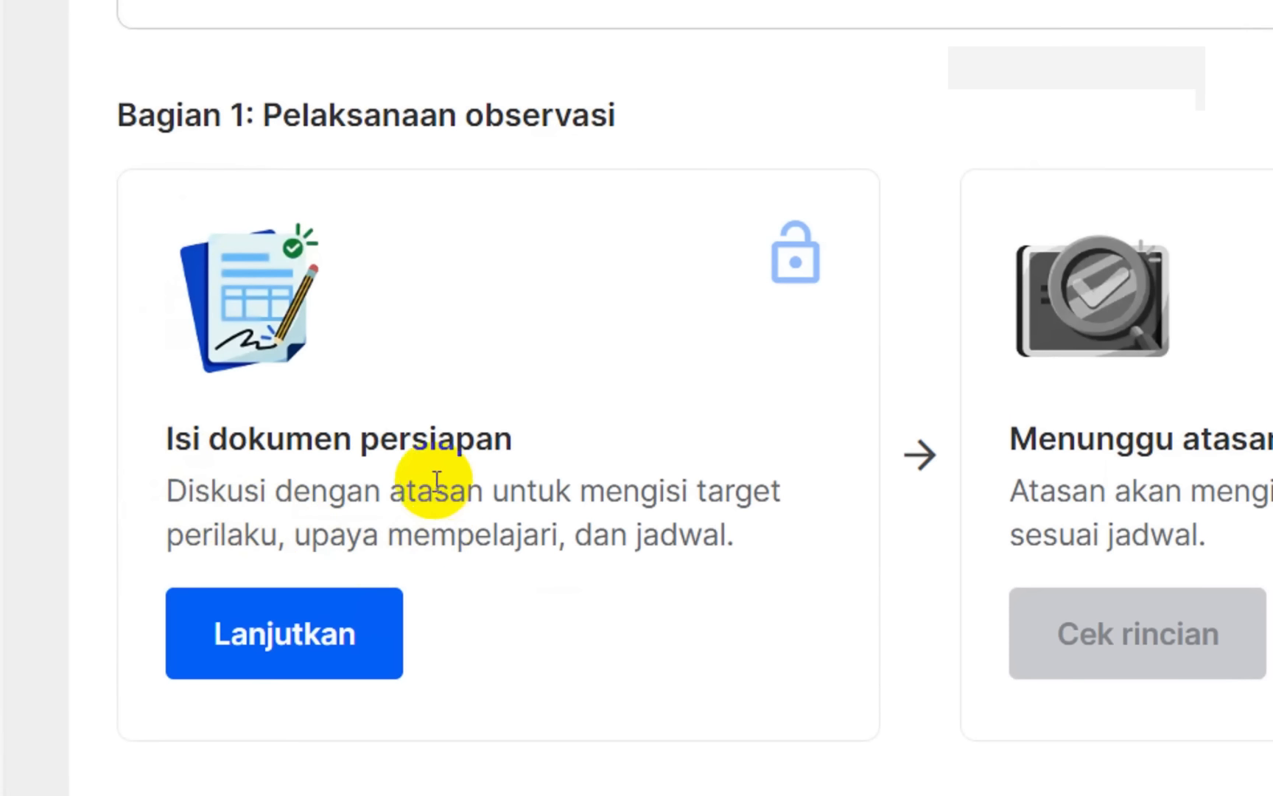
Continue filling in the observation preparation document and review its form down to the optional document upload section
scroll(319, 626, down, 1)
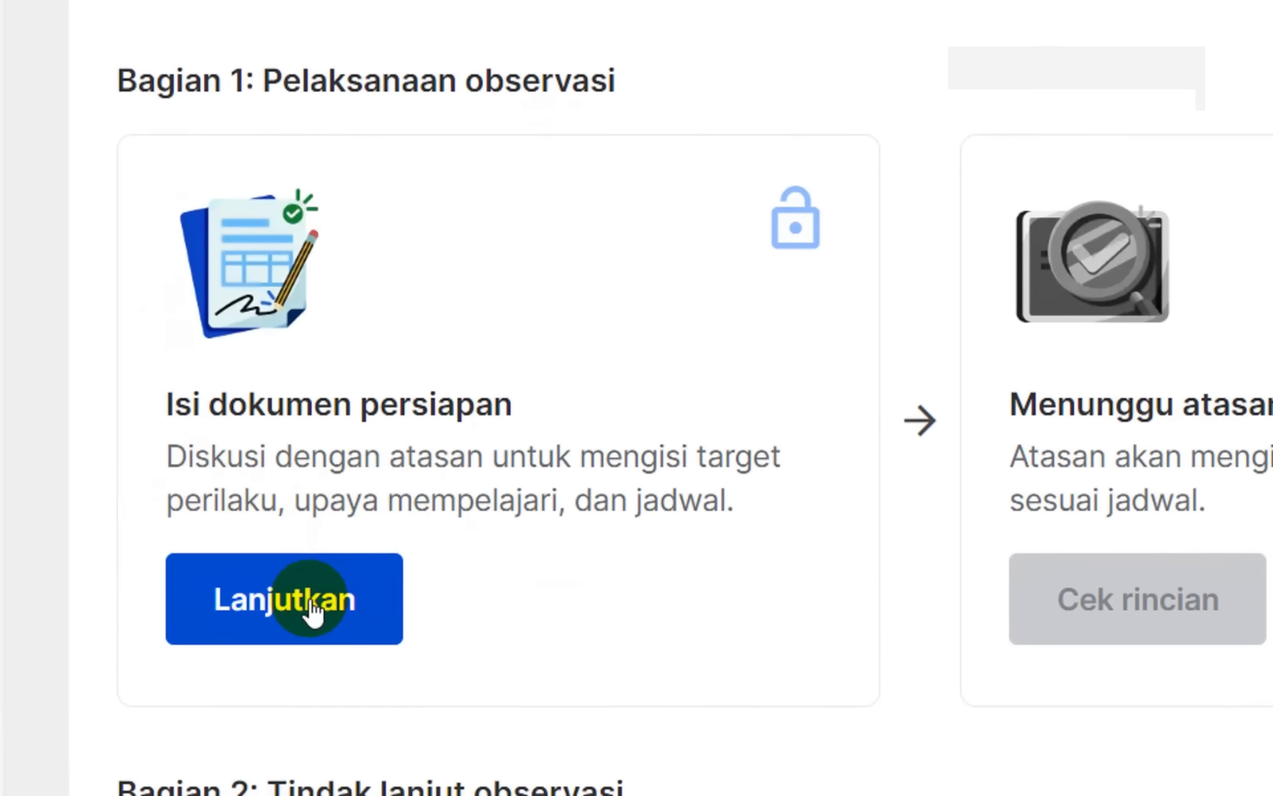
click(313, 612)
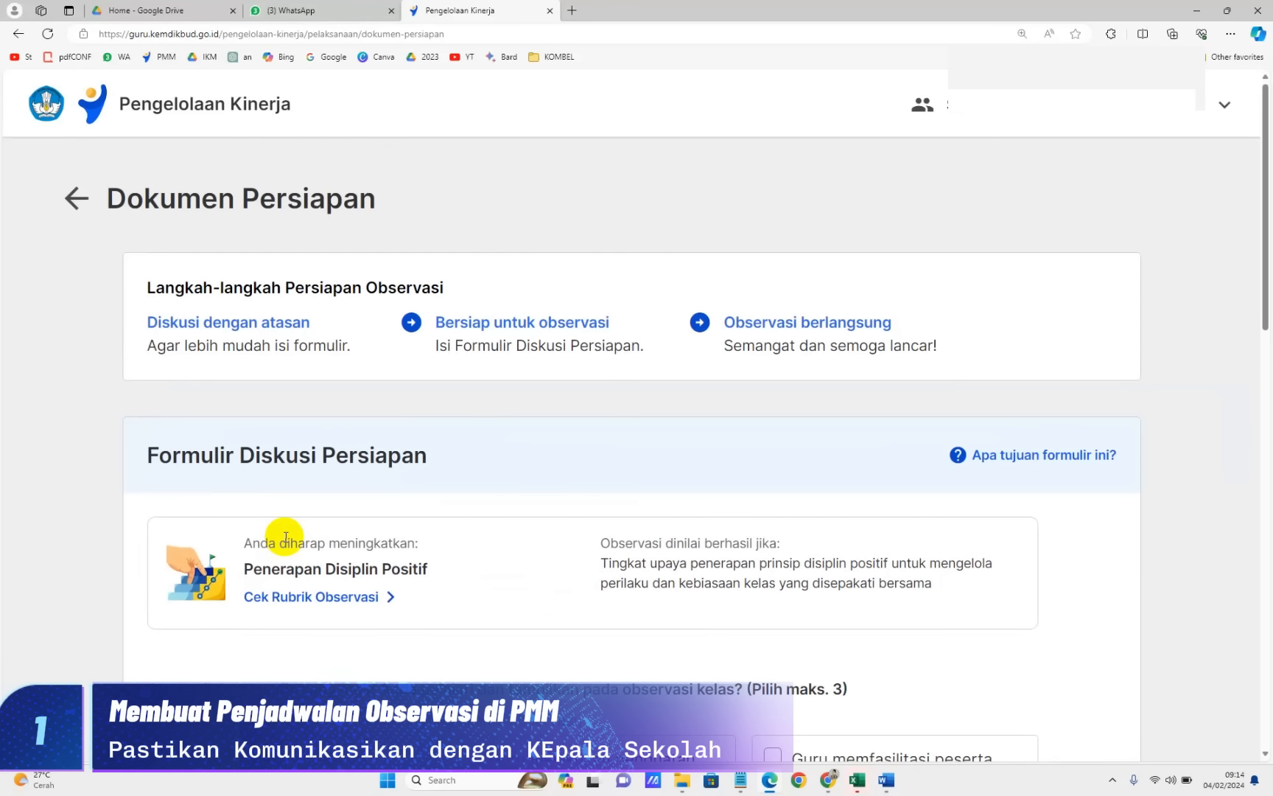
scroll(276, 530, down, 7)
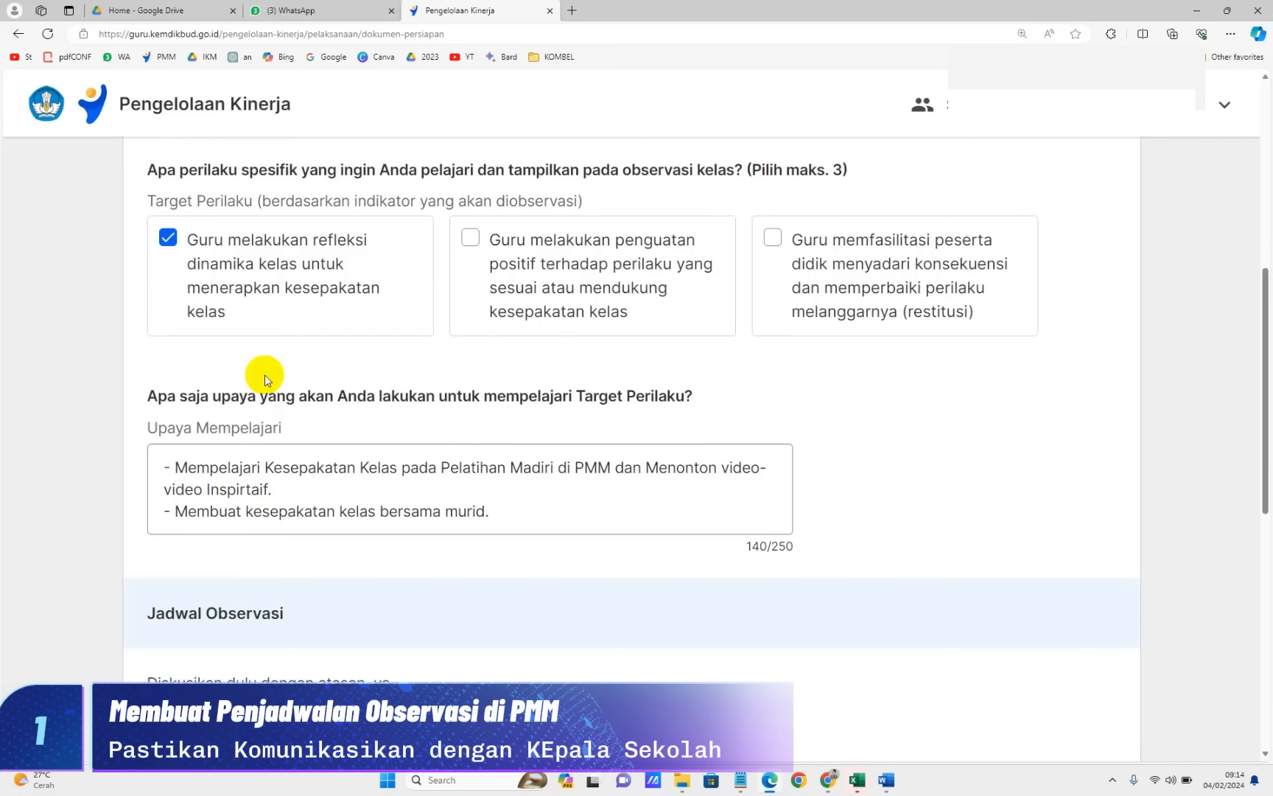
scroll(264, 374, down, 4)
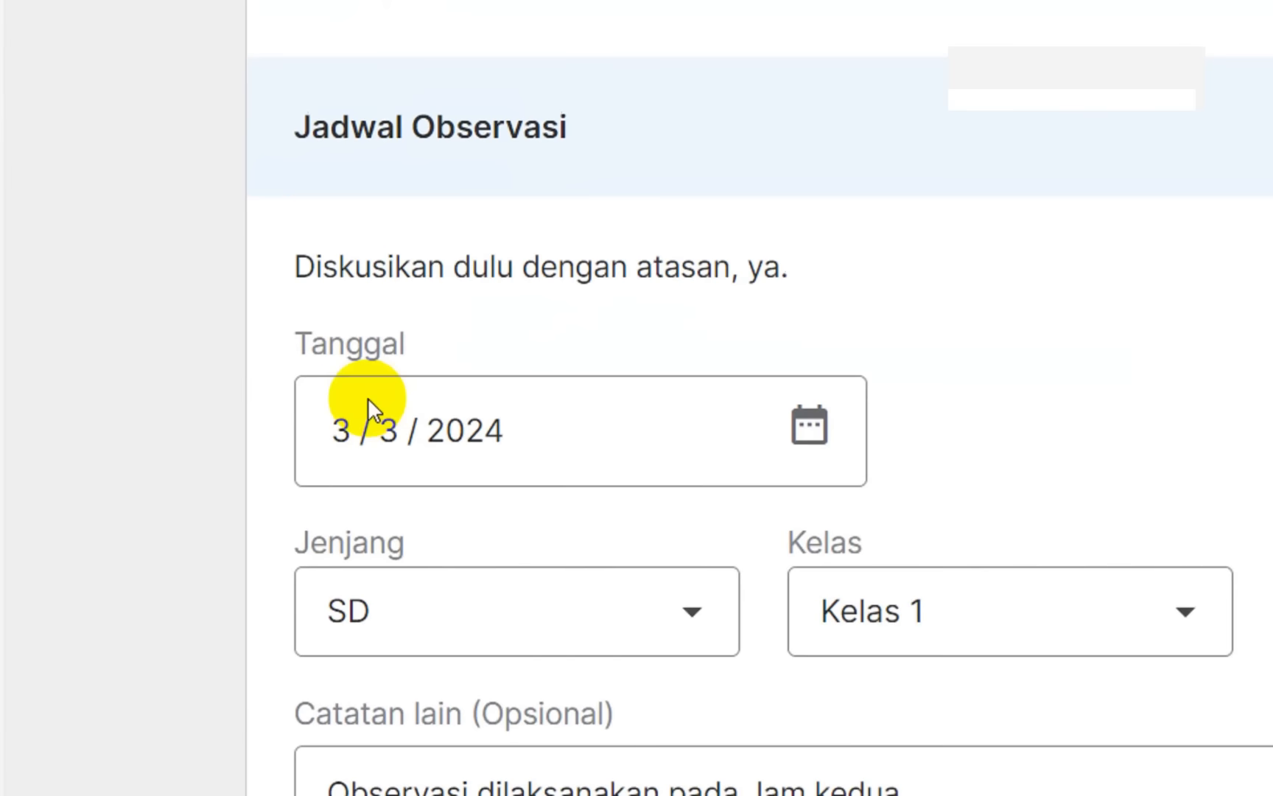
scroll(366, 401, down, 6)
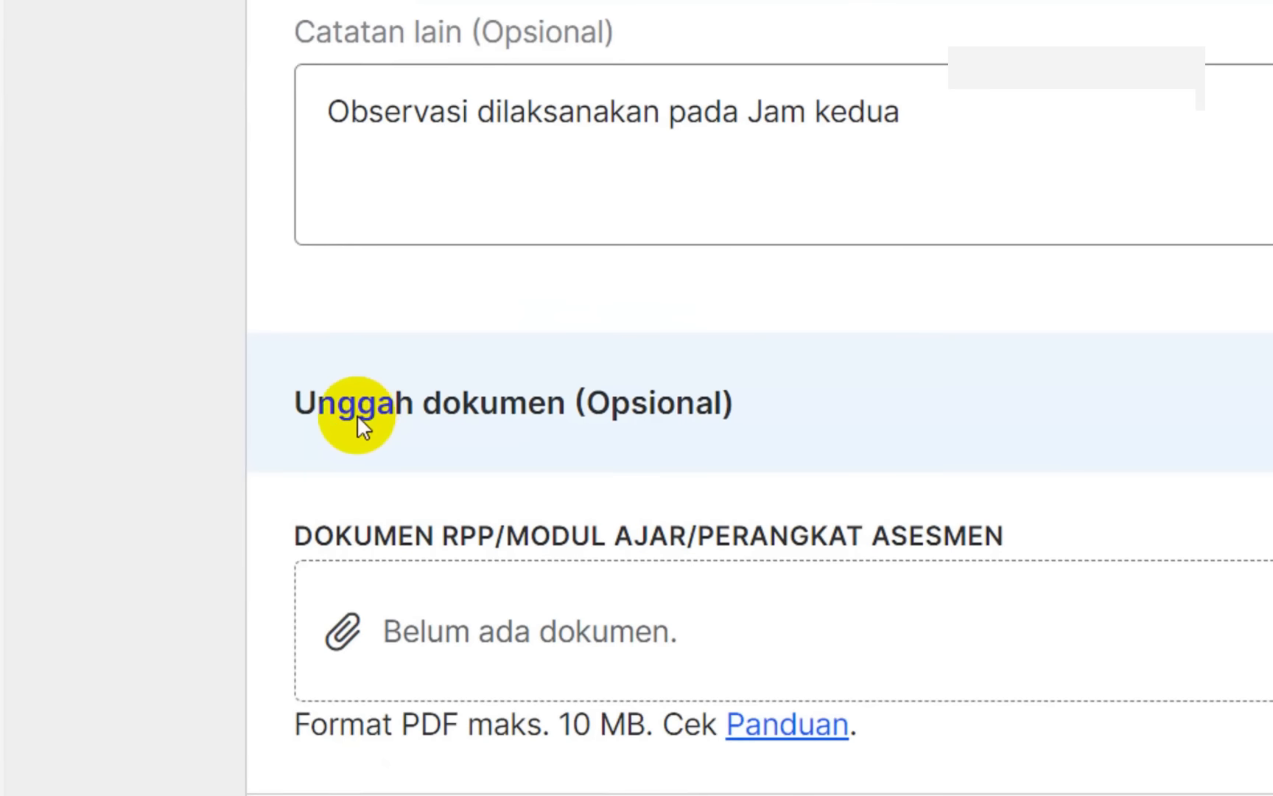
click(996, 567)
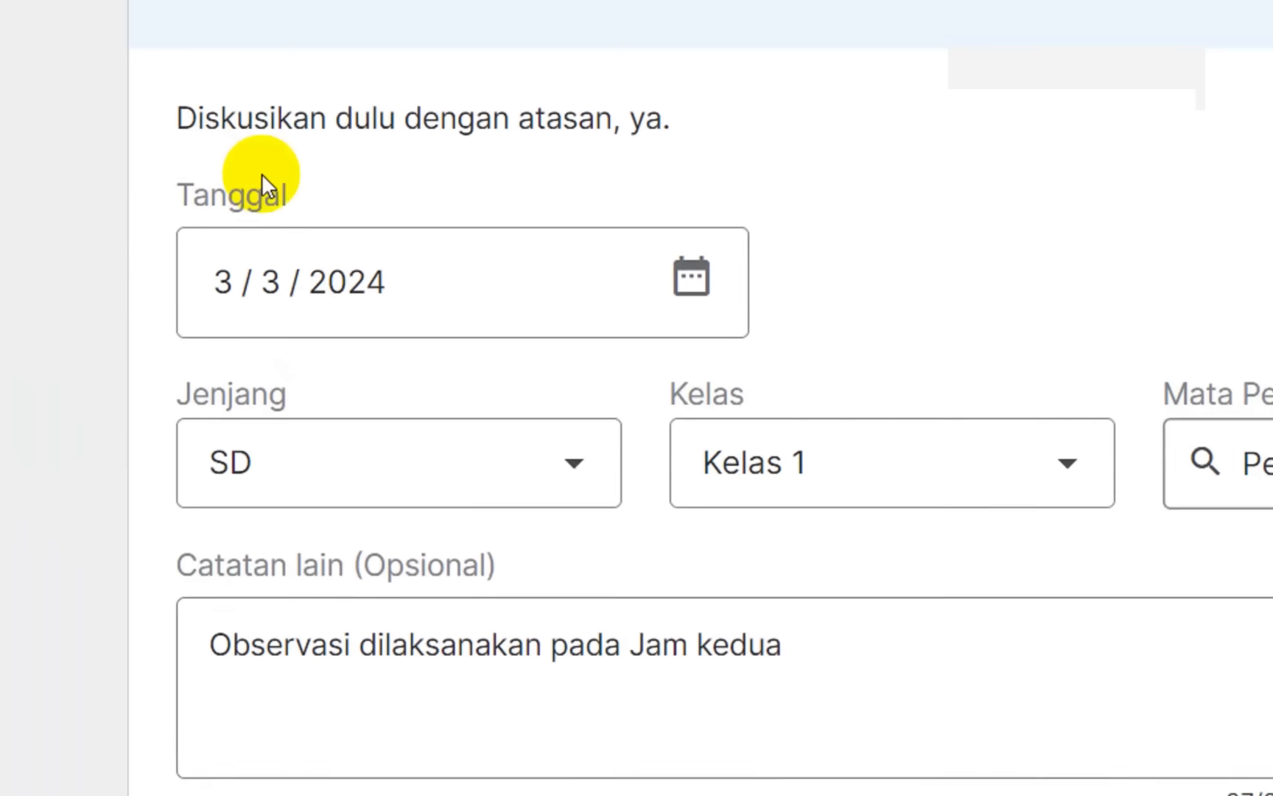
Set the observation date to 13/3/2024 in the observation schedule
click(255, 296)
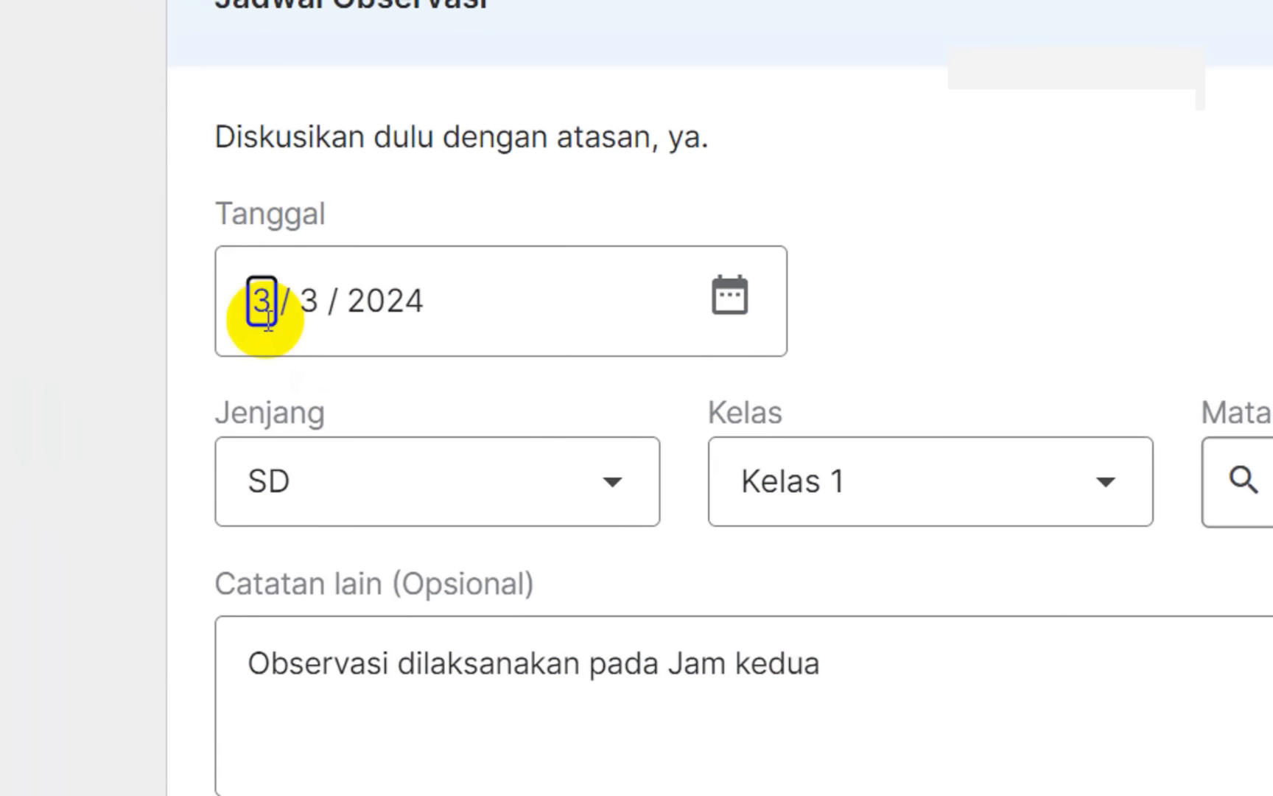
text(13)
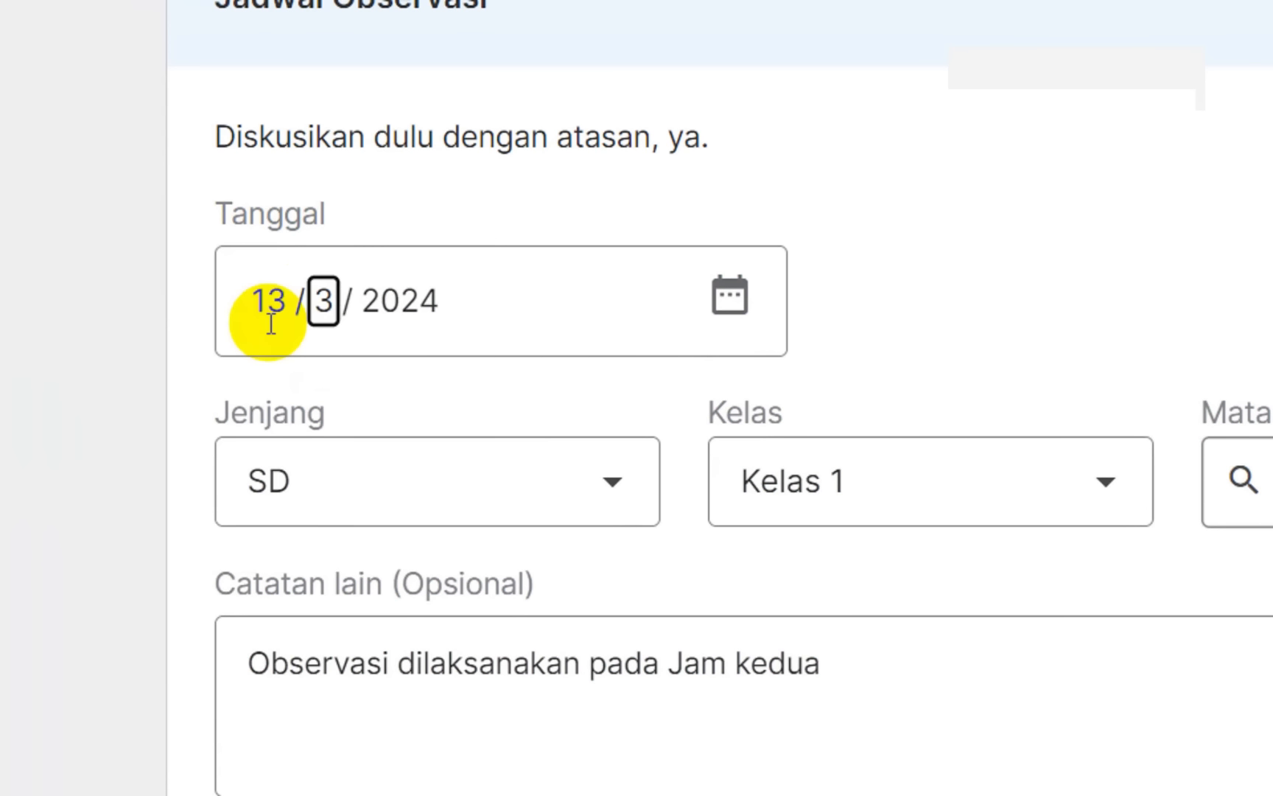
click(406, 309)
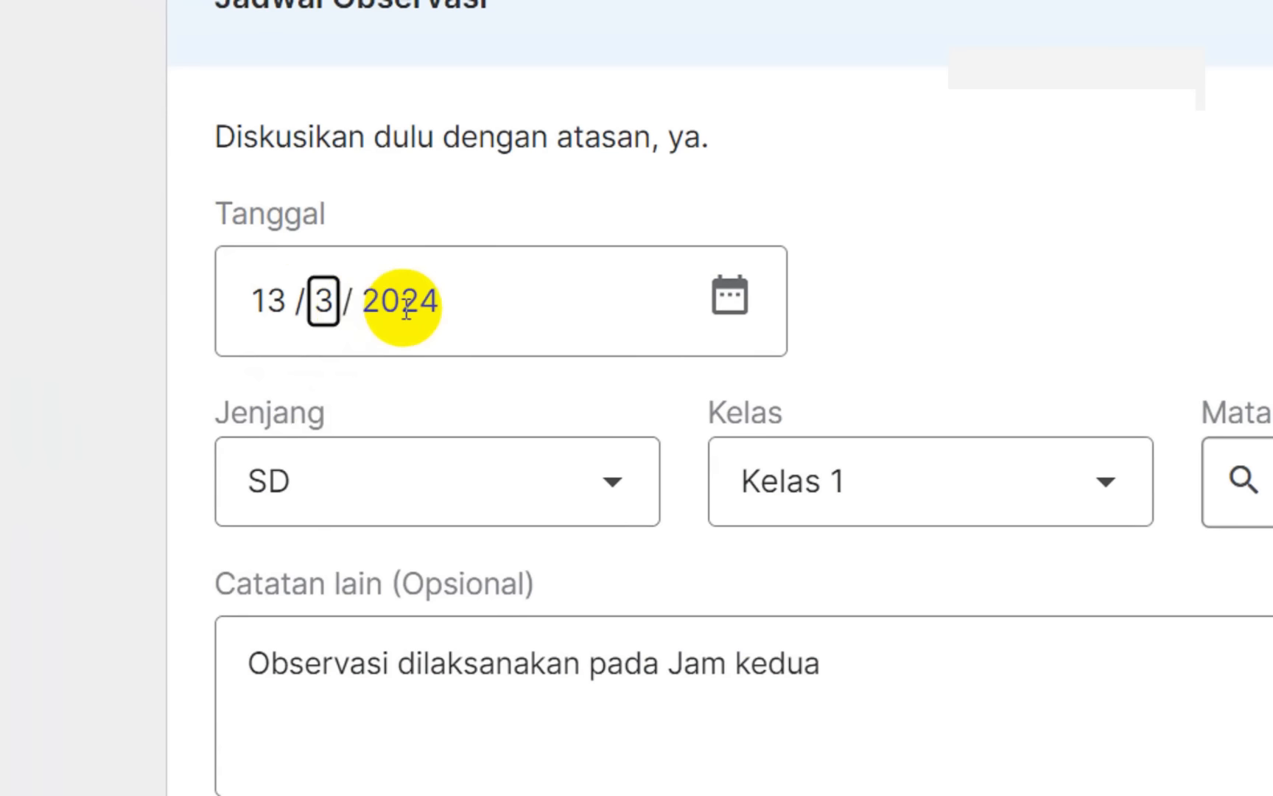
Set the class in the observation schedule to Kelas 4 and check the subject, notes and date entries
click(1009, 501)
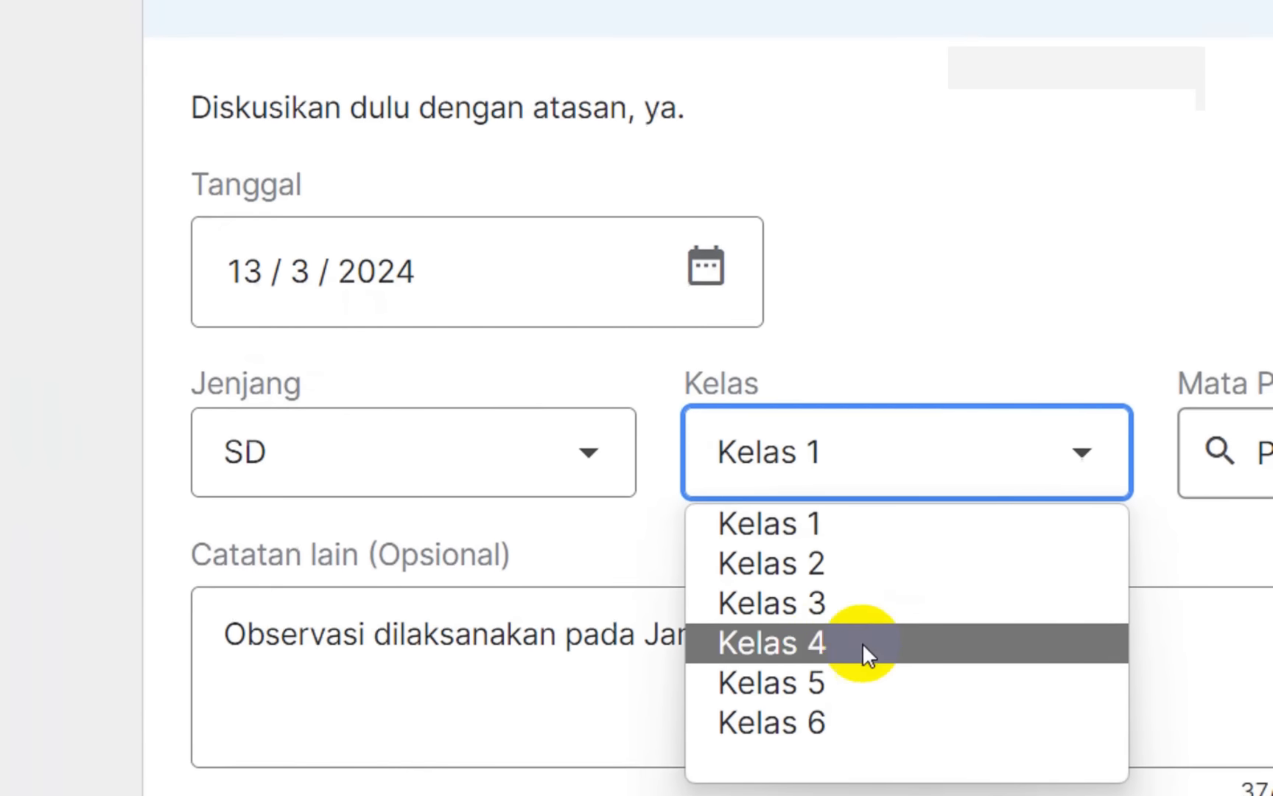
click(806, 643)
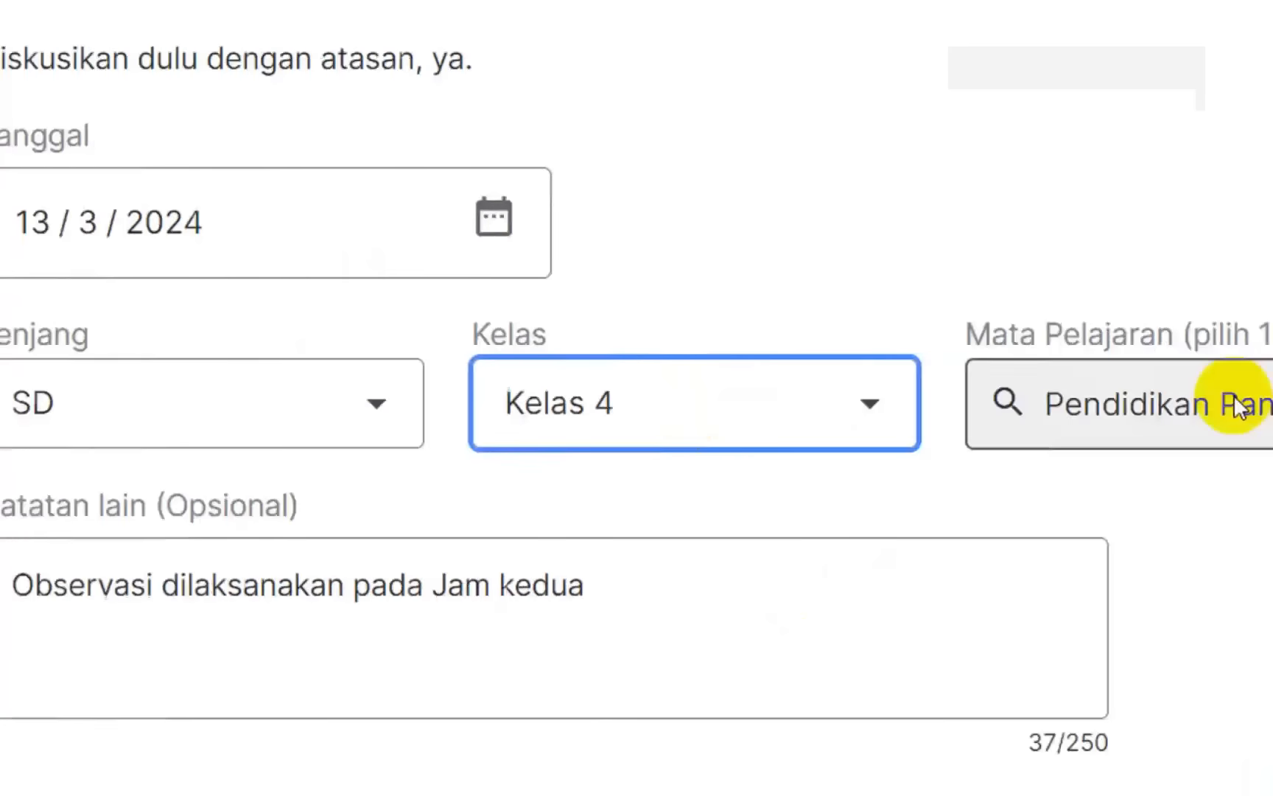
click(1125, 411)
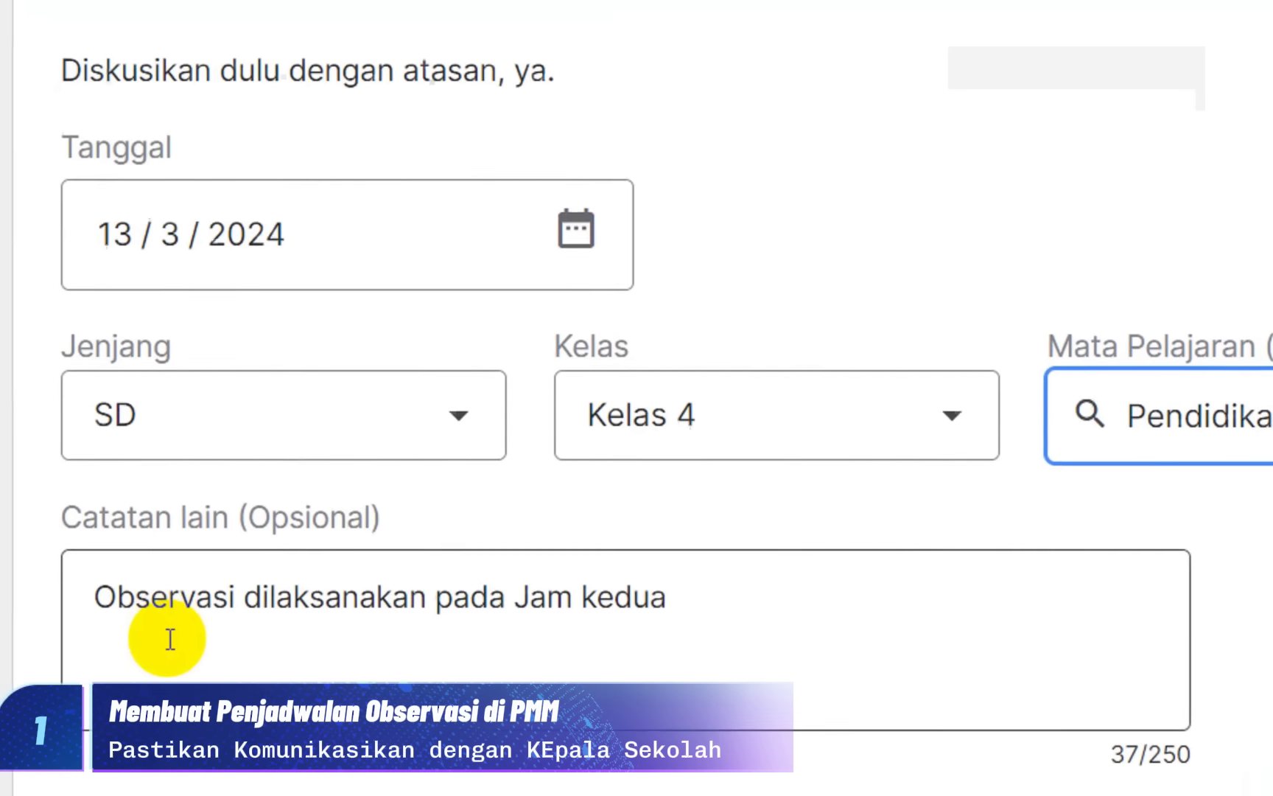
scroll(272, 596, down, 3)
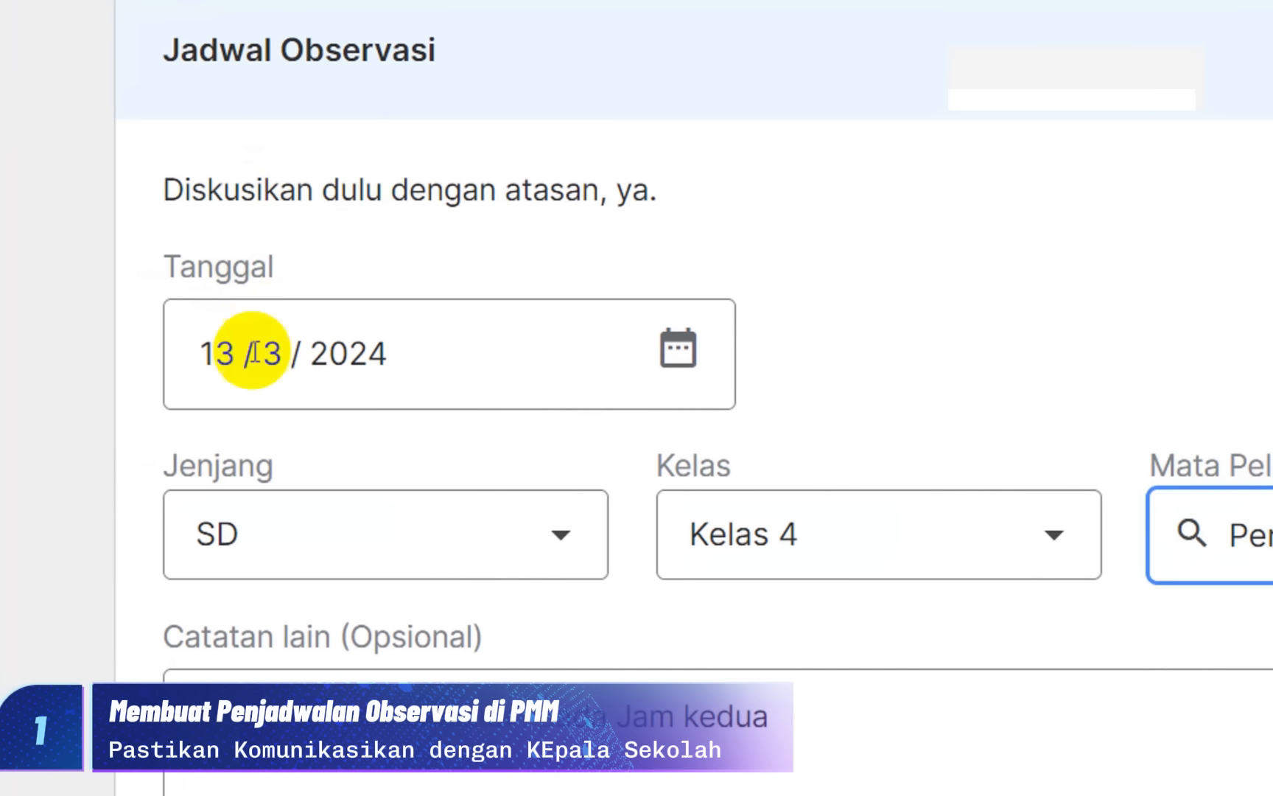
click(269, 354)
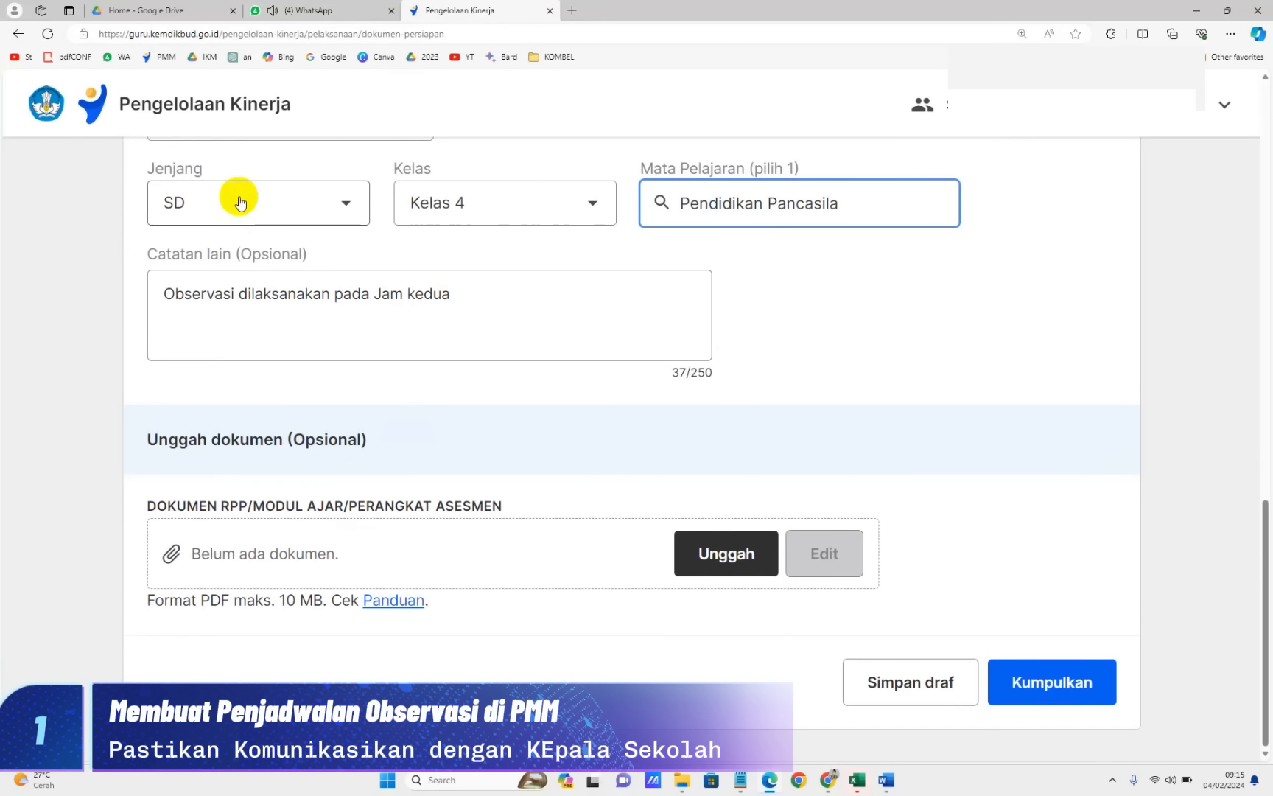
Save the preparation form as a draft, exit it, and look over the observation stages on the overview page
click(893, 690)
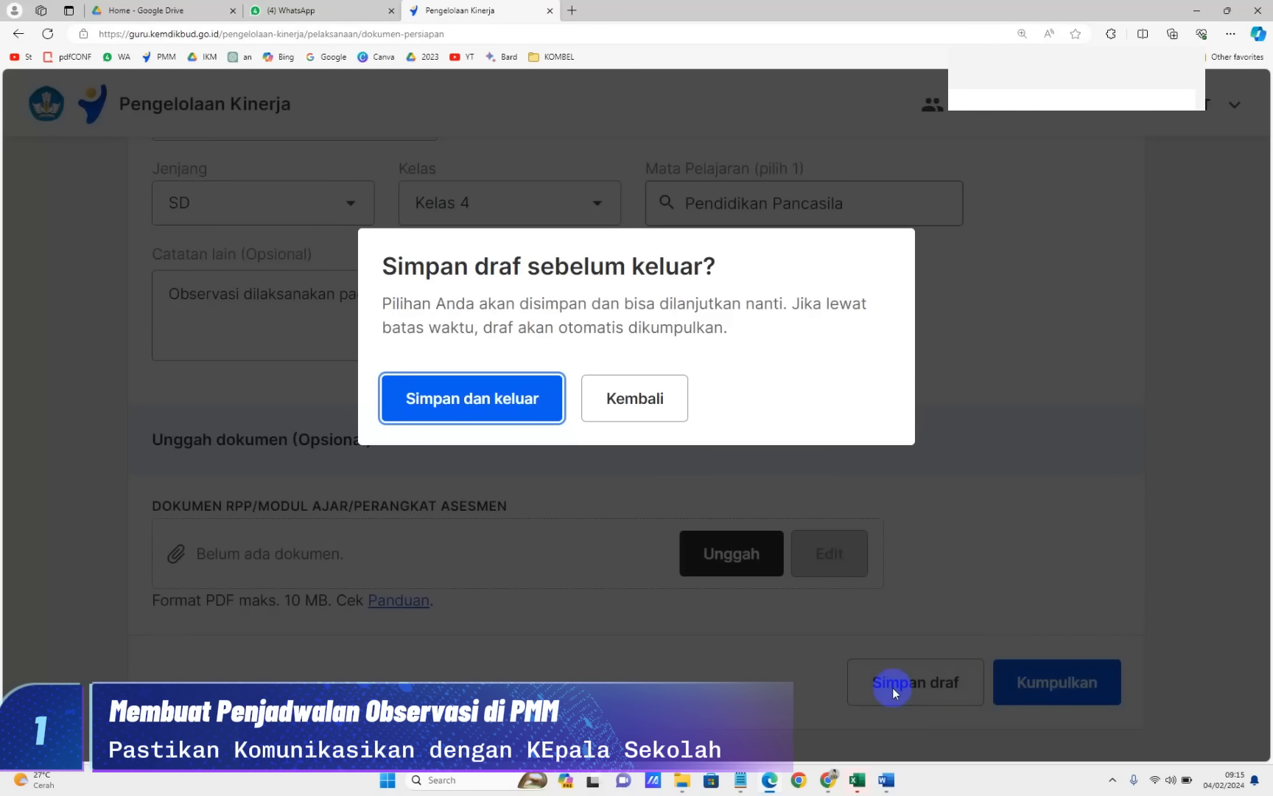
click(498, 401)
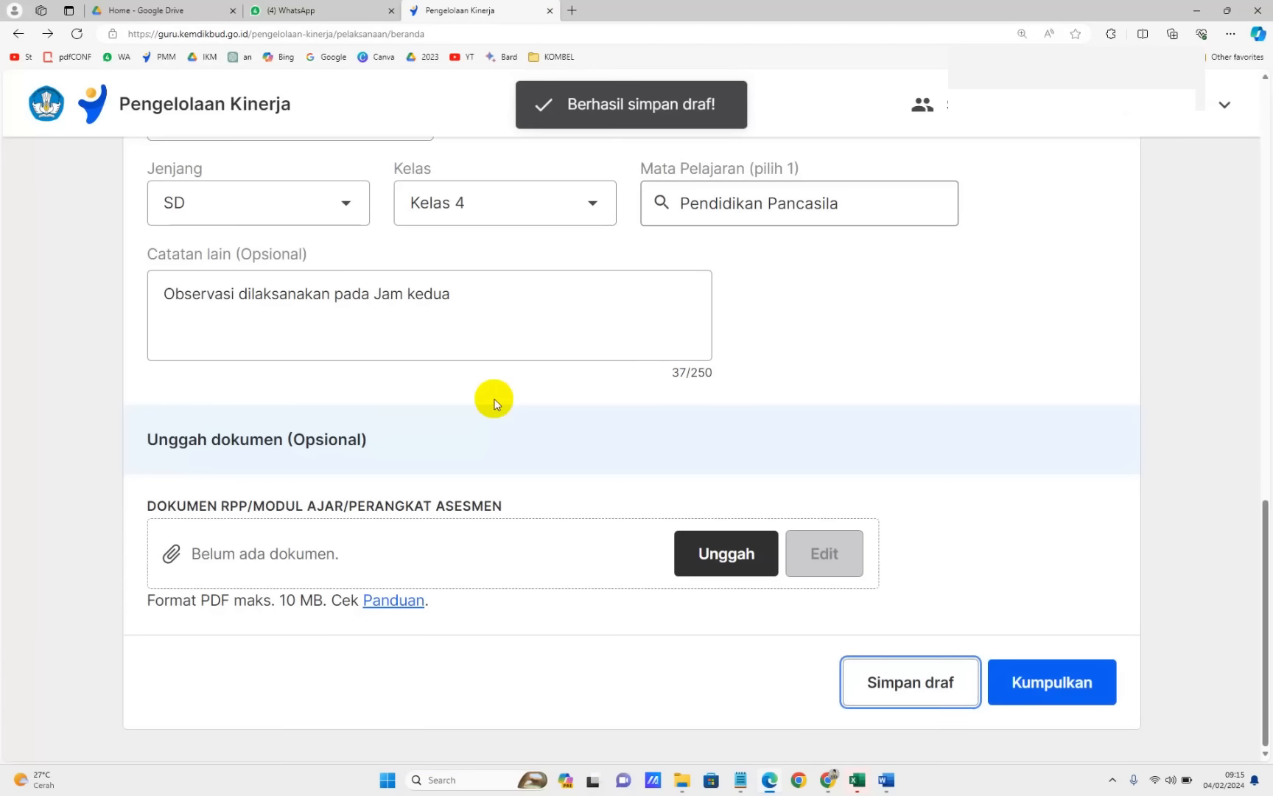
scroll(133, 369, down, 3)
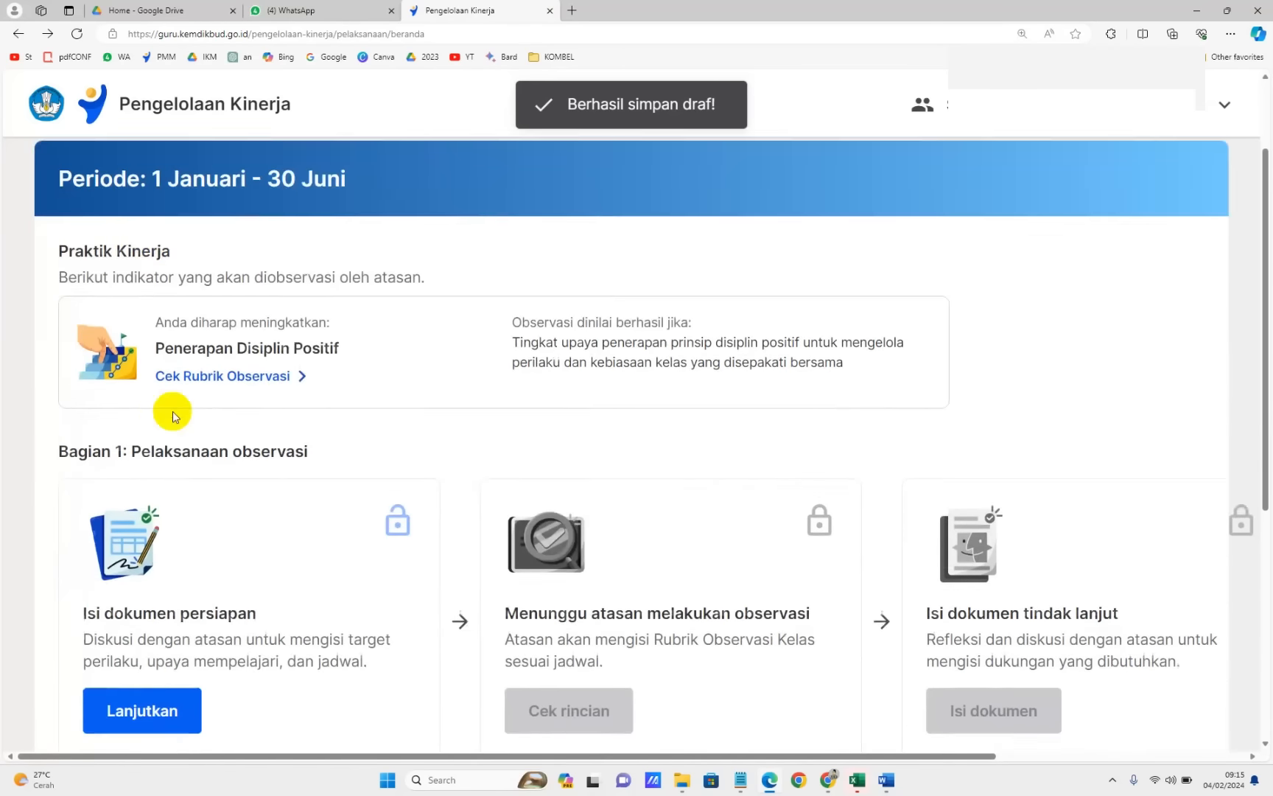
scroll(509, 538, down, 4)
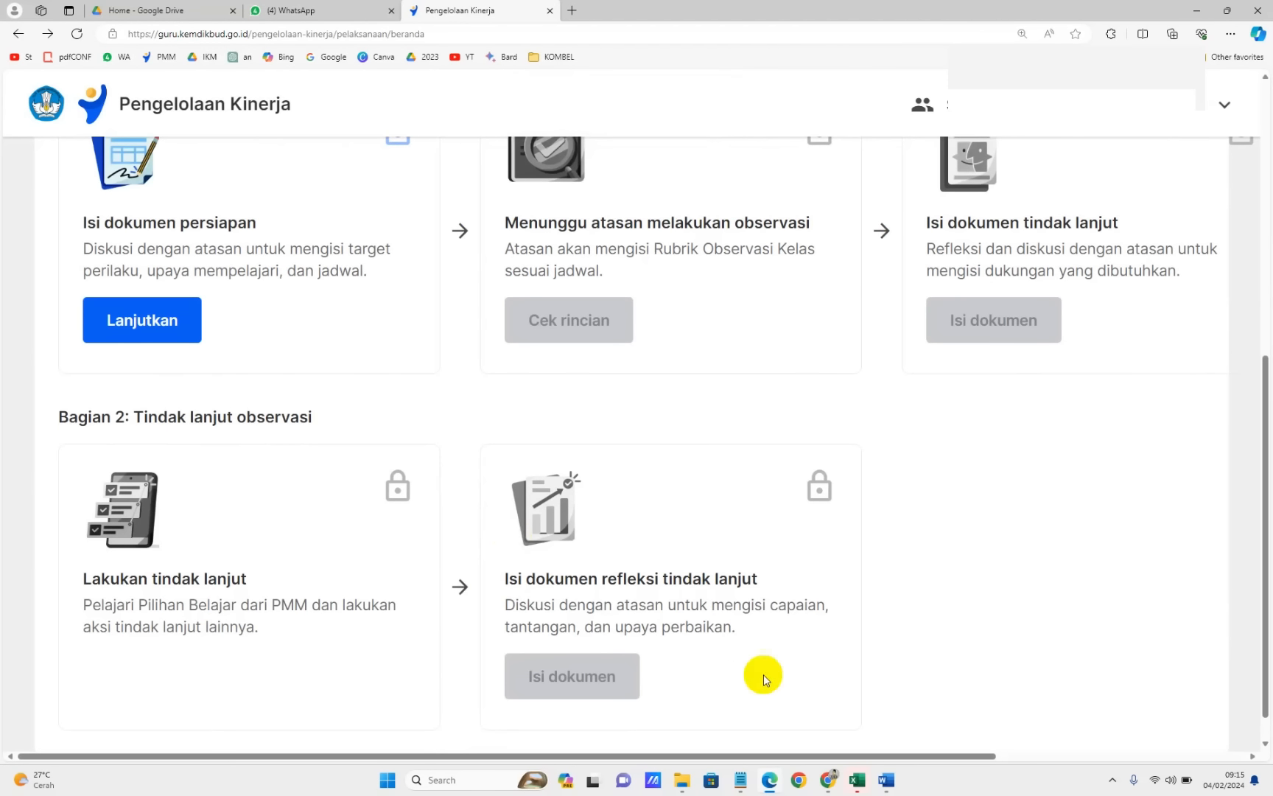
Switch to the PROMES workbook in Excel, maximize its window and show the header of the semester program
mouse_move(852, 784)
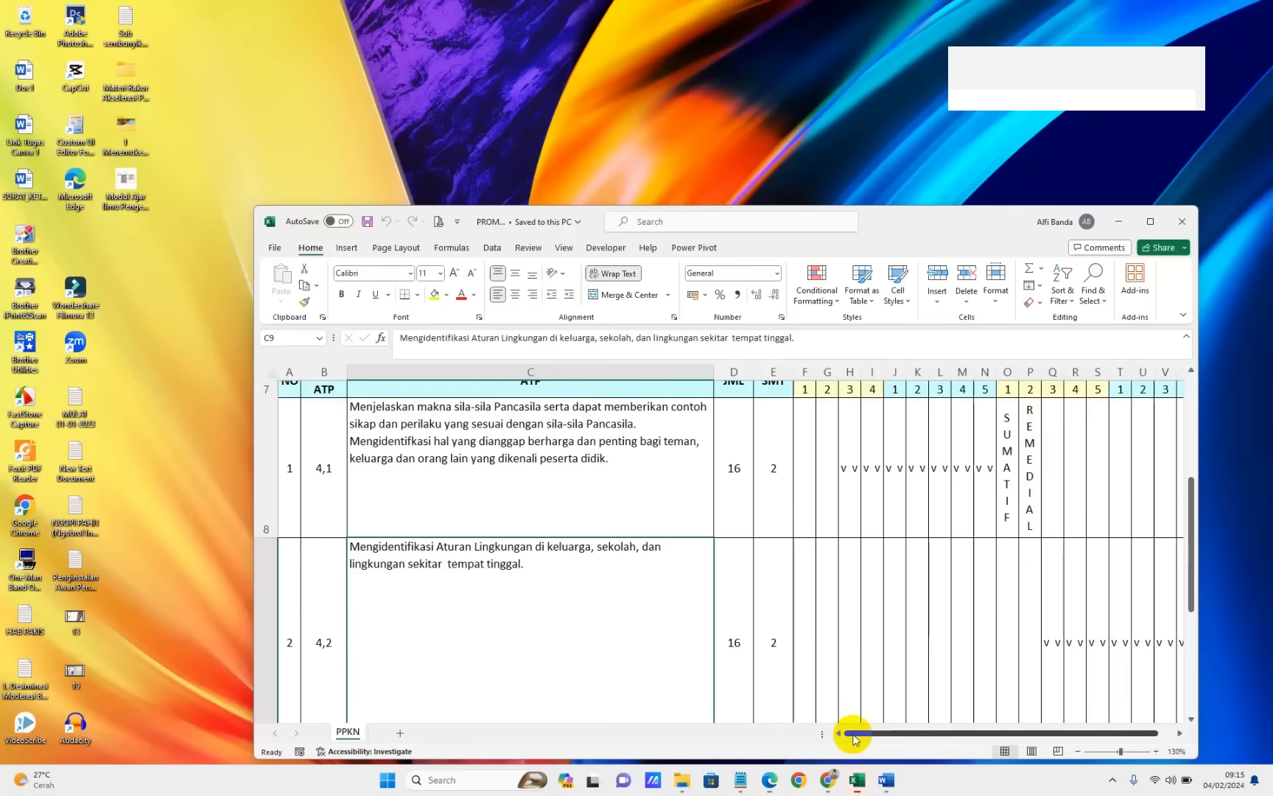
click(852, 732)
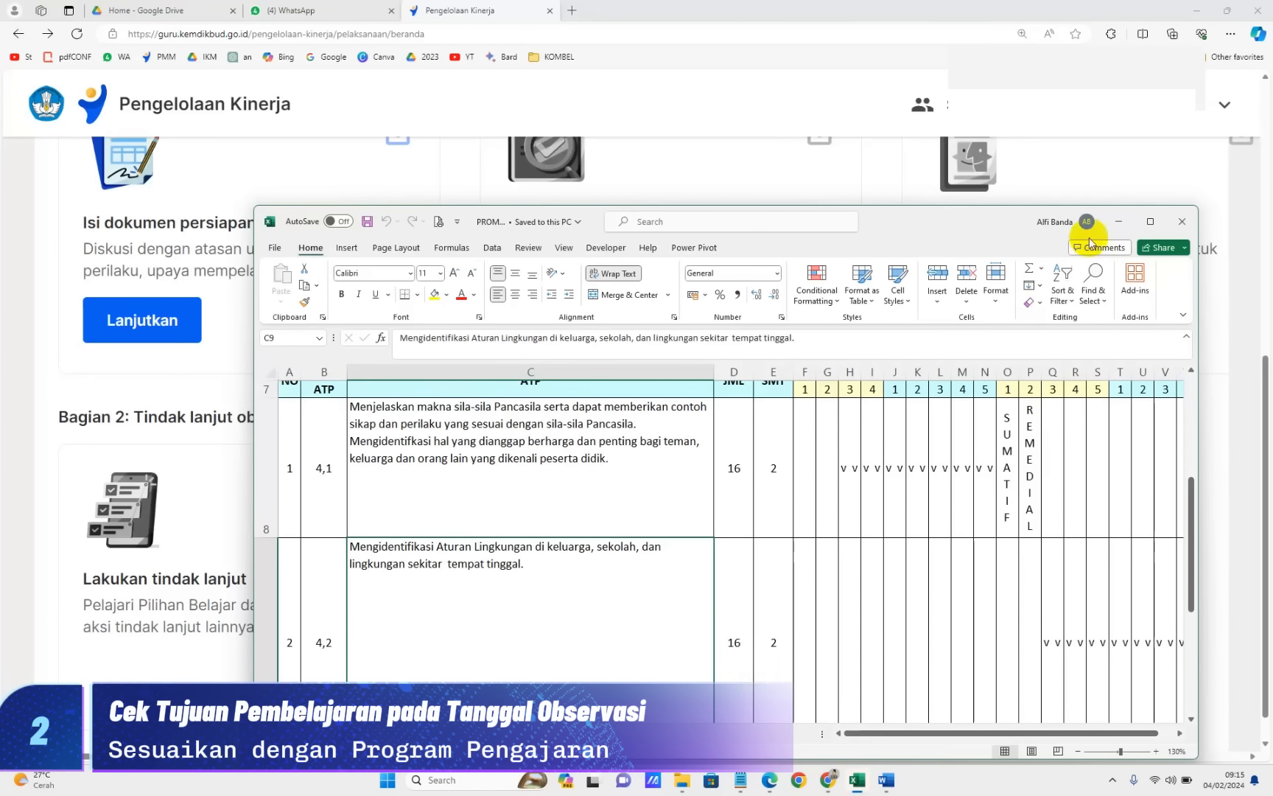
click(1147, 220)
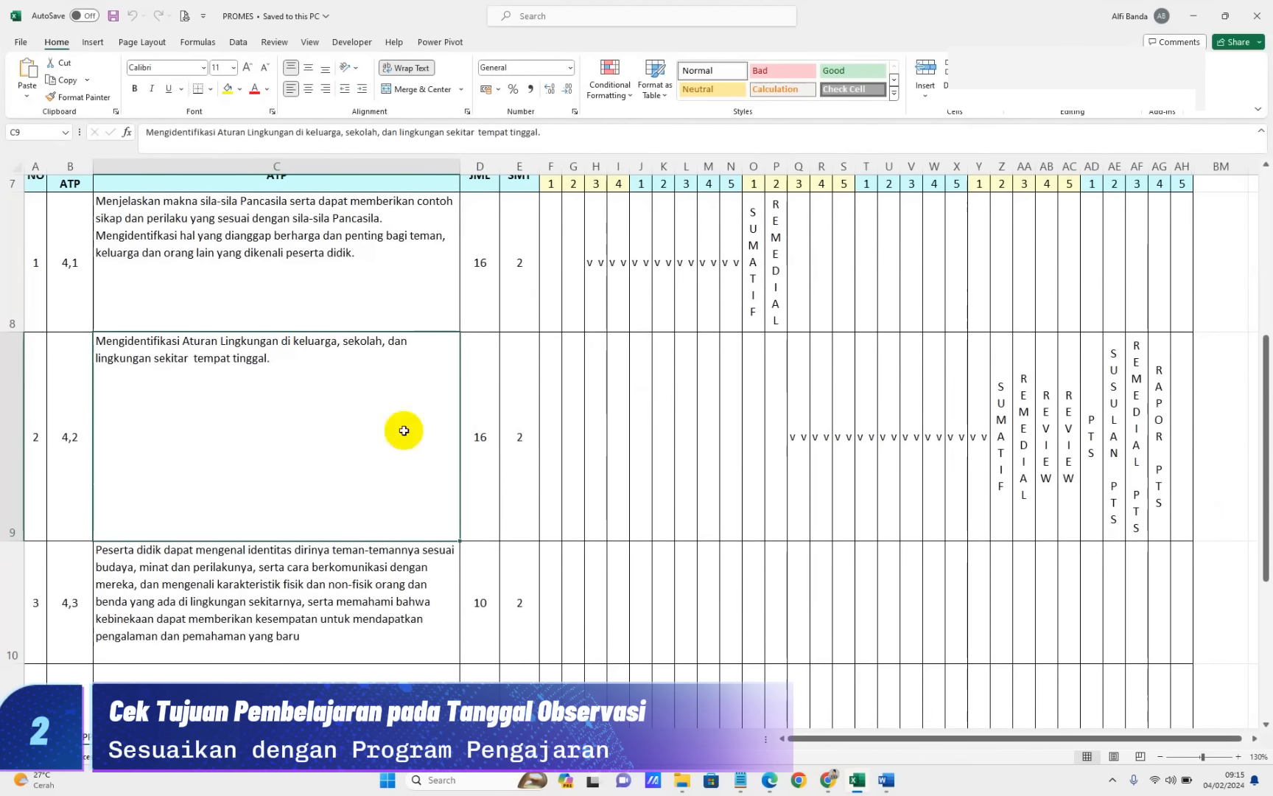
scroll(372, 432, up, 2)
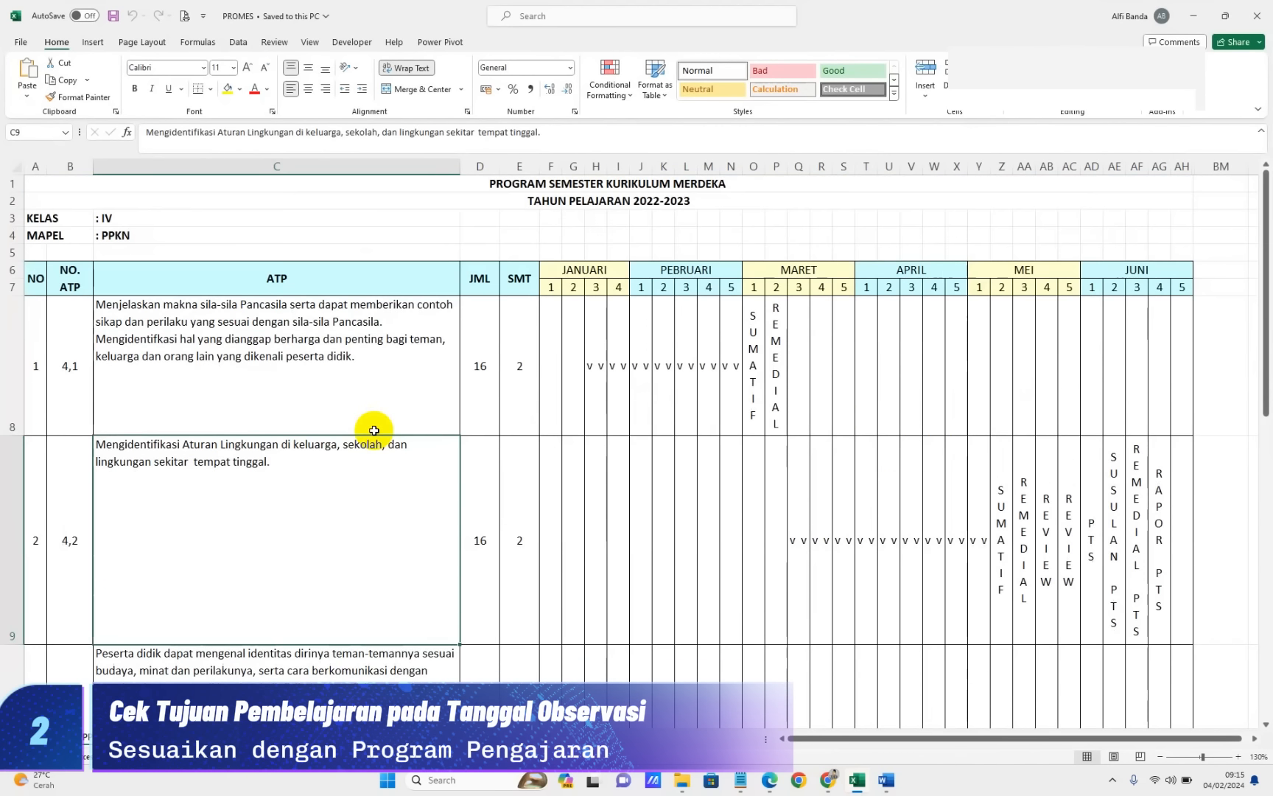
Check which learning objective row is scheduled for the third week of March in the semester program
click(756, 168)
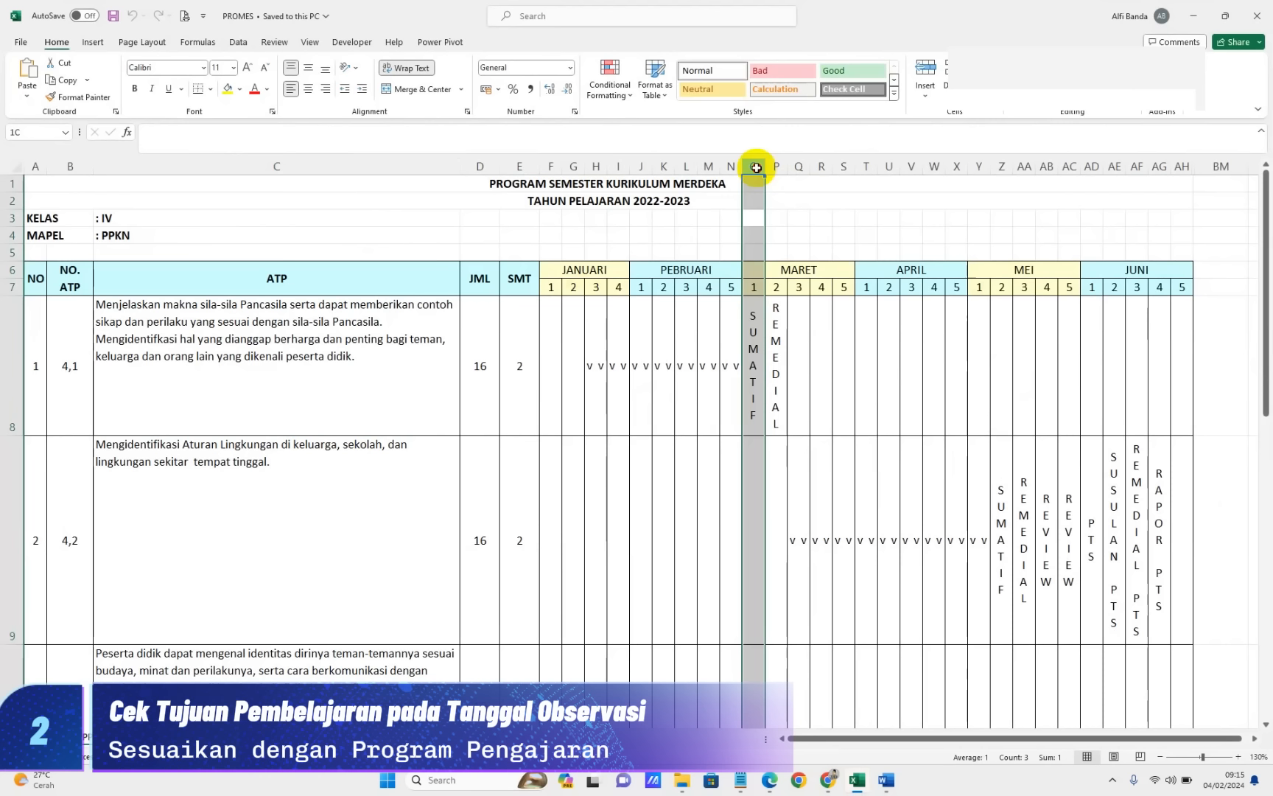
click(797, 165)
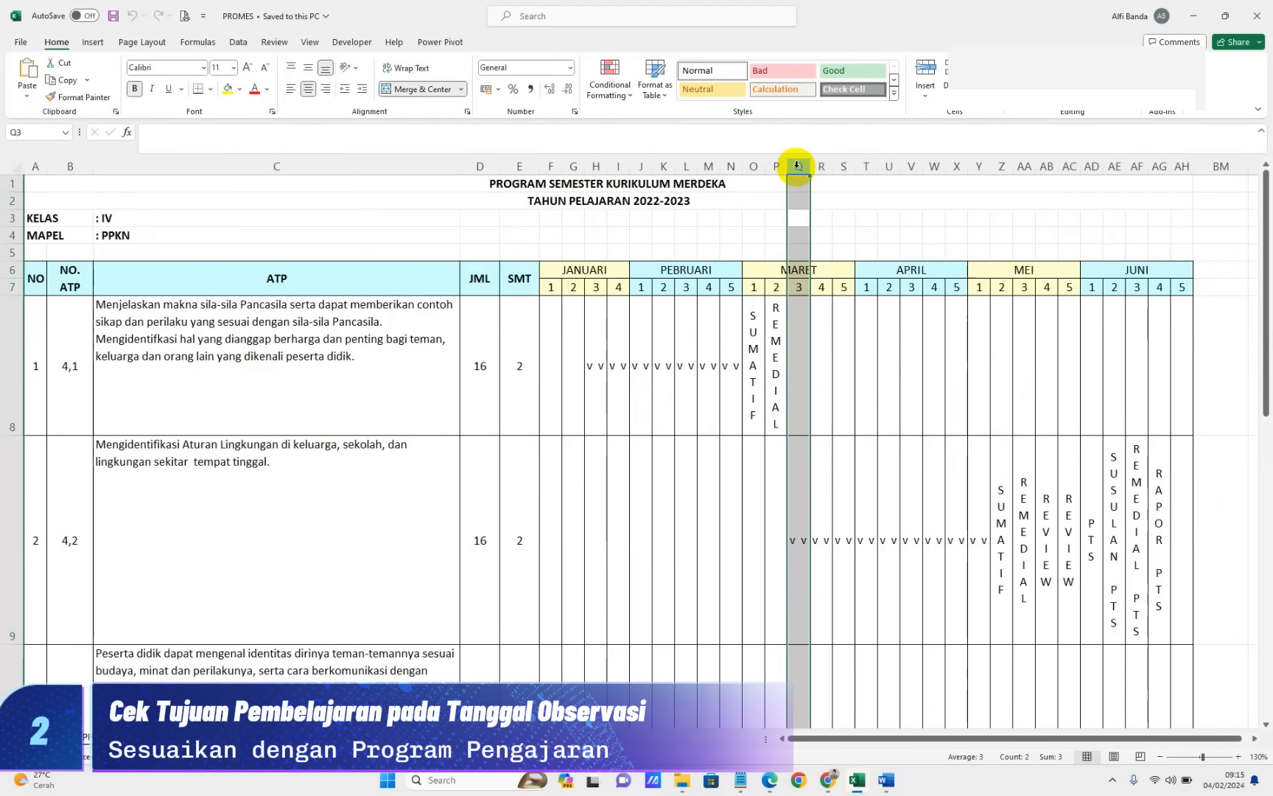
click(793, 543)
scroll(793, 546, up, 2)
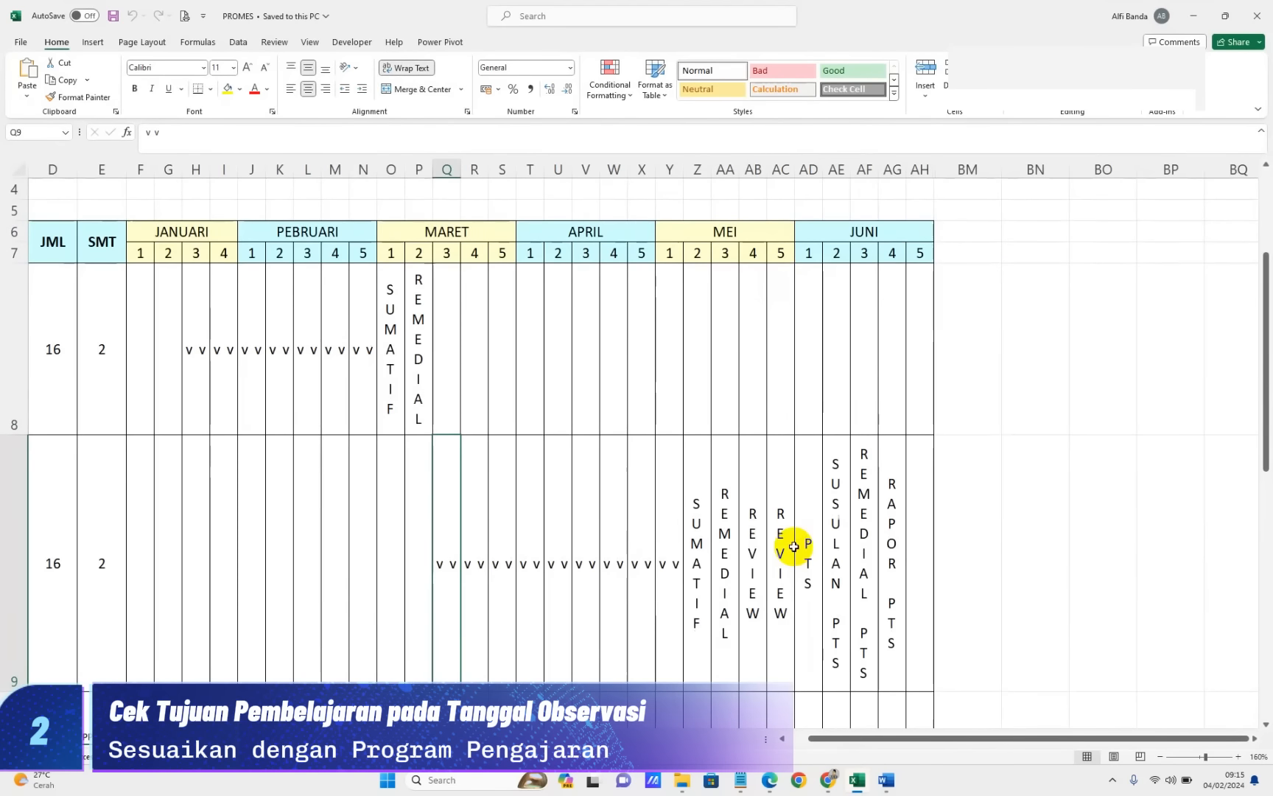
drag(872, 744, 844, 742)
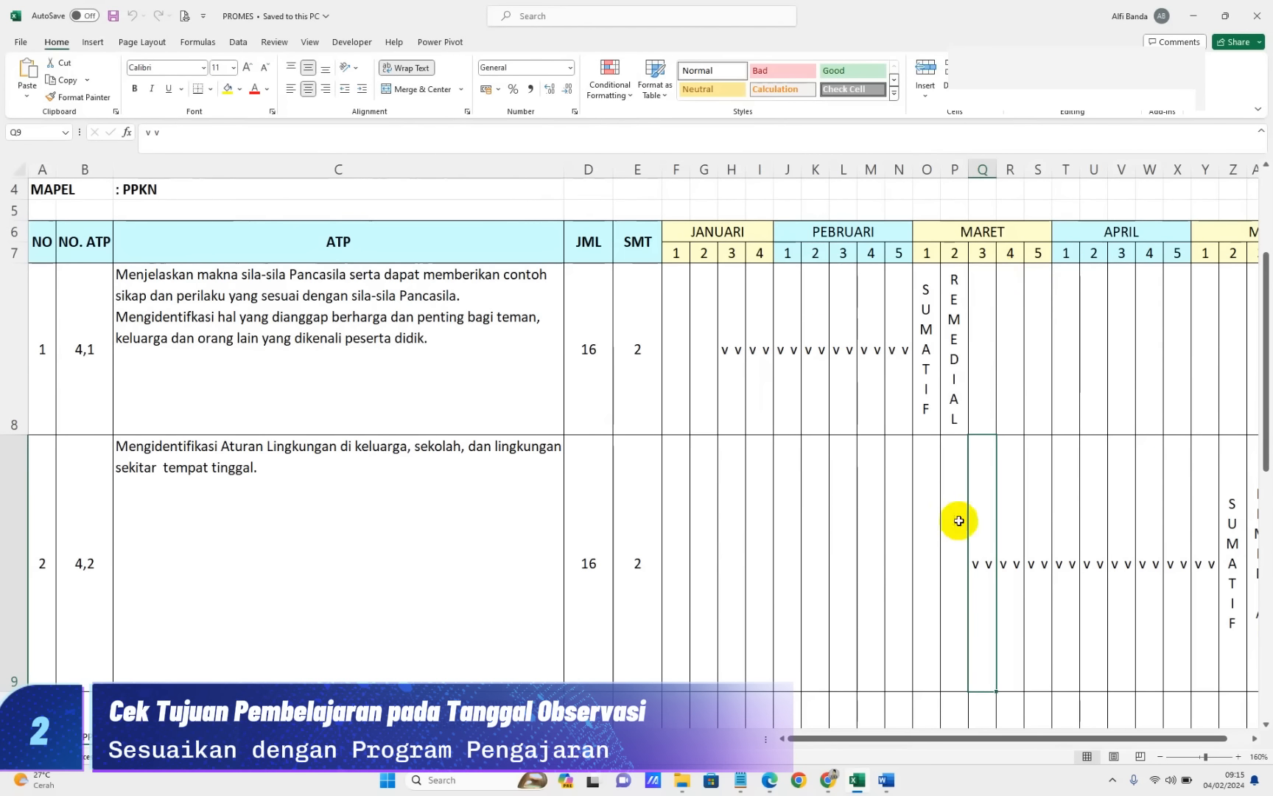
click(985, 253)
click(976, 516)
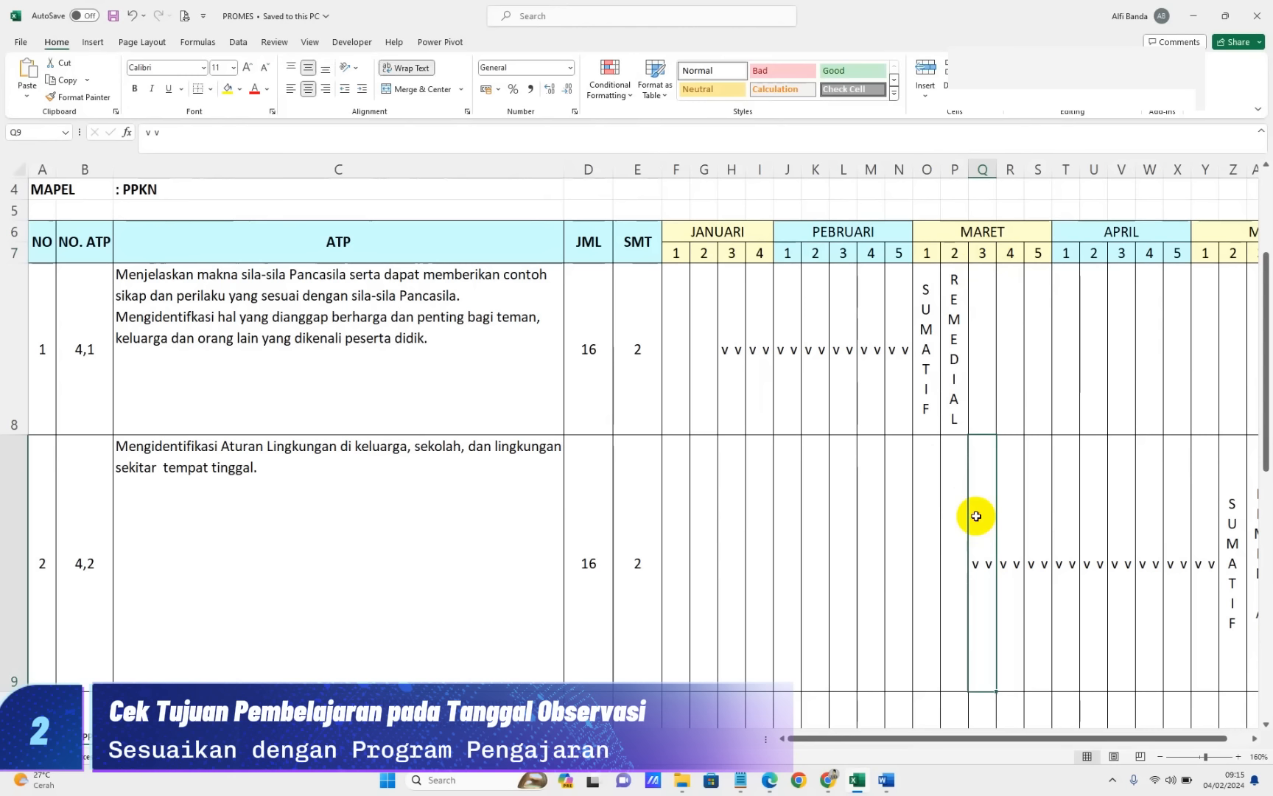
Examine the learning objective text for ATP 4,2 in cell C9
click(137, 468)
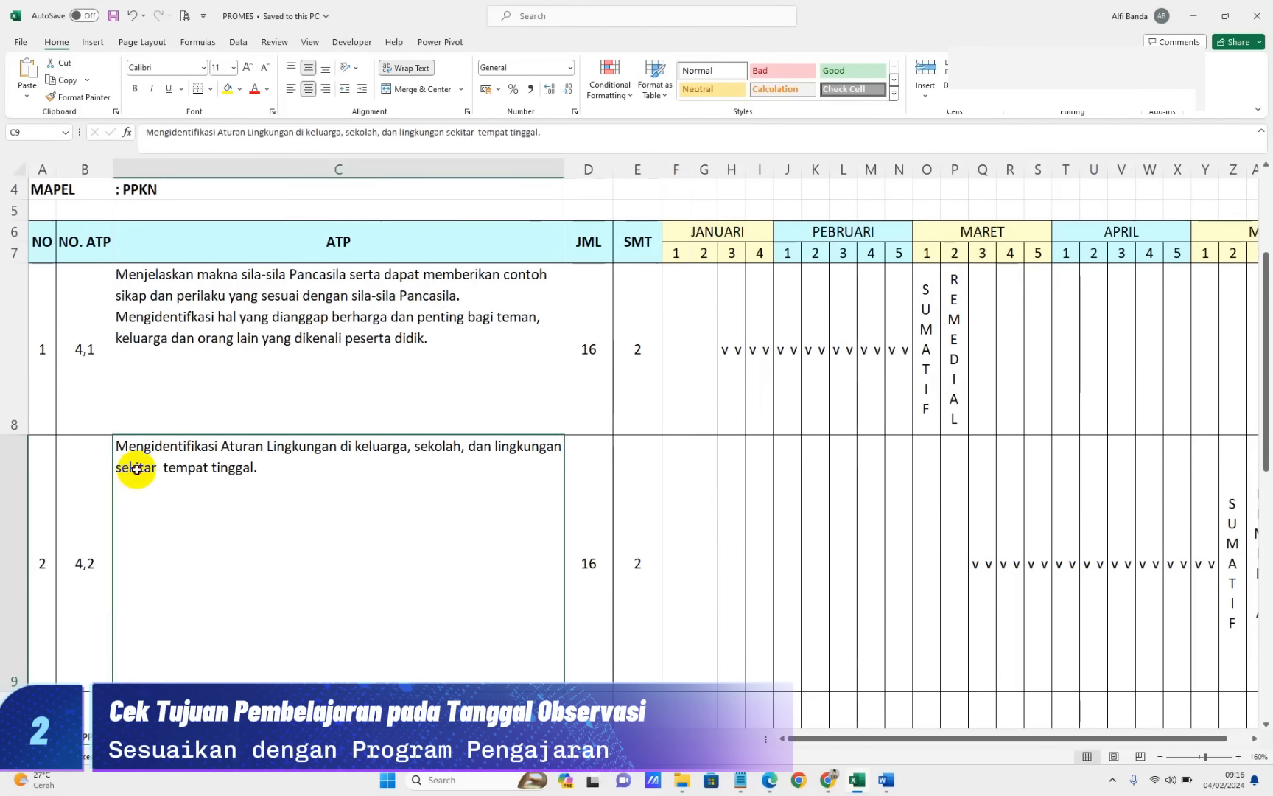
key(ctrl+a)
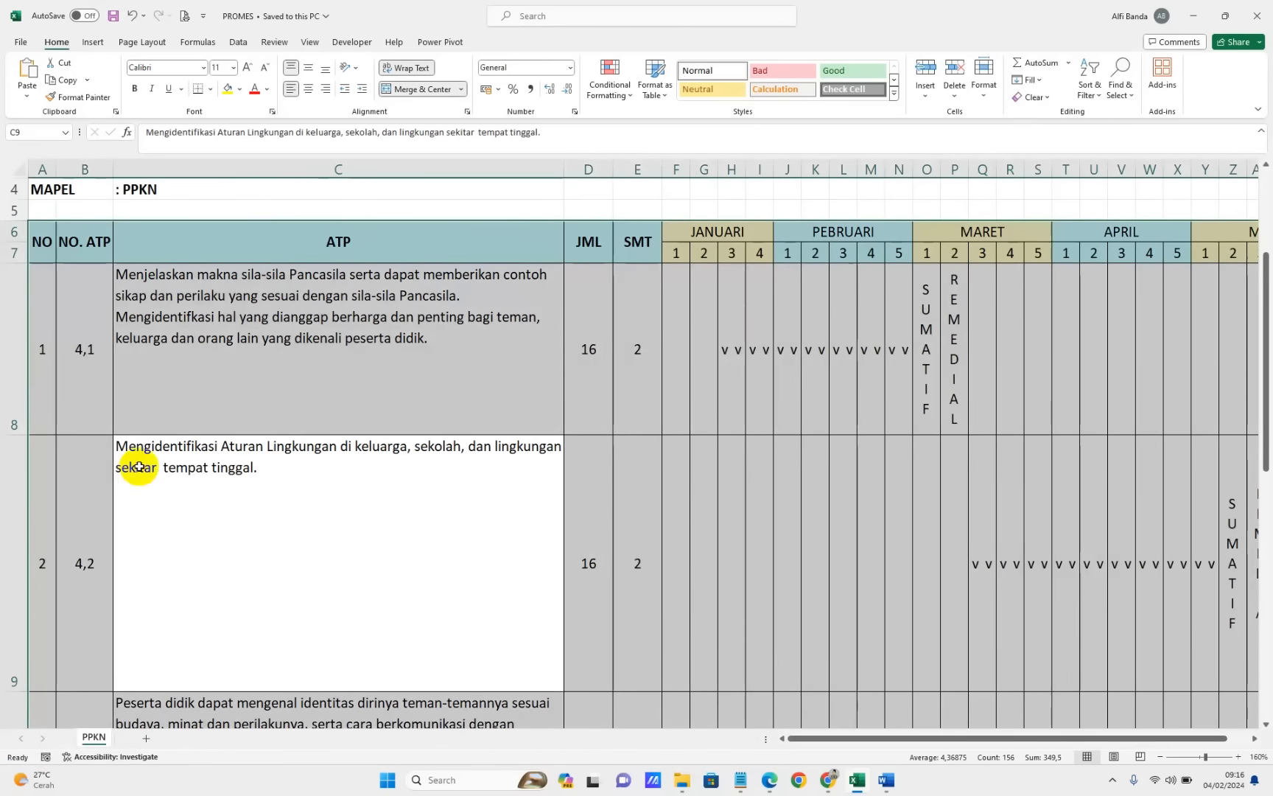
click(157, 468)
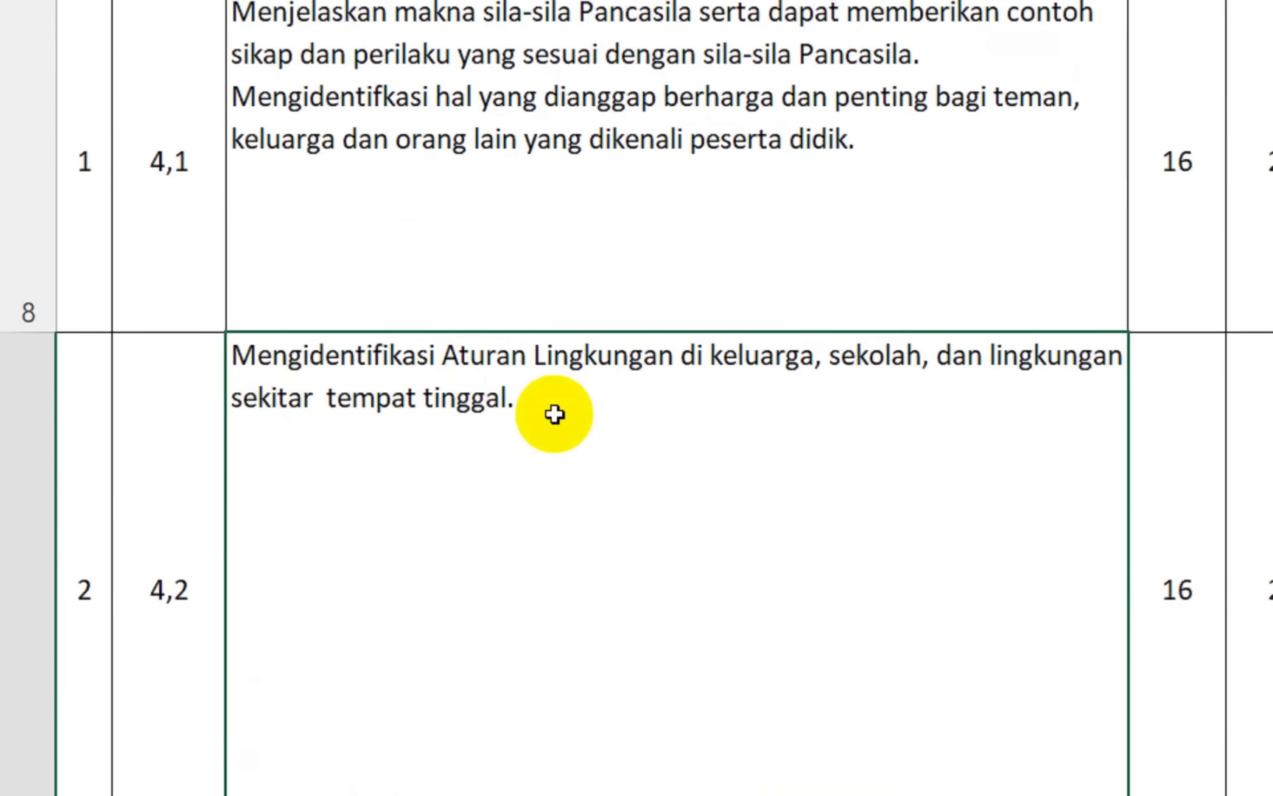
scroll(554, 414, up, 1)
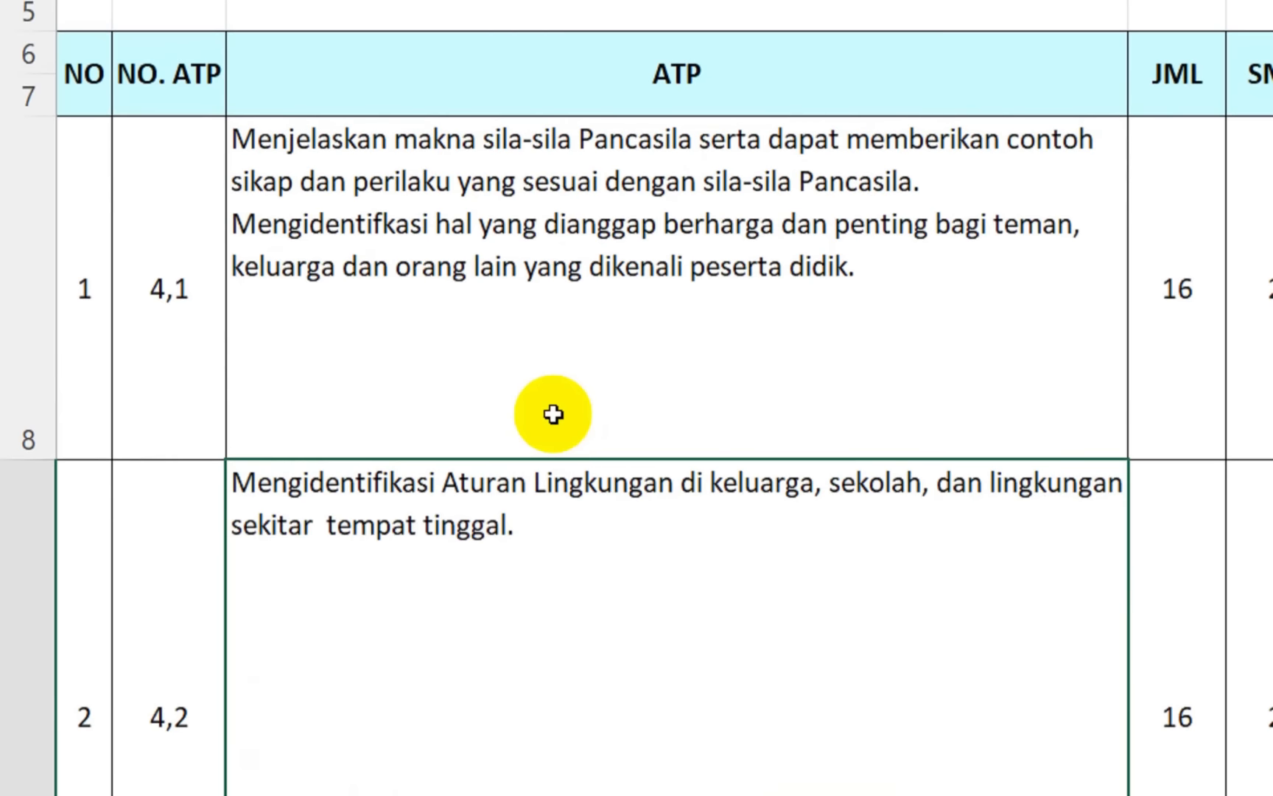
scroll(555, 414, down, 1)
scroll(555, 208, up, 1)
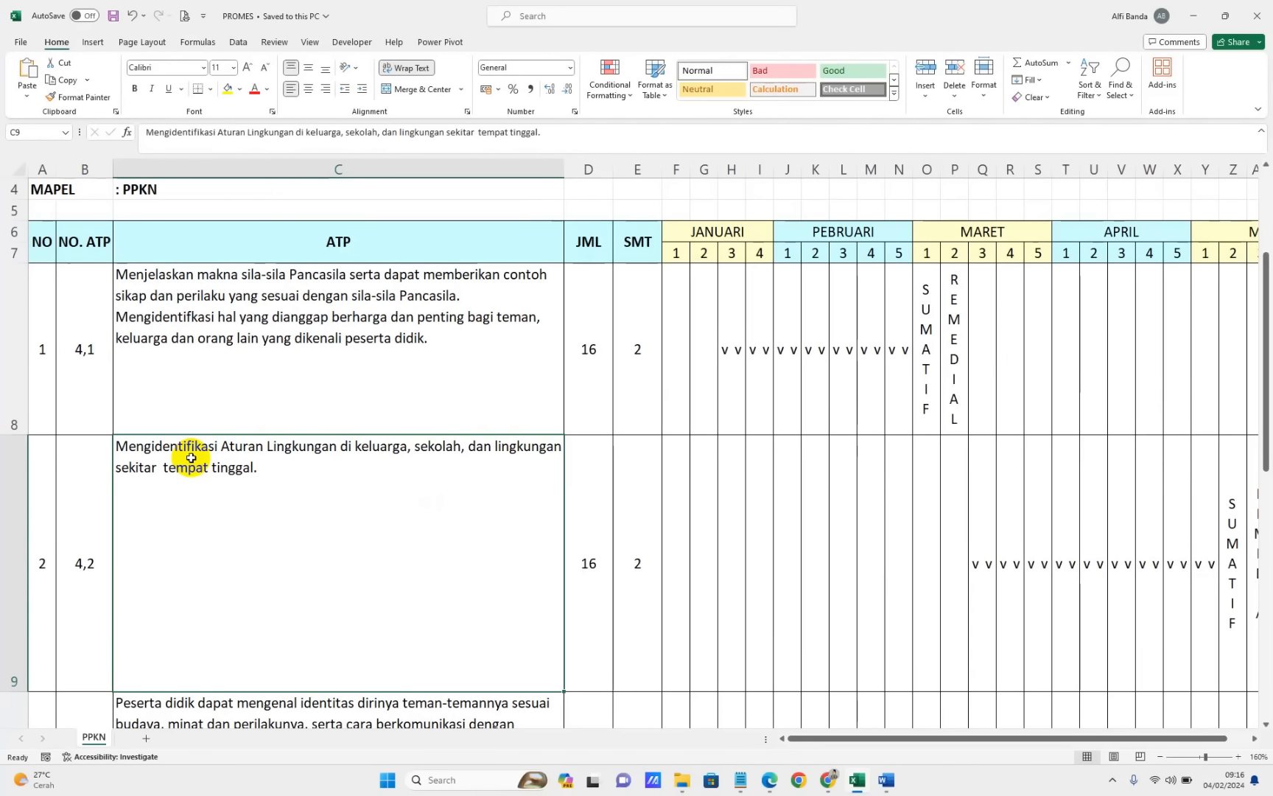
Copy the full learning objective text inside cell C9, from "Mengidentifikasi Aturan Lingkungan" to "tempat tinggal."
double_click(262, 467)
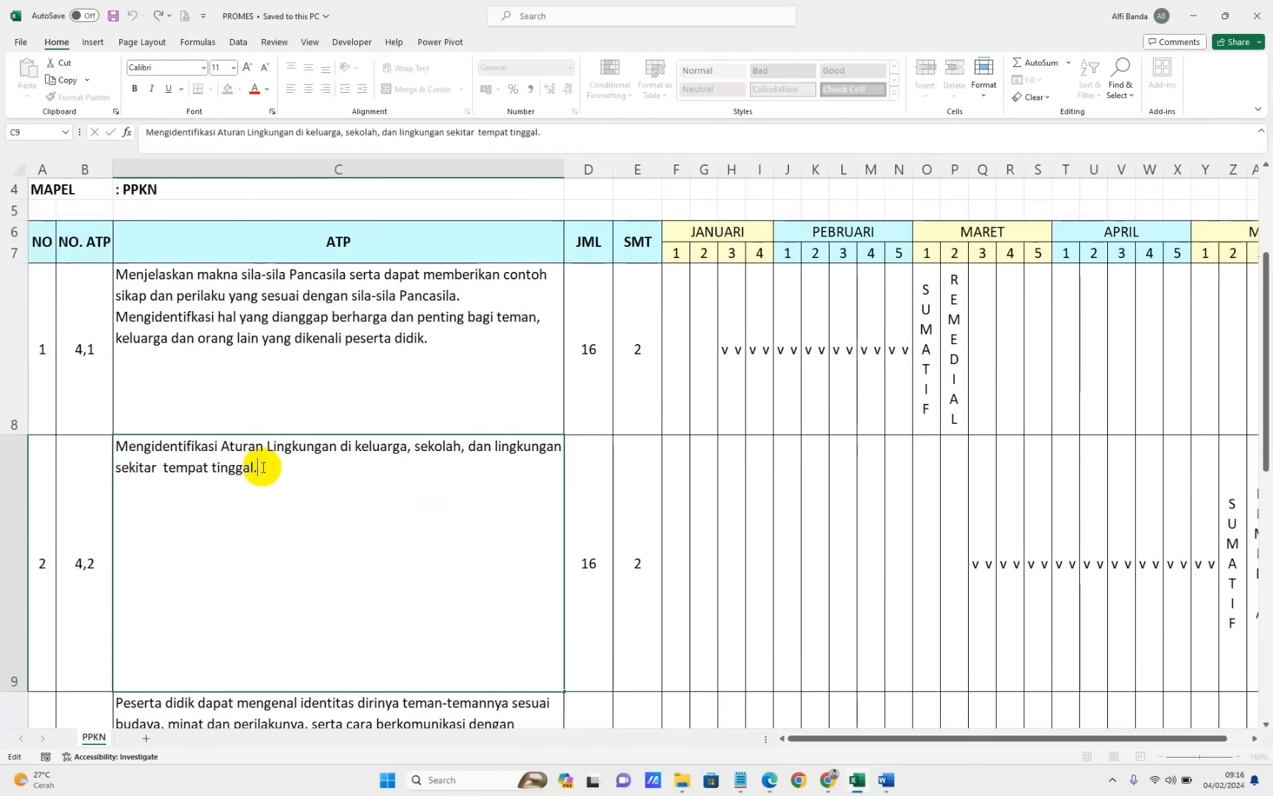
drag(262, 467, 119, 446)
right_click(133, 463)
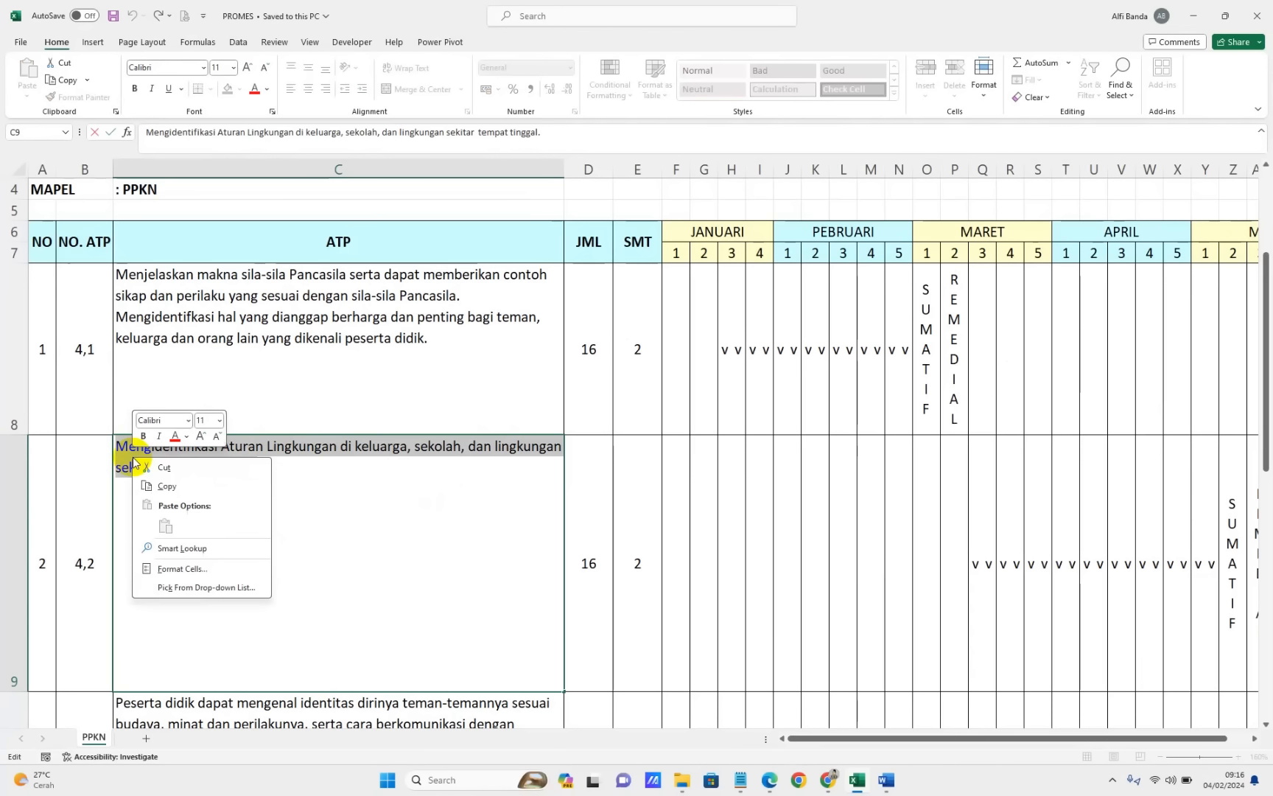
click(166, 484)
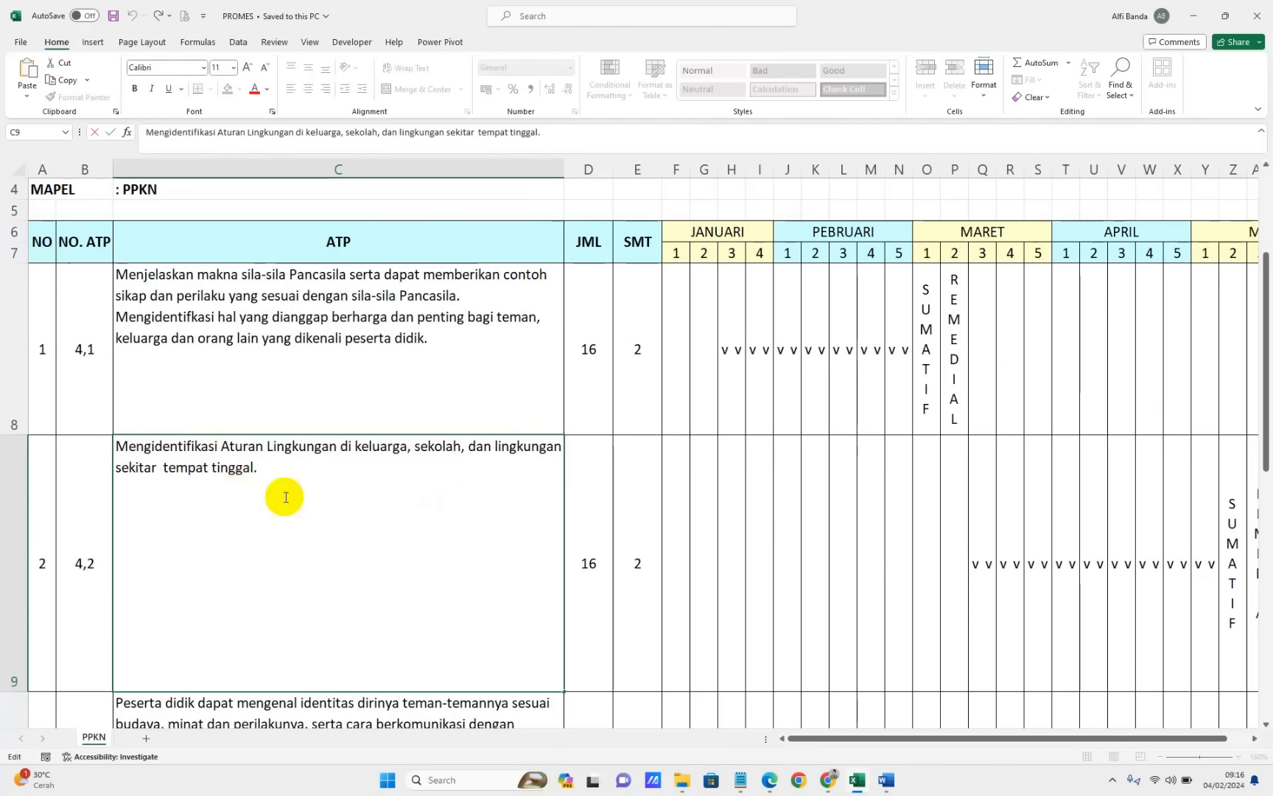
Switch to the Template RPP Pancasila document in Word and paste the copied learning objective on the empty line above "TUJUAN PEMBELAJARAN"
mouse_move(889, 781)
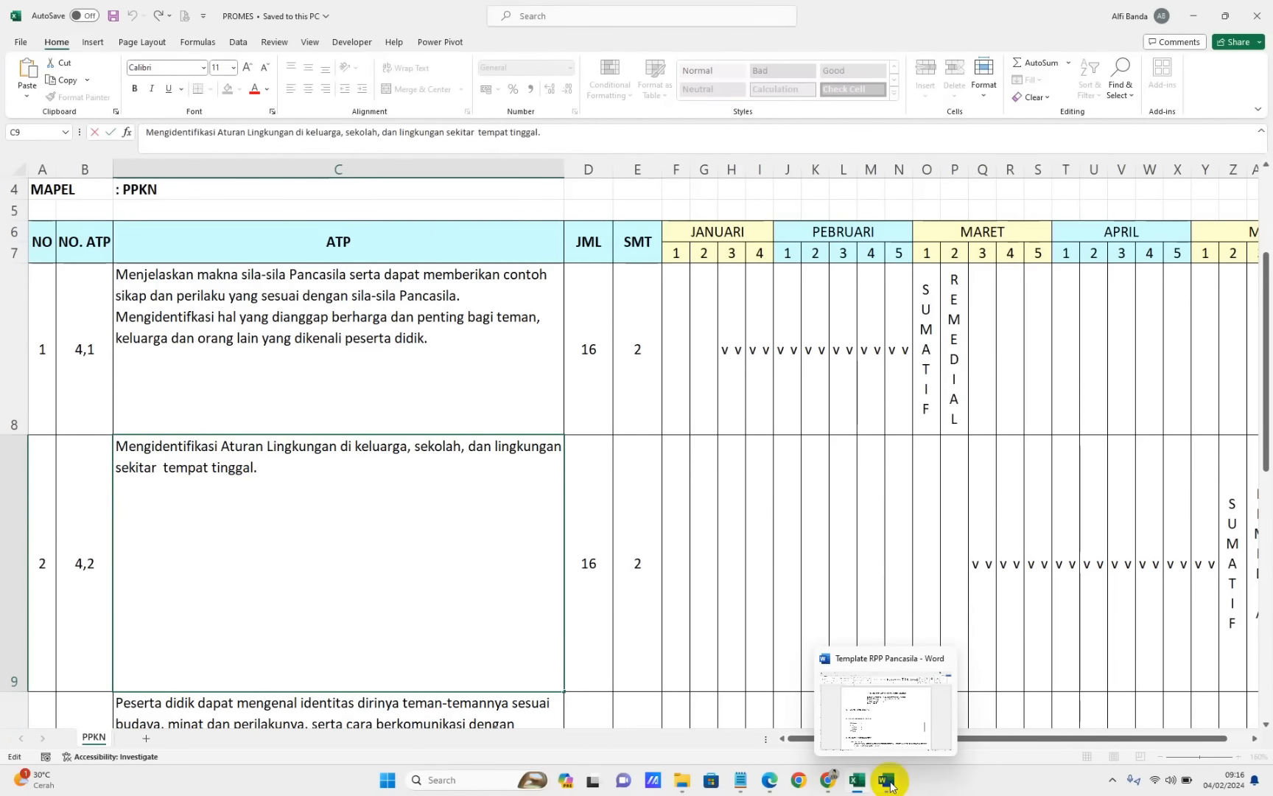
click(877, 728)
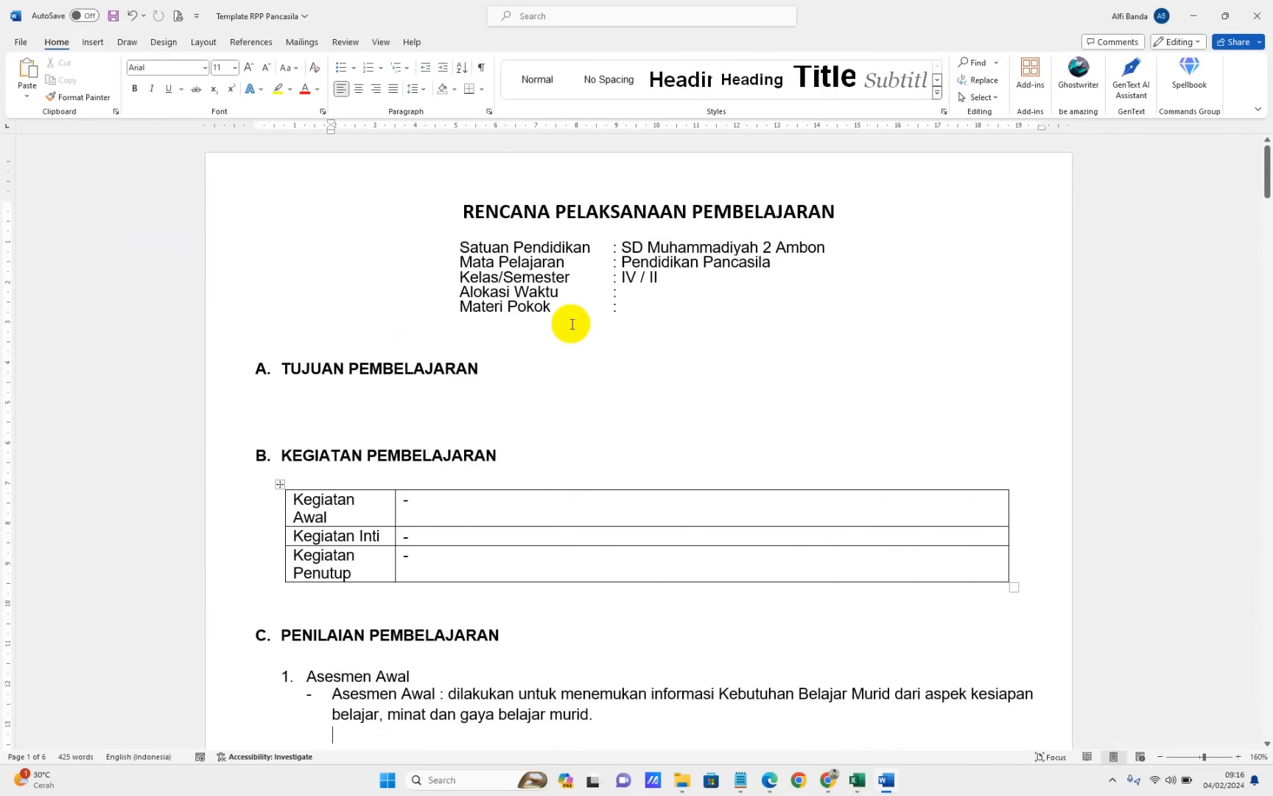
right_click(283, 289)
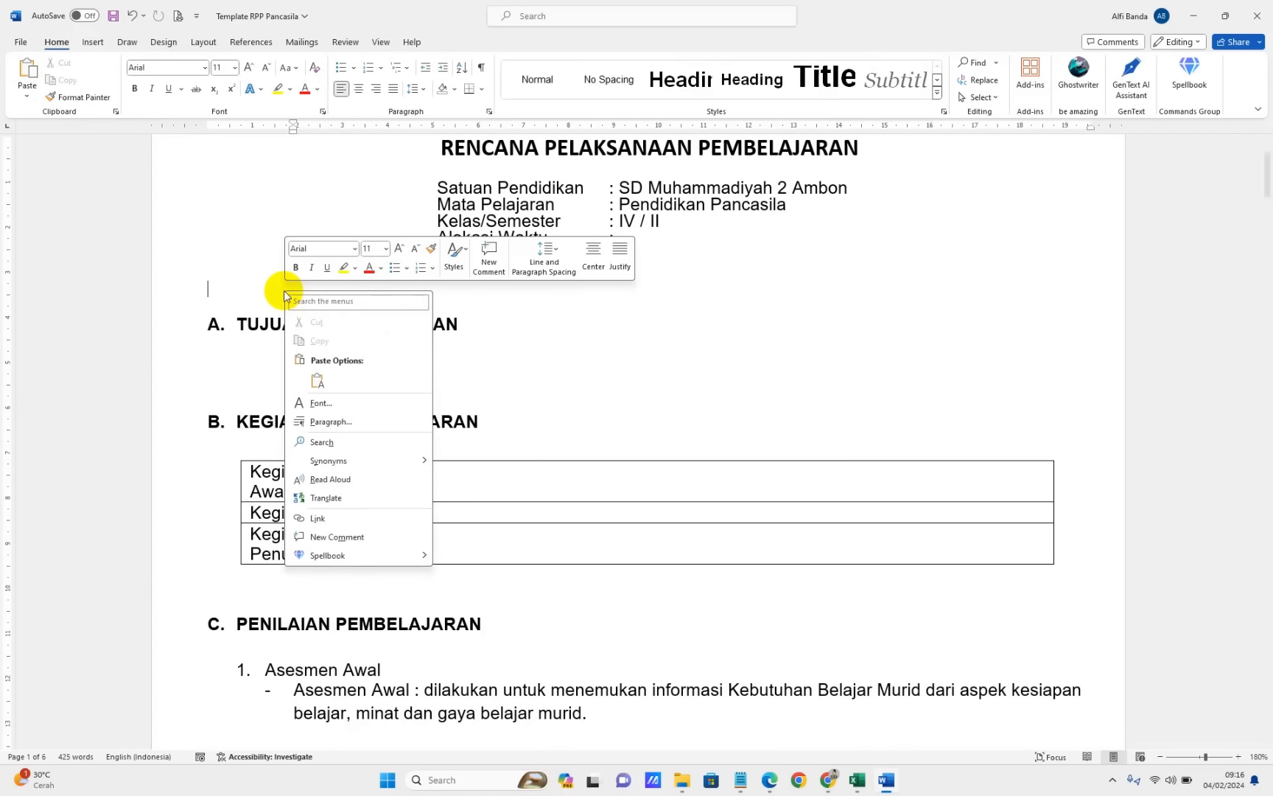
click(318, 381)
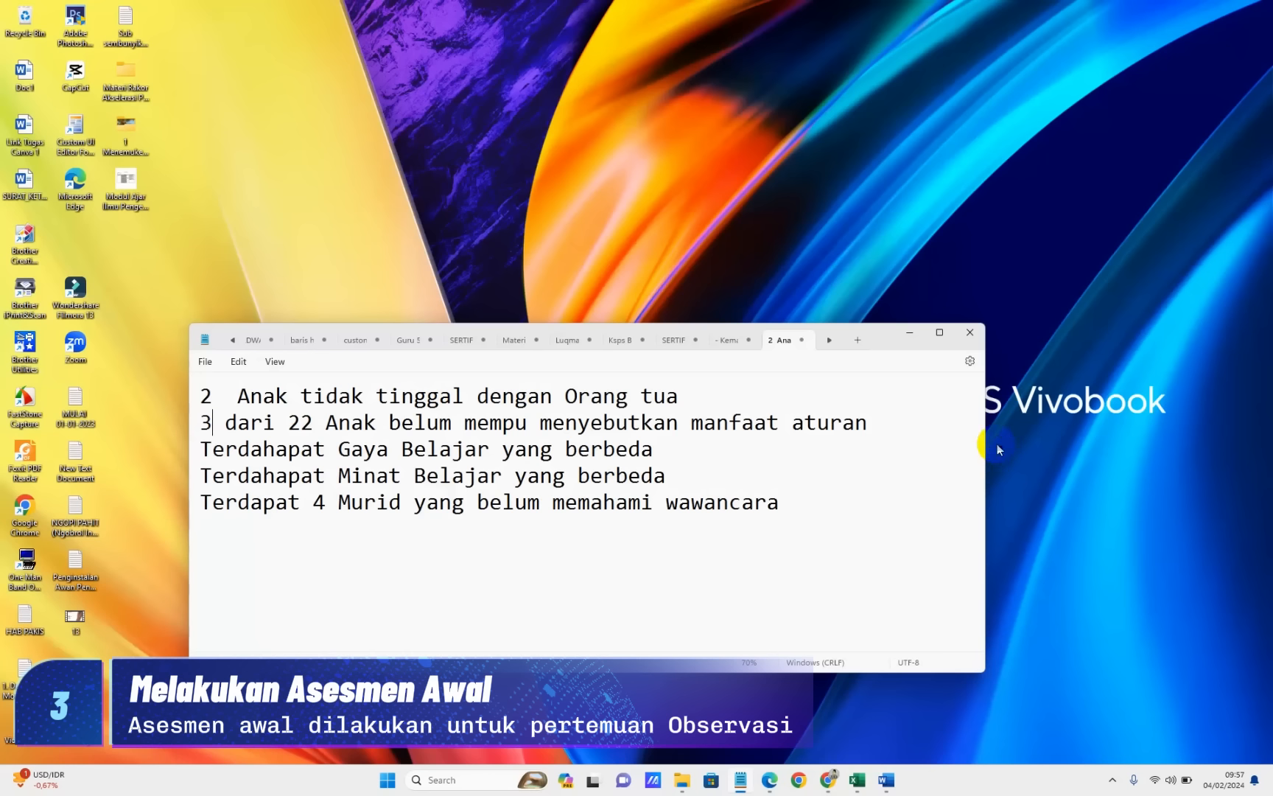
Narrow the Notepad window and remove the extra space before "Anak" in the first line of the assessment notes
drag(987, 439, 901, 440)
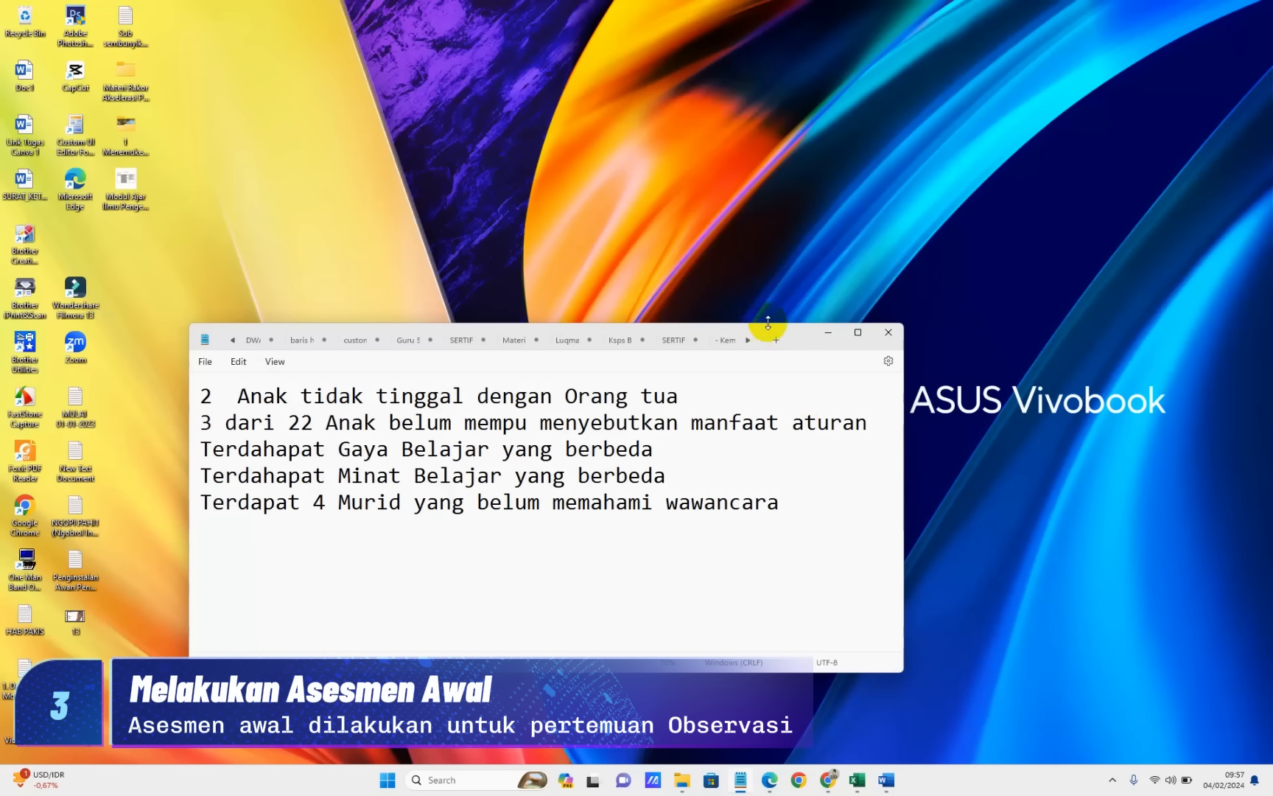
drag(798, 349, 840, 299)
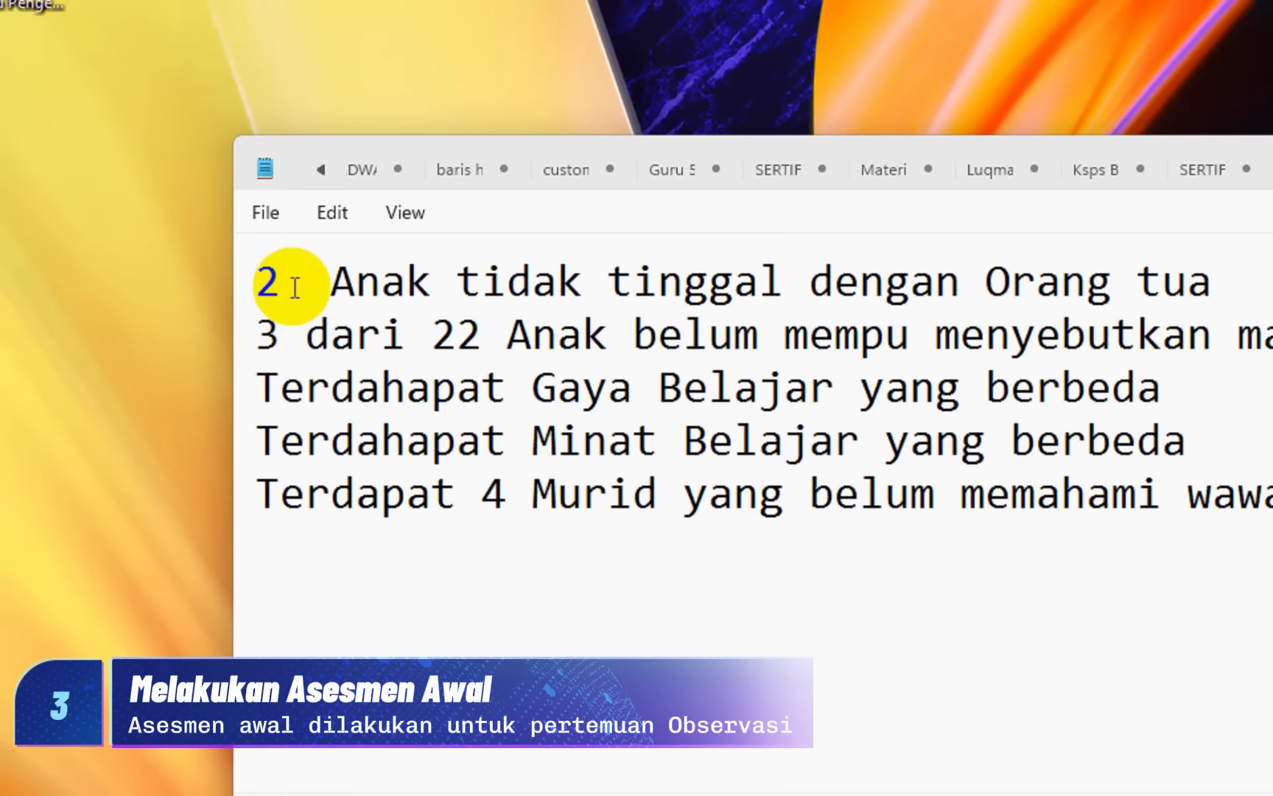
click(331, 284)
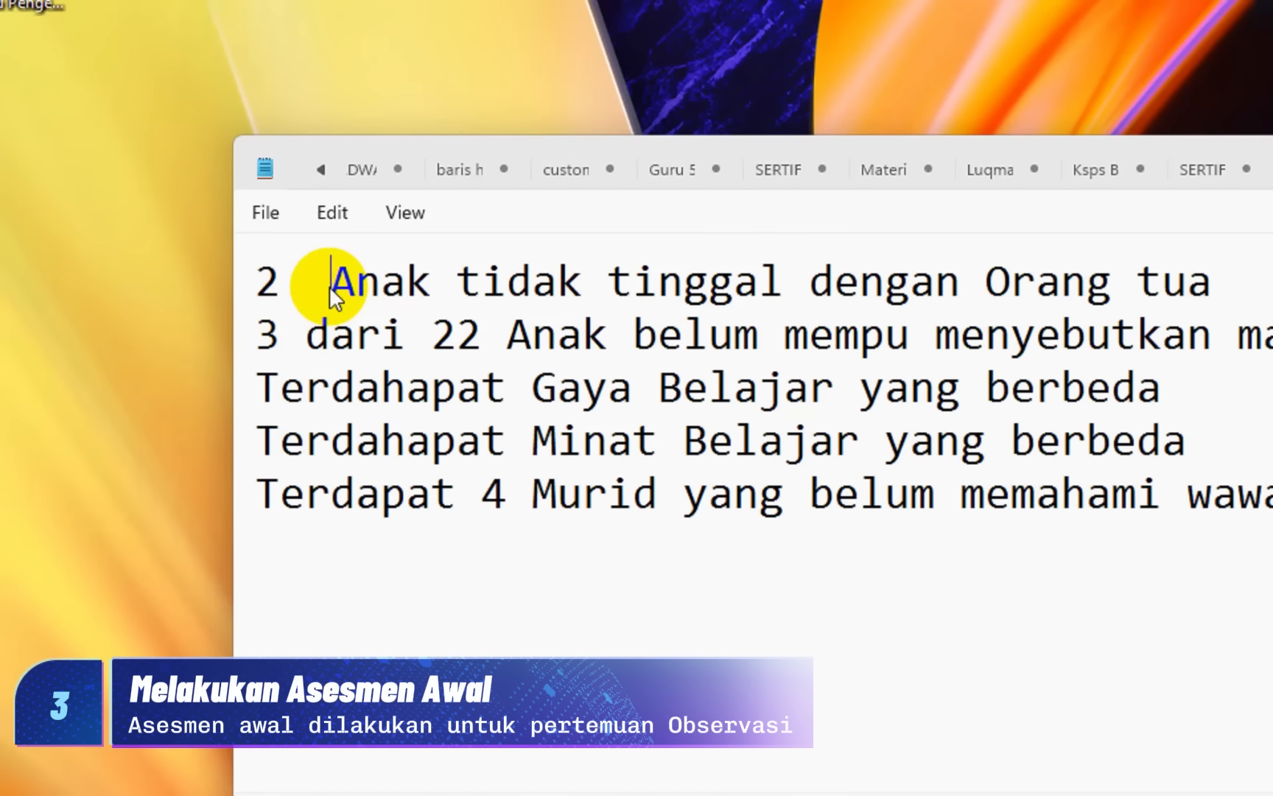
key(BackSpace)
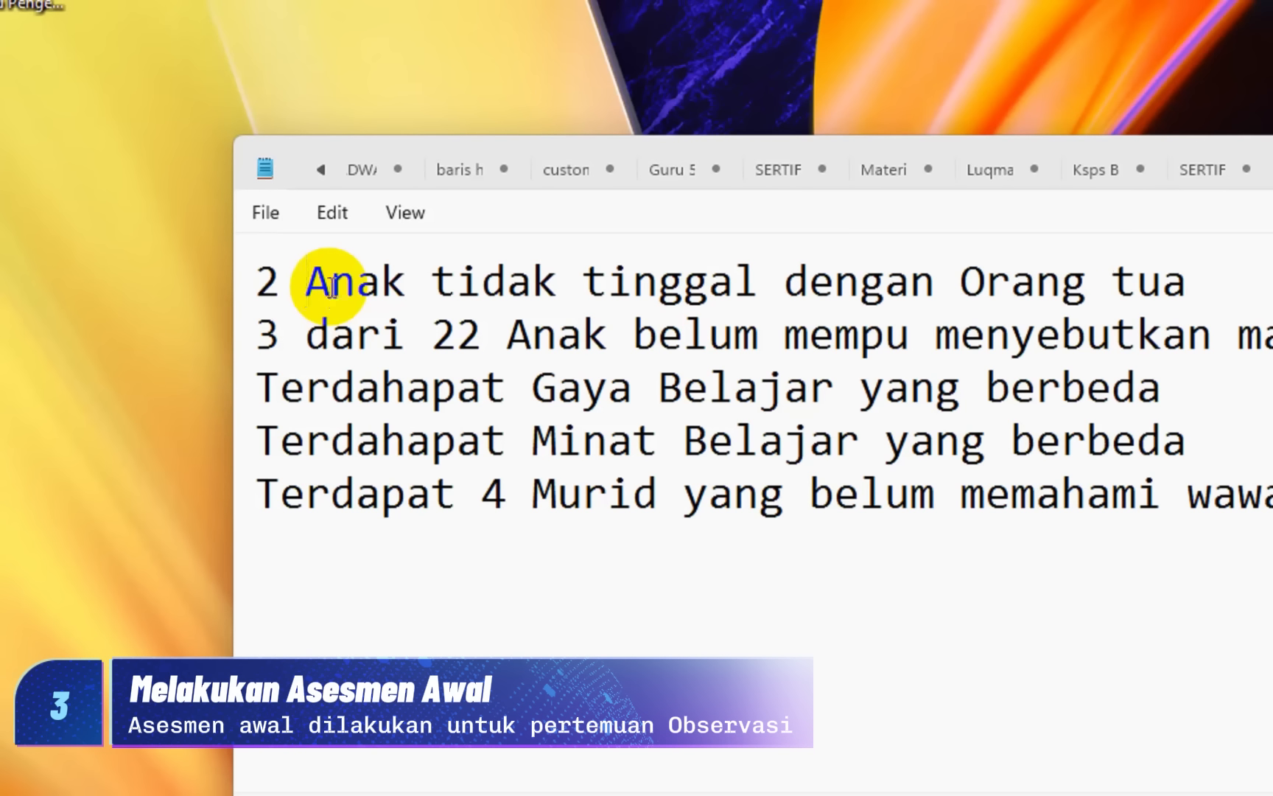
Review the second and third assessment notes, on naming the benefits of rules and on differing learning styles
key(Home)
key(Down)
key(Up)
key(Down)
key(shift+End)
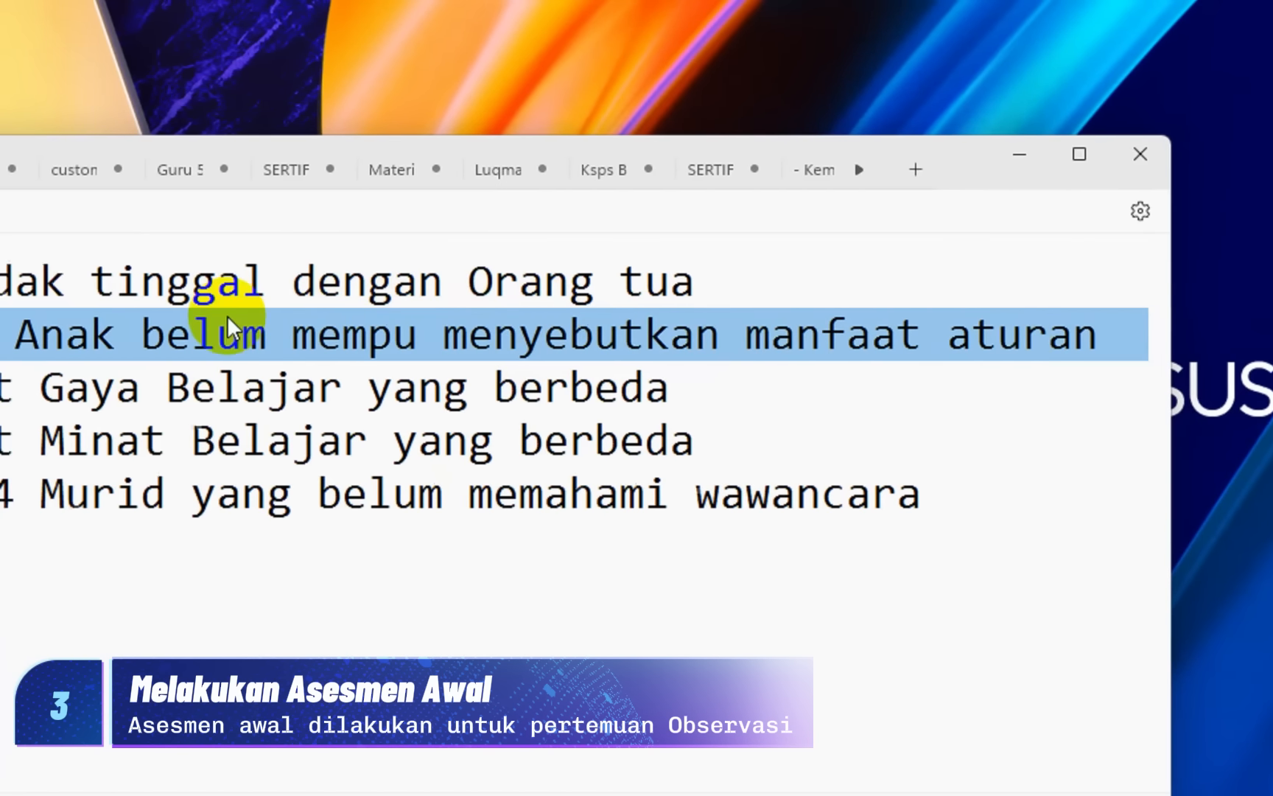
click(118, 335)
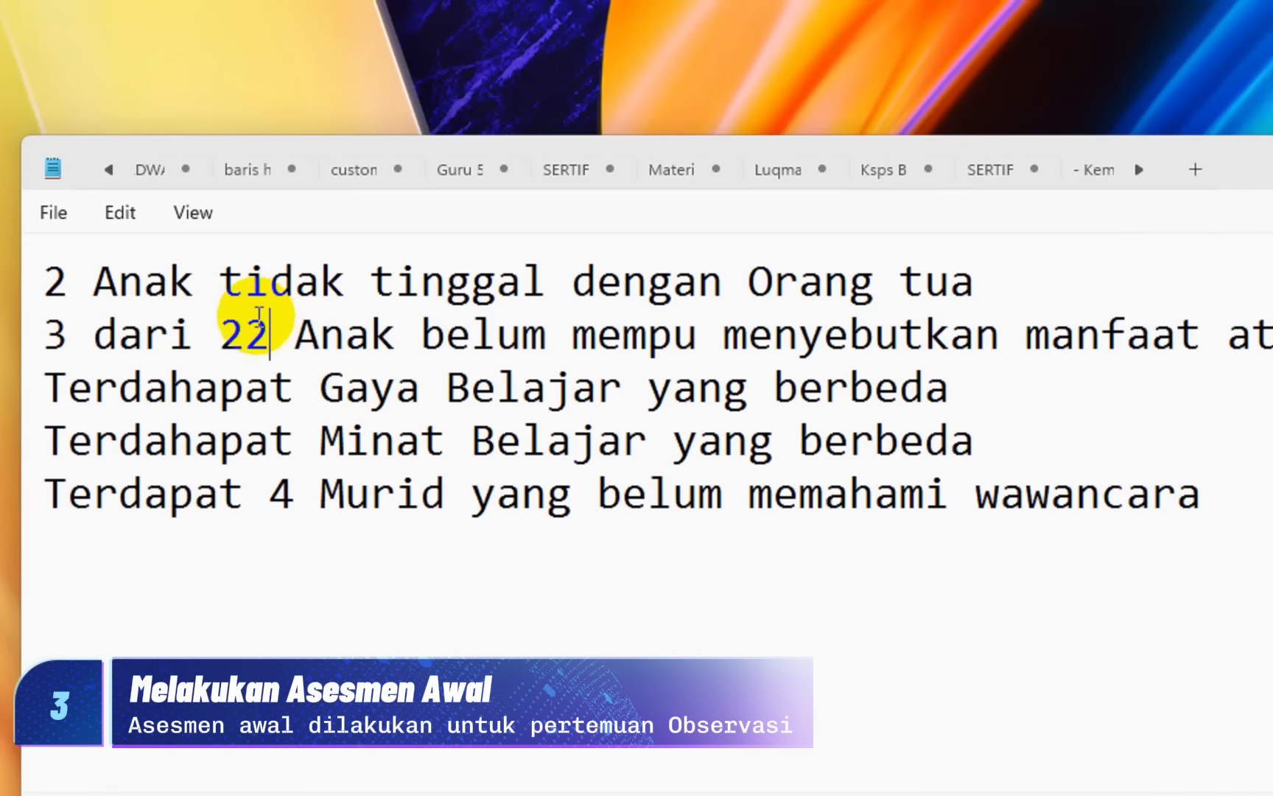
drag(219, 372, 774, 387)
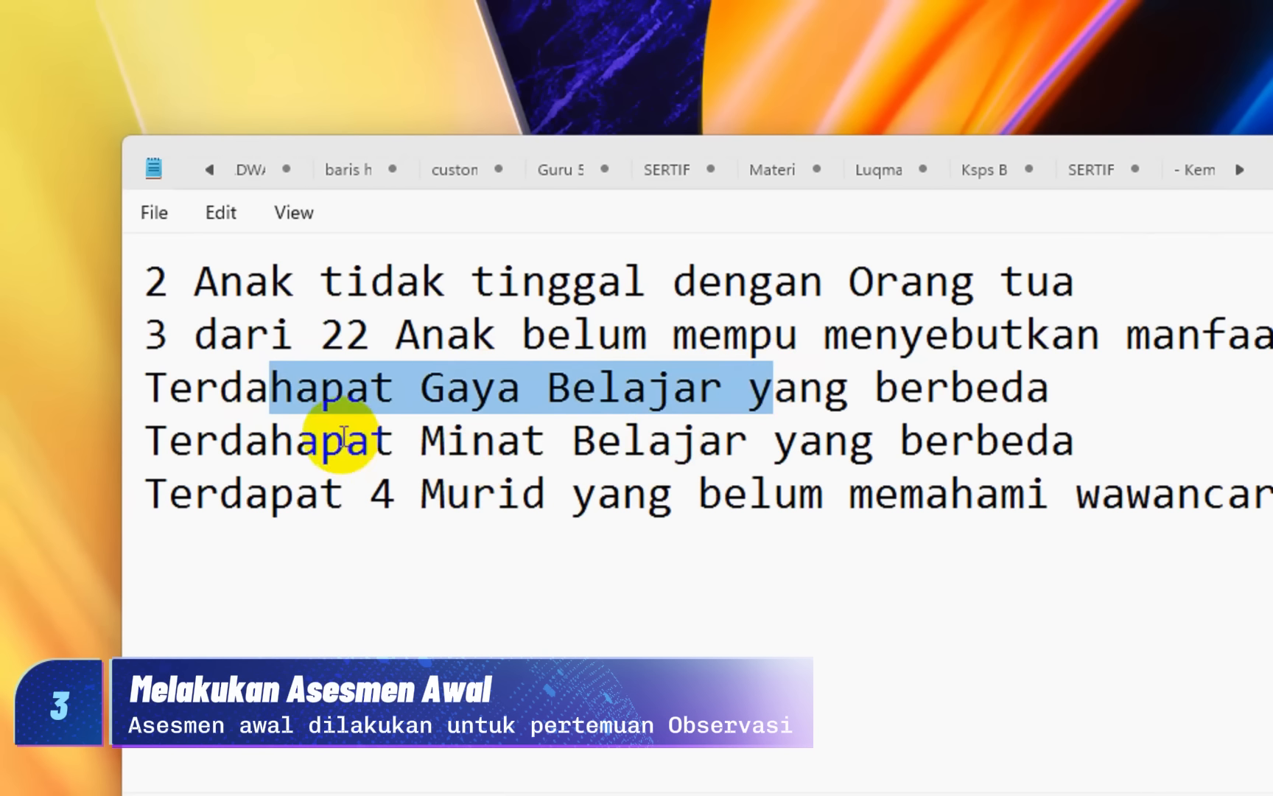
Delete the "h" from "Terdahapat" in the Gaya Belajar and Minat Belajar lines of the notes
click(270, 442)
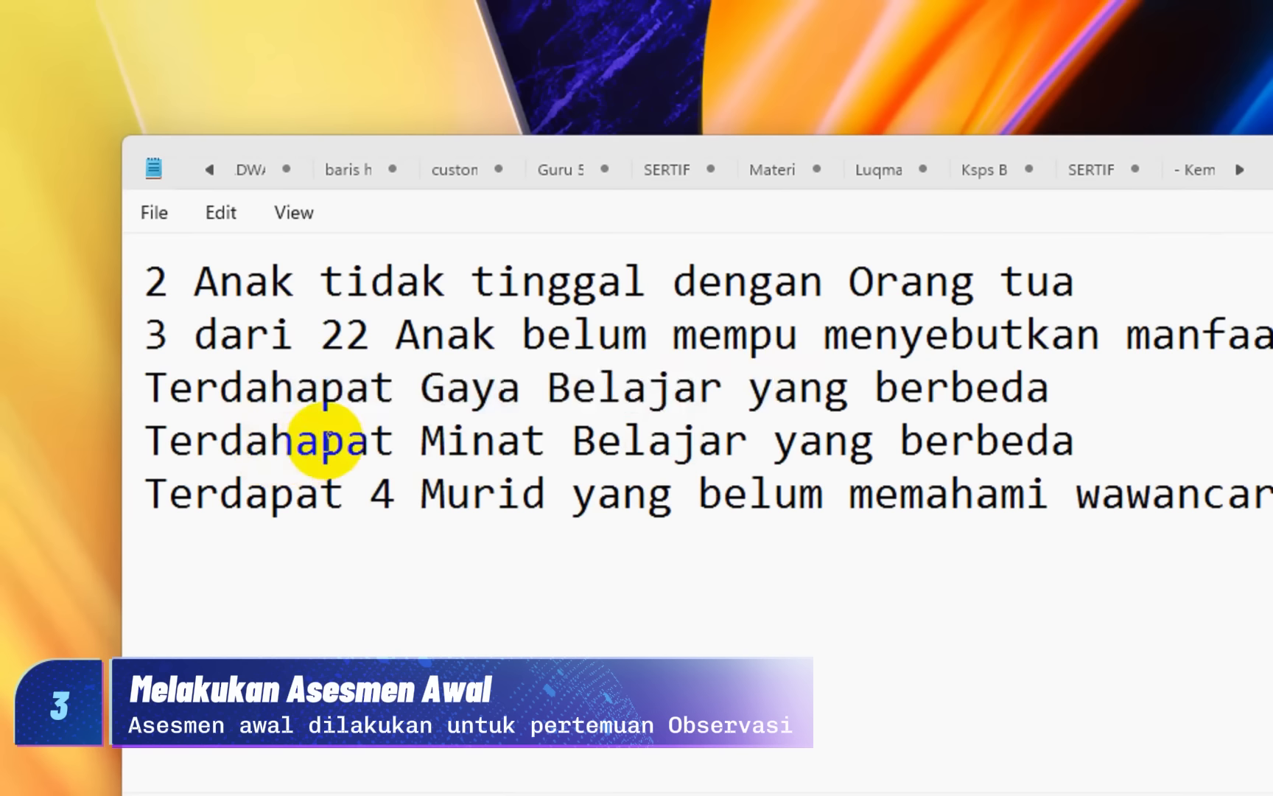
key(Delete)
click(273, 388)
key(Delete)
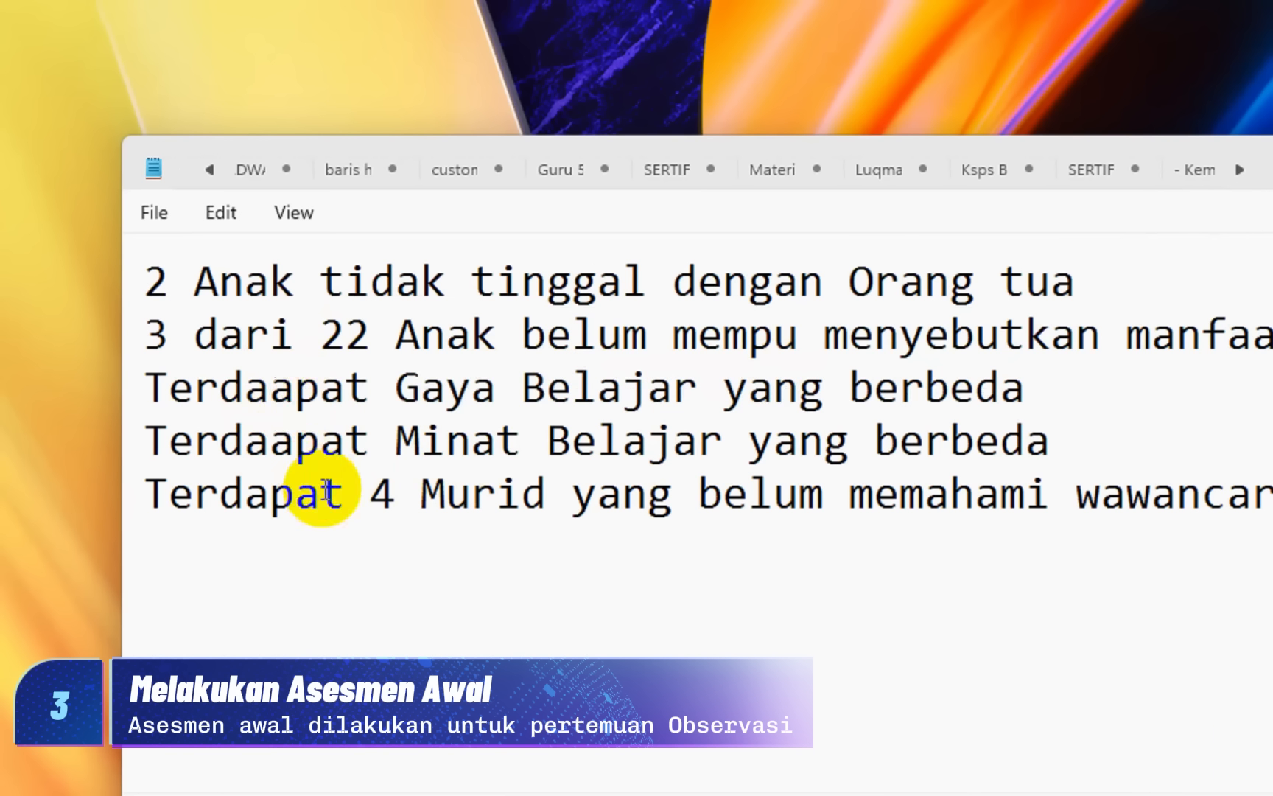
click(283, 501)
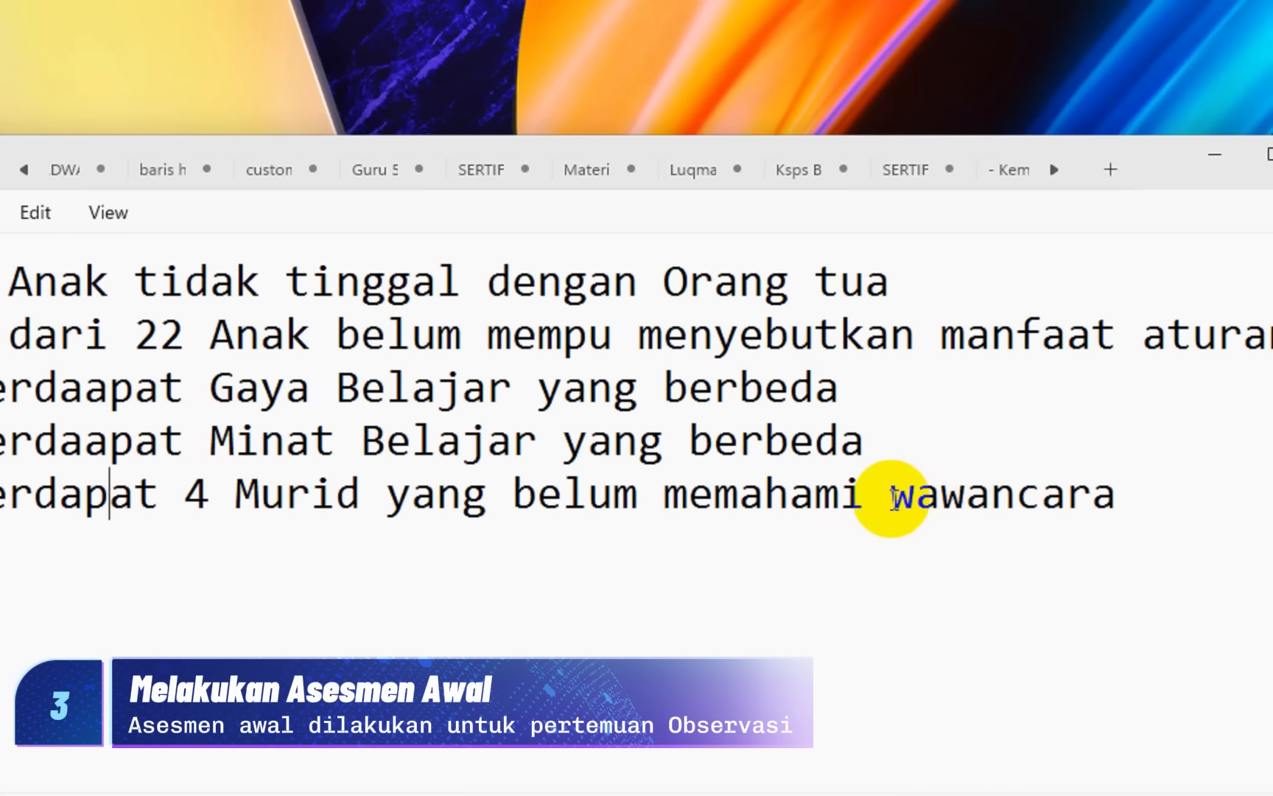
click(889, 501)
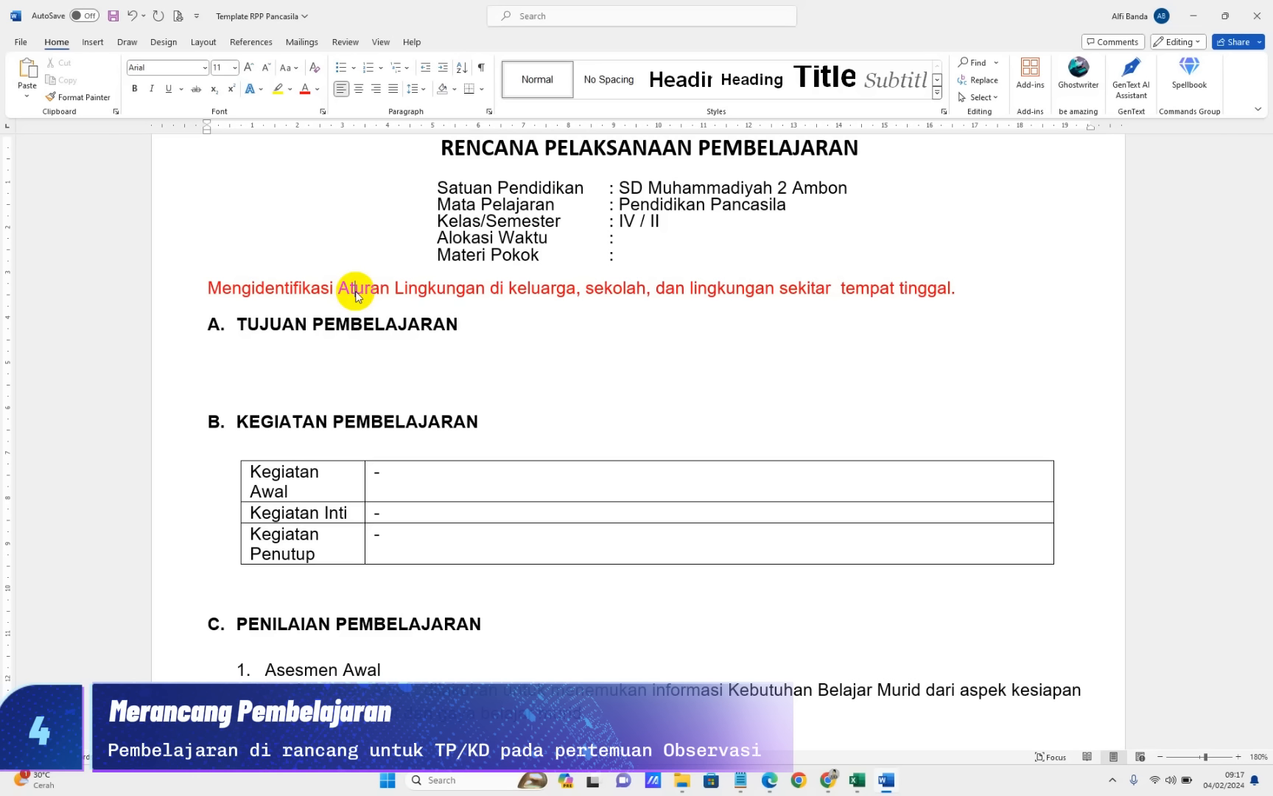
Move the learning objective sentence in the Word lesson plan under "TUJUAN PEMBELAJARAN" as numbered item 1
click(250, 347)
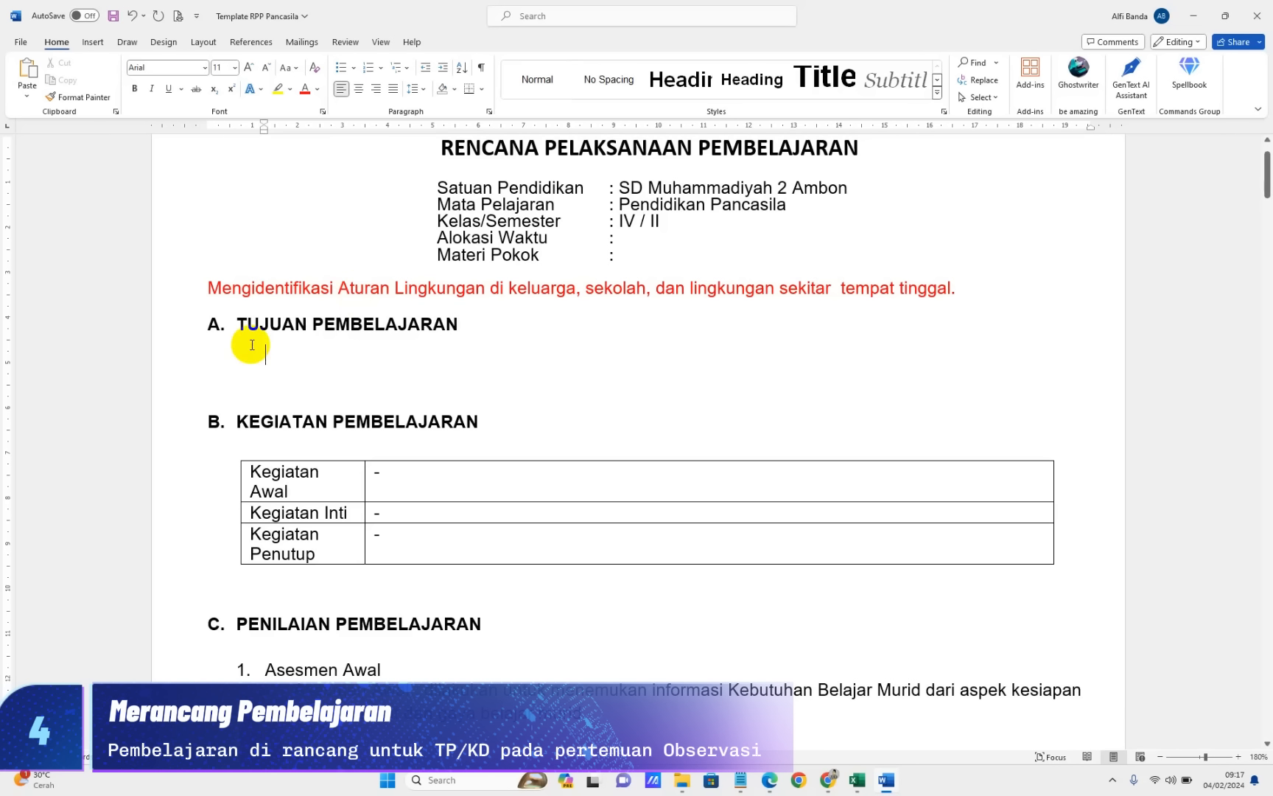
drag(1017, 285, 213, 288)
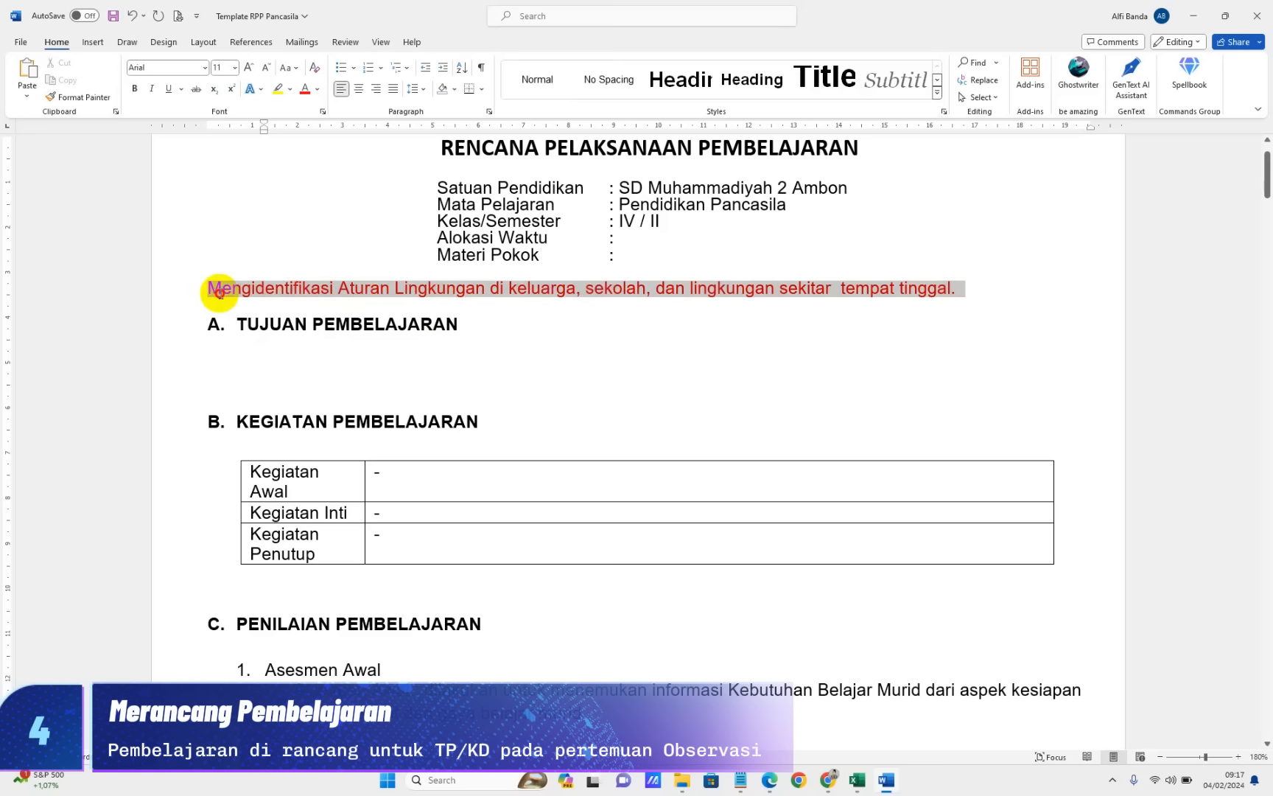
key(ctrl+x)
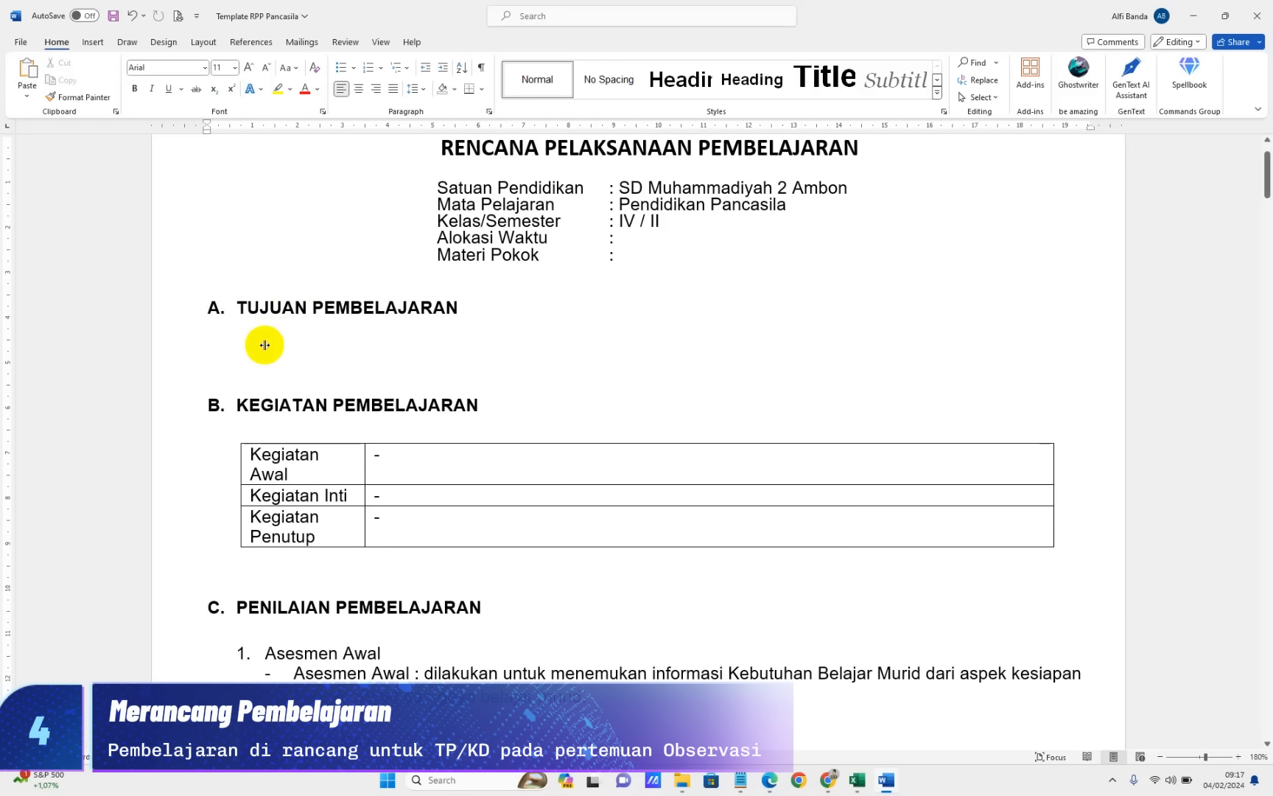
click(247, 337)
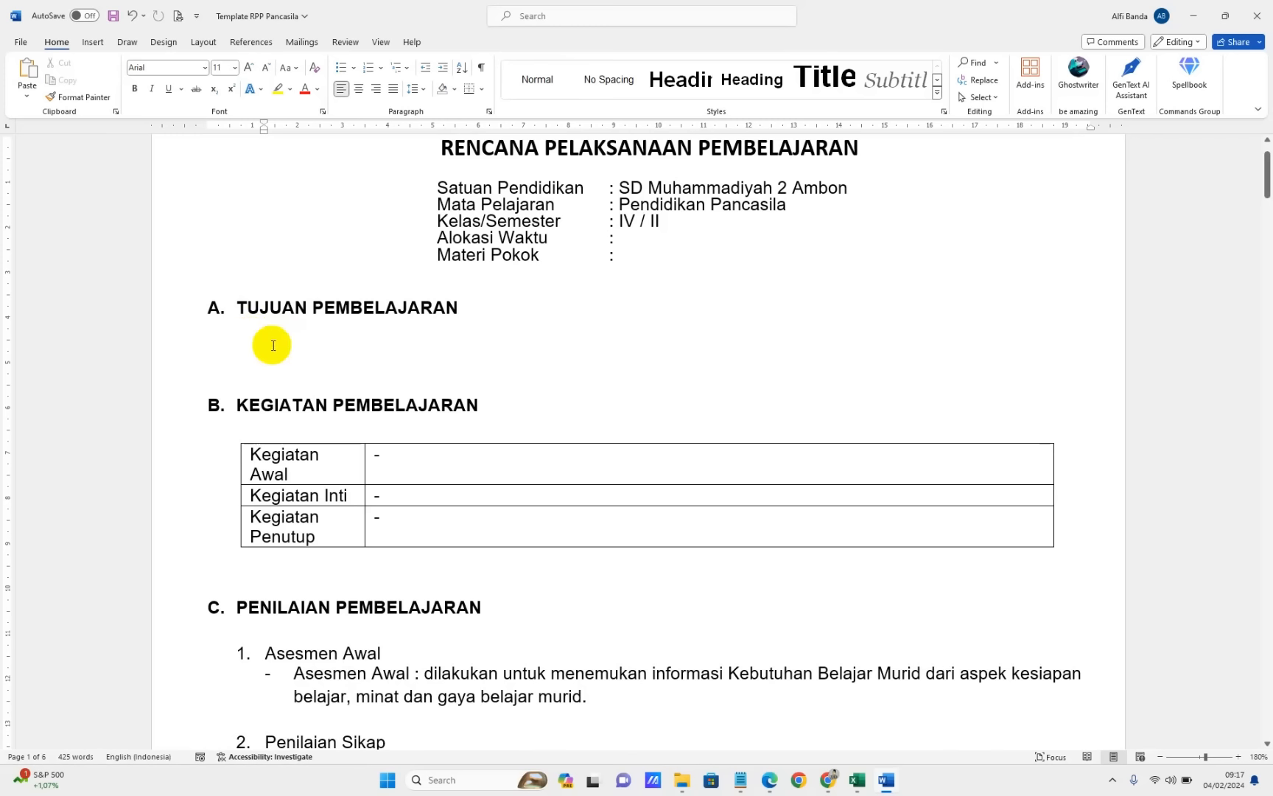
right_click(262, 348)
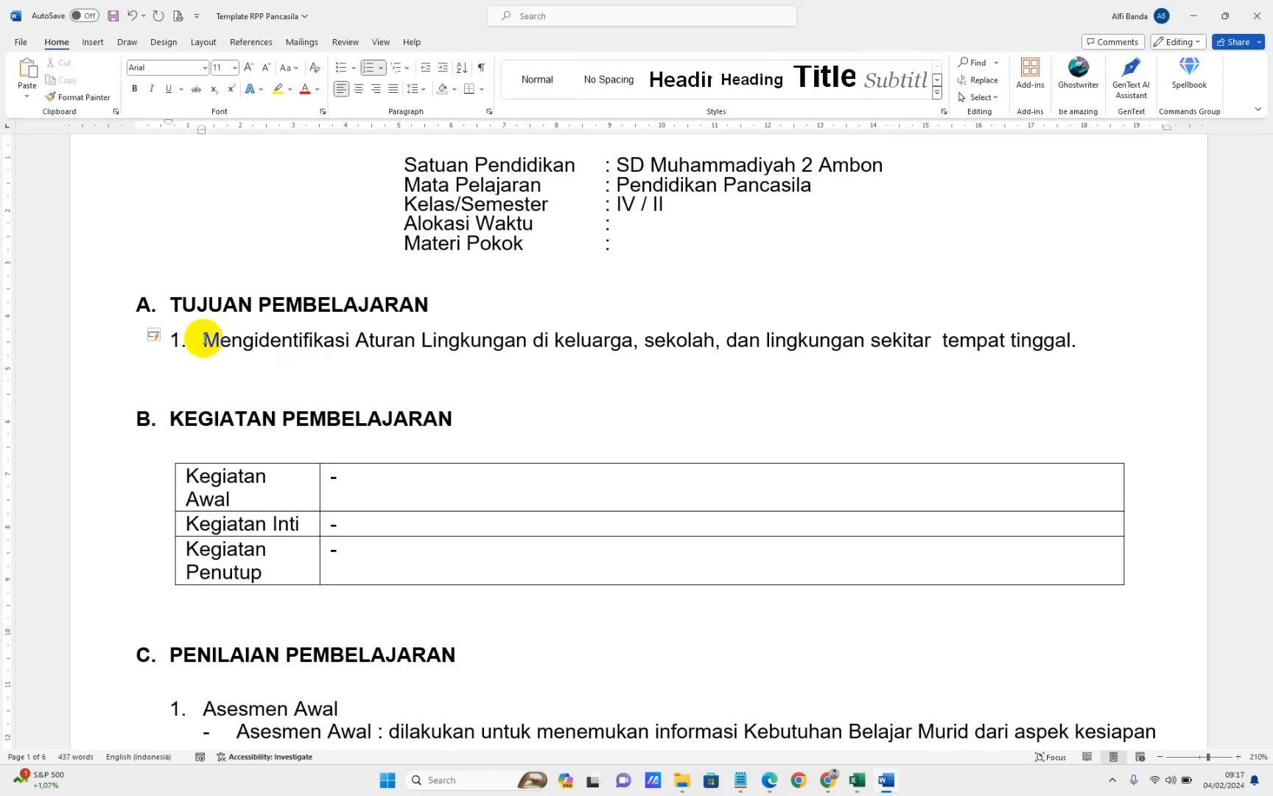
Examine the wording of objective 1, highlighting its ending ", dan lingkungan sekitar tempat tinggal."
key(ctrl+Right)
key(ctrl+Right)
key(ctrl+Right)
key(ctrl+Right)
key(ctrl+Right)
key(ctrl+Right)
key(ctrl+Right)
key(ctrl+Right)
key(ctrl+Right)
key(ctrl+shift+Left)
key(ctrl+shift+Left)
key(ctrl+shift+Left)
key(ctrl+shift+Left)
key(ctrl+shift+Left)
key(ctrl+shift+Left)
key(ctrl+shift+Left)
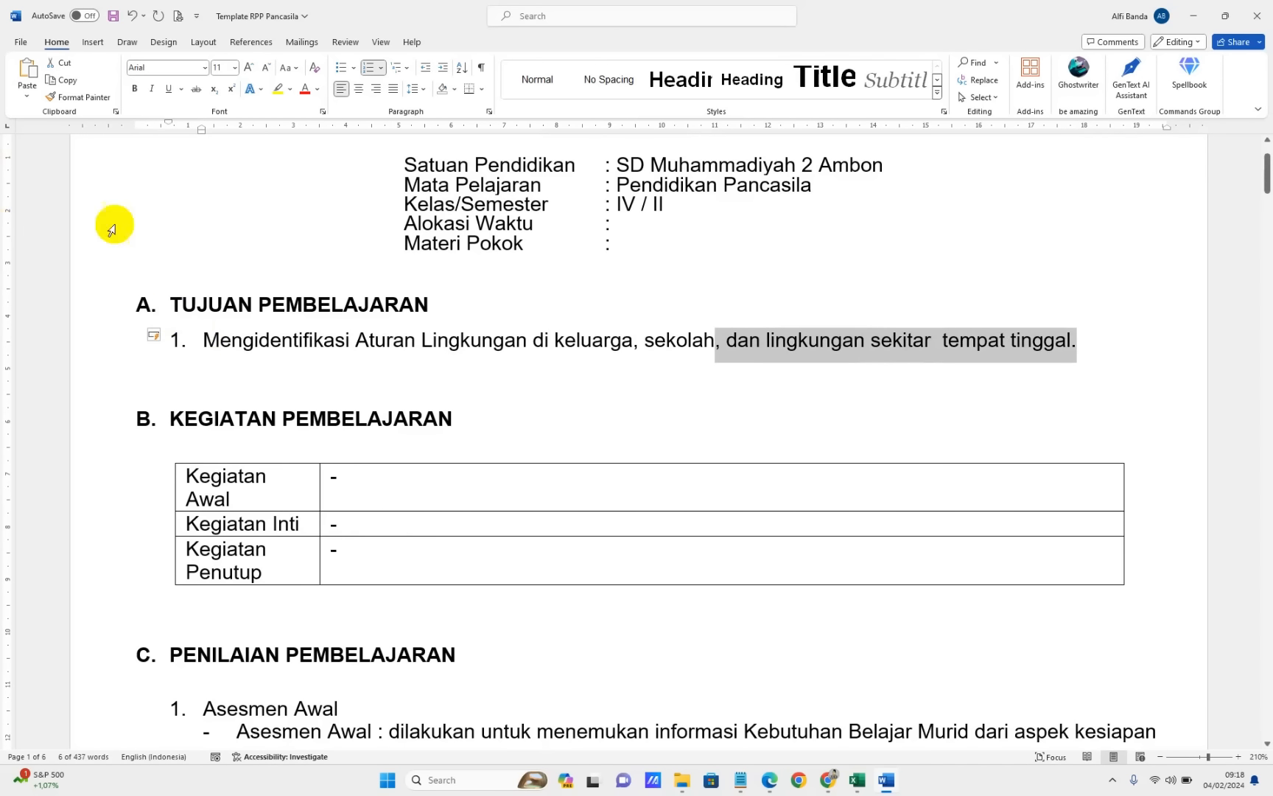
Fill in Alokasi Waktu with "2 x 35 Menit (1 x Pertemuan)"
click(656, 231)
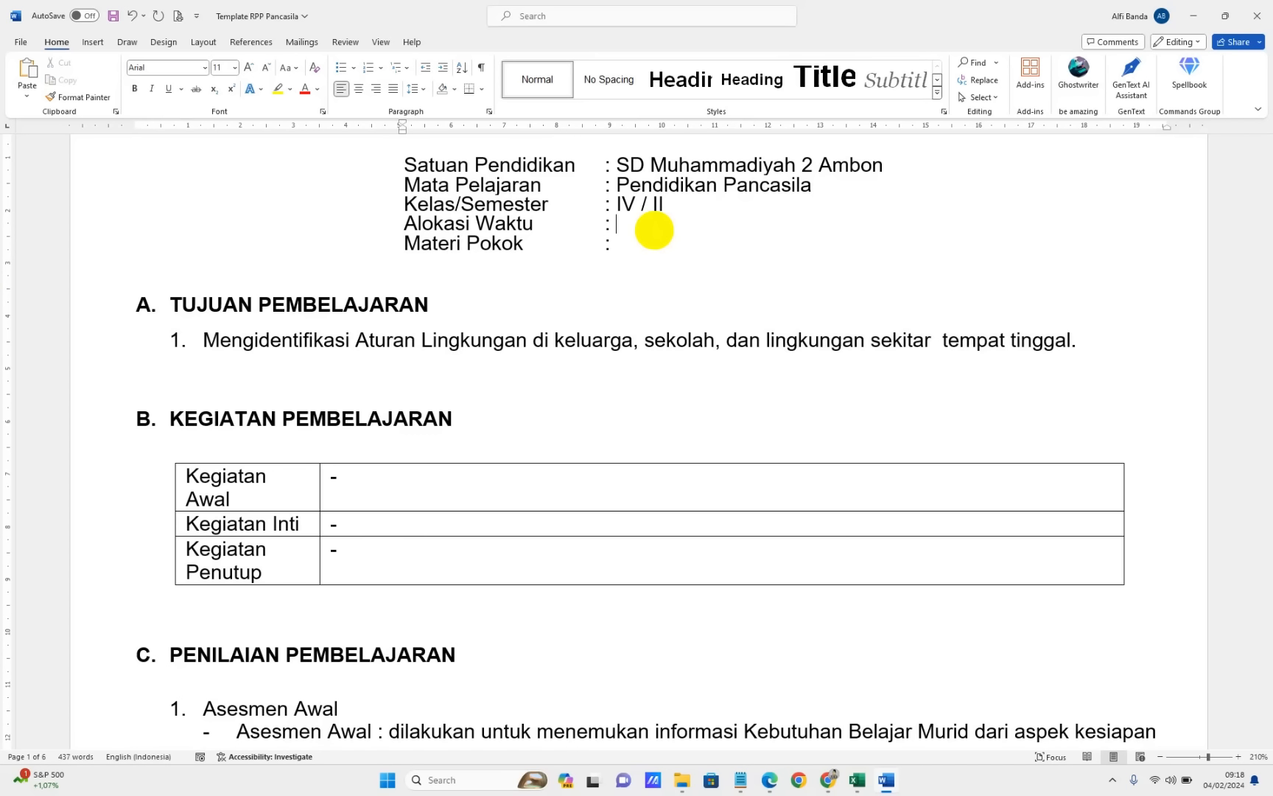
text(4 x 35 Menit ()
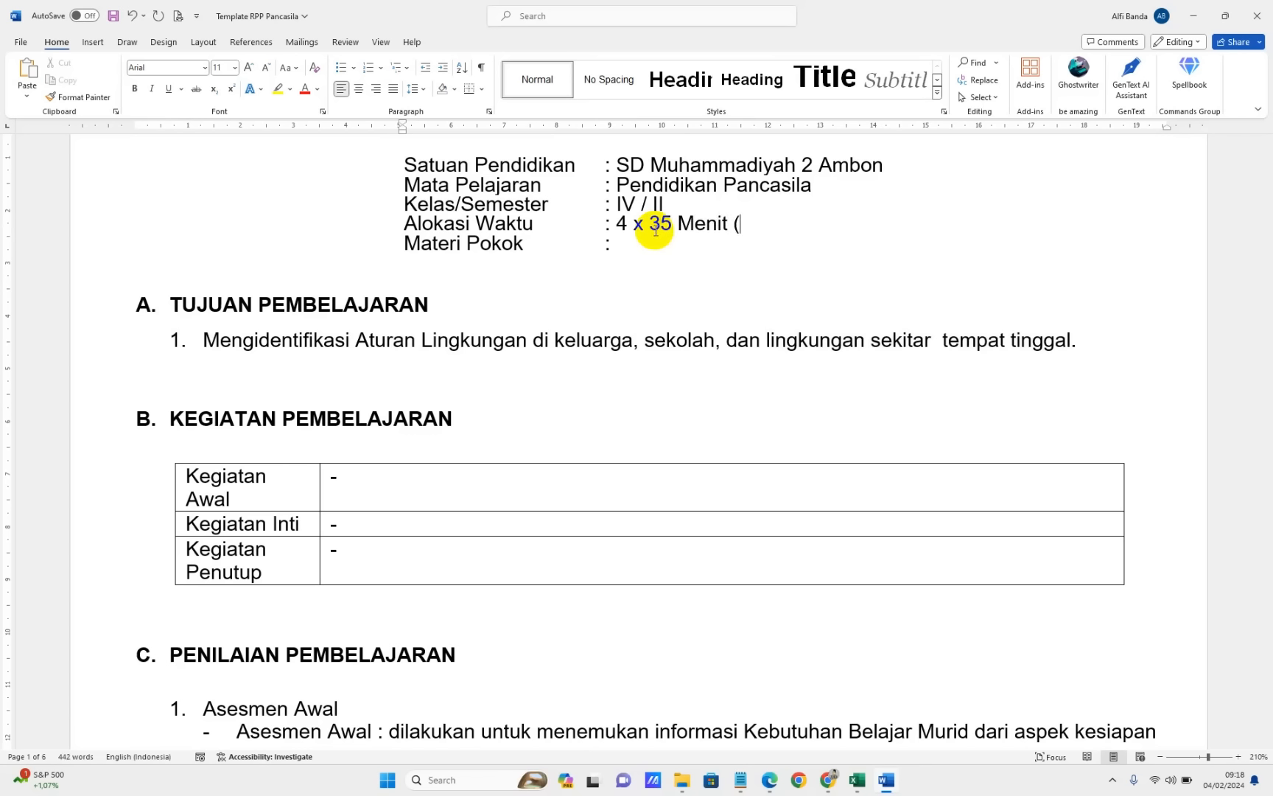
click(654, 228)
key(shift+Left)
key(BackSpace)
text(2)
key(ctrl+Right)
key(ctrl+Right)
key(ctrl+Right)
text(1 x Pertemuan()
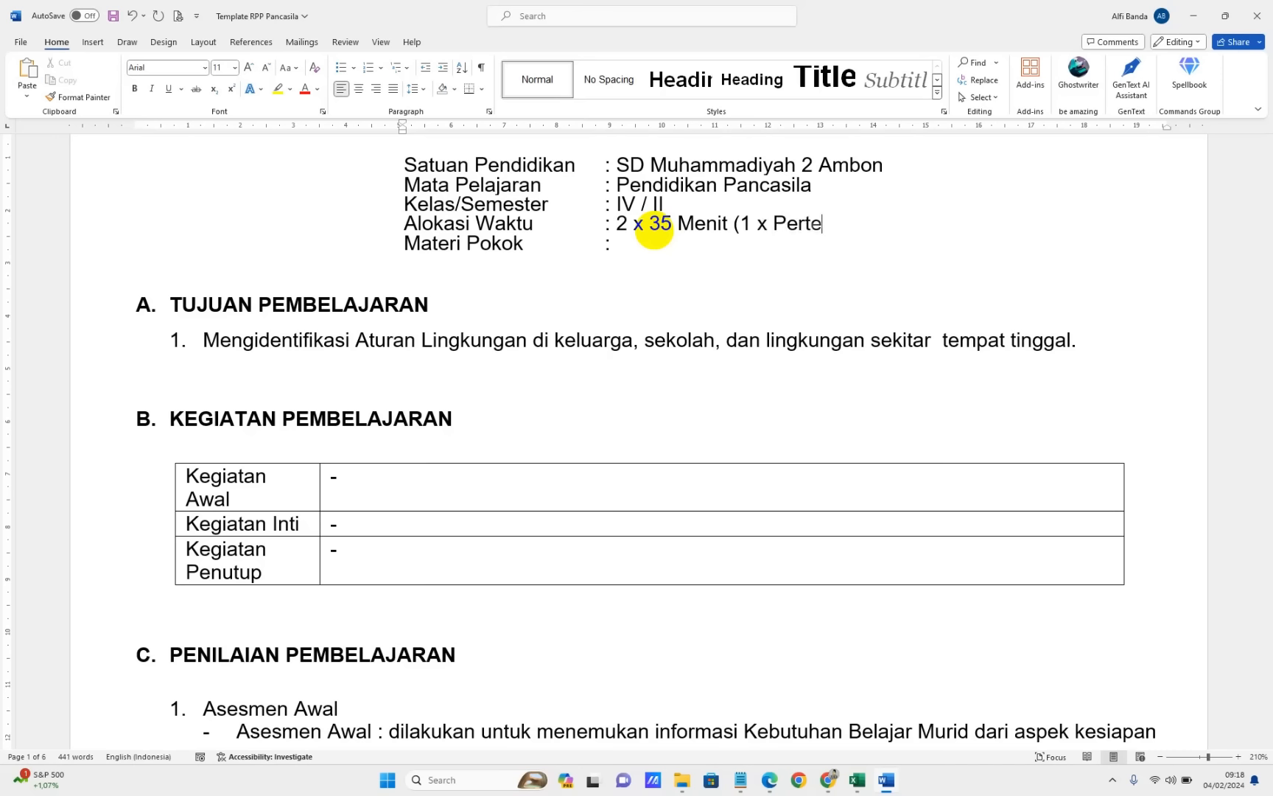
key(BackSpace)
Fill in Materi Pokok with "Aturan yang Berlaku di rumah"
text()Aturan )
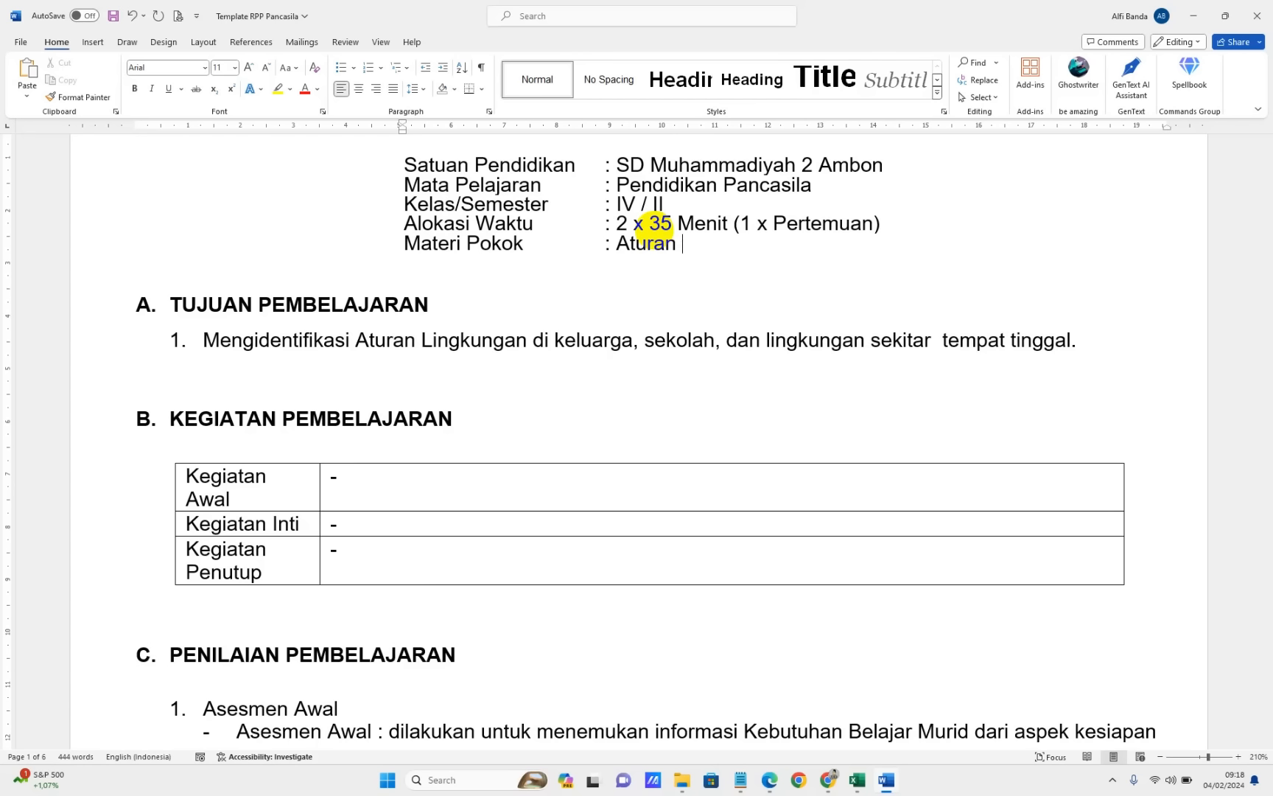
text(yang Berlaku )
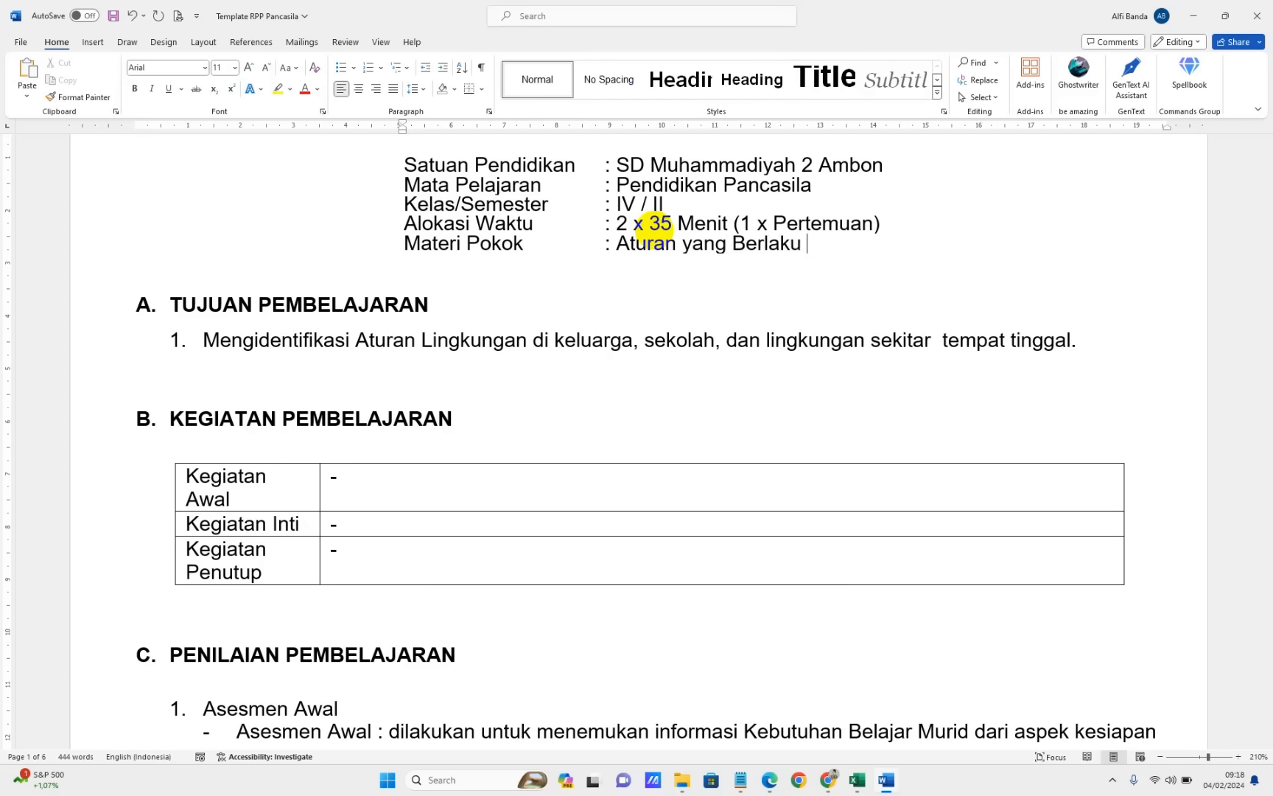
text(di rumah)
Highlight the sentence of objective 1 and compare its scope with the entered Materi Pokok
key(Down)
key(Down)
key(Down)
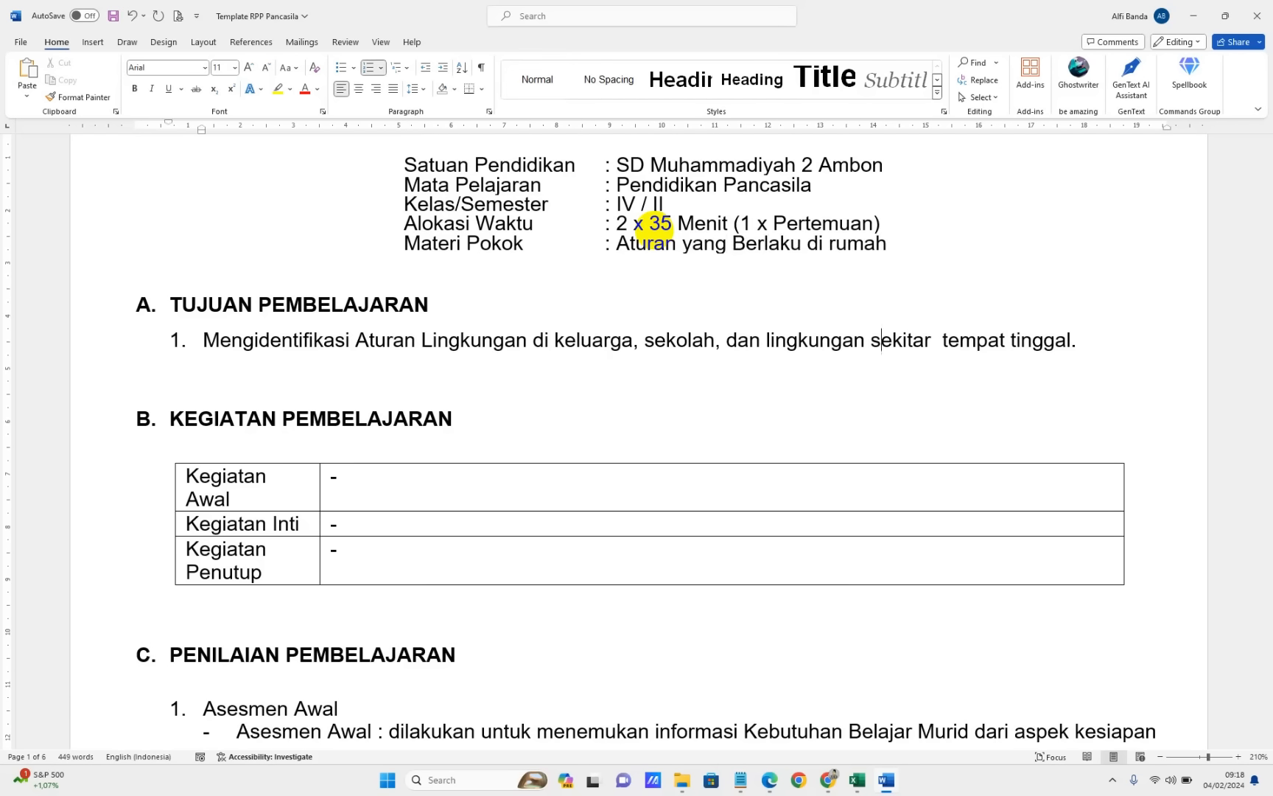
key(ctrl+Left)
key(ctrl+Left)
key(ctrl+Left)
key(ctrl+Left)
key(ctrl+Left)
key(ctrl+Left)
key(ctrl+Left)
key(Home)
key(shift+End)
key(shift+Left)
key(shift+Left)
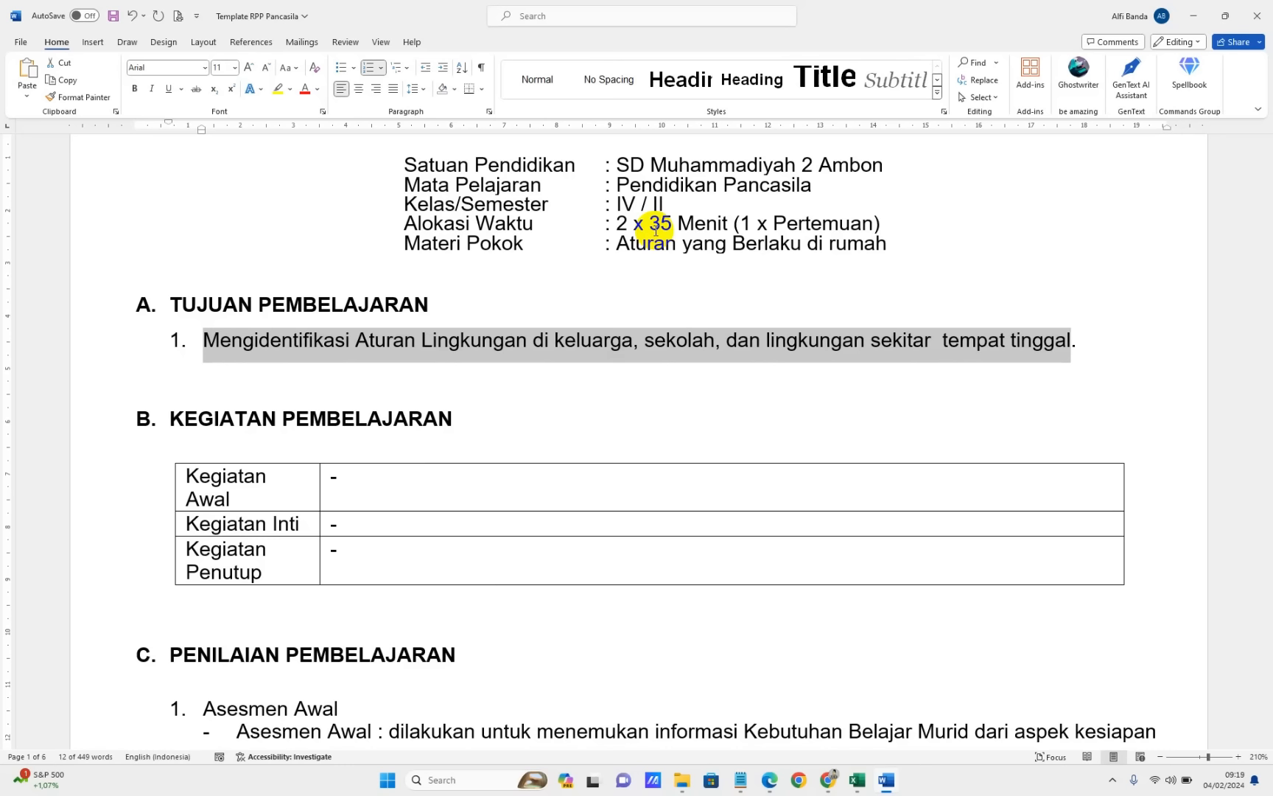
Shorten objective 1 to "Mengidentifikasi Aturan Lingkungan di keluarga" and add an empty numbered item 2 below it
click(656, 229)
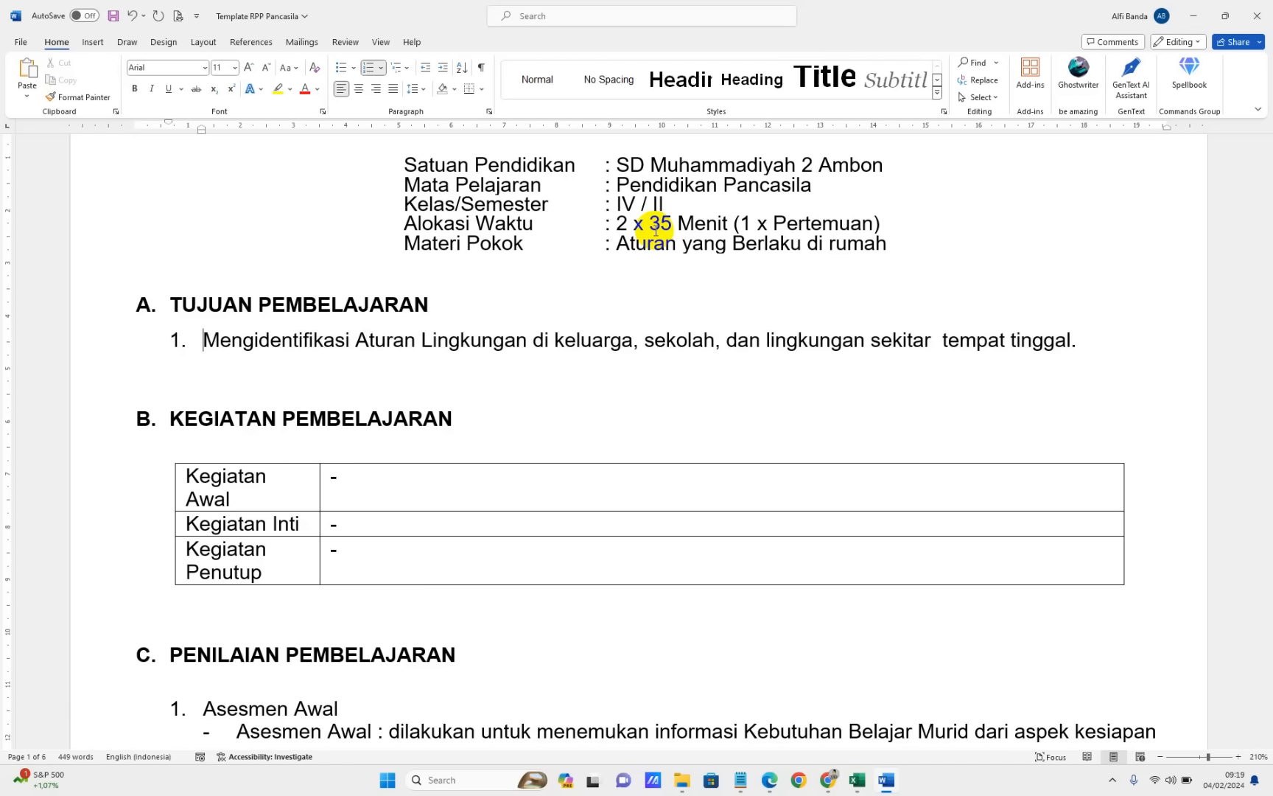
key(ctrl+Right)
key(ctrl+Right)
key(ctrl+Right)
key(ctrl+Right)
key(ctrl+Right)
key(shift+End)
key(Delete)
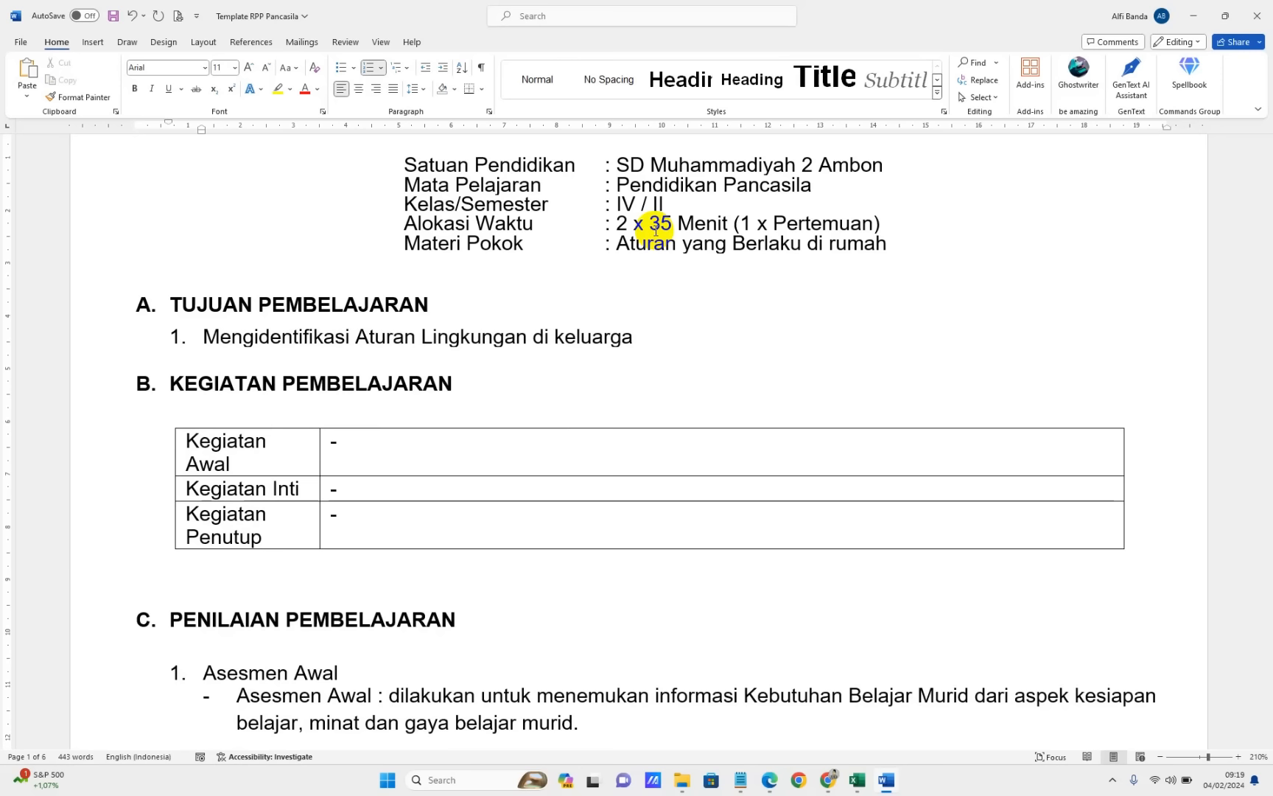
key(Return)
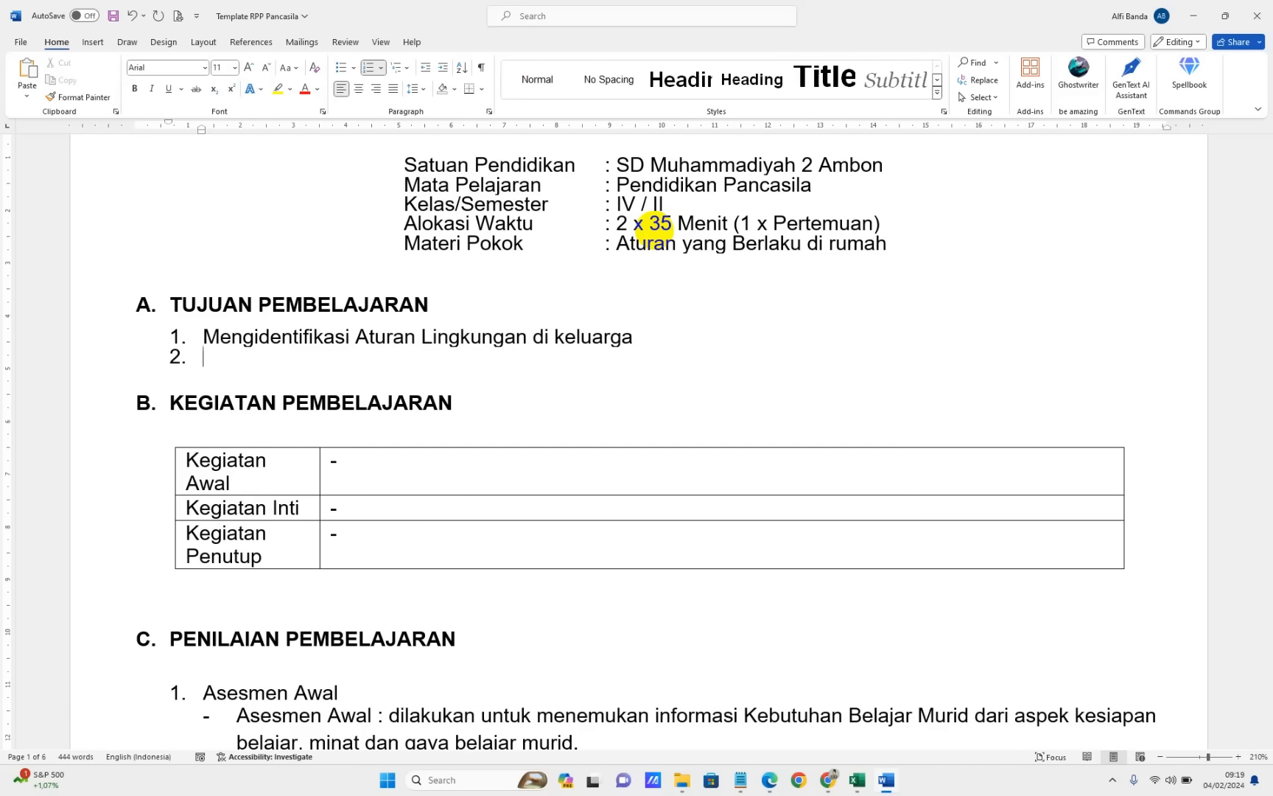
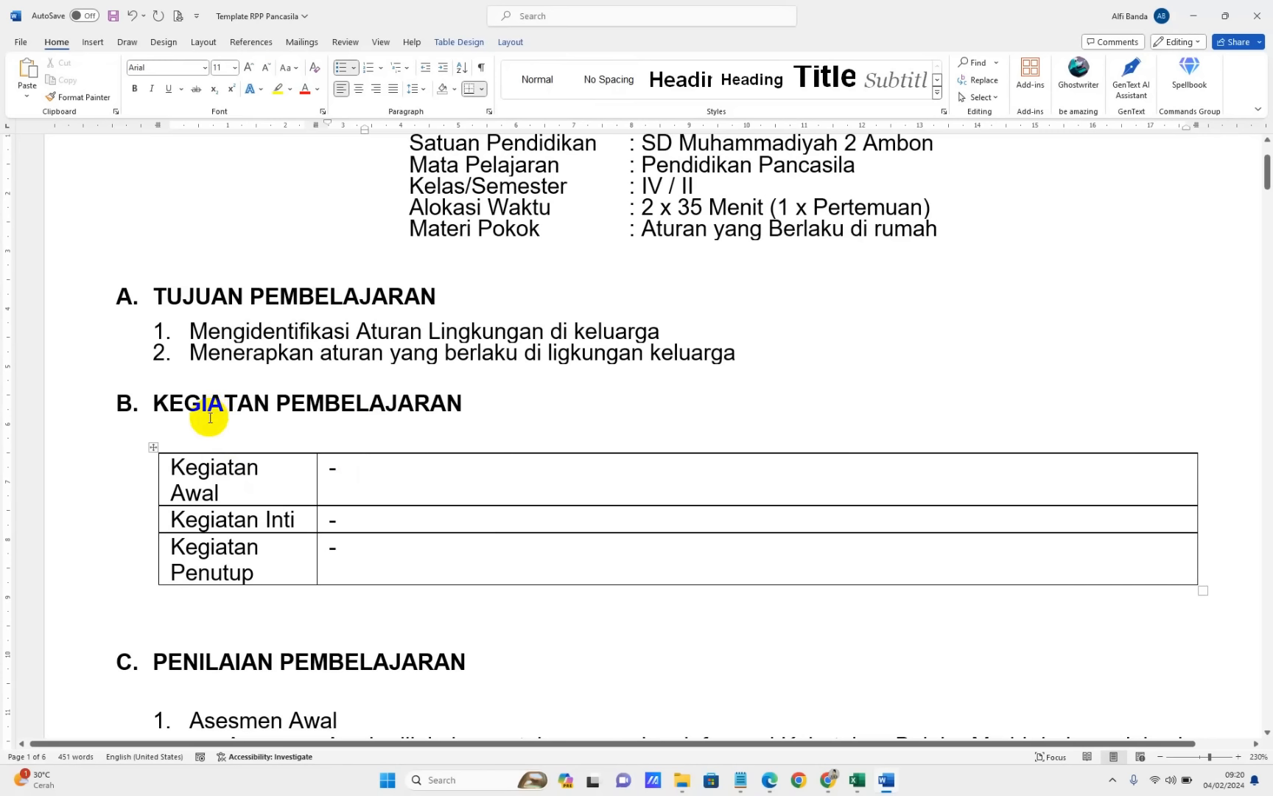
Remove the blank line between the "KEGIATAN PEMBELAJARAN" heading and its table, then place the cursor in the Kegiatan Awal row
click(225, 424)
key(Delete)
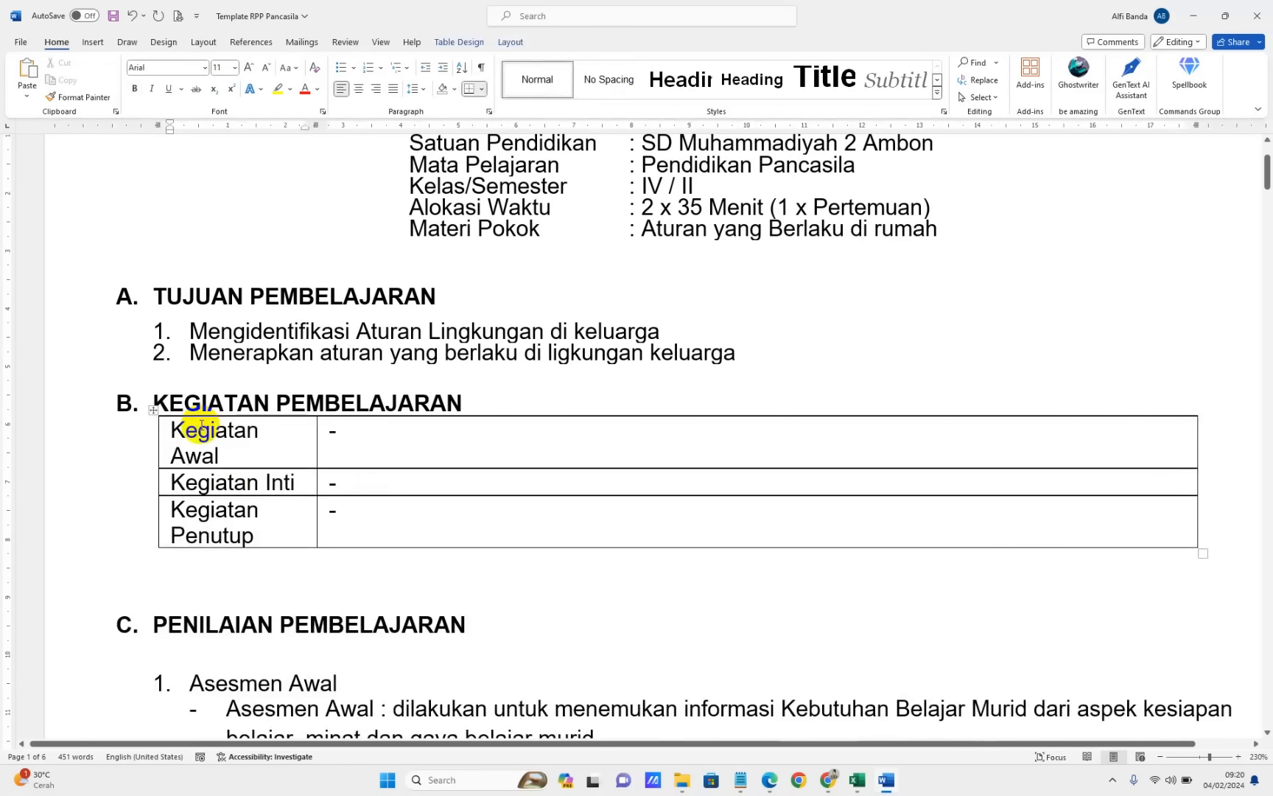
click(353, 442)
scroll(352, 442, up, 2)
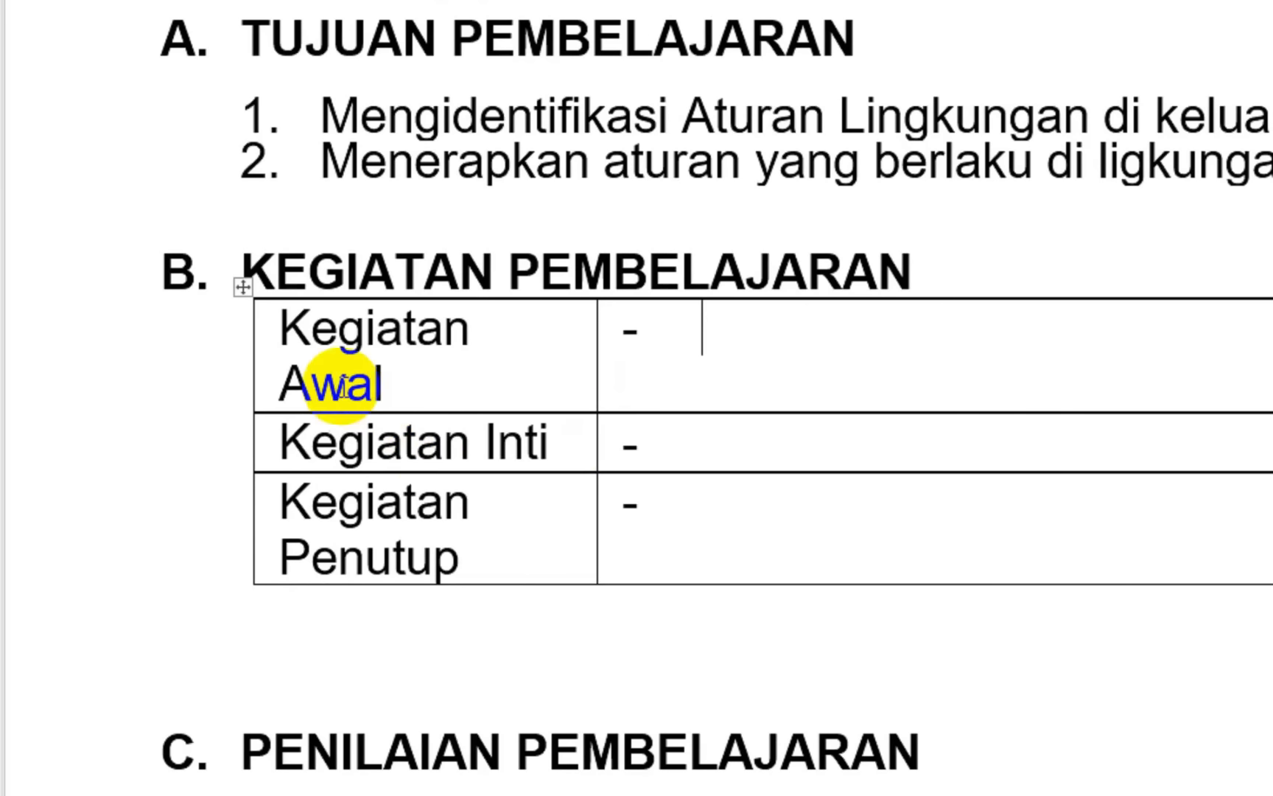
click(346, 384)
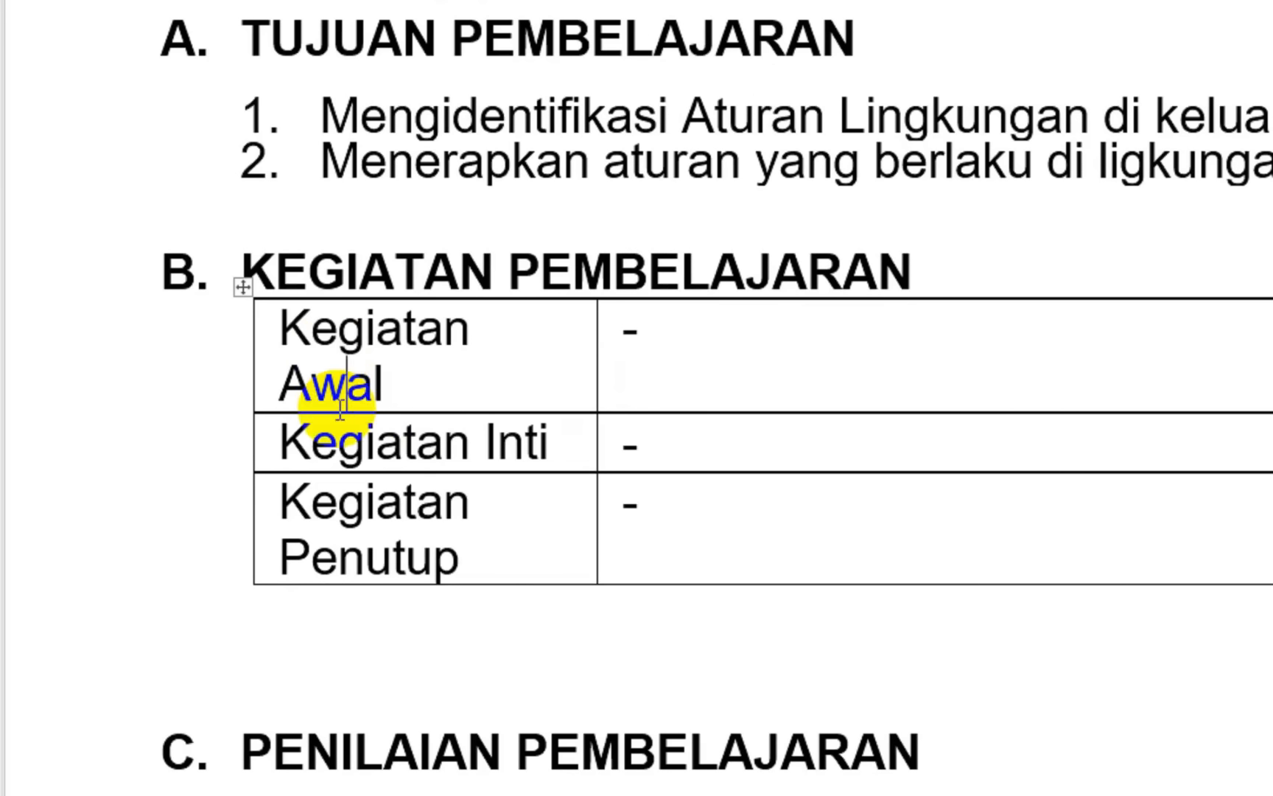
click(364, 442)
click(405, 505)
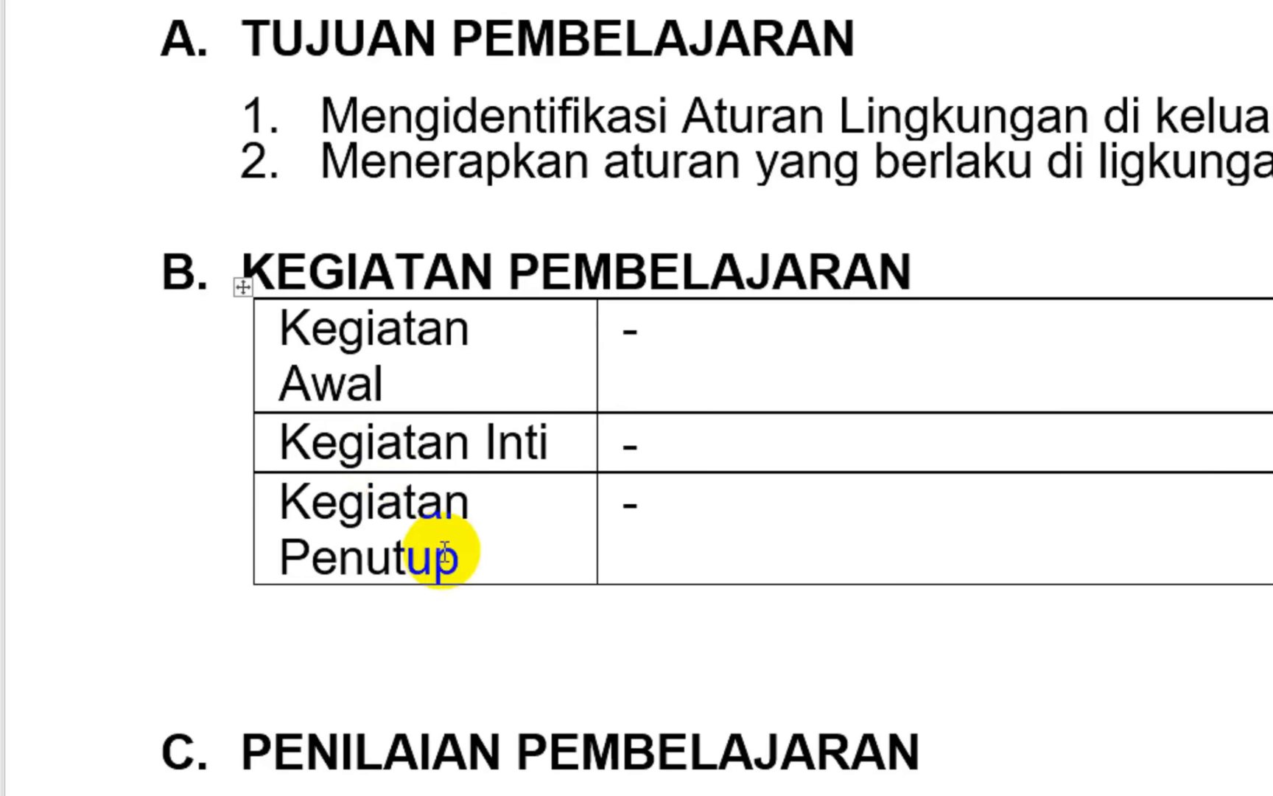
click(701, 361)
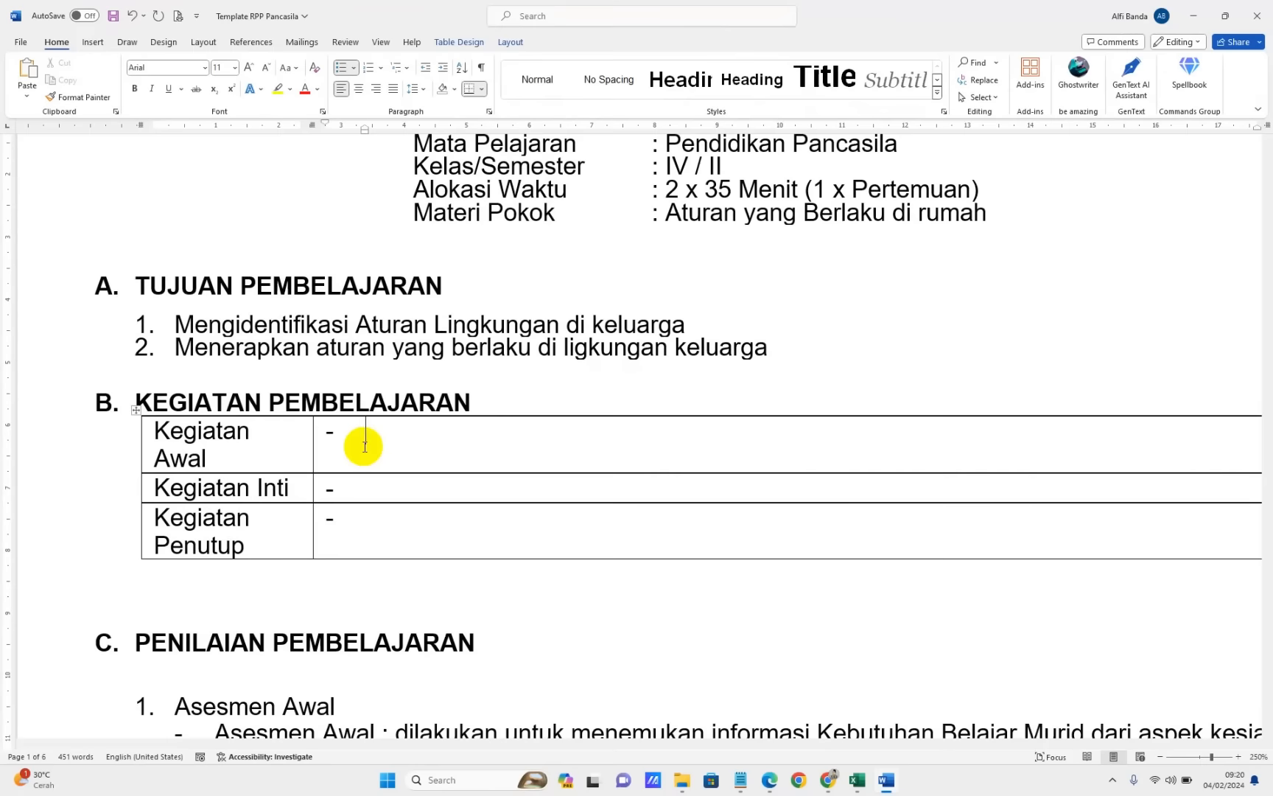
Switch to the Pengelolaan Kinerja site in Edge, open the observation preparation document and review its Target Perilaku choice
mouse_move(769, 780)
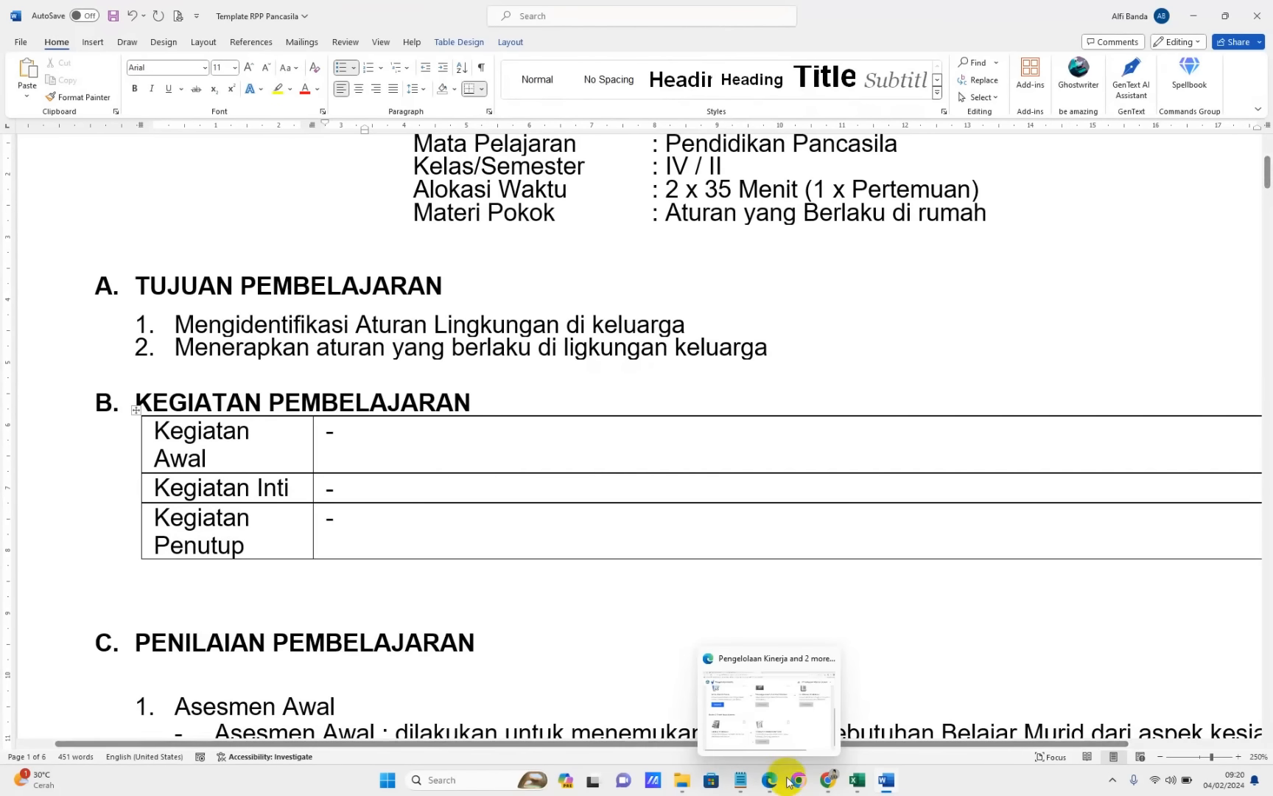
click(766, 729)
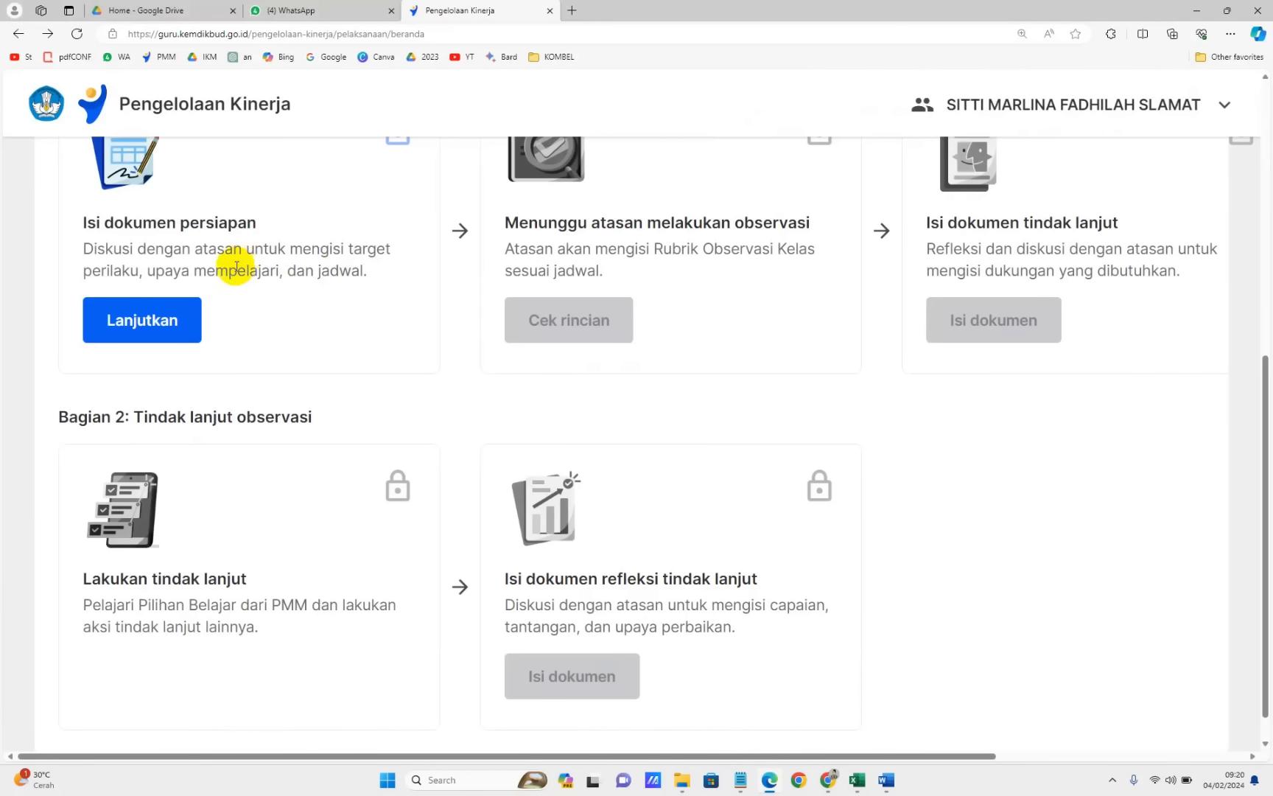
scroll(237, 263, up, 5)
scroll(236, 267, down, 3)
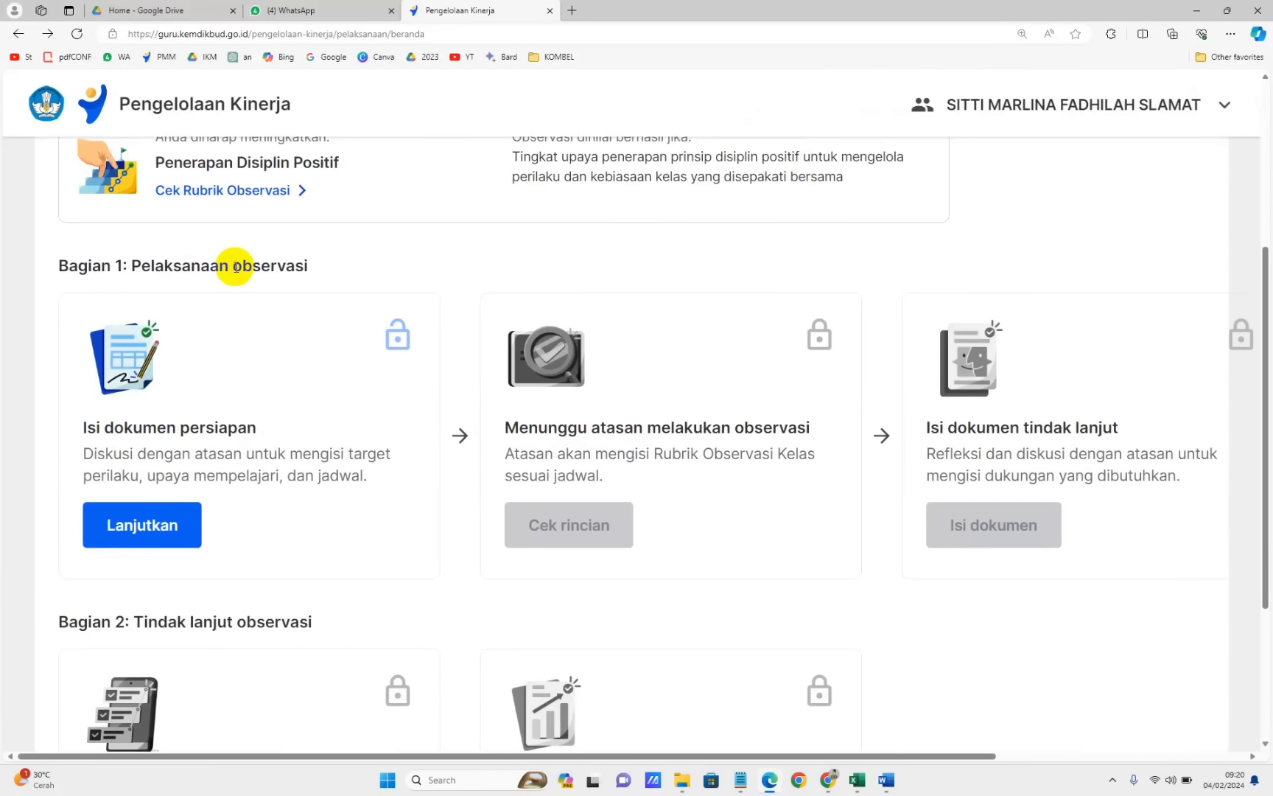
click(137, 554)
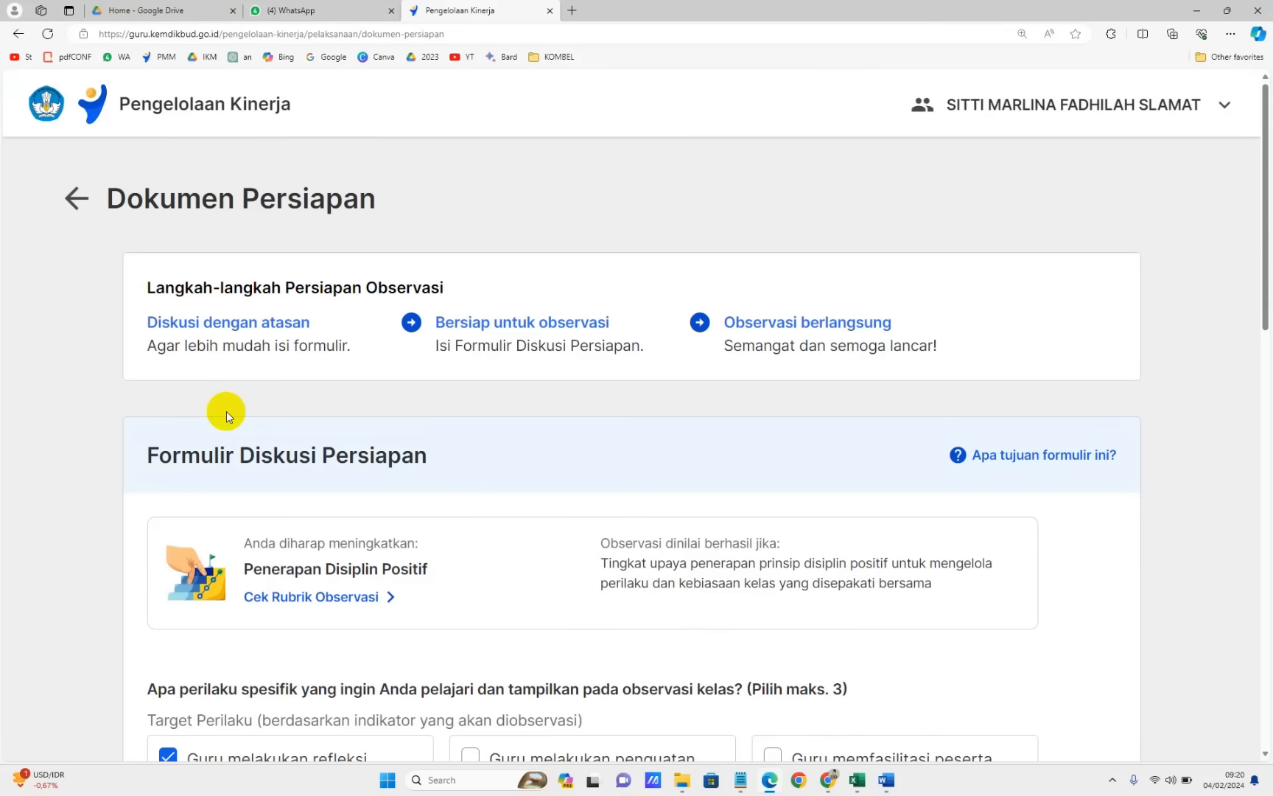
scroll(226, 411, down, 3)
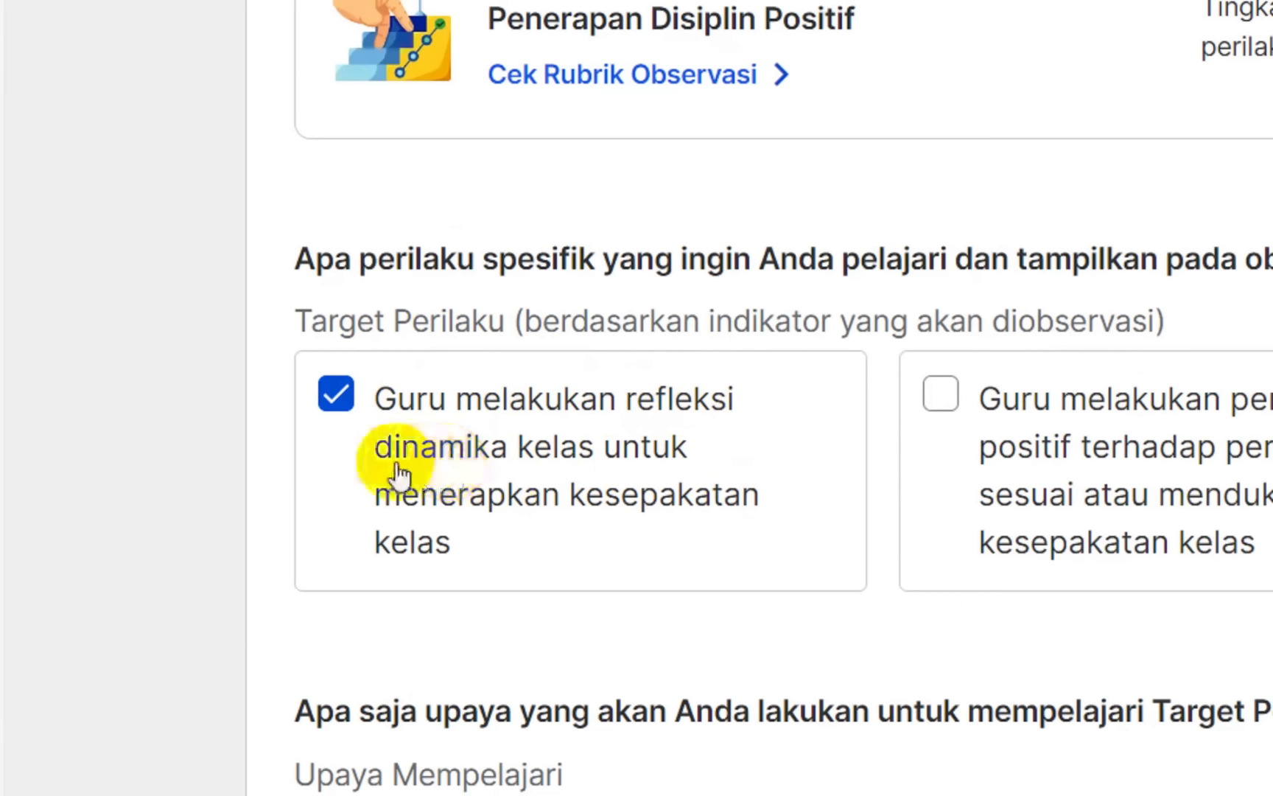
Open the observation rubric and copy the three recommended behaviours under focus 1, "Guru melakukan refleksi dinamika kelas untuk menerapkan kesepakatan kelas"
scroll(838, 184, up, 2)
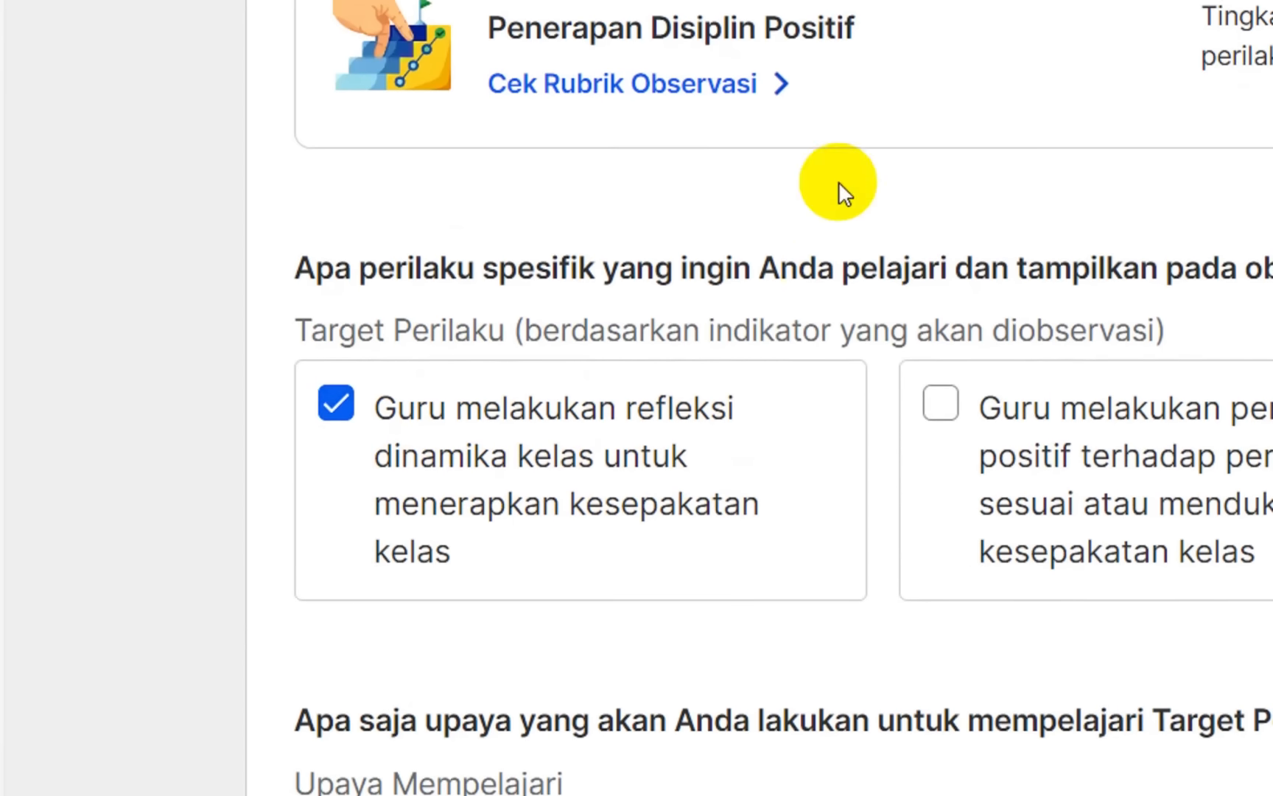
click(707, 184)
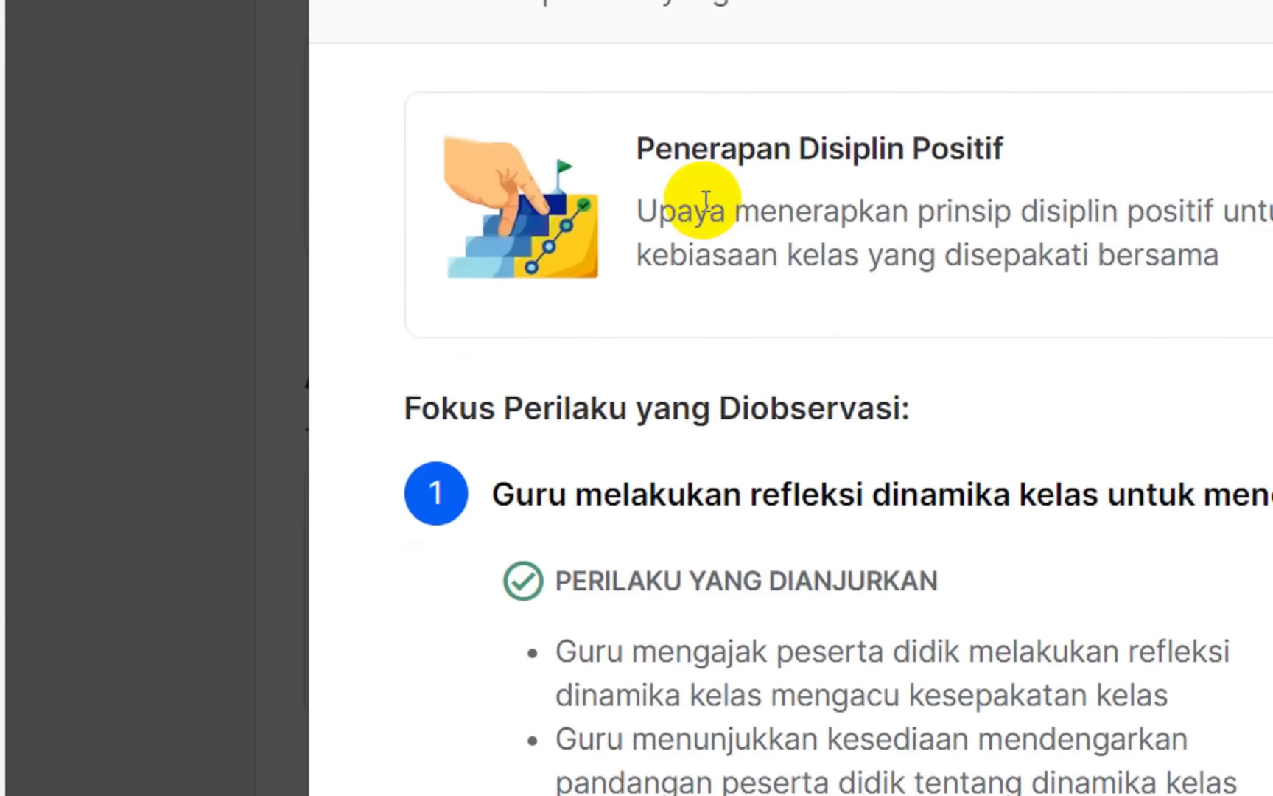
scroll(807, 416, down, 5)
scroll(616, 176, up, 1)
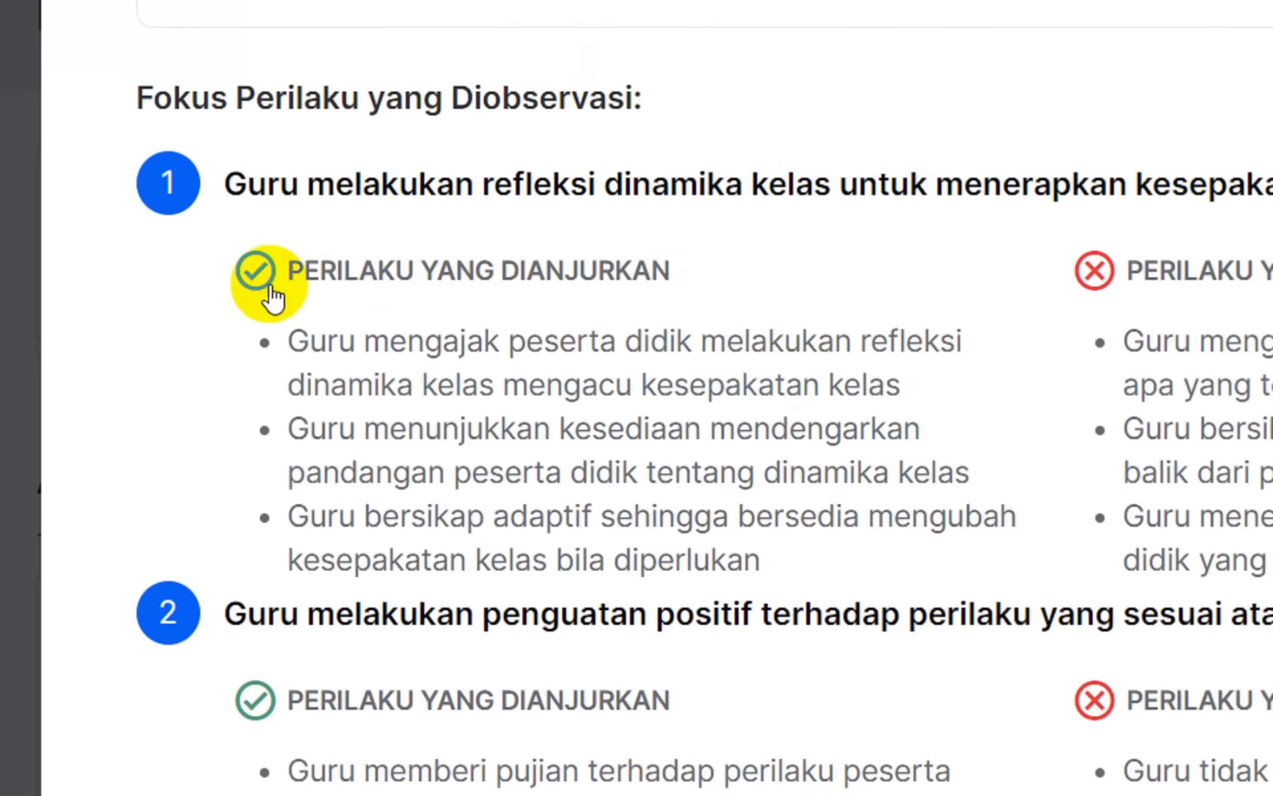
click(291, 344)
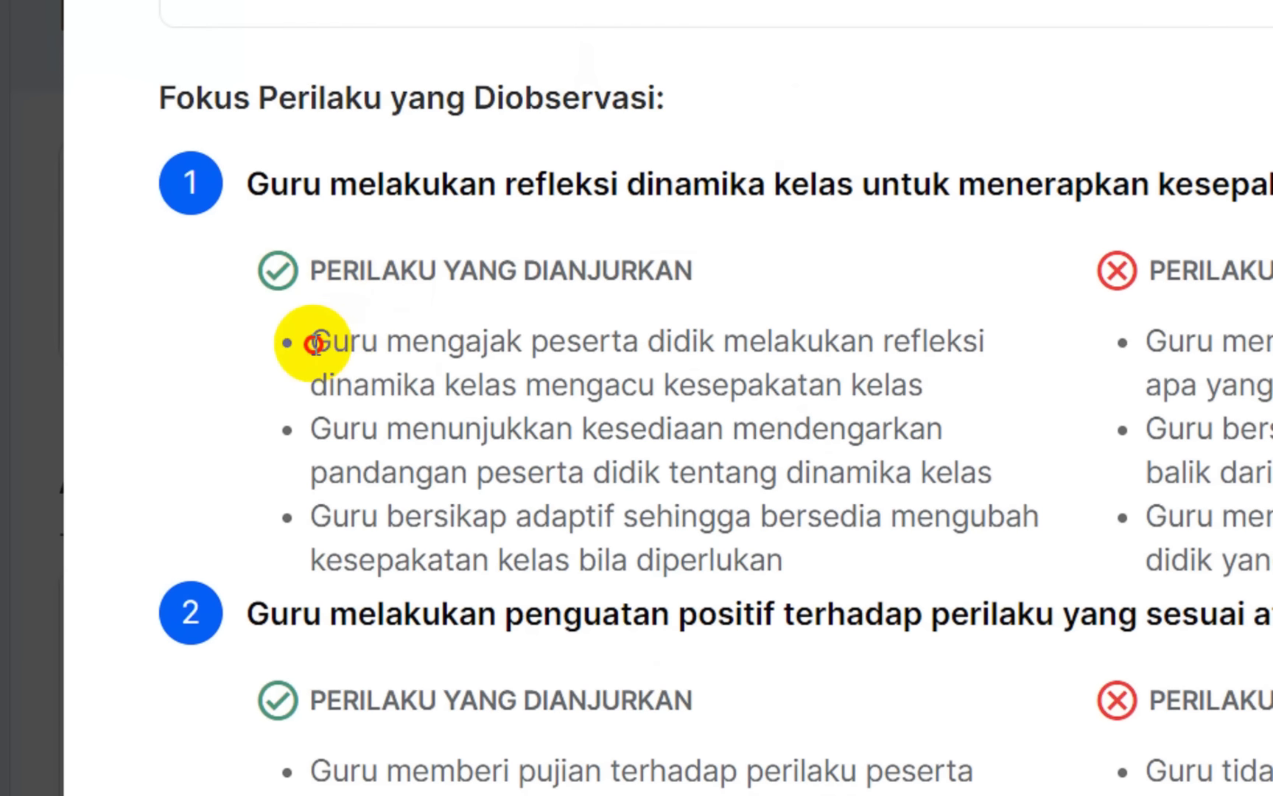
drag(313, 343, 847, 551)
key(ctrl+c)
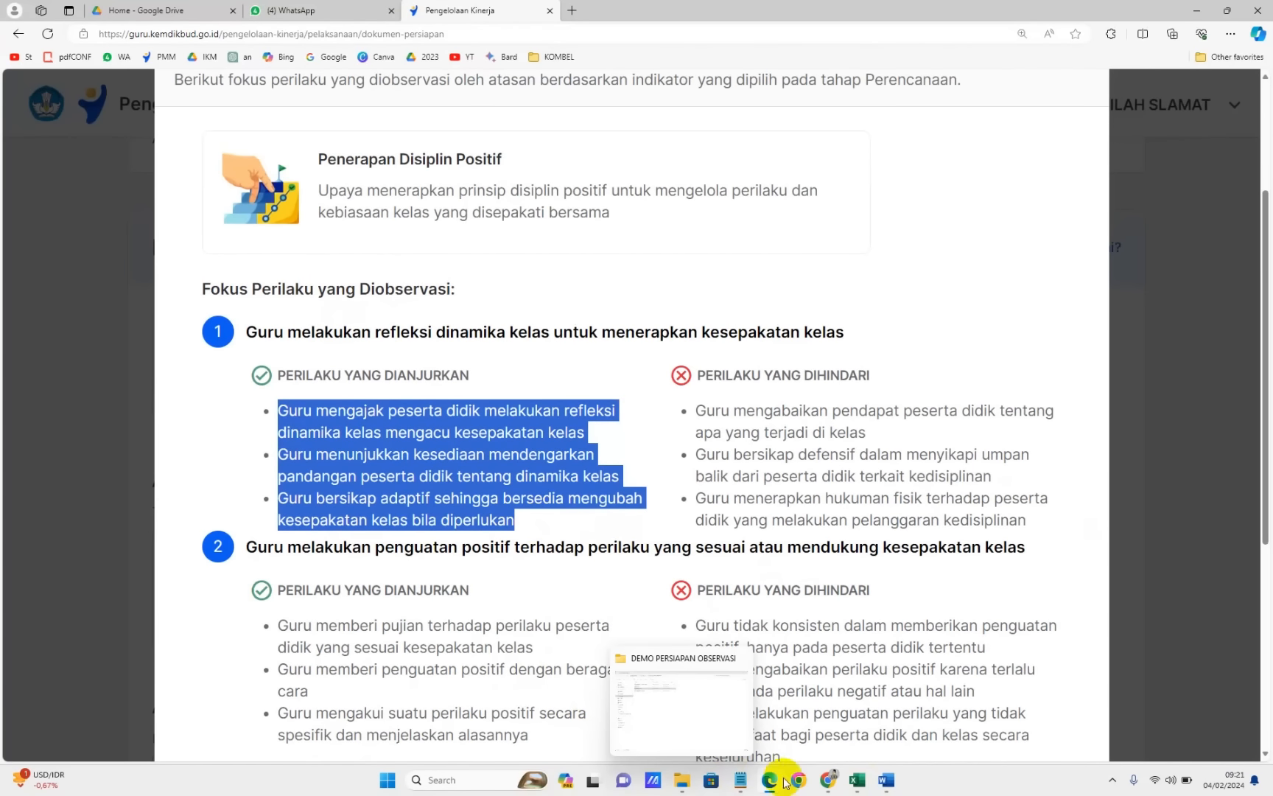
Switch to the Template RPP Pancasila document in Word and paste the copied behaviours as plain text below the Kegiatan Pembelajaran table, followed by a line break
mouse_move(886, 785)
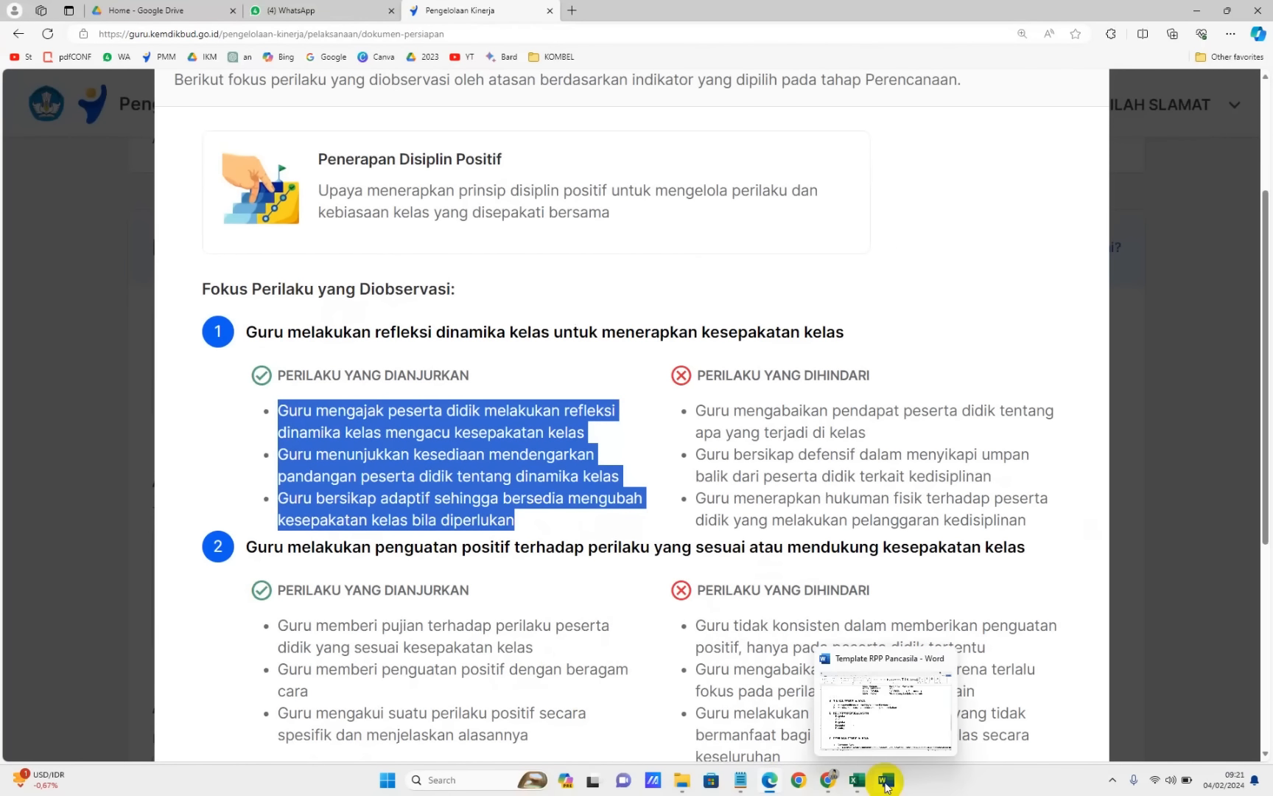
click(873, 719)
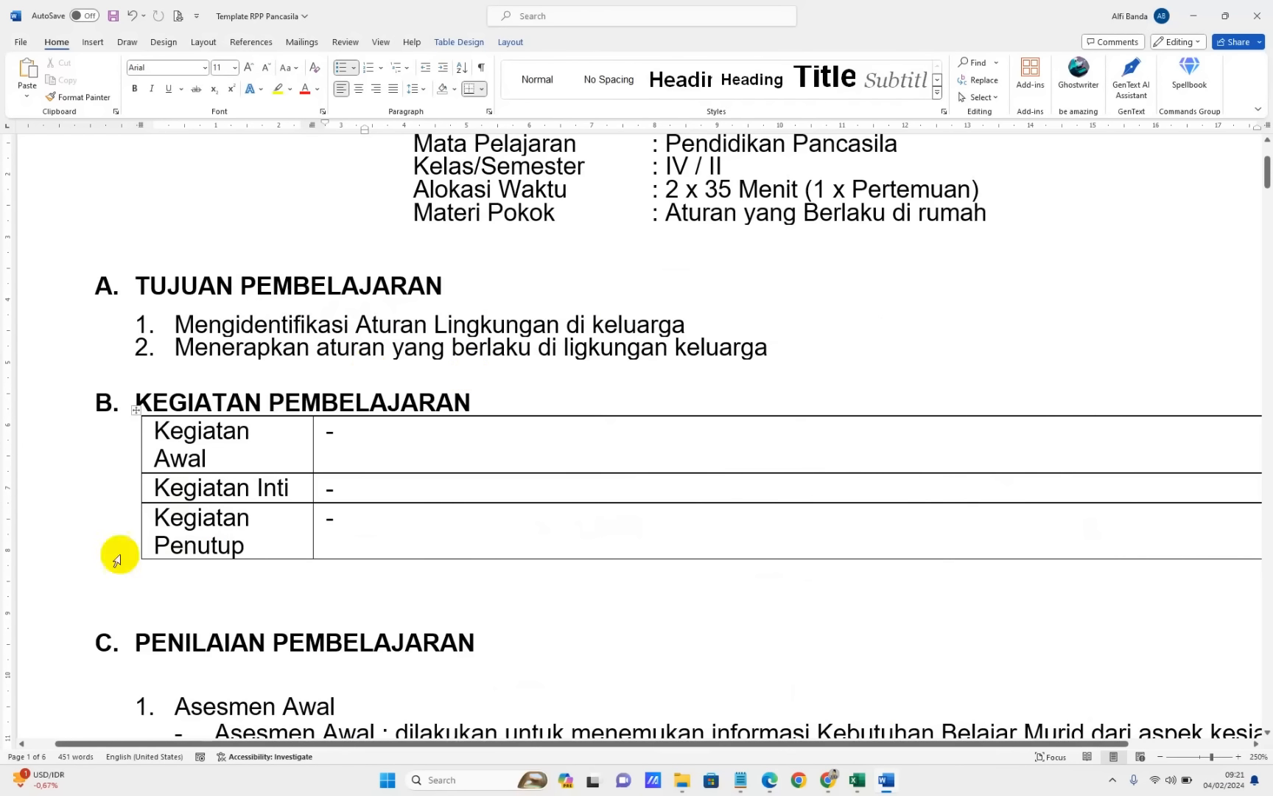
click(156, 587)
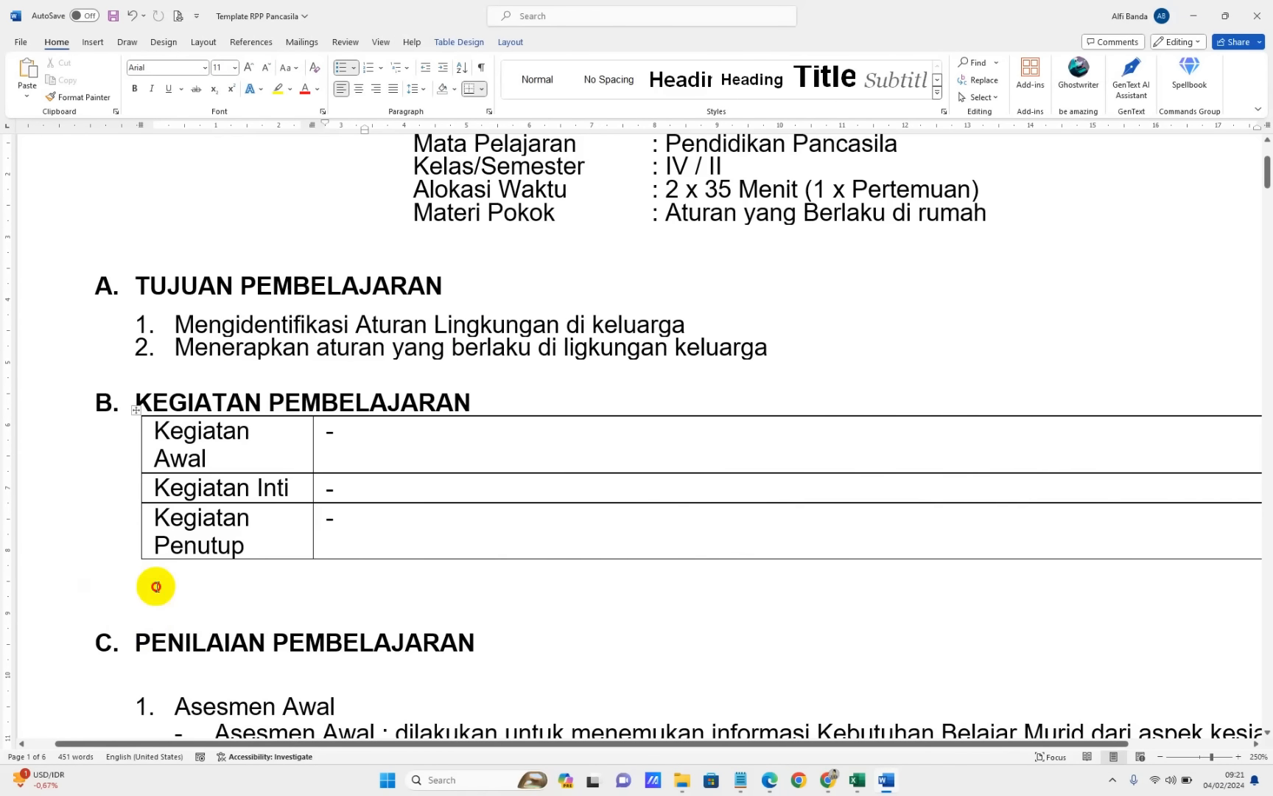
key(Return)
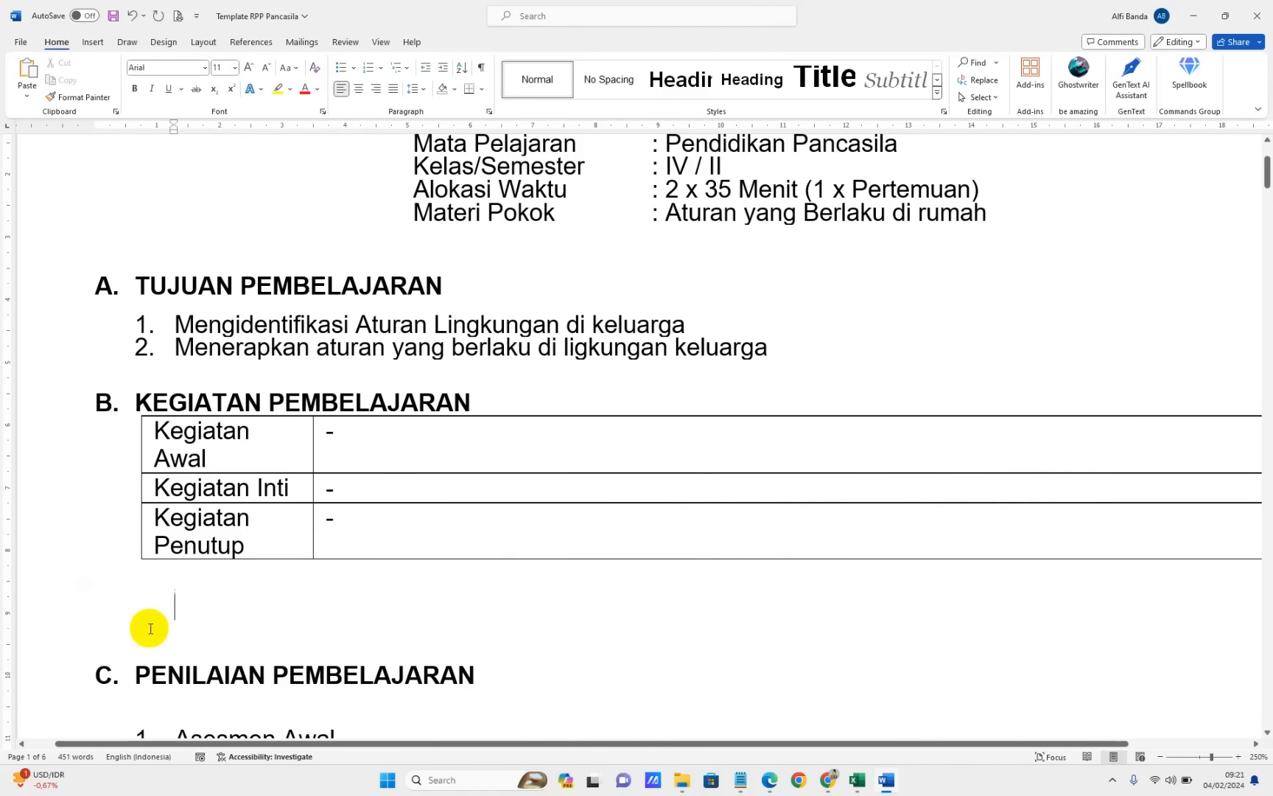
right_click(154, 630)
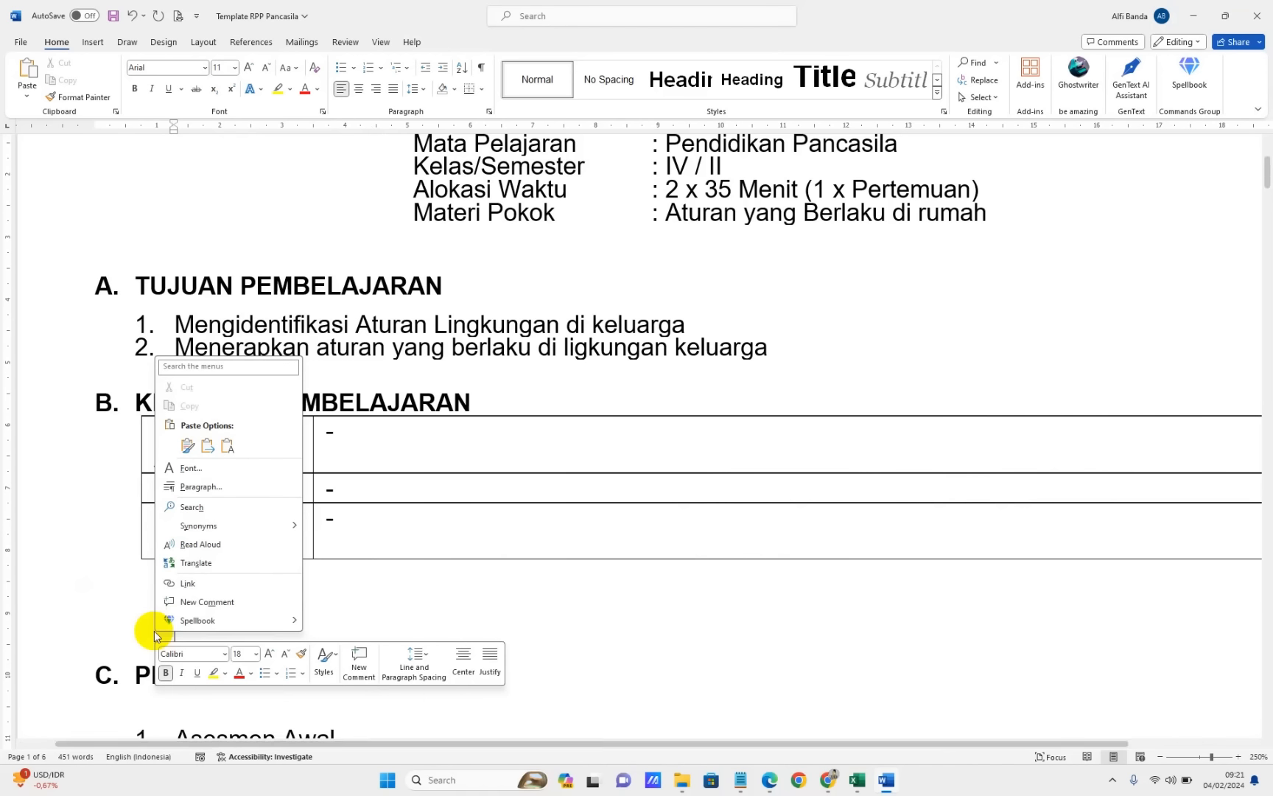
click(224, 445)
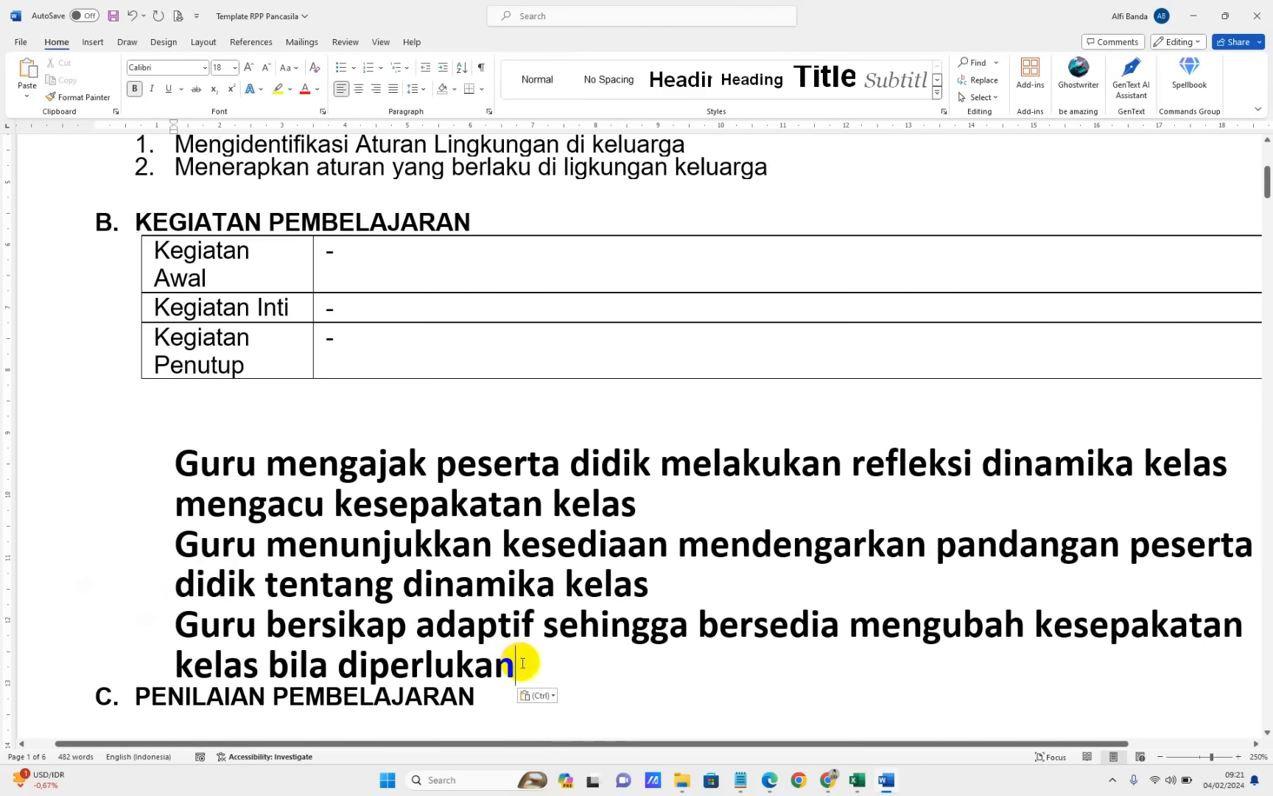
key(Return)
Remove the bold from the three pasted behaviour lines and reduce their font size to 9
scroll(369, 560, up, 3)
scroll(288, 525, down, 3)
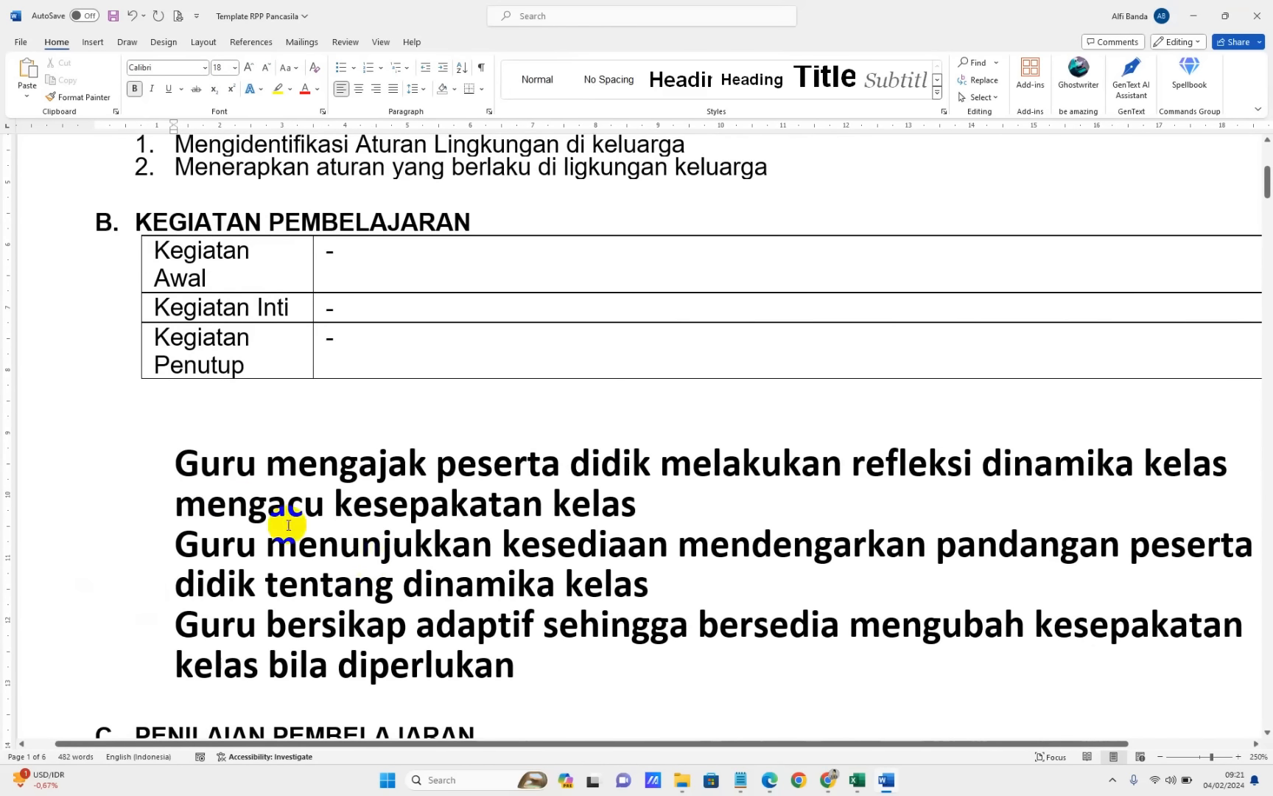
drag(165, 461, 529, 663)
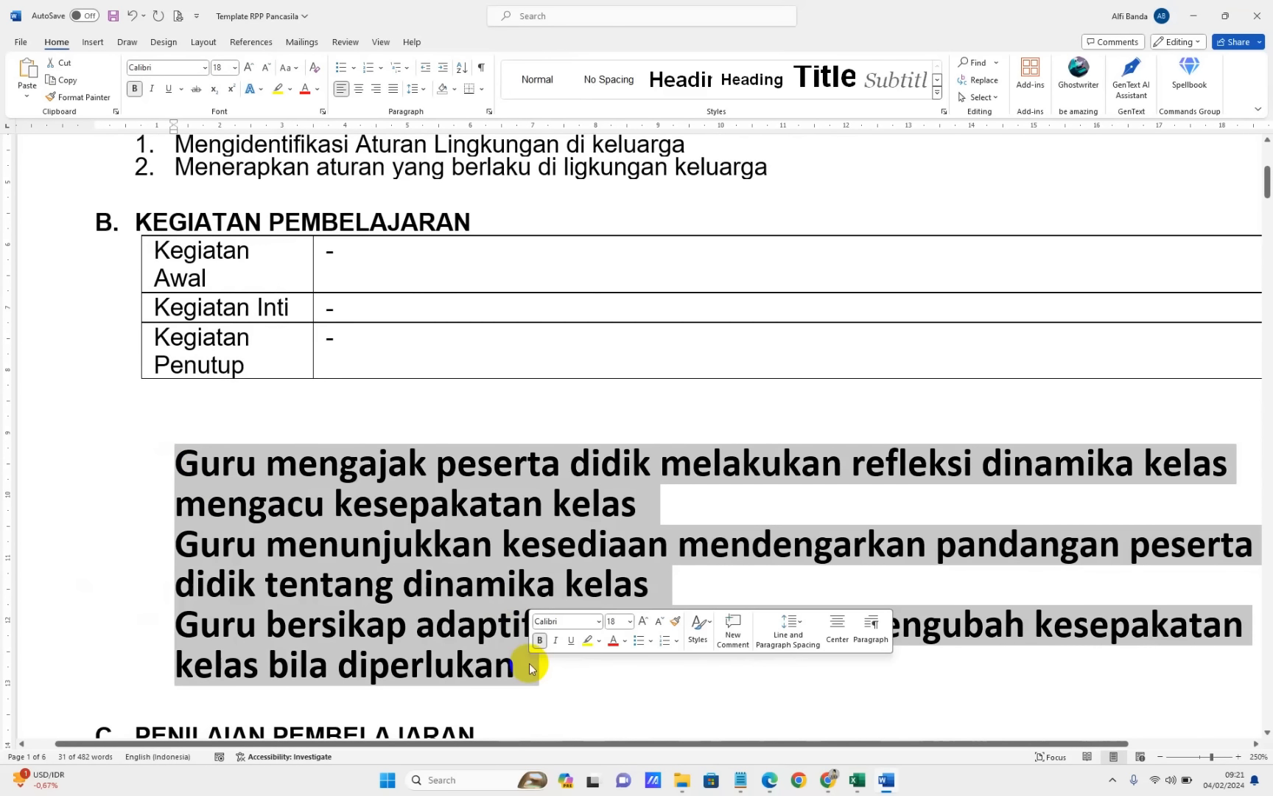
key(ctrl+b)
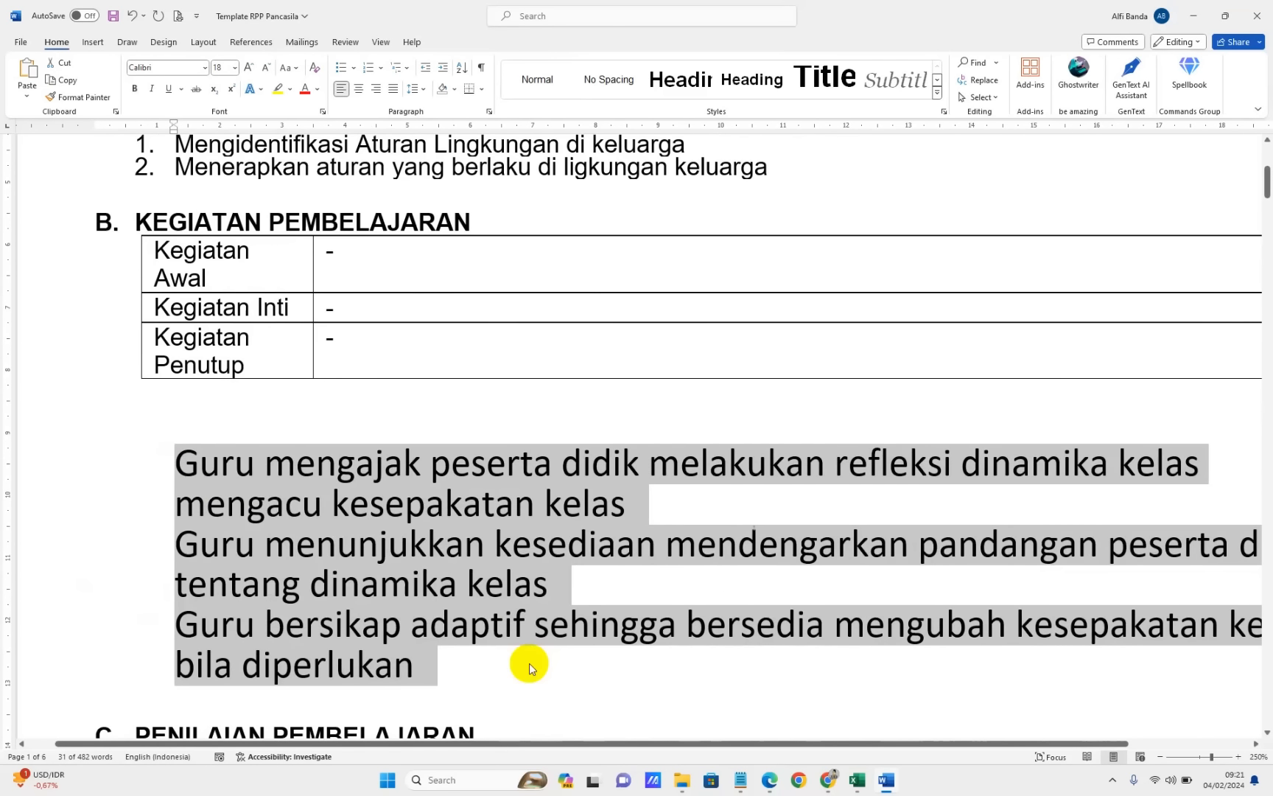
key(ctrl+shift+comma)
key(ctrl+shift+comma)
key(ctrl+shift+comma)
key(ctrl+shift+comma)
key(ctrl+shift+comma)
key(ctrl+shift+comma)
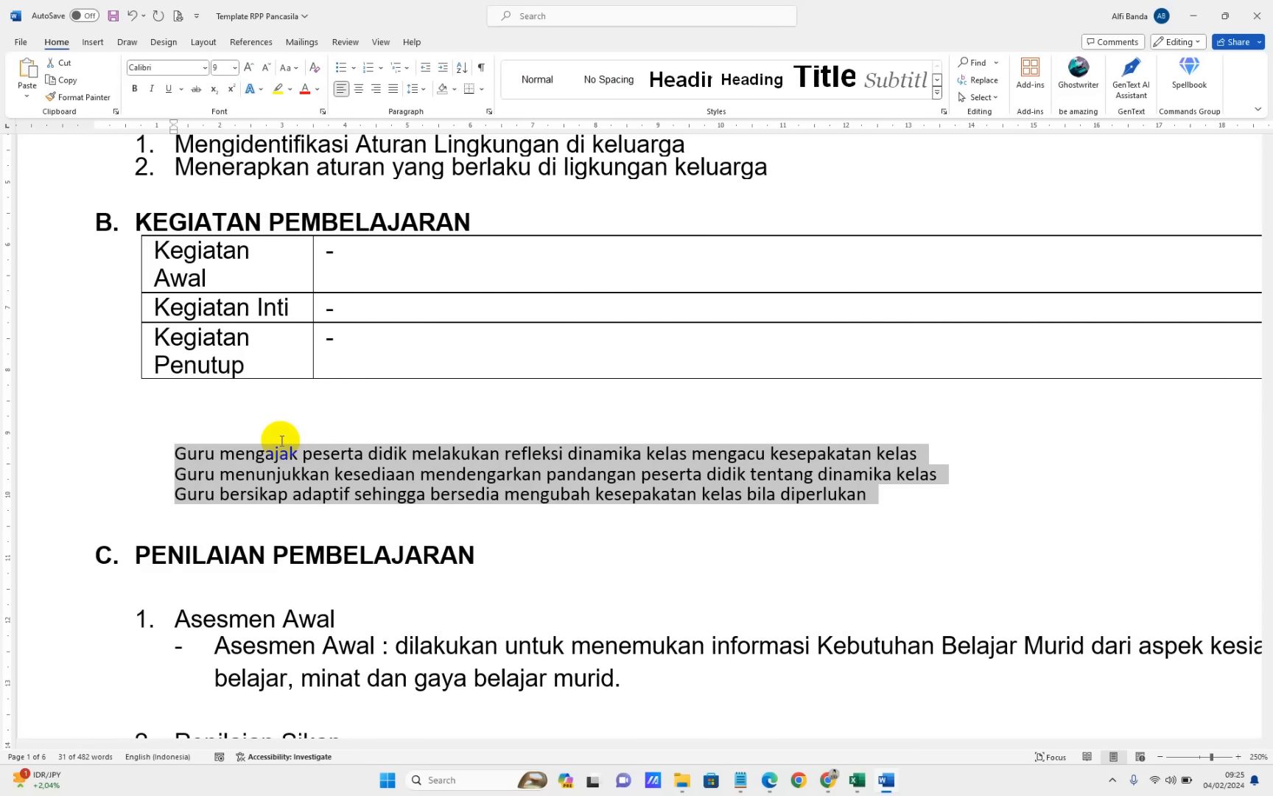
Enter "Kelas diawali dengan salam, sapa, mengecek kehadiran dan berdo'a bersama." as the first Kegiatan Awal item and add an empty item below it
click(378, 255)
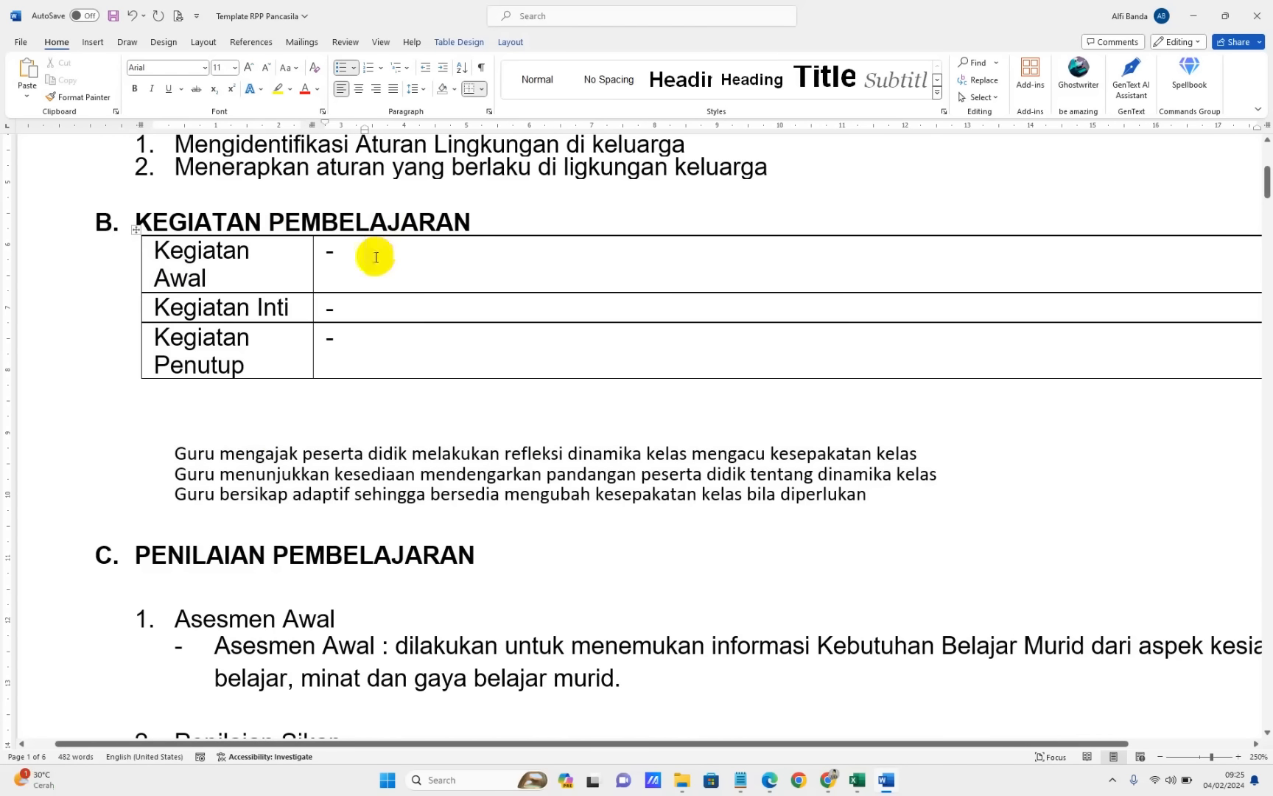
text(Ke)
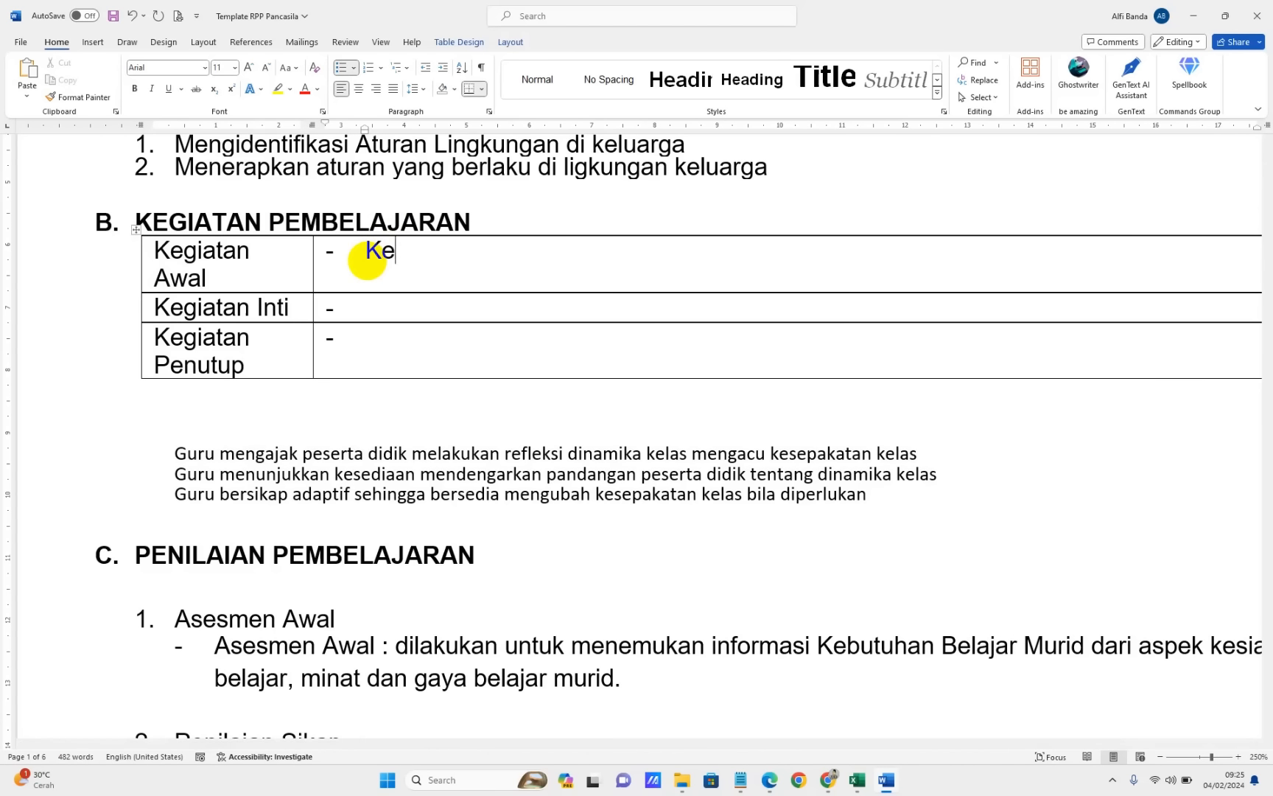
text(las diawali den)
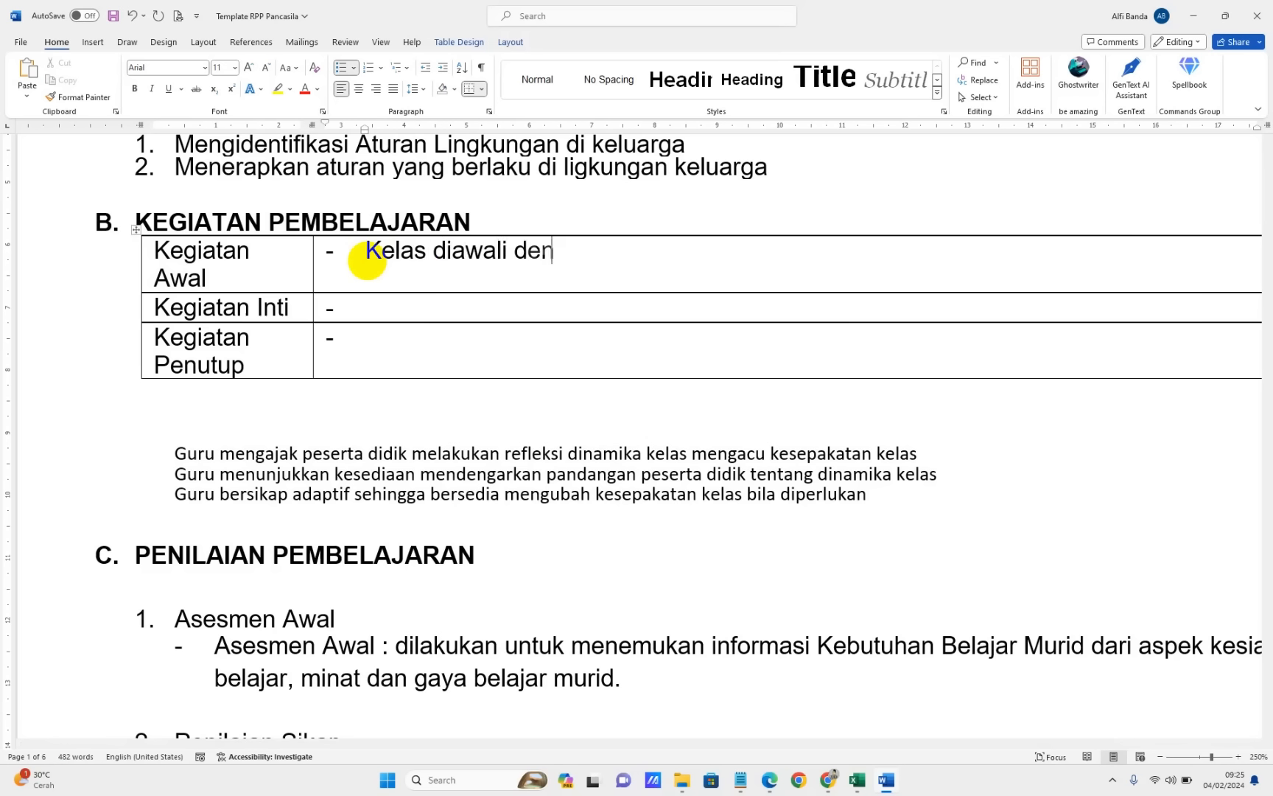
text(gan salam, sapa)
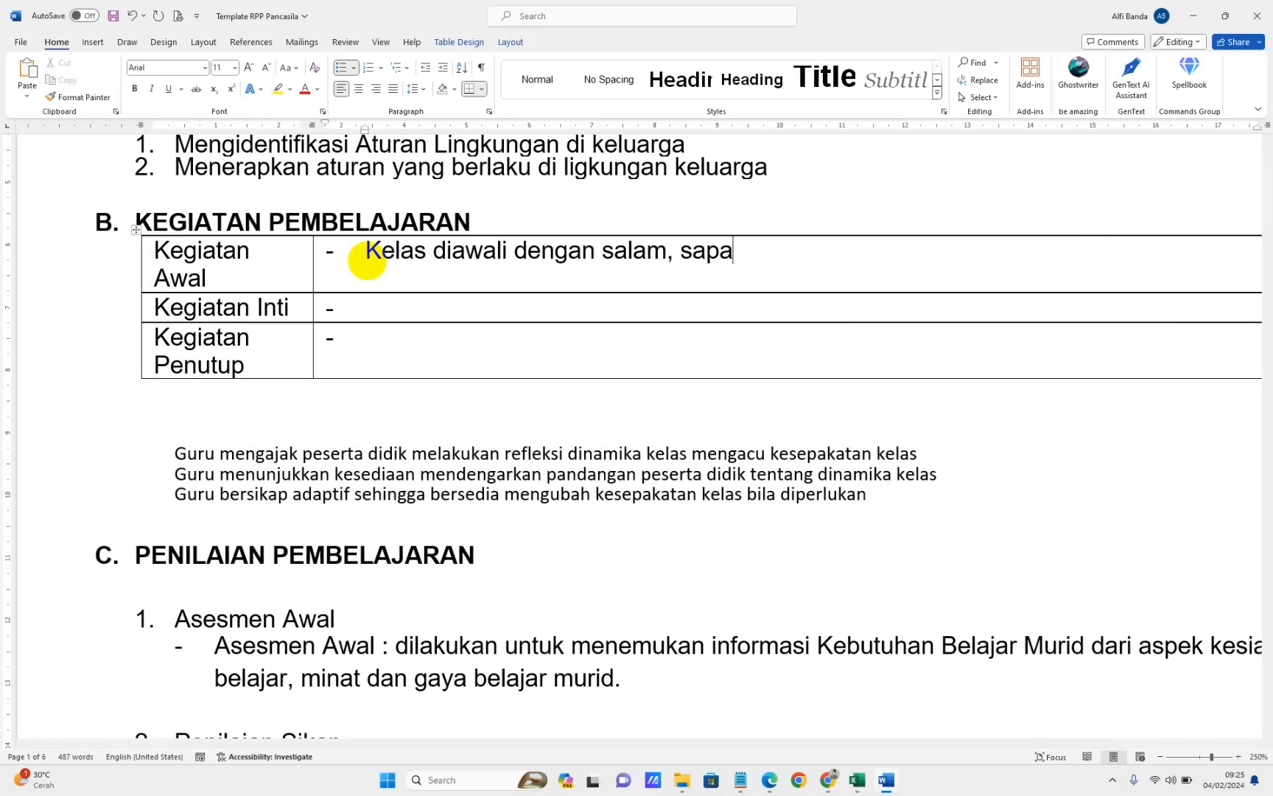
text(, mengece)
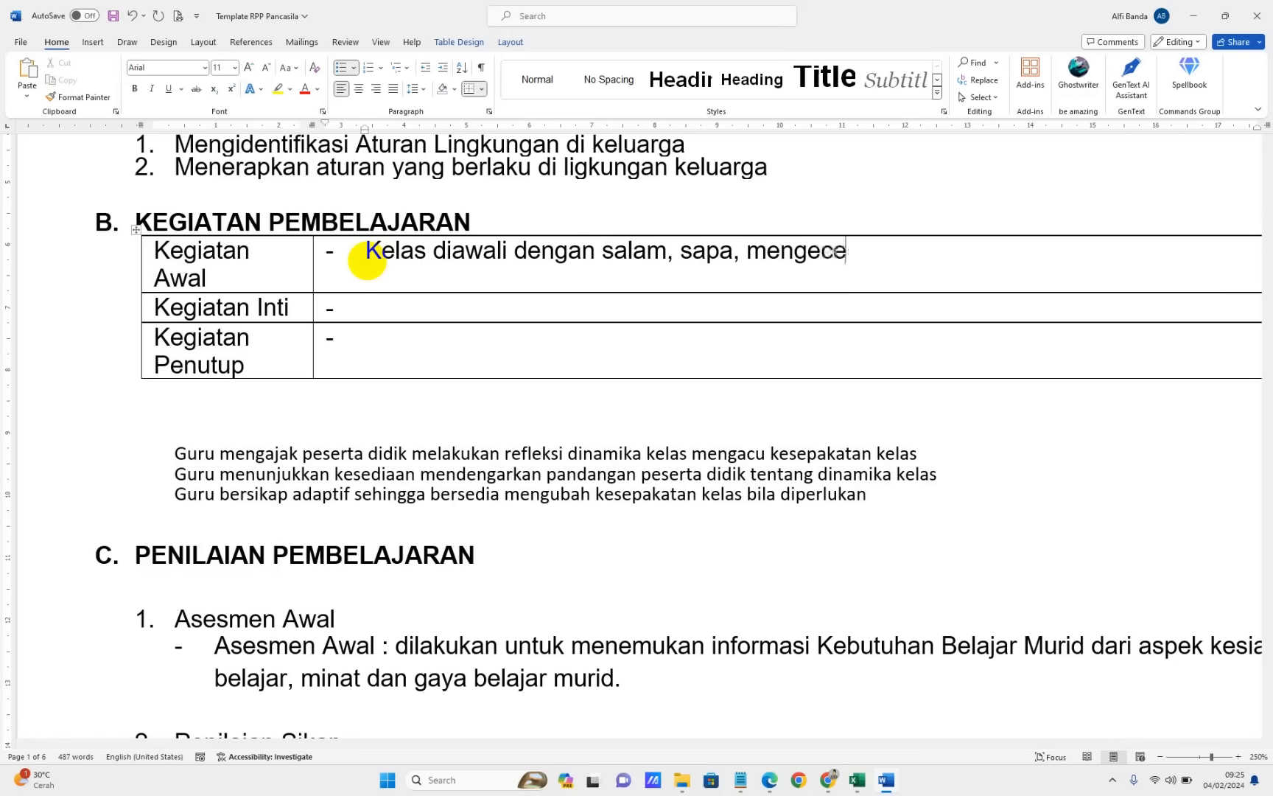
text(k kehadiran)
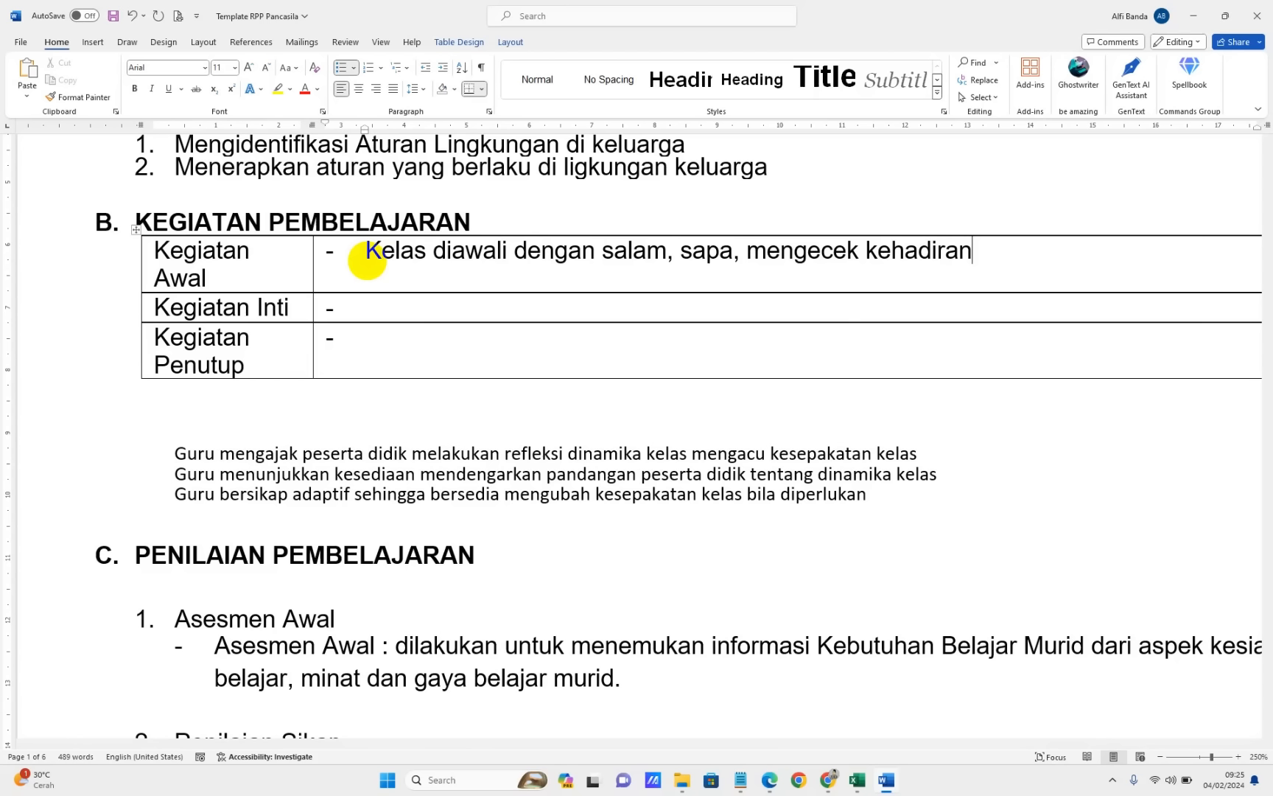
text( dan ber)
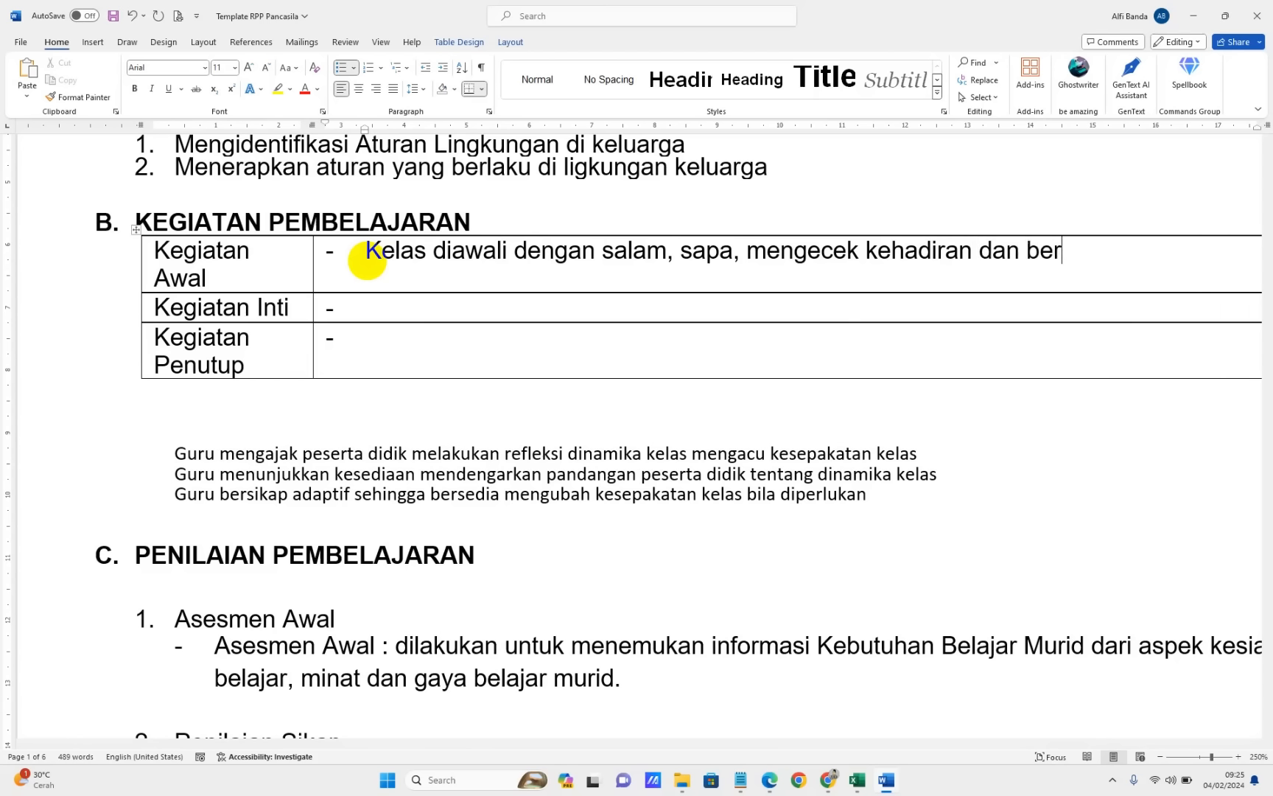
text(do'a bersama)
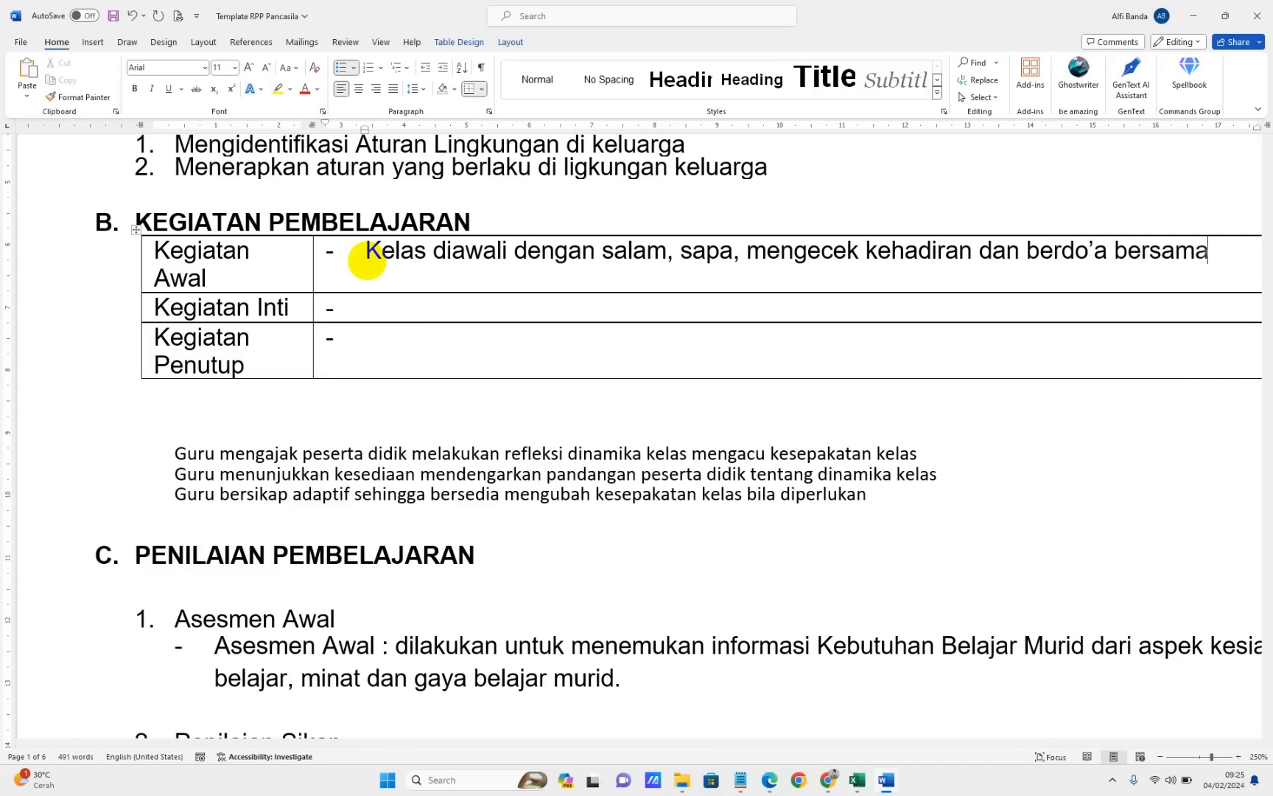
text(.)
key(Return)
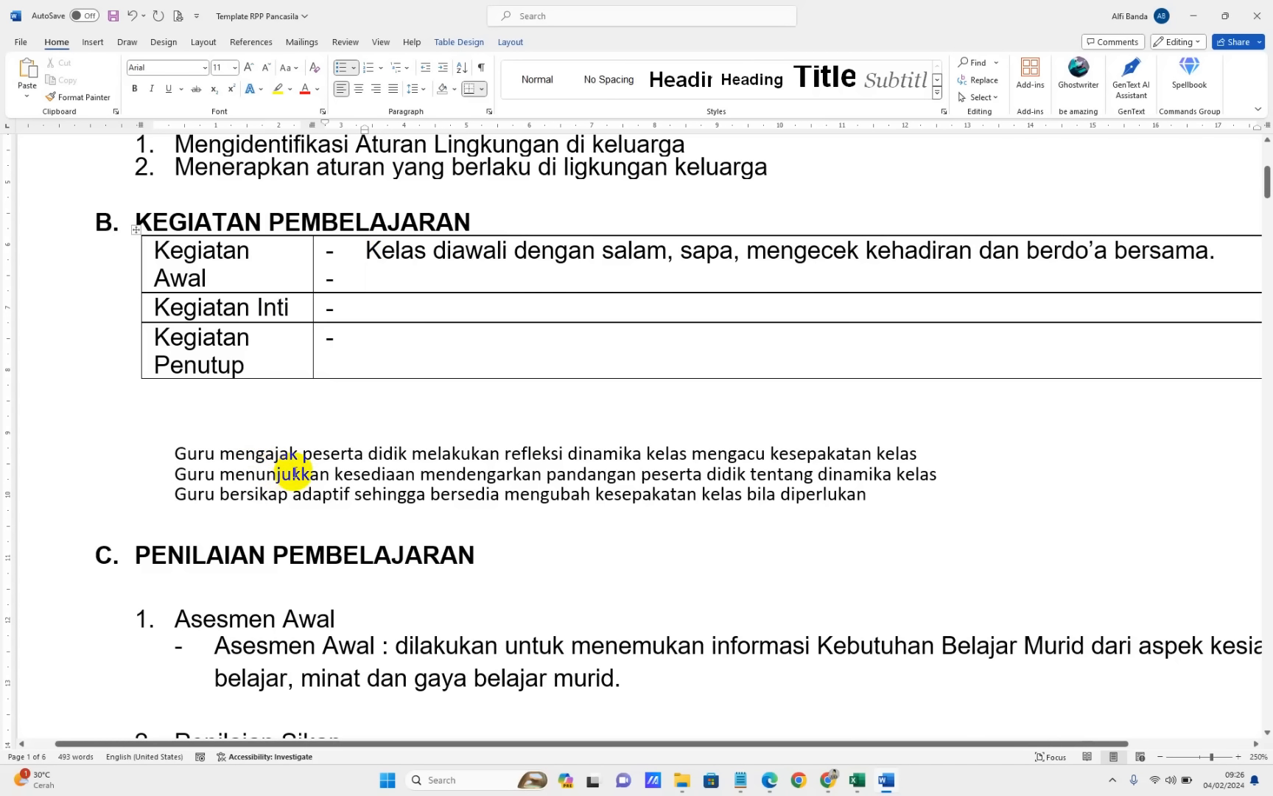
Check the focus 1 recommended behaviours in the observation rubric in Edge again, then return to the lesson plan in Word
mouse_move(766, 779)
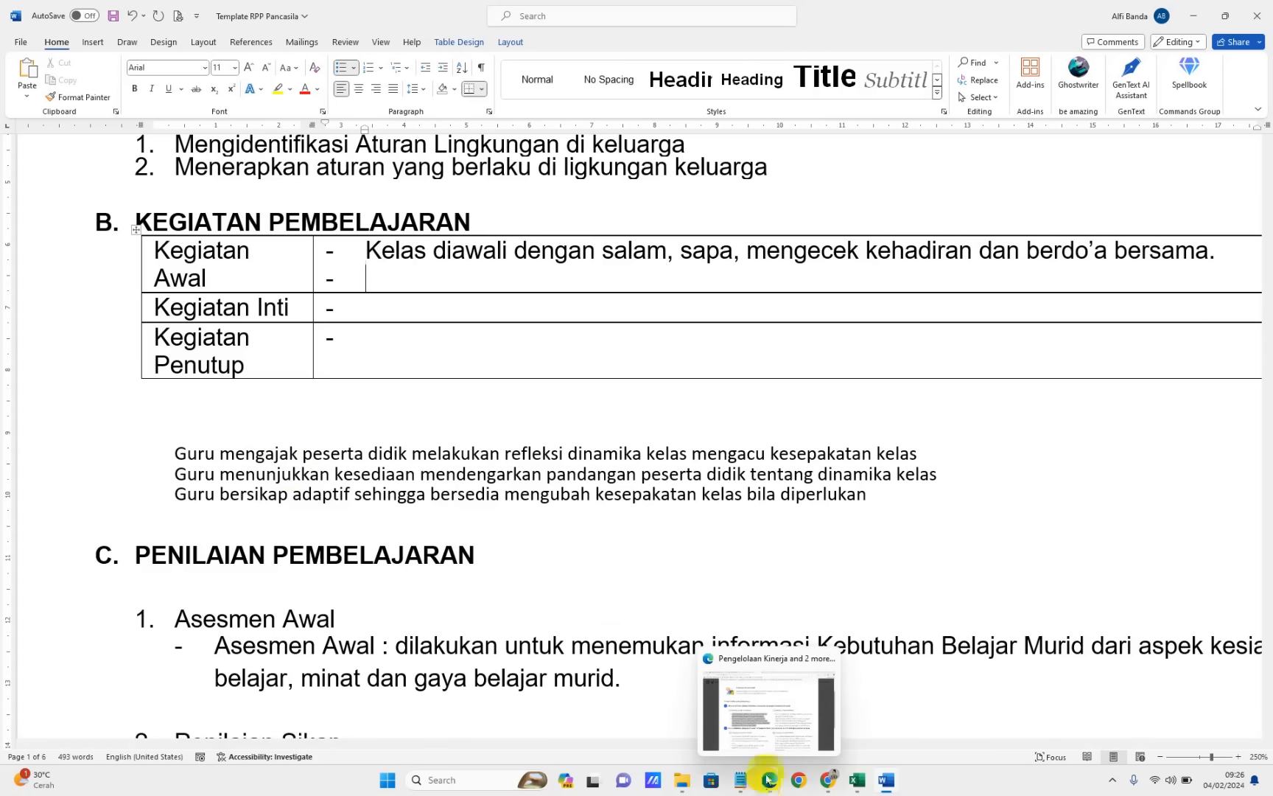
click(764, 741)
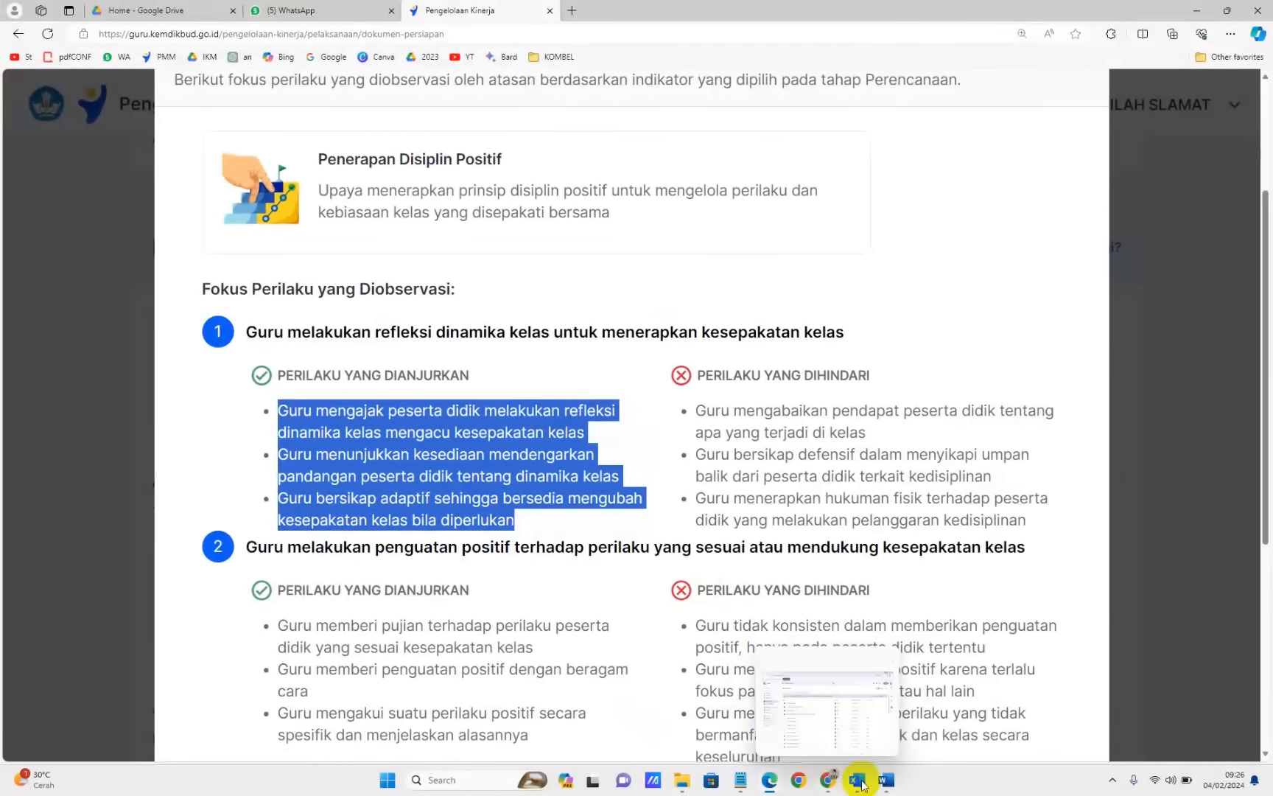
mouse_move(886, 779)
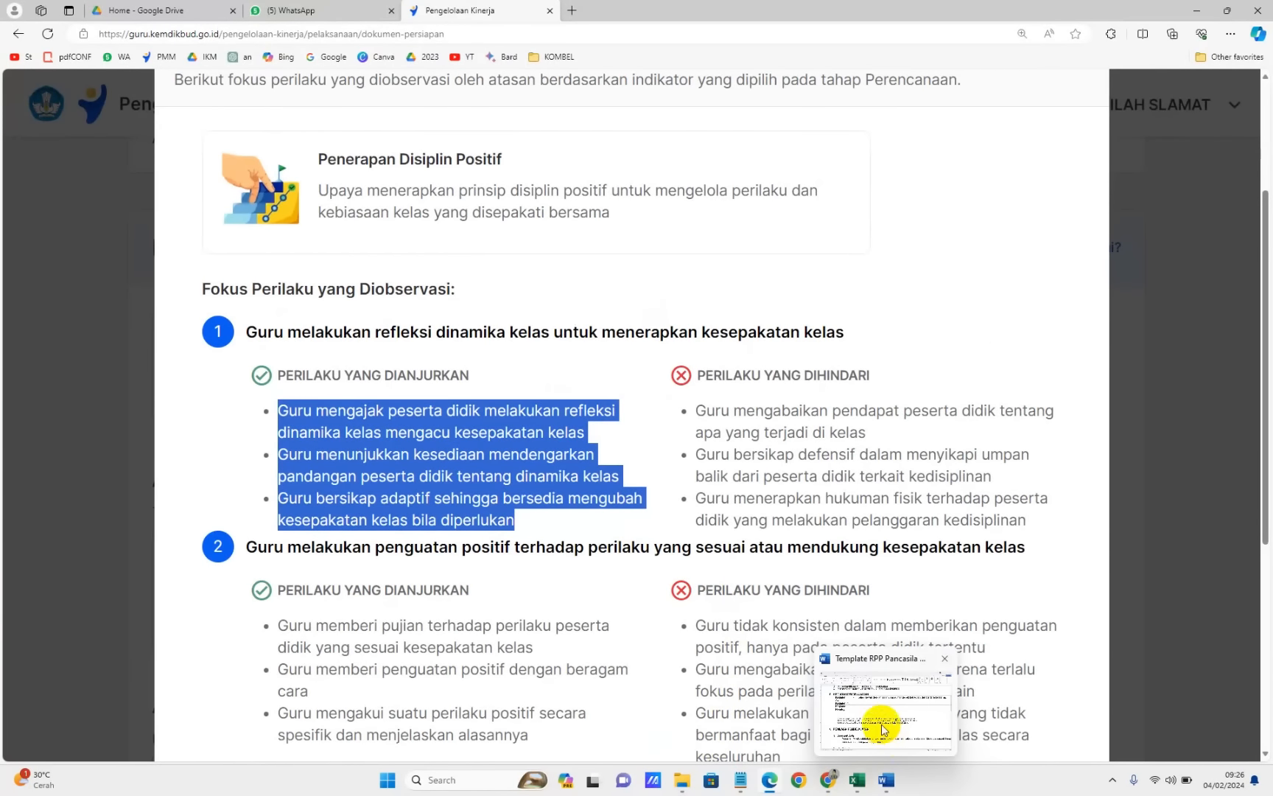
click(867, 720)
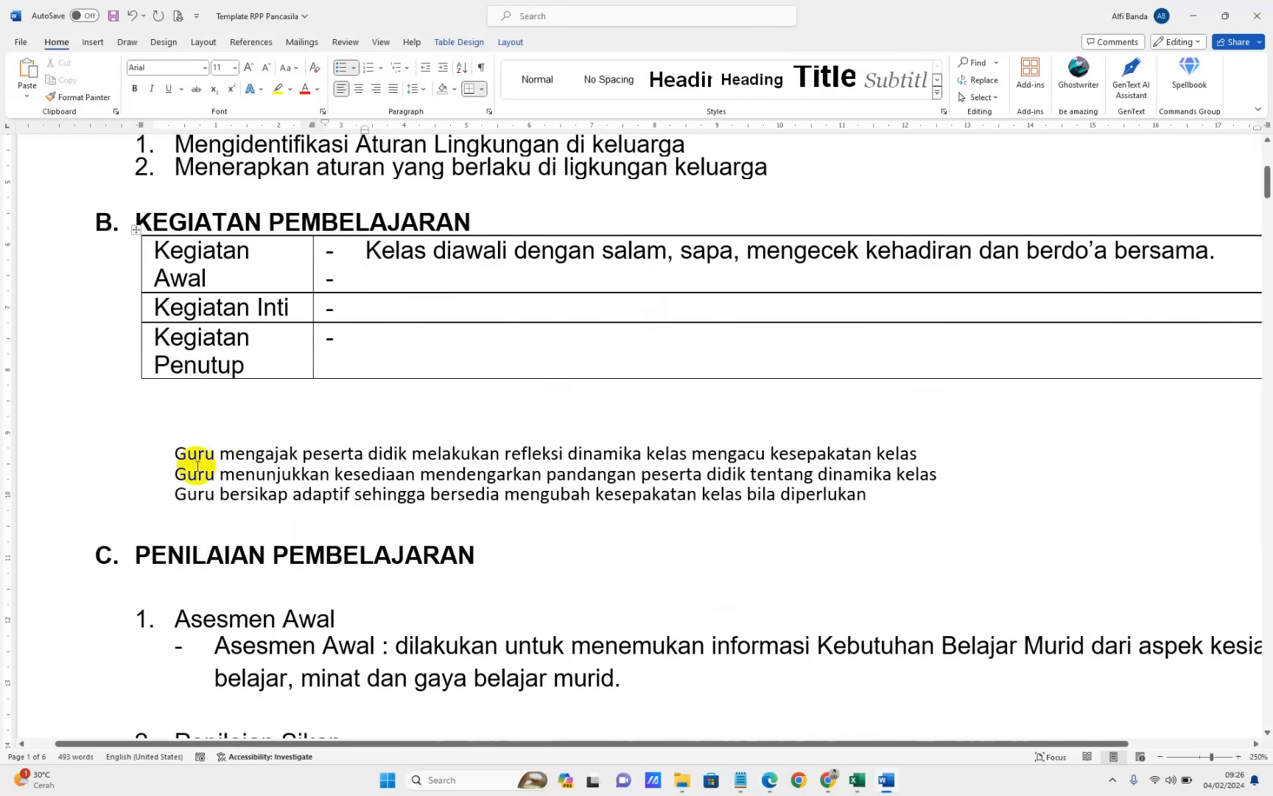
Enter "Mengisi kartu target belajar yang diawali dengan melakukan tanya jawab sebagai refleksi awal, tentang :" as the second Kegiatan Awal item
drag(179, 453, 935, 460)
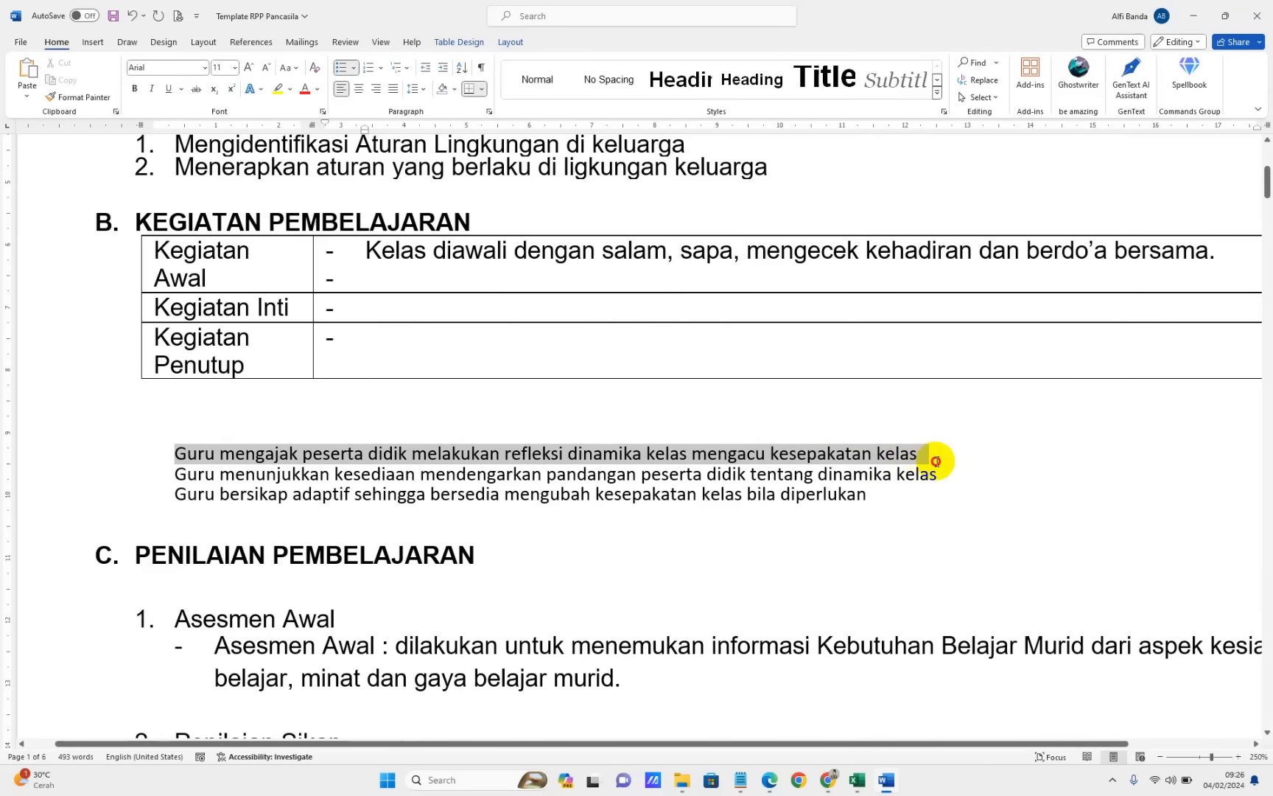
click(365, 282)
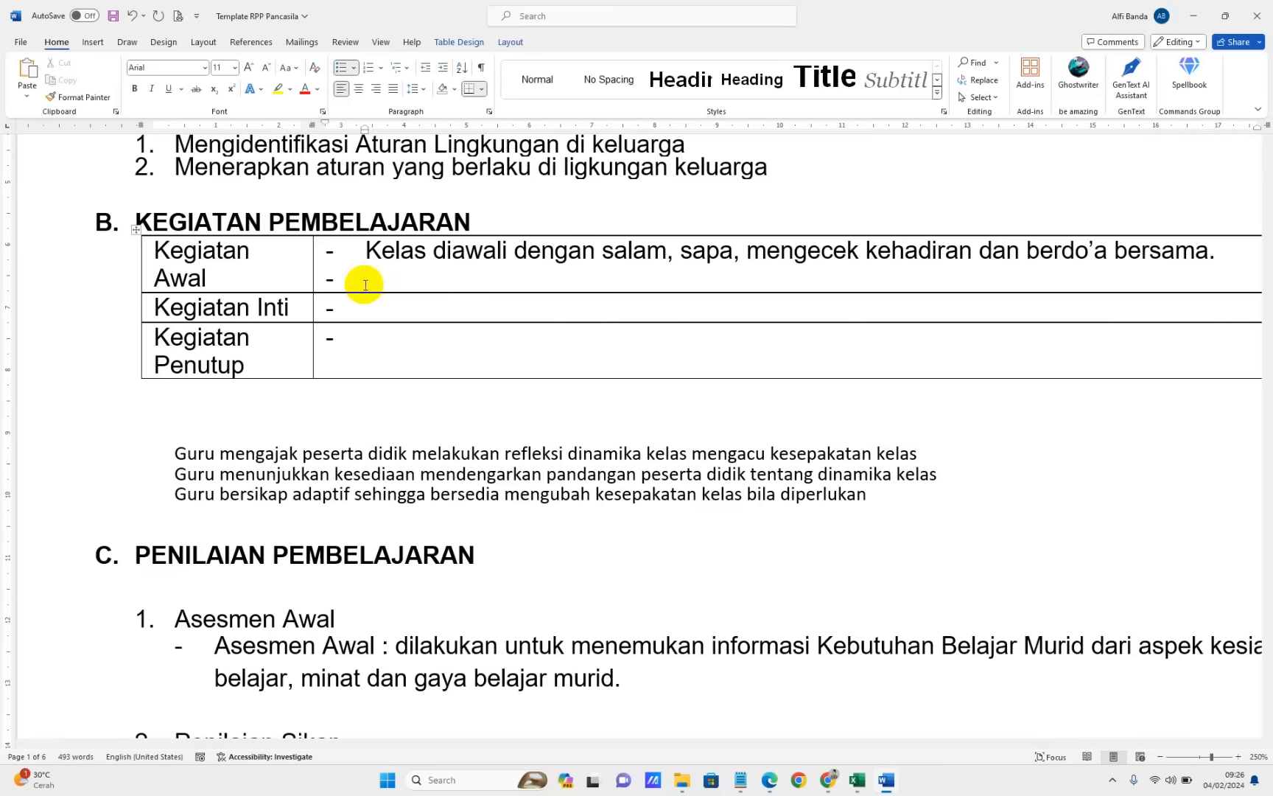
text(Mengisi kar)
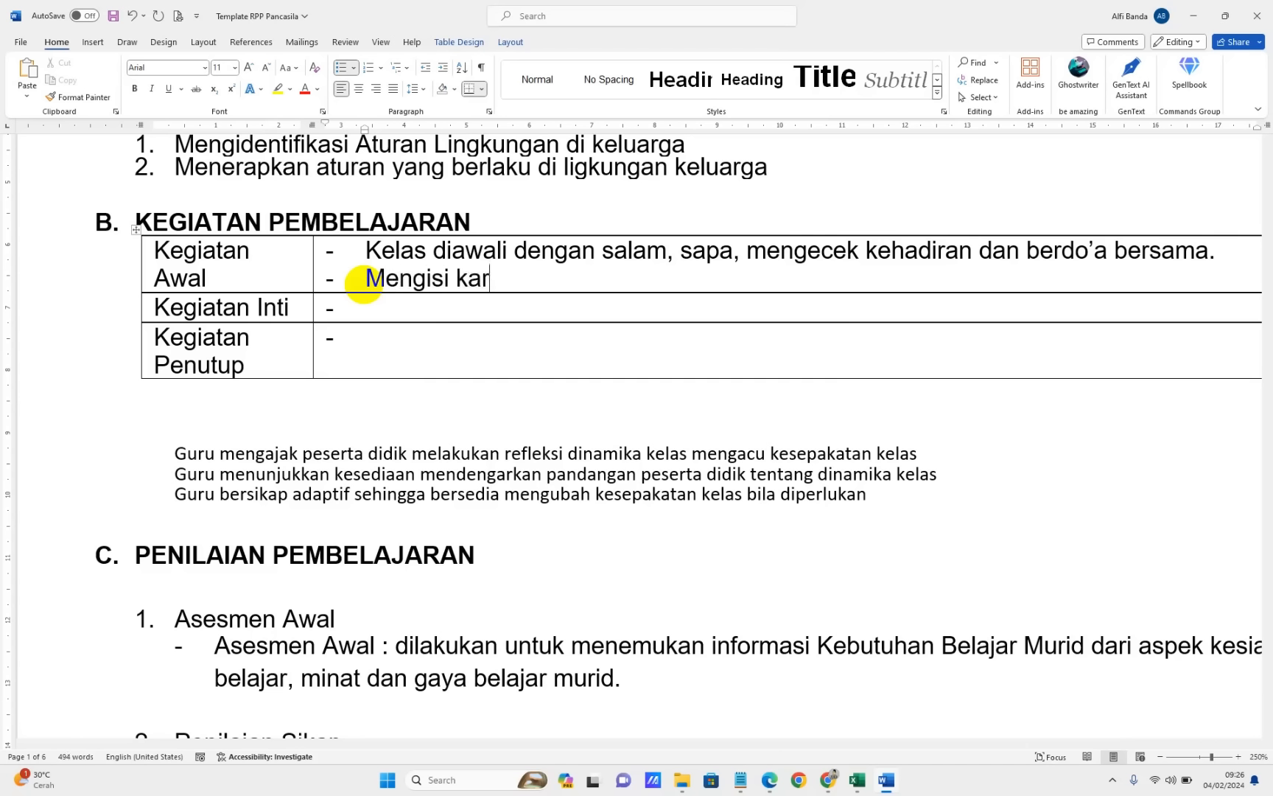
text(tu target belajar)
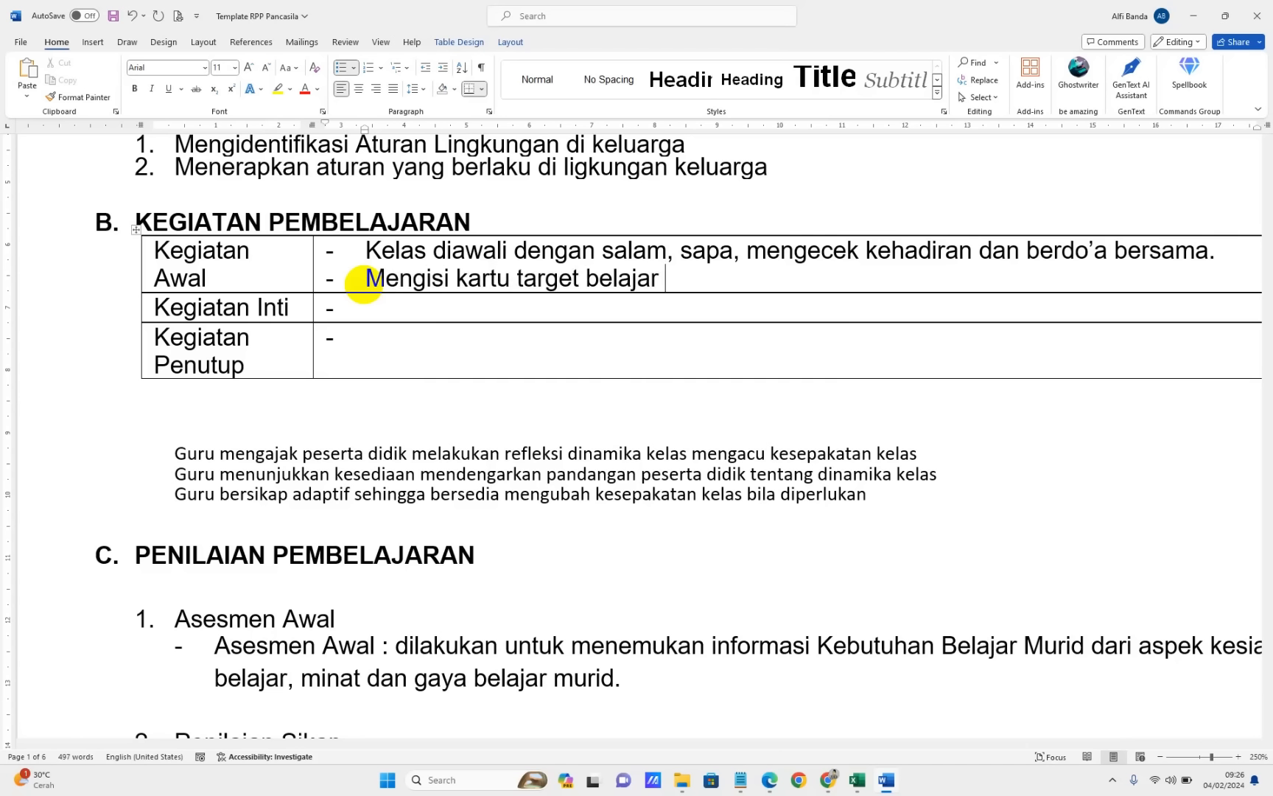
text( yang diawali)
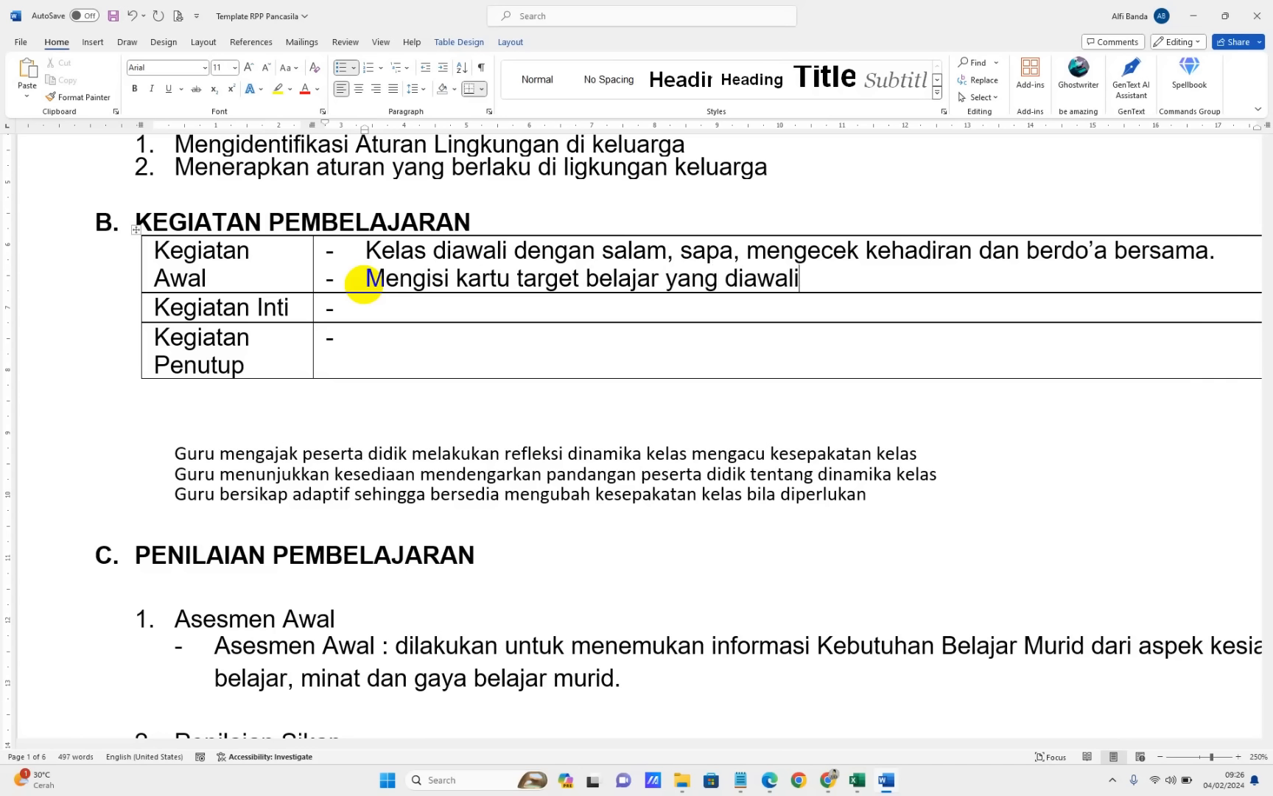
text( dengan)
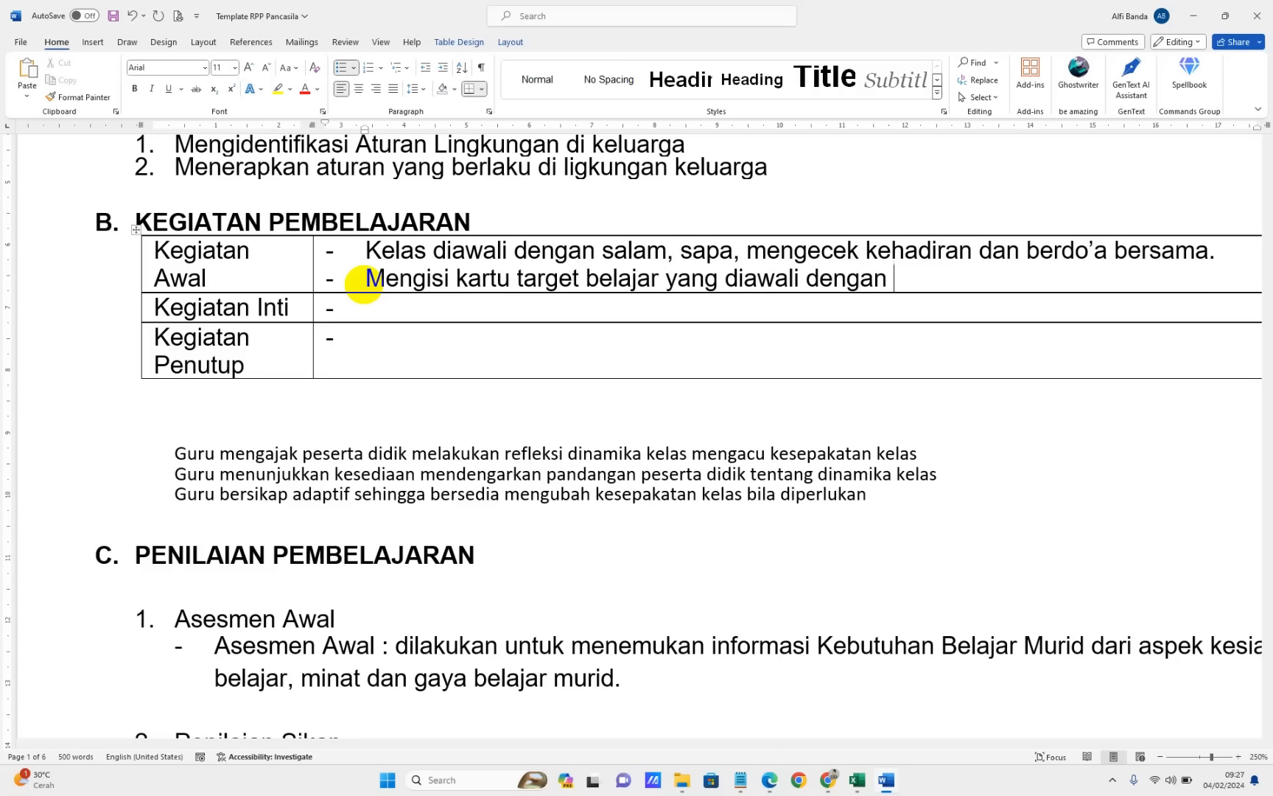
text(melakukan tan)
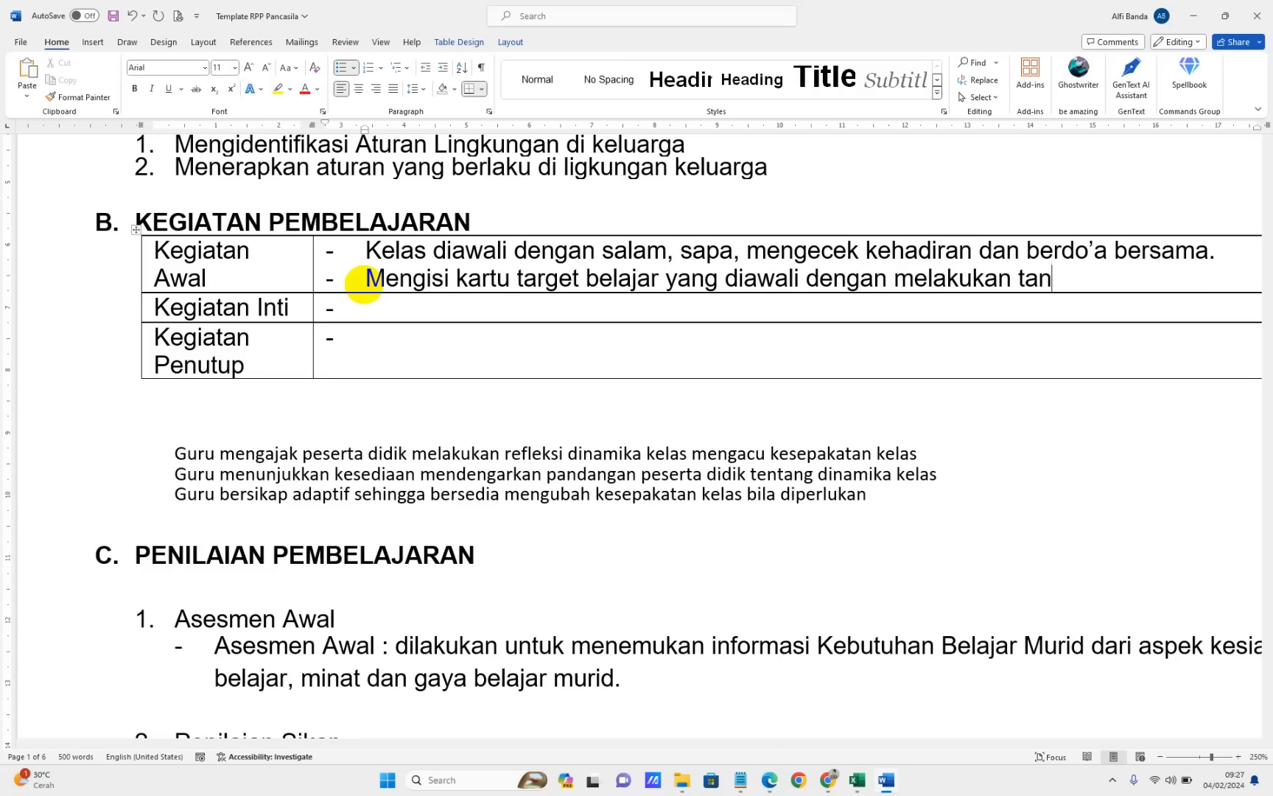
text(ya jawab)
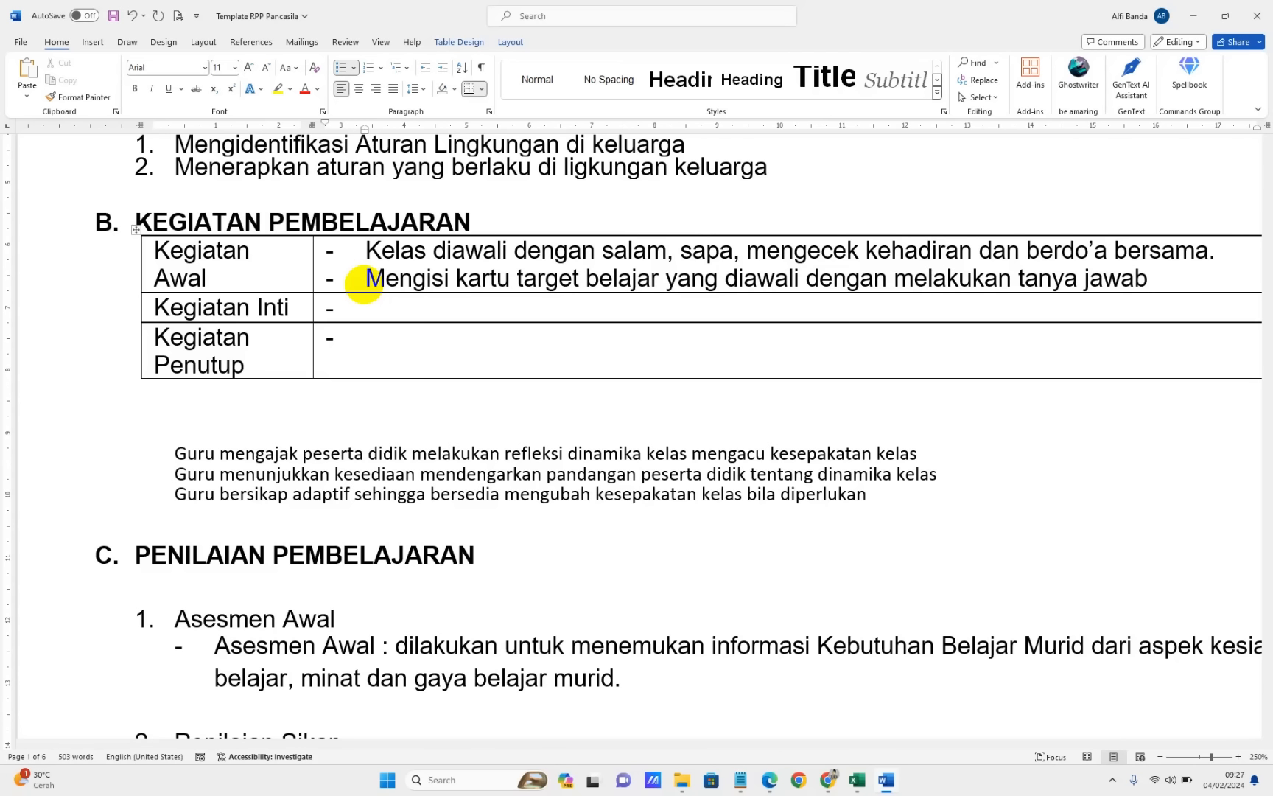
text( sebagai refleksi awal)
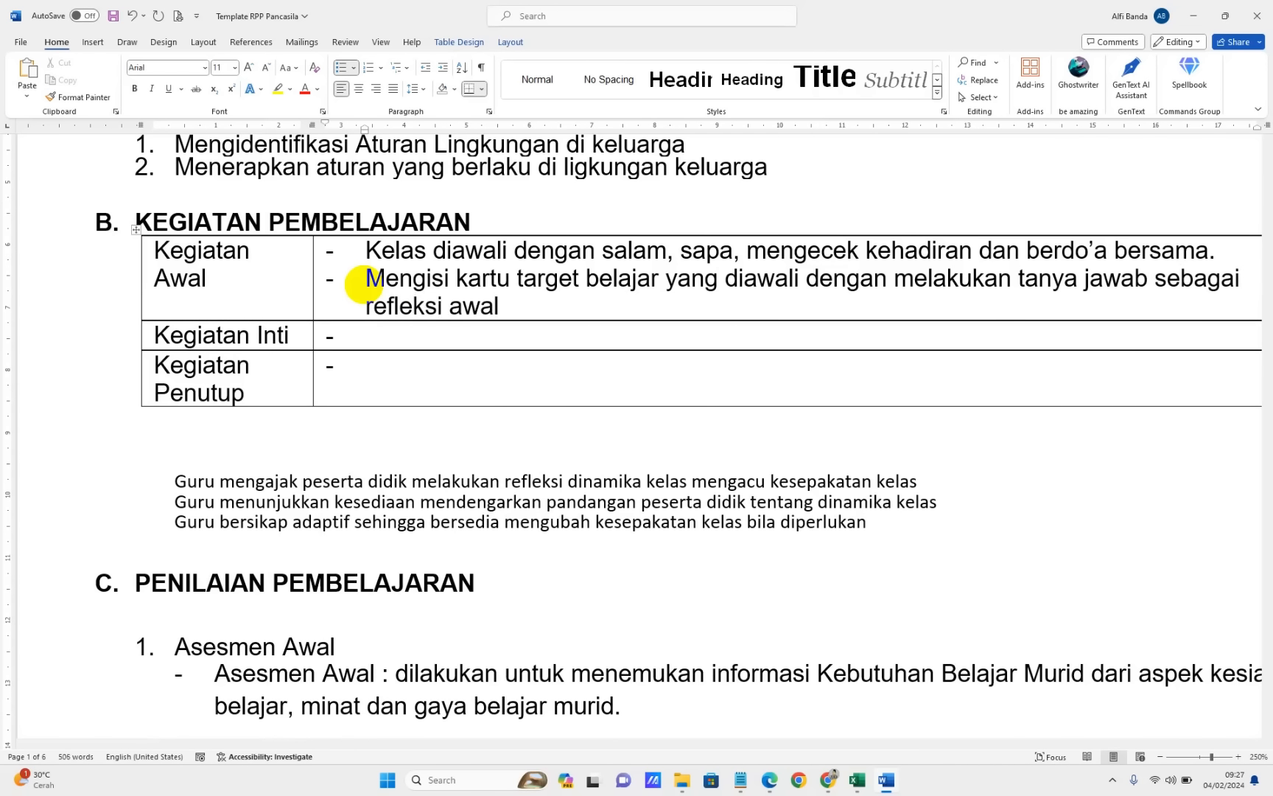
text(, tentag)
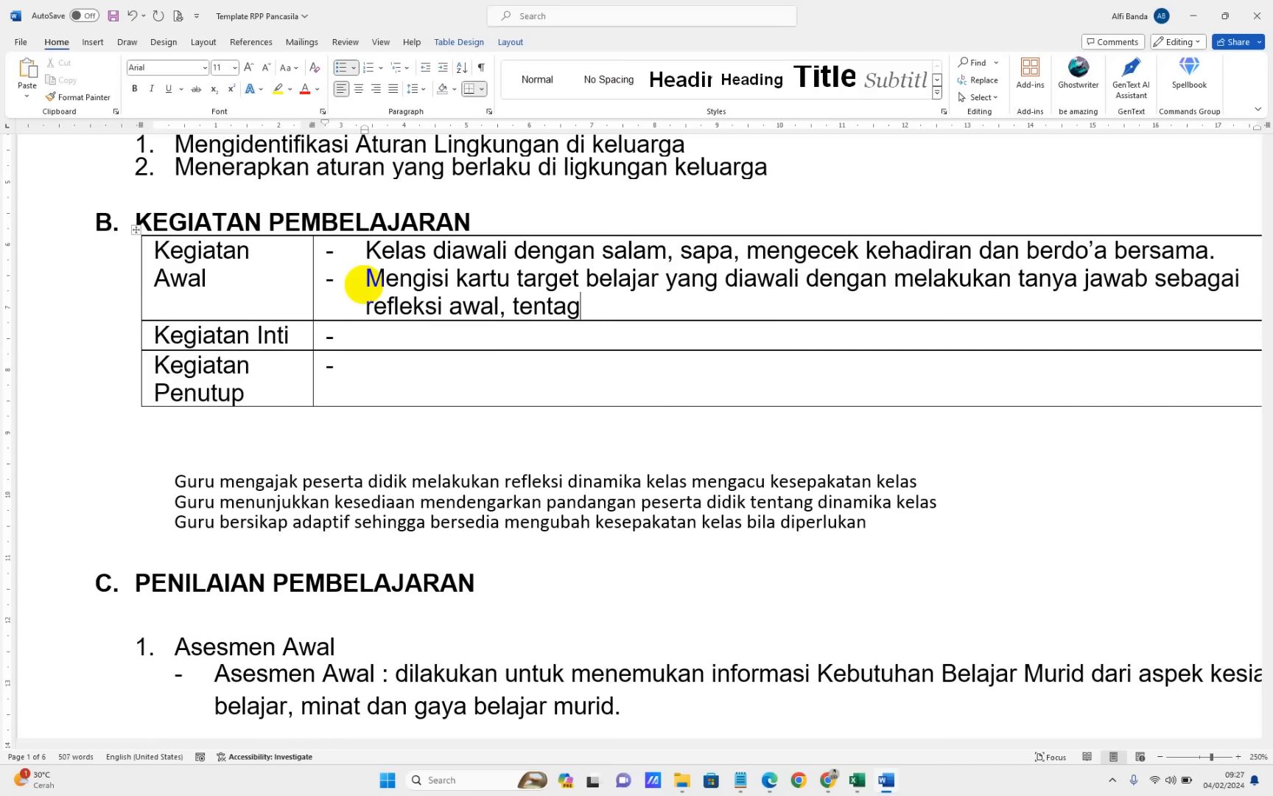
key(BackSpace)
text(ng :)
Add a placeholder item "dd" at the end of Kegiatan Awal and insert an empty item above it
key(Return)
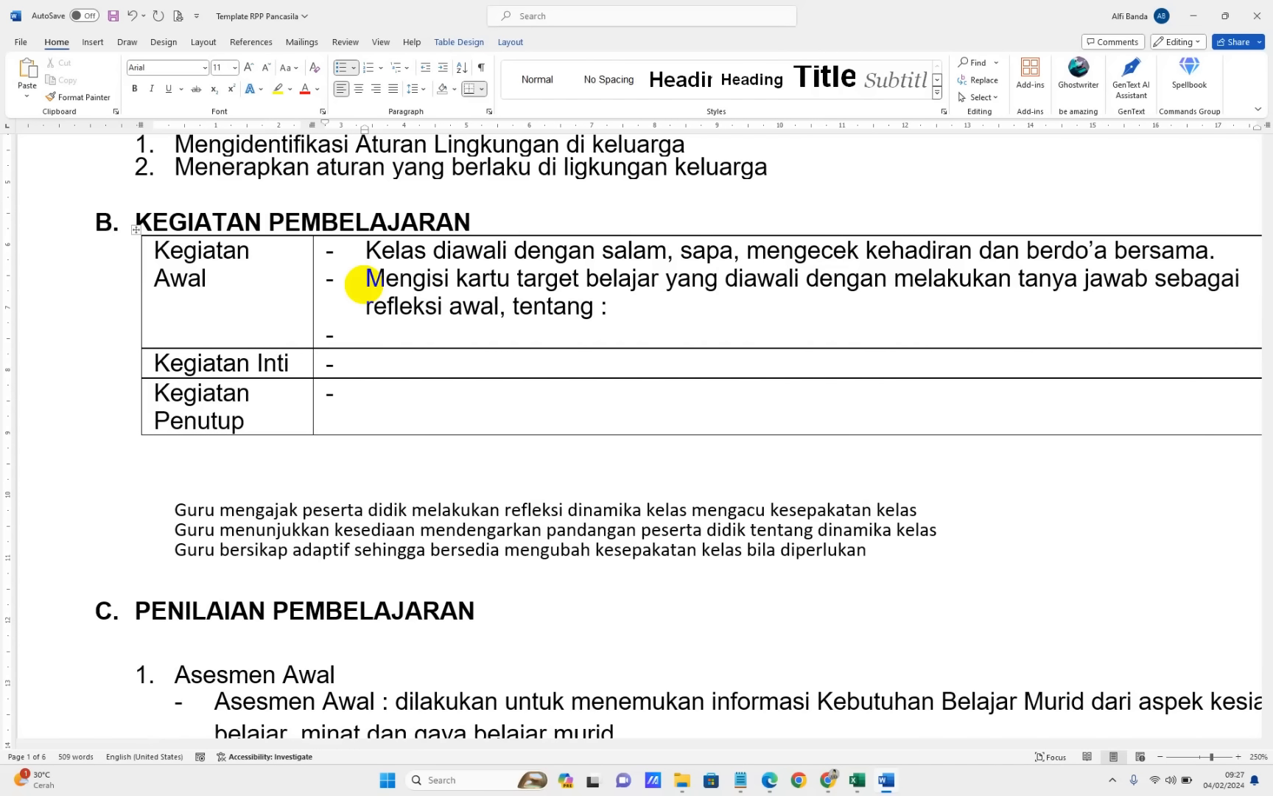
text(dd)
key(Home)
key(Return)
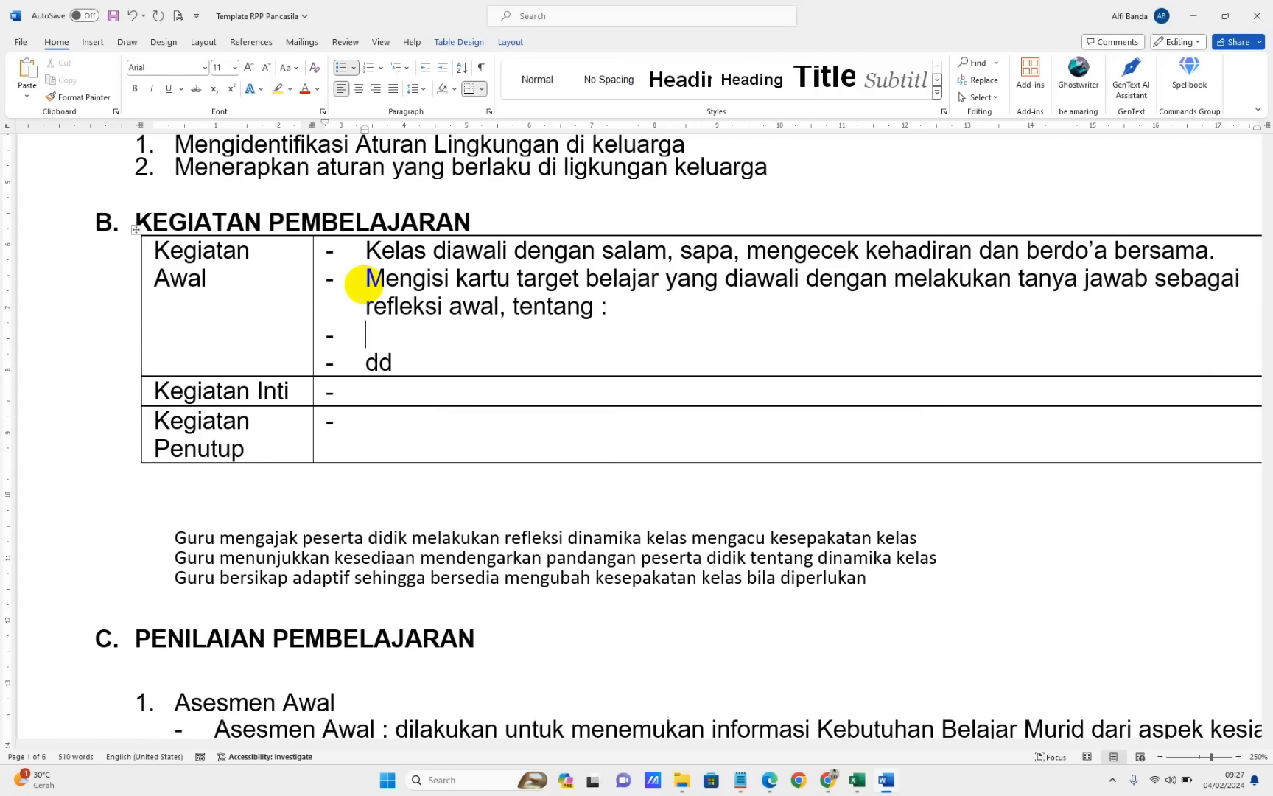
Turn the empty item into an indented dash sub-item reading "Apa yang menjadi komitmen kesepakatan kelas yang akan di jalankan hari ini ?"
text(-)
text(Apa y)
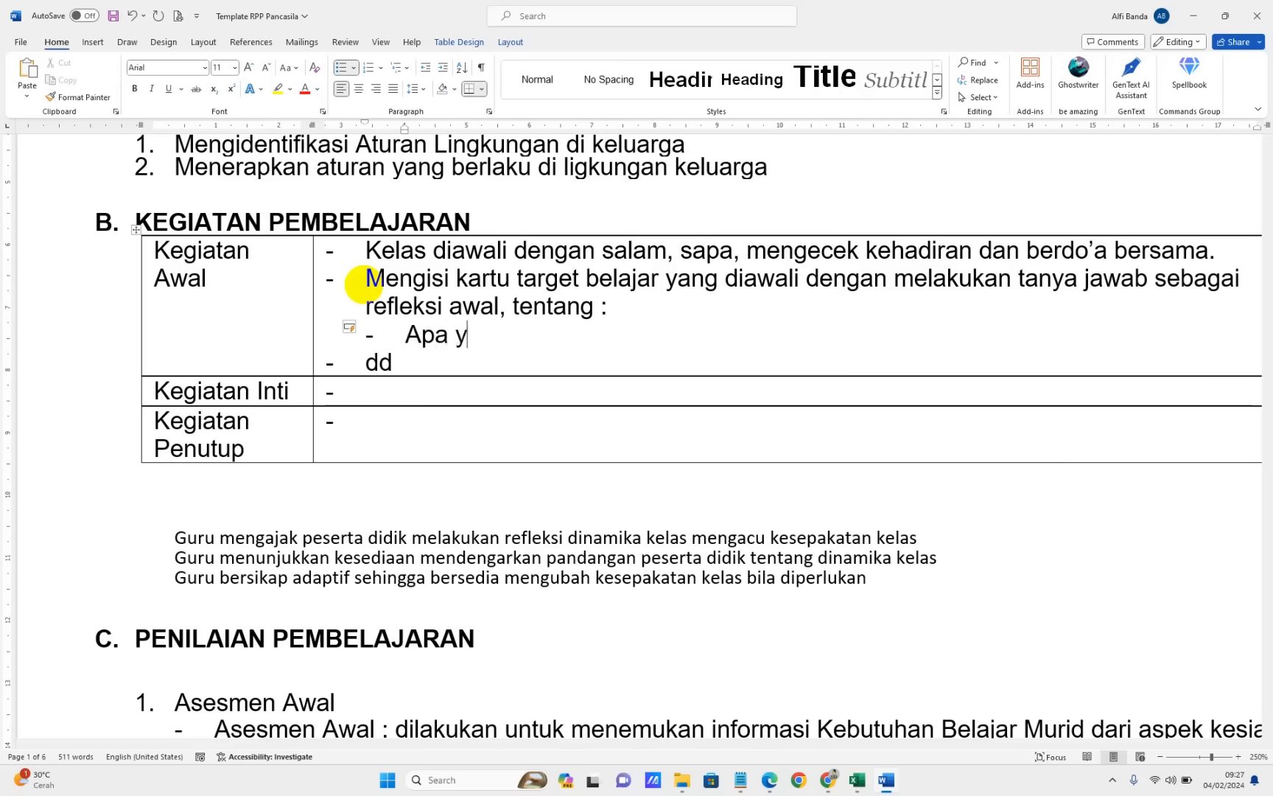
text(ang menjadi ko)
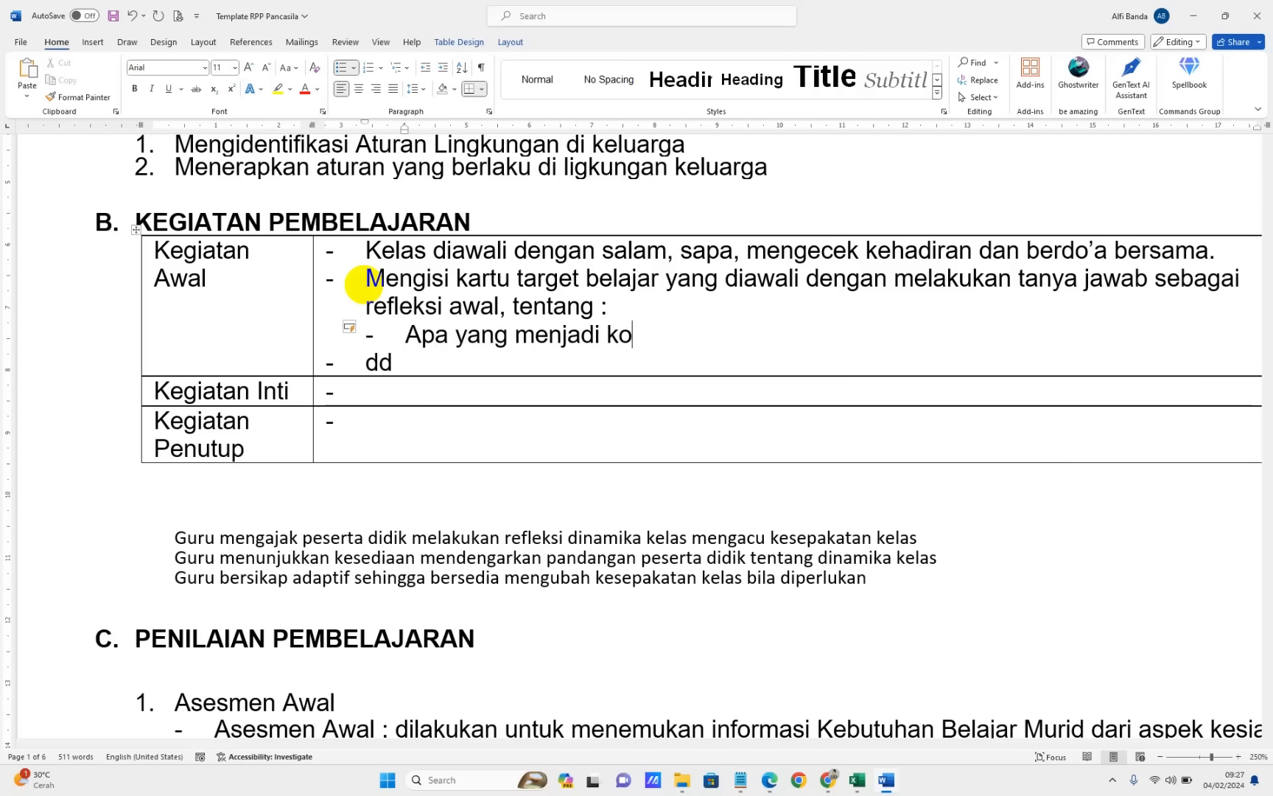
text(mitemen)
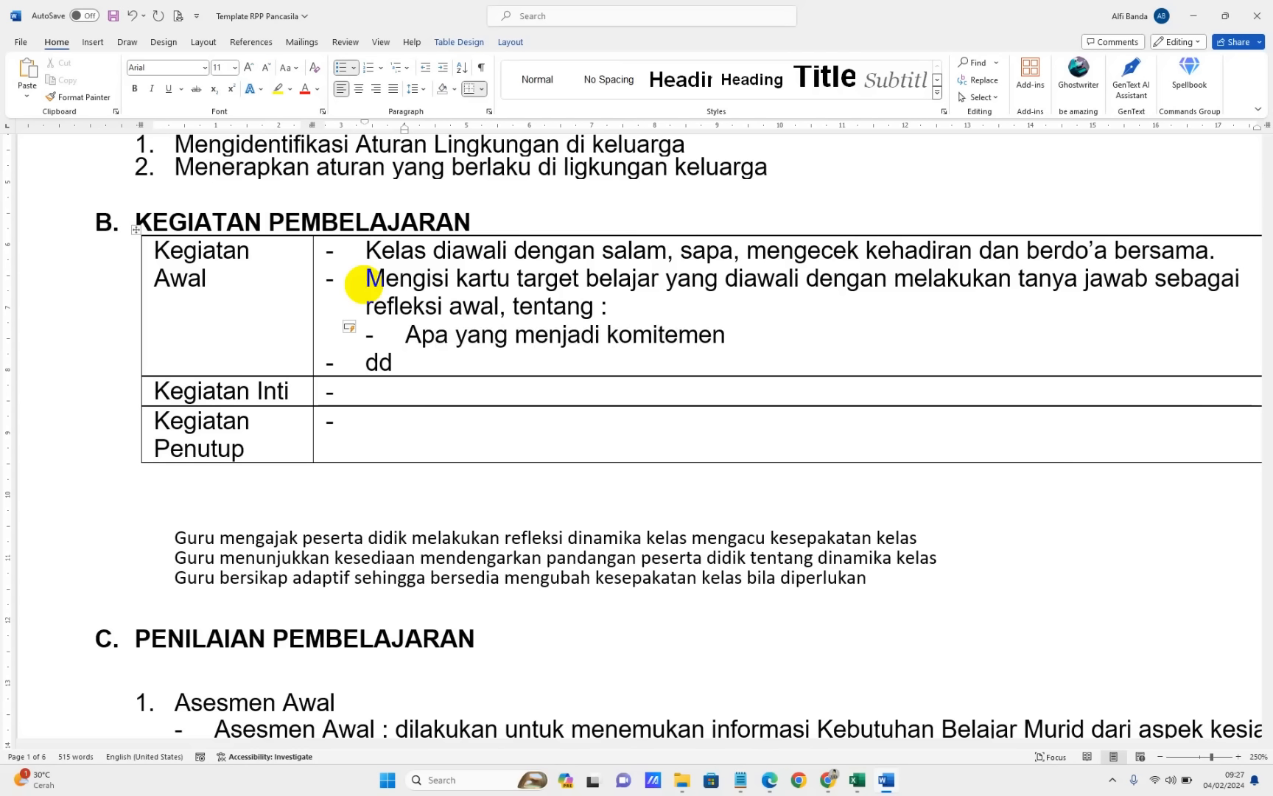
key(BackSpace)
key(BackSpace)
key(BackSpace)
key(BackSpace)
key(BackSpace)
text(tmen  kesepakatan)
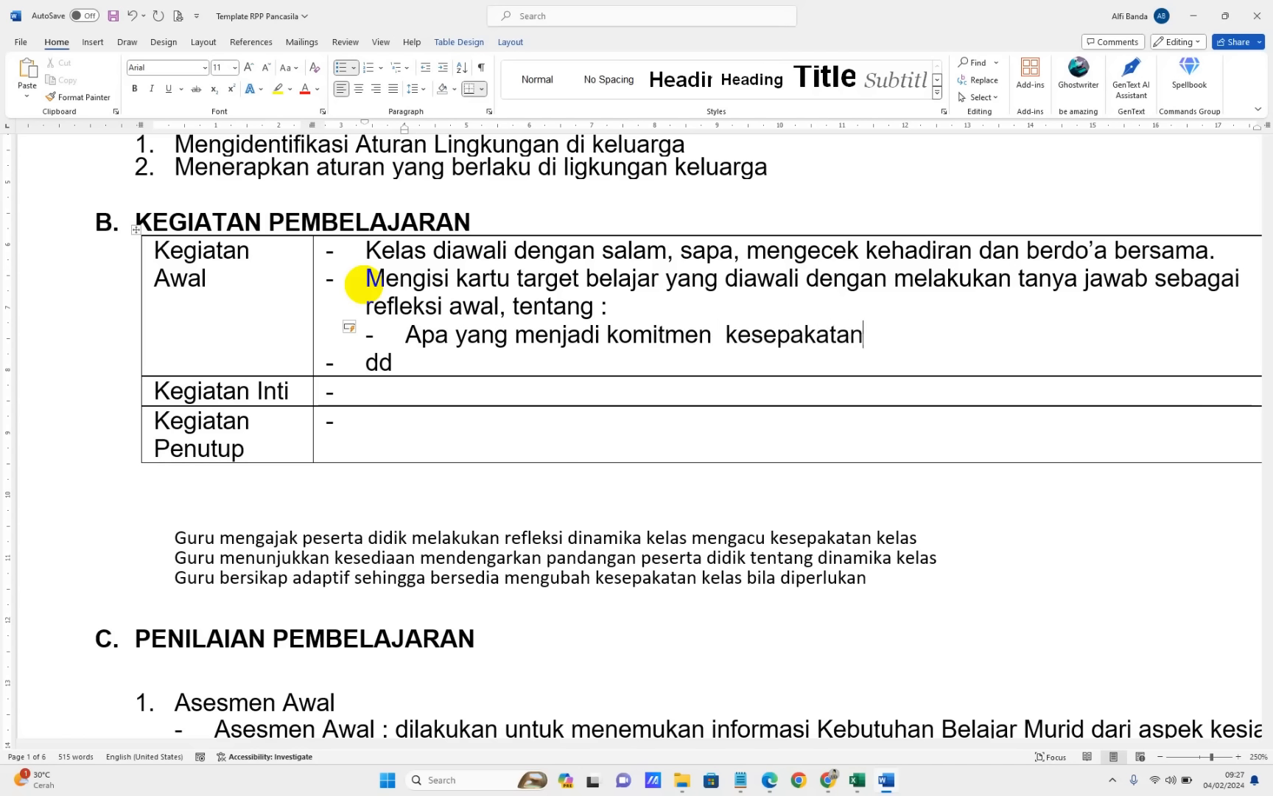
text( kelas yang akan di)
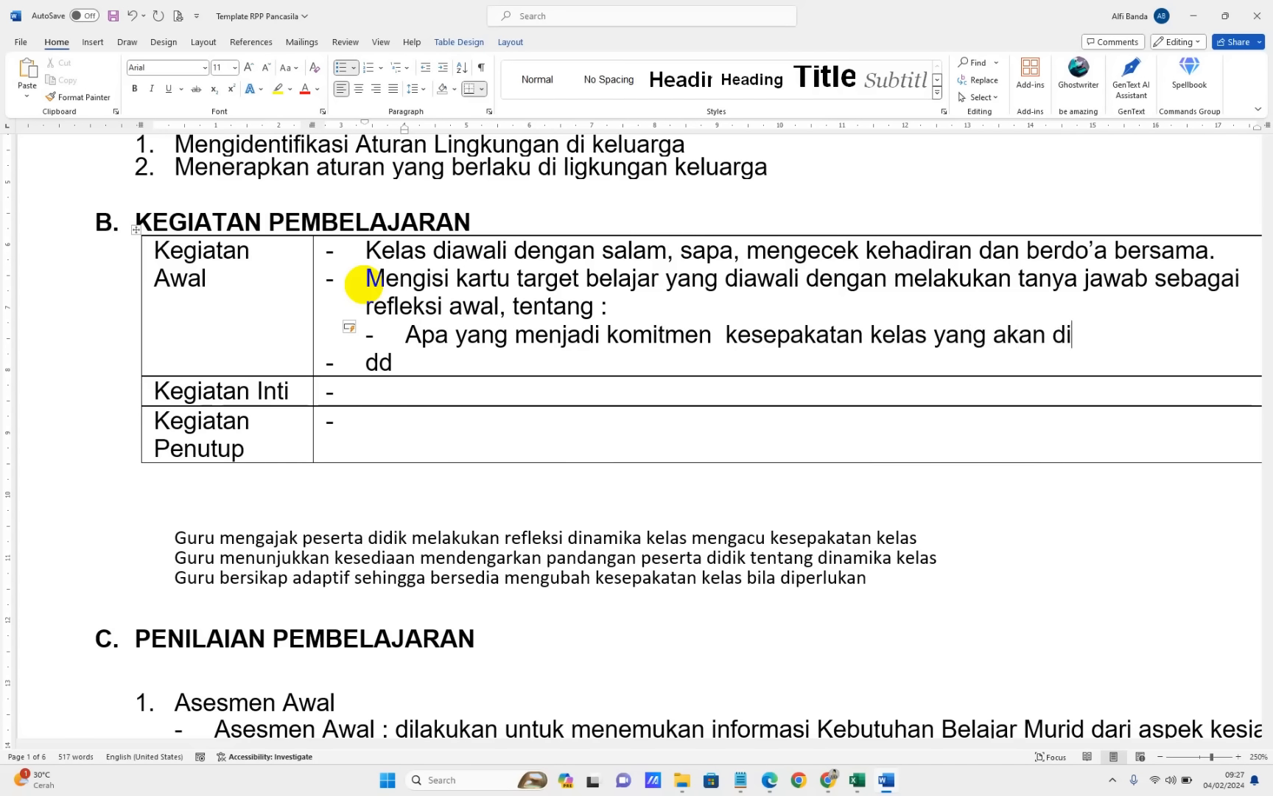
text( jalankan hari )
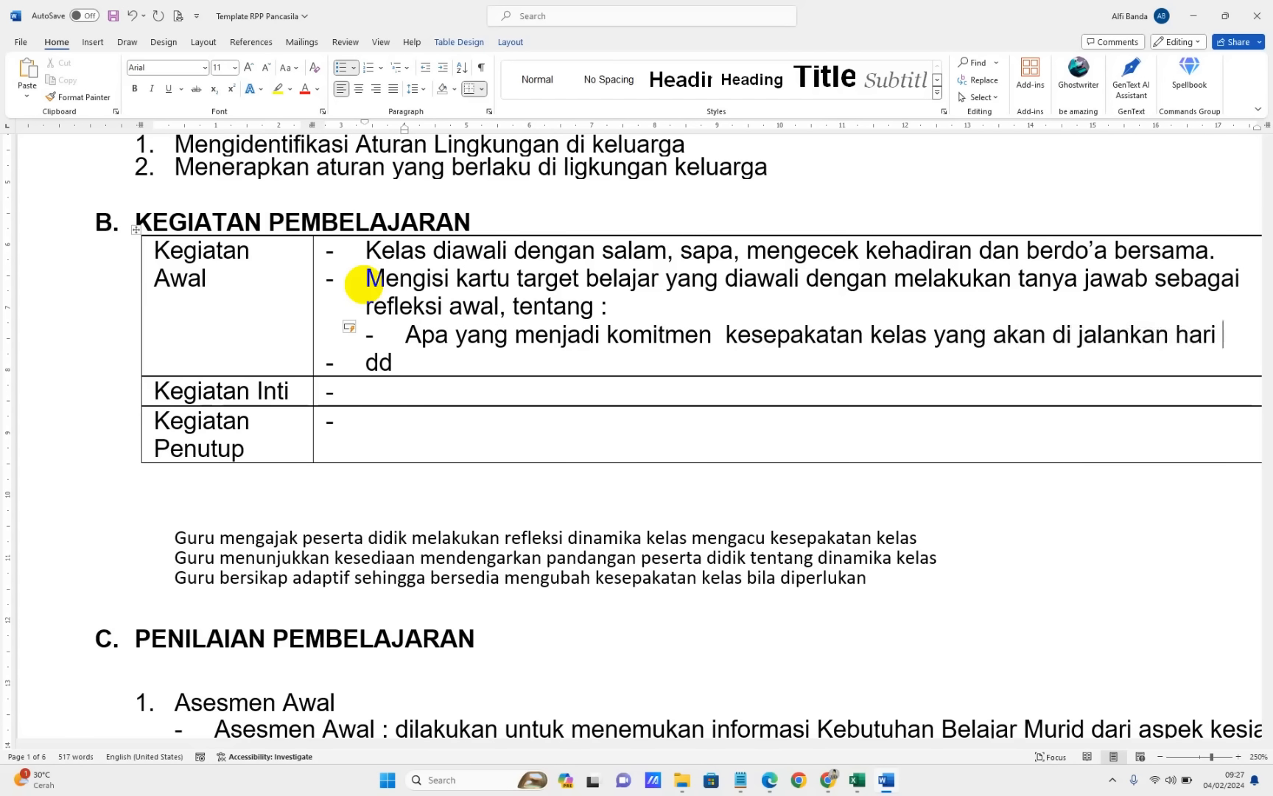
text(ini ?)
Remove the space before the question mark in the first reflection sub-item
click(365, 283)
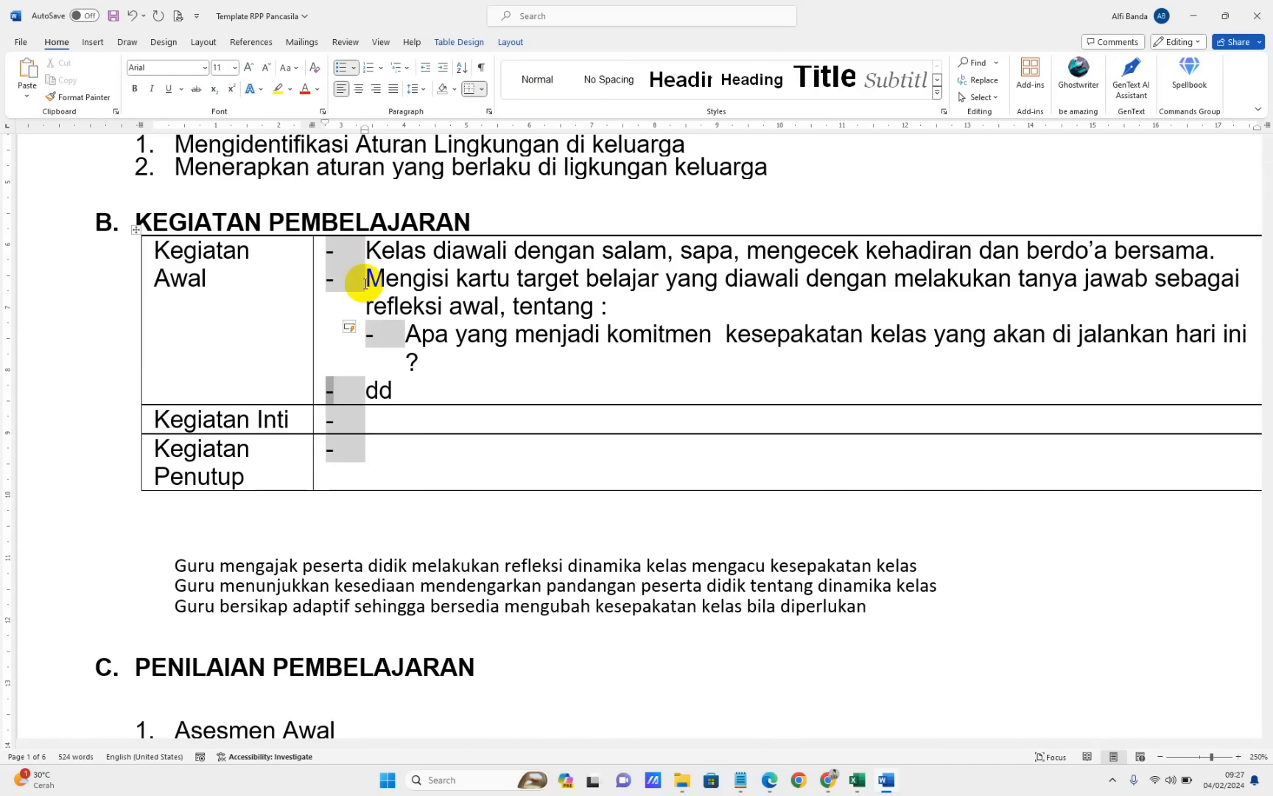
key(Down)
key(Up)
key(Up)
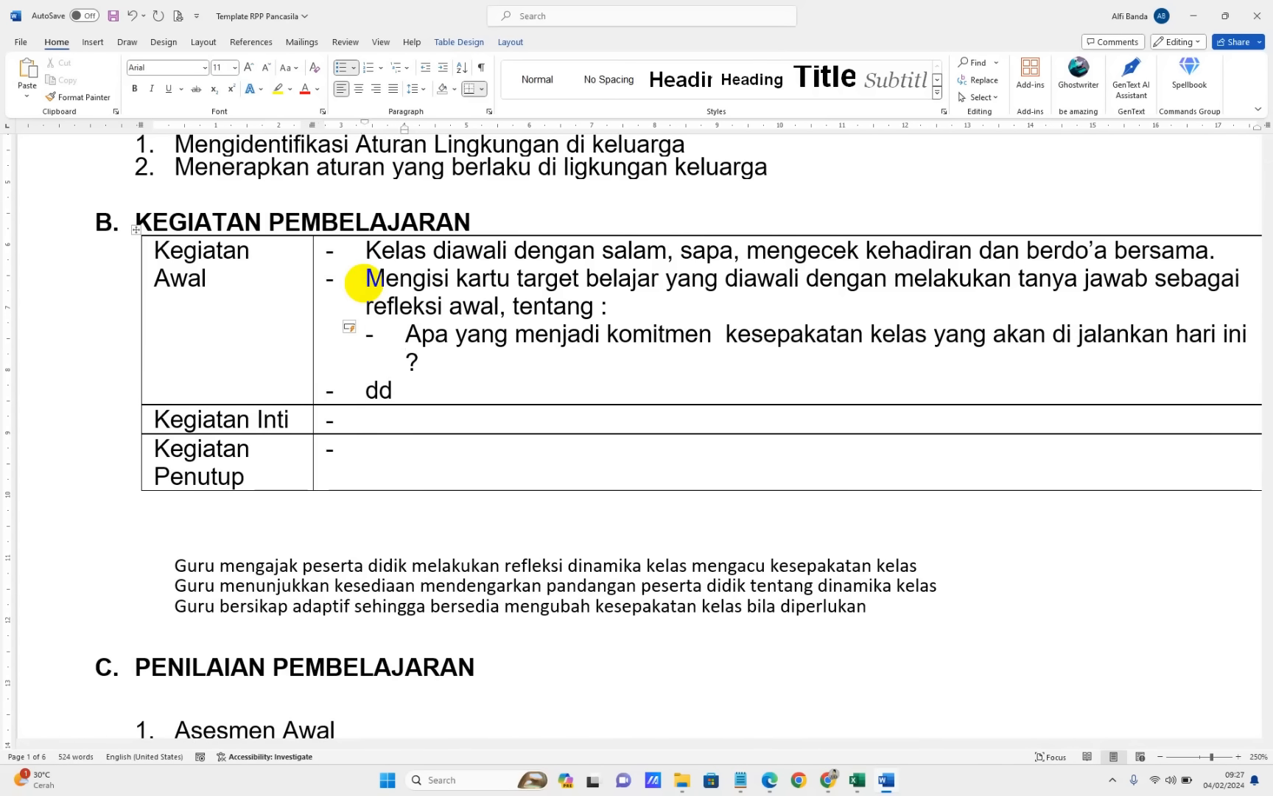
key(BackSpace)
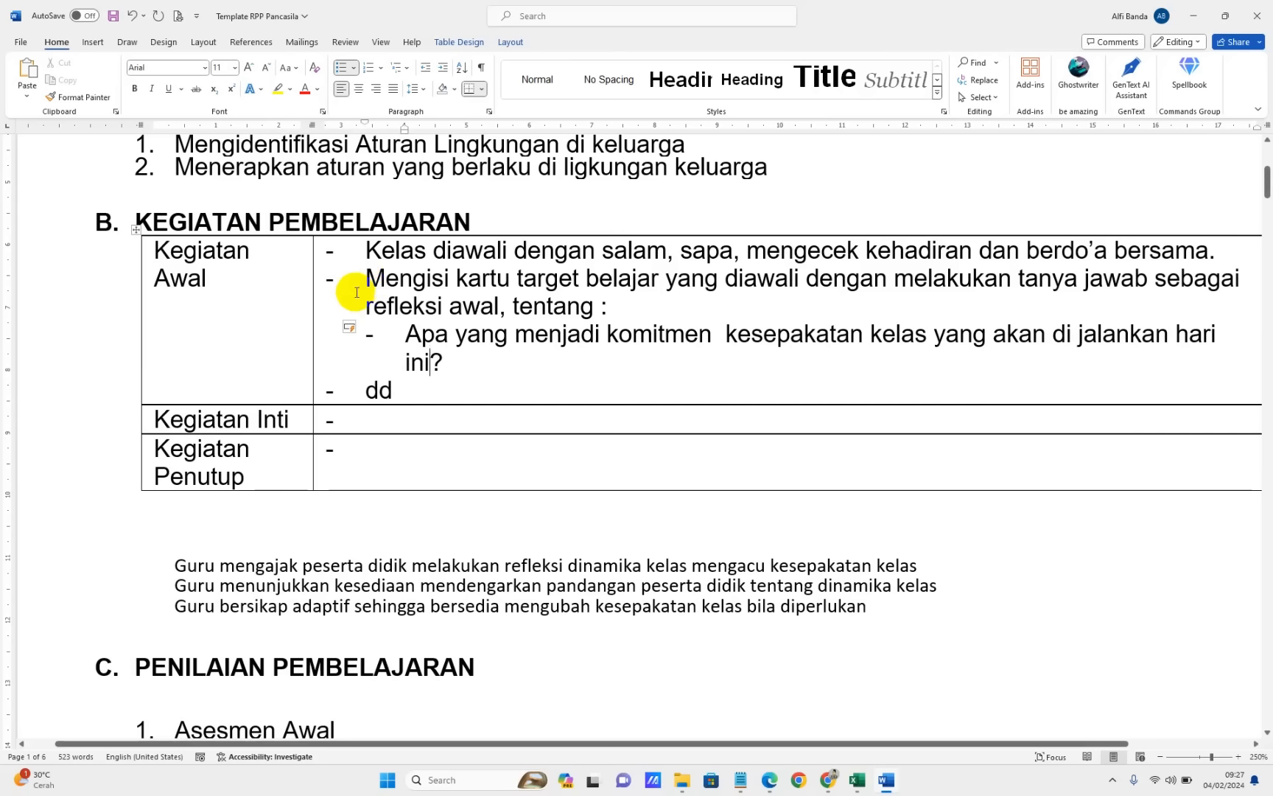
Add the reflection sub-item "Apa Target belajar kamu hari ini ?" and an empty sub-item below it
key(Return)
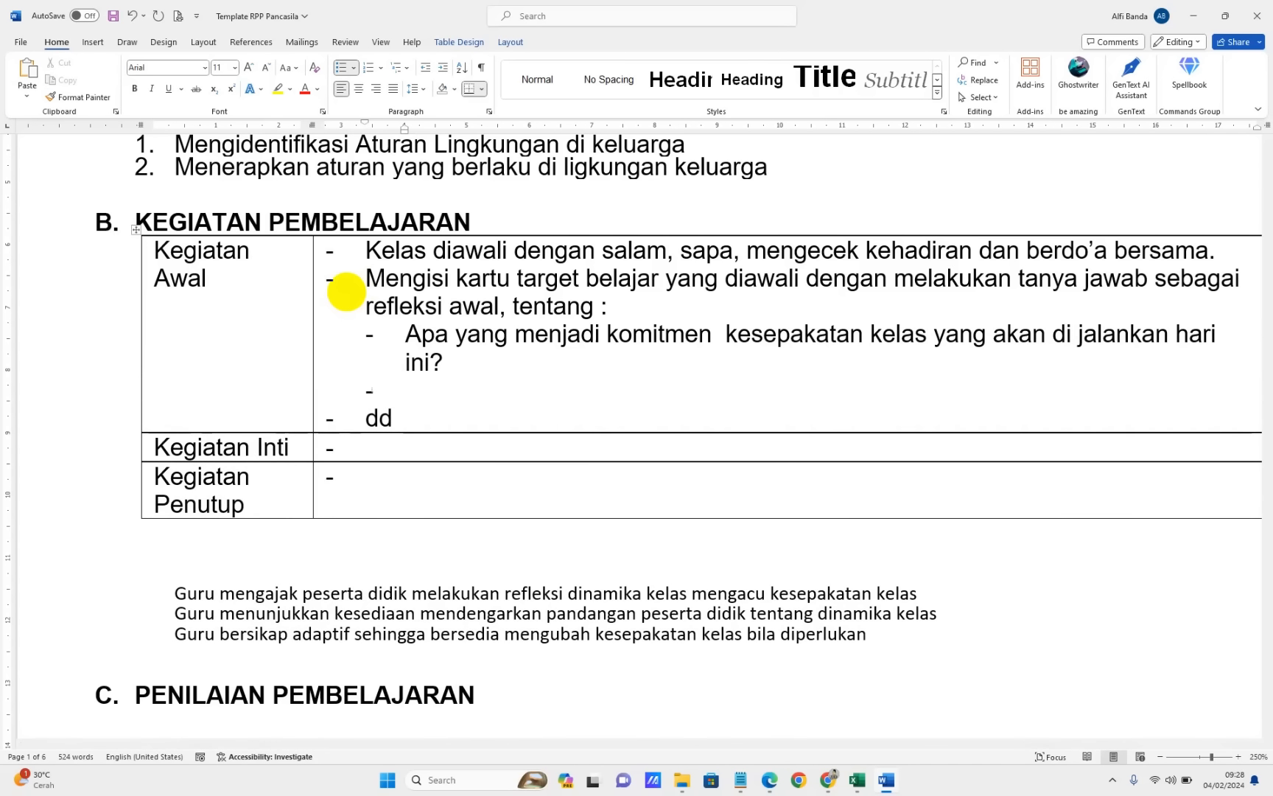
text(Apa Target bela)
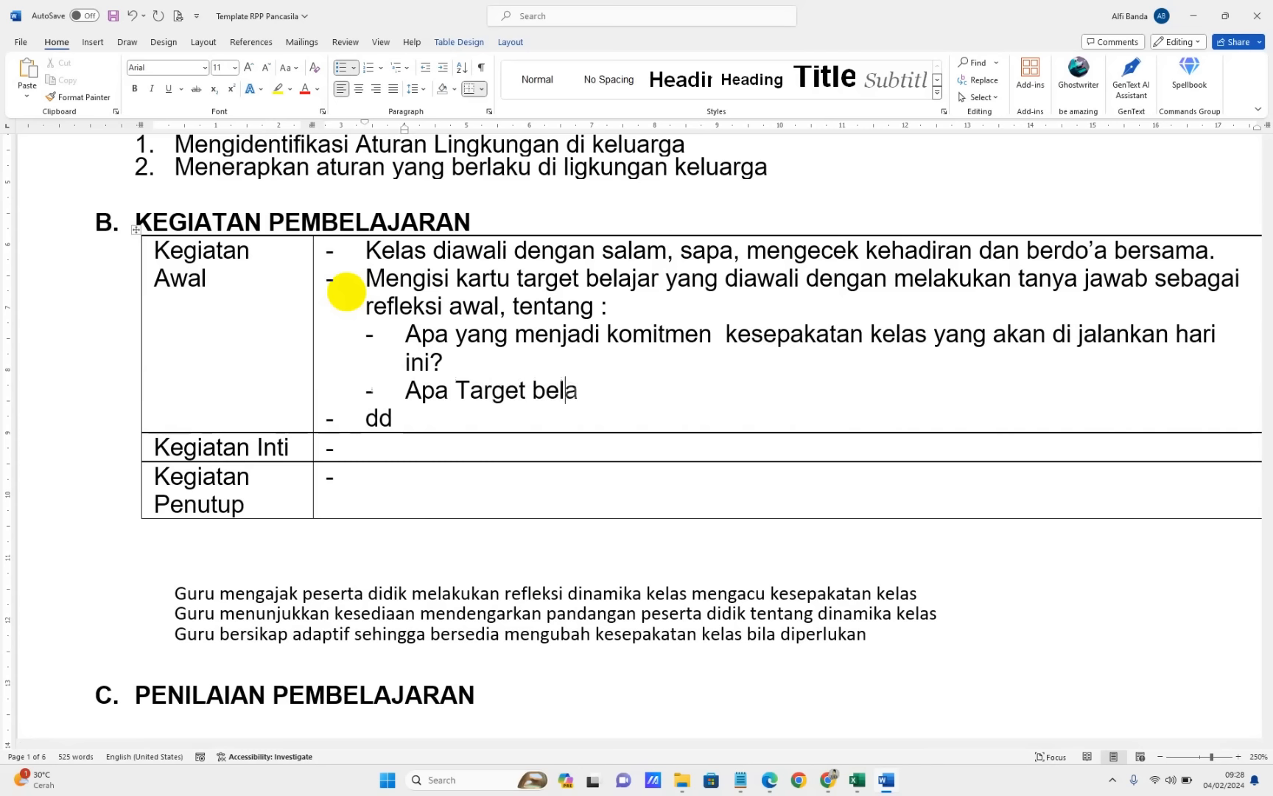
text(jar kamu h)
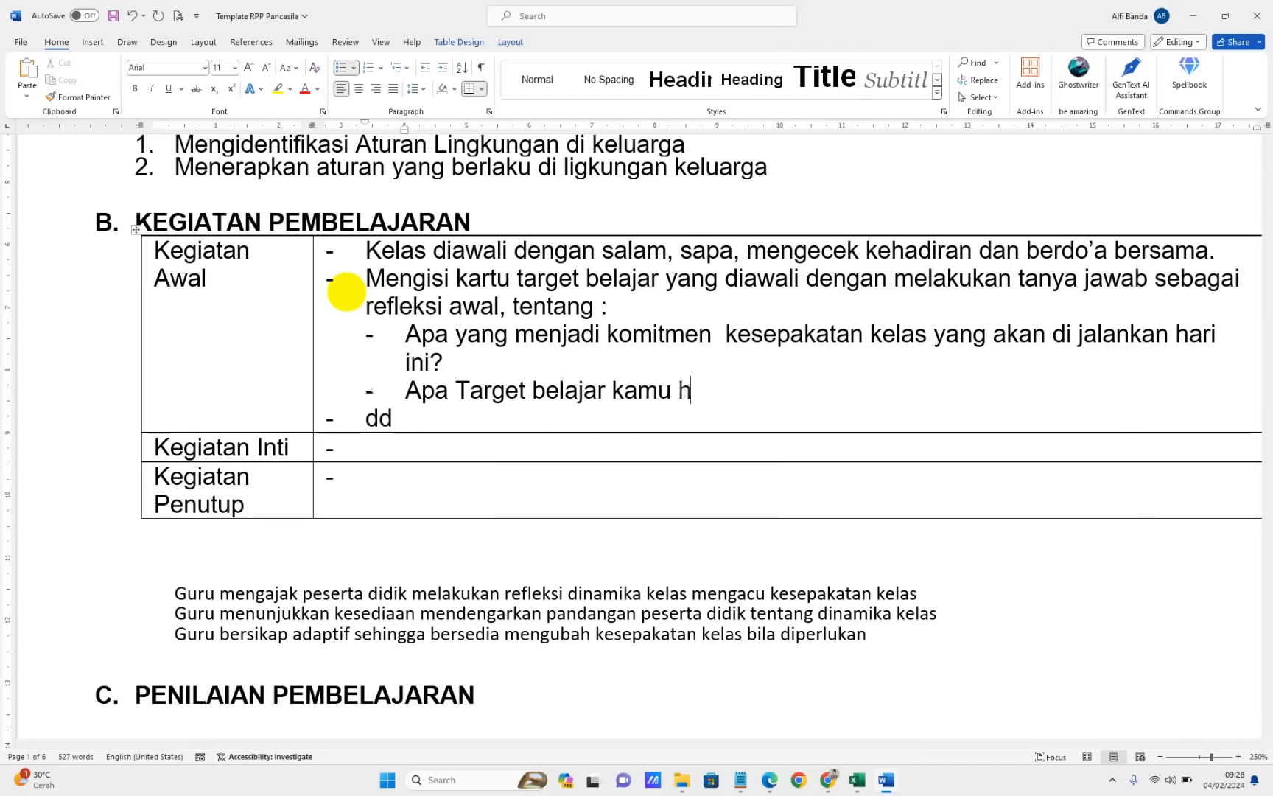
text(ari ini ?)
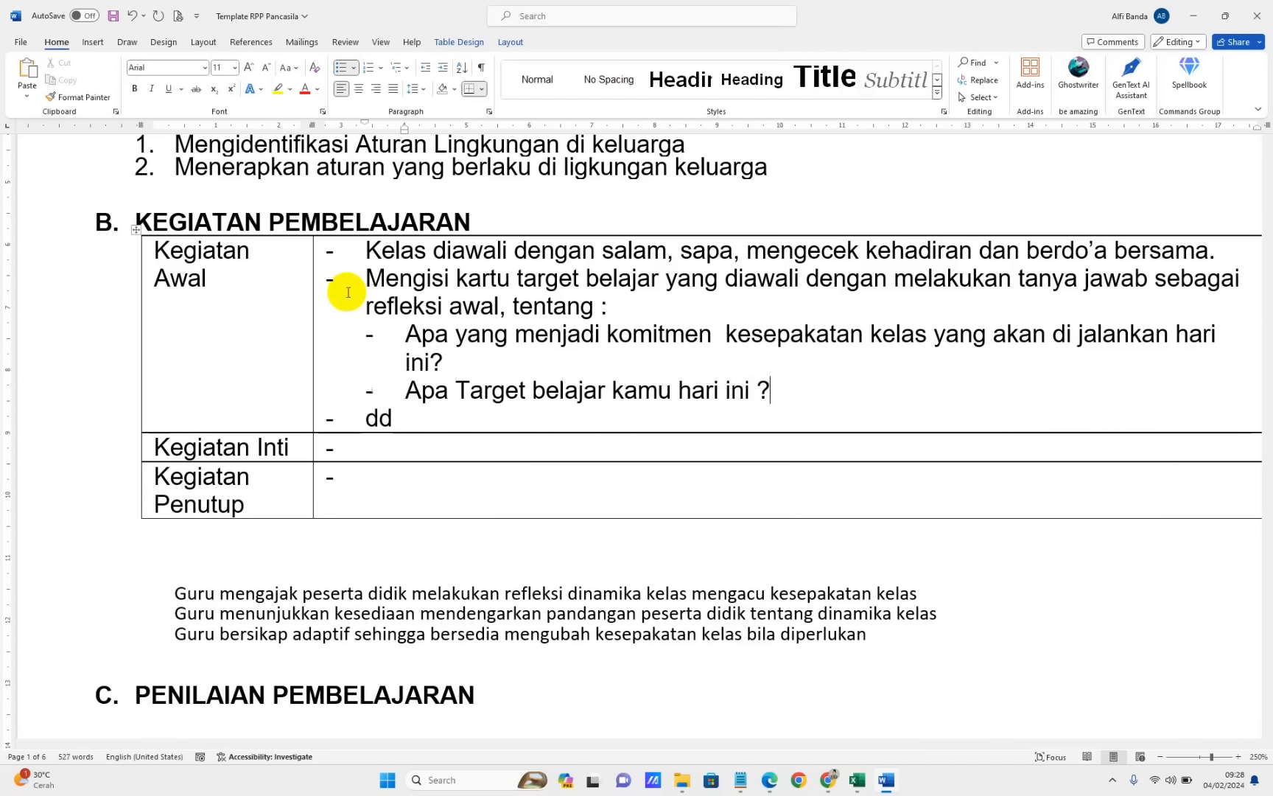
key(Return)
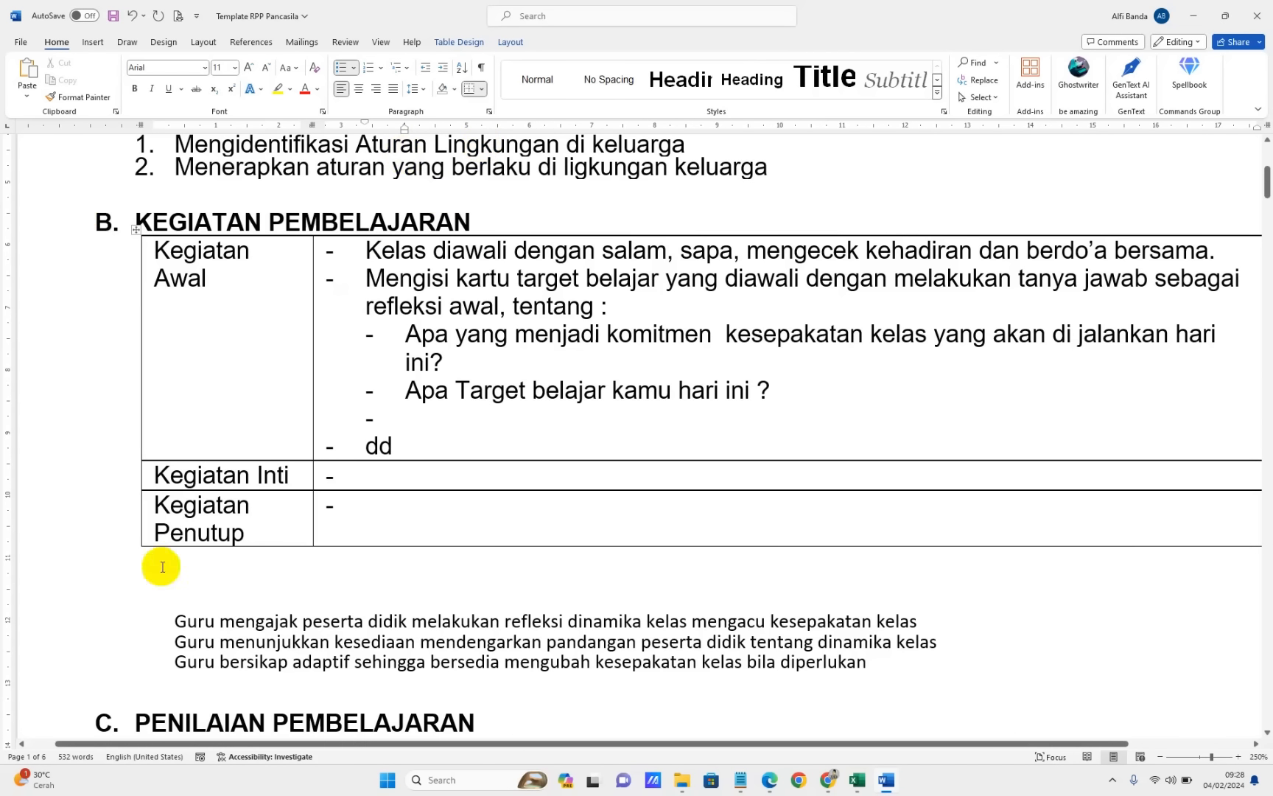
drag(165, 619, 913, 621)
click(418, 421)
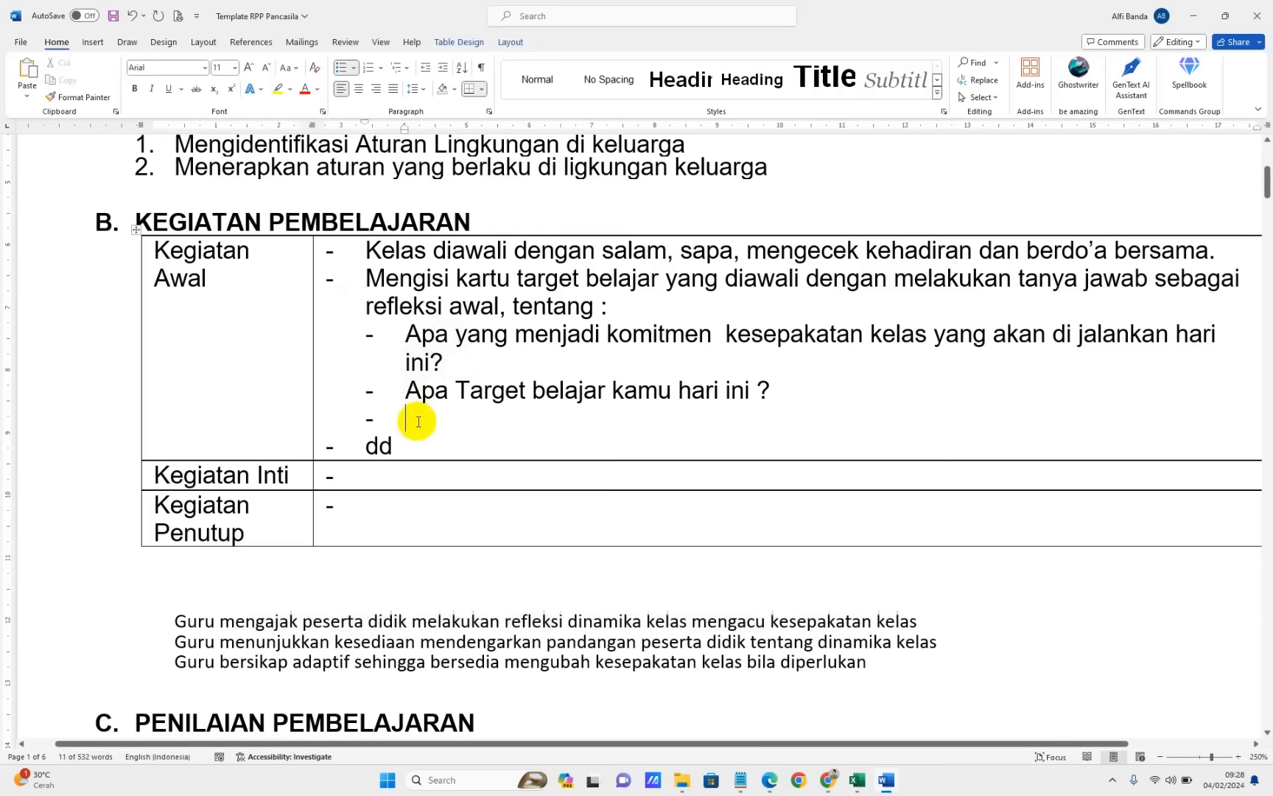
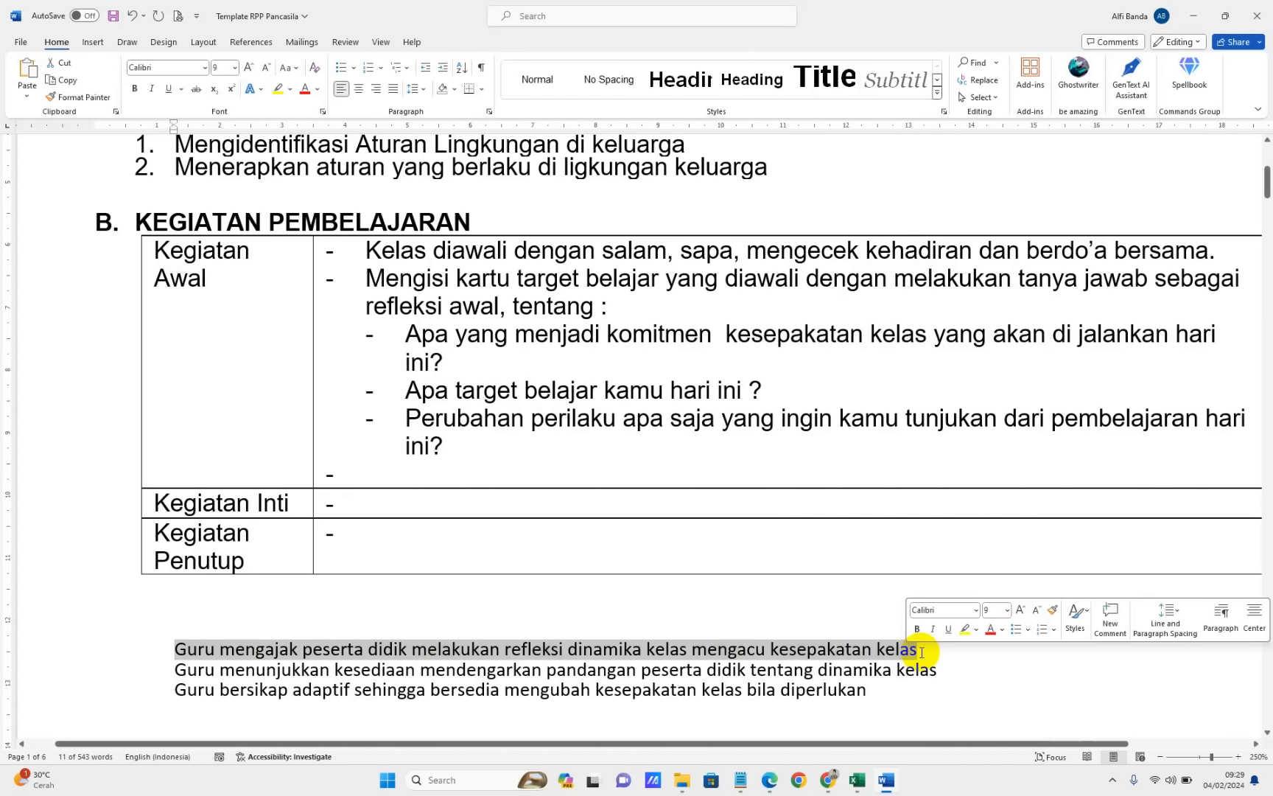
Delete the text "Guru mengajak peserta didik melakukan refleksi dinamika kelas mengacu kesepakatan kelas" from the pasted behaviours below the table
key(Delete)
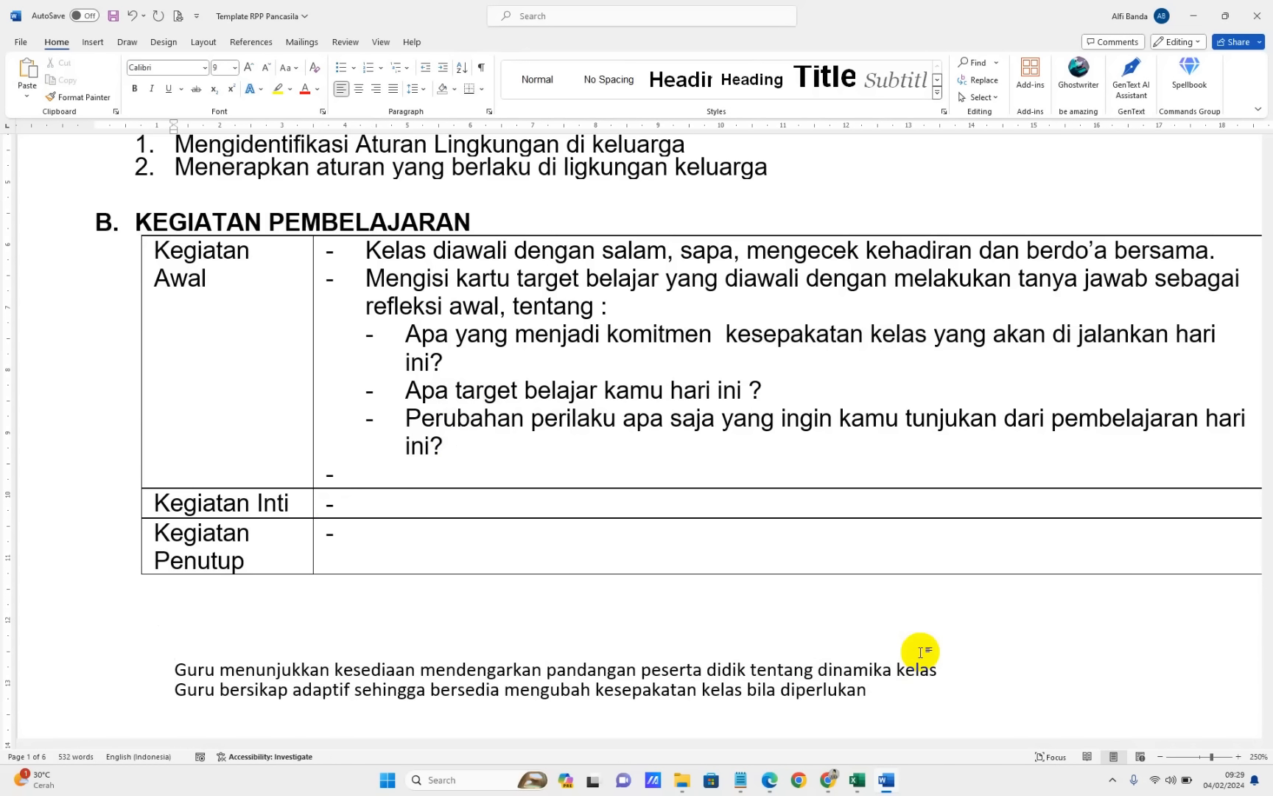
click(547, 383)
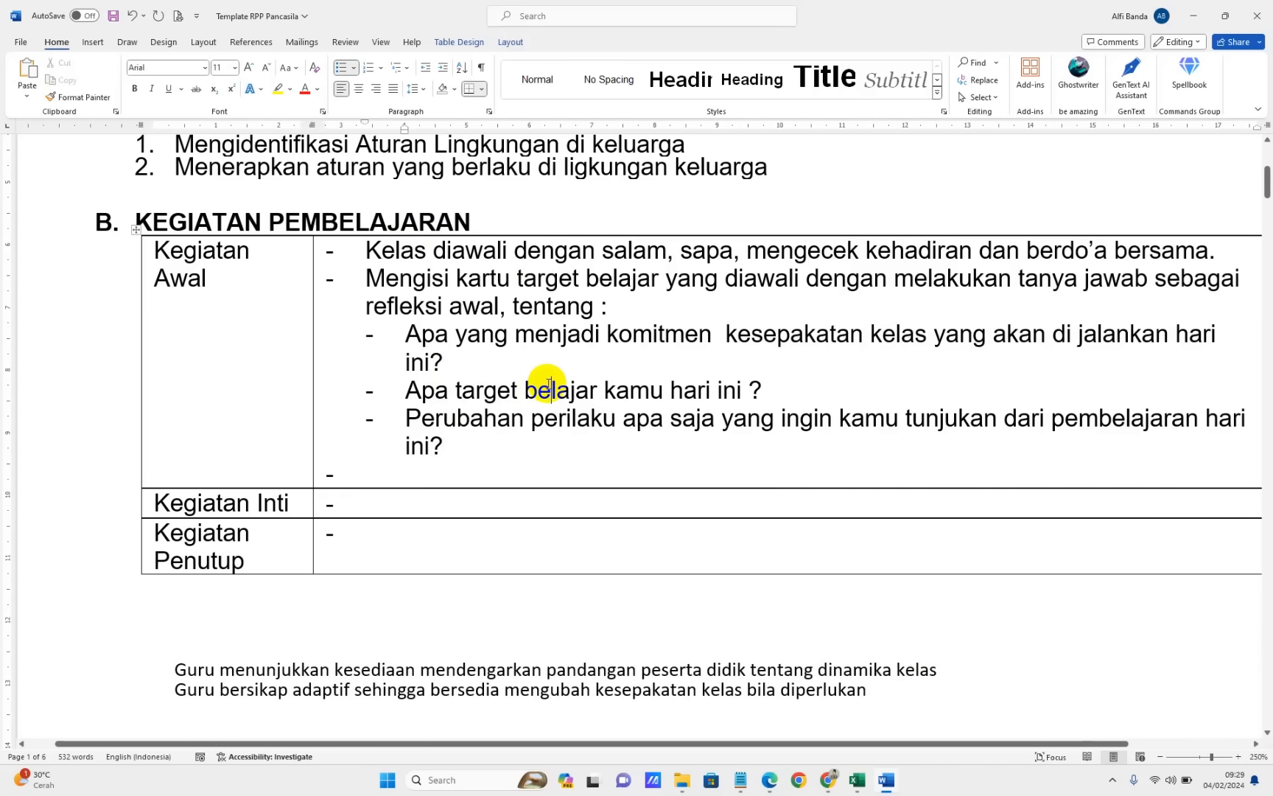
Fill the empty Kegiatan Awal item with "Apresepsi : Bermain permainan mencari pasangan teman melalui peraturan yang disepakati."
click(346, 479)
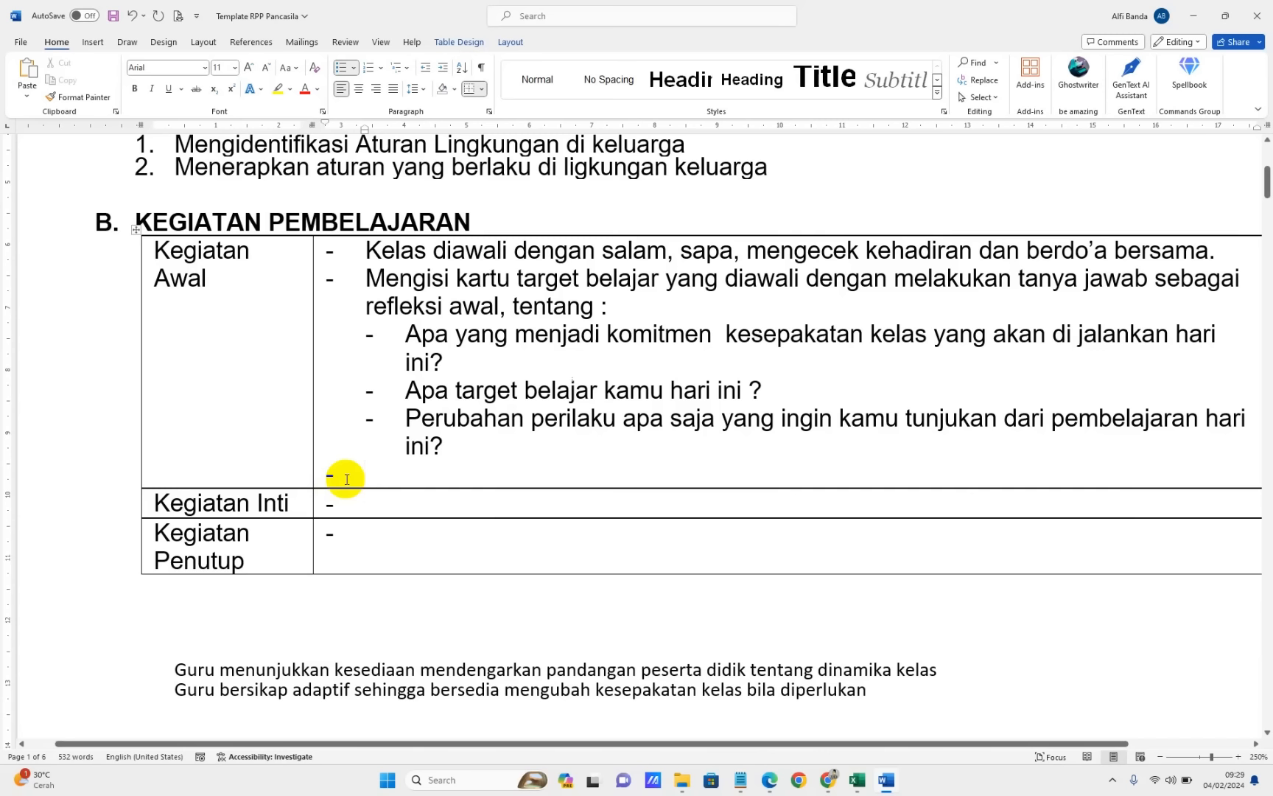
text(Ap)
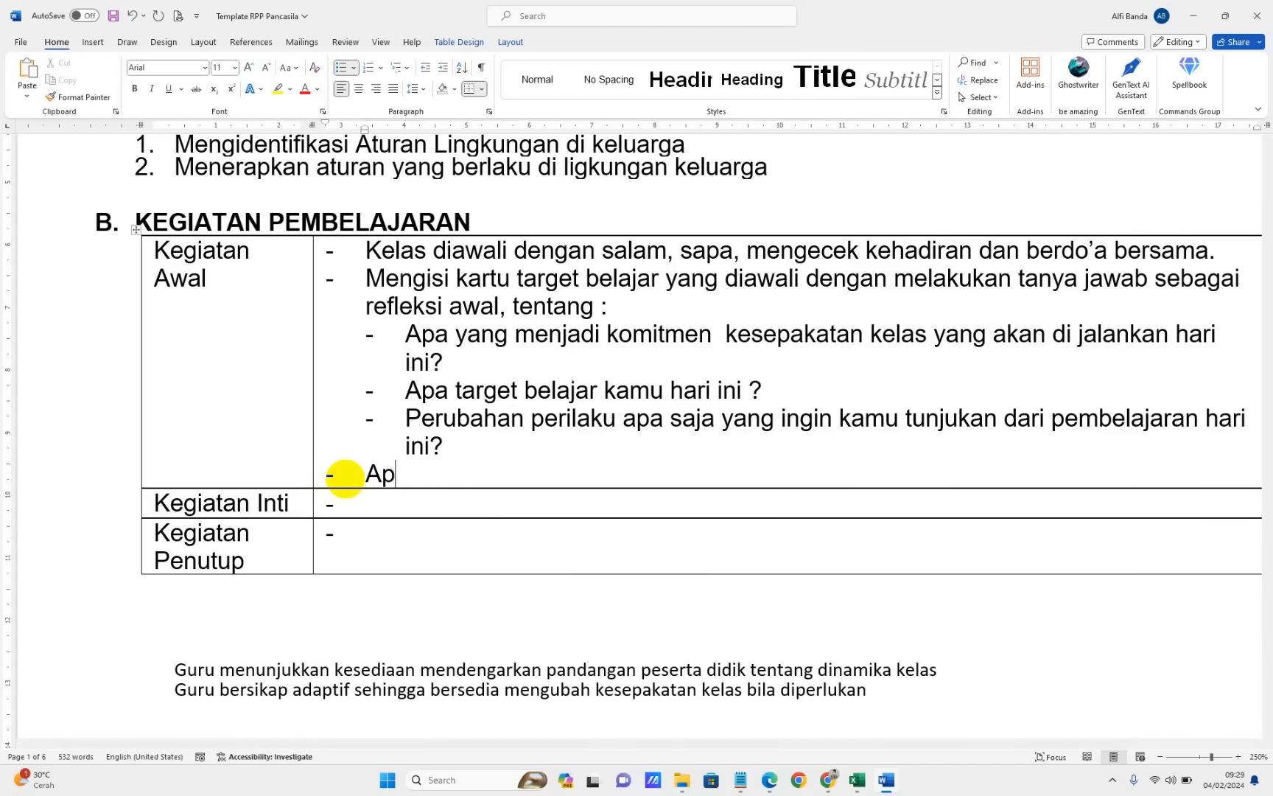
text(resepsi :)
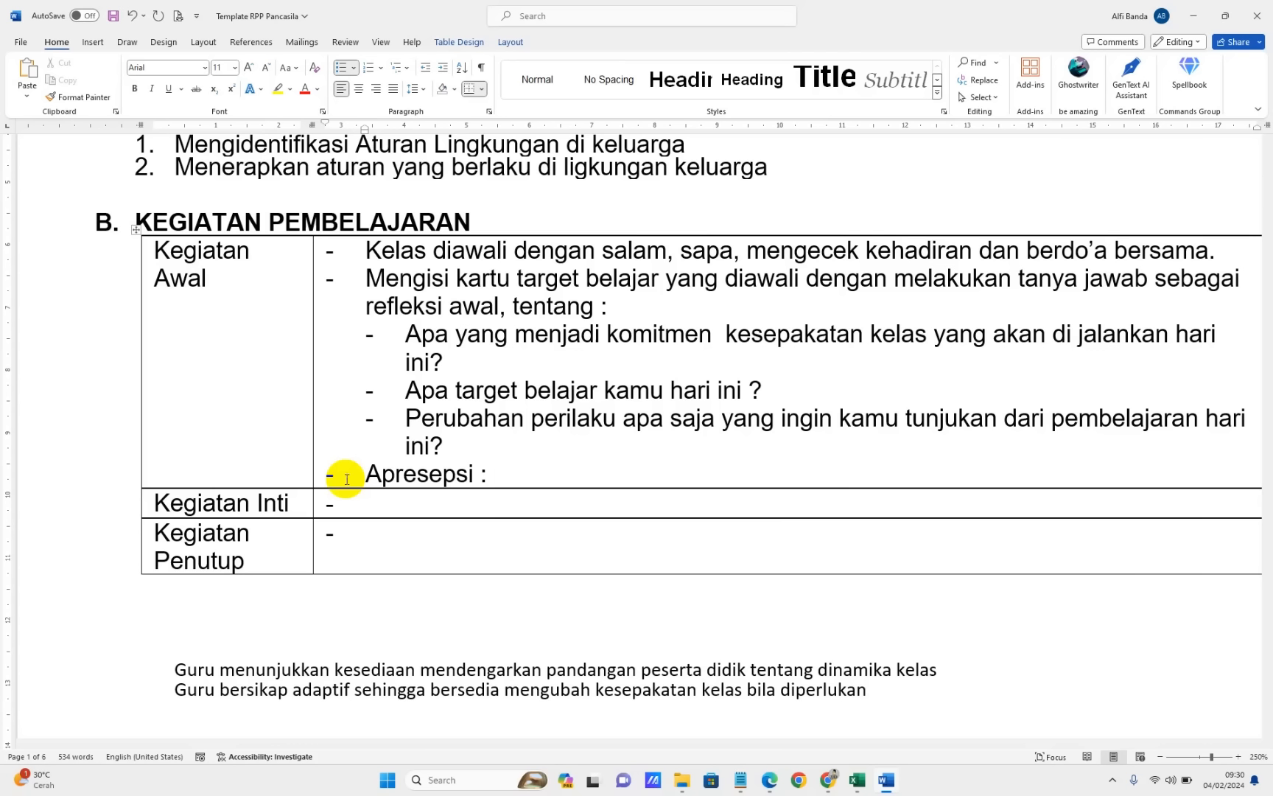
text(Bermain )
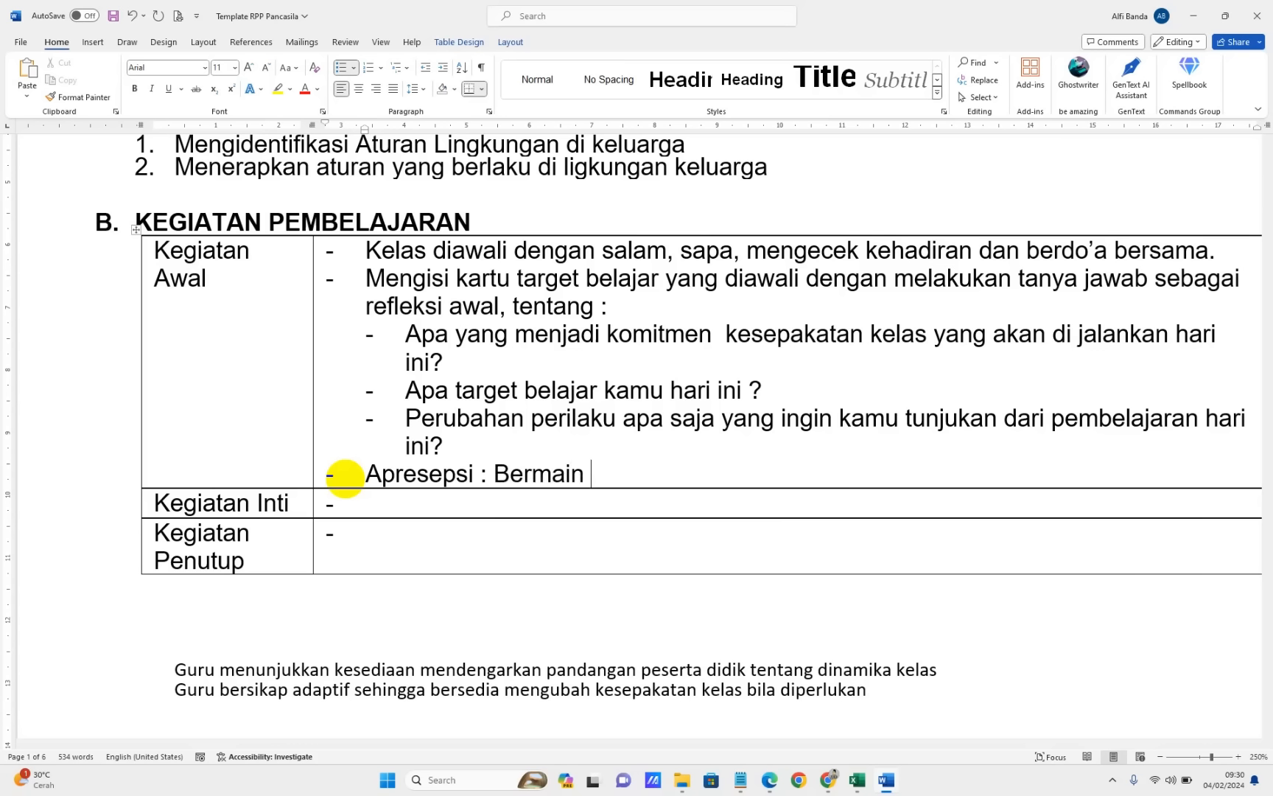
text(permainan mencari )
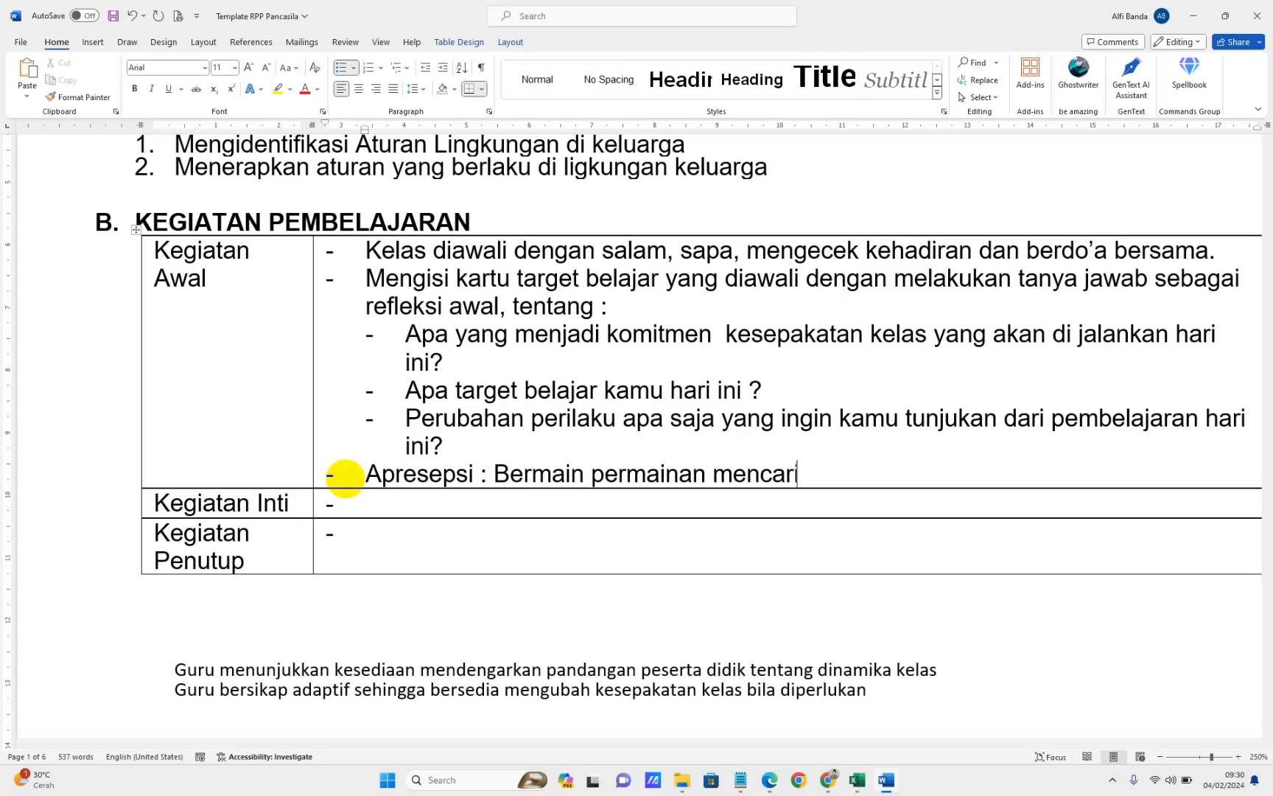
text(pasanga)
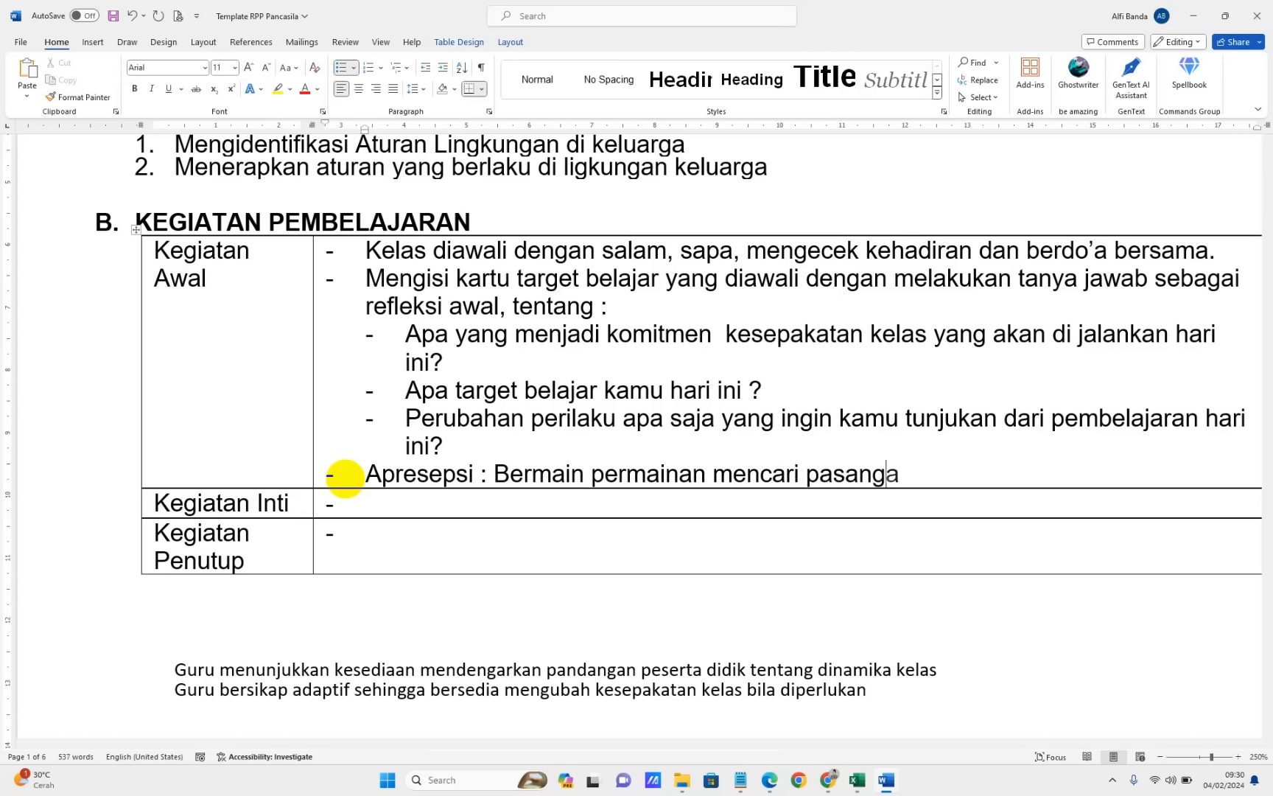
text(n teman )
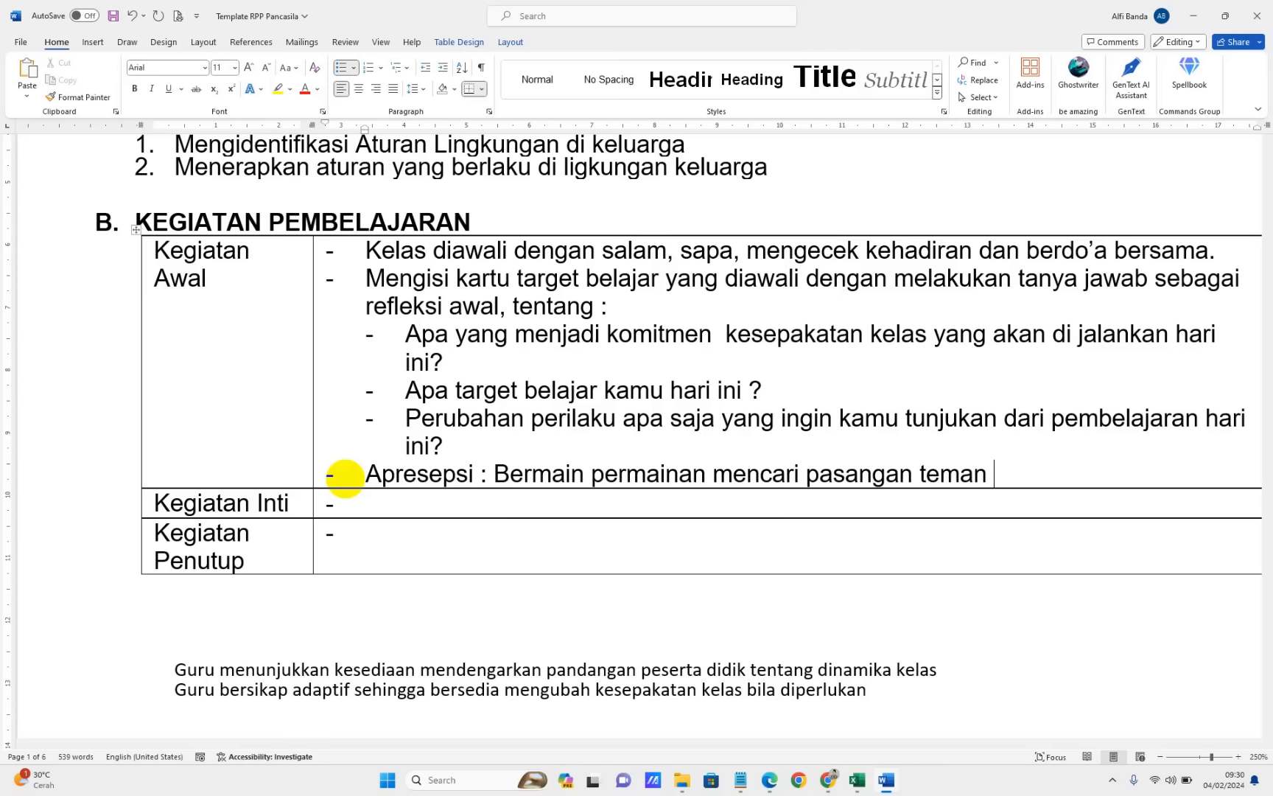
text(melalui )
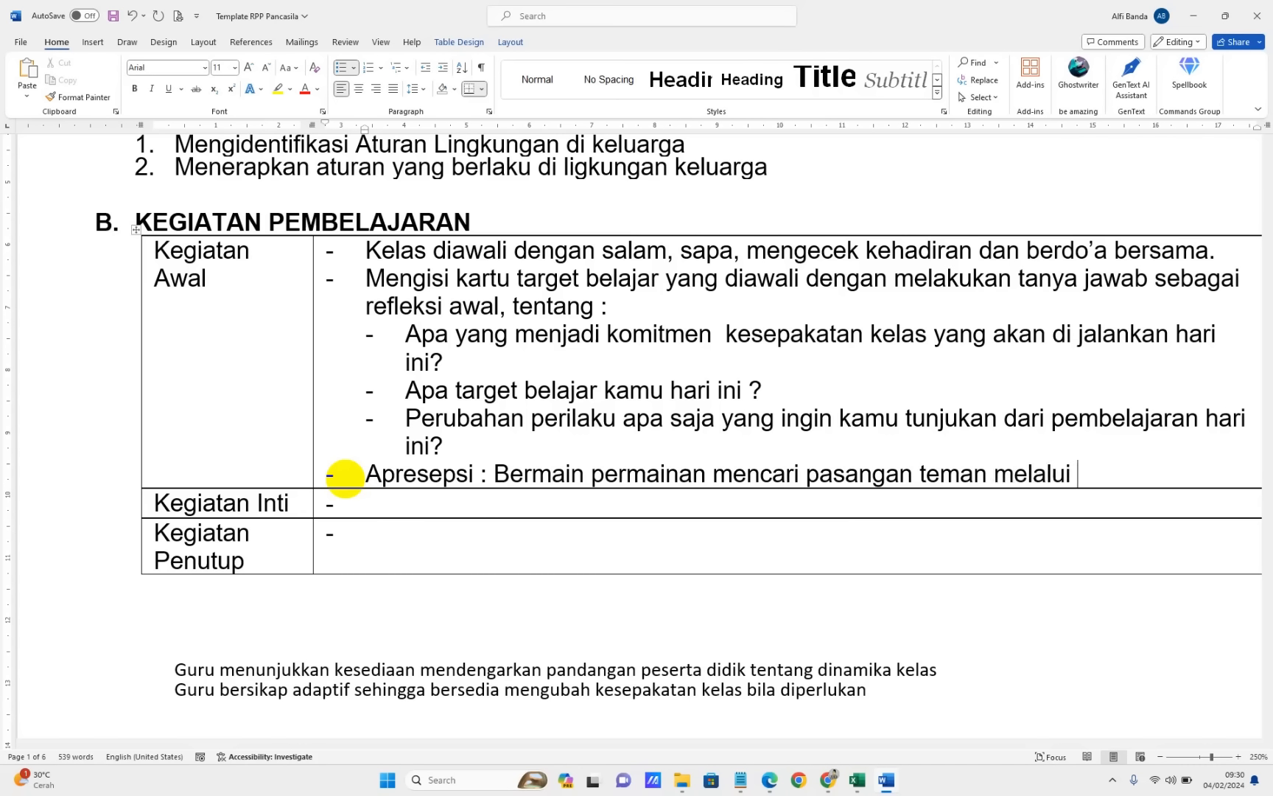
text(peraturan )
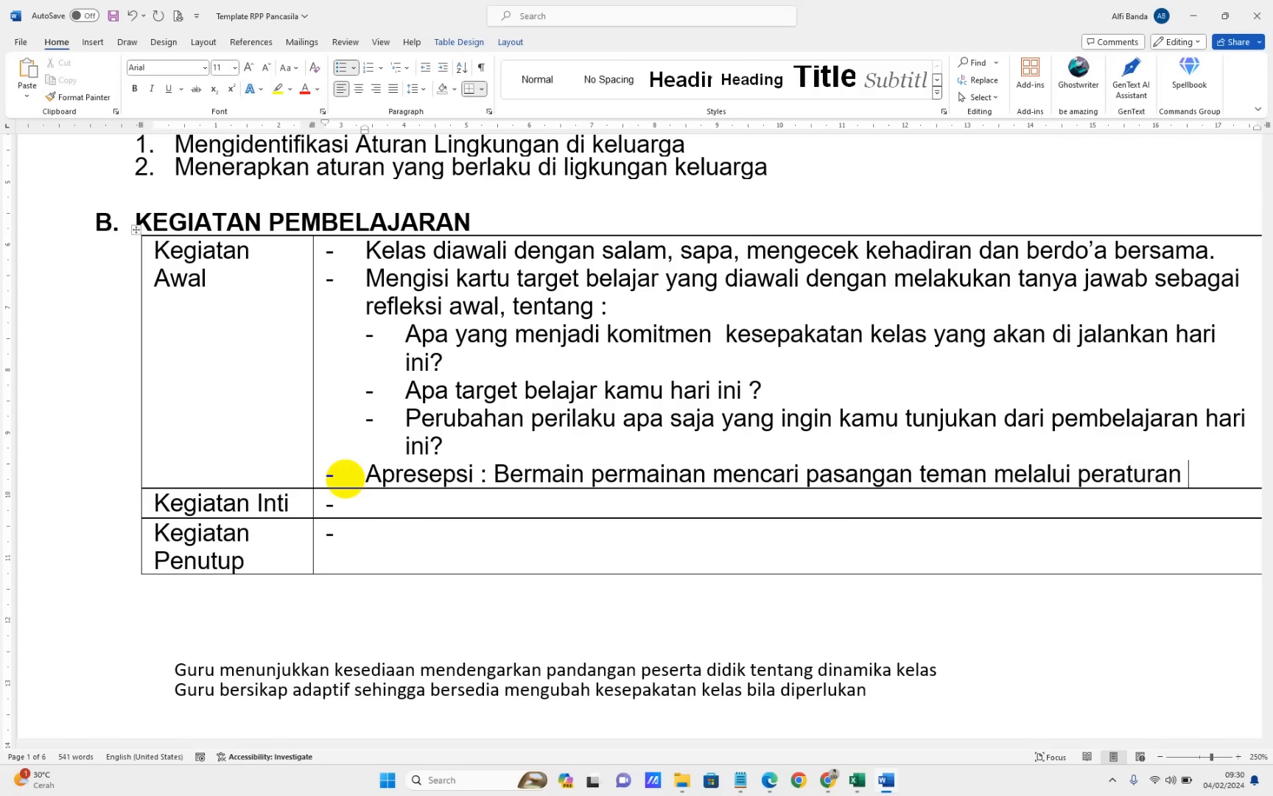
text(yang disepakati)
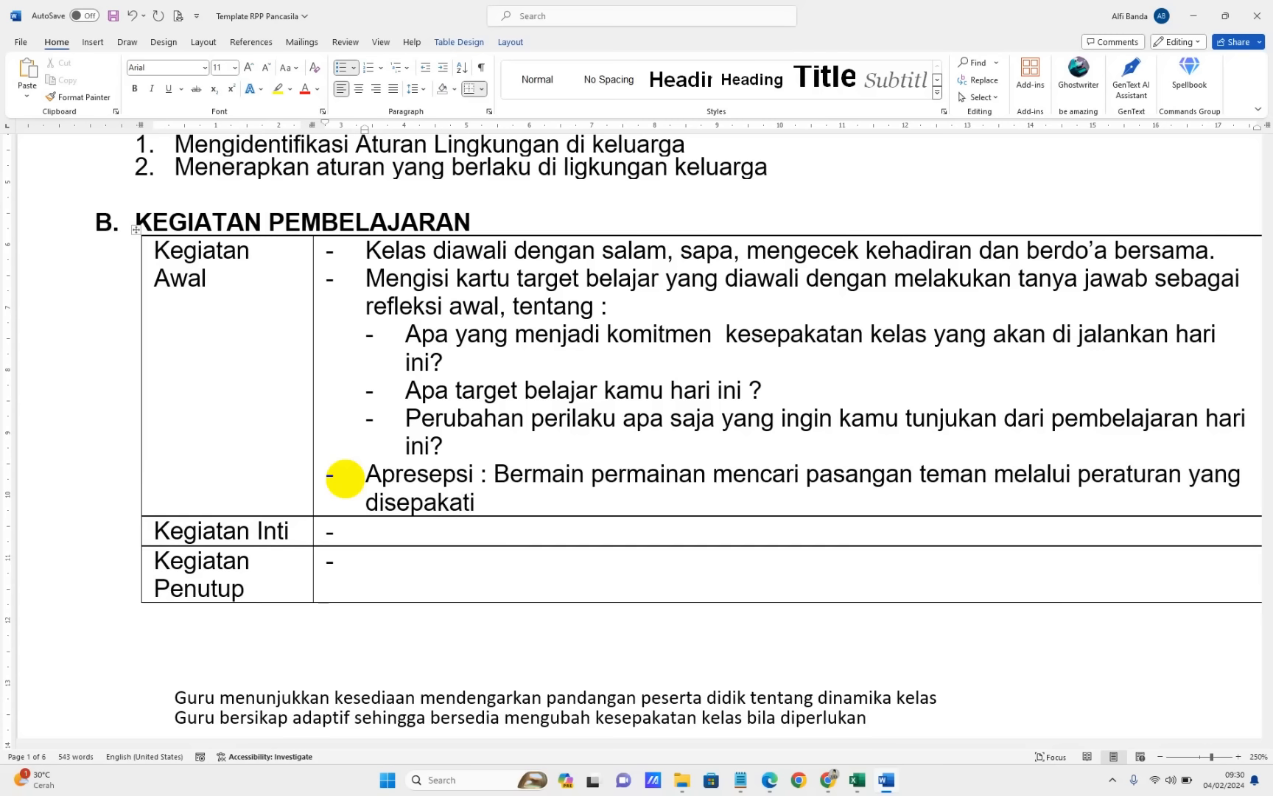
text(.)
Add a Kegiatan Awal item reading "Menyampaikan tujuan pembelajaran yang hendak dicapai."
key(Return)
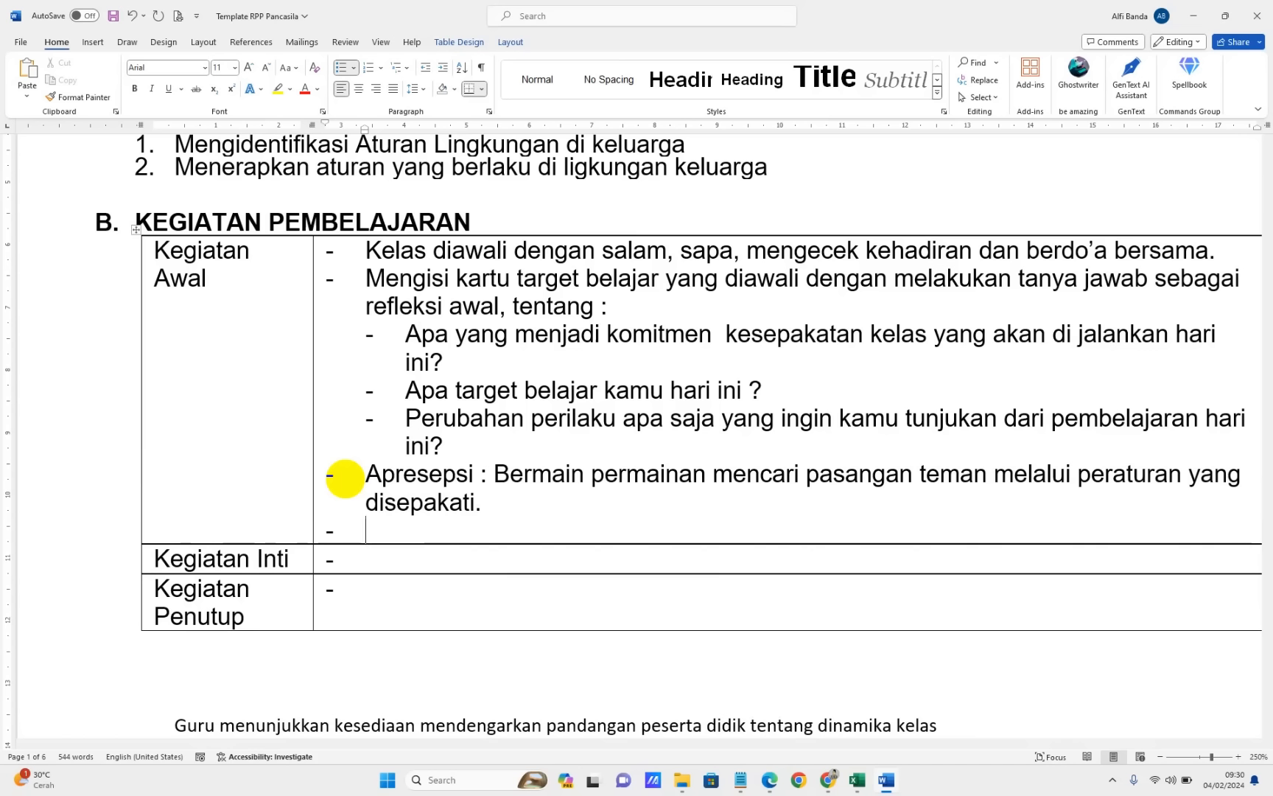
text(Menyampaikan tujua)
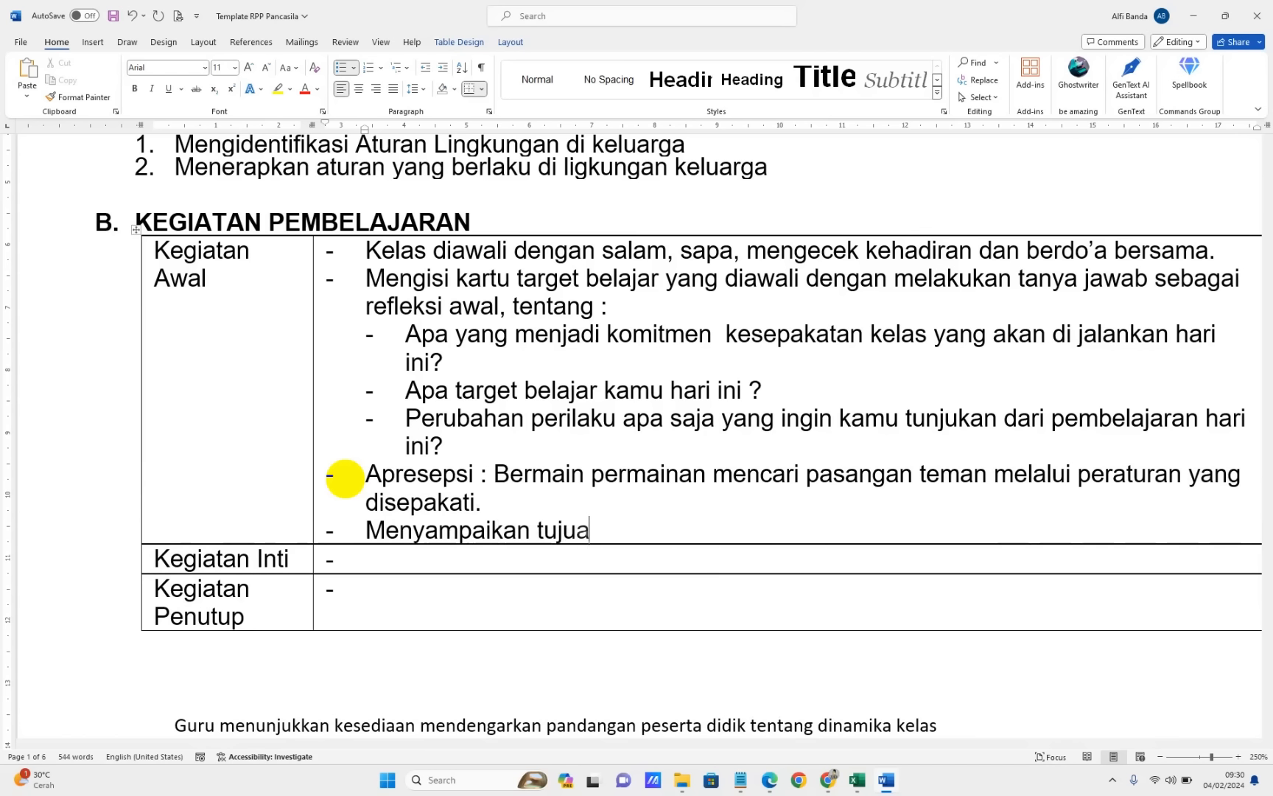
text(n pembel)
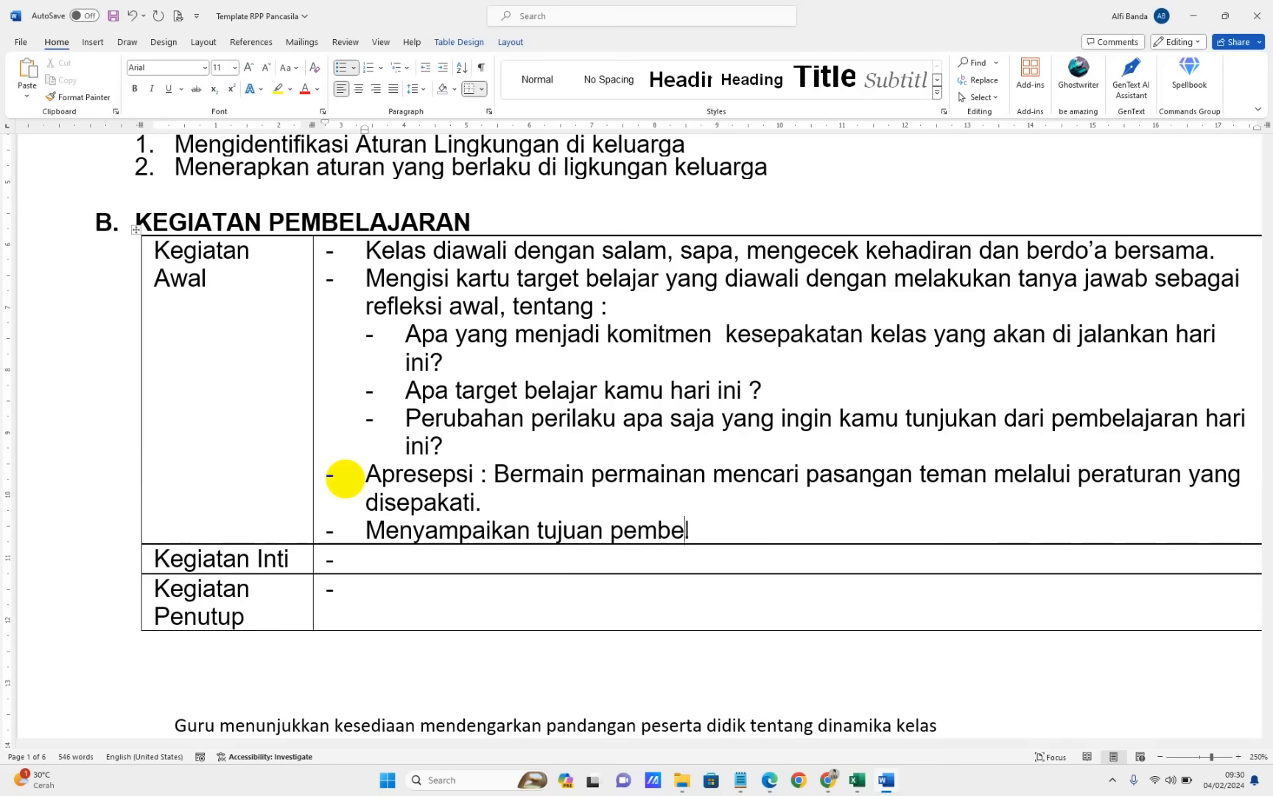
text(ajaran yan)
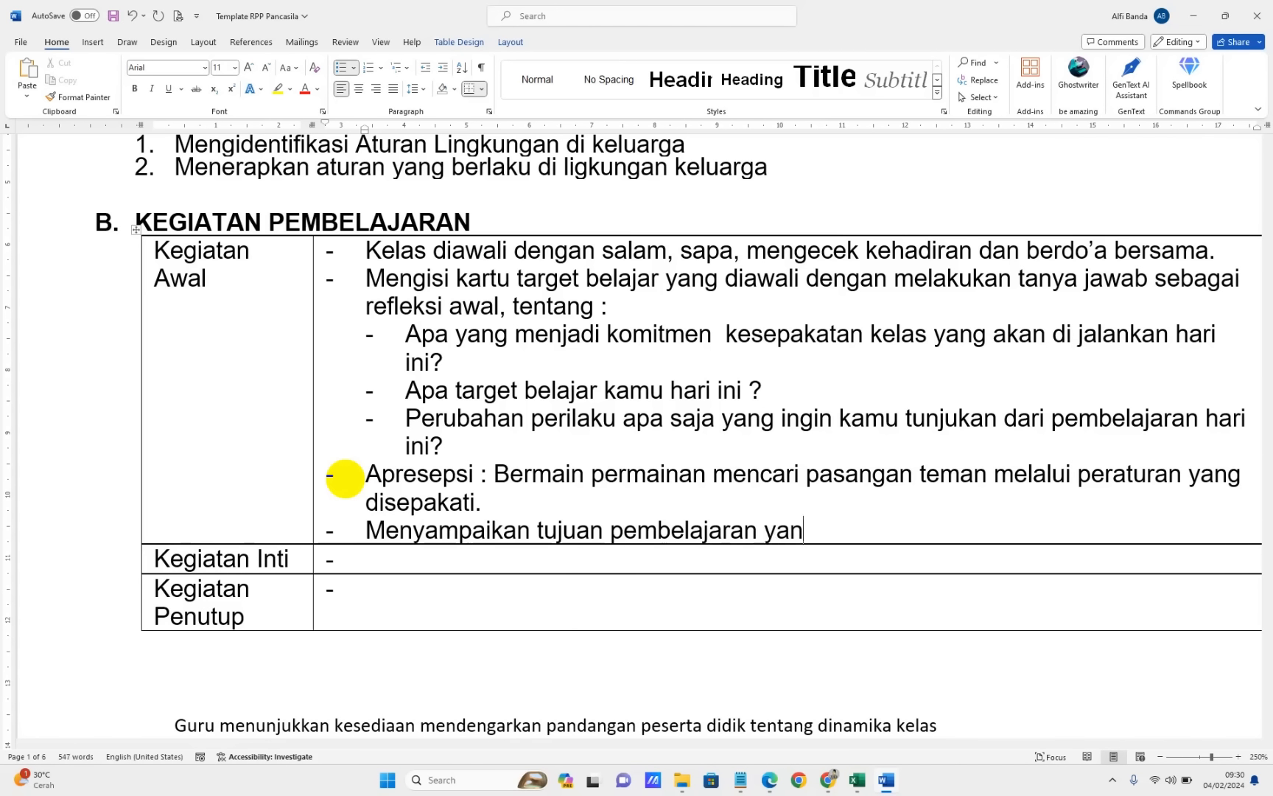
text(g hendak di)
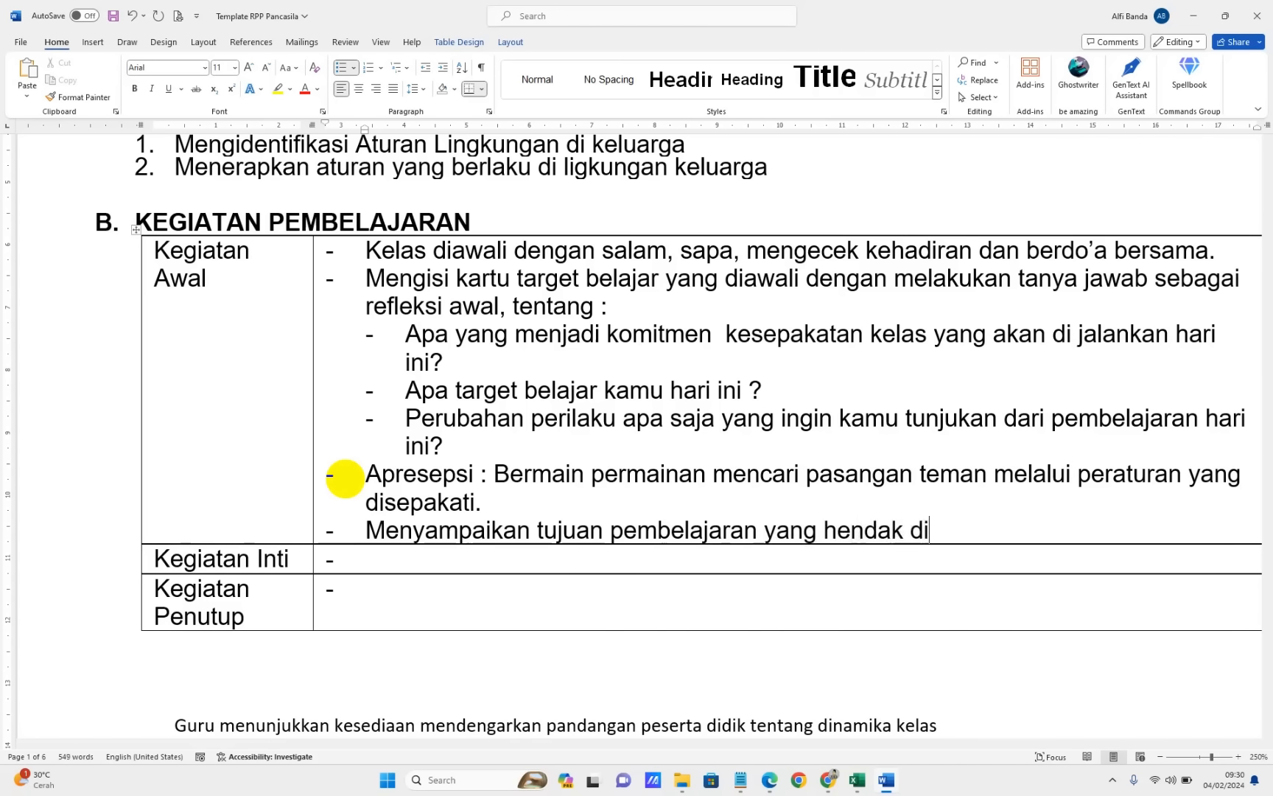
text(capai.)
Review the Kegiatan Awal items, the remaining teacher behaviours below the table and the two Tujuan Pembelajaran as the basis for Kegiatan Inti
scroll(346, 441, down, 3)
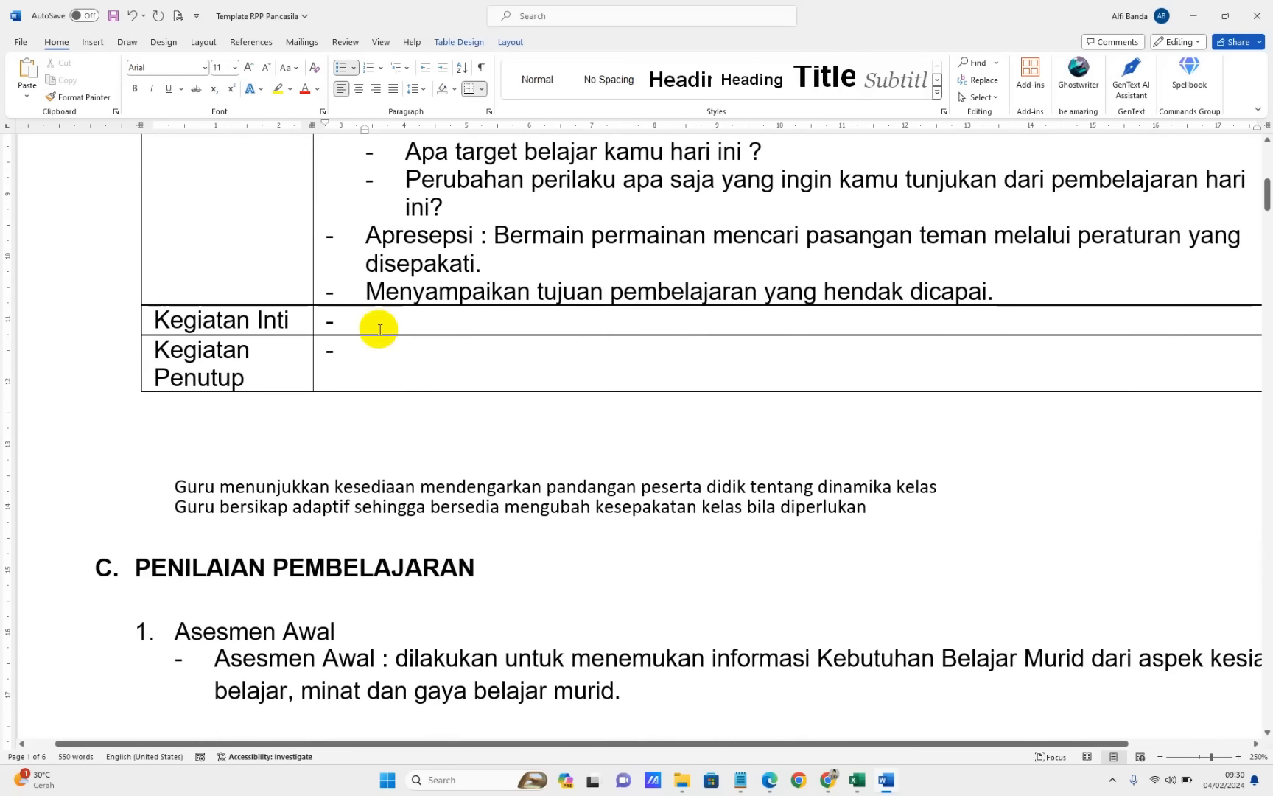
click(380, 329)
scroll(375, 324, up, 3)
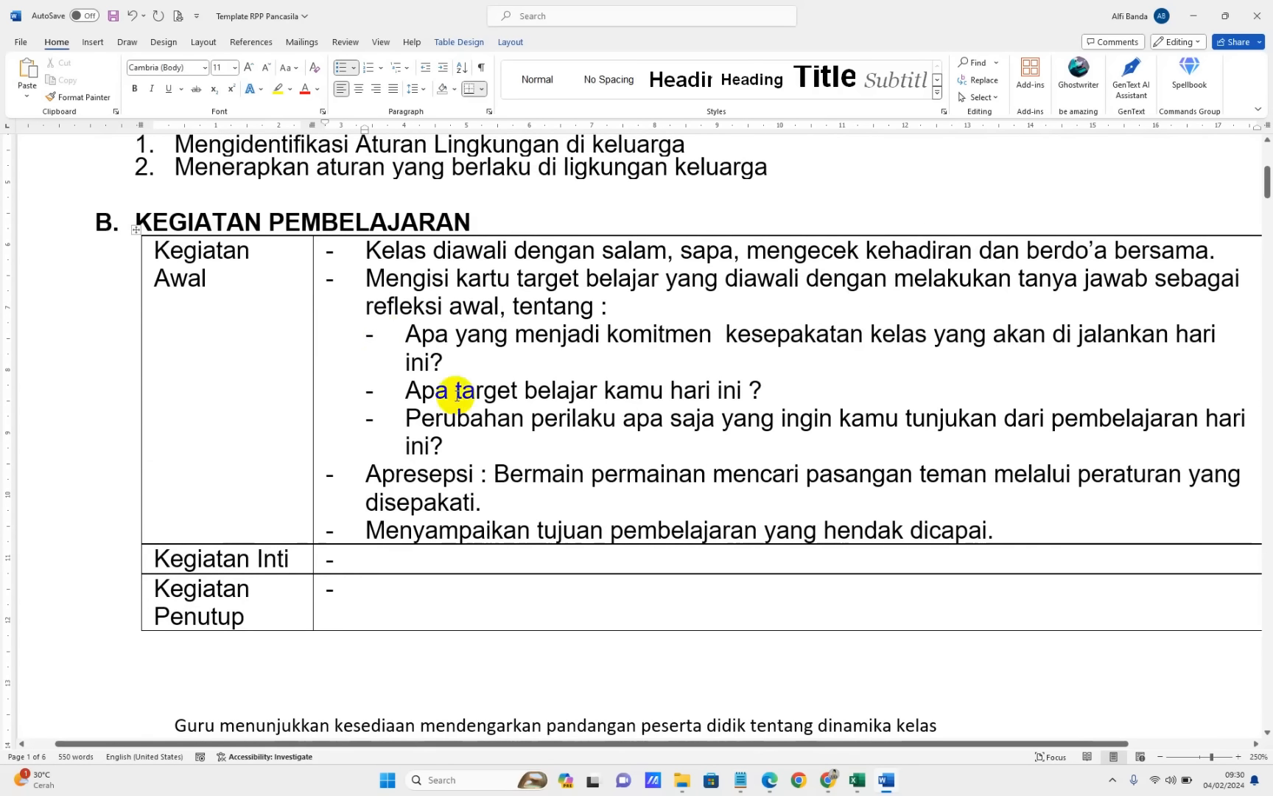
click(225, 274)
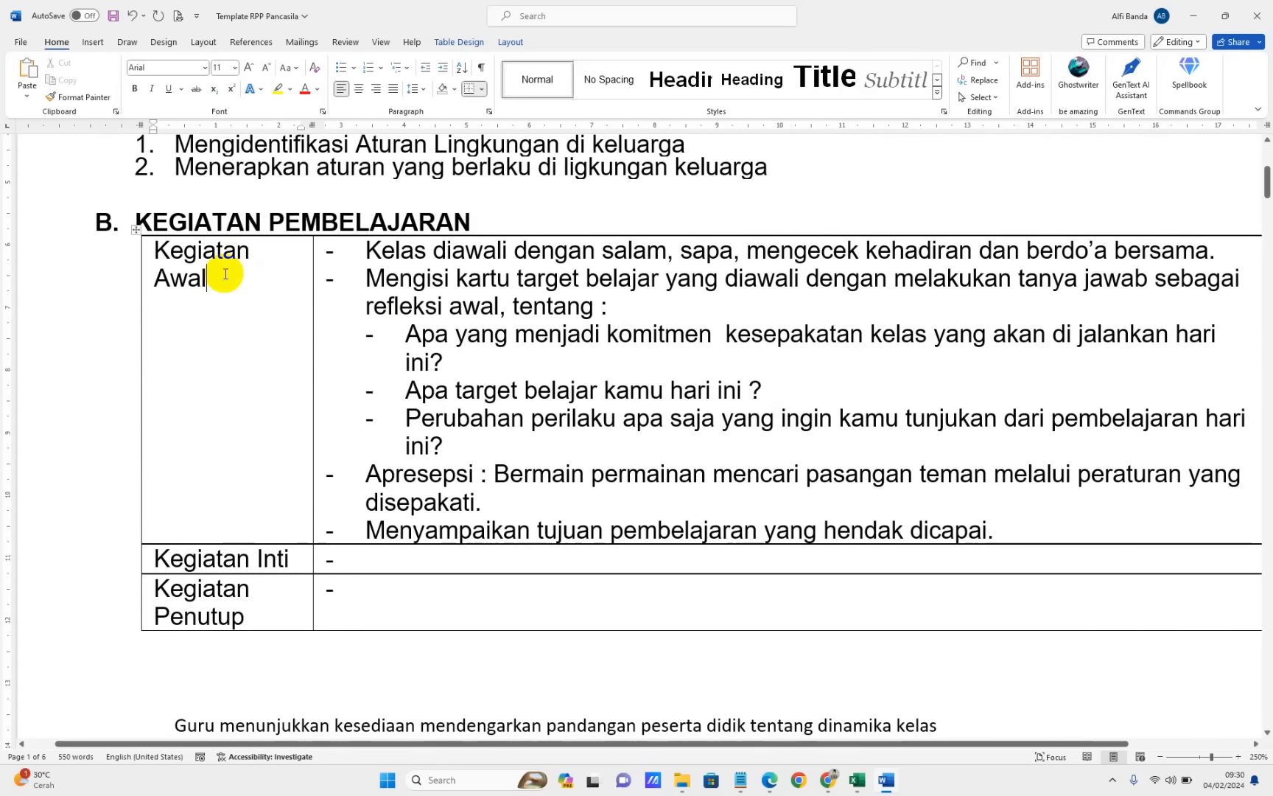
scroll(233, 488, down, 2)
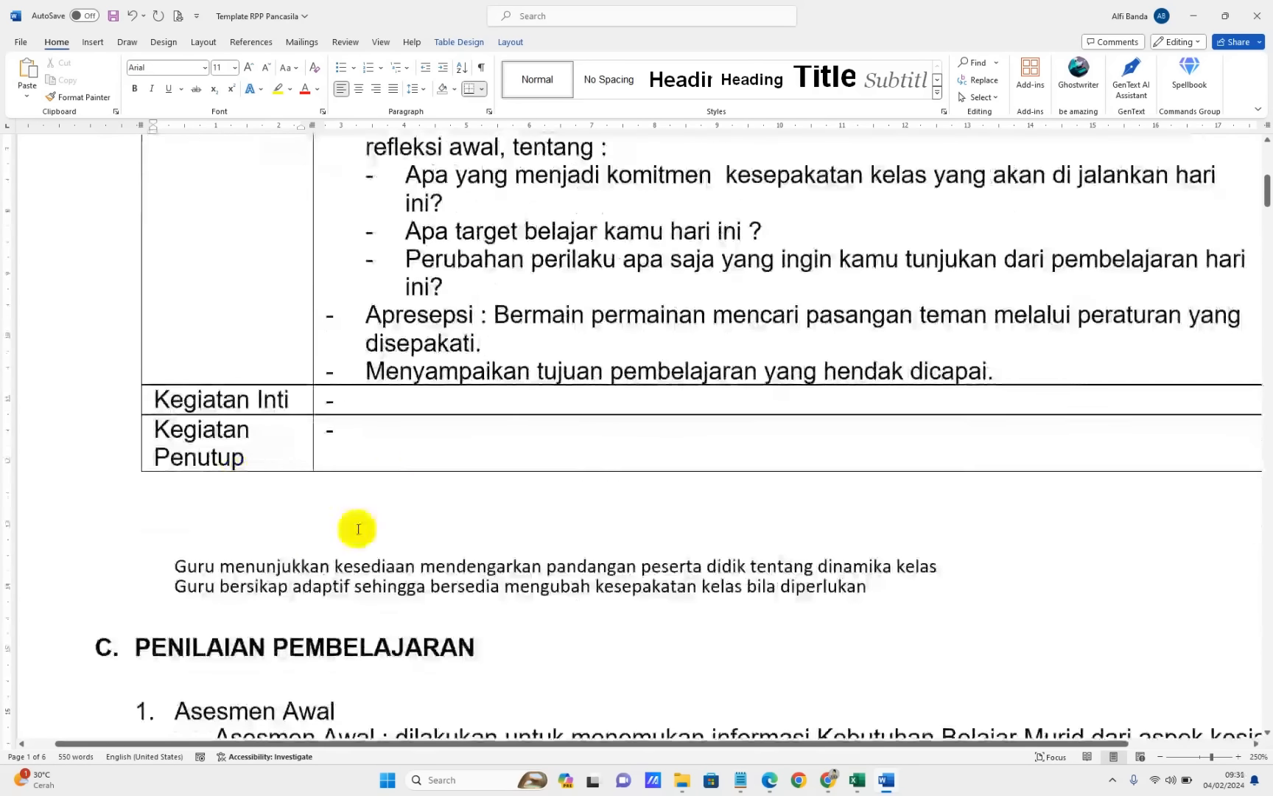
click(356, 402)
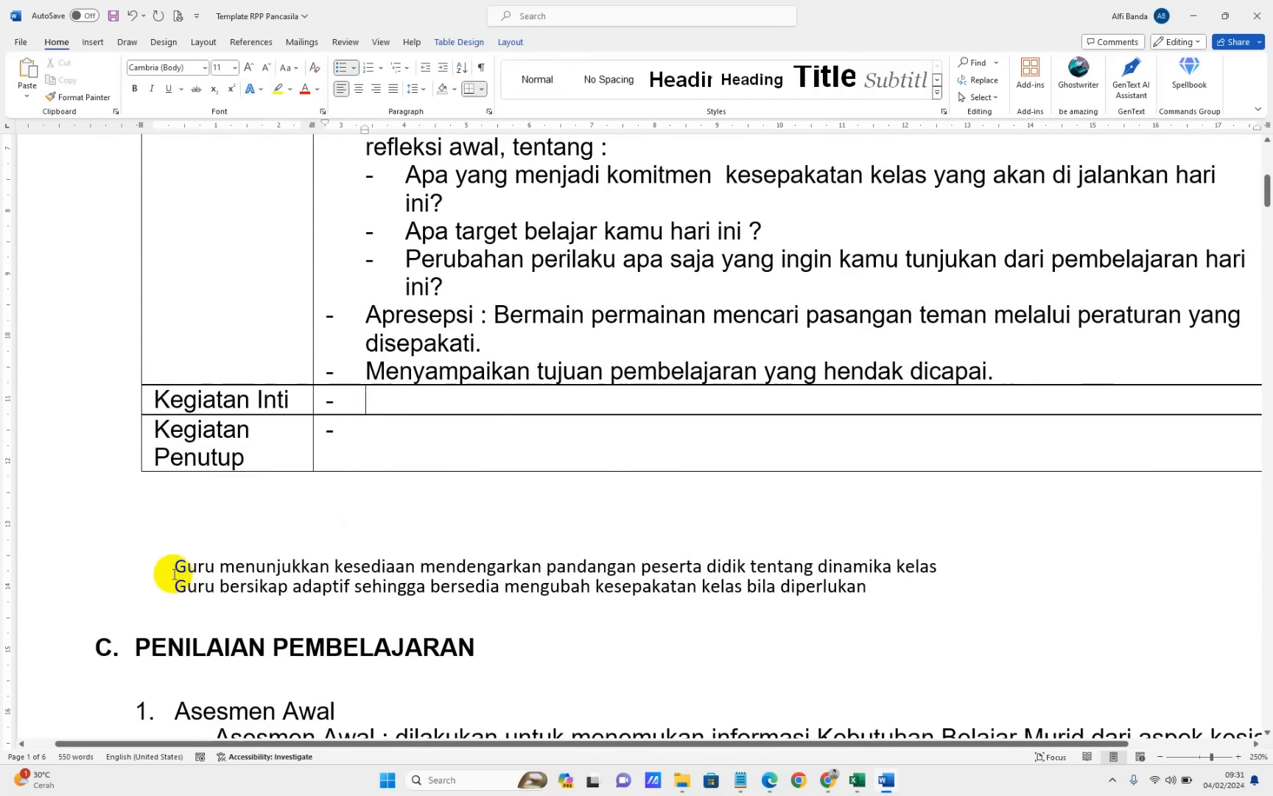
drag(174, 566, 841, 585)
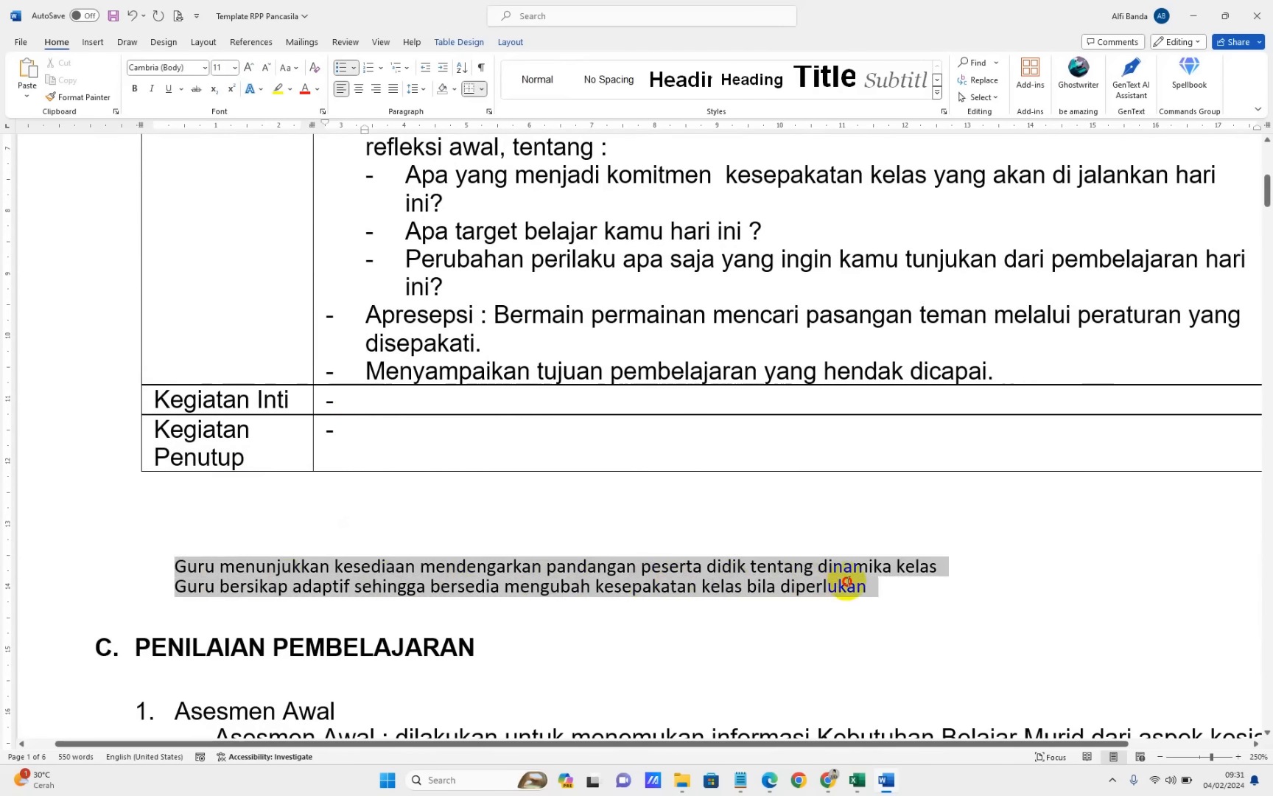
click(350, 400)
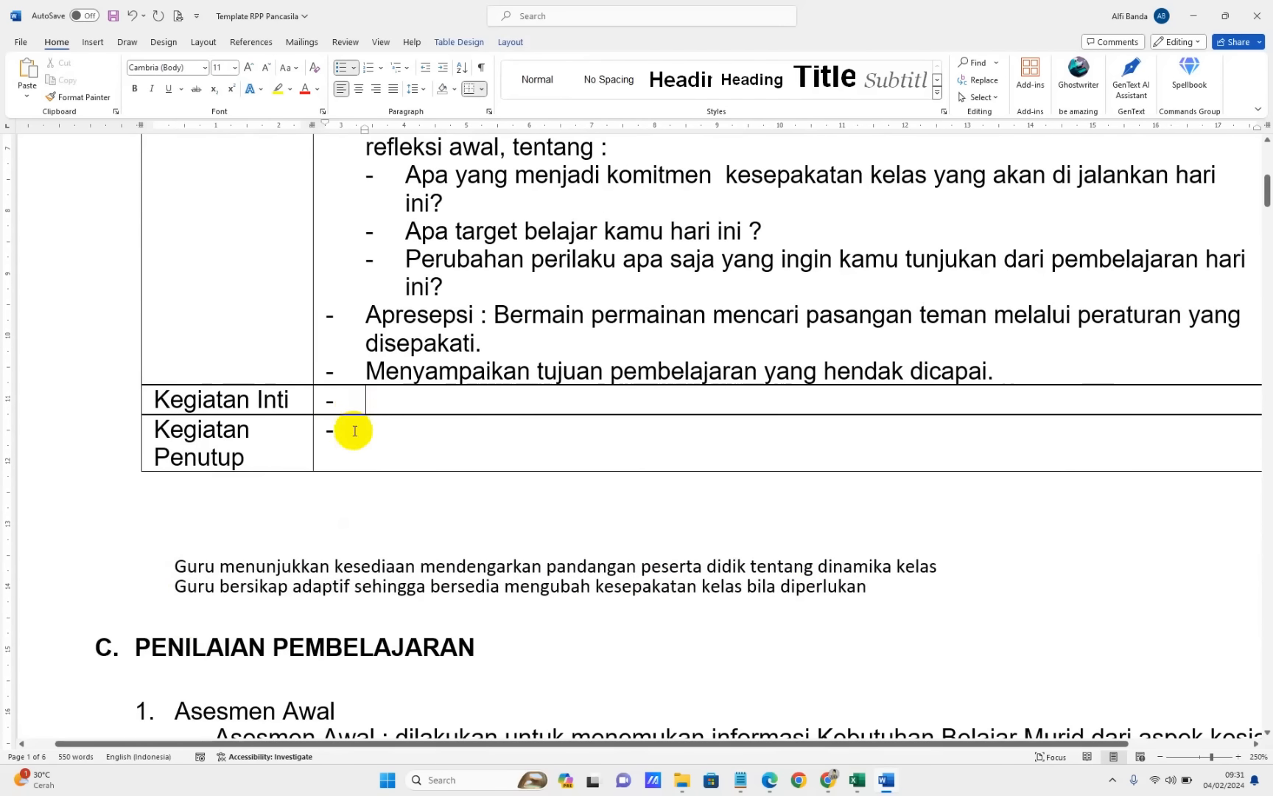
click(356, 436)
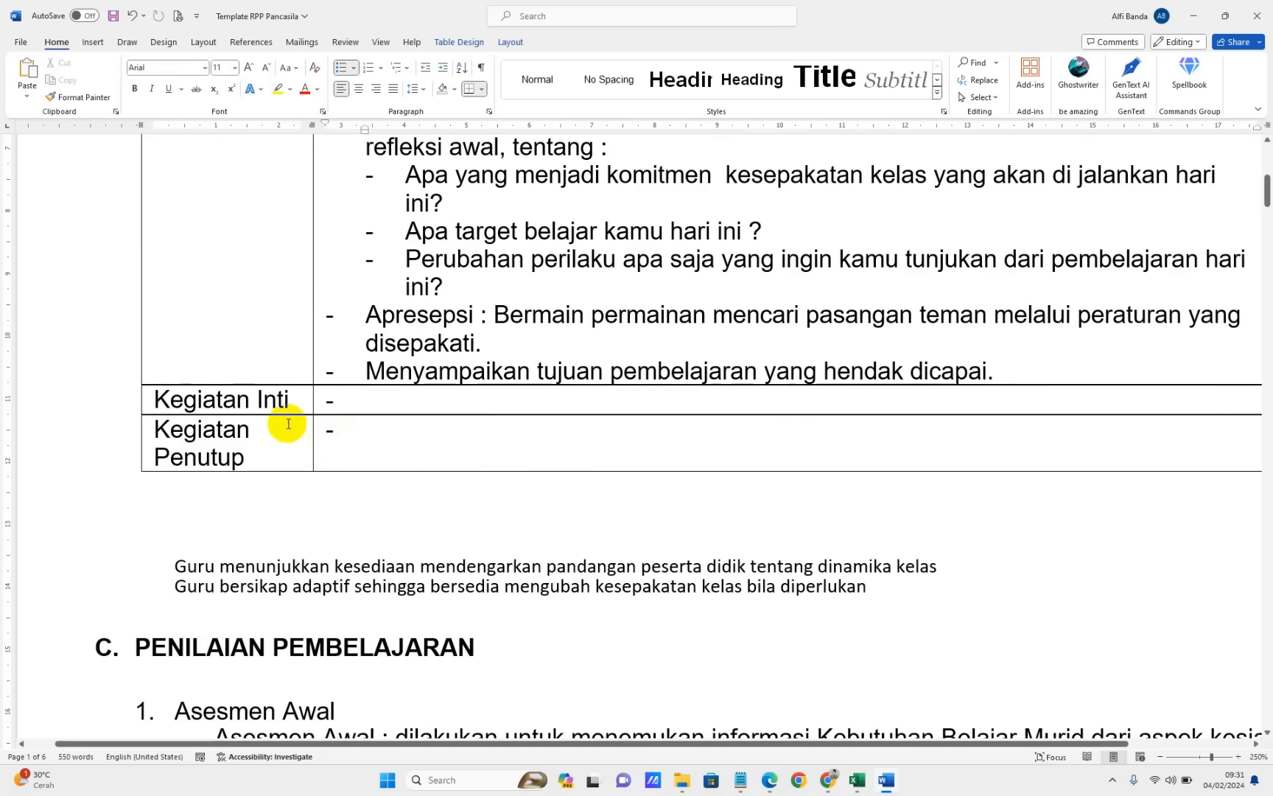
click(275, 398)
click(357, 398)
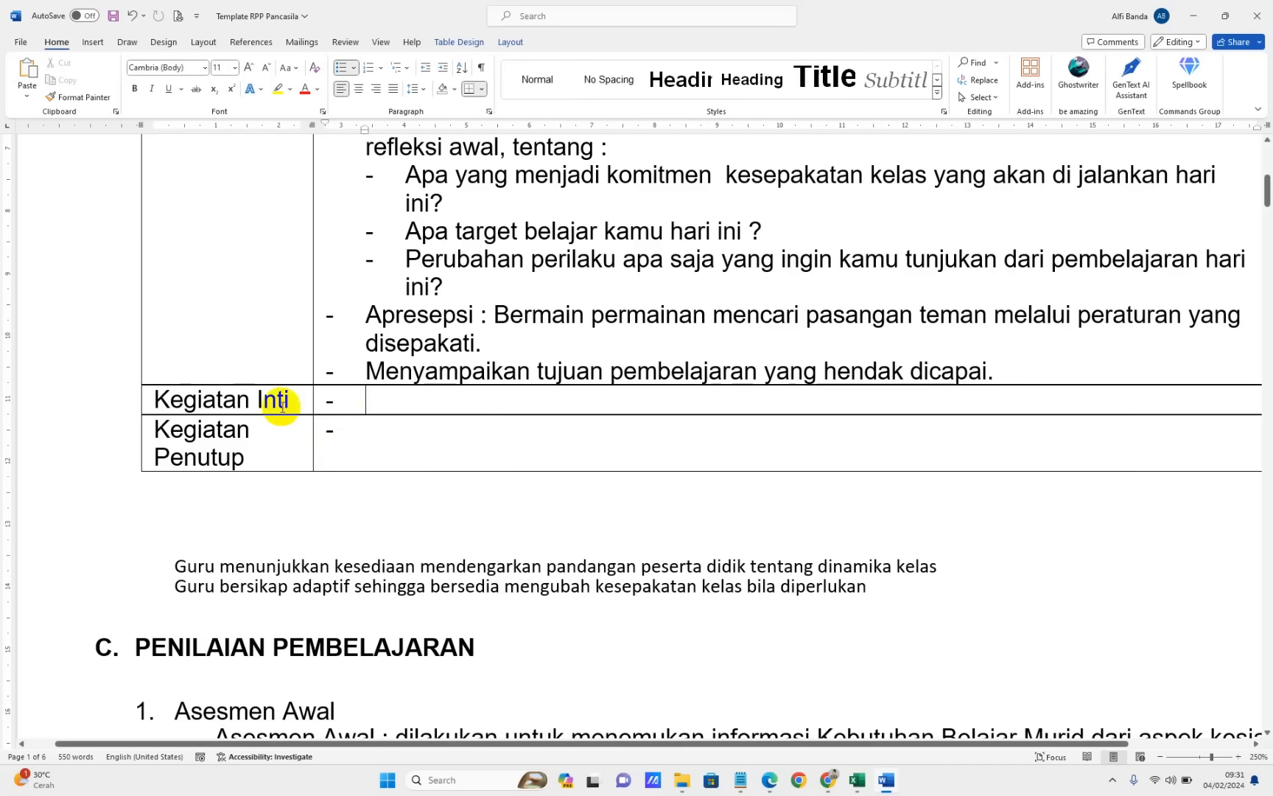
click(247, 399)
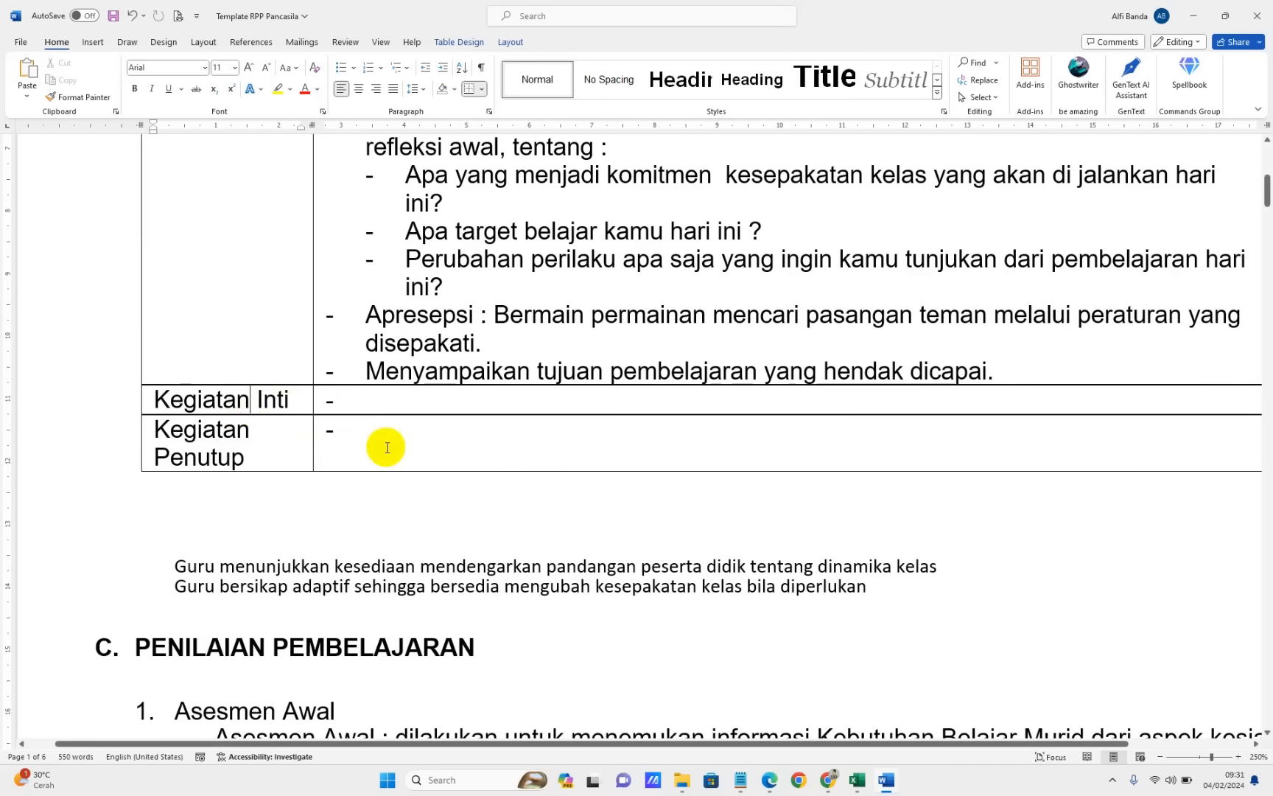
scroll(387, 445, up, 5)
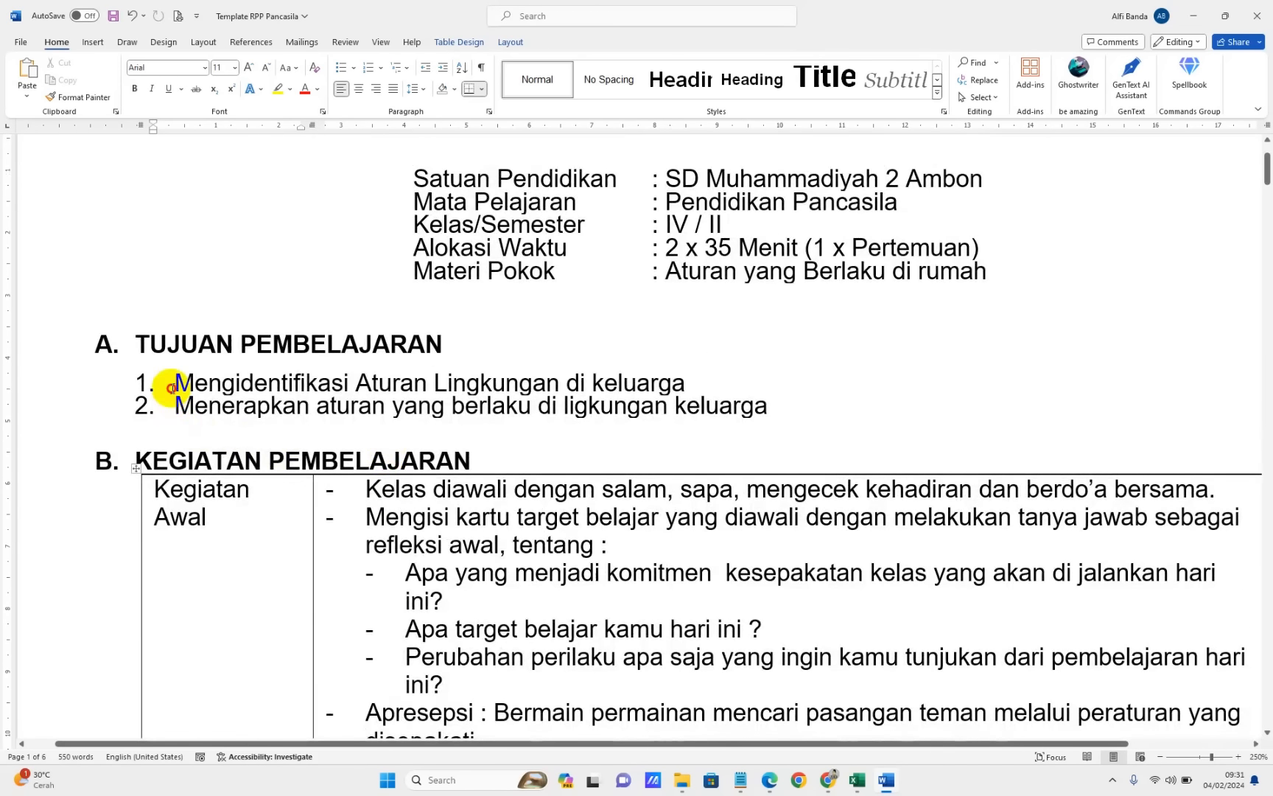
drag(173, 382, 745, 406)
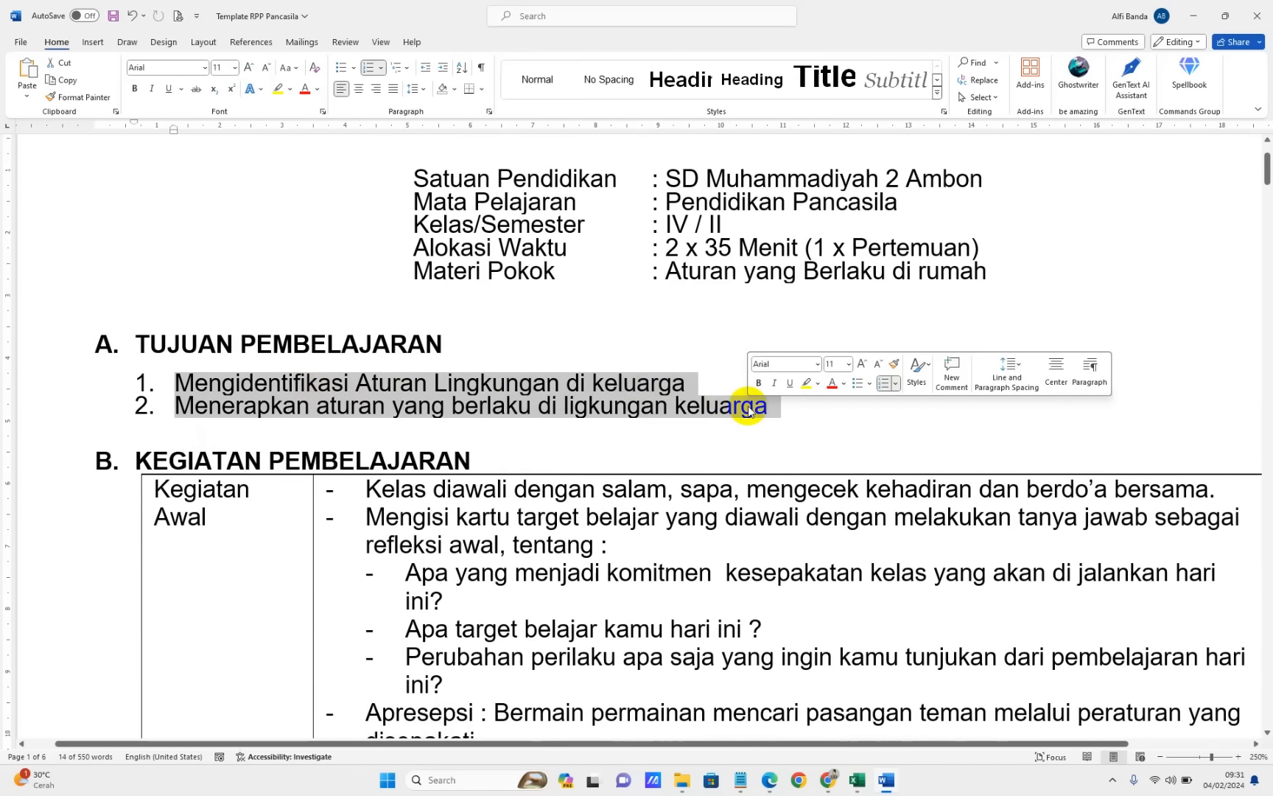
Paste the prepared activities into the Kegiatan Inti row, including Brainstorming dan Diskusi, Eksplorasi di Kelas, Kegiatan Kelompok, and Kolaborasi dan Presentasi
scroll(545, 487, down, 4)
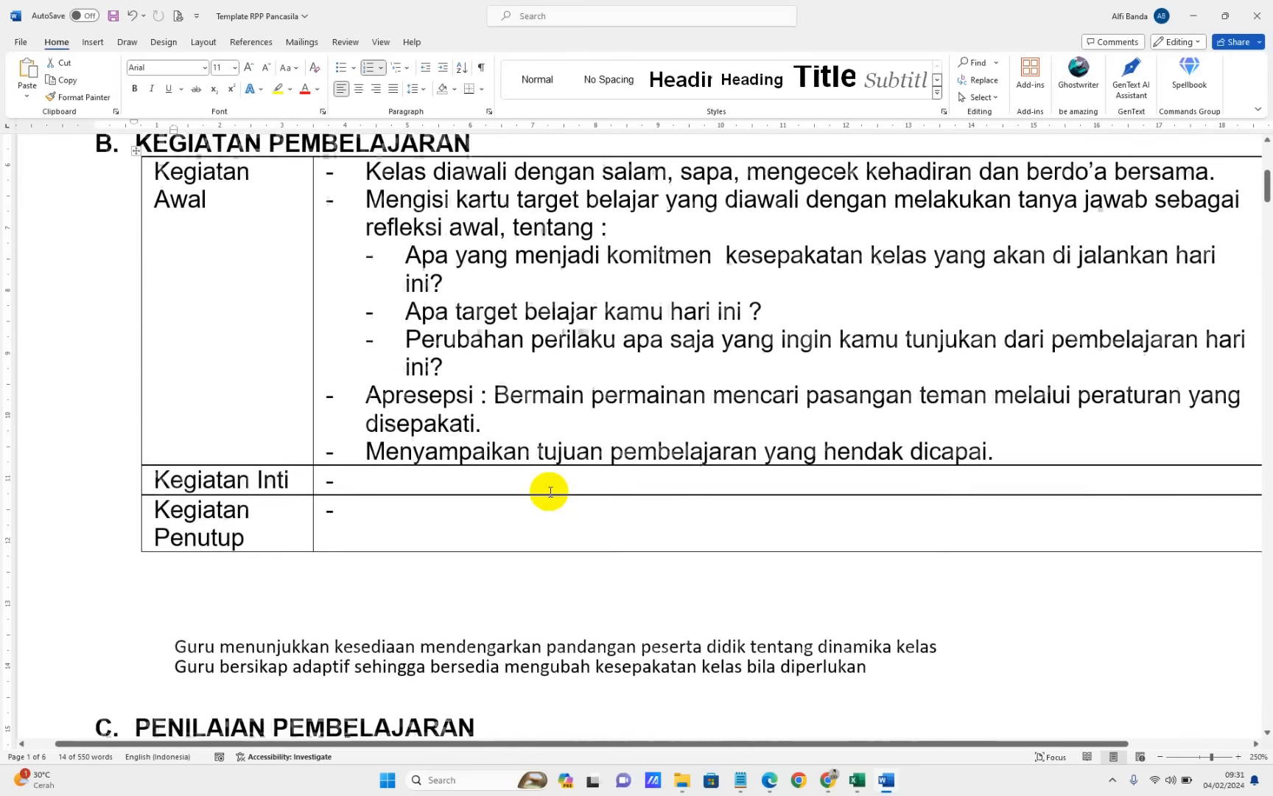
click(549, 492)
key(ctrl+v)
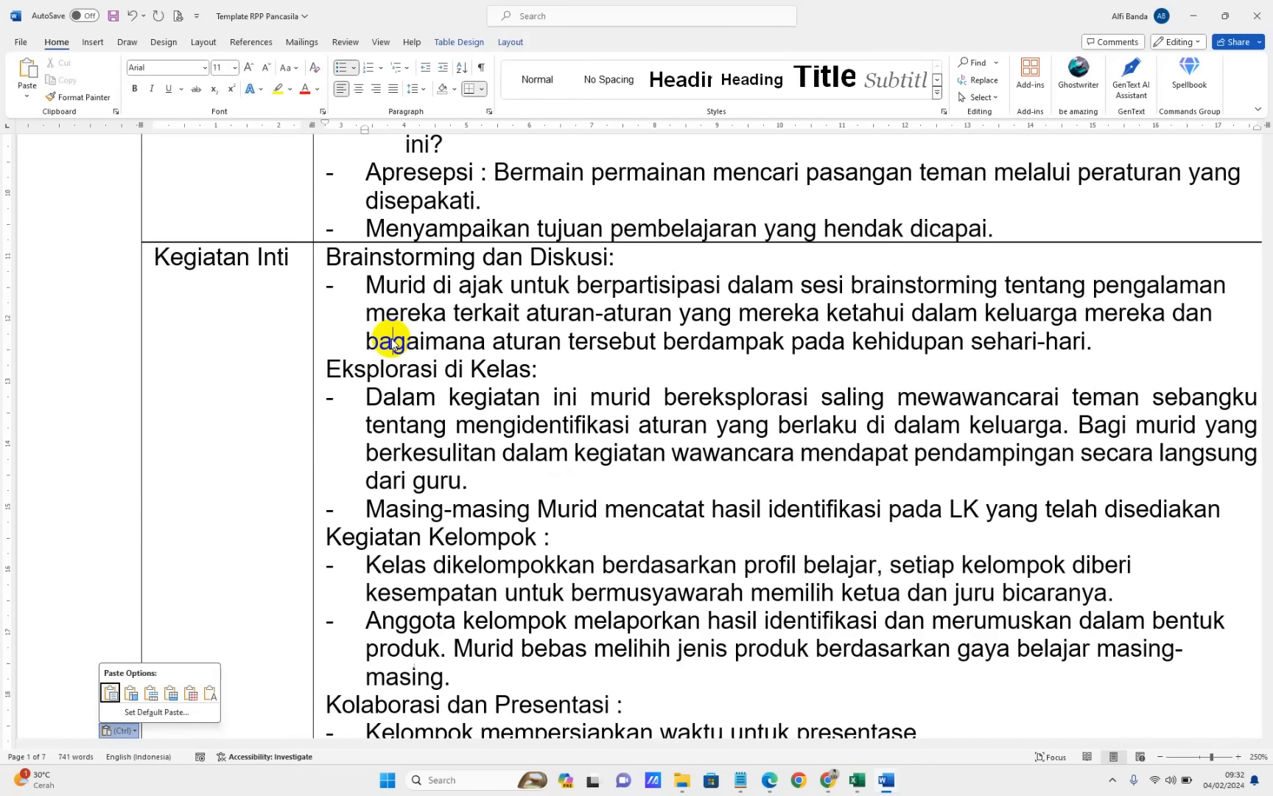
Read through the lesson plan from its heading and objectives down to the pasted Kegiatan Inti activities
scroll(587, 418, up, 2)
scroll(491, 403, down, 2)
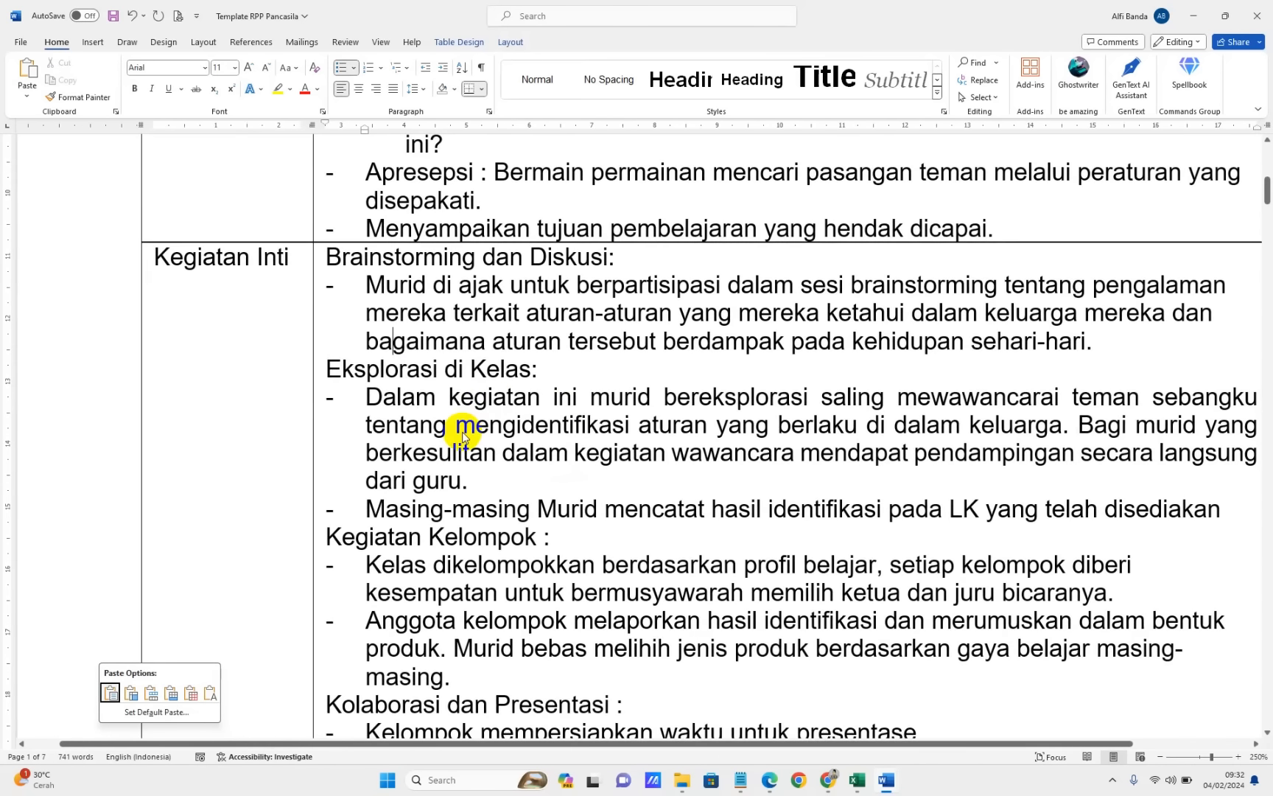
scroll(463, 436, up, 1)
scroll(462, 435, down, 2)
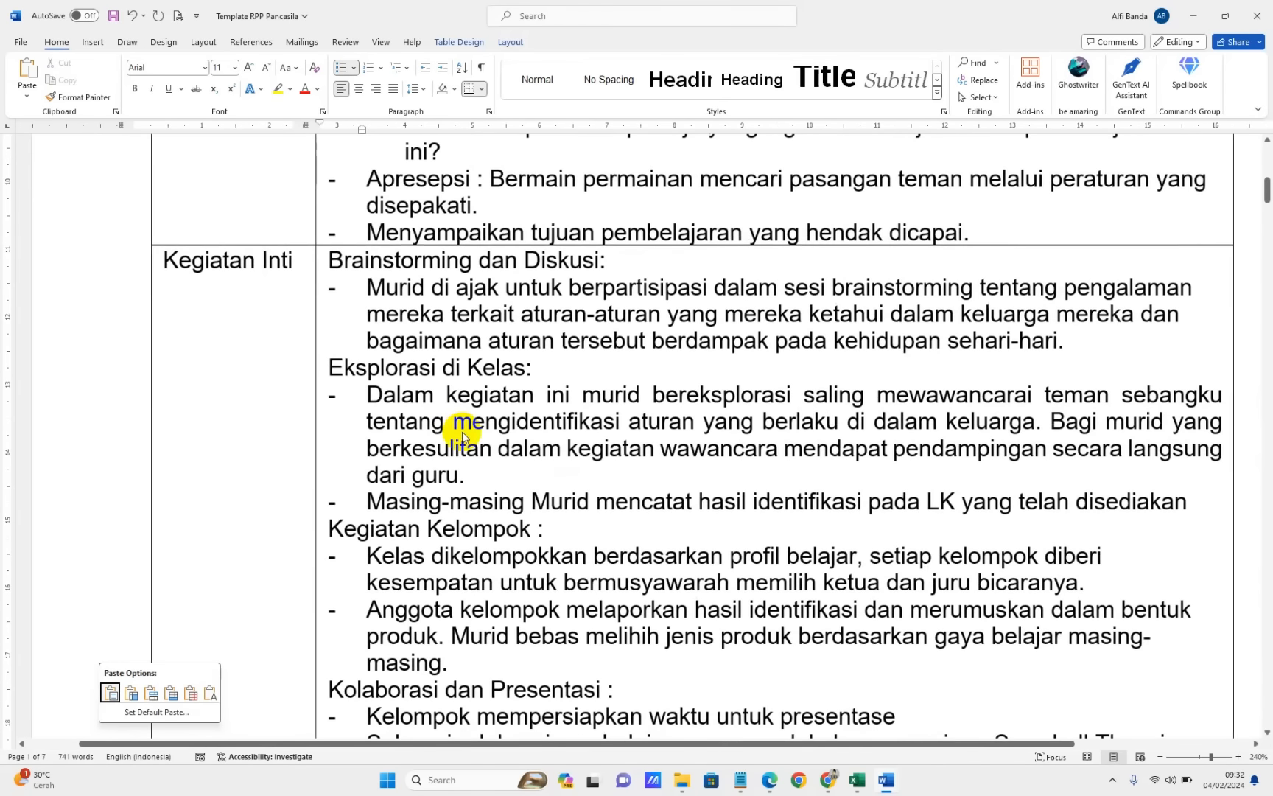
scroll(475, 393, up, 6)
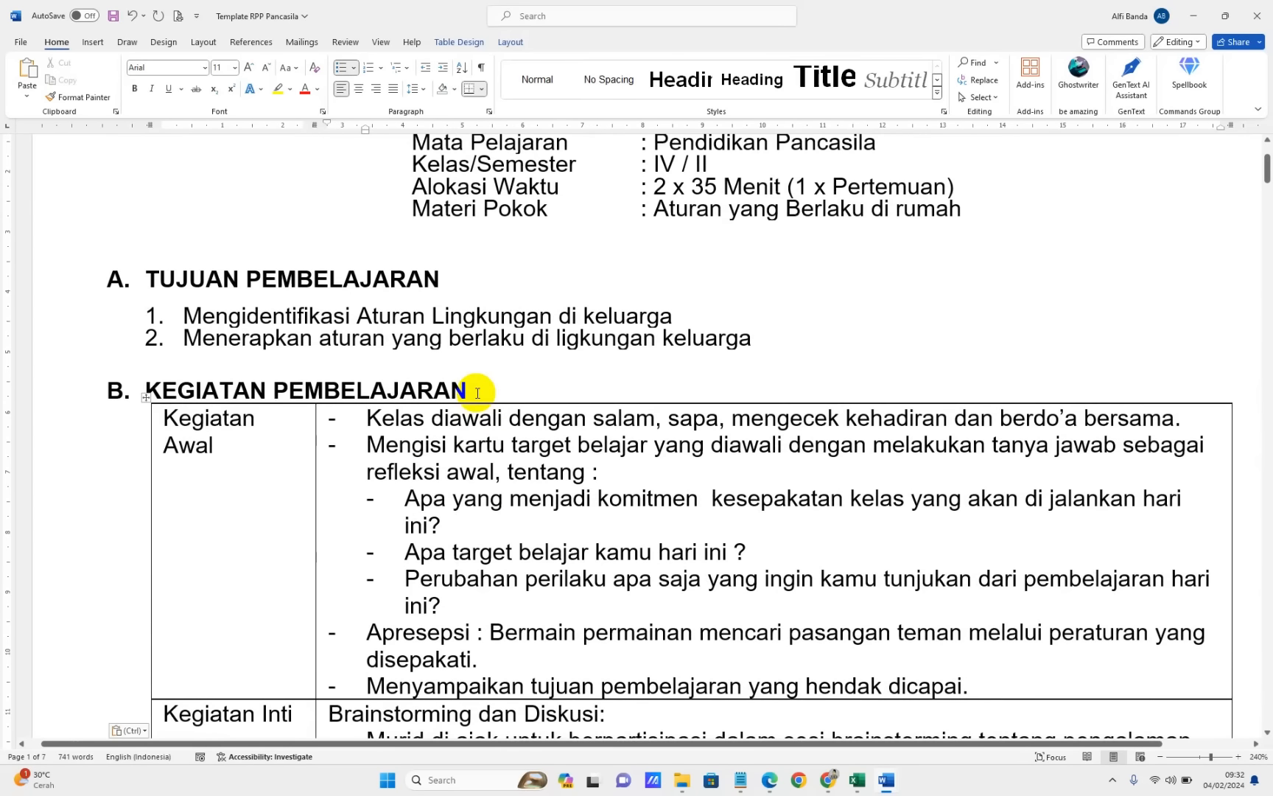
scroll(497, 385, up, 2)
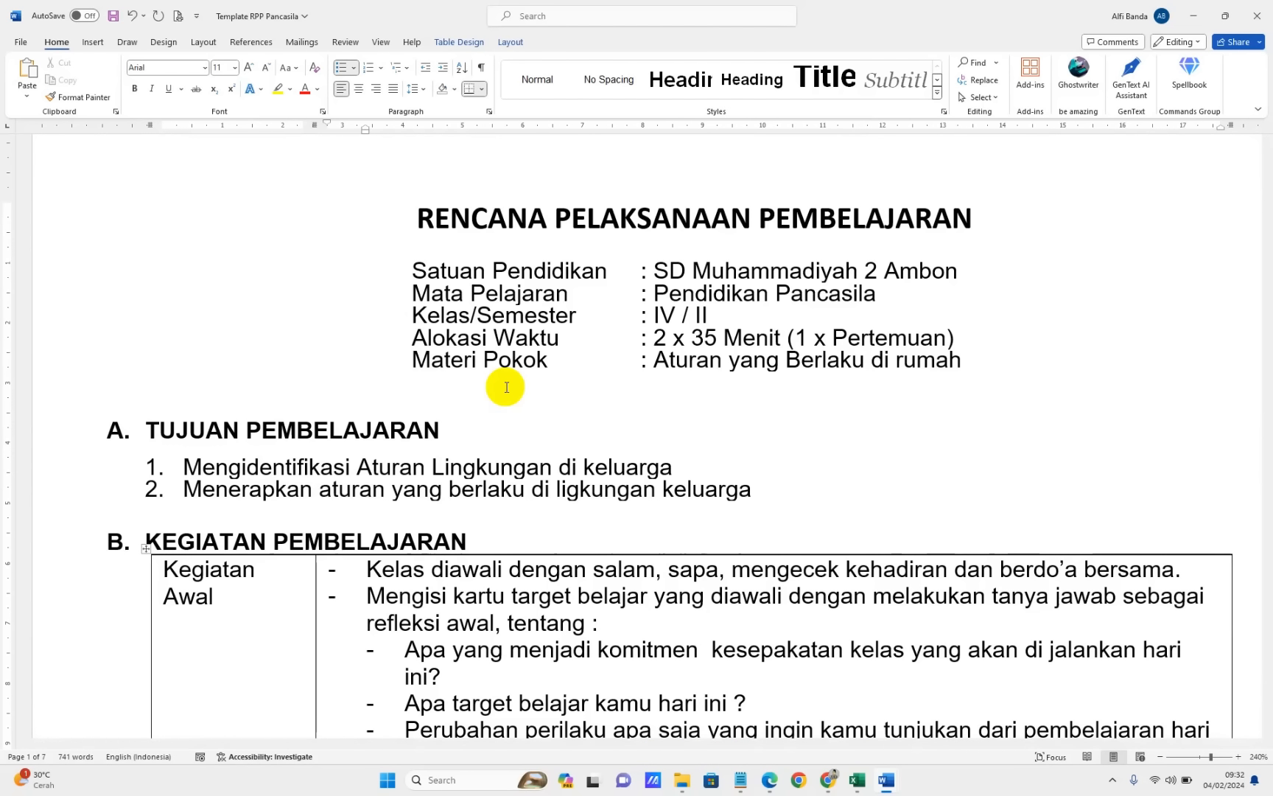
scroll(506, 387, down, 2)
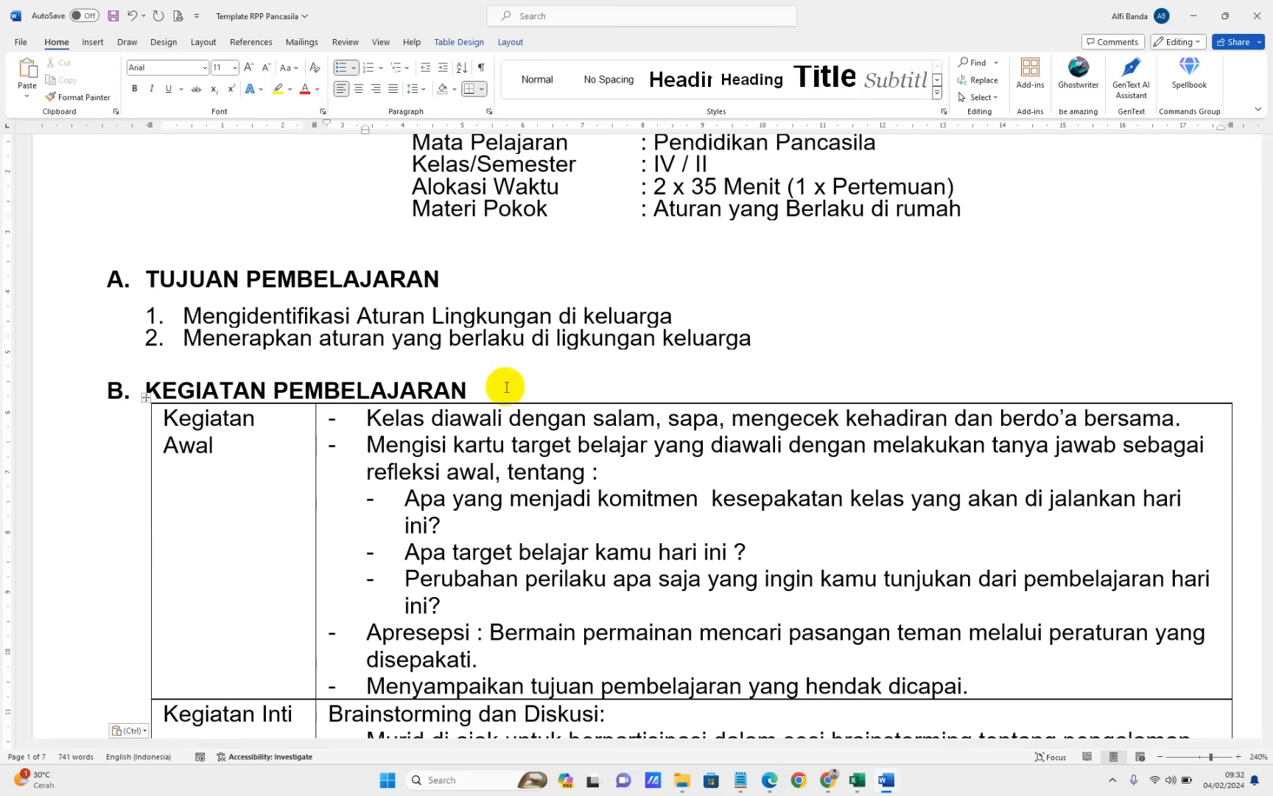
scroll(506, 387, down, 7)
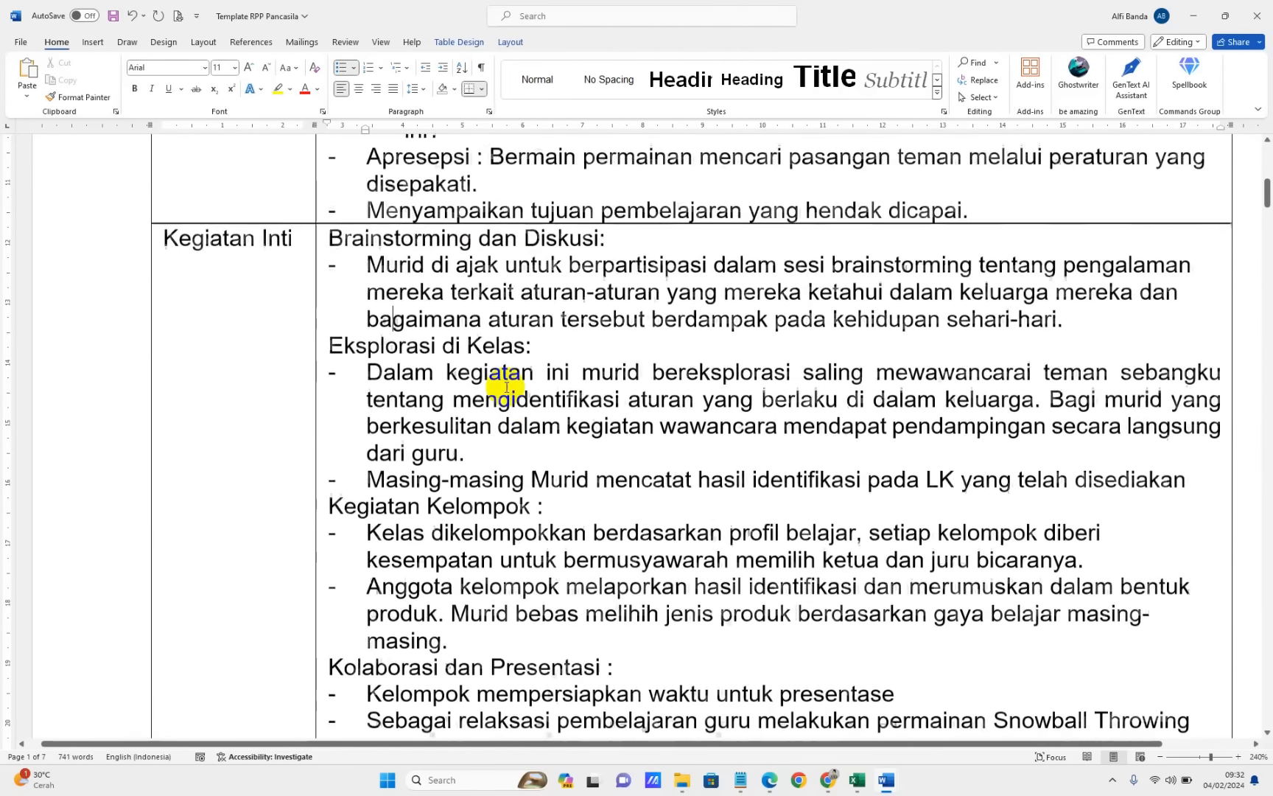
Check the two Tujuan Pembelajaran and the Kegiatan Awal items against the start of Kegiatan Inti
scroll(506, 386, up, 1)
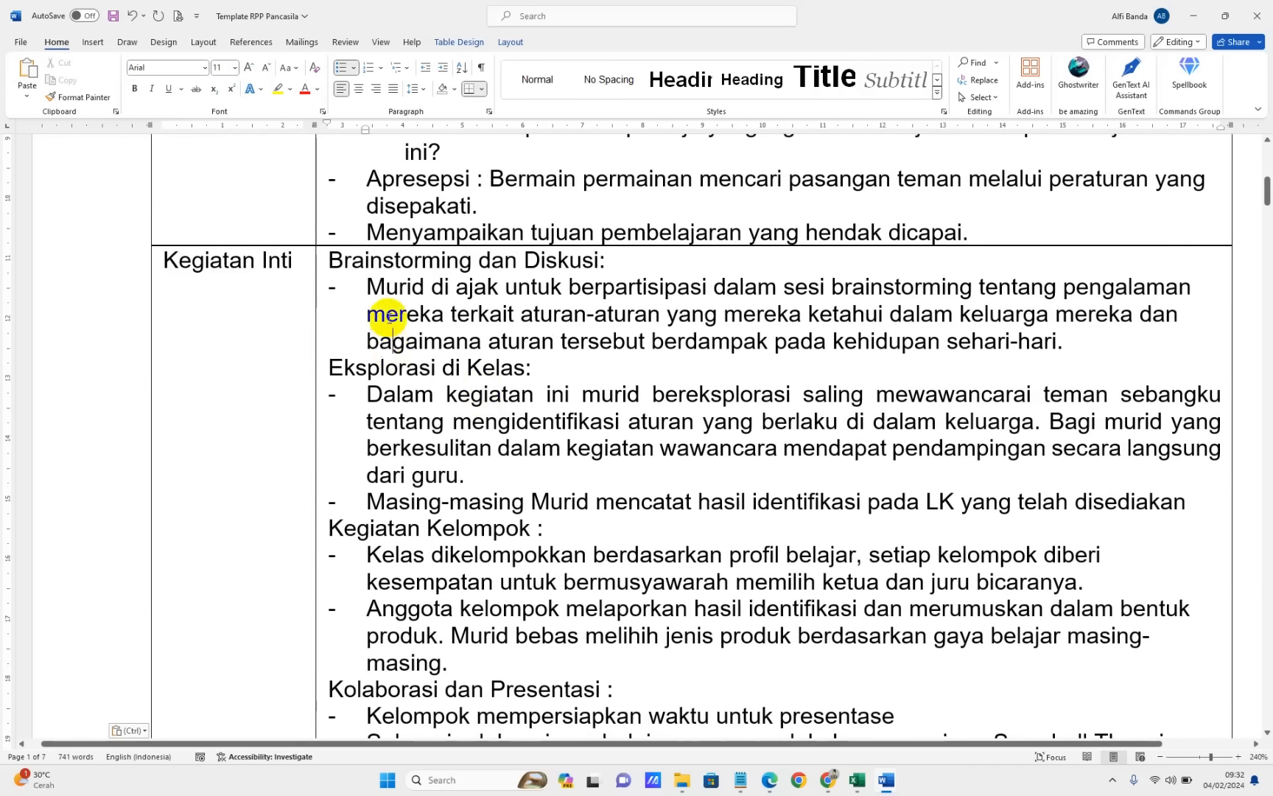
click(384, 286)
scroll(385, 302, up, 2)
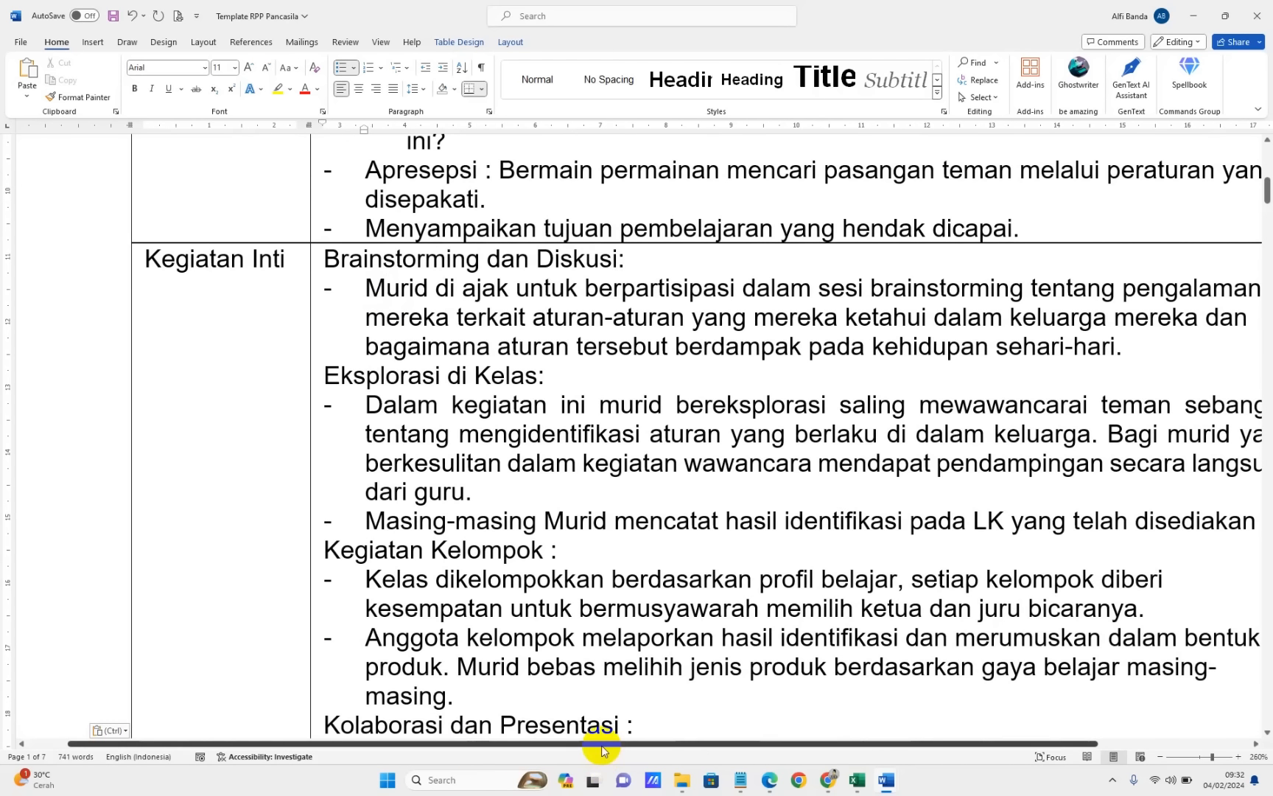
drag(605, 742, 664, 746)
scroll(418, 454, up, 8)
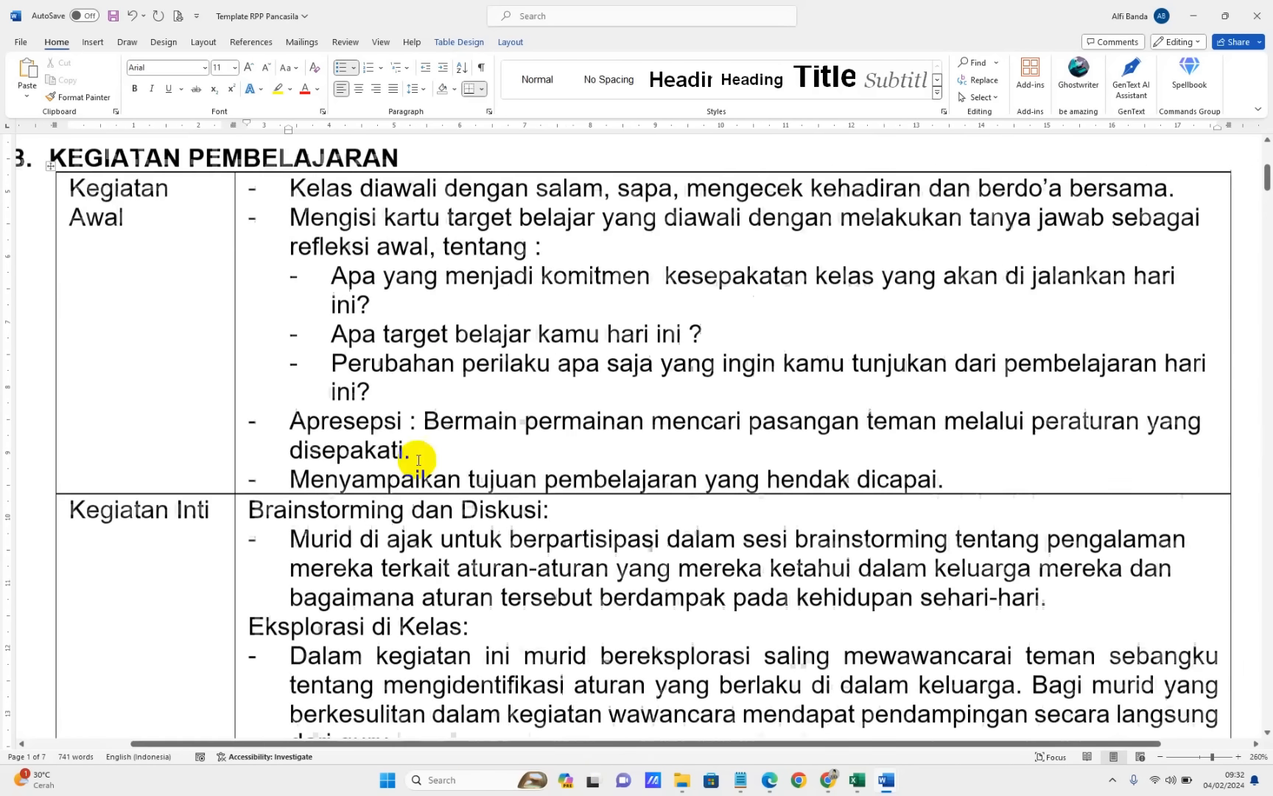
drag(218, 314, 274, 341)
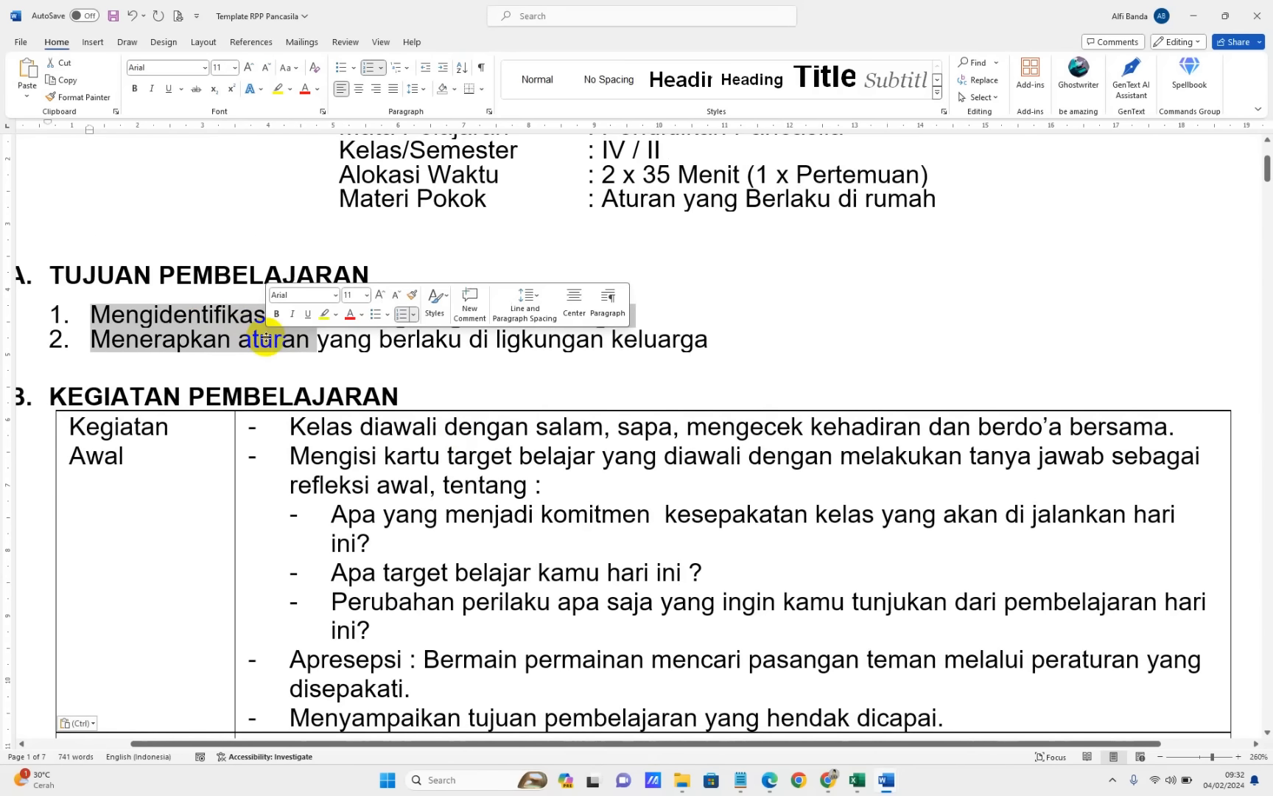
scroll(276, 472, down, 5)
click(341, 370)
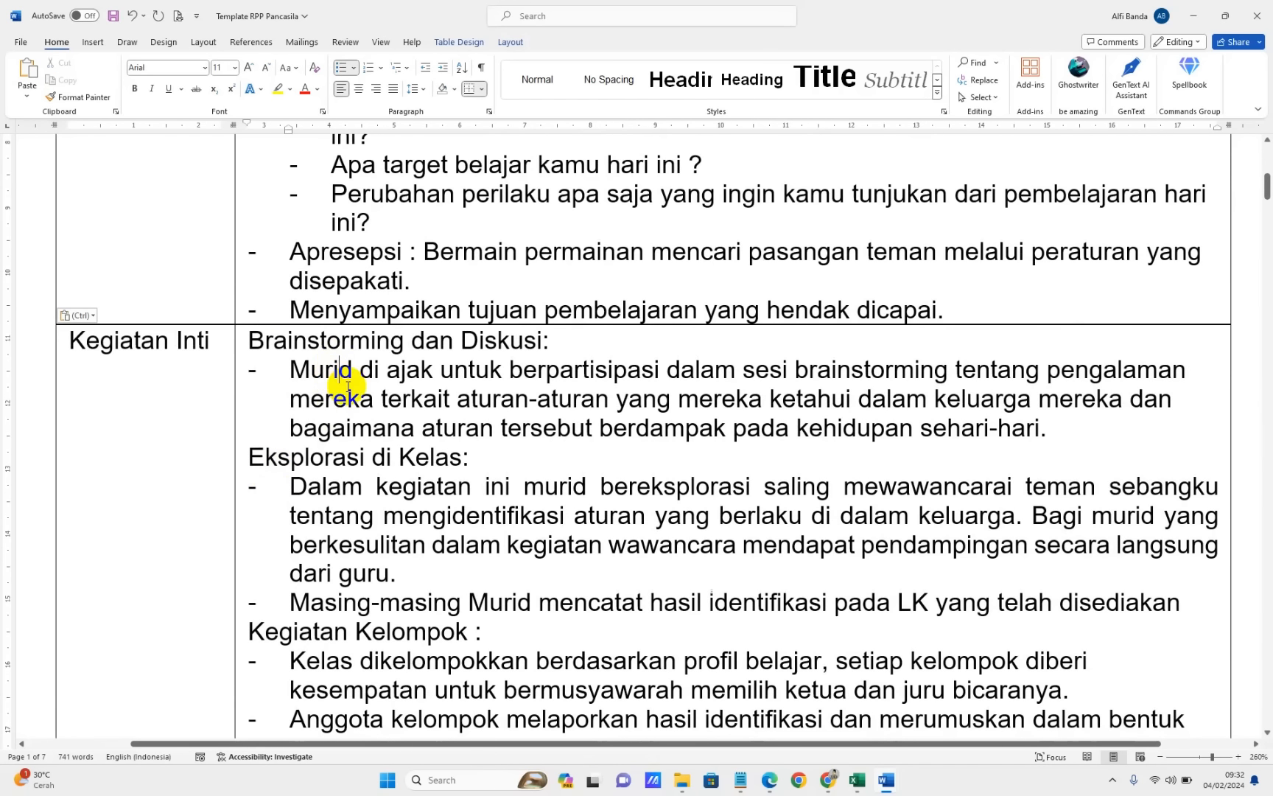
Read the Brainstorming dan Diskusi activity word by word, from the invitation to participate through its effect on daily life
click(308, 371)
drag(551, 368, 661, 370)
key(ctrl+Right)
key(ctrl+Right)
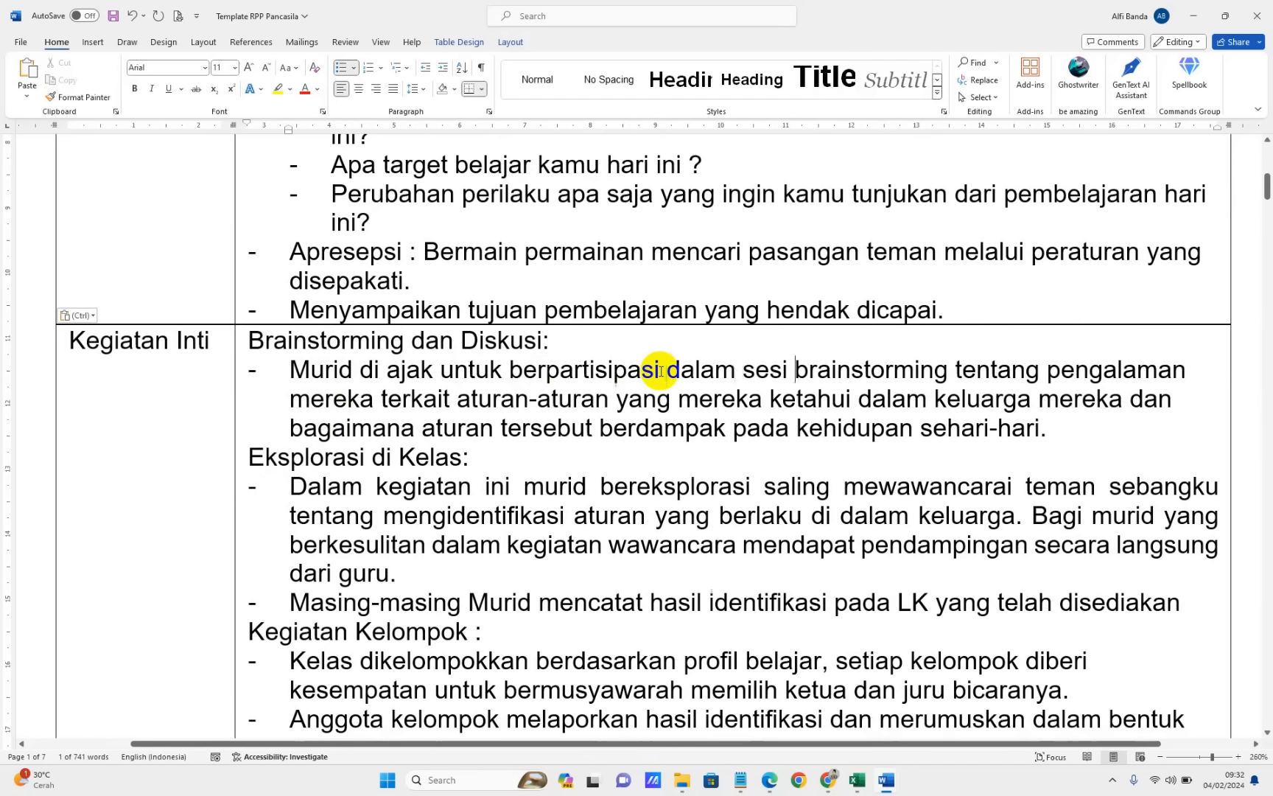
key(ctrl+shift+Right)
key(ctrl+shift+Right)
key(ctrl+shift+Right)
key(ctrl+shift+Right)
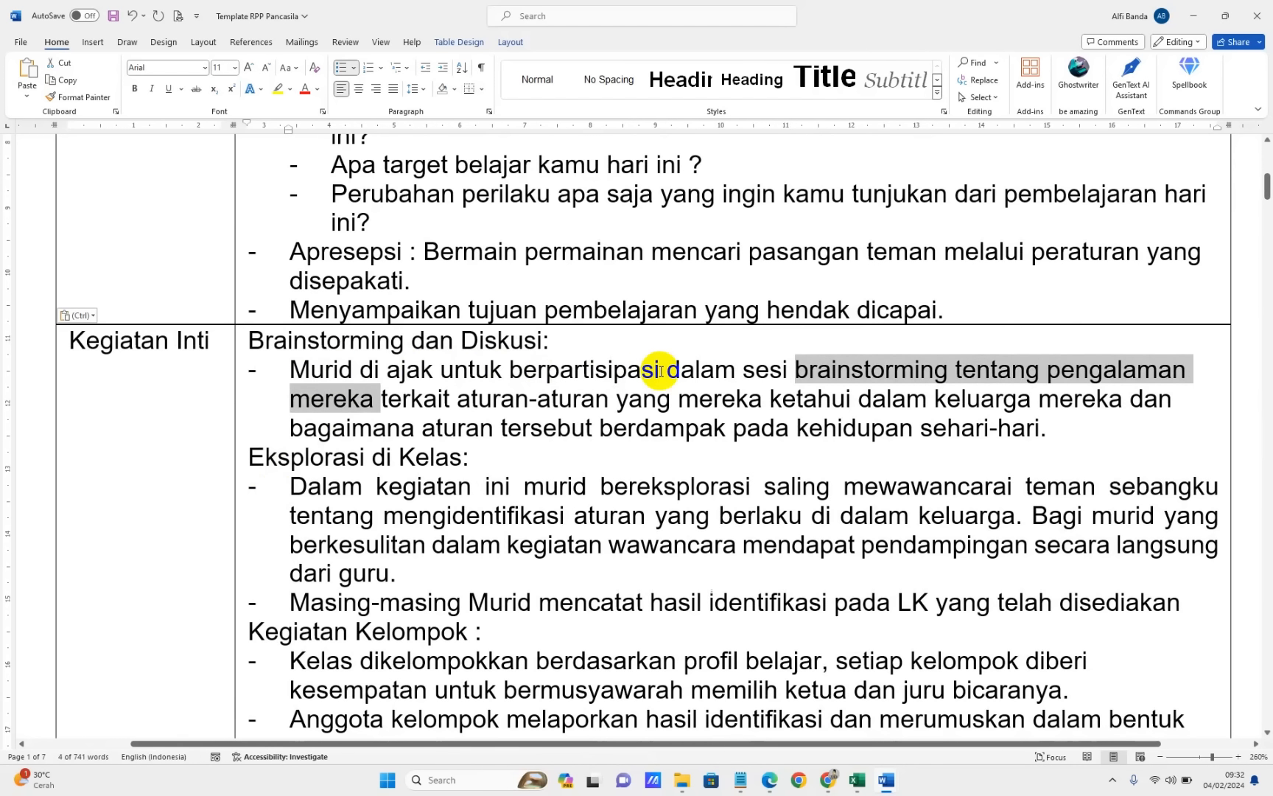
key(ctrl+shift+Right)
key(ctrl+shift+Right)
key(ctrl+shift+Right)
key(ctrl+shift+Right)
key(ctrl+shift+Right)
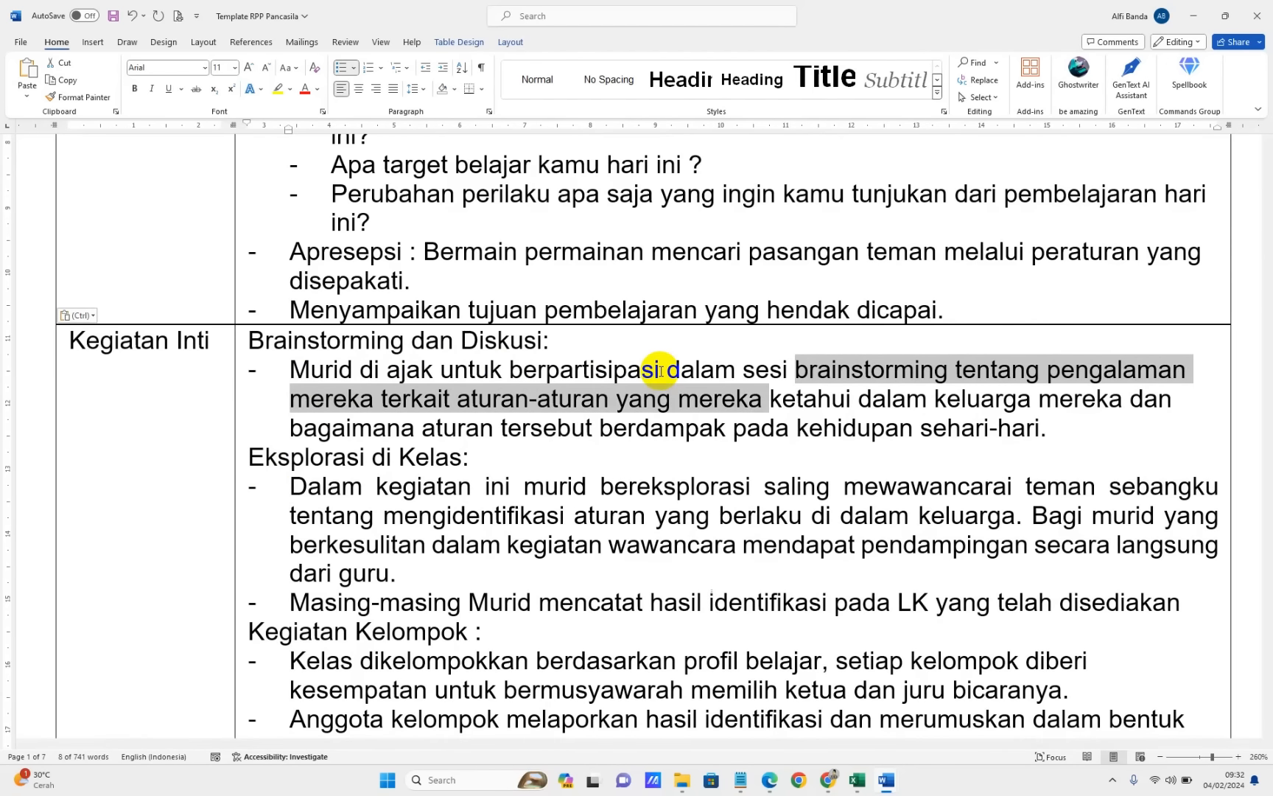
key(ctrl+shift+Right)
key(ctrl+shift+Right)
key(ctrl+shift+Right)
key(ctrl+shift+Right)
key(ctrl+shift+Right)
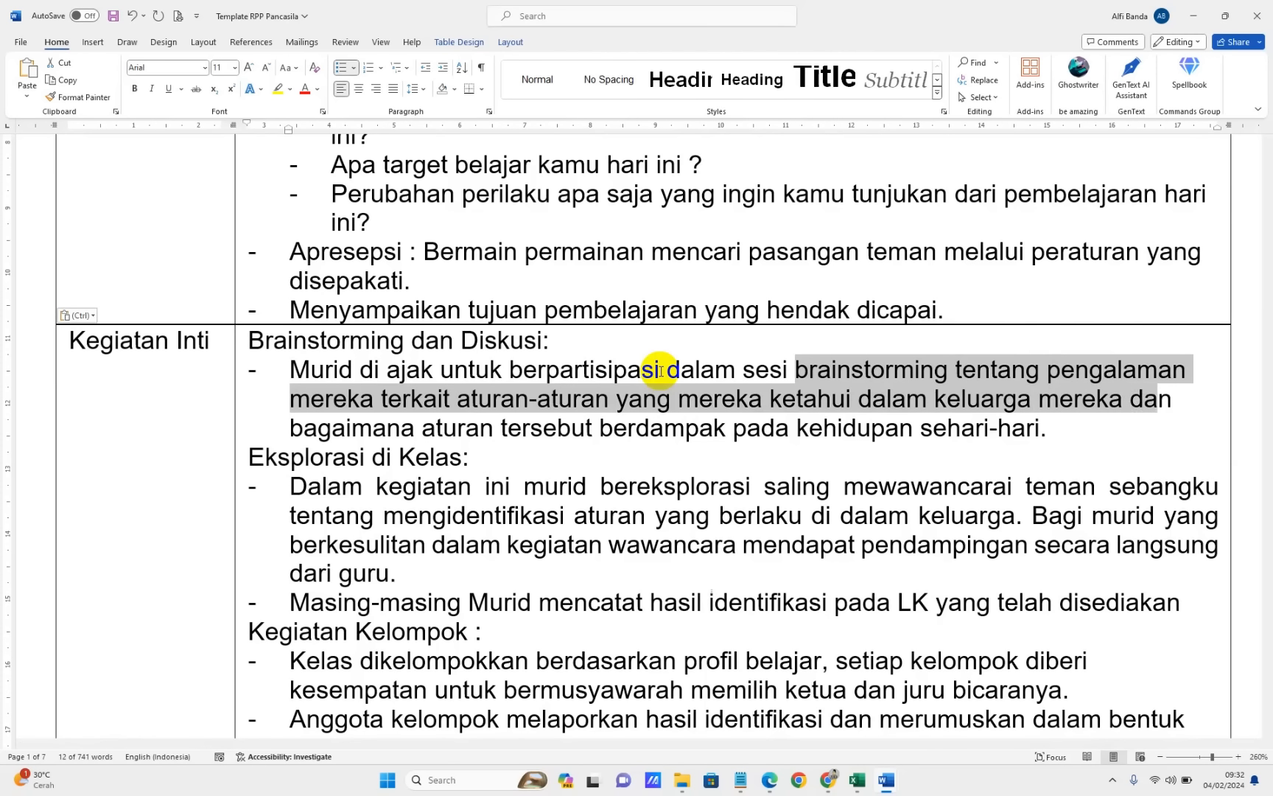
key(ctrl+shift+Right)
key(ctrl+shift+Right)
key(ctrl+shift+Right)
key(ctrl+shift+Right)
key(ctrl+shift+Right)
key(ctrl+shift+Right)
key(ctrl+shift+Right)
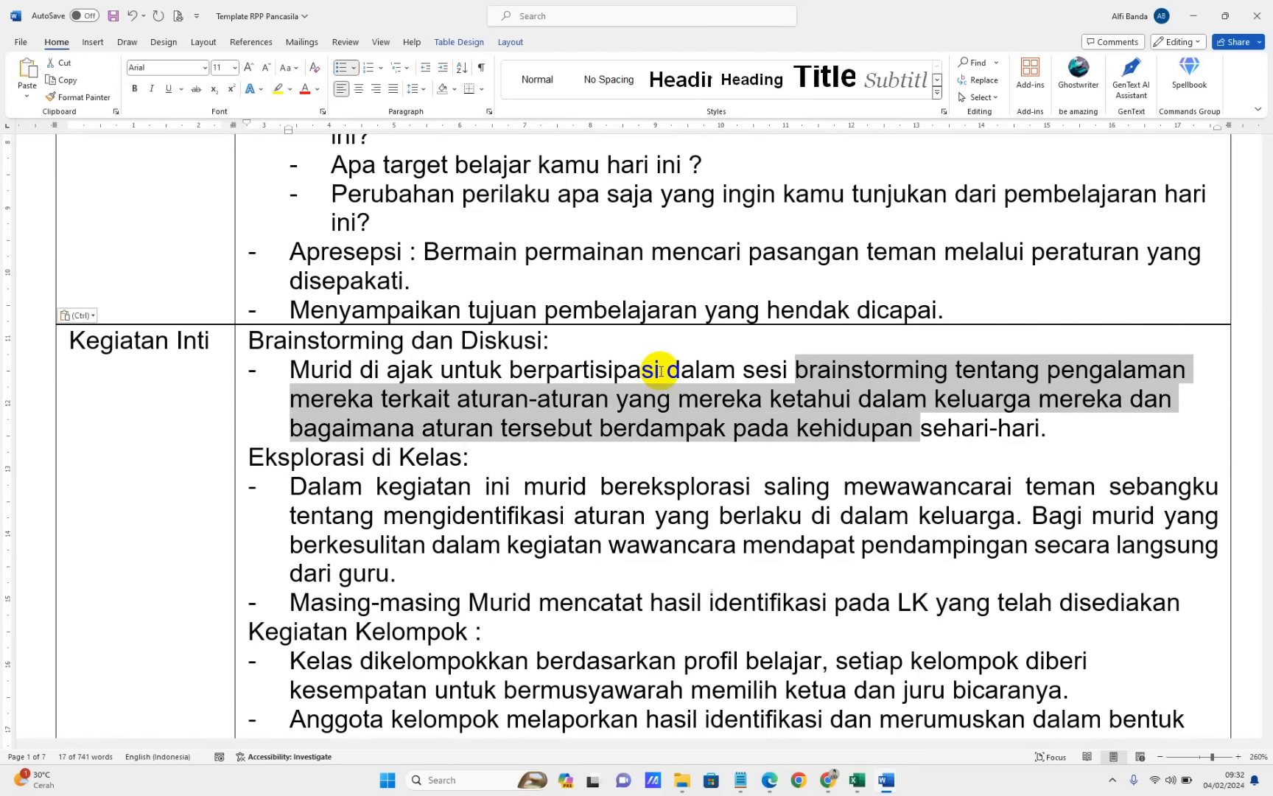
key(ctrl+shift+Right)
key(ctrl+shift+Right)
key(ctrl+shift+Right)
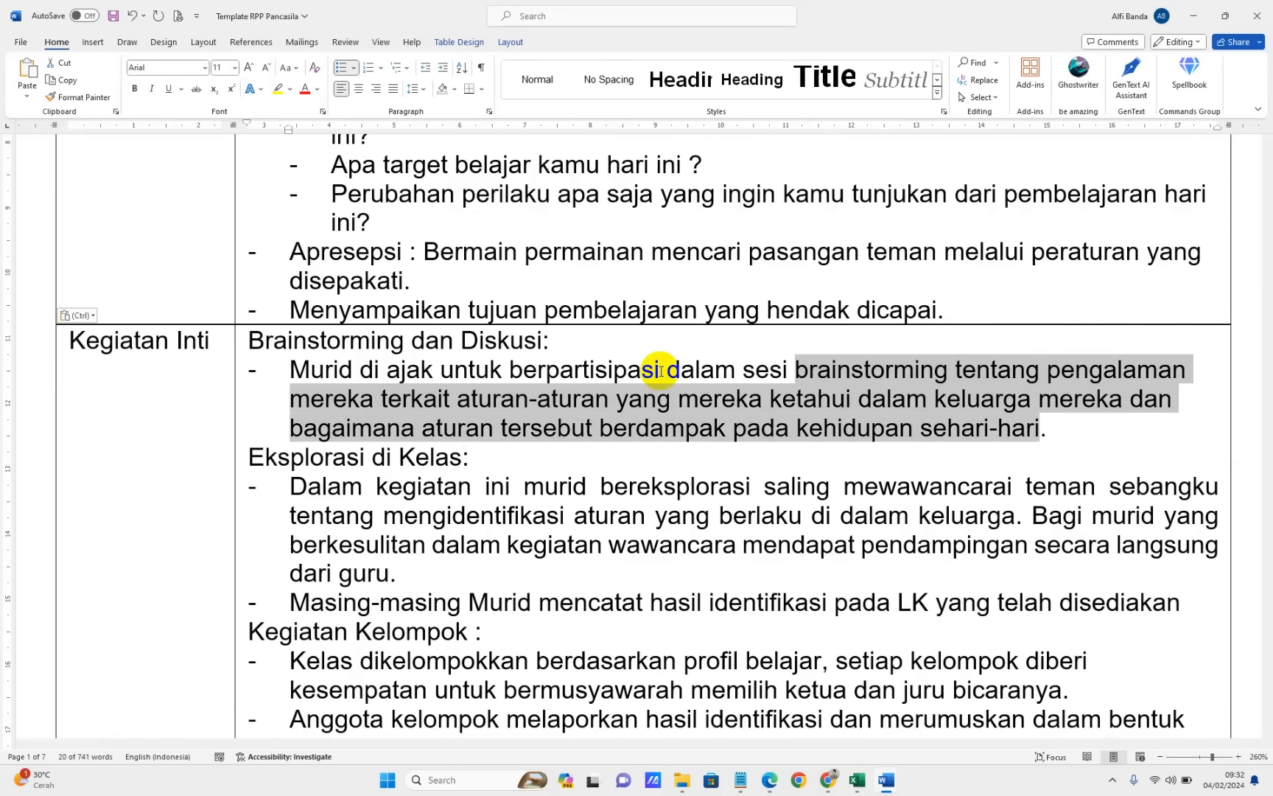
key(Right)
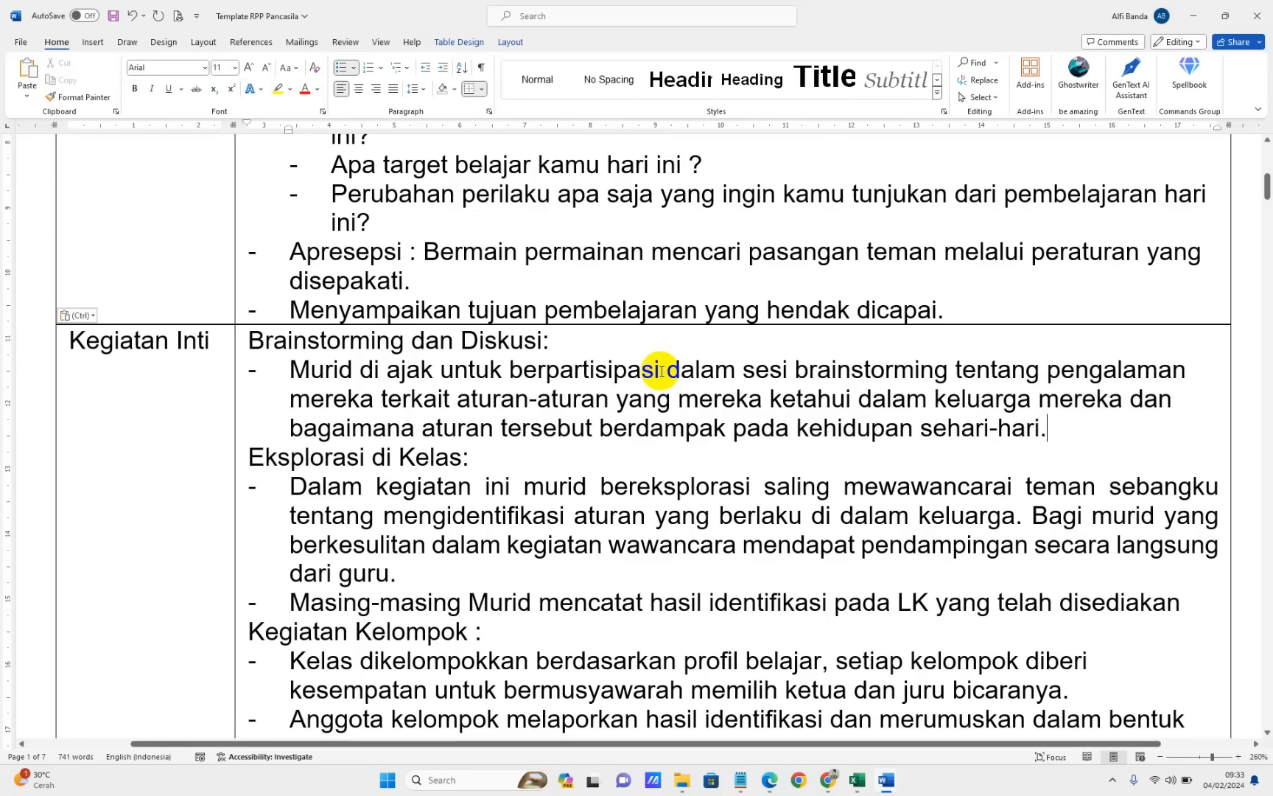
Re-examine the whole Brainstorming dan Diskusi item, focusing on its closing phrase "berdampak pada kehidupan sehari-hari"
triple_click(635, 388)
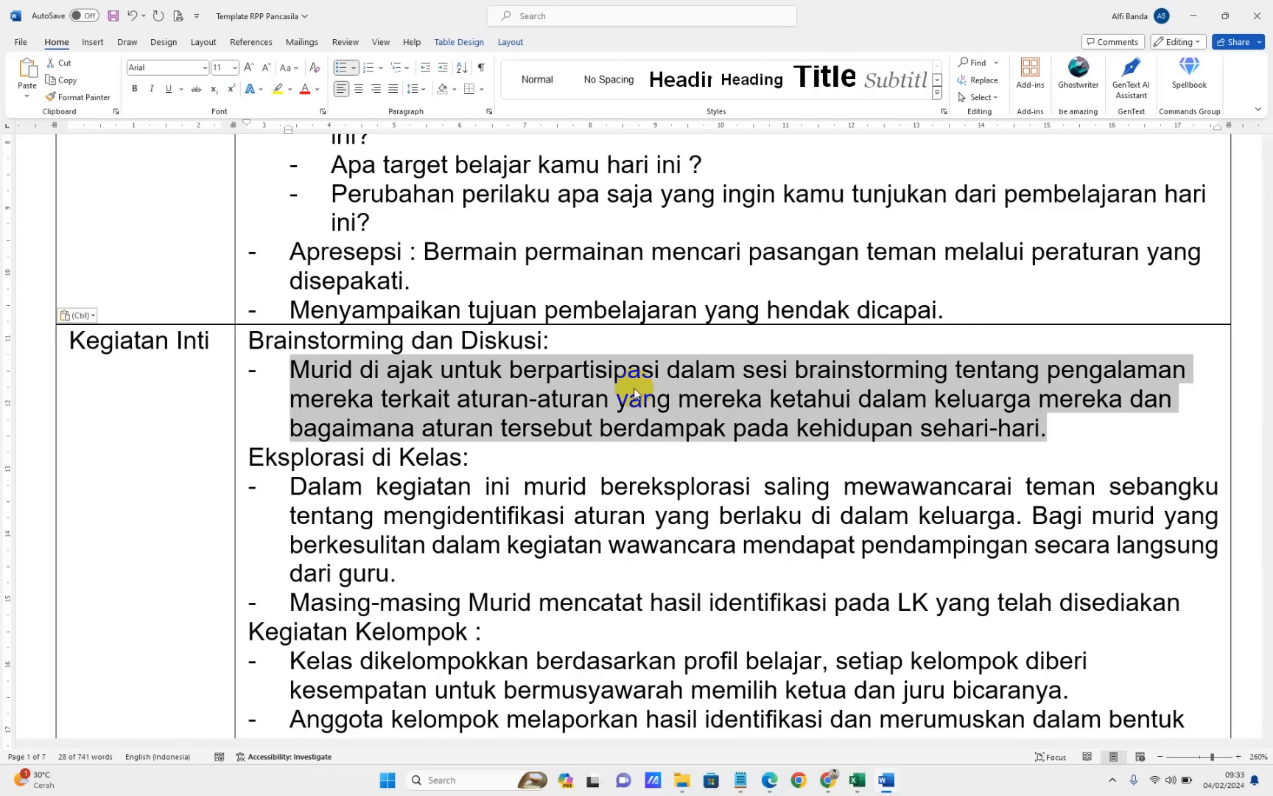
click(635, 389)
key(ctrl+shift+Left)
key(ctrl+shift+Left)
key(ctrl+shift+Left)
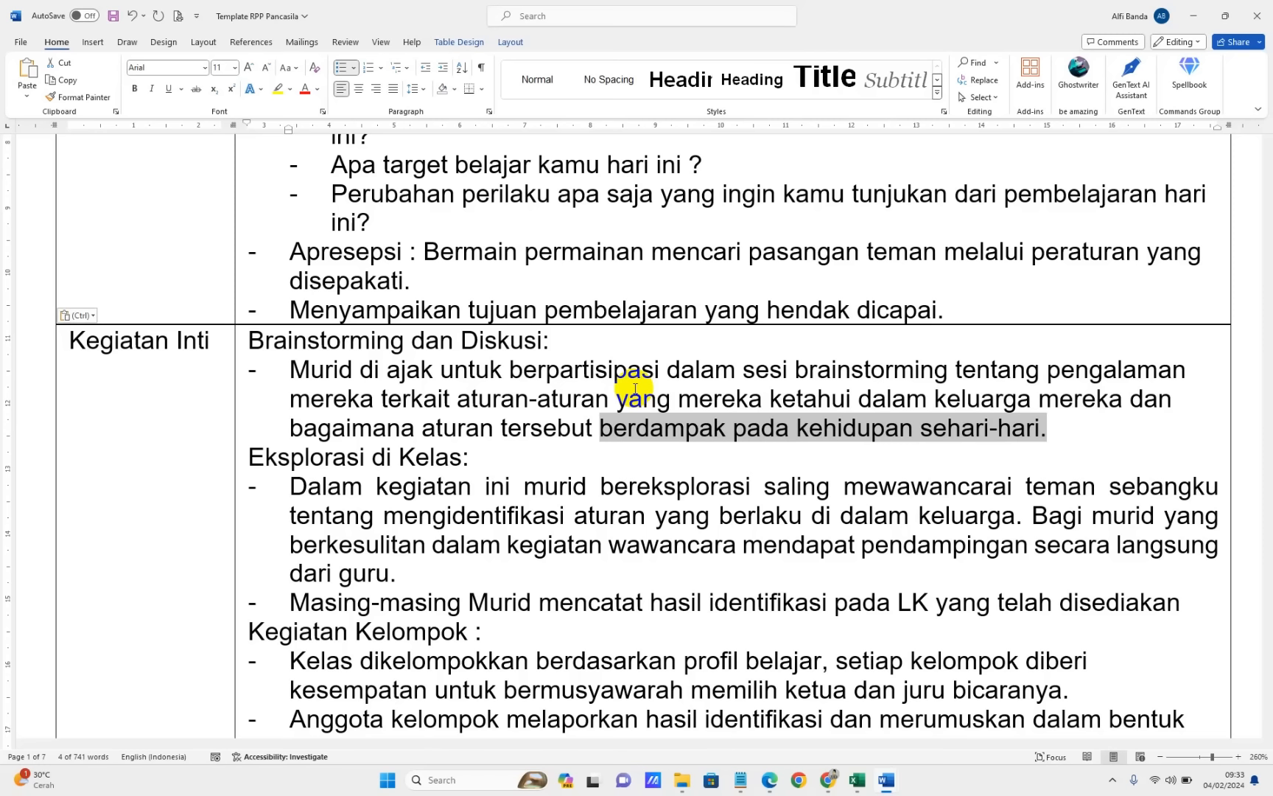
key(Left)
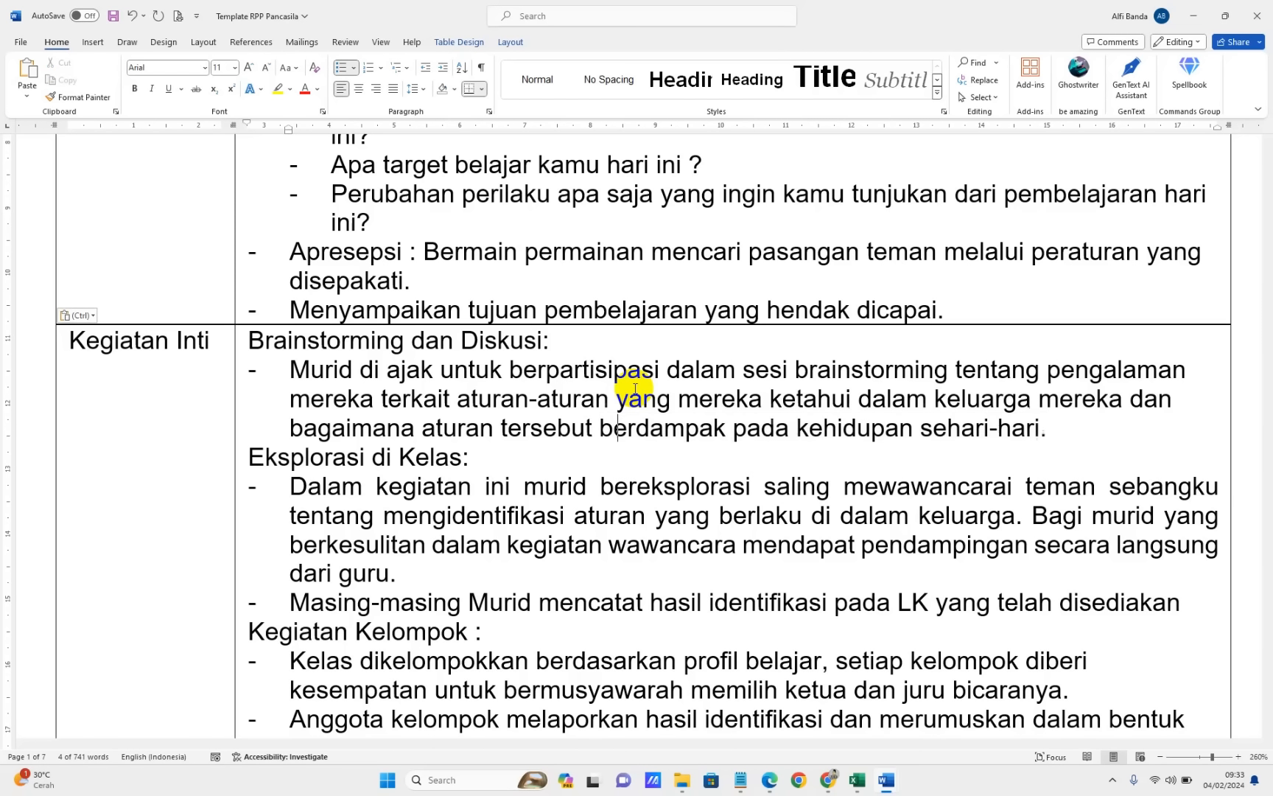
key(ctrl+shift+Right)
key(ctrl+shift+Right)
key(ctrl+shift+Right)
key(ctrl+shift+Right)
key(ctrl+shift+Right)
key(ctrl+shift+Right)
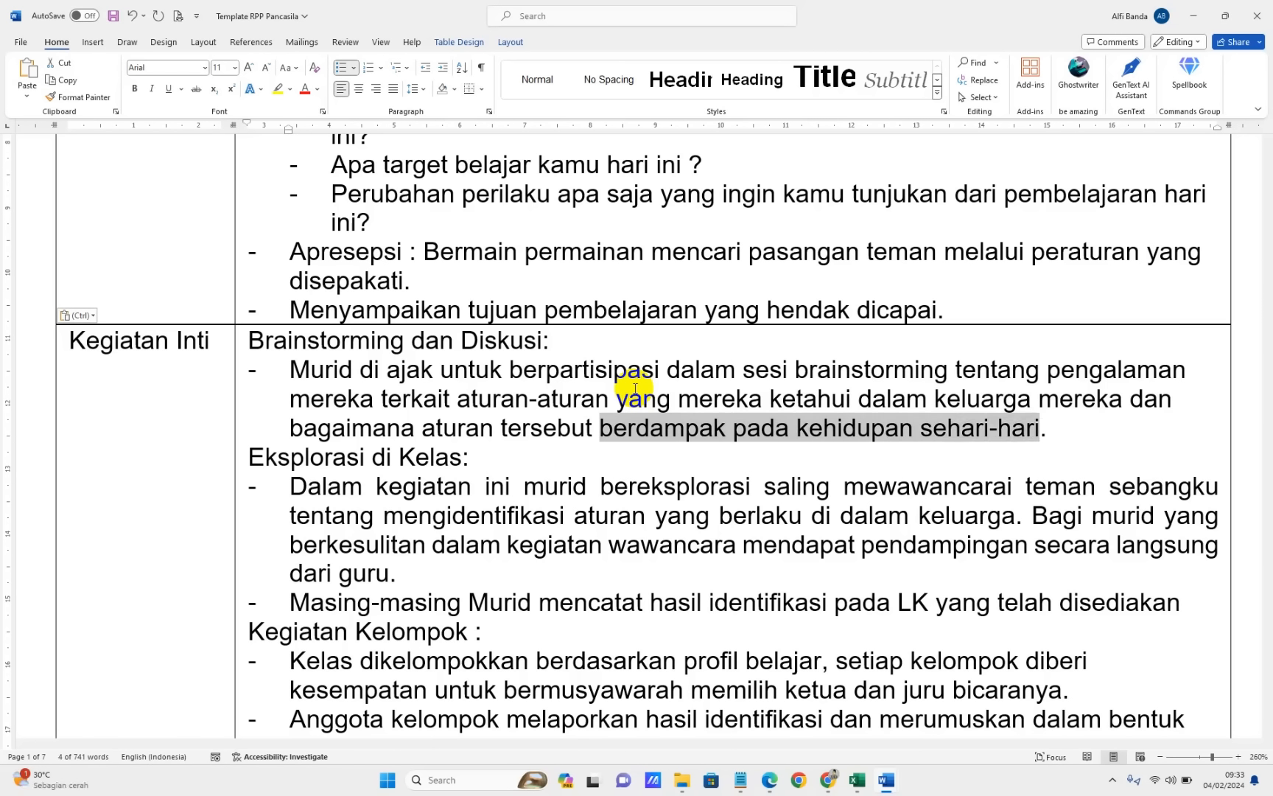
key(Left)
key(ctrl+Right)
key(ctrl+Right)
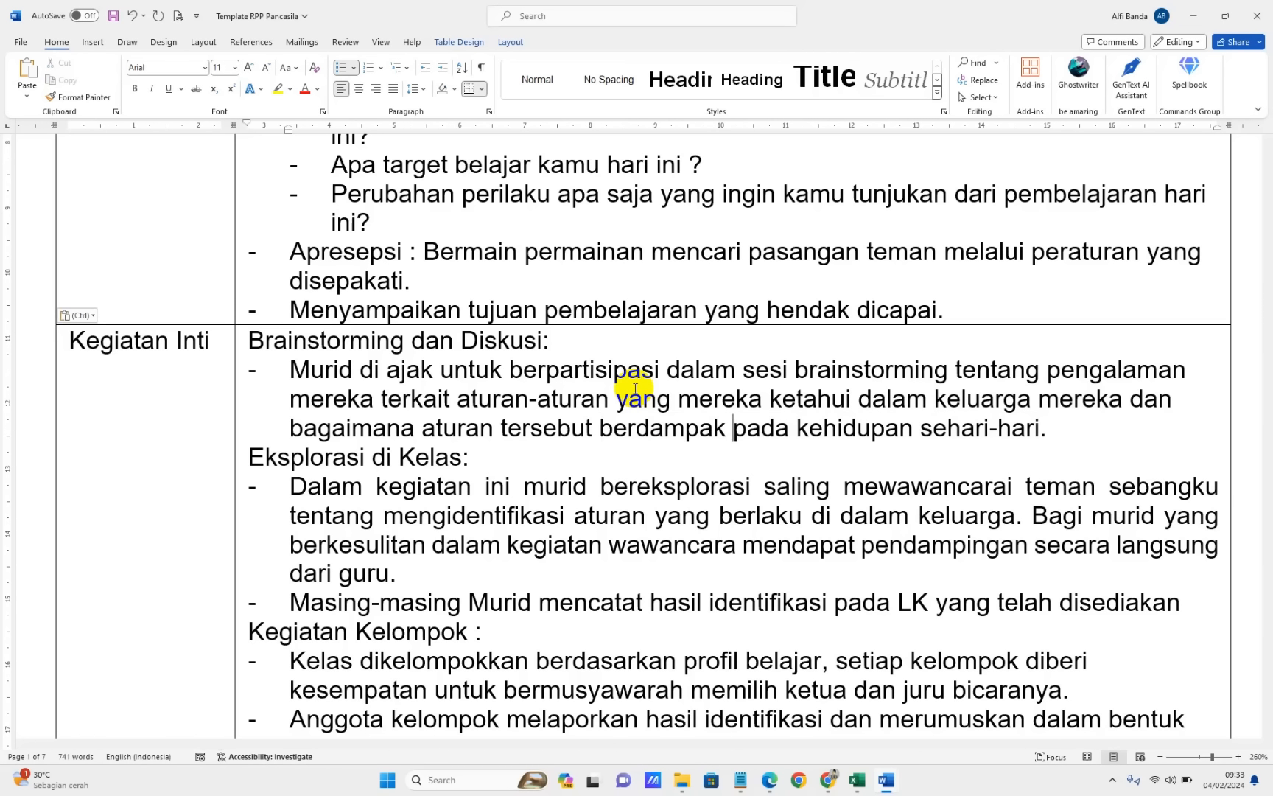
key(ctrl+shift+Up)
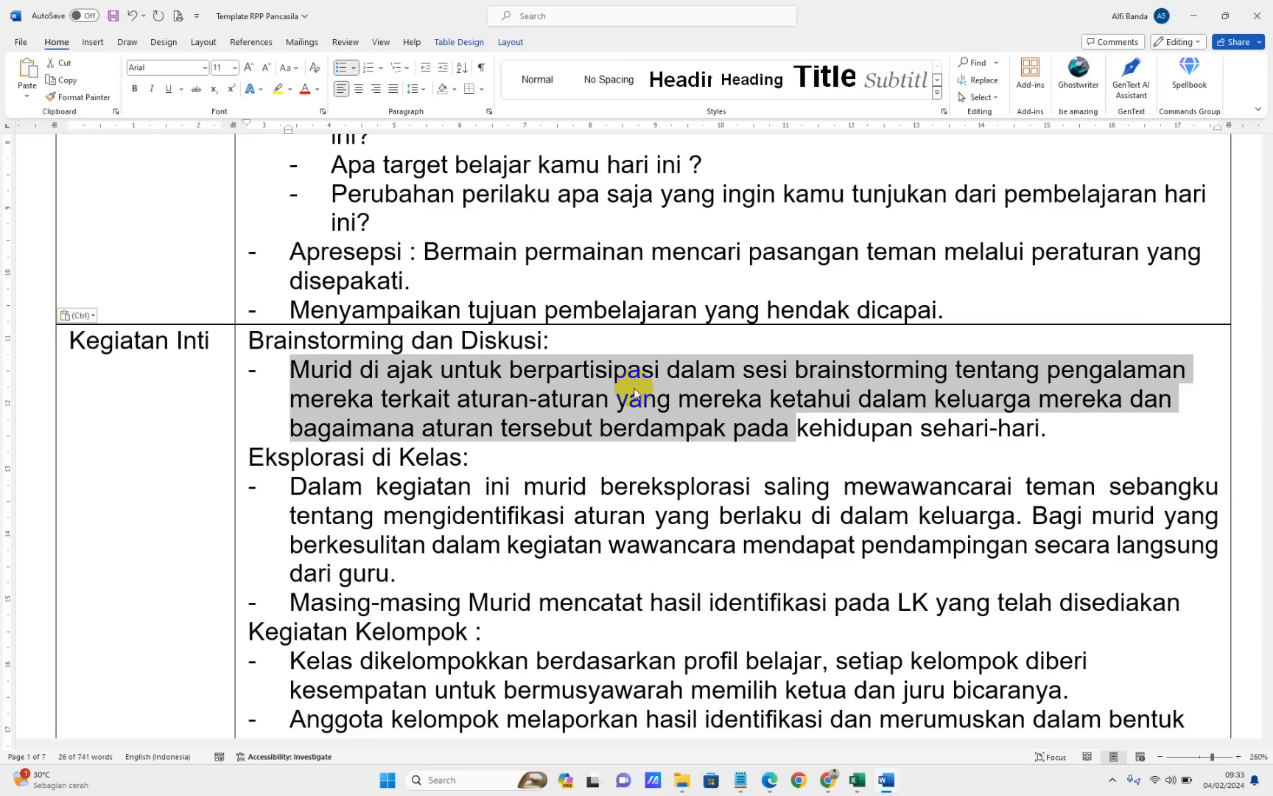
key(Down)
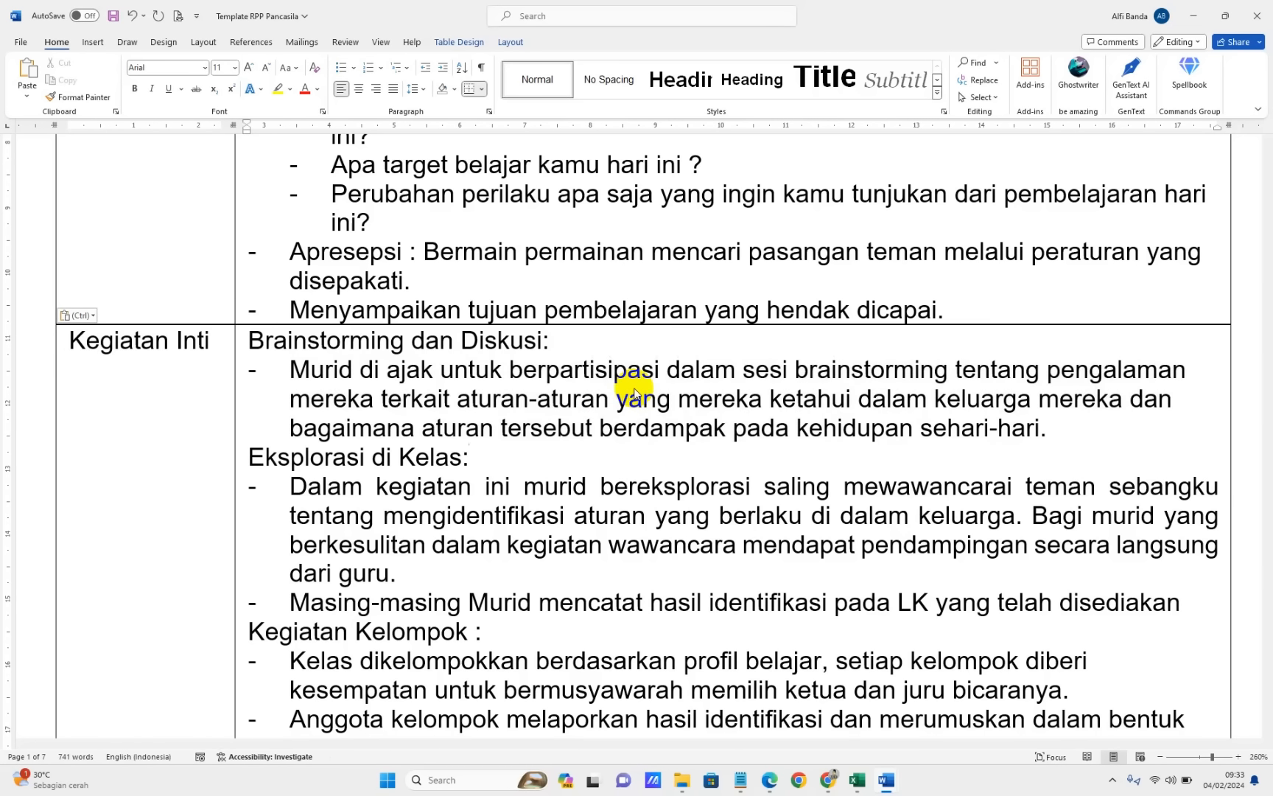
Read the first Eksplorasi di Kelas item, focusing on the teacher's direct support for students who struggle with the interview
key(ctrl+shift+Up)
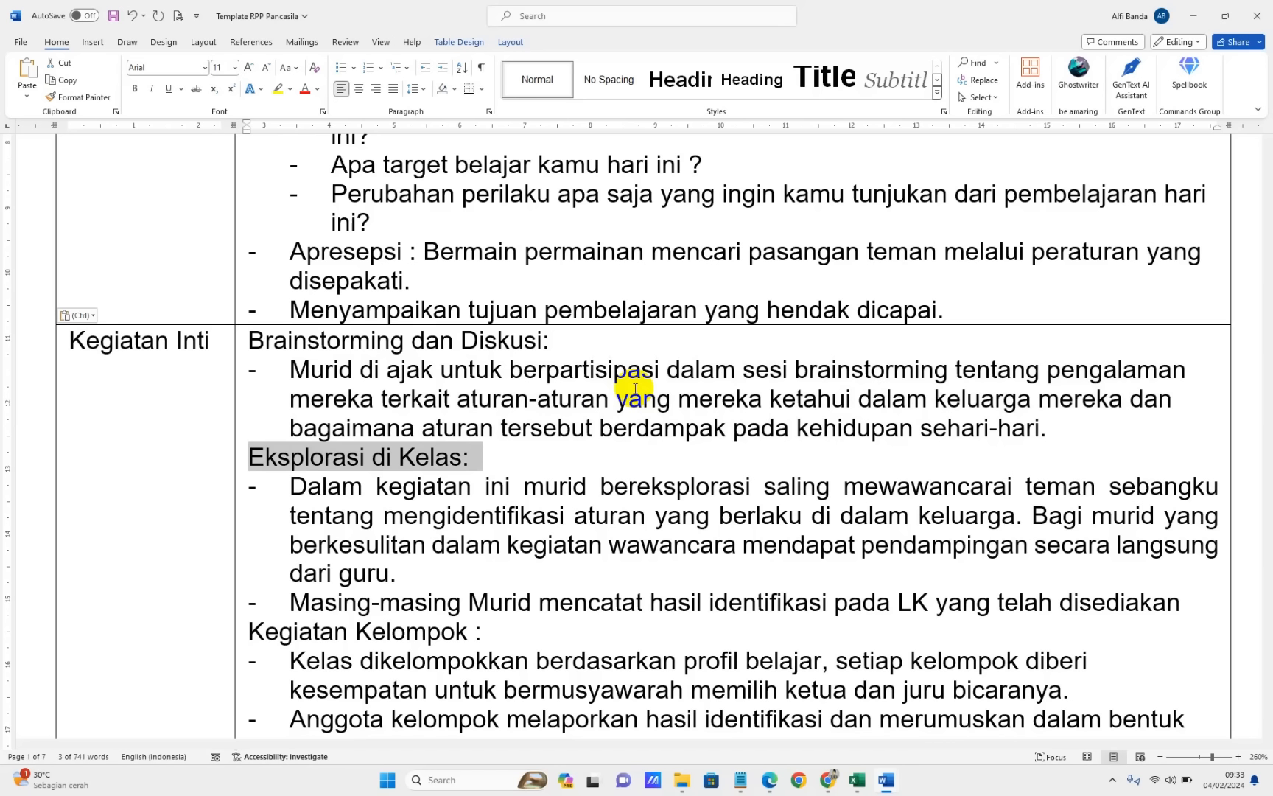
key(Down)
key(ctrl+Right)
key(ctrl+Right)
key(ctrl+Right)
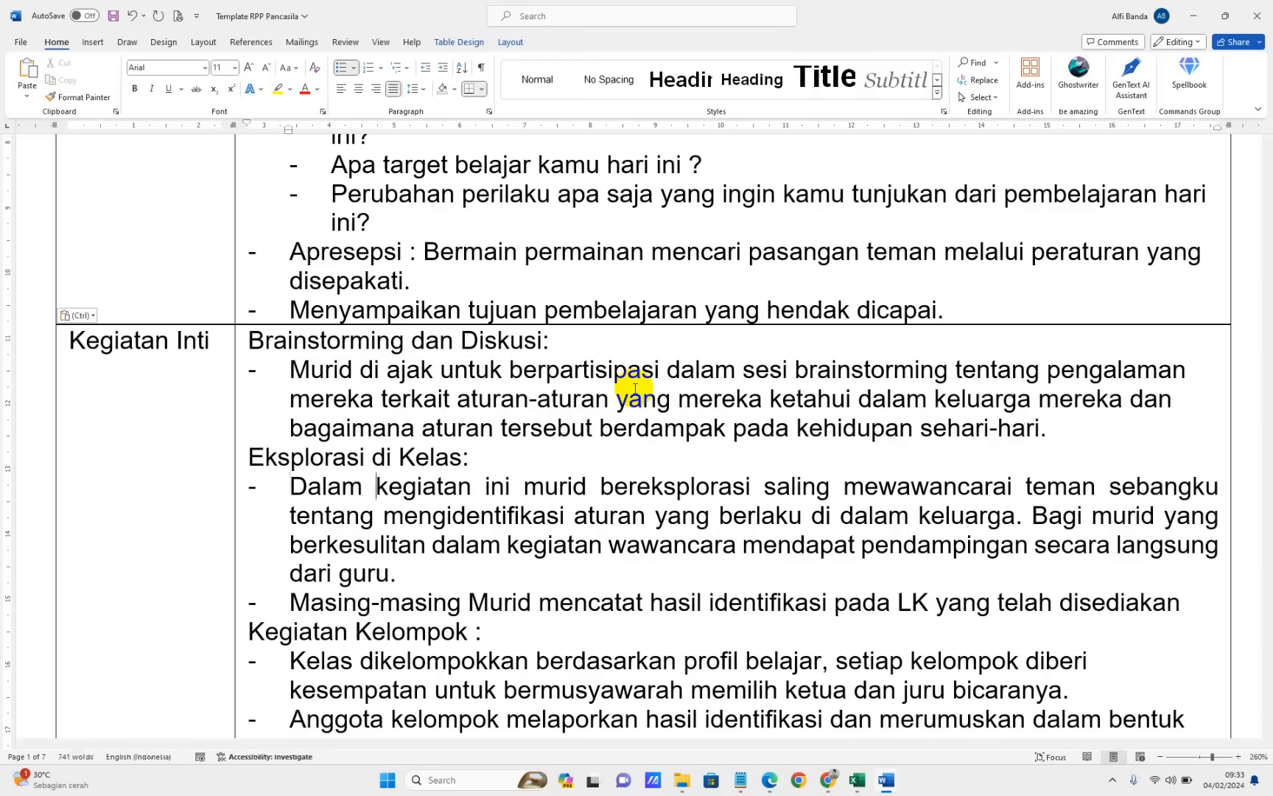
key(ctrl+Right)
key(ctrl+Right)
key(ctrl+Right)
key(ctrl+Right)
key(ctrl+Right)
key(ctrl+Right)
key(ctrl+Right)
key(ctrl+Right)
key(ctrl+Right)
key(ctrl+Right)
key(ctrl+Right)
key(ctrl+Right)
key(ctrl+Right)
key(ctrl+Right)
key(ctrl+Right)
key(Right)
key(Right)
key(Right)
key(Right)
key(Right)
key(Right)
key(Right)
key(Right)
key(Right)
key(Right)
key(Right)
key(Right)
key(Right)
key(Right)
key(Right)
key(Right)
key(Right)
key(Right)
key(Right)
key(Right)
key(Right)
key(Right)
key(Right)
key(Right)
key(Right)
key(Right)
key(Right)
key(Right)
key(Right)
key(Right)
key(Right)
key(Right)
key(Right)
key(Right)
key(Right)
key(Right)
key(Right)
key(Right)
key(Right)
key(Right)
key(ctrl+Right)
key(ctrl+Right)
key(ctrl+shift+Left)
key(ctrl+shift+Left)
key(ctrl+shift+Left)
key(ctrl+shift+Left)
key(ctrl+shift+Left)
key(ctrl+shift+Left)
key(ctrl+shift+Left)
key(ctrl+shift+Left)
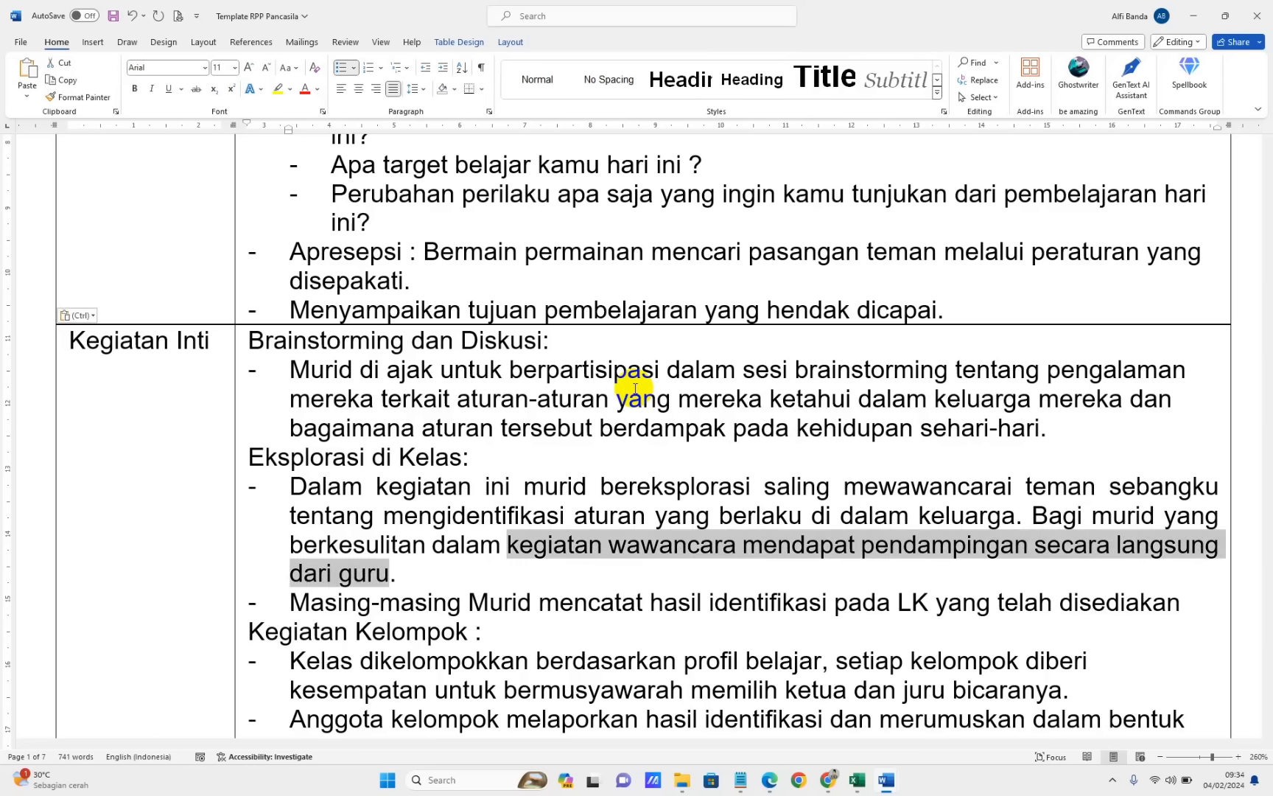
key(ctrl+shift+Right)
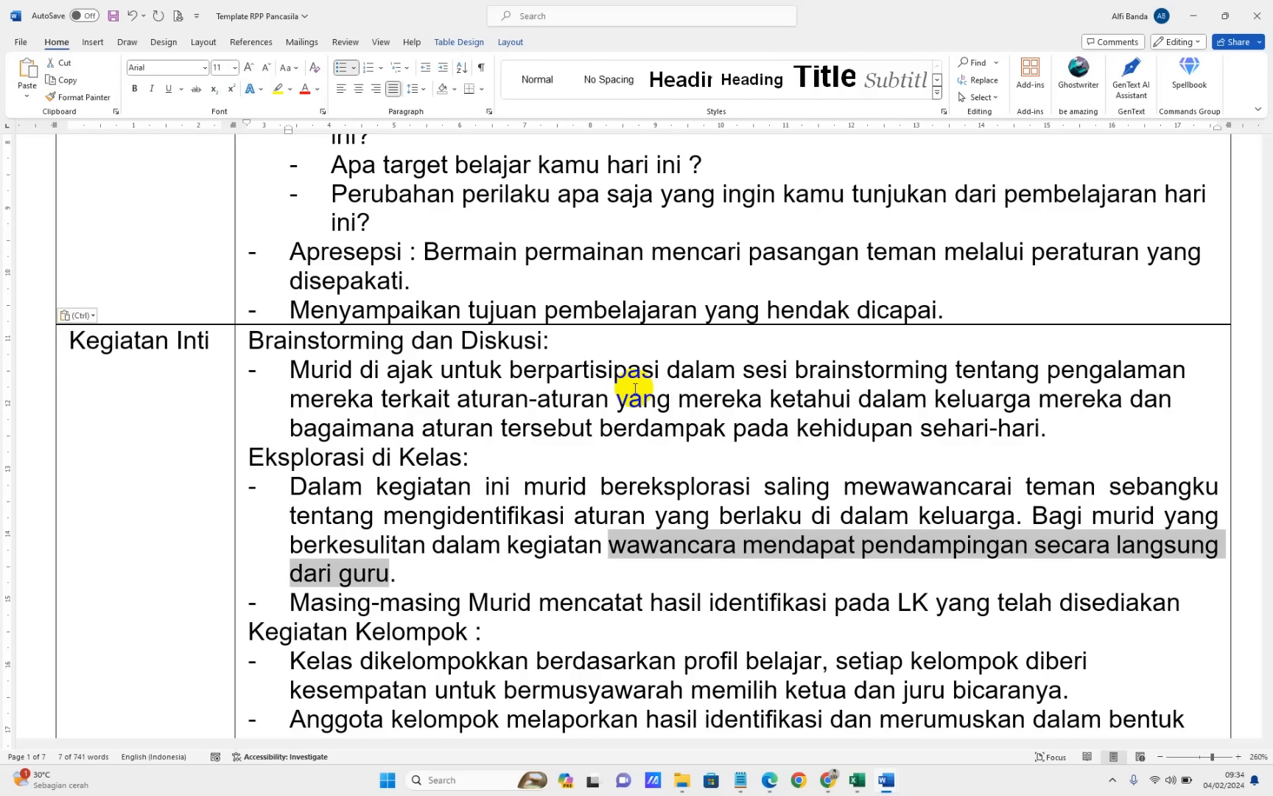
key(ctrl)
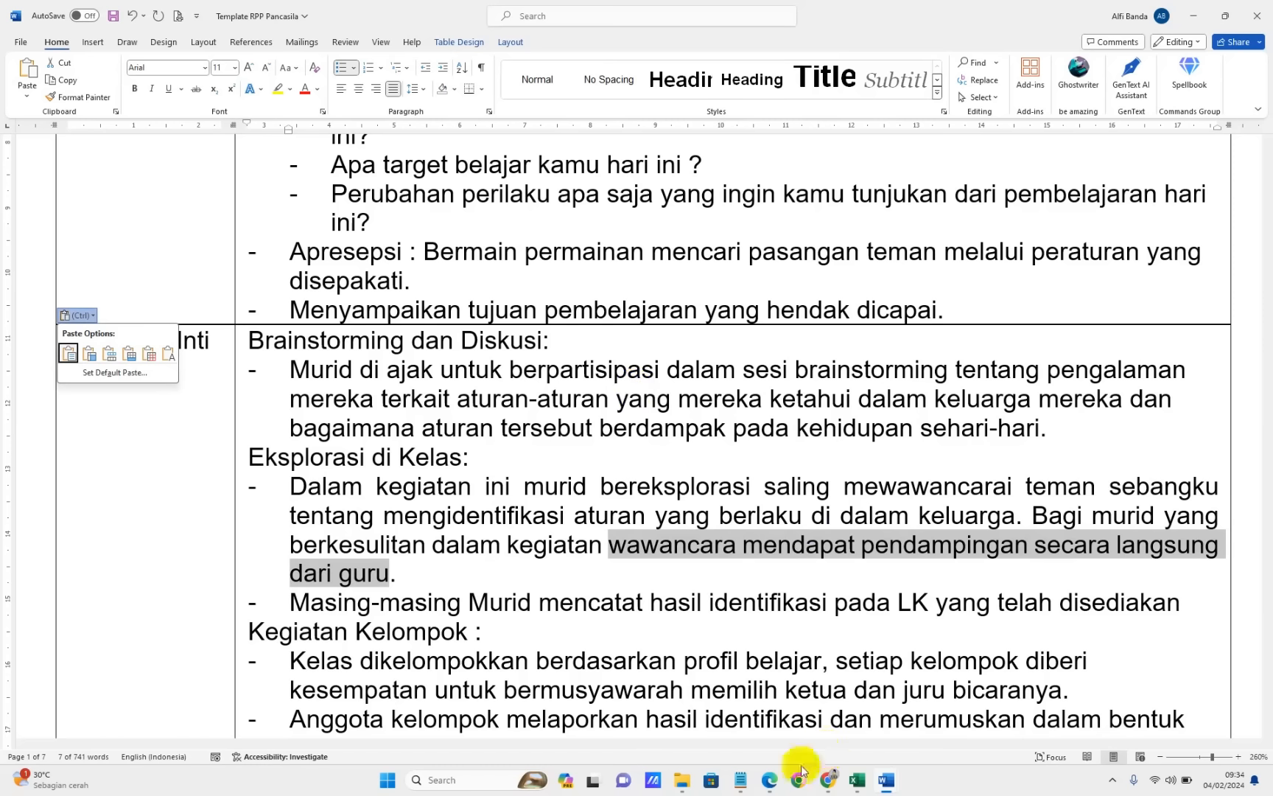
Consult the student-condition notes in Notepad for the line on students who do not understand interviews, and return to the Word lesson plan
mouse_move(741, 779)
click(733, 741)
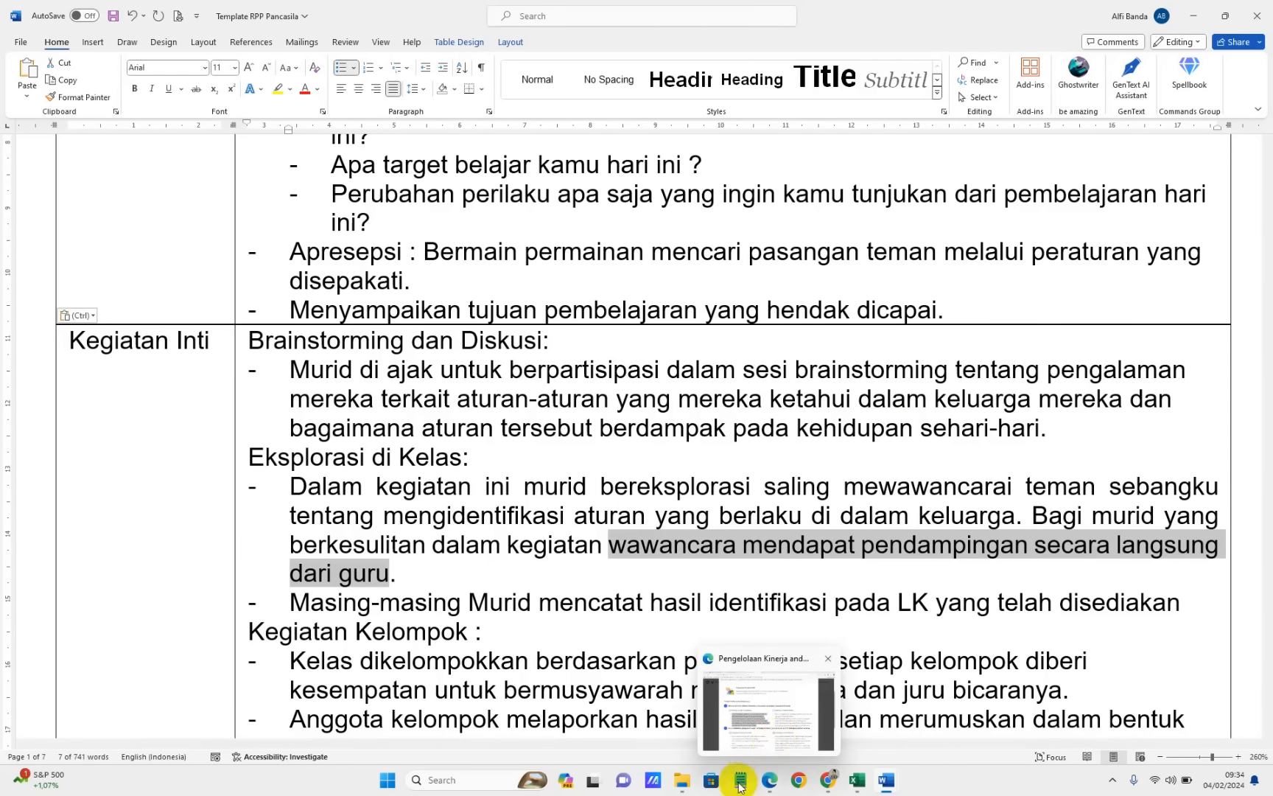
click(742, 728)
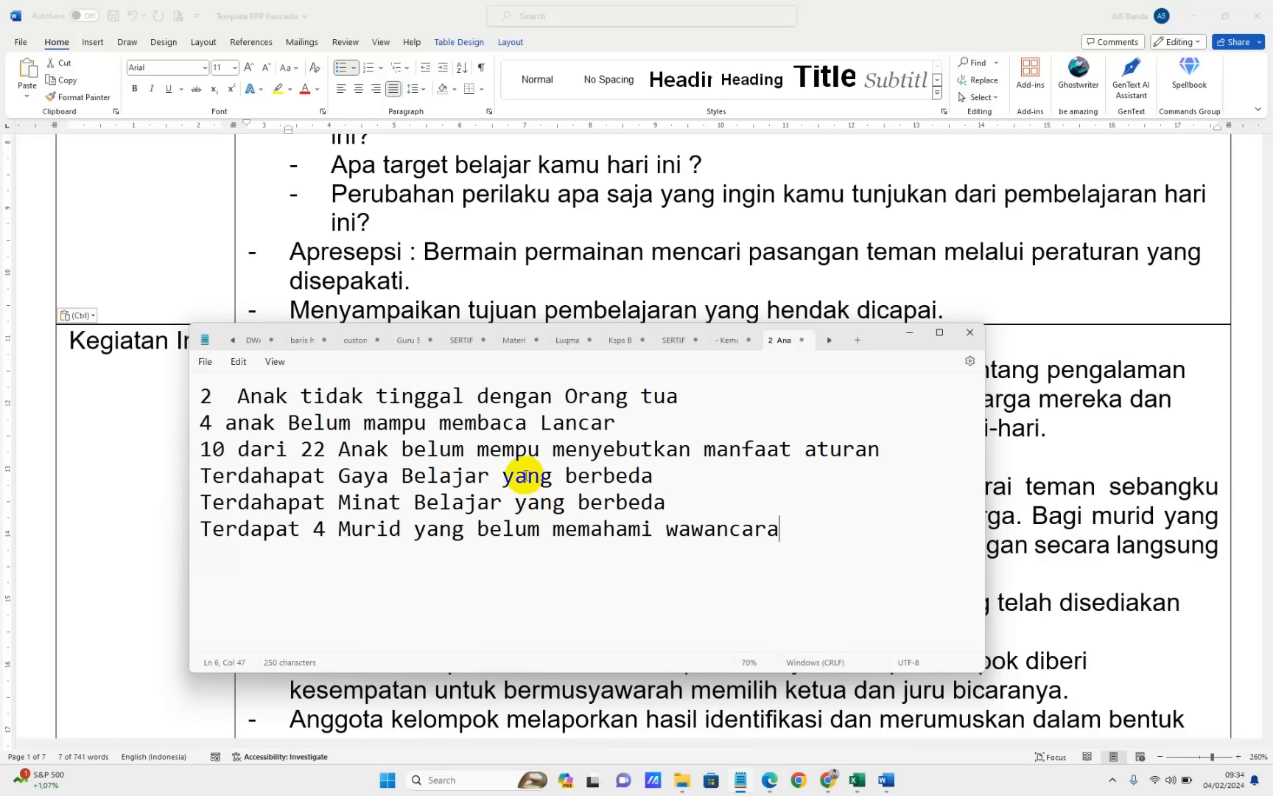
click(389, 500)
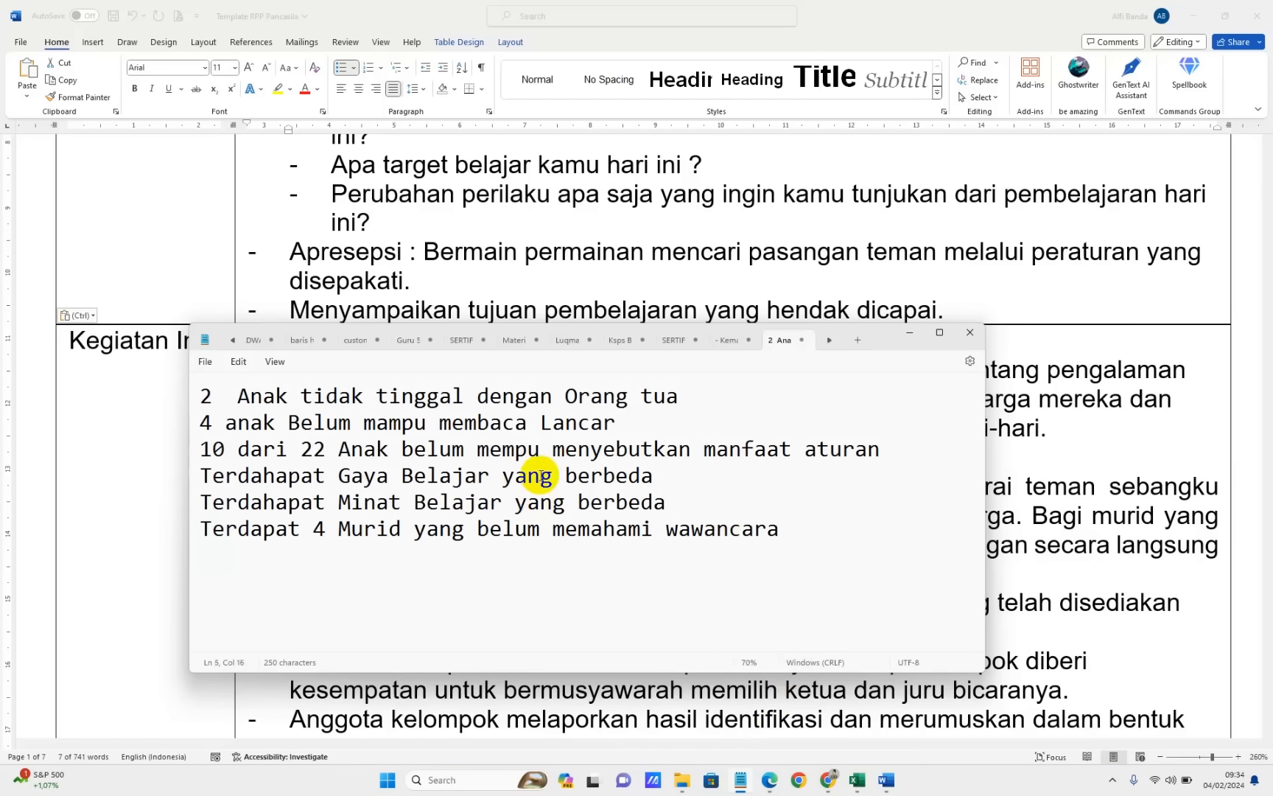
drag(781, 528, 199, 546)
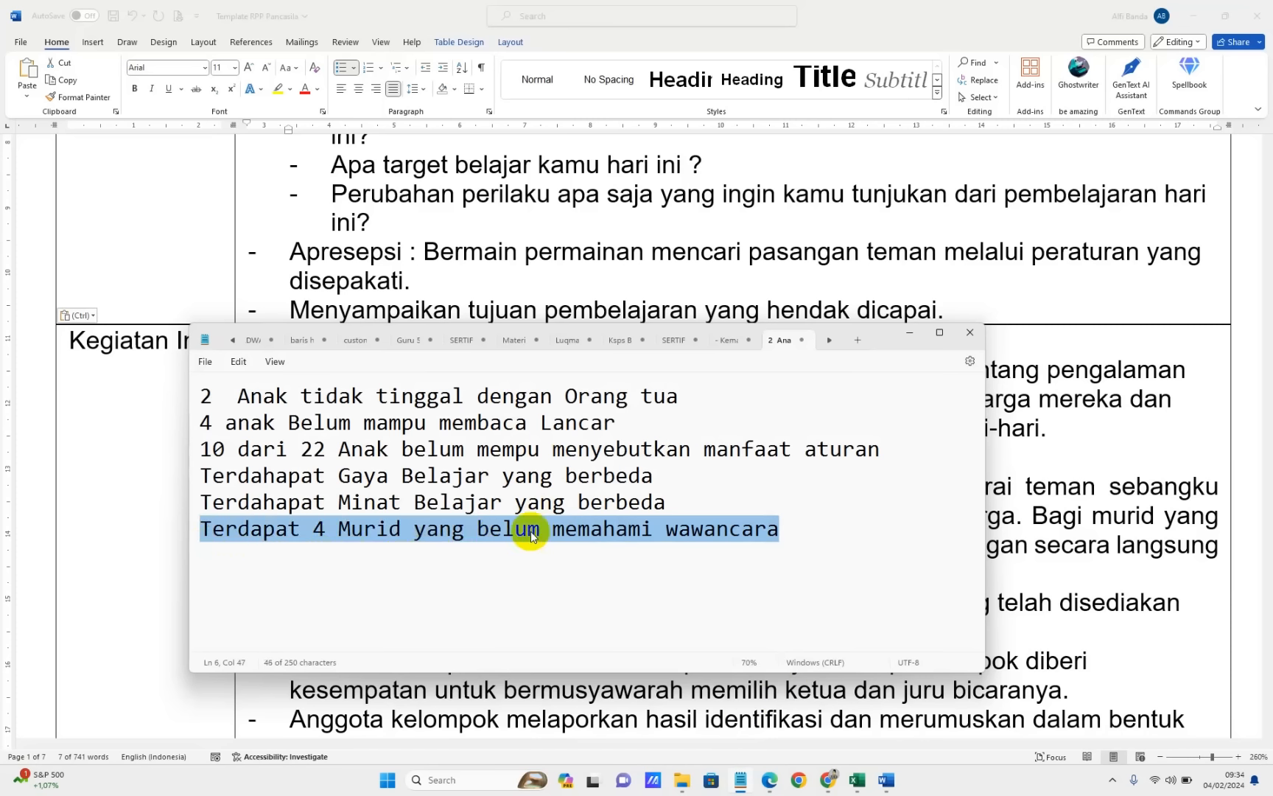
click(1098, 523)
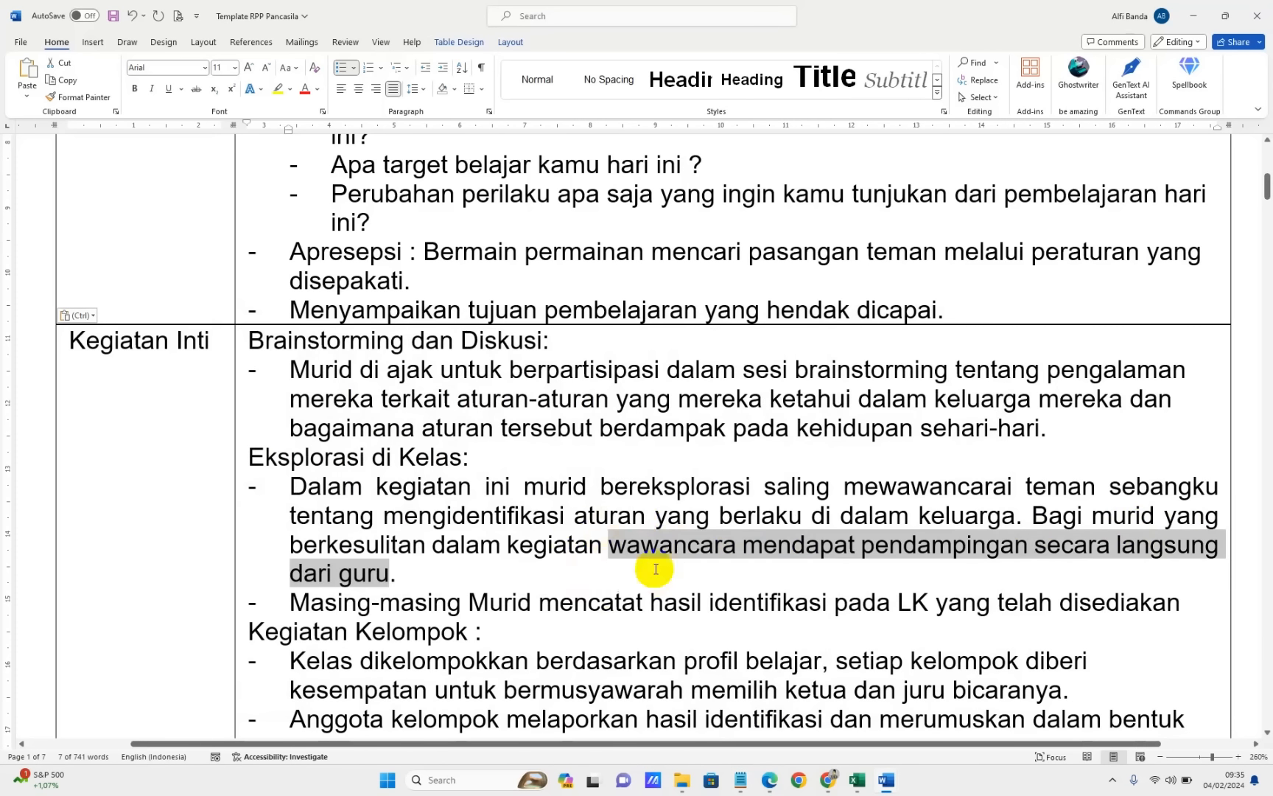
Italicize the Eksplorasi di Kelas sentence "Bagi murid yang berkesulitan dalam kegiatan wawancara mendapat pendampingan secara langsung dari guru."
click(915, 368)
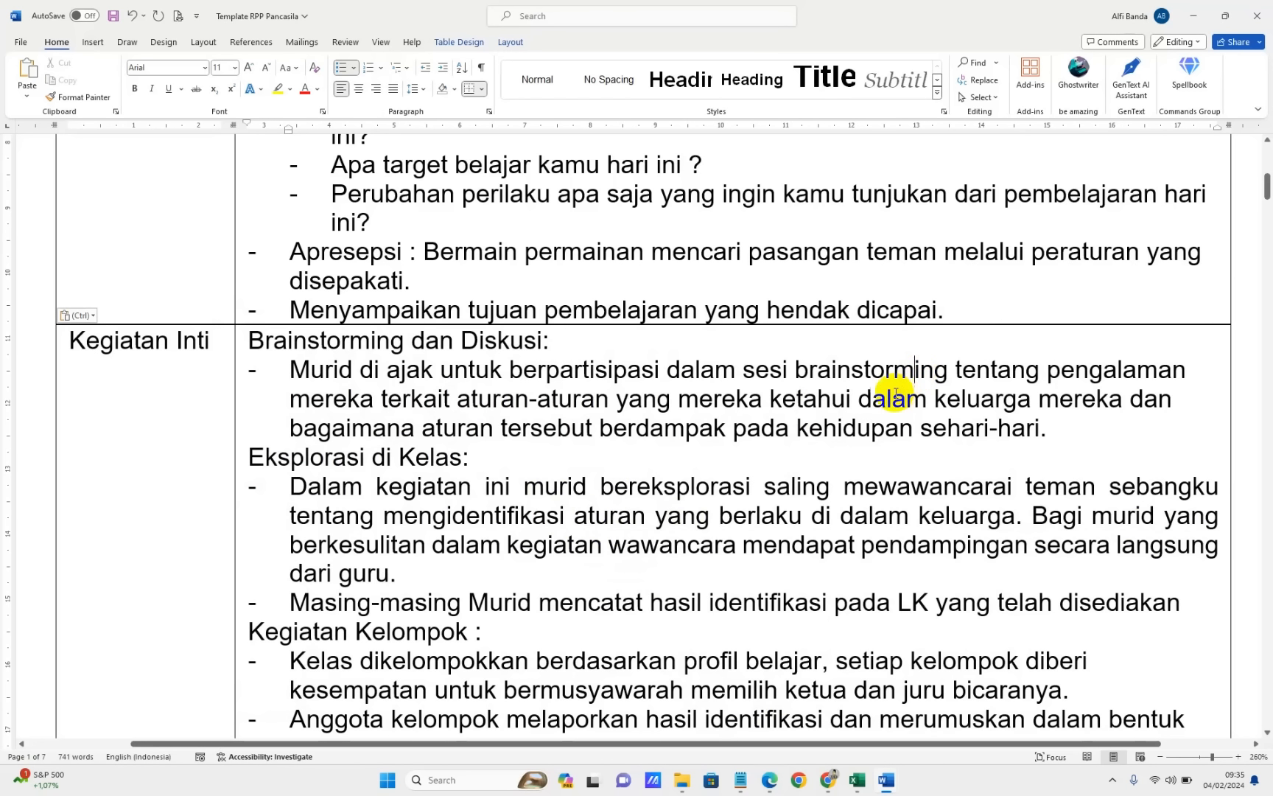
click(1033, 515)
ctrl+click(1035, 516)
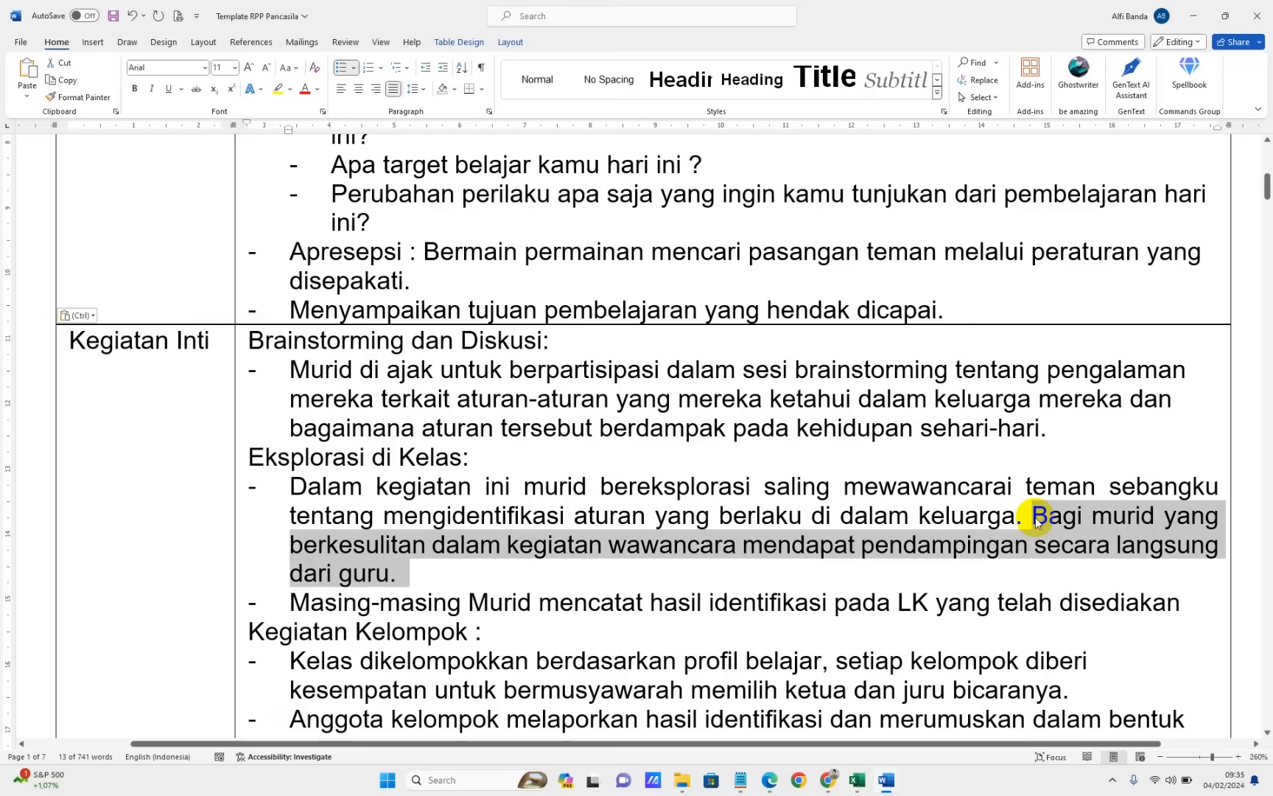
click(1035, 517)
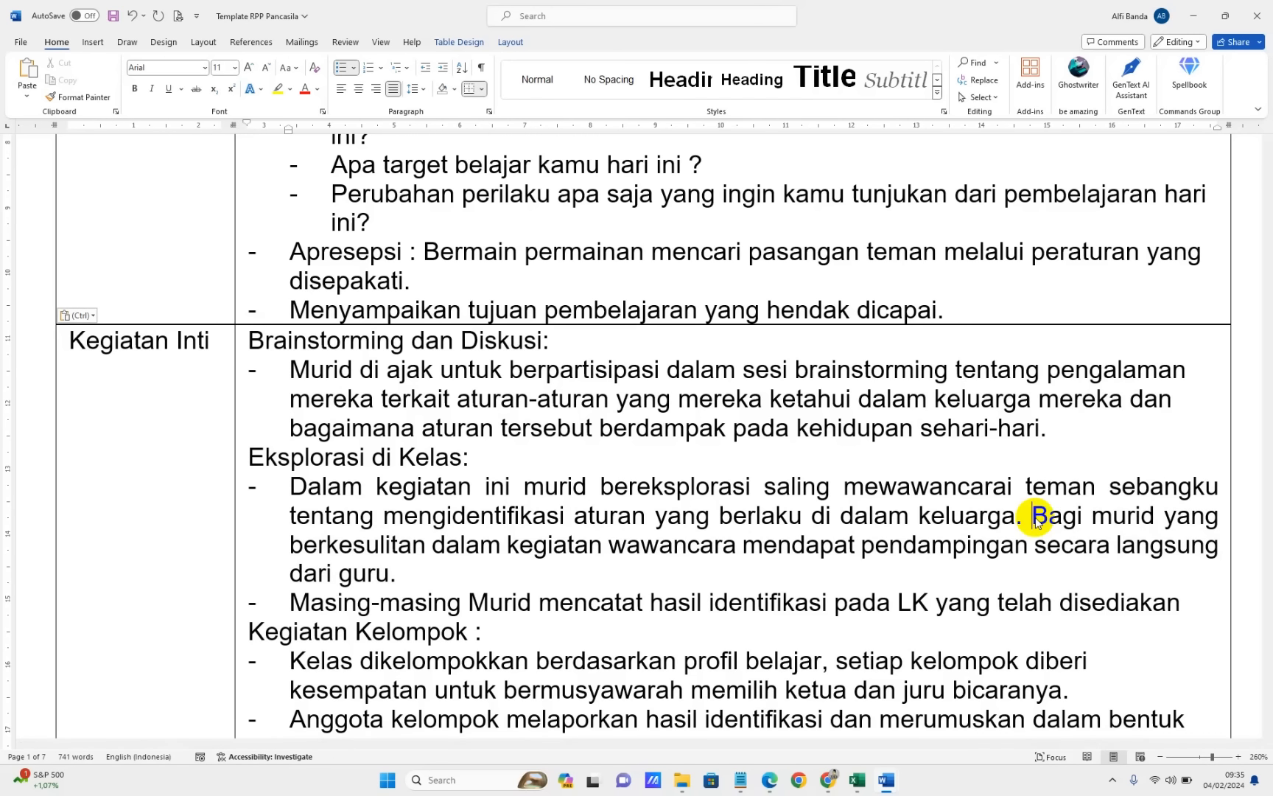
ctrl+click(1035, 517)
key(ctrl+i)
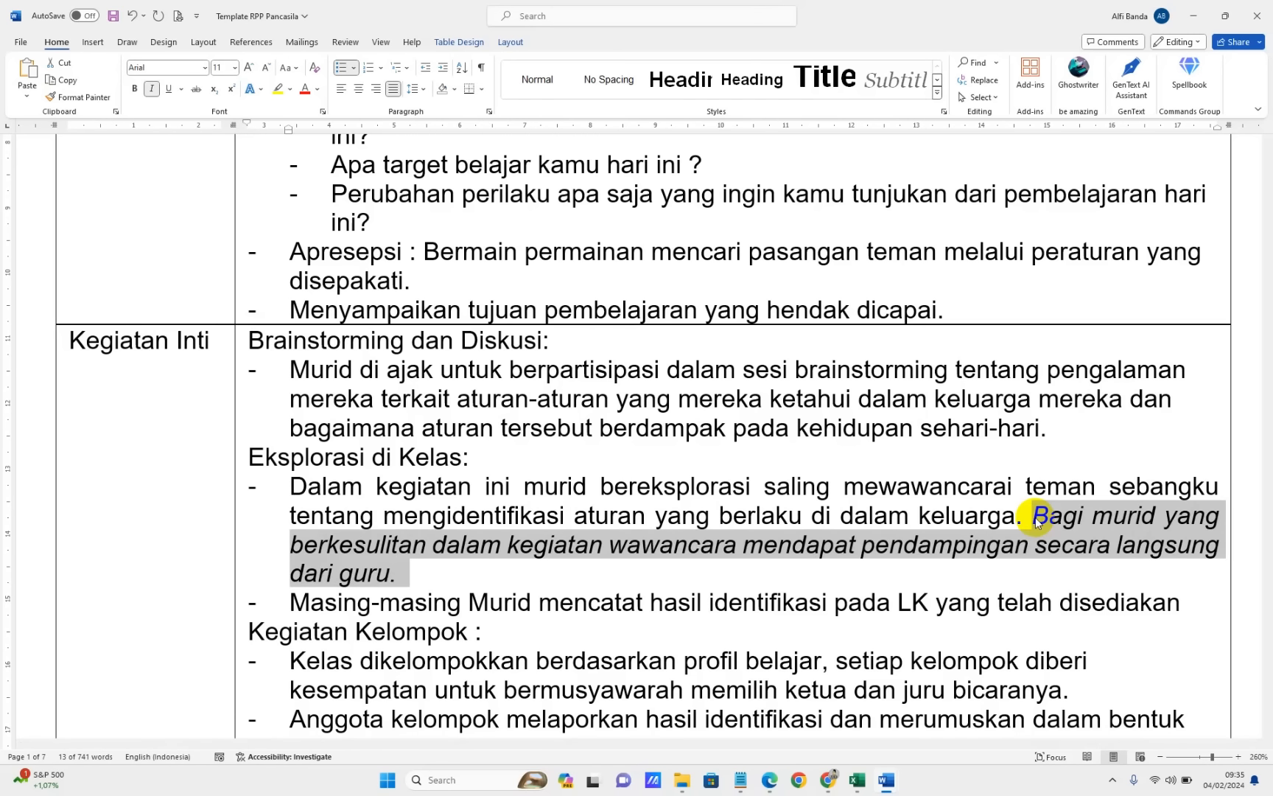
click(1037, 520)
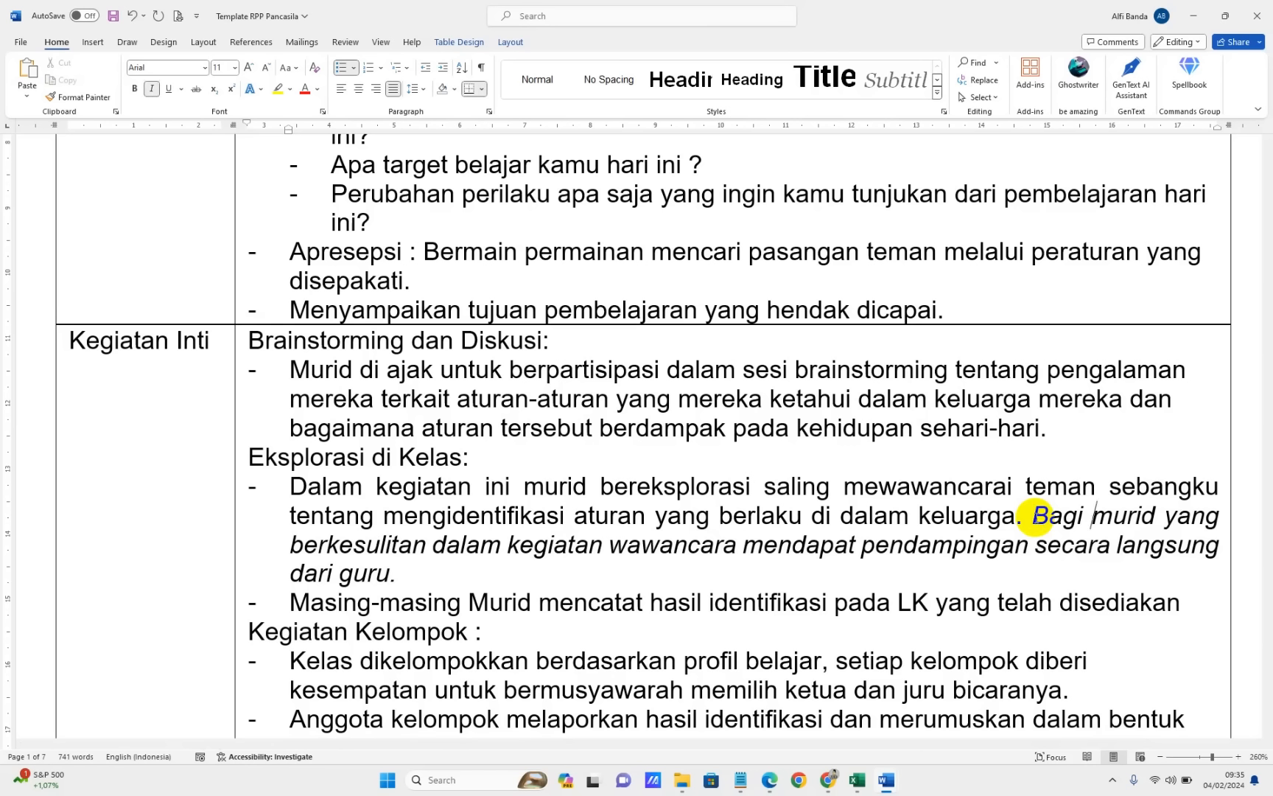
Re-read the italic Eksplorasi di Kelas sentence about direct teacher support and select it from "Bagi murid" to "guru"
key(ctrl+Right)
key(ctrl+Right)
key(ctrl+Right)
key(ctrl+Right)
key(ctrl+Right)
key(ctrl+Right)
key(Right)
key(ctrl+Right)
key(ctrl+Right)
key(ctrl+Right)
key(ctrl+Right)
key(ctrl+Right)
key(ctrl+shift+Left)
key(ctrl+shift+Left)
key(ctrl+shift+Left)
key(ctrl+shift+Left)
key(ctrl+shift+Left)
key(ctrl+shift+Left)
key(ctrl+shift+Left)
key(ctrl+shift+Left)
key(ctrl+shift+Left)
key(ctrl+shift+Left)
key(ctrl+shift+Left)
key(ctrl+shift+Left)
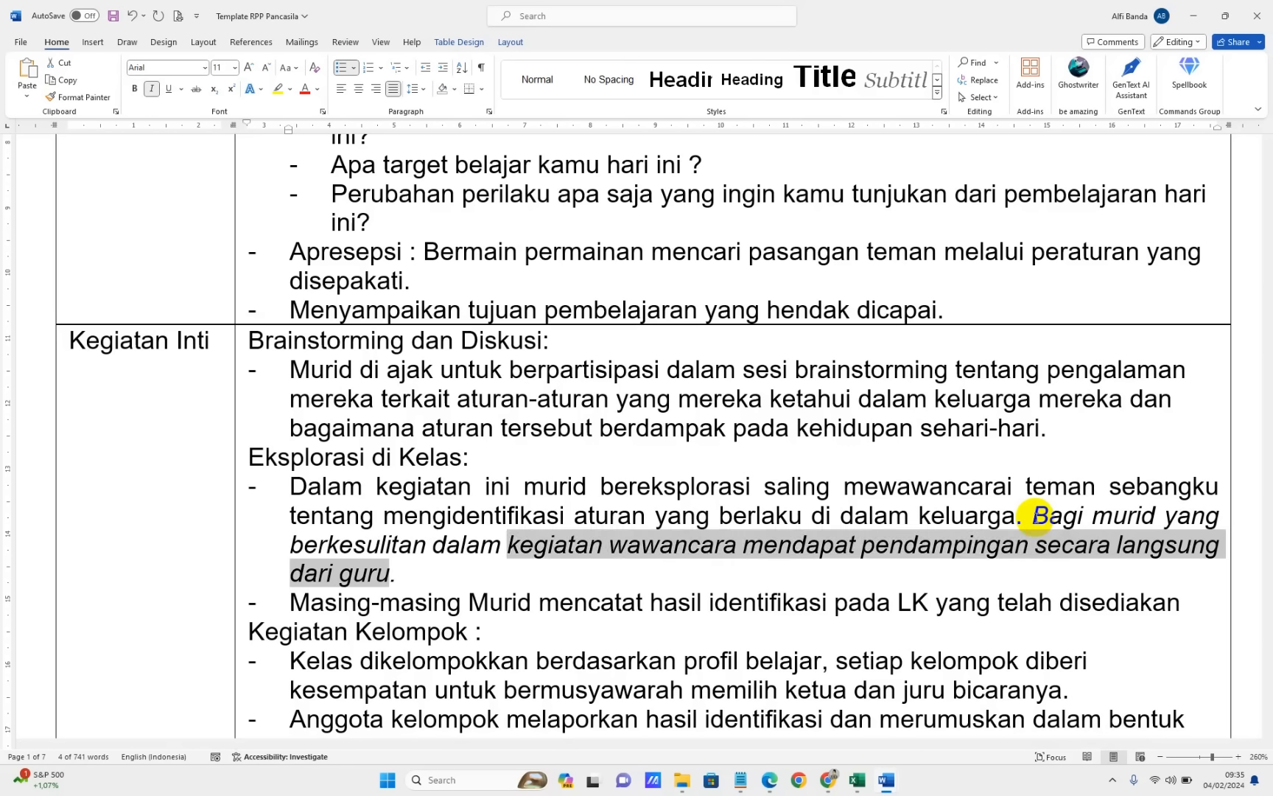
key(ctrl+shift+Left)
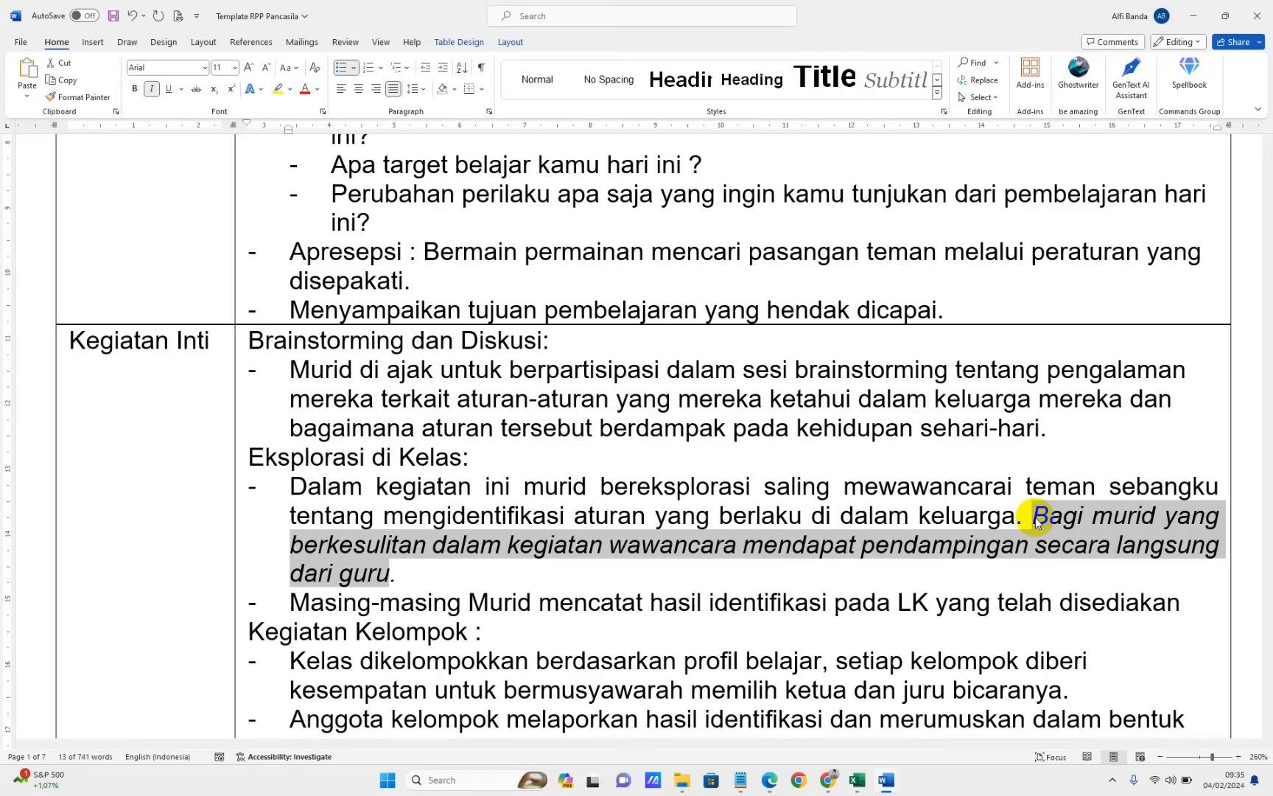
scroll(1035, 520, down, 1)
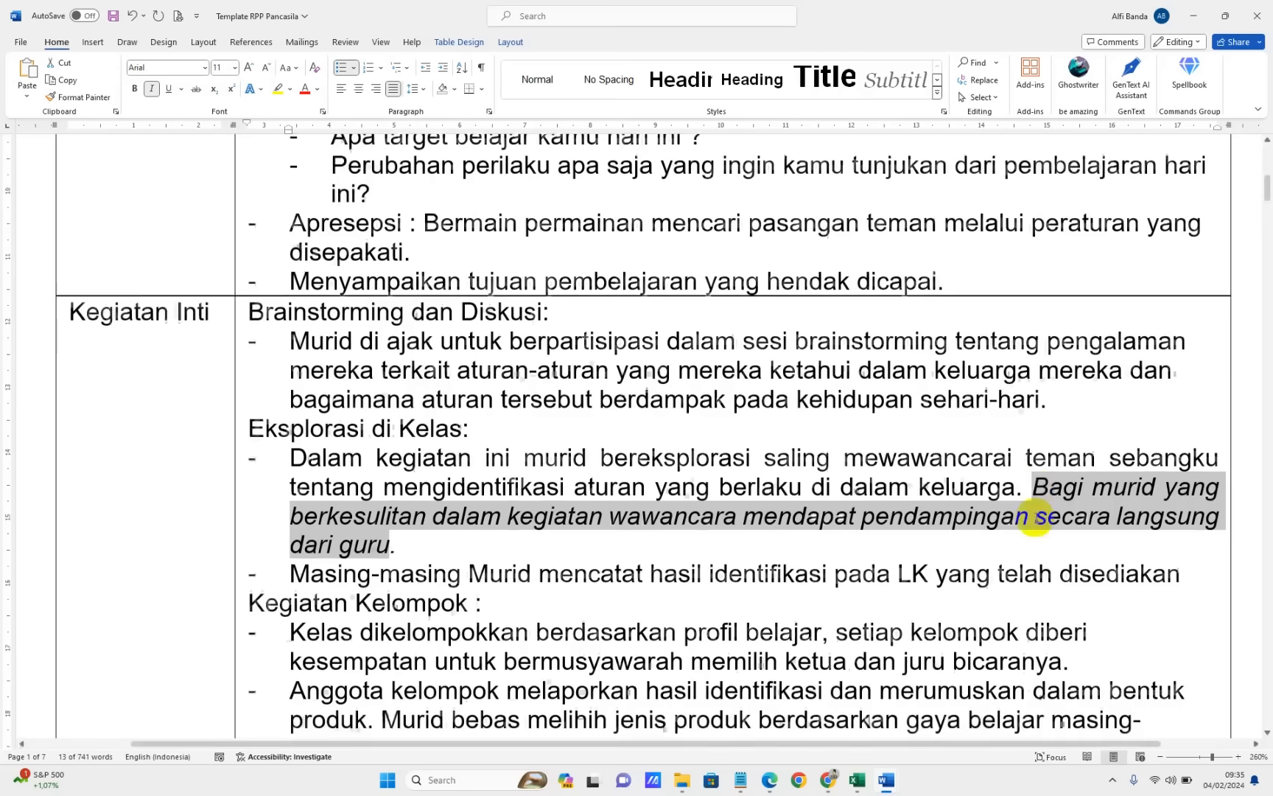
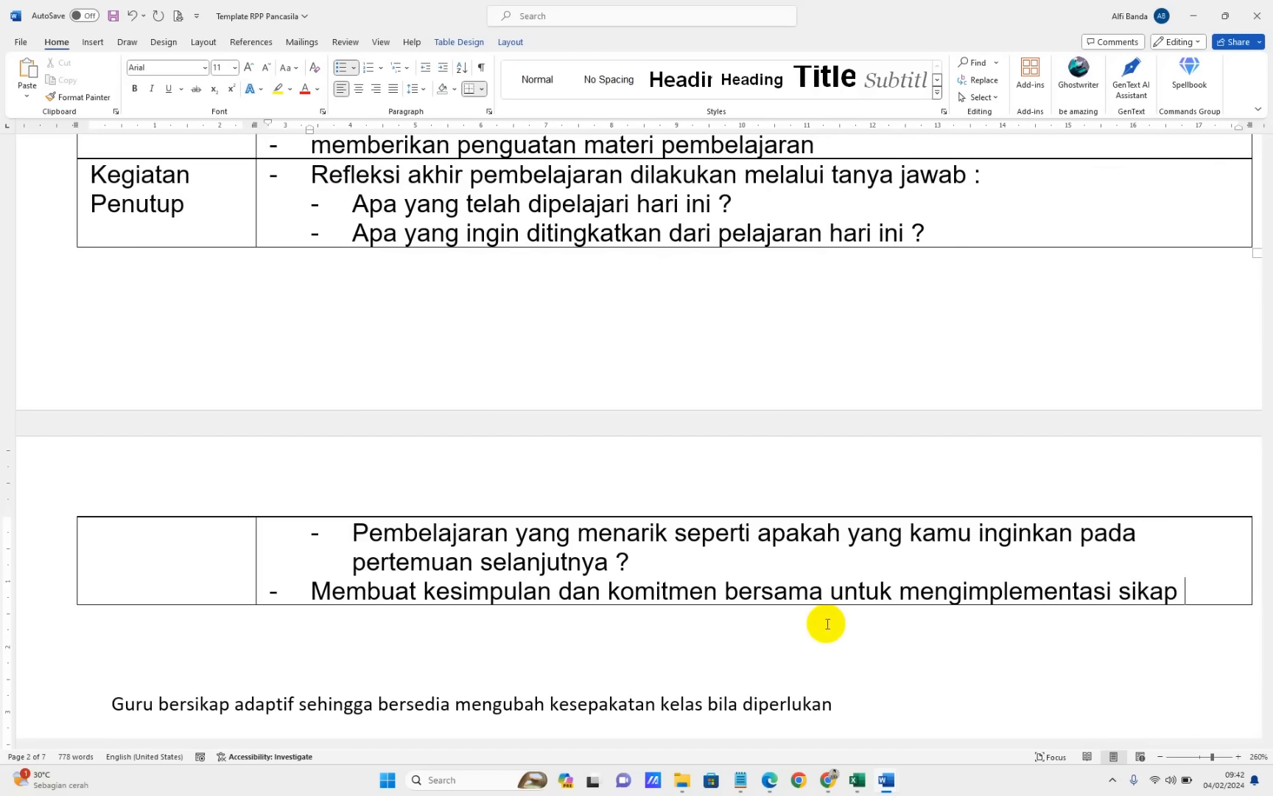
Replace "sikap" in the Kegiatan Penutup commitment item with "nilai-nilai Profil pelajar pancasila yang telah dilaksanakan pada pembelajaran ini."
key(ctrl+BackSpace)
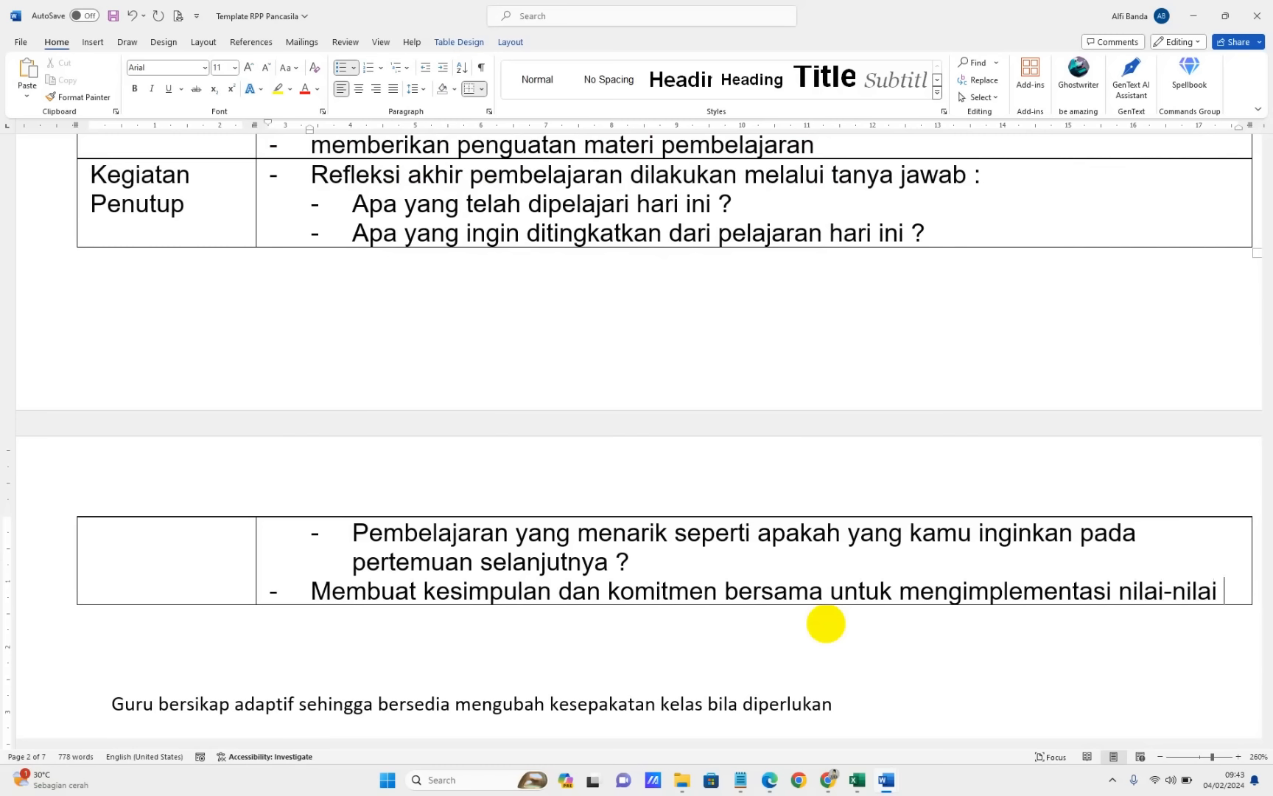
text(Profil pelajar pancasila yang t)
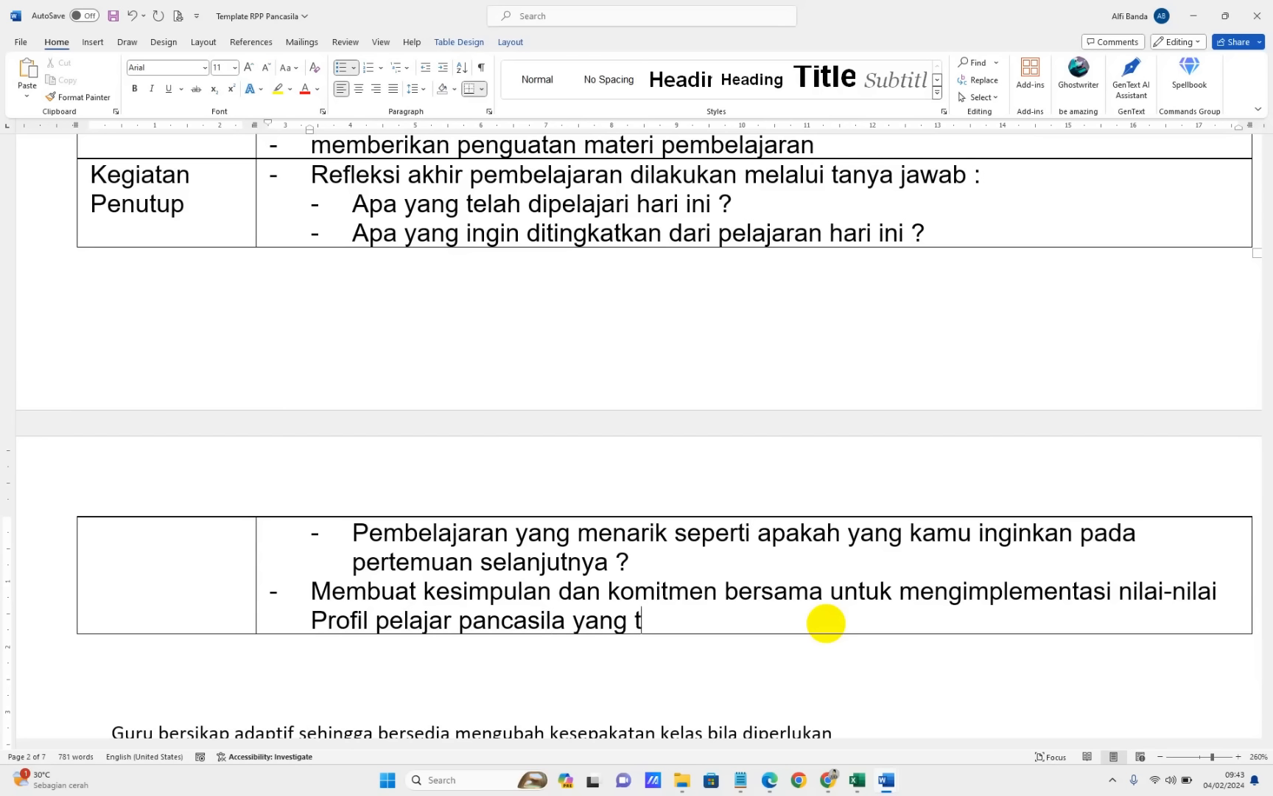
text(sanak)
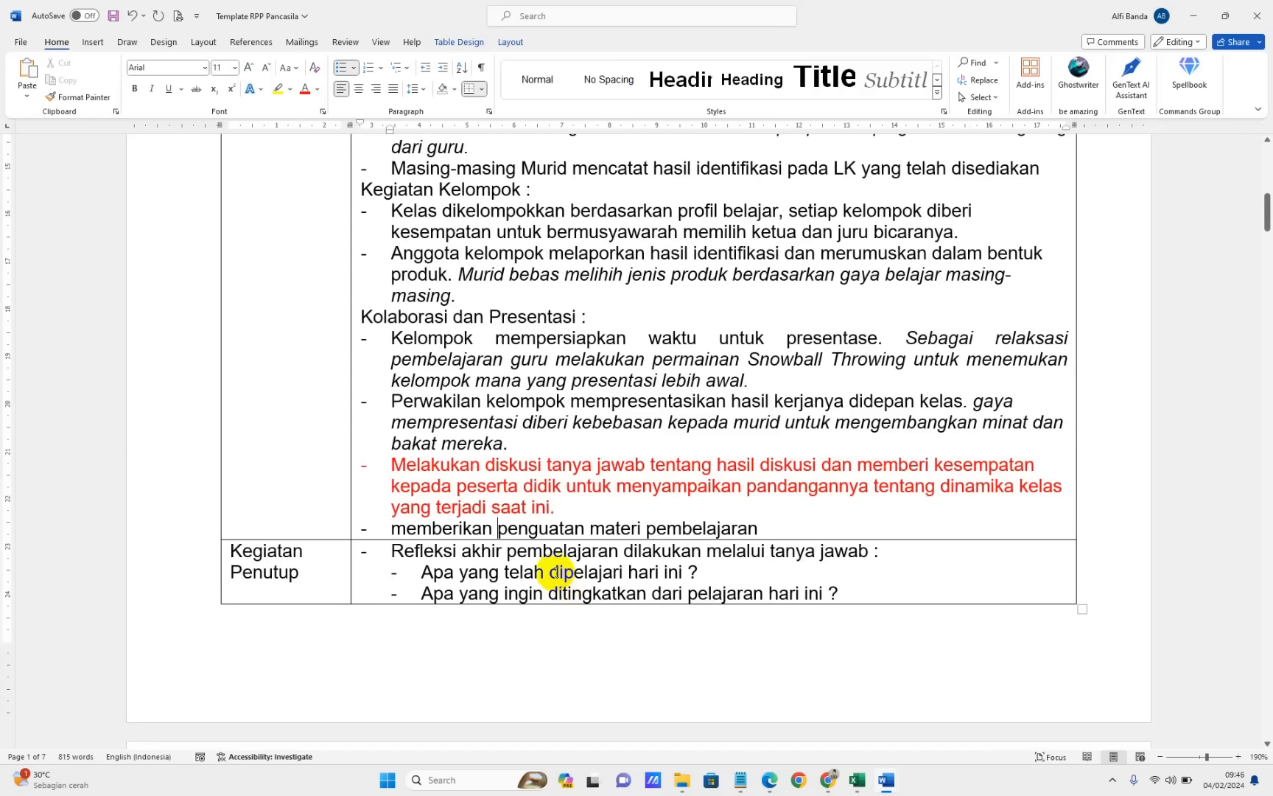
Examine the red Kegiatan Penutup item on revisiting the agreed learning targets, selecting the whole paragraph
scroll(526, 565, down, 6)
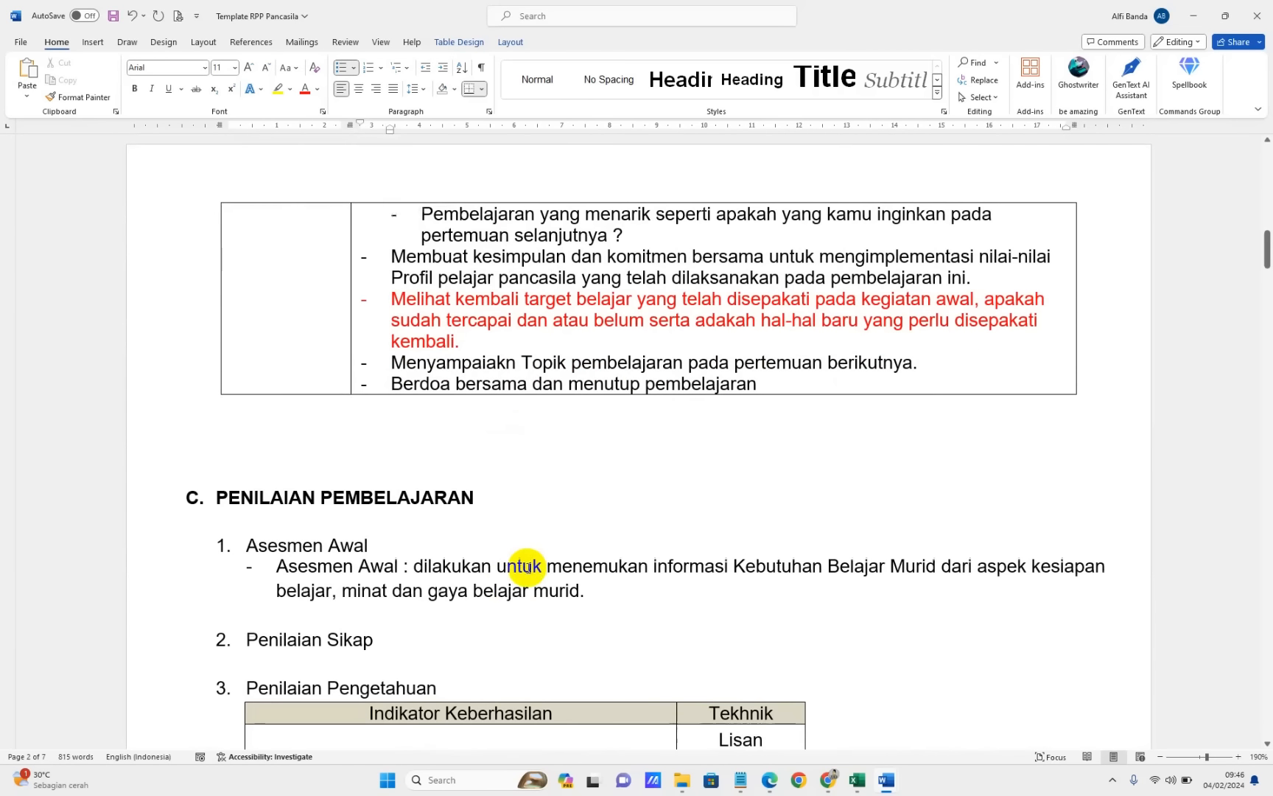
ctrl+scroll(347, 378, up, 4)
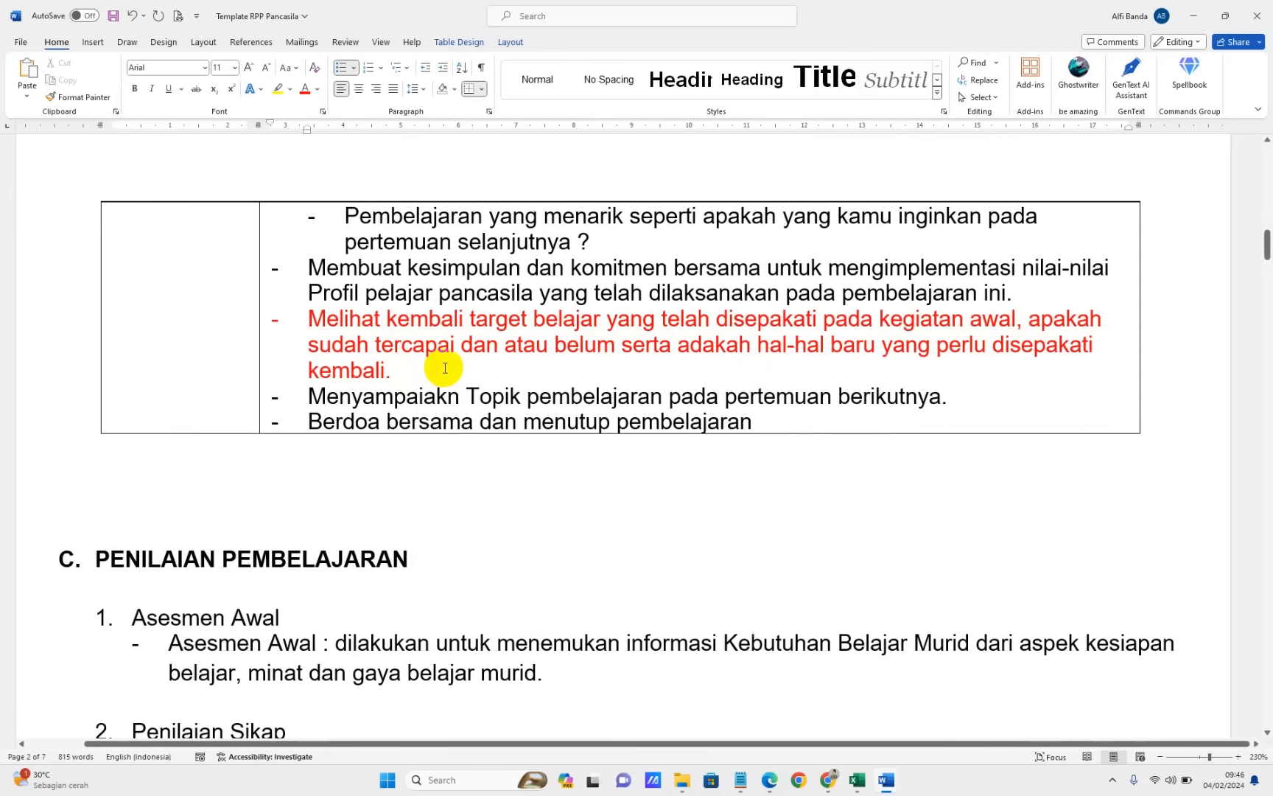
triple_click(368, 352)
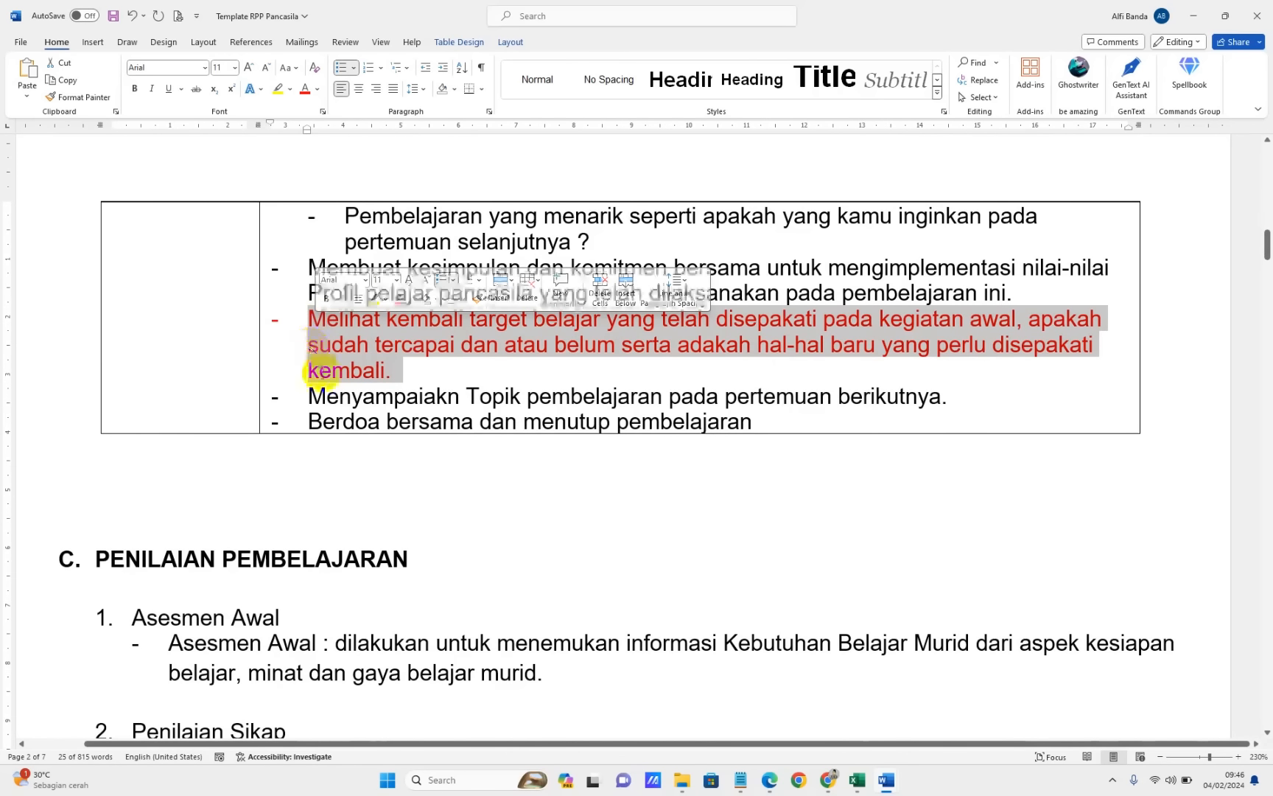
Examine the red opening-activity question "Perubahan perilaku apa saja yang ingin kamu tunjukan dari pembelajaran hari ini?", selecting the whole question
ctrl+scroll(325, 387, down, 3)
scroll(580, 461, up, 14)
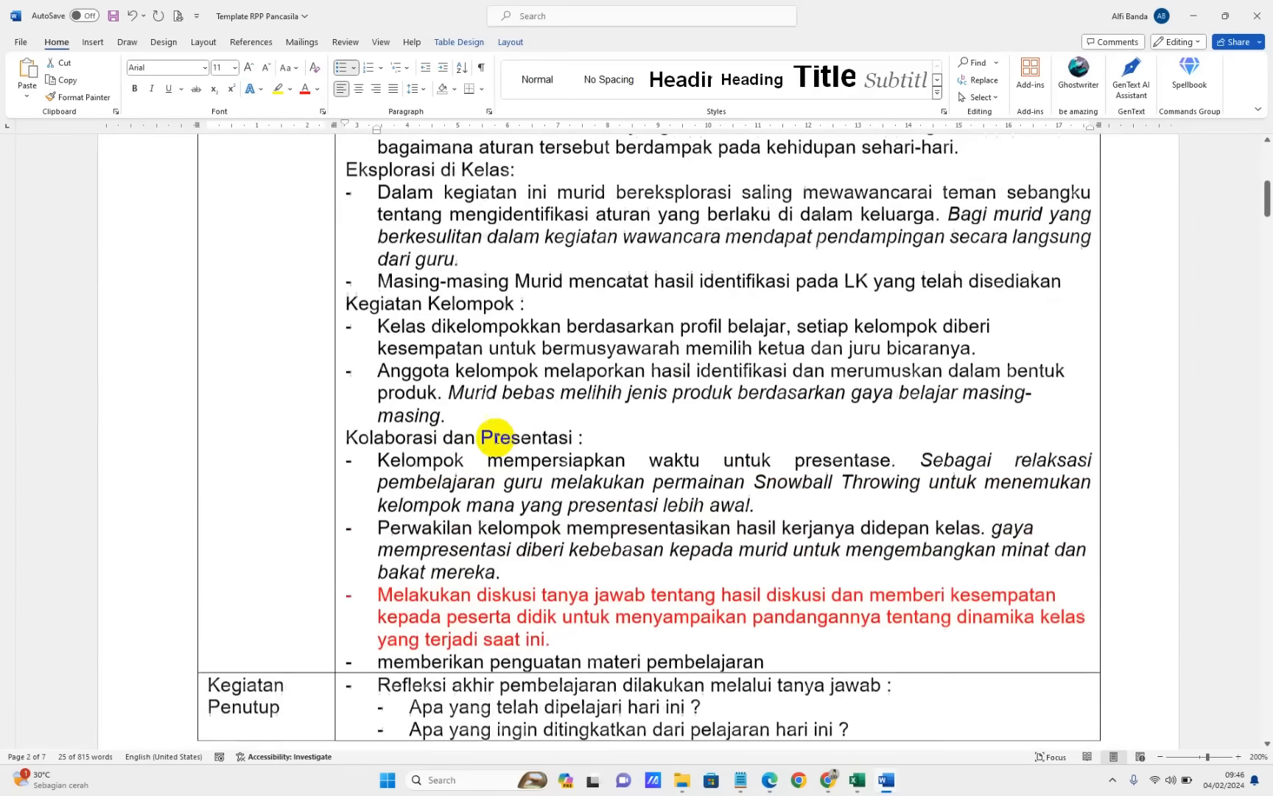
triple_click(451, 261)
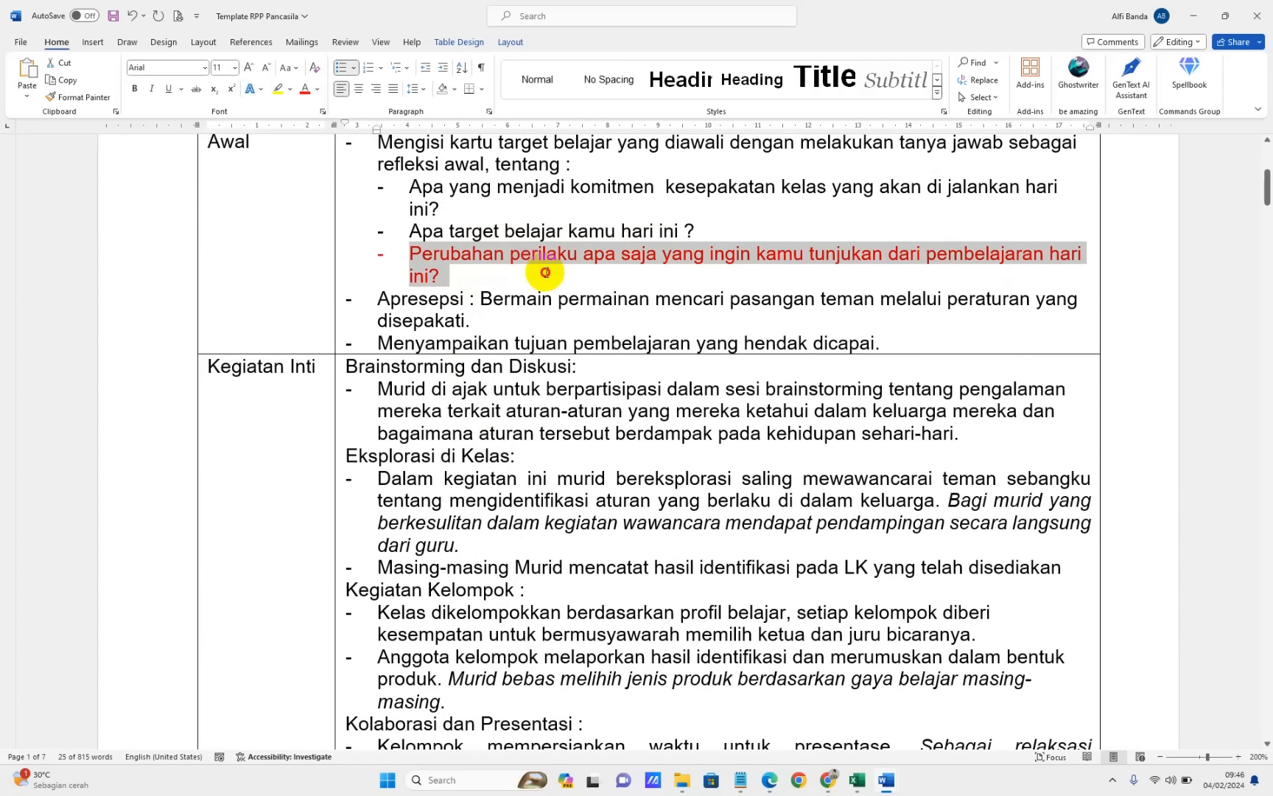
click(931, 257)
click(766, 288)
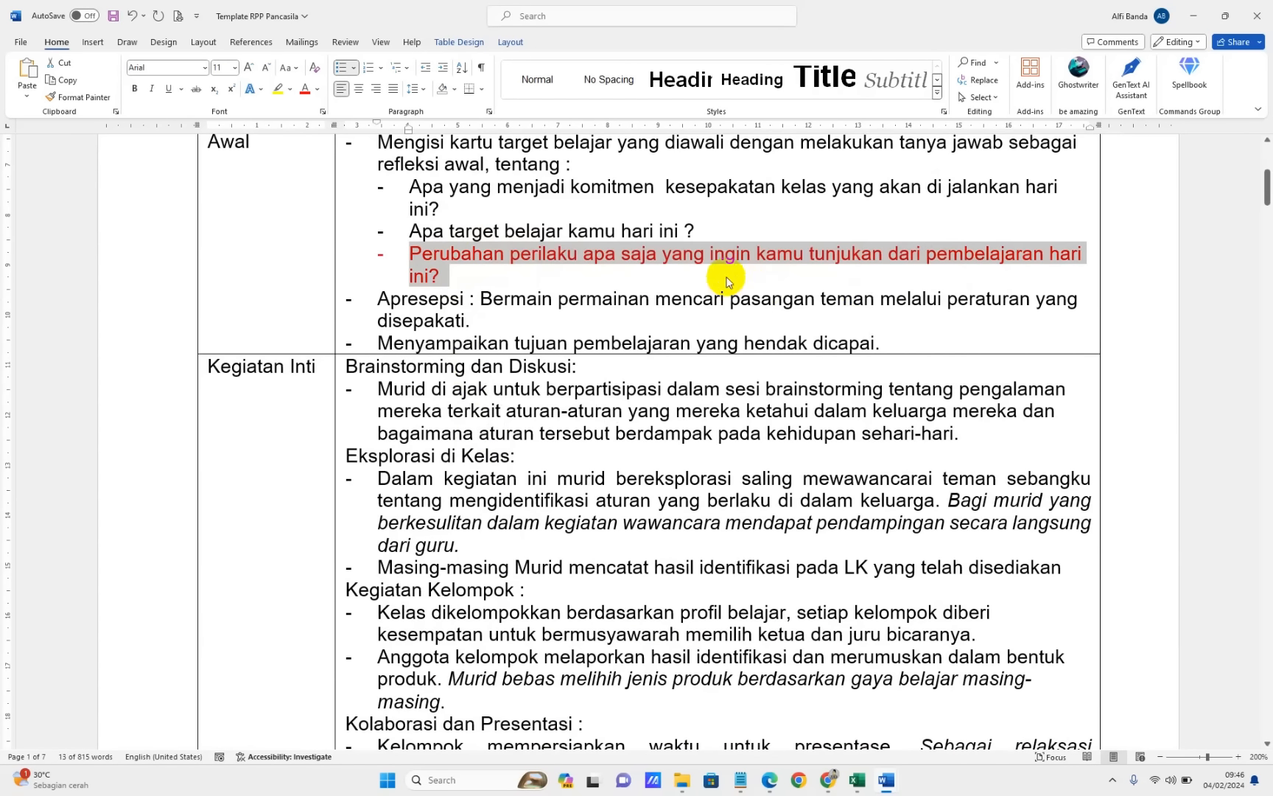
ctrl+scroll(742, 270, up, 2)
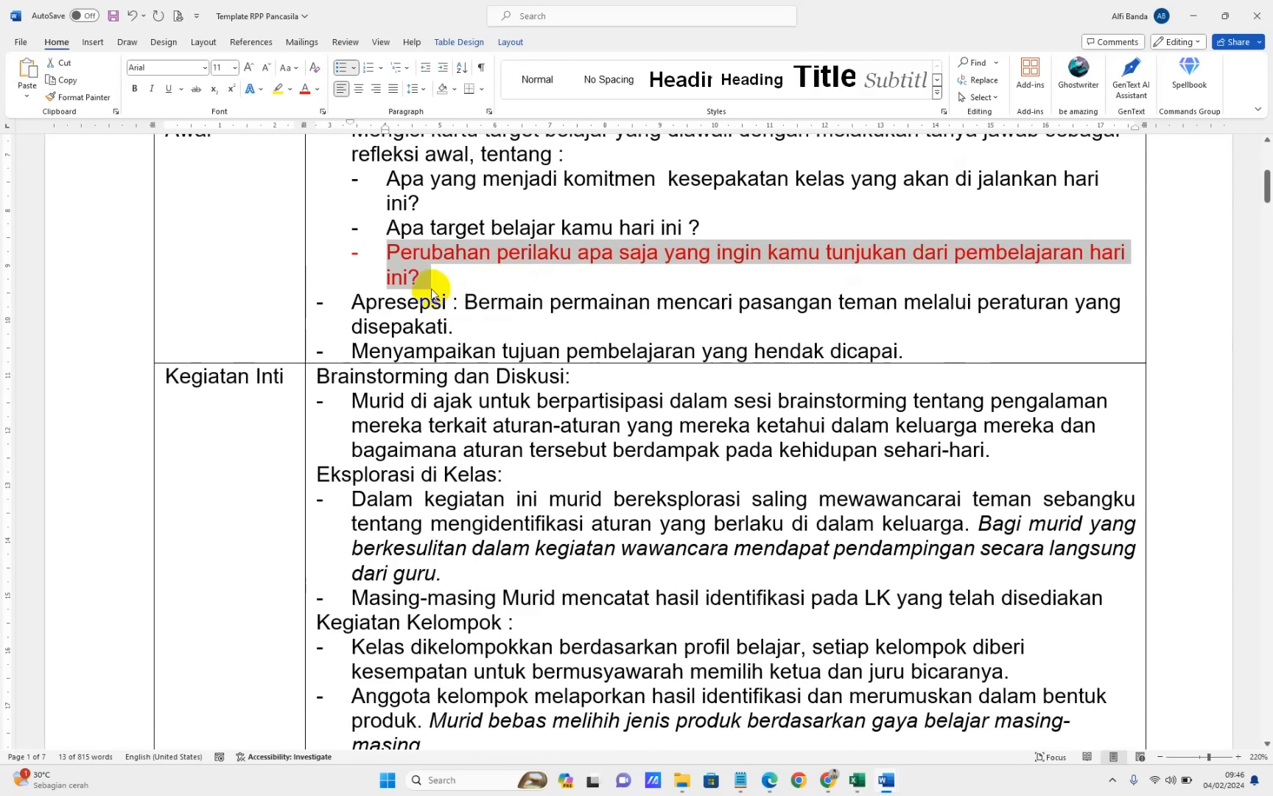
Switch to the Pengelolaan Kinerja page in Edge and select the first recommended behaviour, "Guru mengajak peserta didik melakukan refleksi dinamika kelas mengacu kesepakatan kelas"
mouse_move(766, 778)
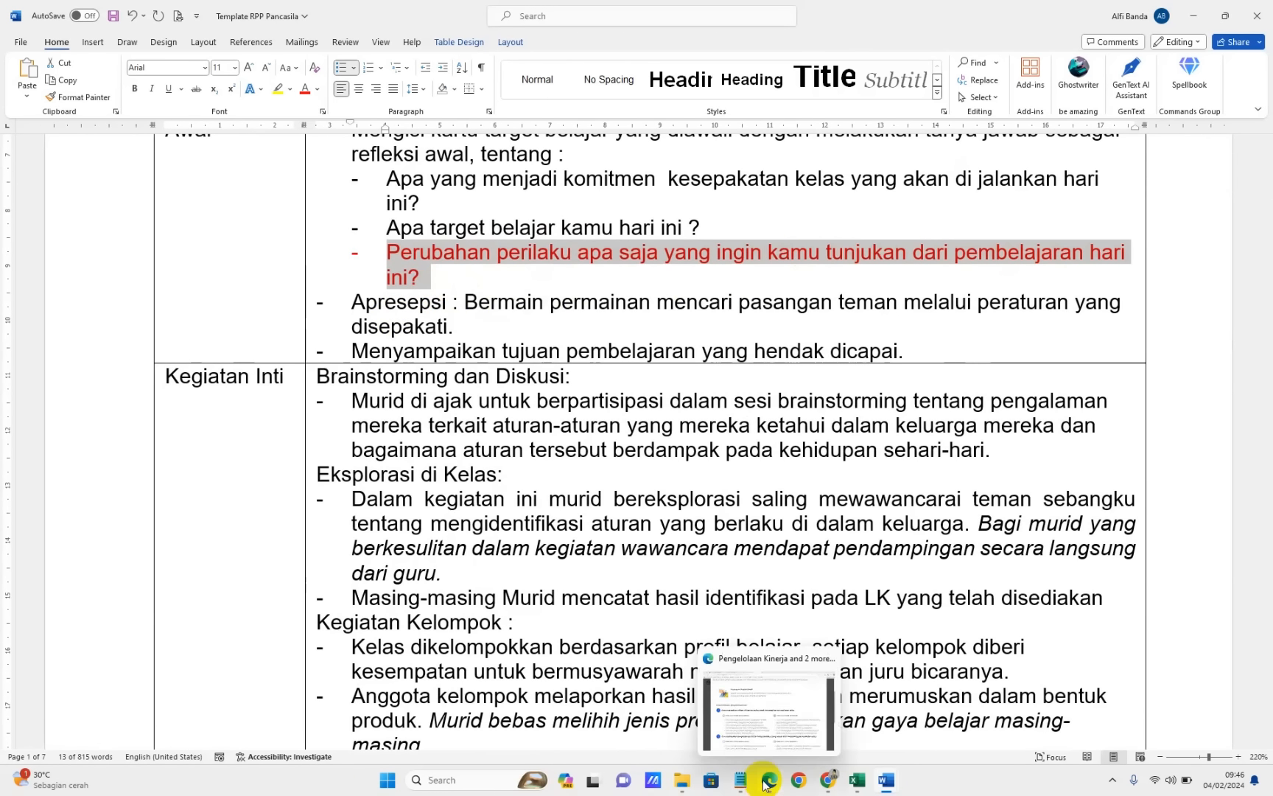
click(756, 737)
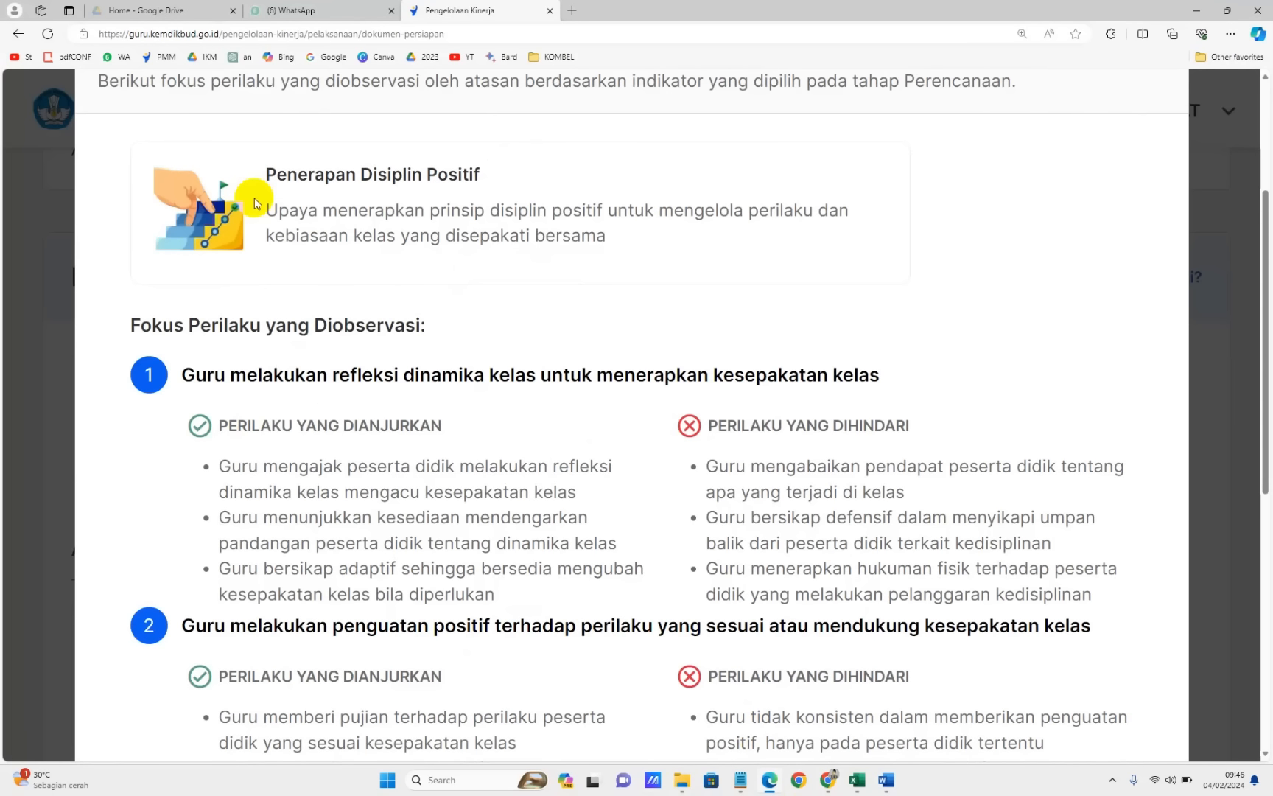
scroll(255, 198, down, 1)
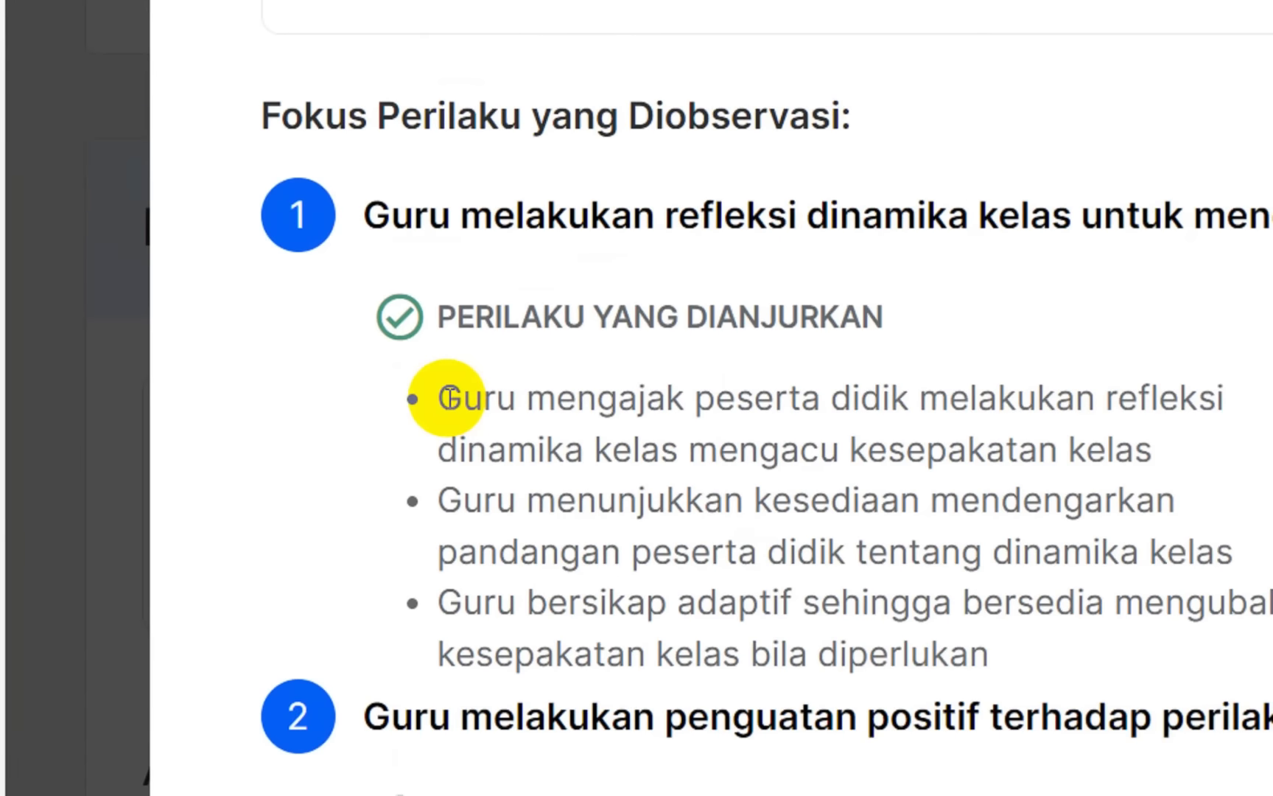
drag(219, 361, 452, 361)
drag(905, 396, 858, 457)
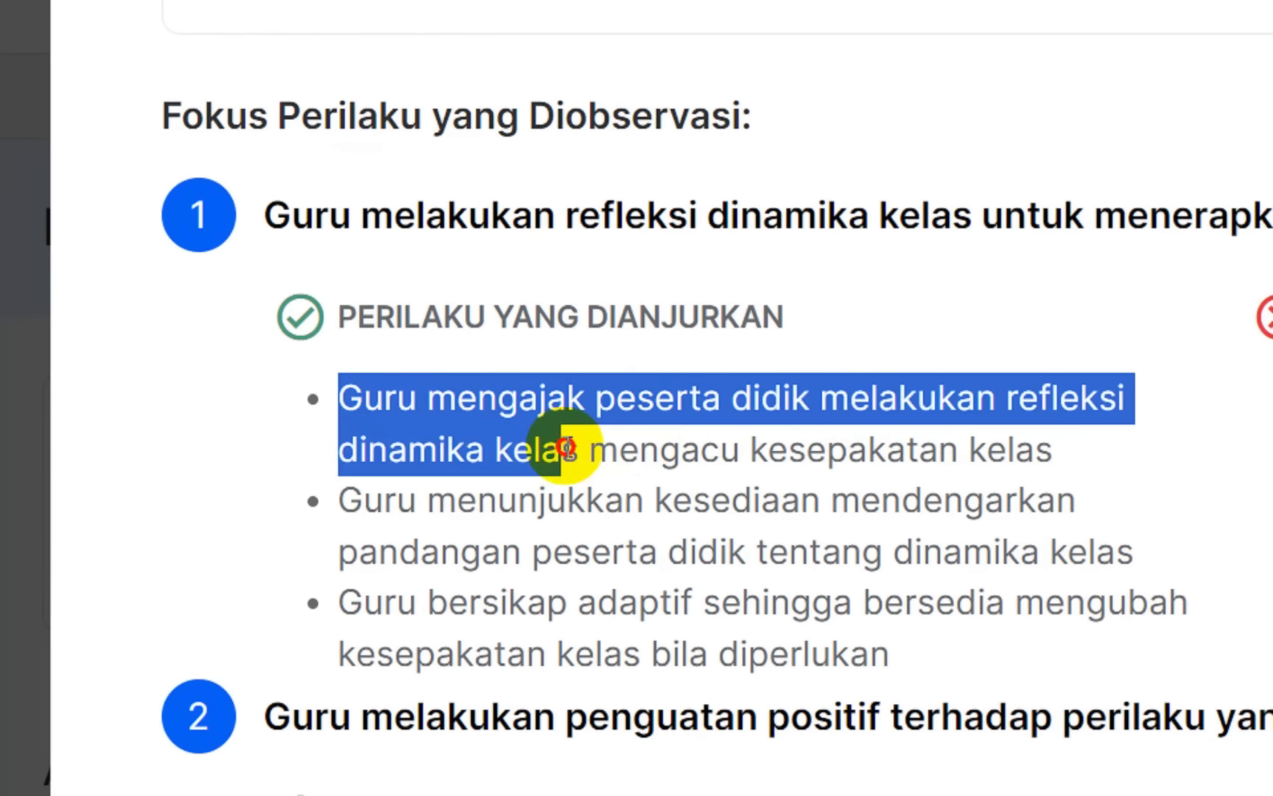
drag(758, 458, 1060, 460)
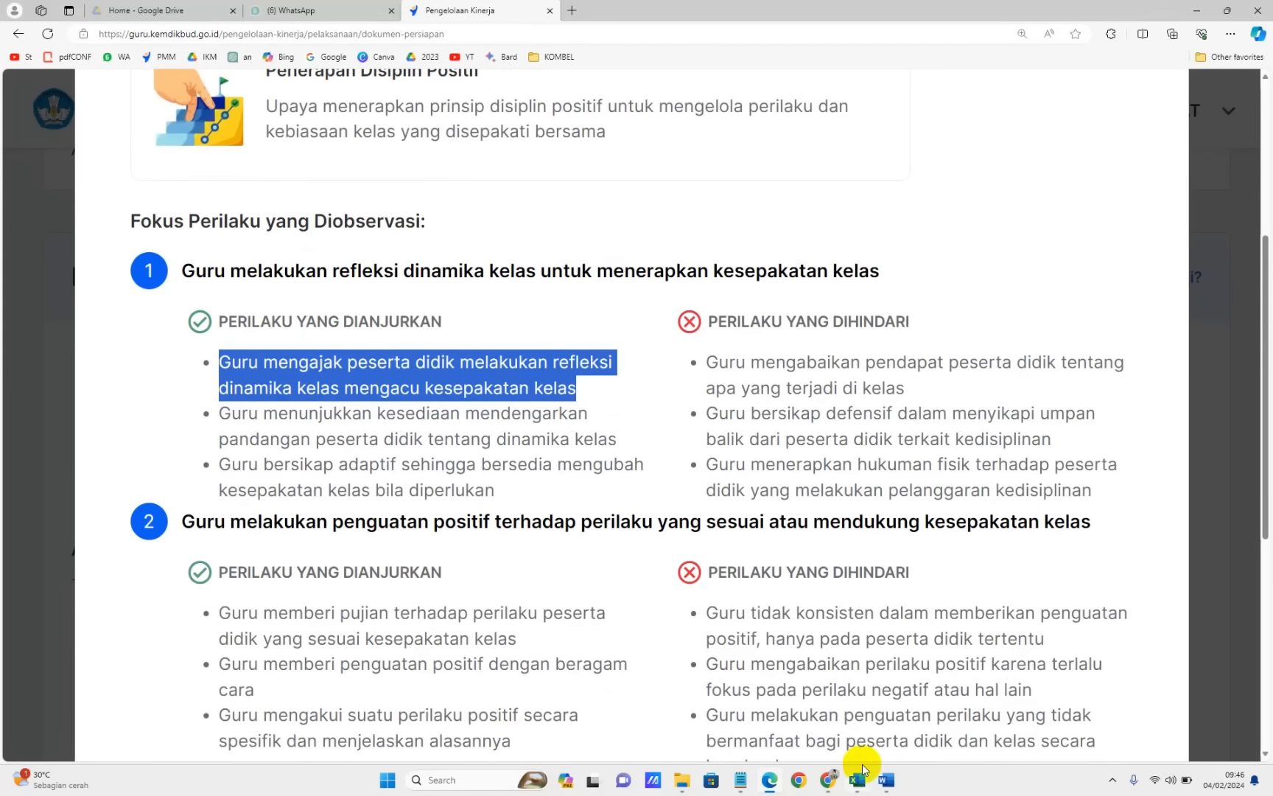
Return to the Word lesson plan and find the red Kolaborasi dan Presentasi item on students sharing views about class dynamics
mouse_move(887, 779)
click(810, 716)
scroll(505, 442, down, 4)
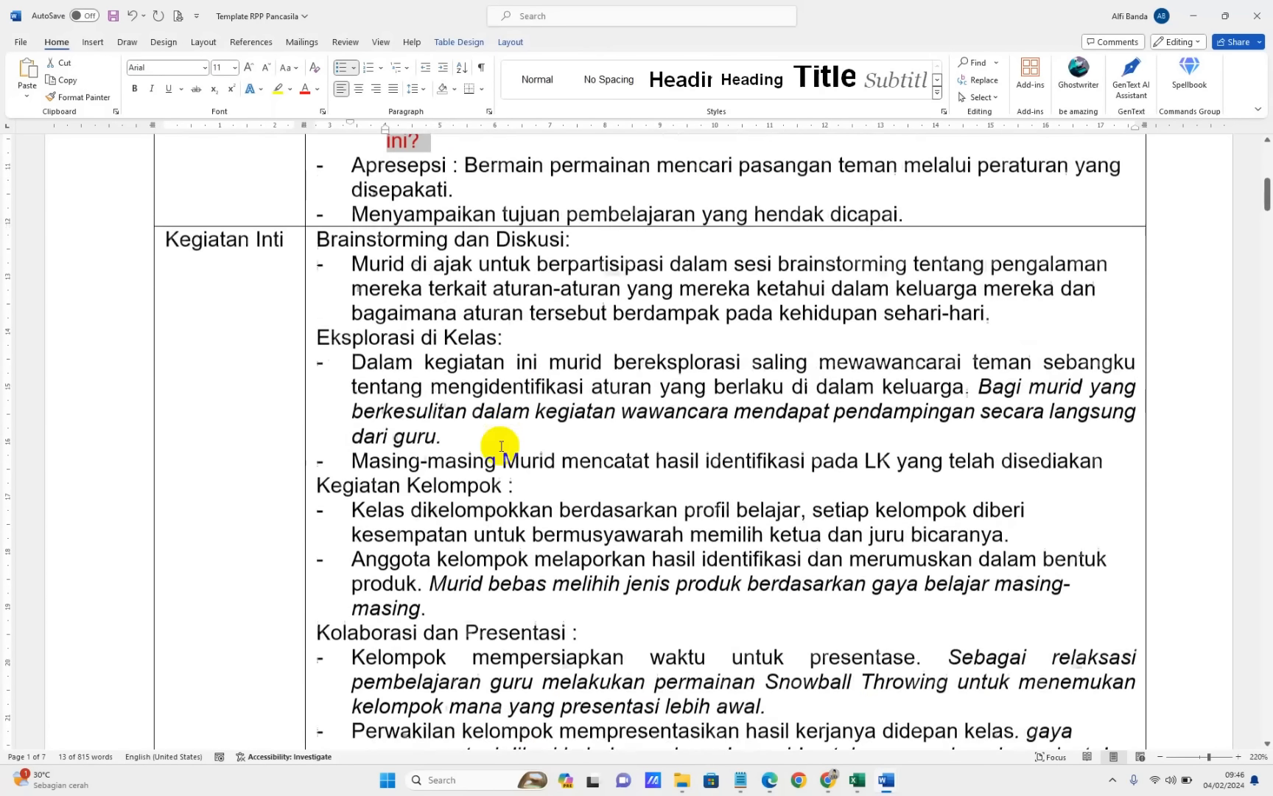
scroll(501, 445, down, 3)
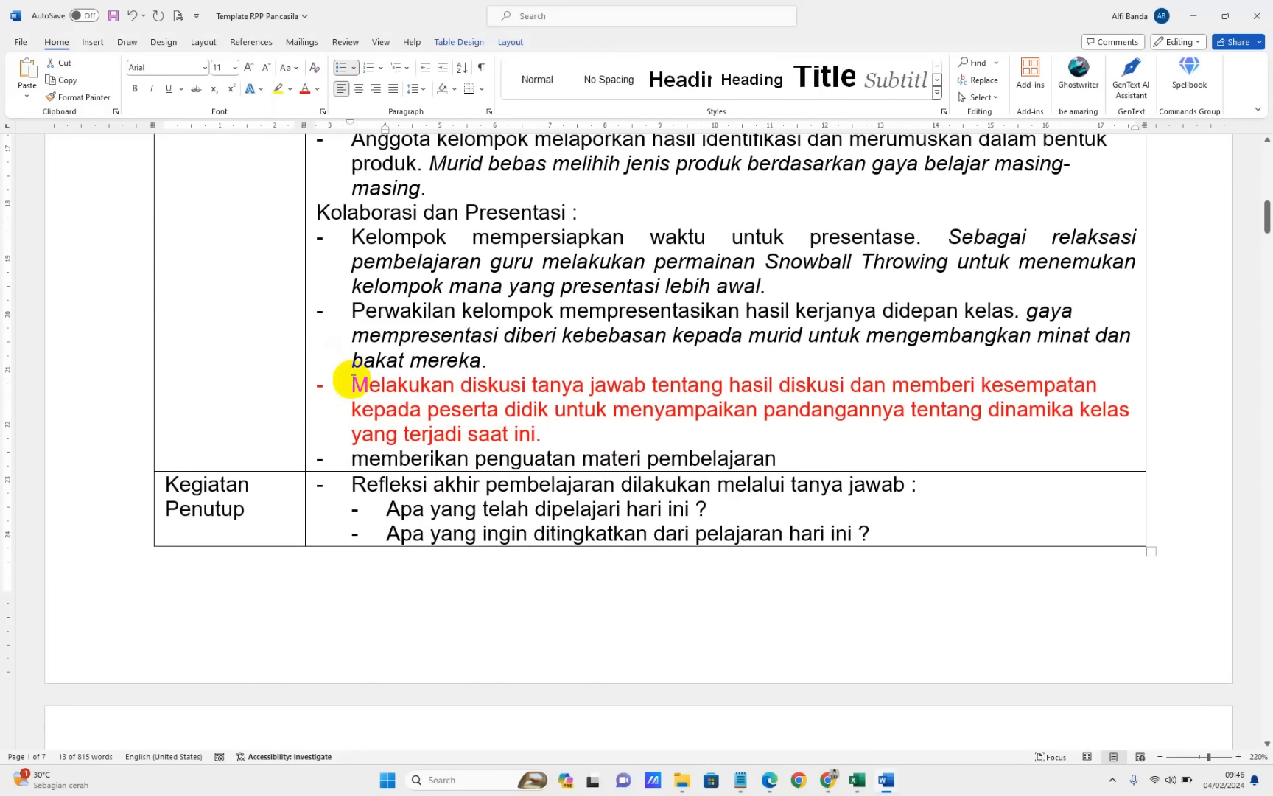
Highlight the red class-dynamics discussion item under Kolaborasi dan Presentasi for reading
drag(349, 382, 566, 427)
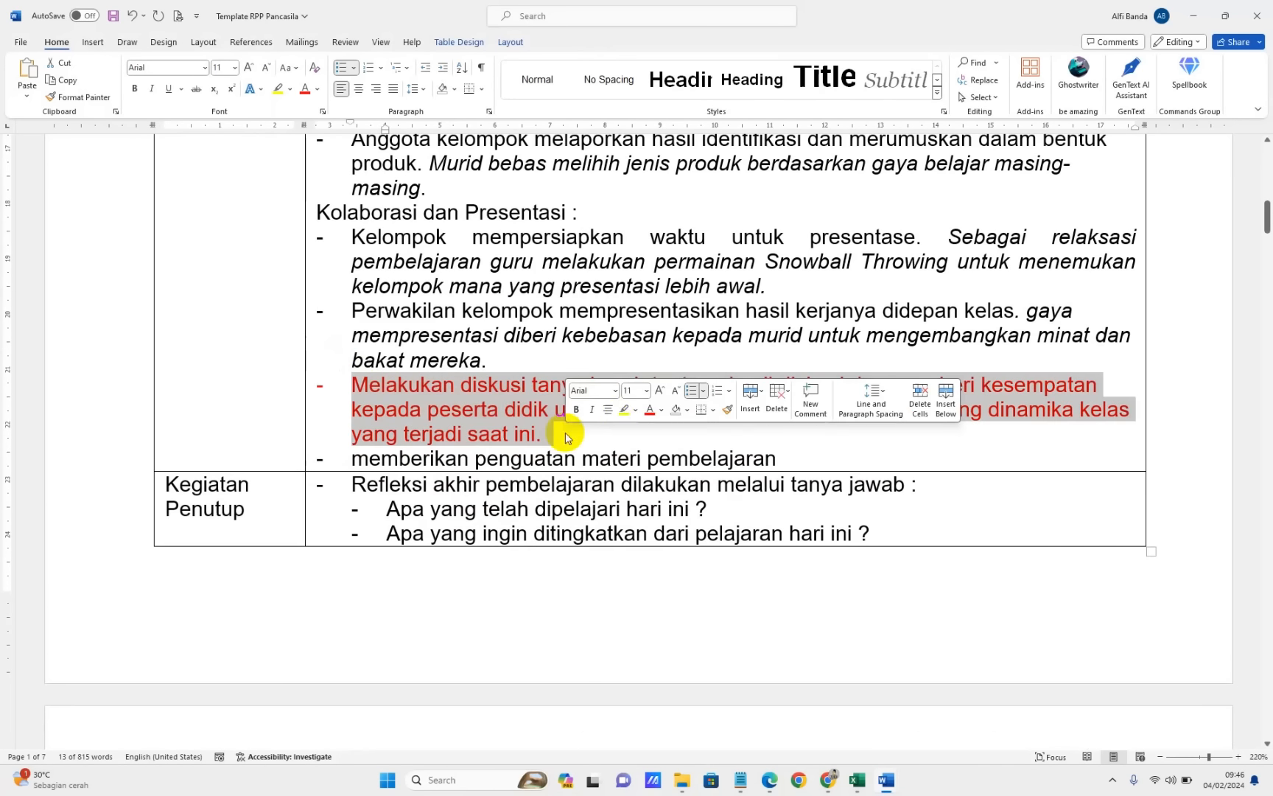
click(1046, 413)
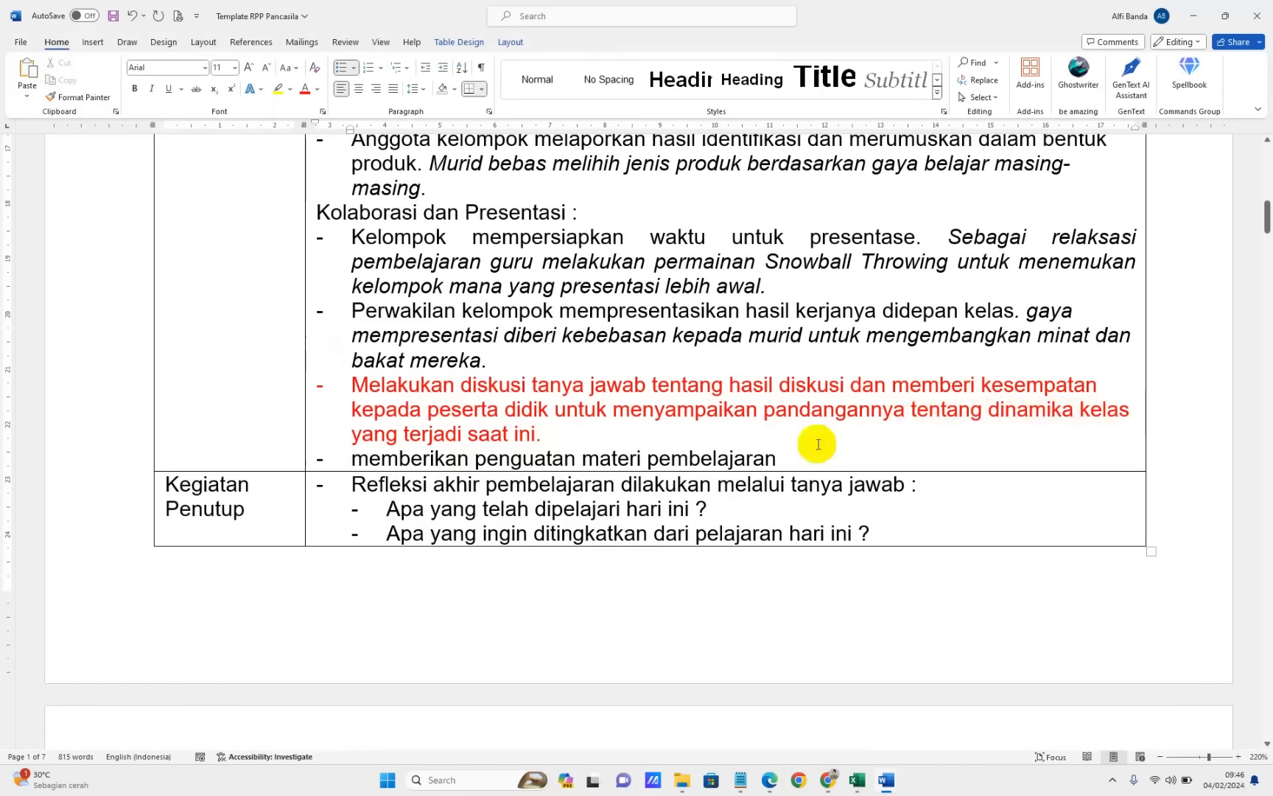
drag(554, 435, 374, 398)
Switch to the Pengelolaan Kinerja page in Edge and highlight the second and third recommended behaviours under the first observed focus
mouse_move(759, 787)
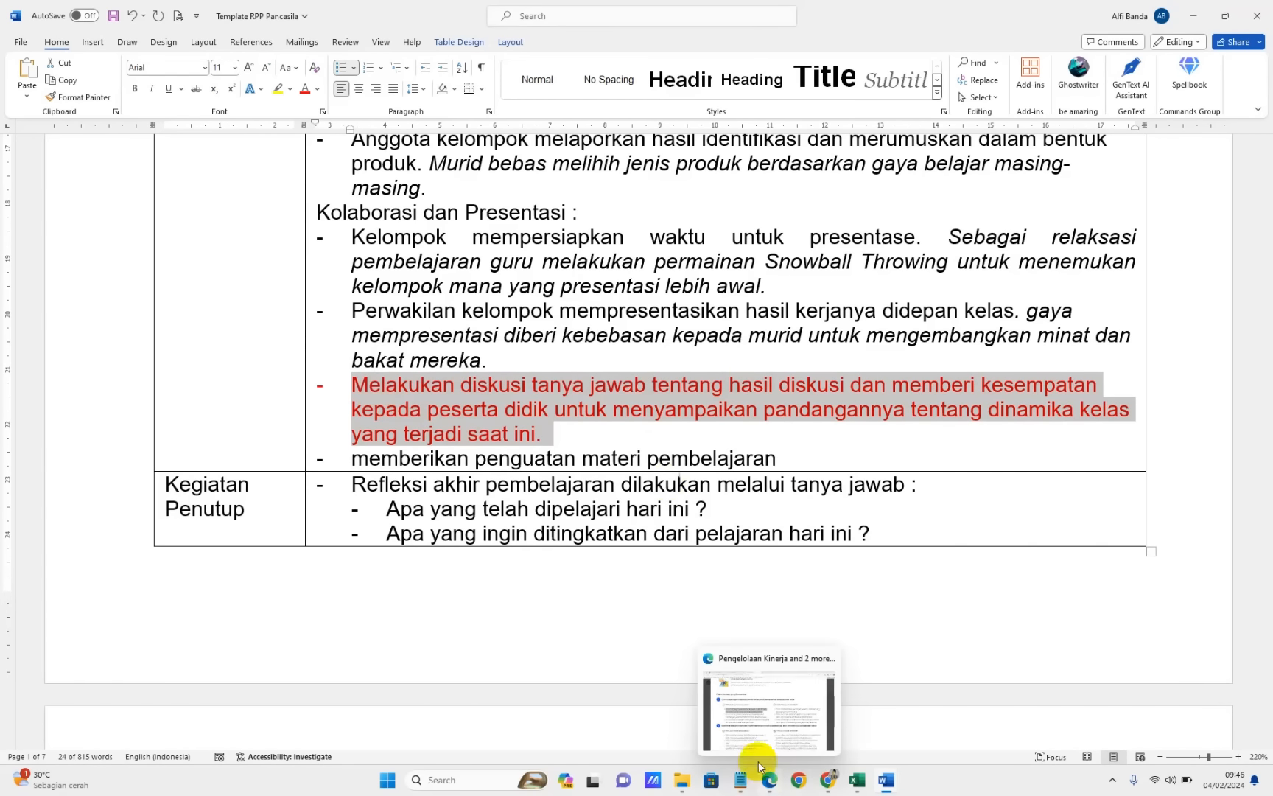
click(753, 727)
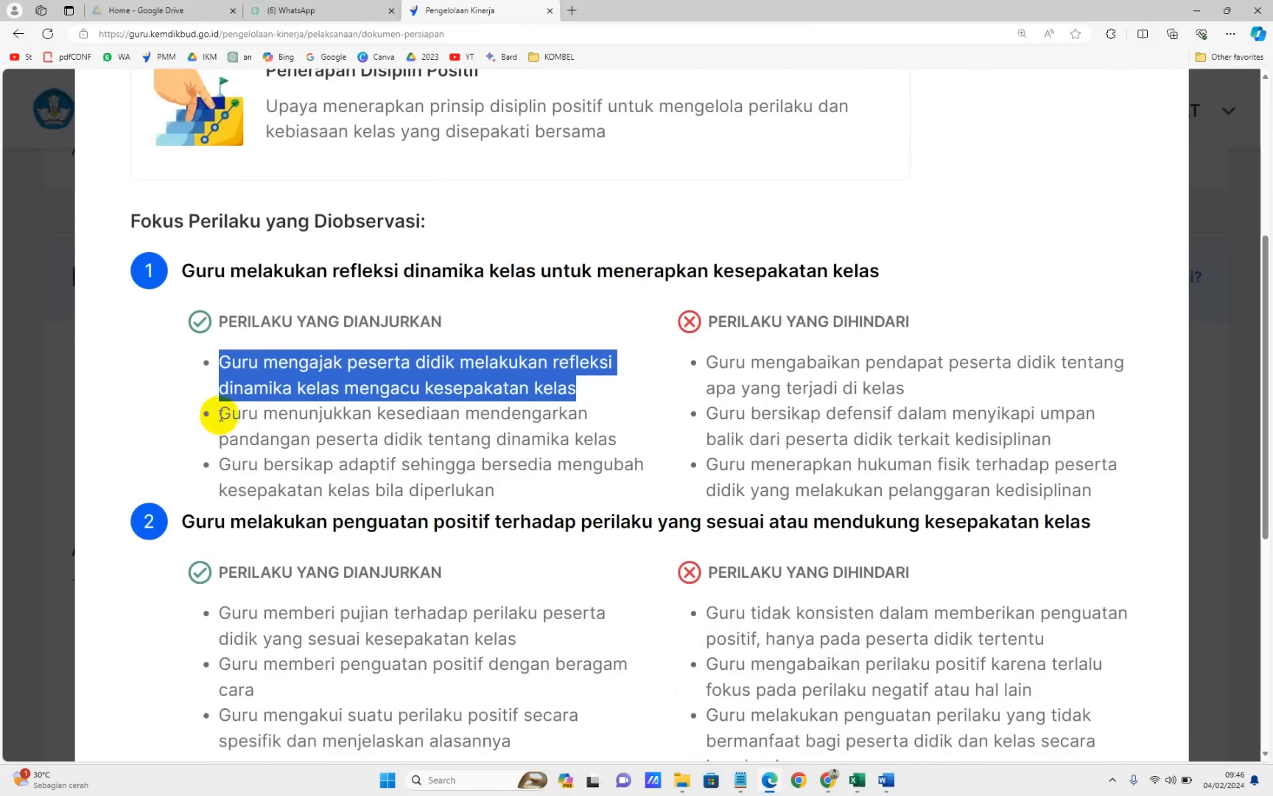
drag(218, 414, 619, 440)
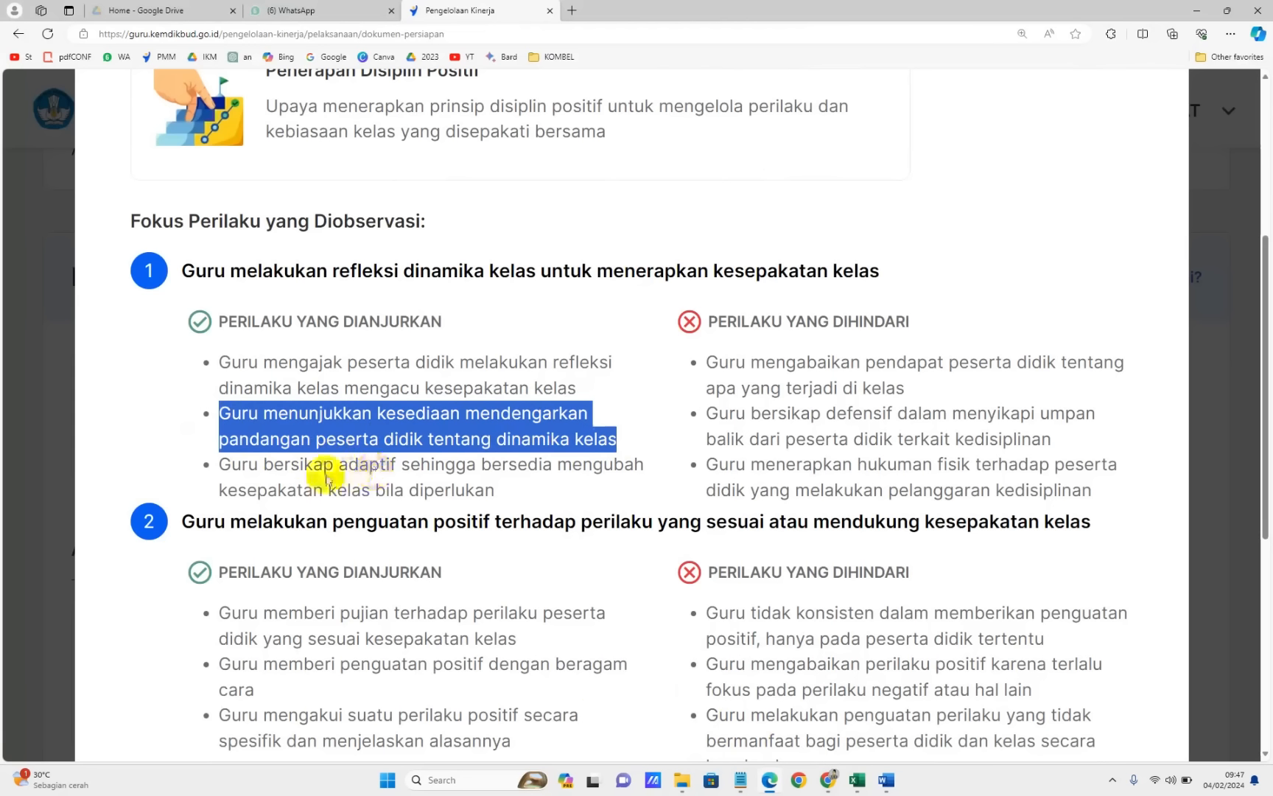
click(220, 466)
drag(221, 466, 460, 486)
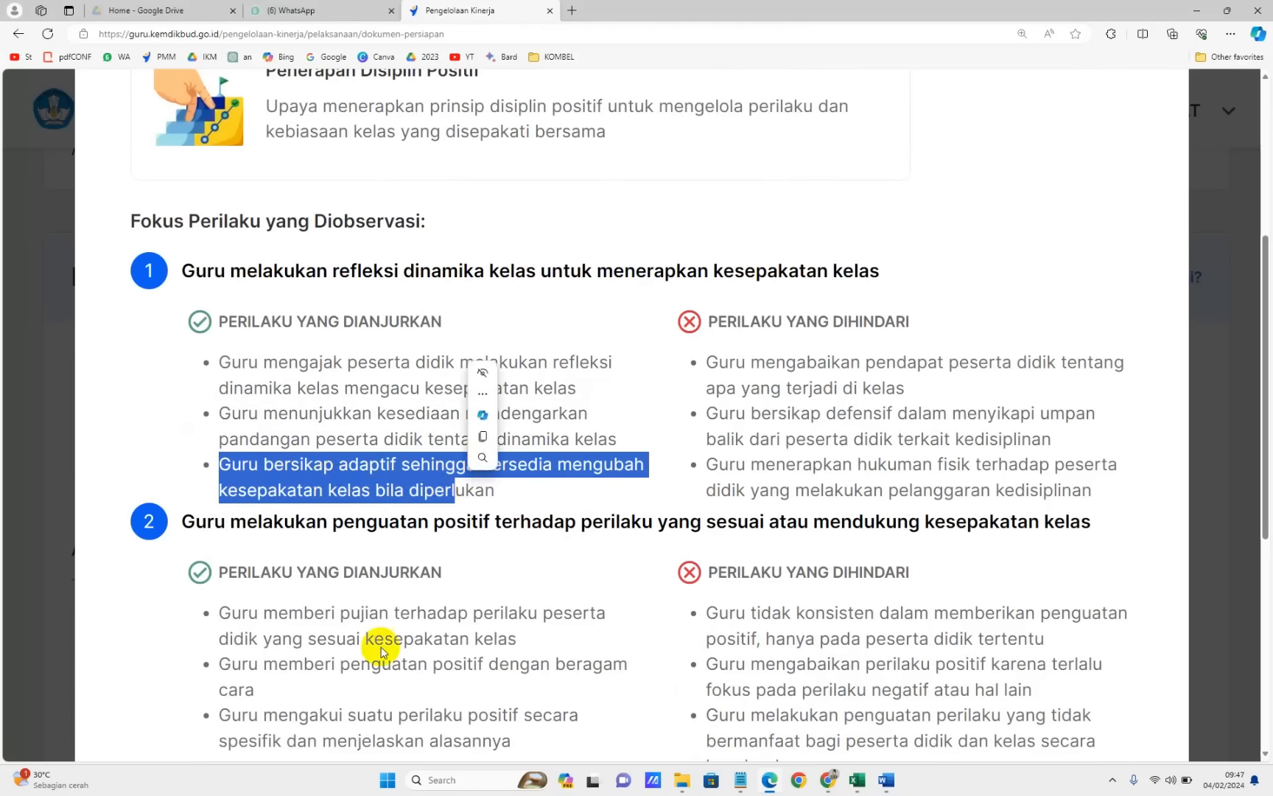
Return to the Template RPP Pancasila document in Word and examine the red closing-activity item about reviewing the agreed learning targets
mouse_move(893, 787)
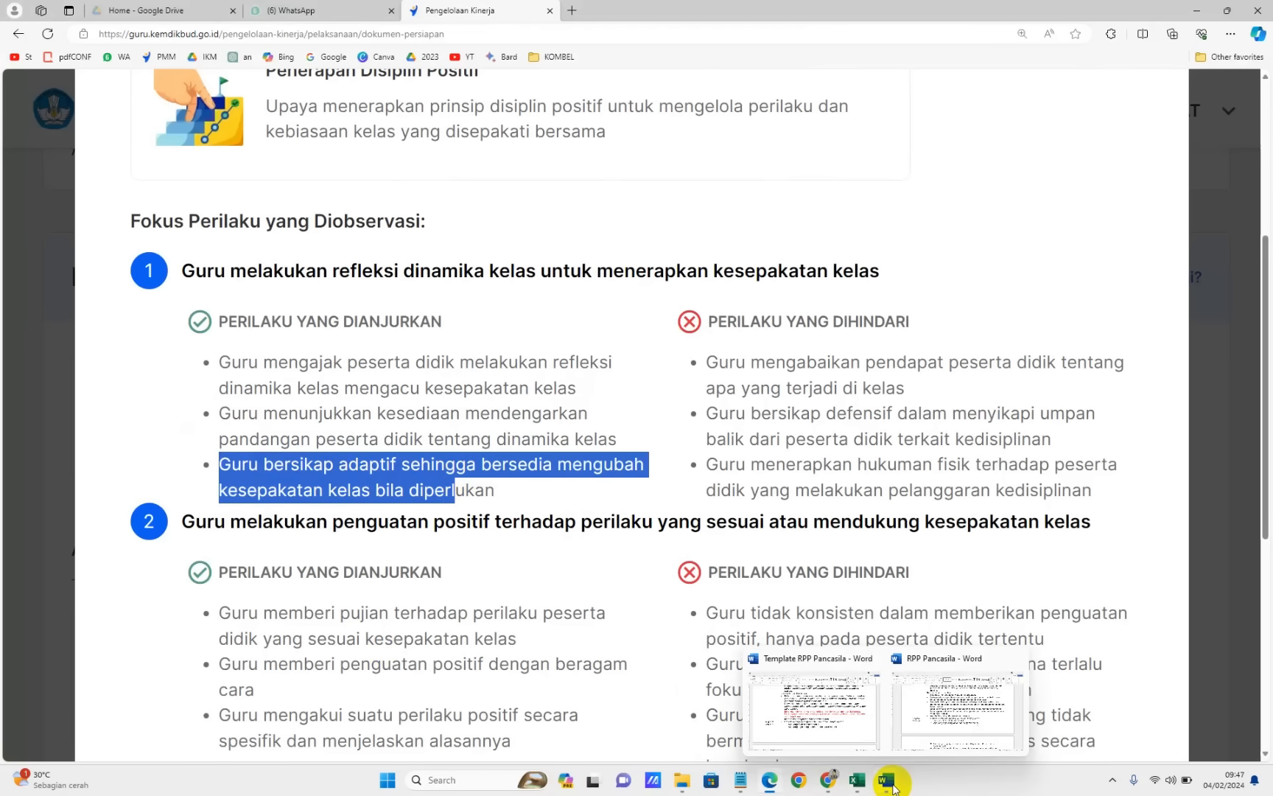
click(848, 741)
scroll(495, 443, down, 5)
scroll(495, 443, down, 1)
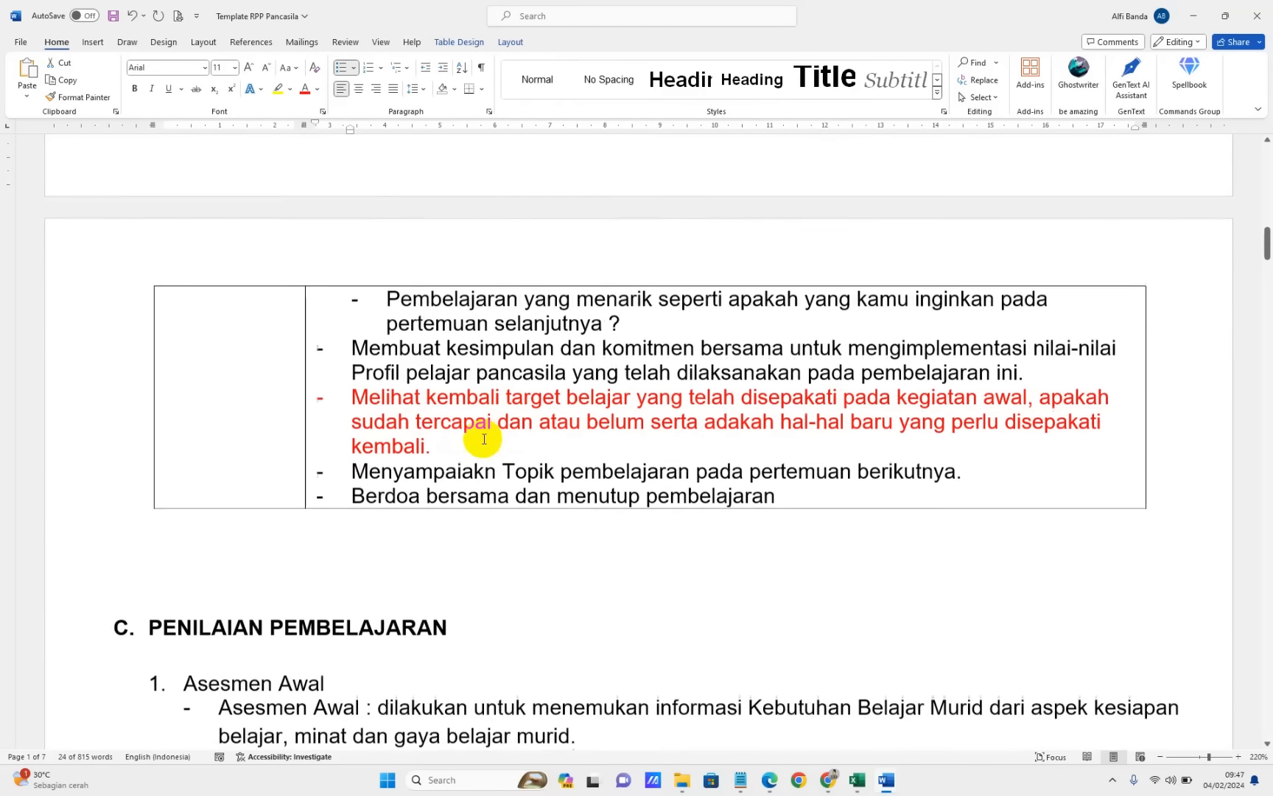
drag(351, 390, 454, 446)
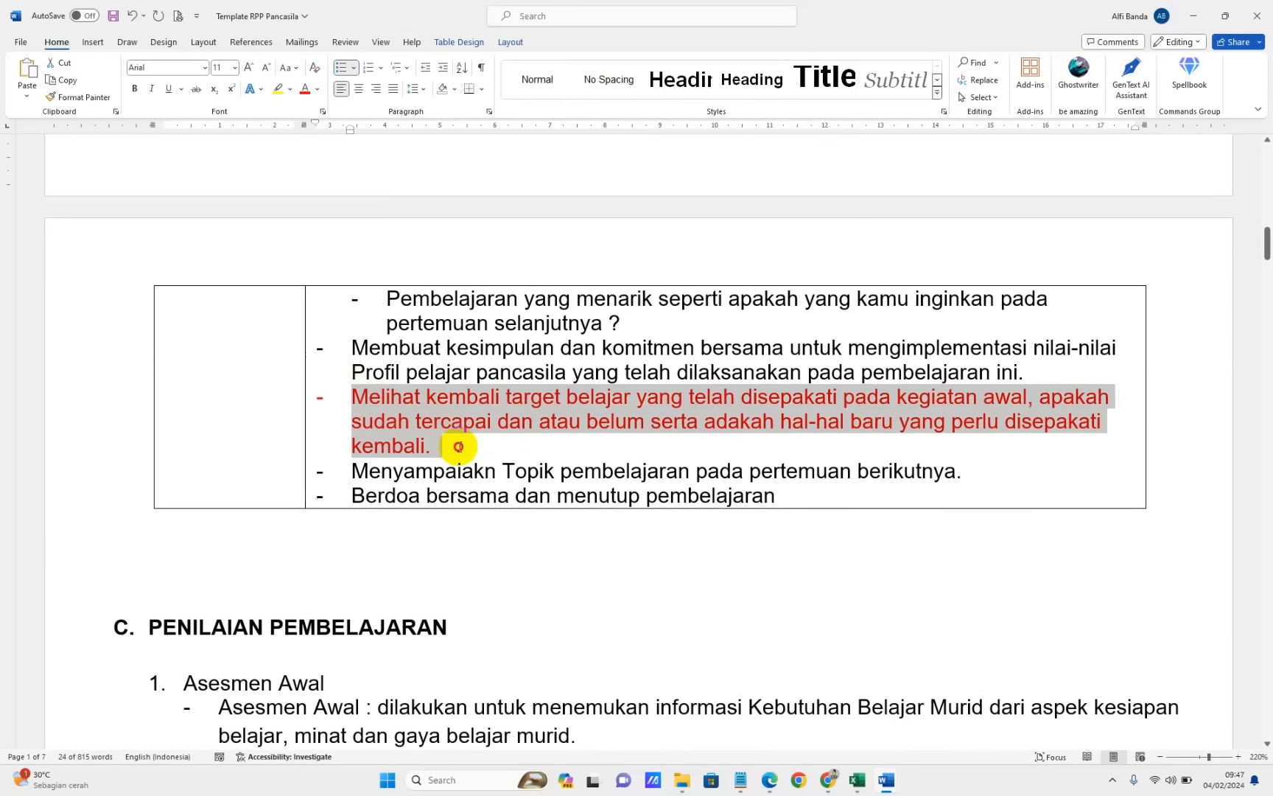
click(892, 421)
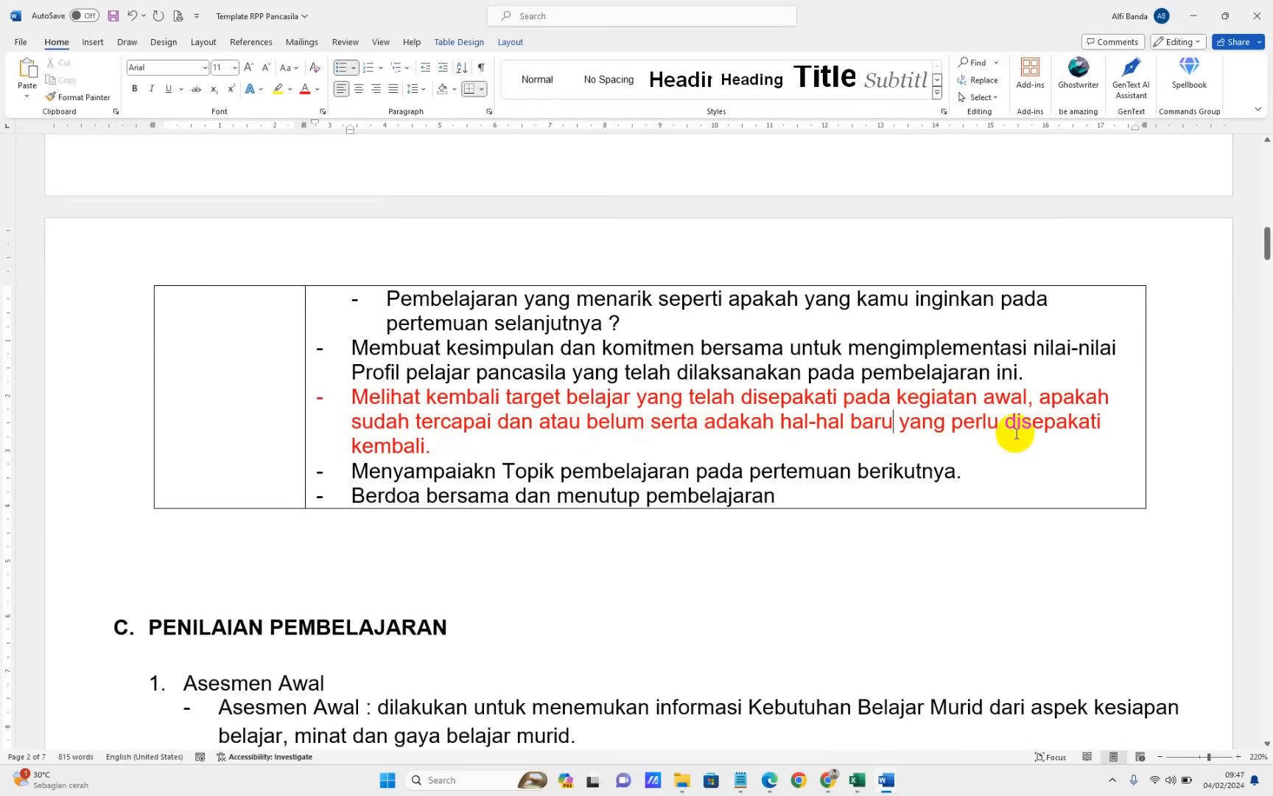
click(1079, 423)
click(405, 445)
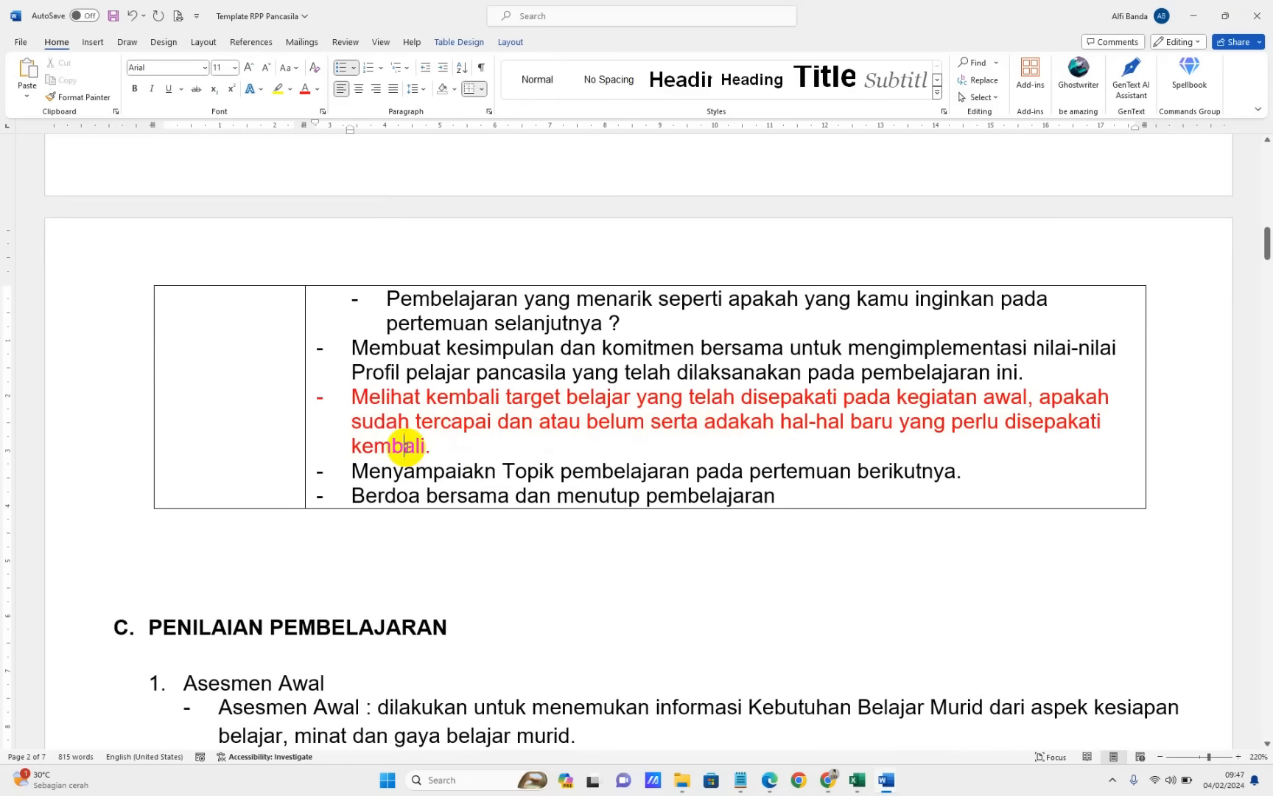
Remove the extra blank line above the heading "PENILAIAN PEMBELAJARAN"
click(199, 574)
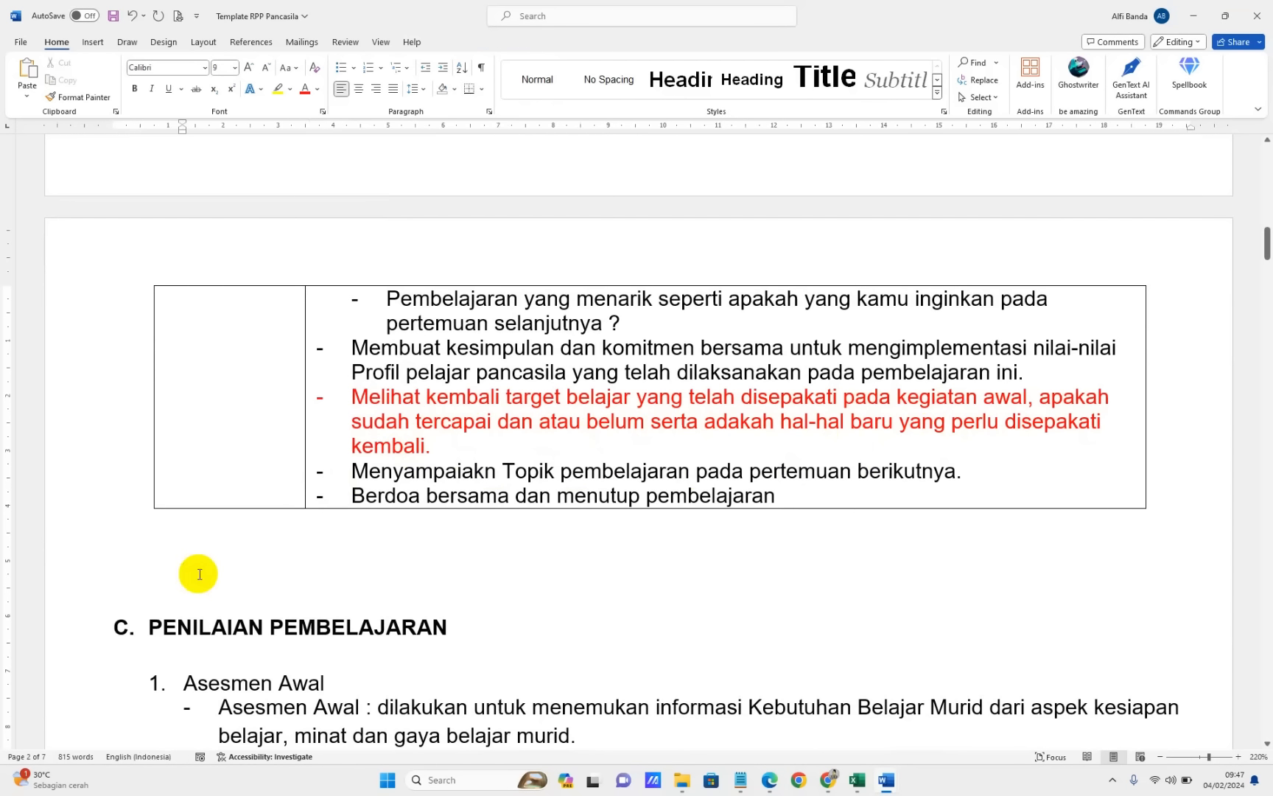
key(Delete)
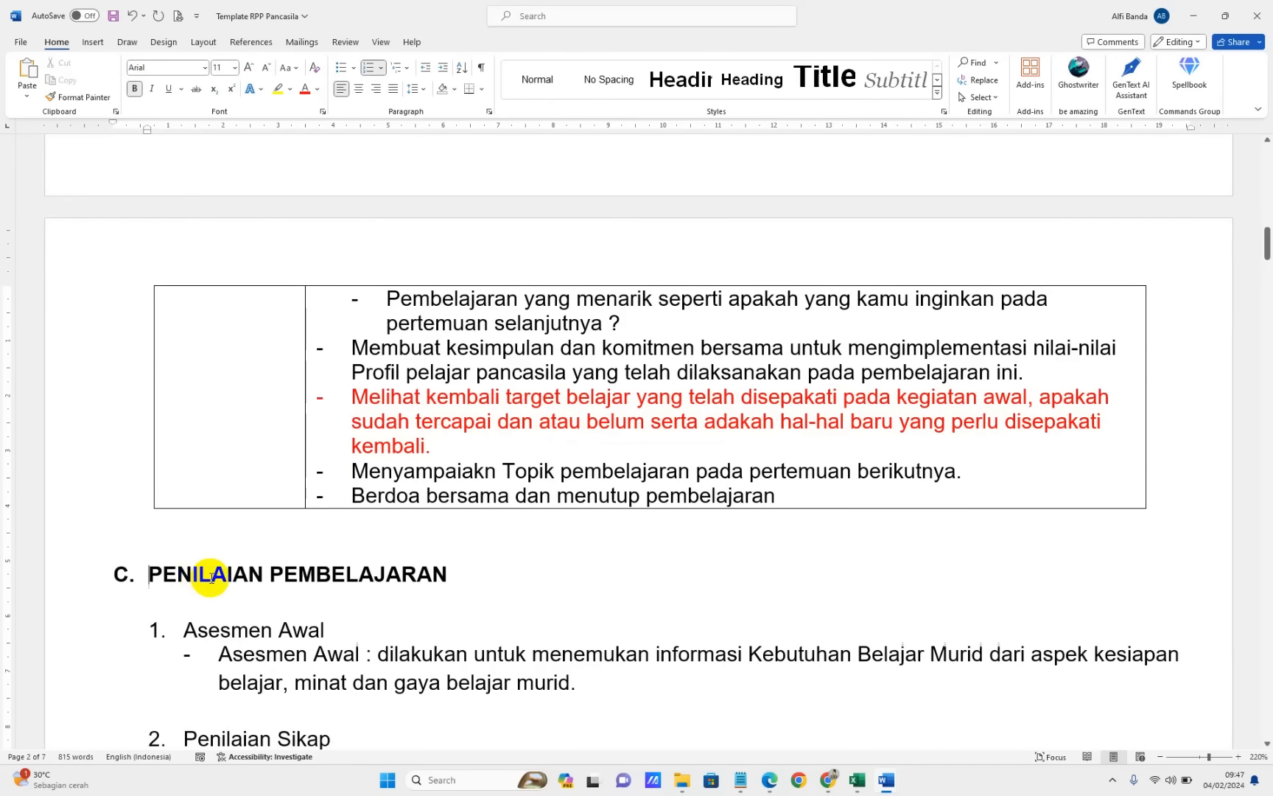
Examine the italic activity notes under Kegiatan Kelompok and Kolaborasi dan Presentasi, along with the closing activities and assessment section
scroll(221, 545, up, 8)
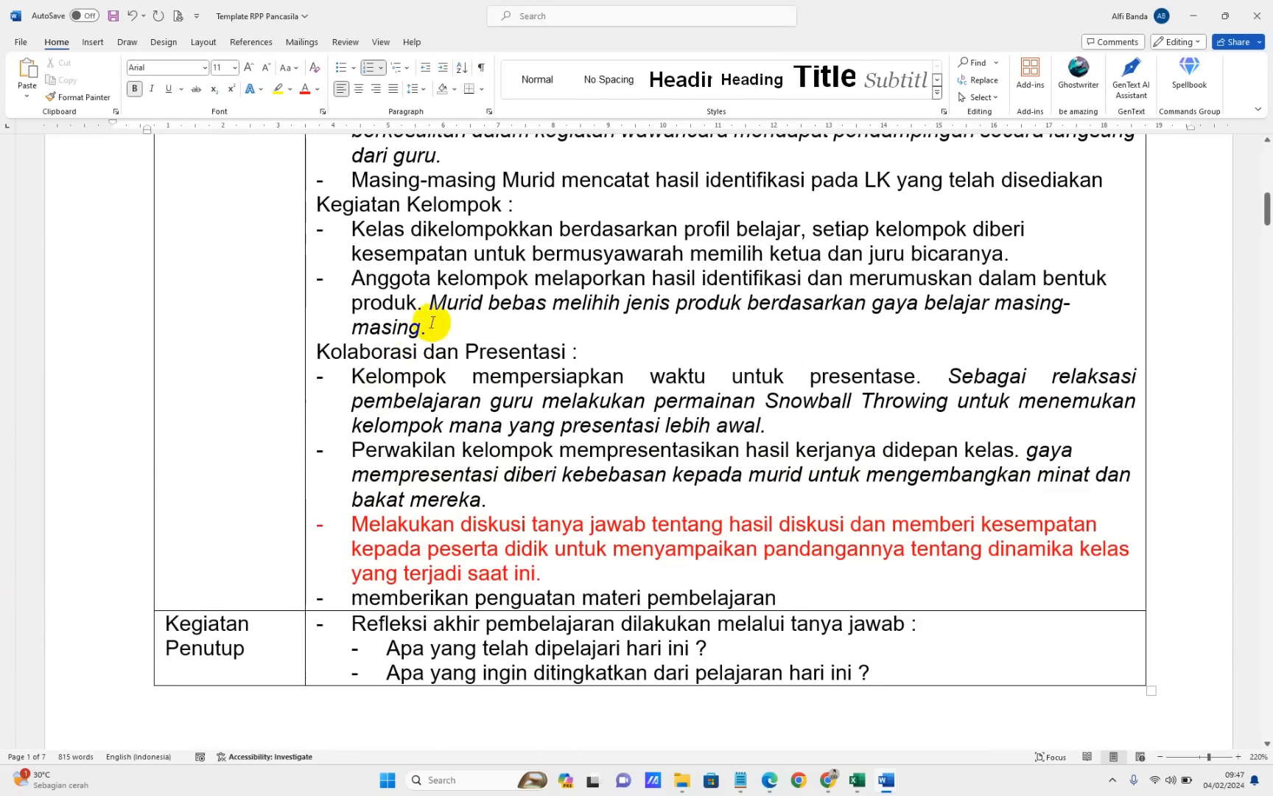
drag(429, 302, 442, 325)
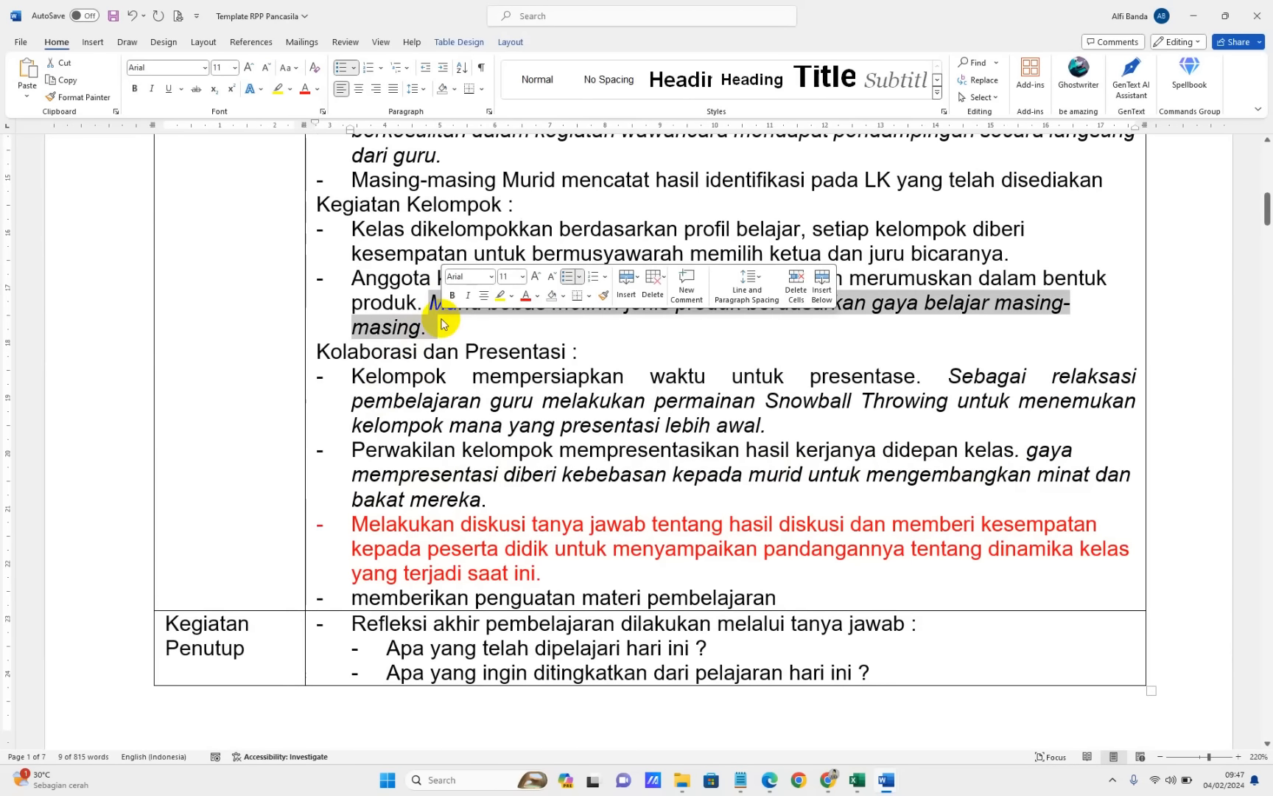
click(600, 396)
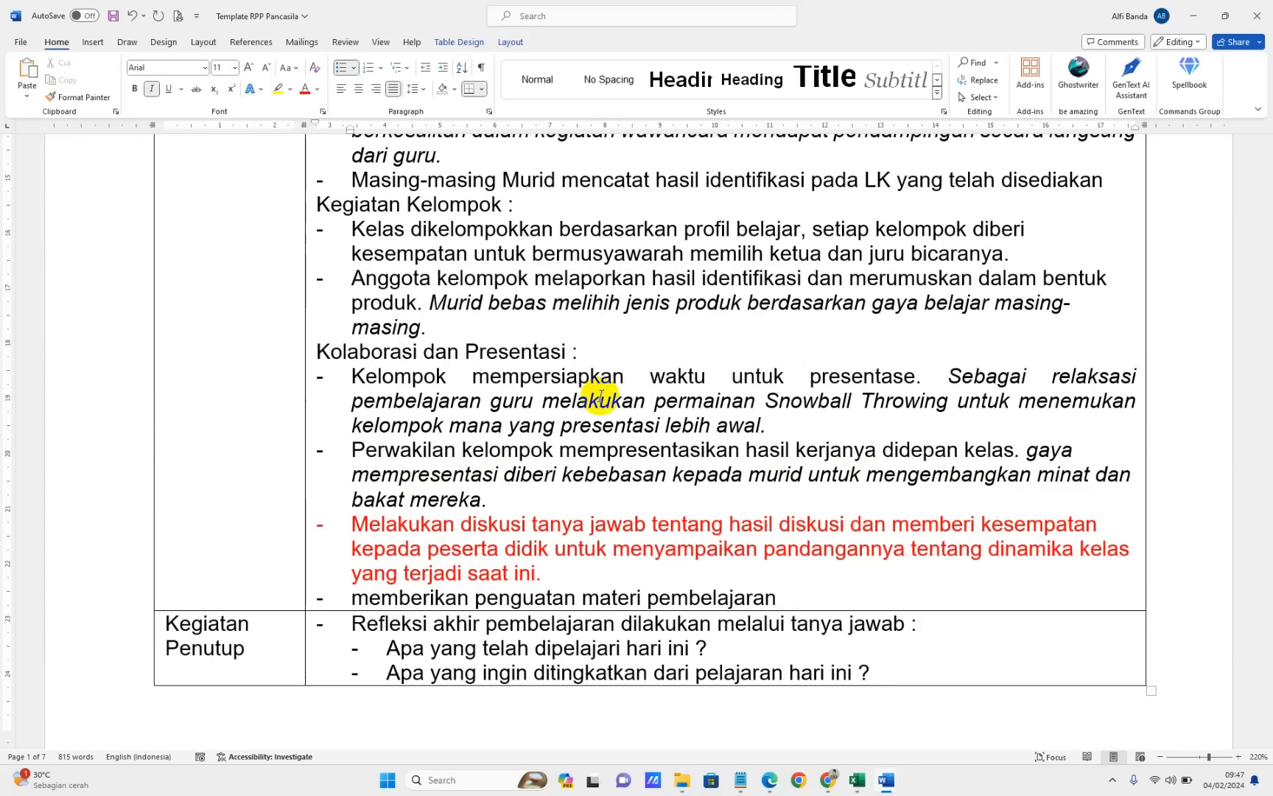
scroll(590, 396, down, 3)
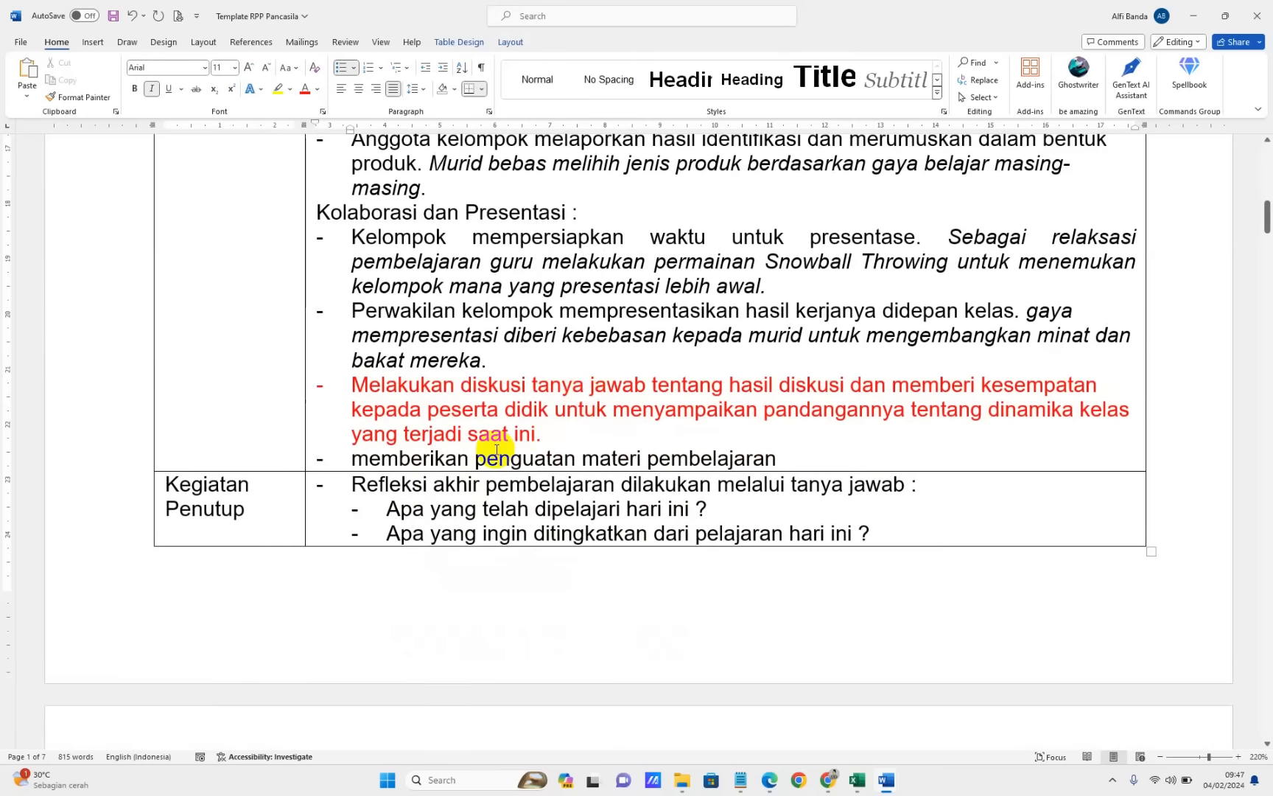
scroll(643, 350, down, 7)
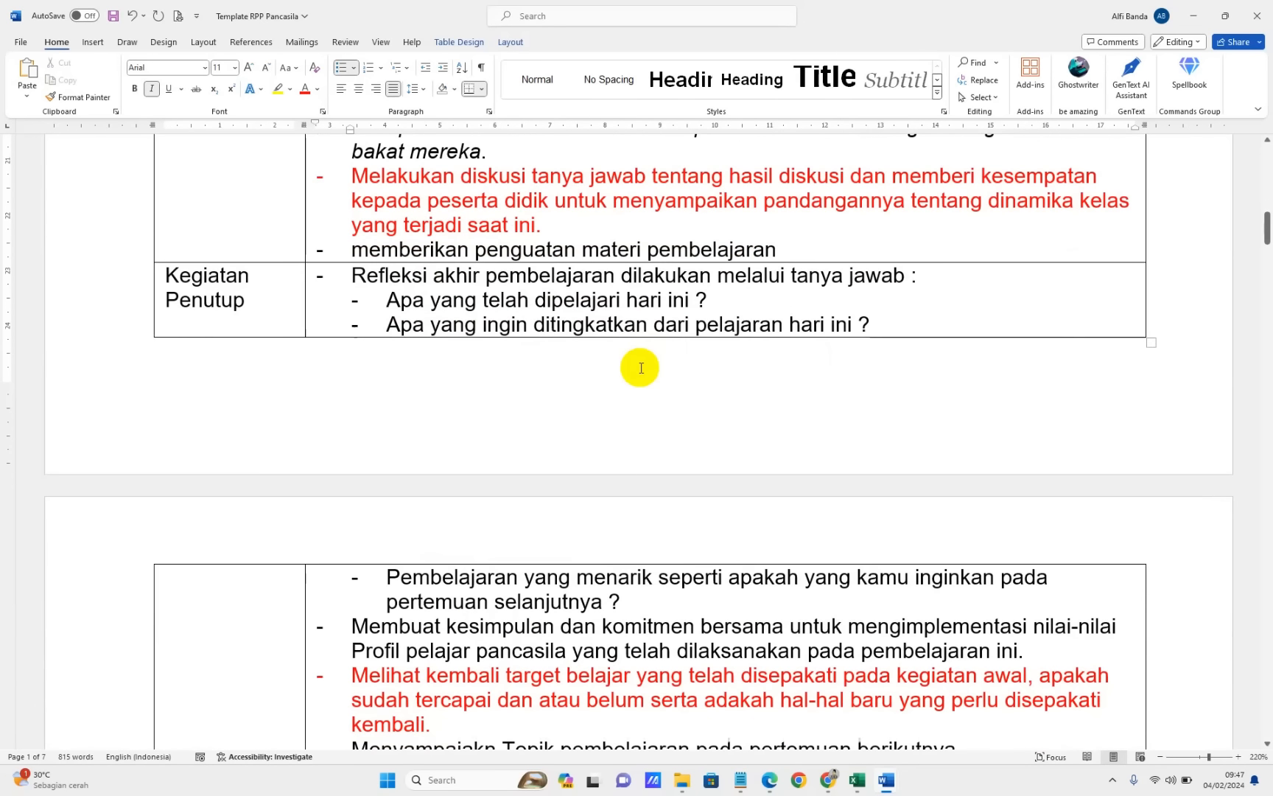
scroll(641, 368, down, 2)
scroll(640, 367, up, 8)
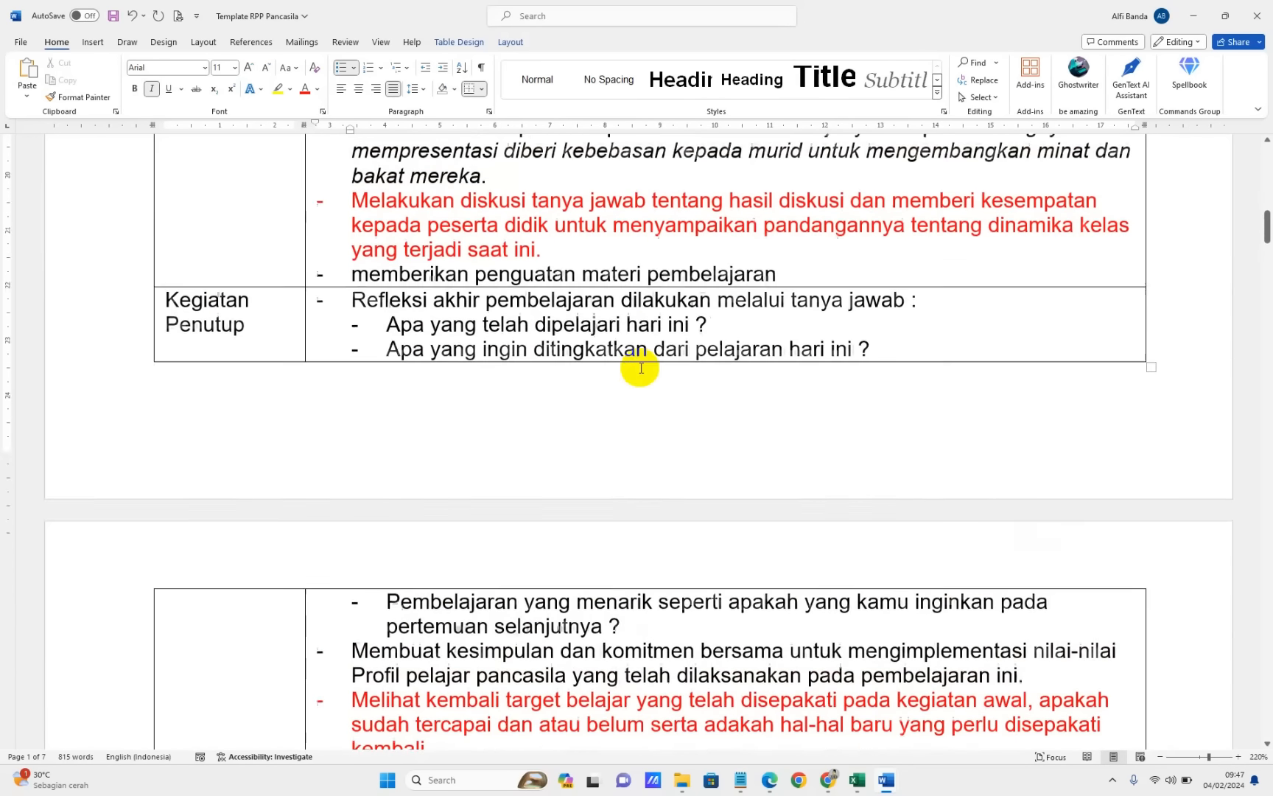
scroll(640, 368, up, 2)
scroll(640, 368, down, 6)
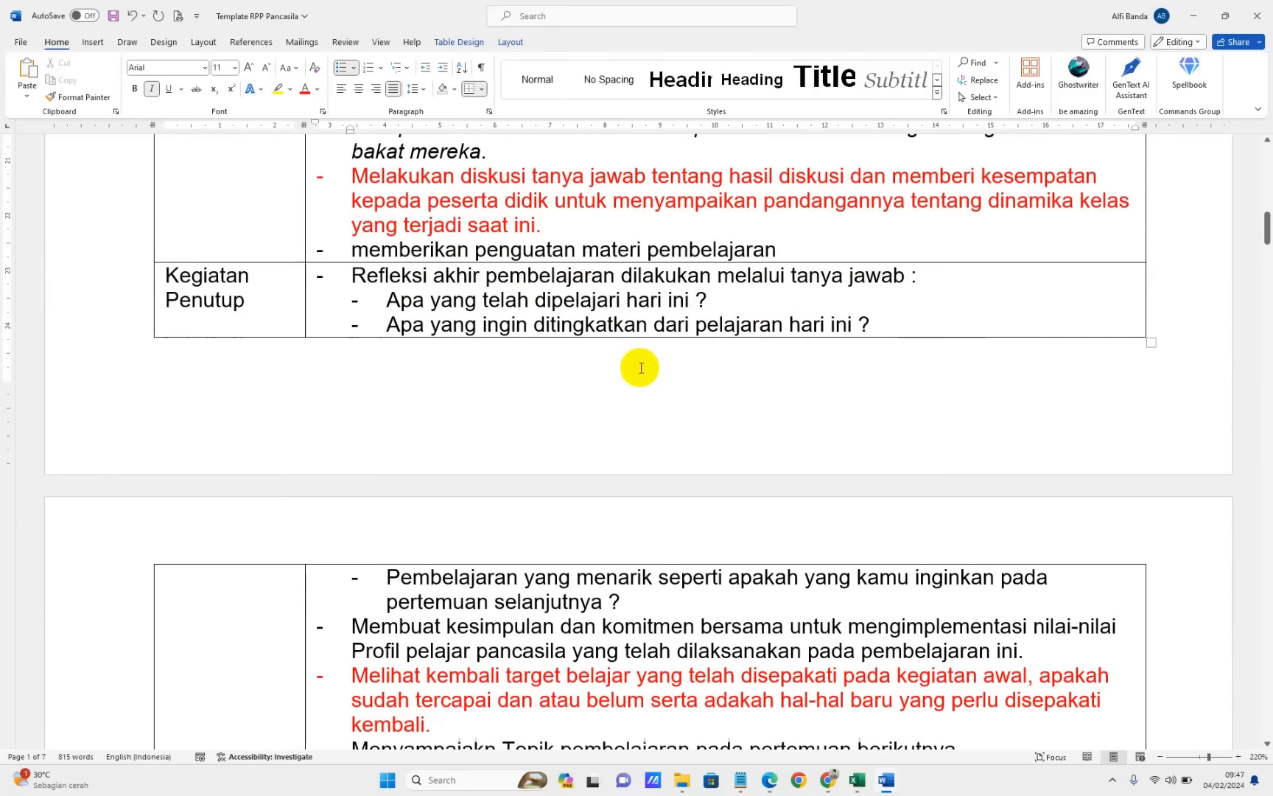
scroll(641, 368, up, 2)
scroll(641, 367, up, 4)
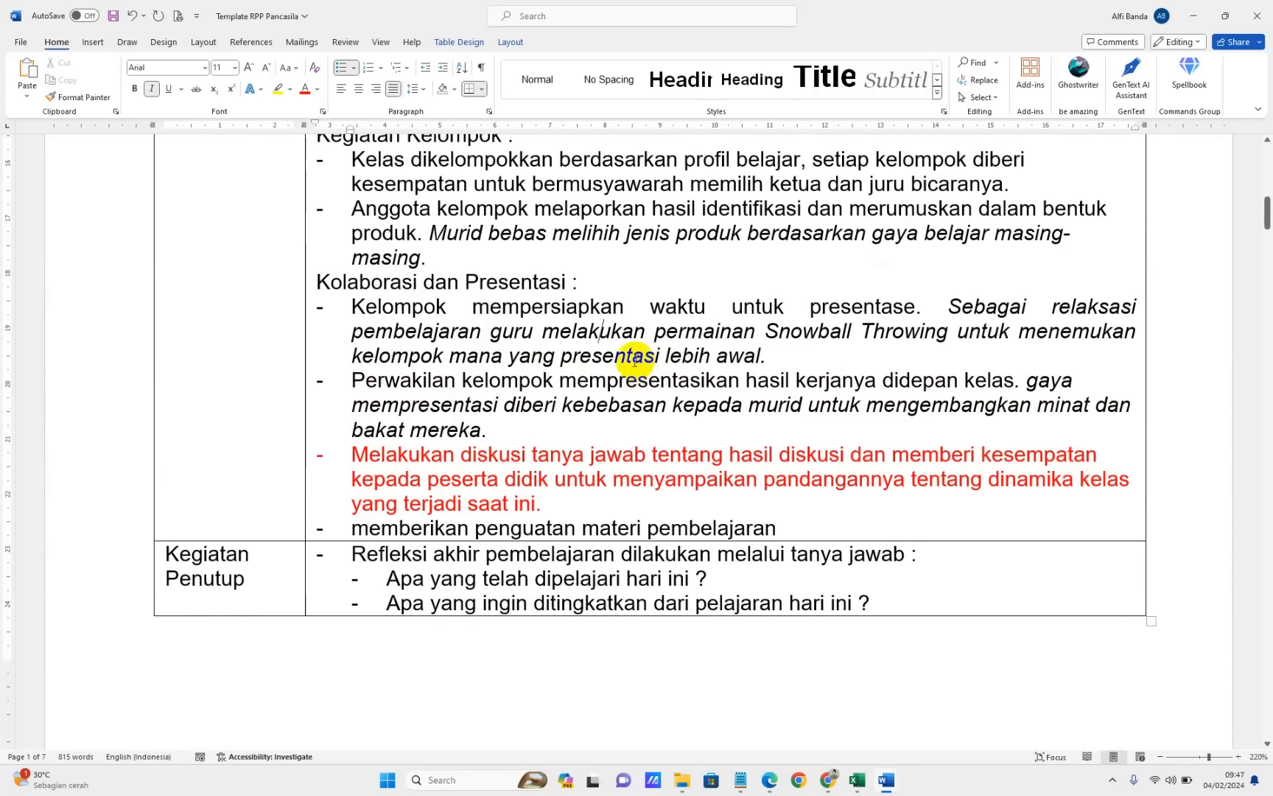
drag(954, 306, 958, 355)
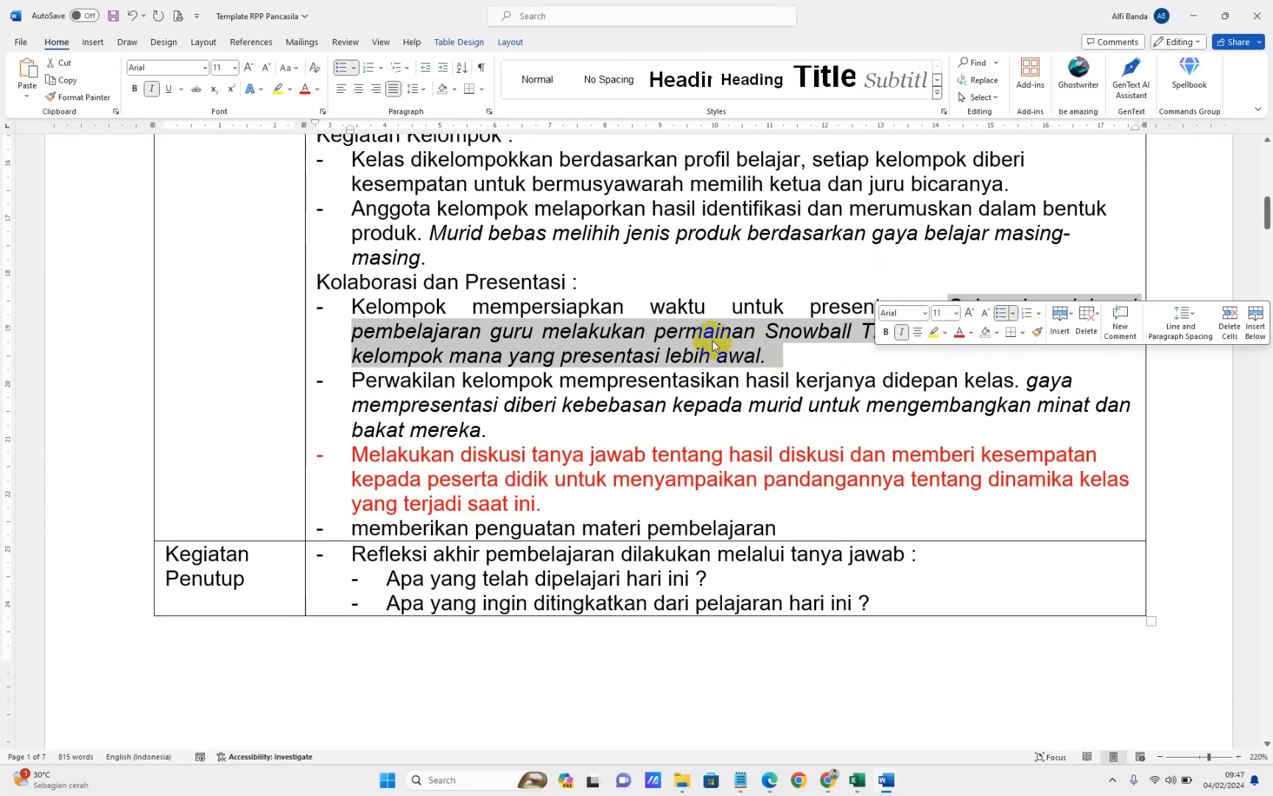
drag(761, 356, 946, 305)
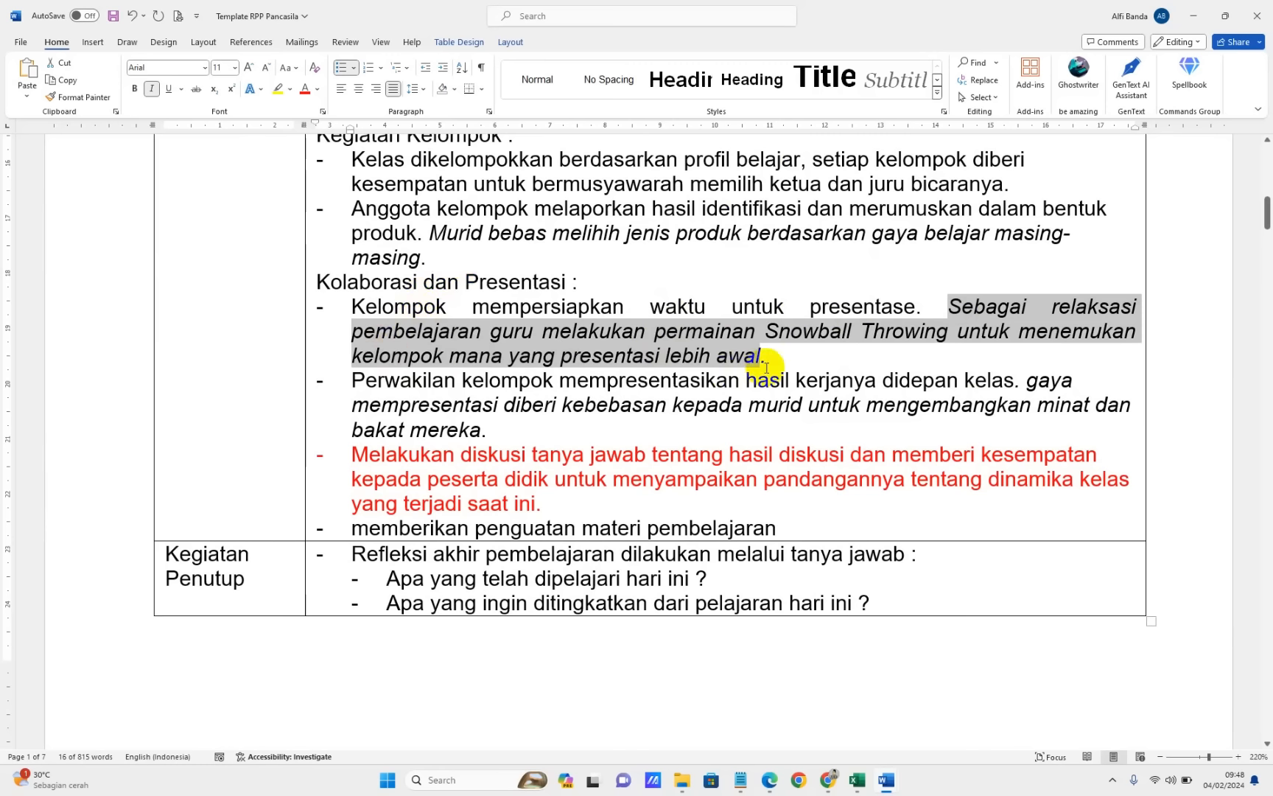
click(587, 407)
scroll(318, 427, down, 15)
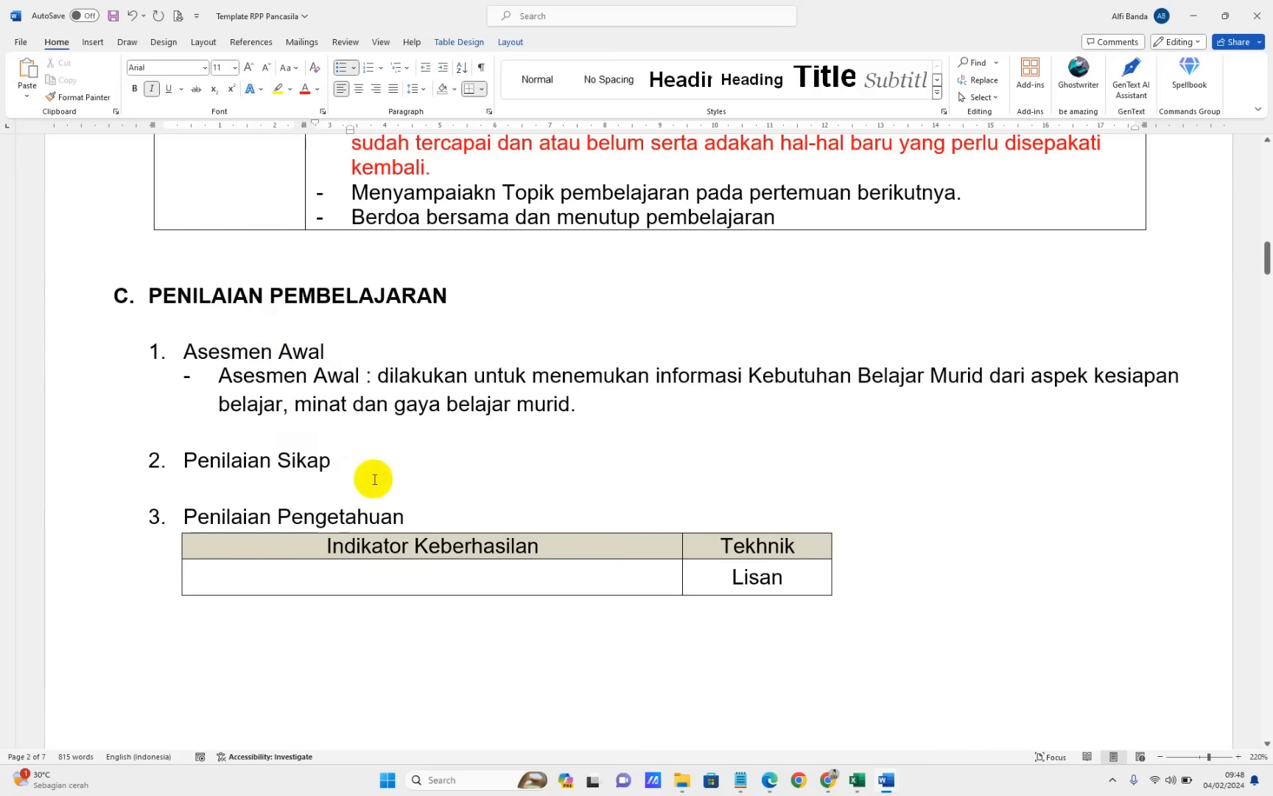
click(423, 421)
scroll(428, 421, up, 3)
scroll(424, 417, up, 2)
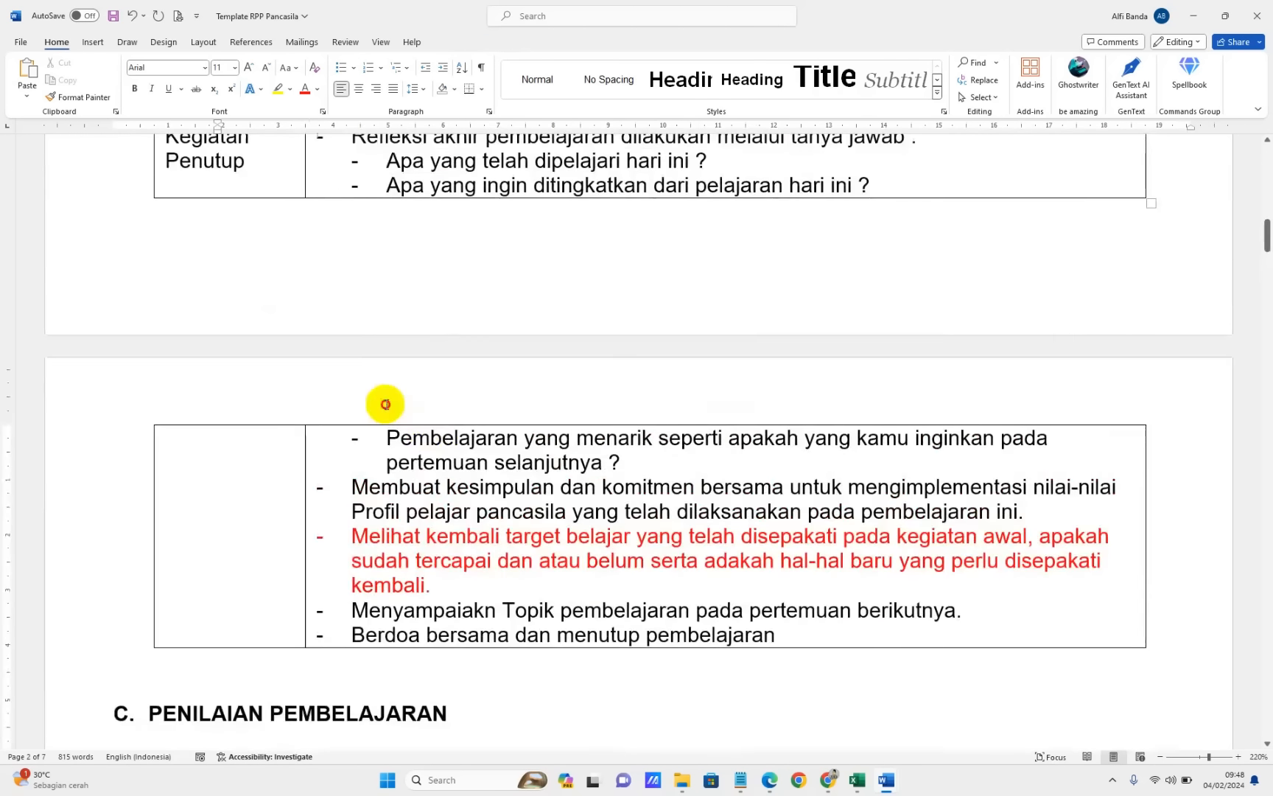
Insert a new non-italic lettered heading B on the blank line above "KEGIATAN PEMBELAJARAN"
click(385, 404)
scroll(250, 354, up, 16)
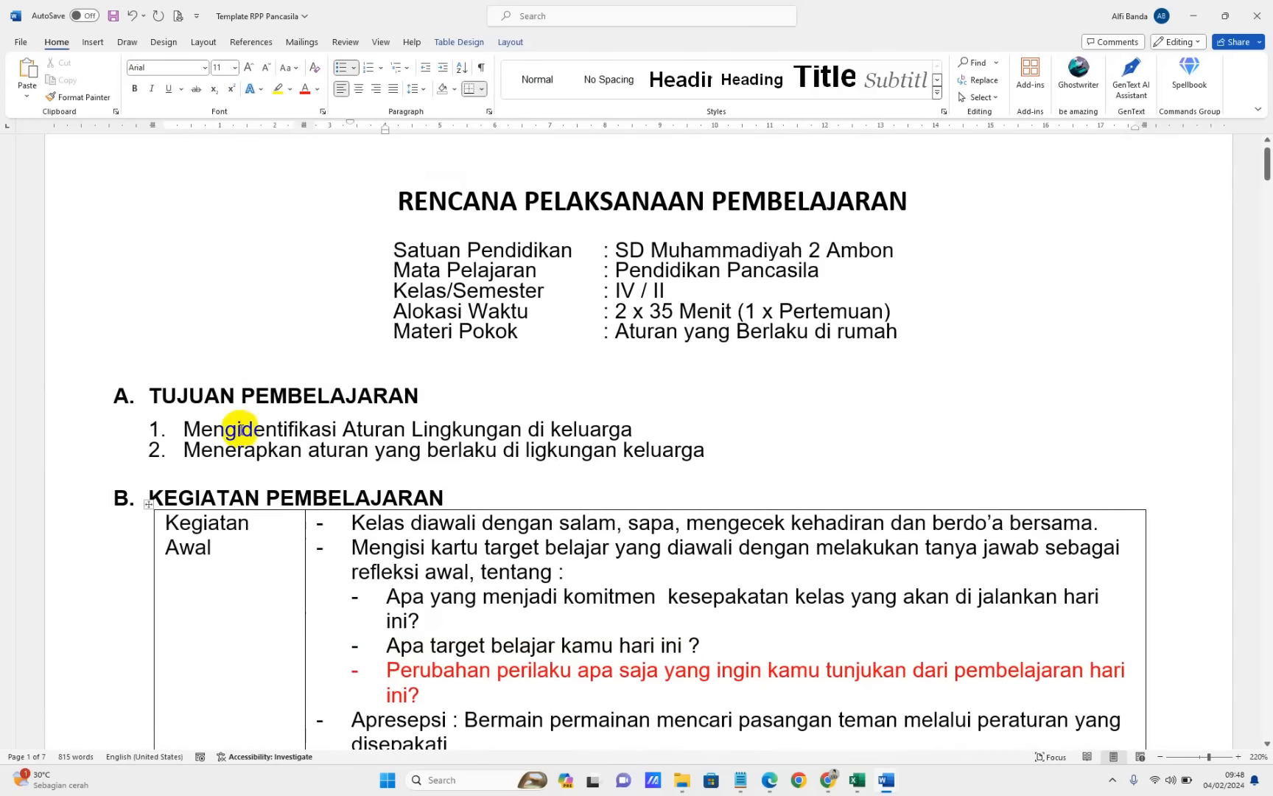
click(151, 475)
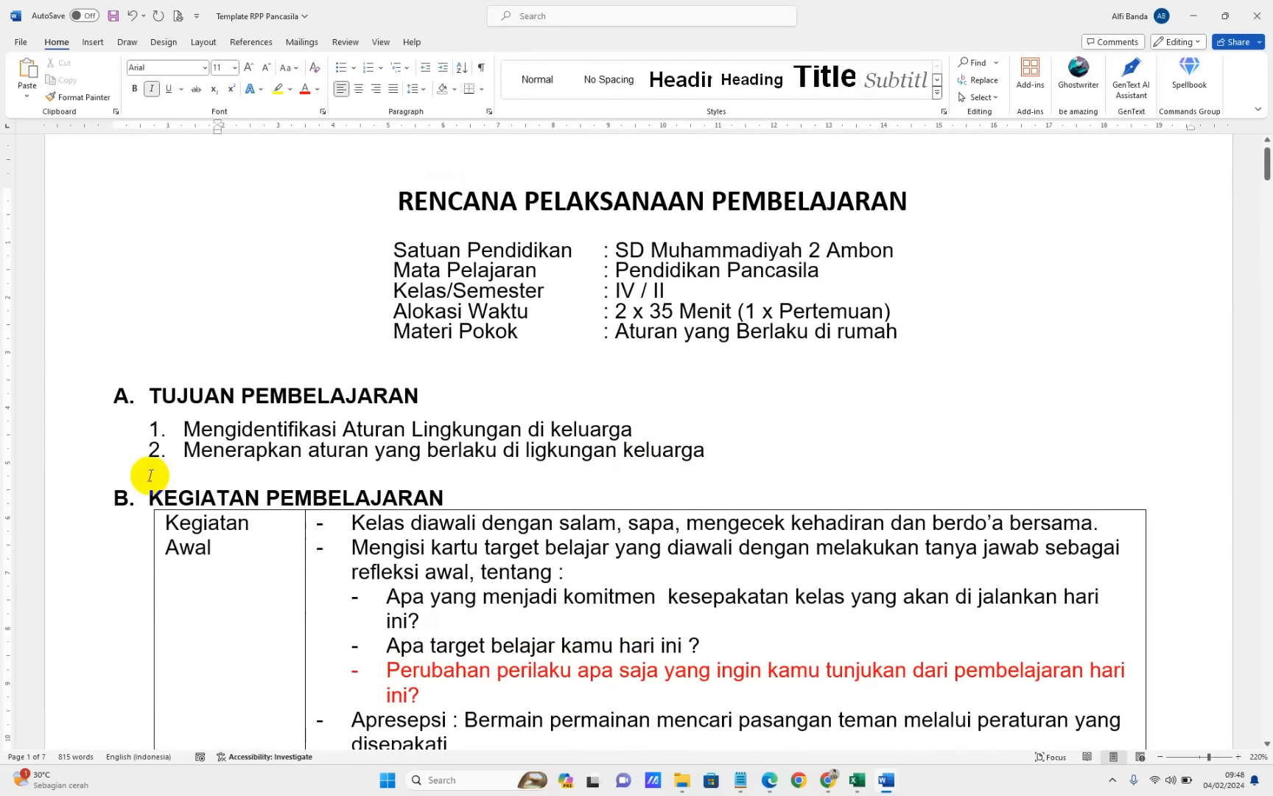
key(BackSpace)
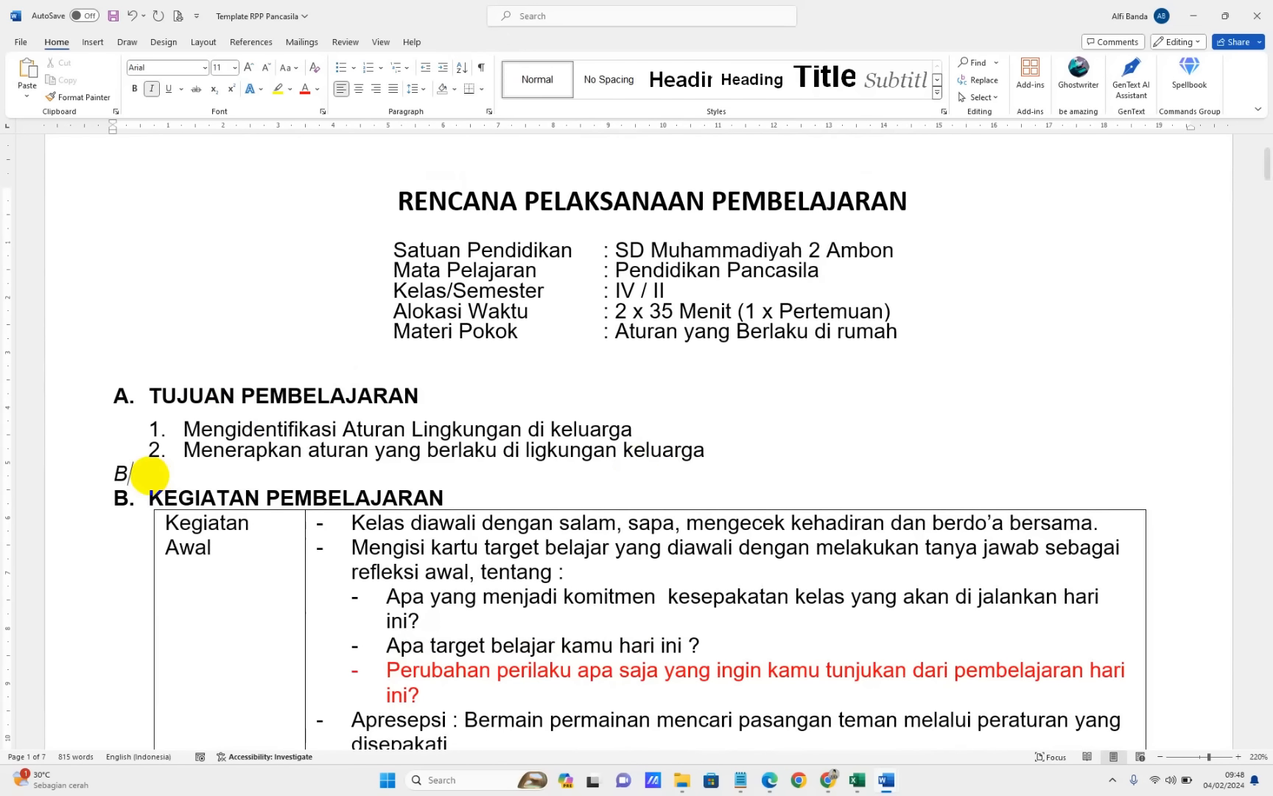
text(B.)
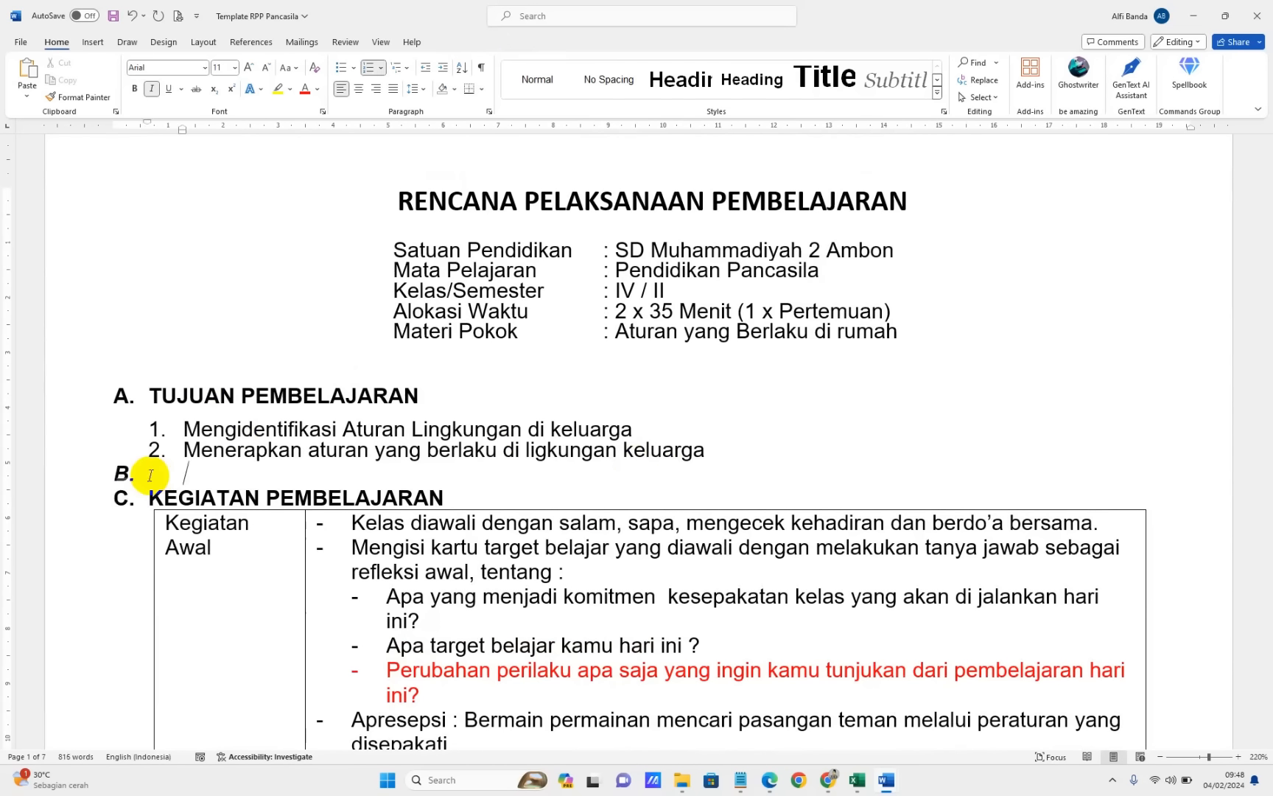
click(150, 475)
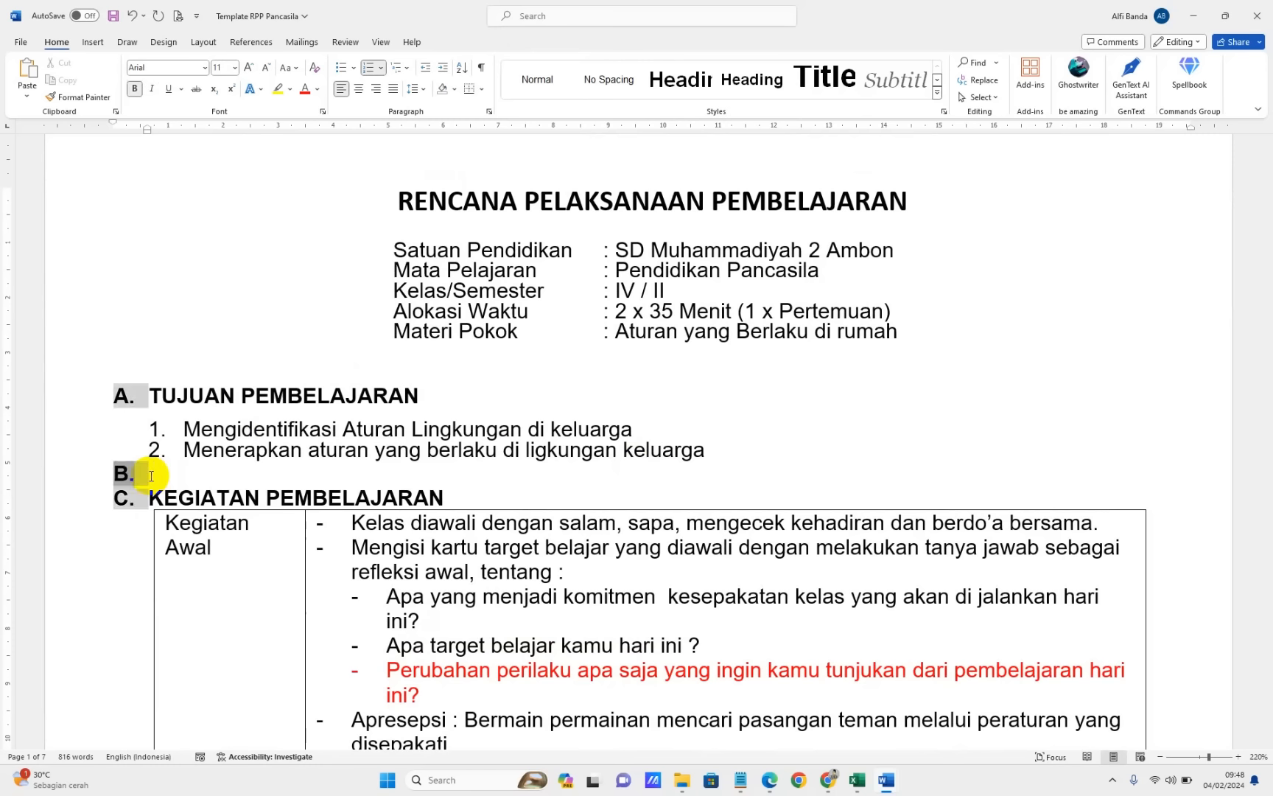
click(151, 475)
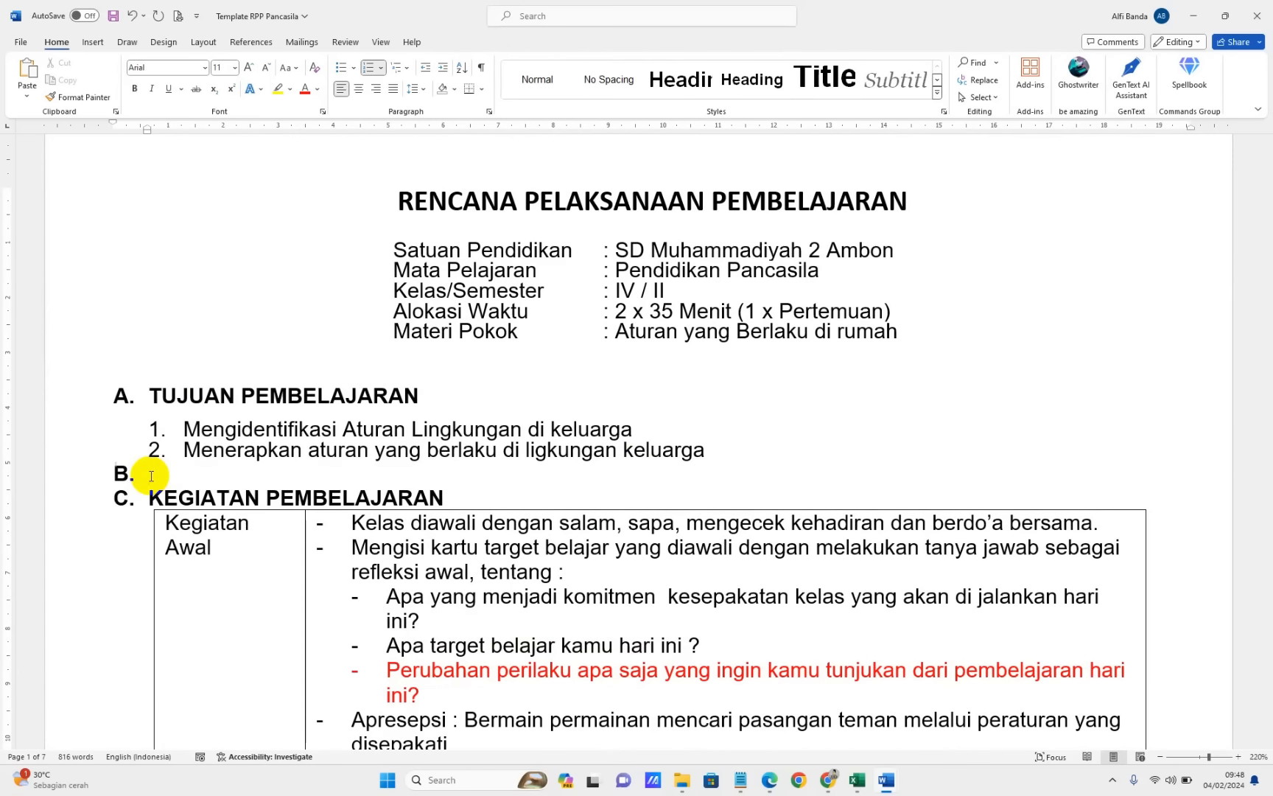
Title heading B "Profil Pelajar Pancasila" and add a blank line above and below it
key(Left)
key(Left)
key(Return)
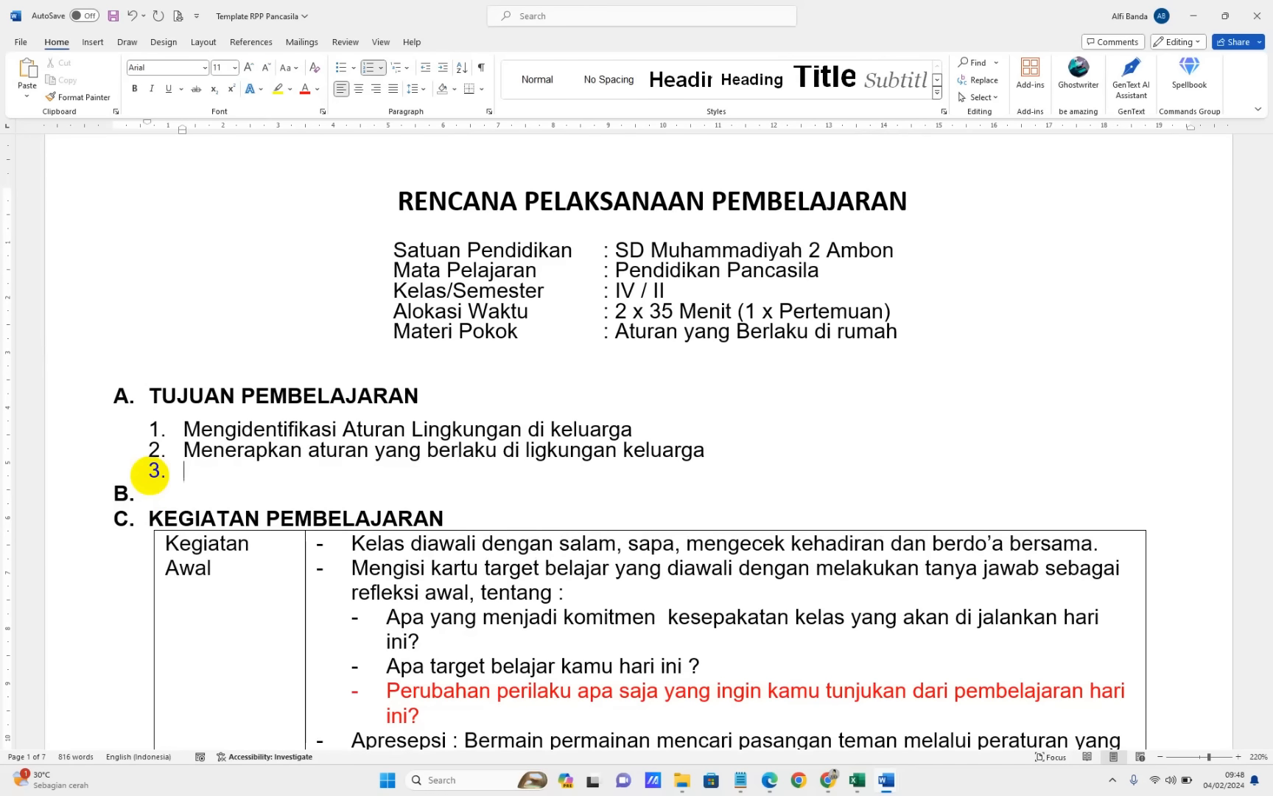
click(150, 492)
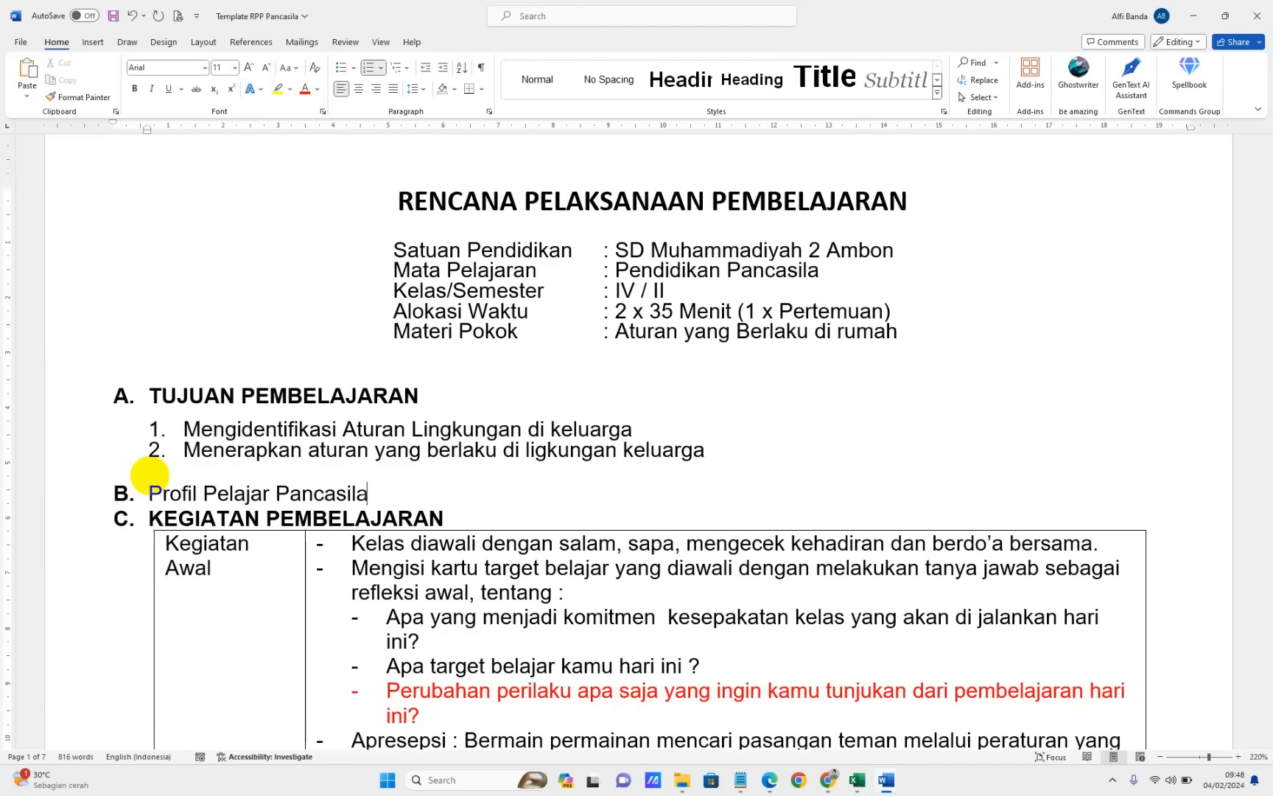
key(Return)
key(Return)
Make the section B heading "Profil Pelajar Pancasila" bold
triple_click(151, 477)
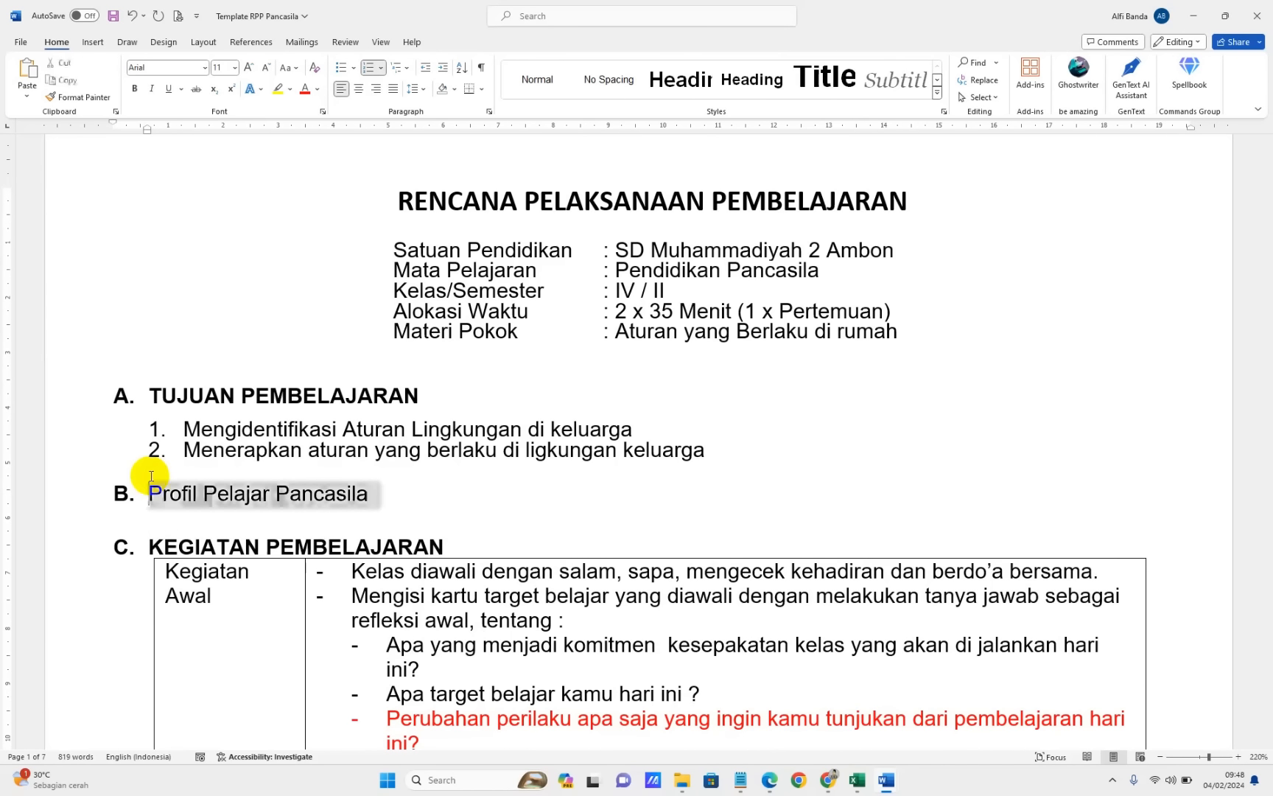
key(ctrl+b)
click(151, 477)
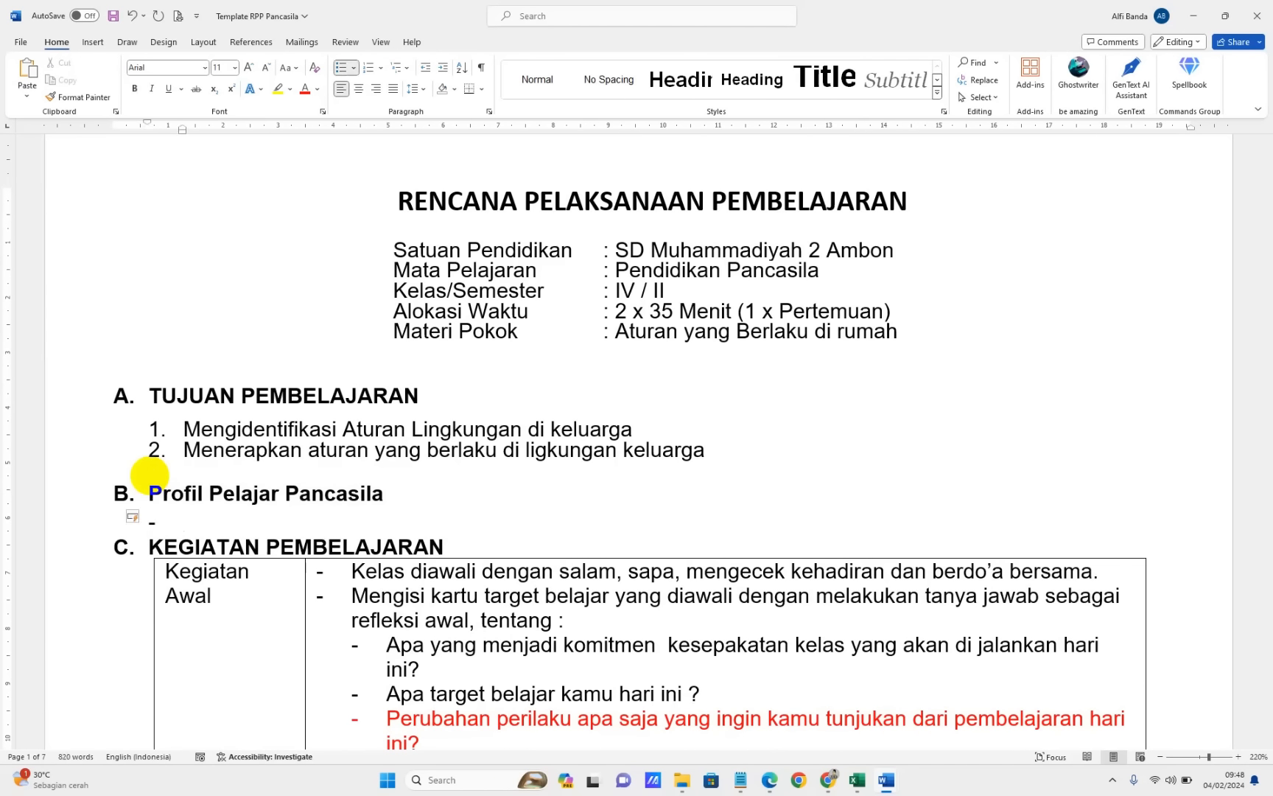
Add a dashed list under heading B with the items "Gotong royong", "Kreatif" and "Bernalar kritis", keeping a blank line below it
key(BackSpace)
key(Return)
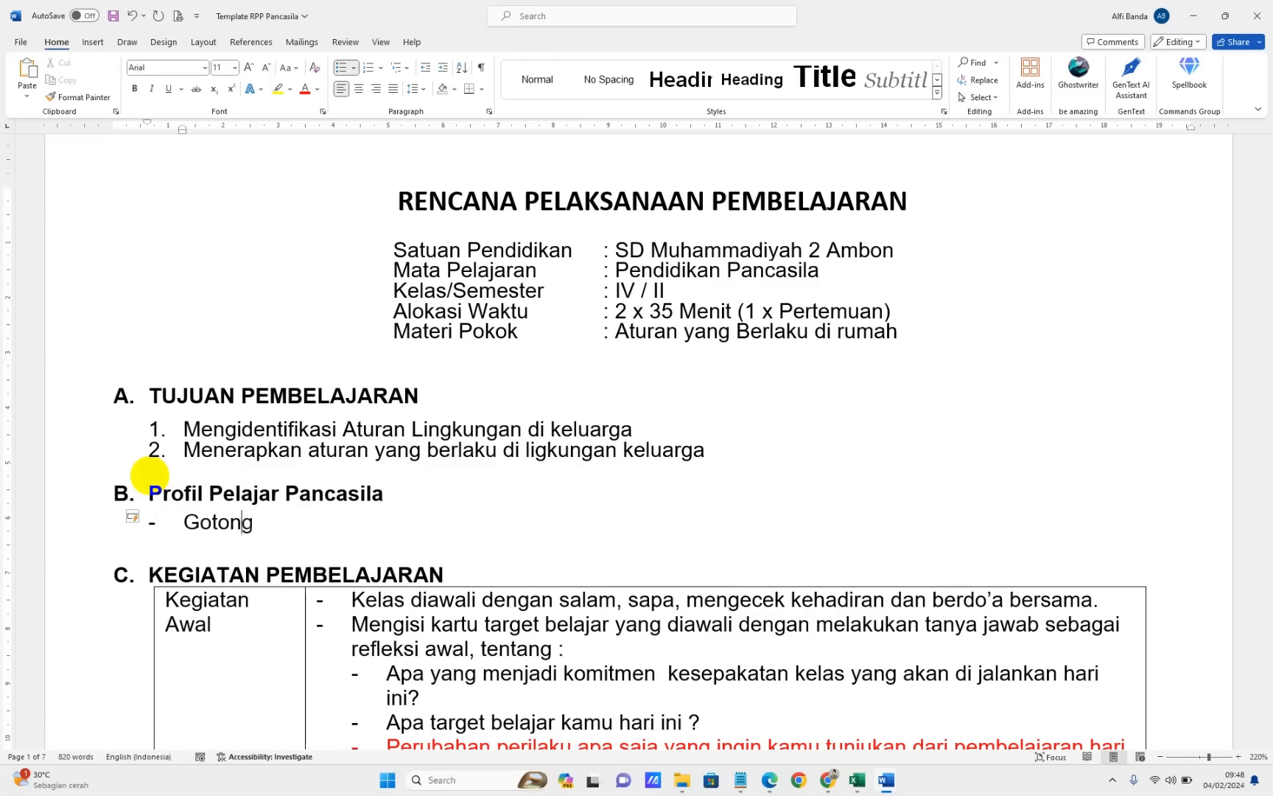
key(Return)
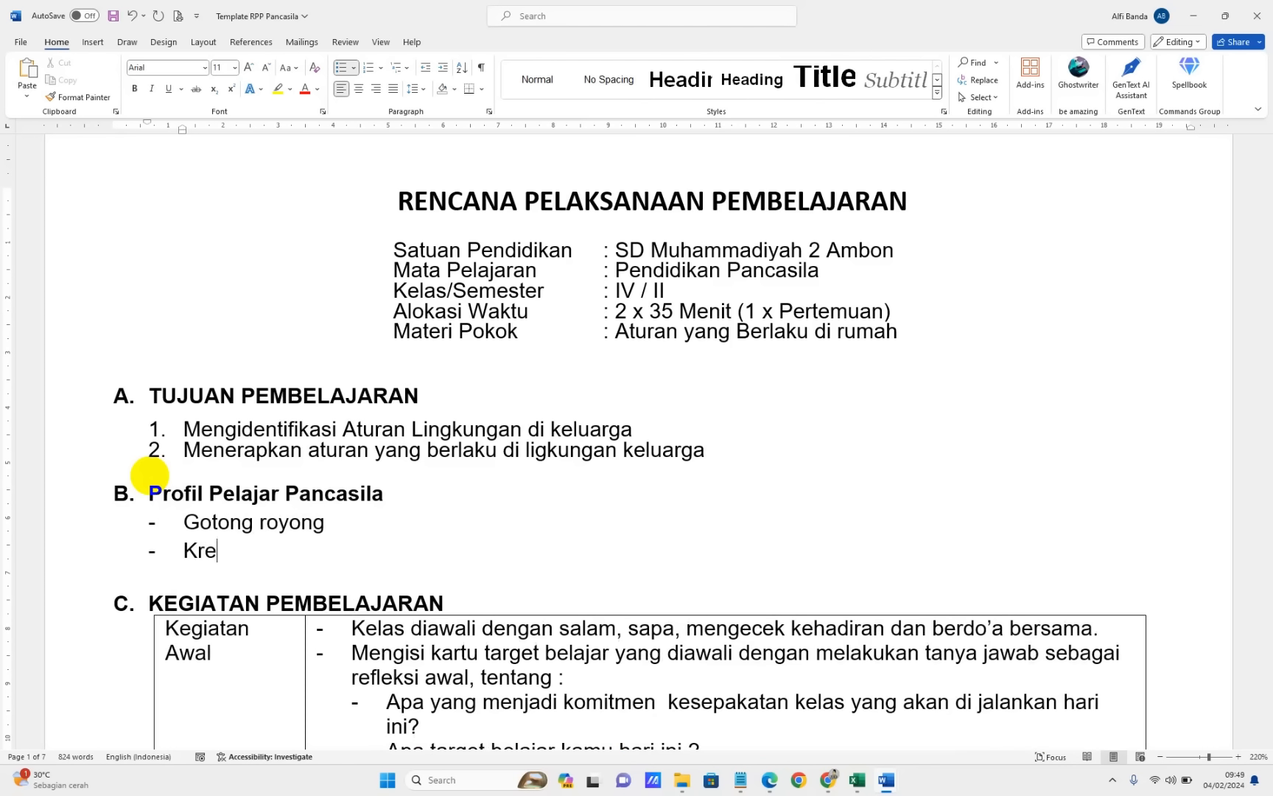
key(Return)
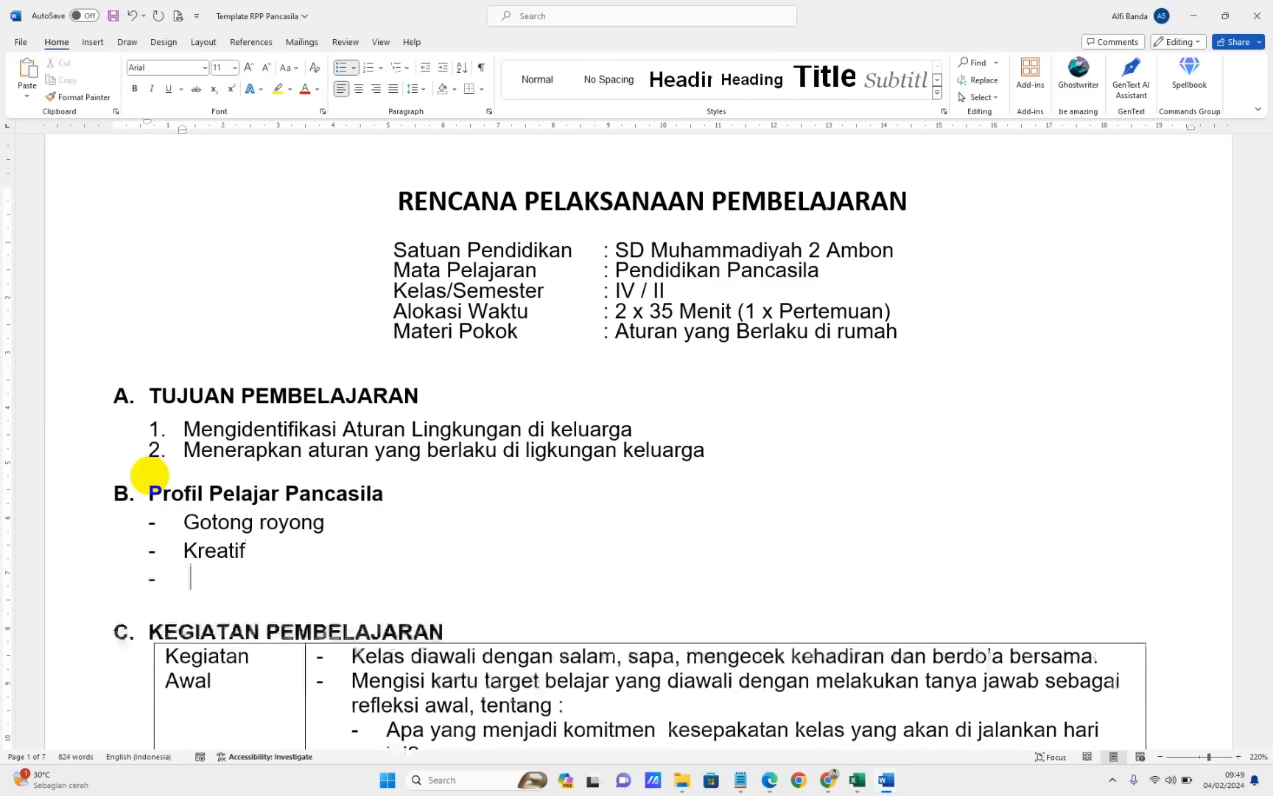
scroll(184, 447, down, 3)
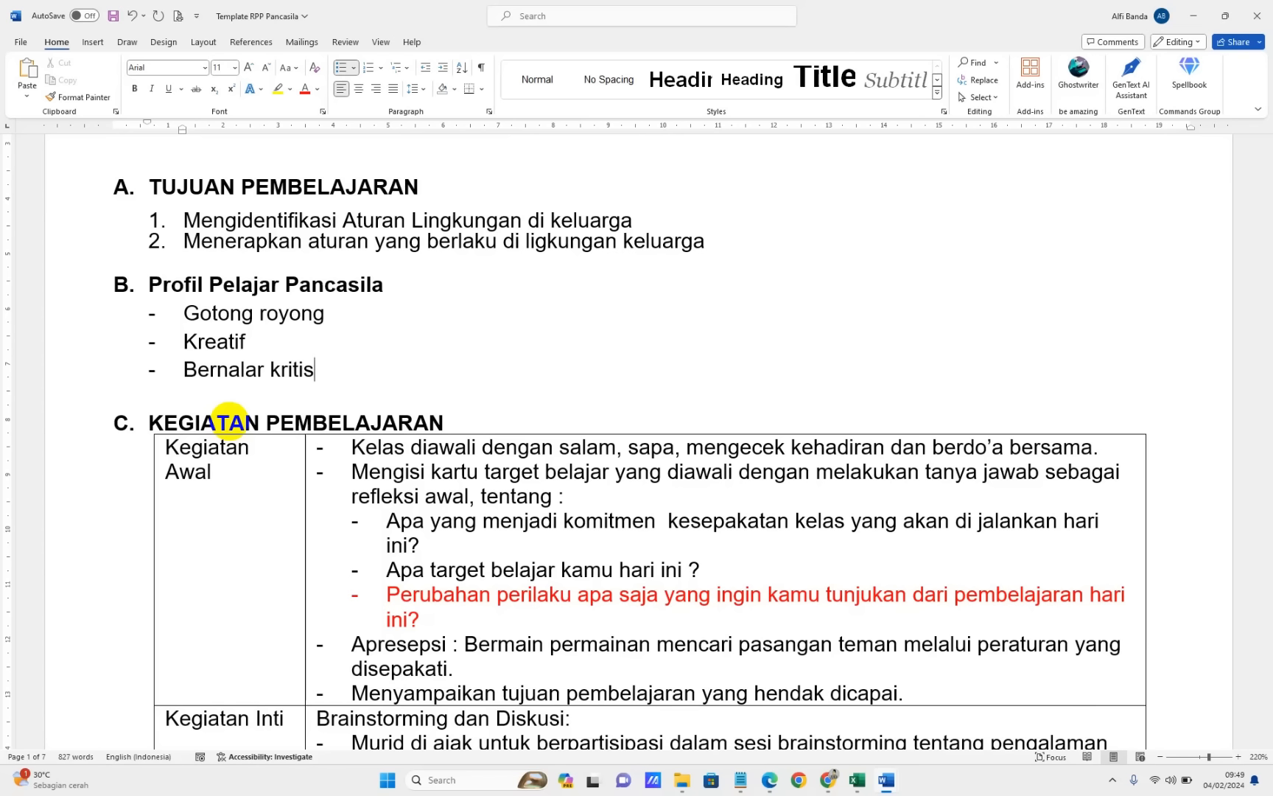
Compare the Profil Pelajar Pancasila items with the learning activities, especially the conclusion and commitment point in Kegiatan Penutup, and look over the assessment section
key(shift+Home)
key(shift+Up)
key(shift+Up)
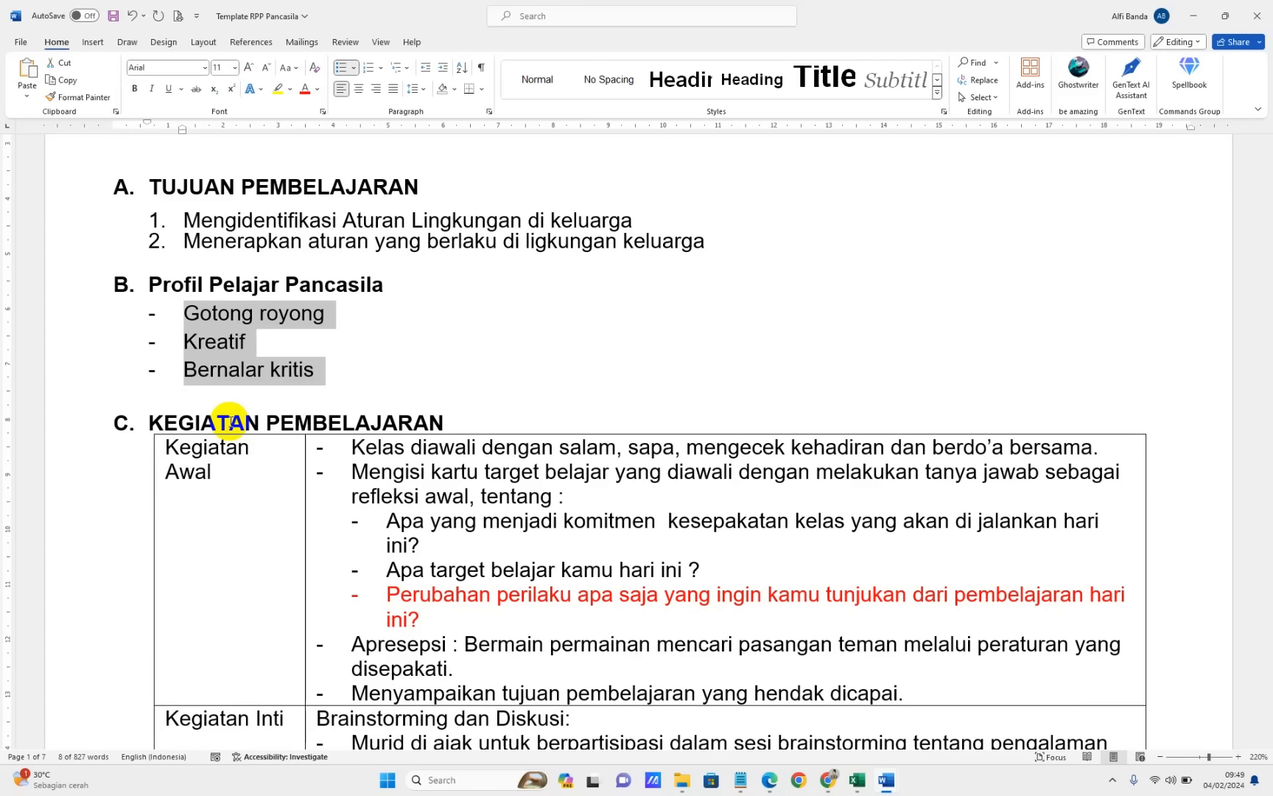
scroll(332, 383, down, 8)
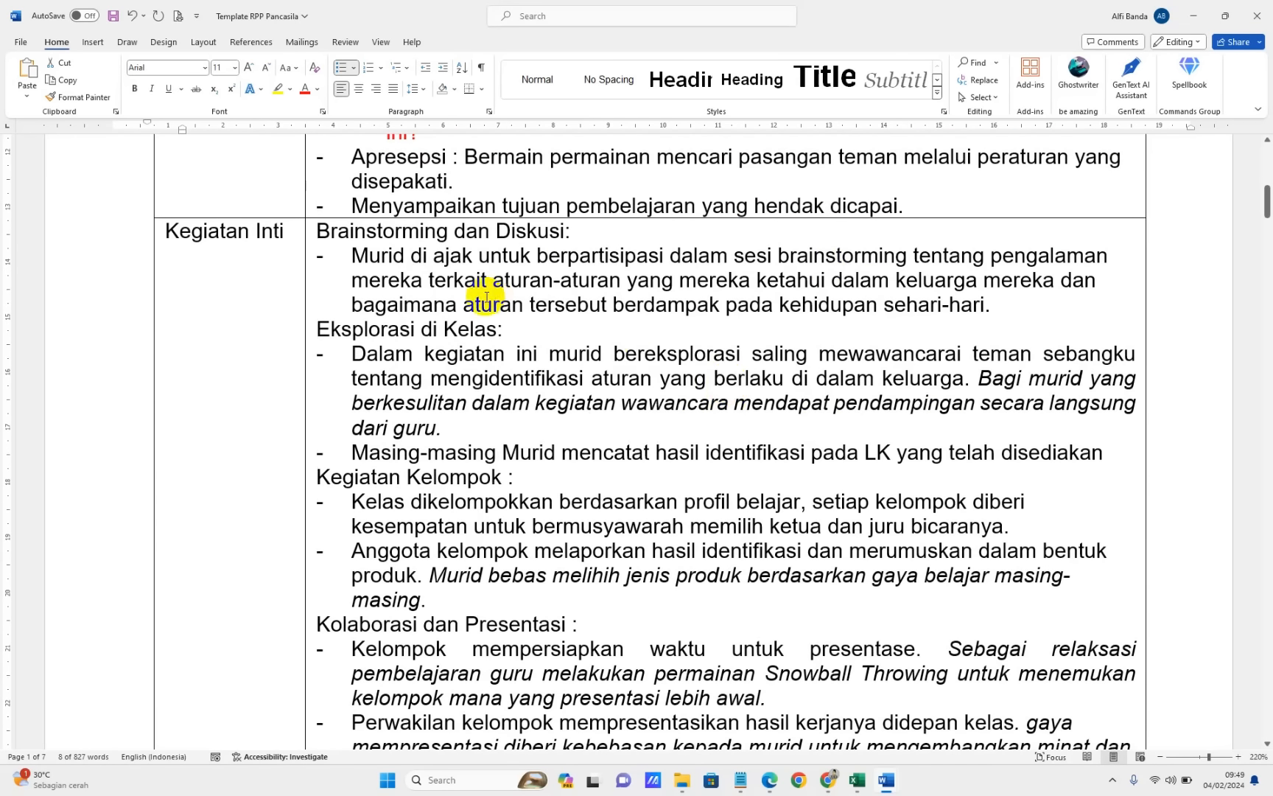
scroll(523, 464, up, 3)
click(523, 464)
scroll(523, 464, down, 12)
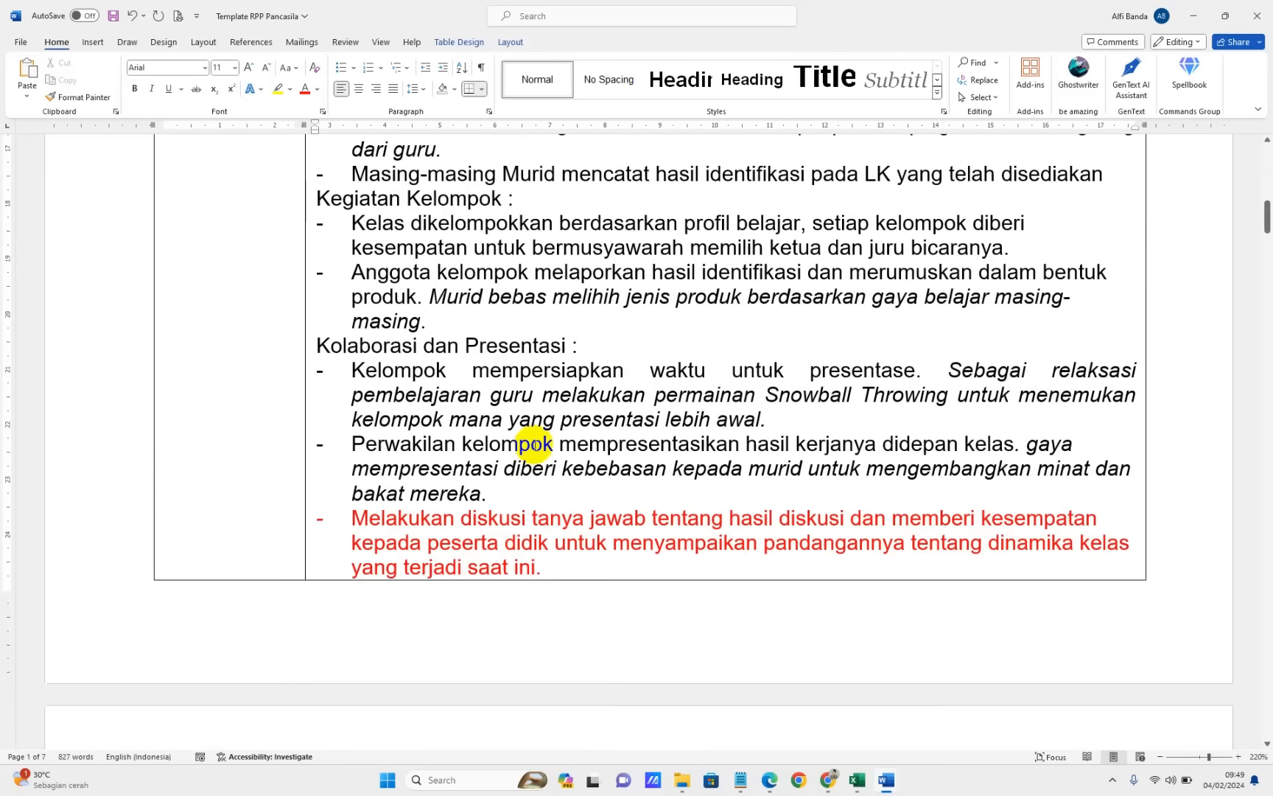
scroll(535, 443, down, 5)
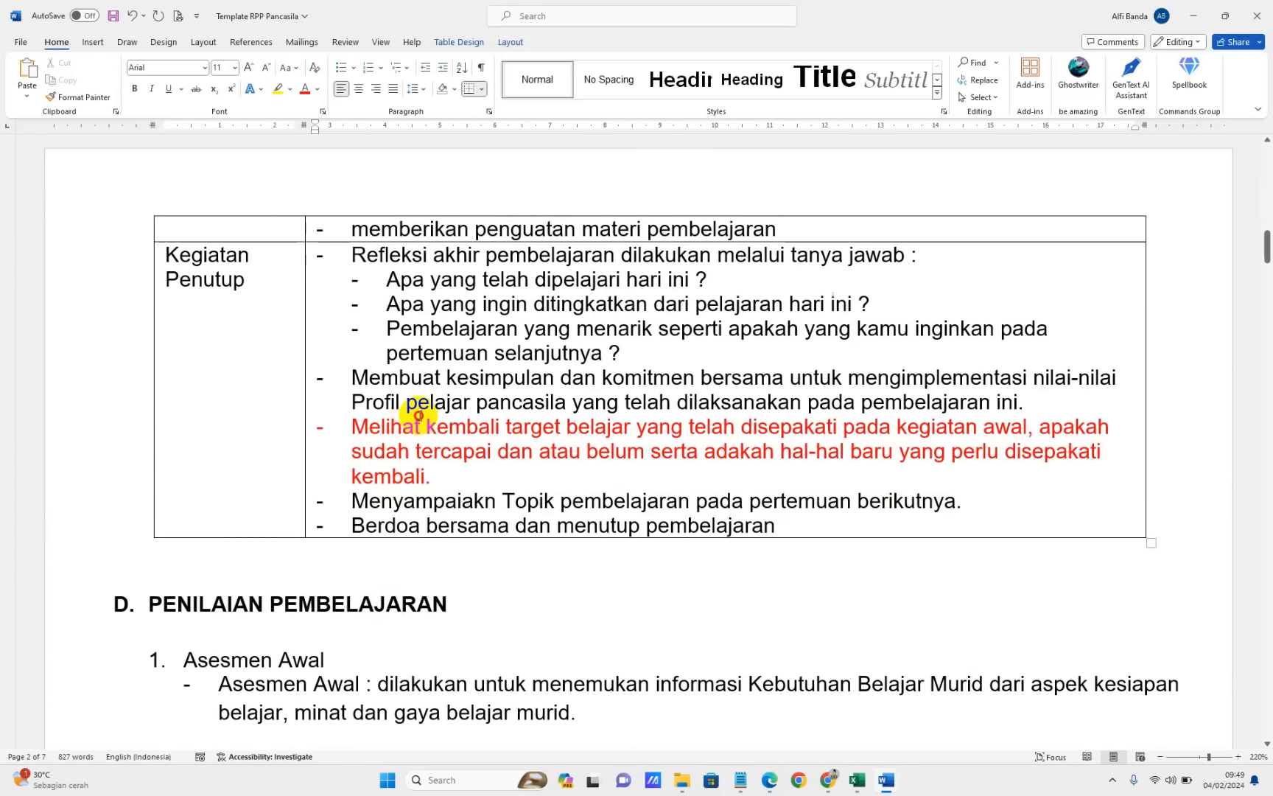
click(420, 422)
drag(386, 328, 411, 328)
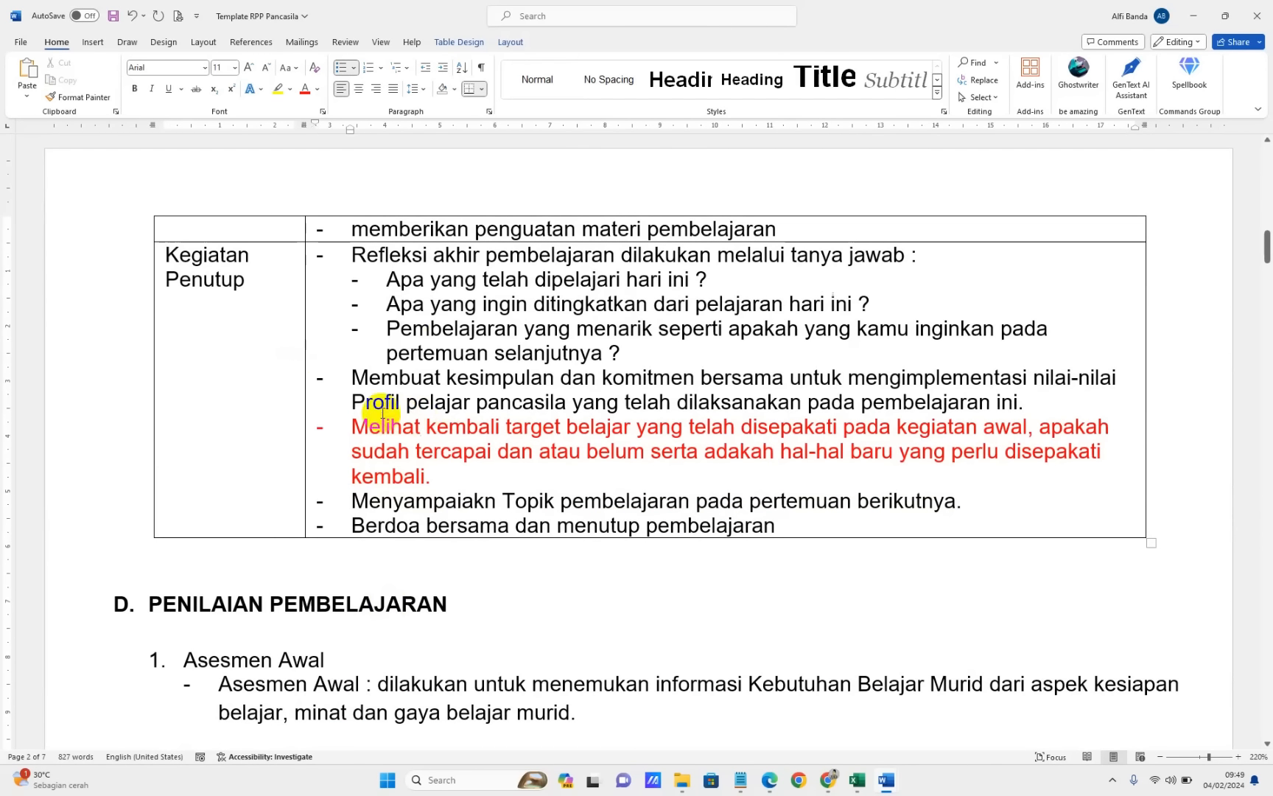
drag(355, 377, 1049, 405)
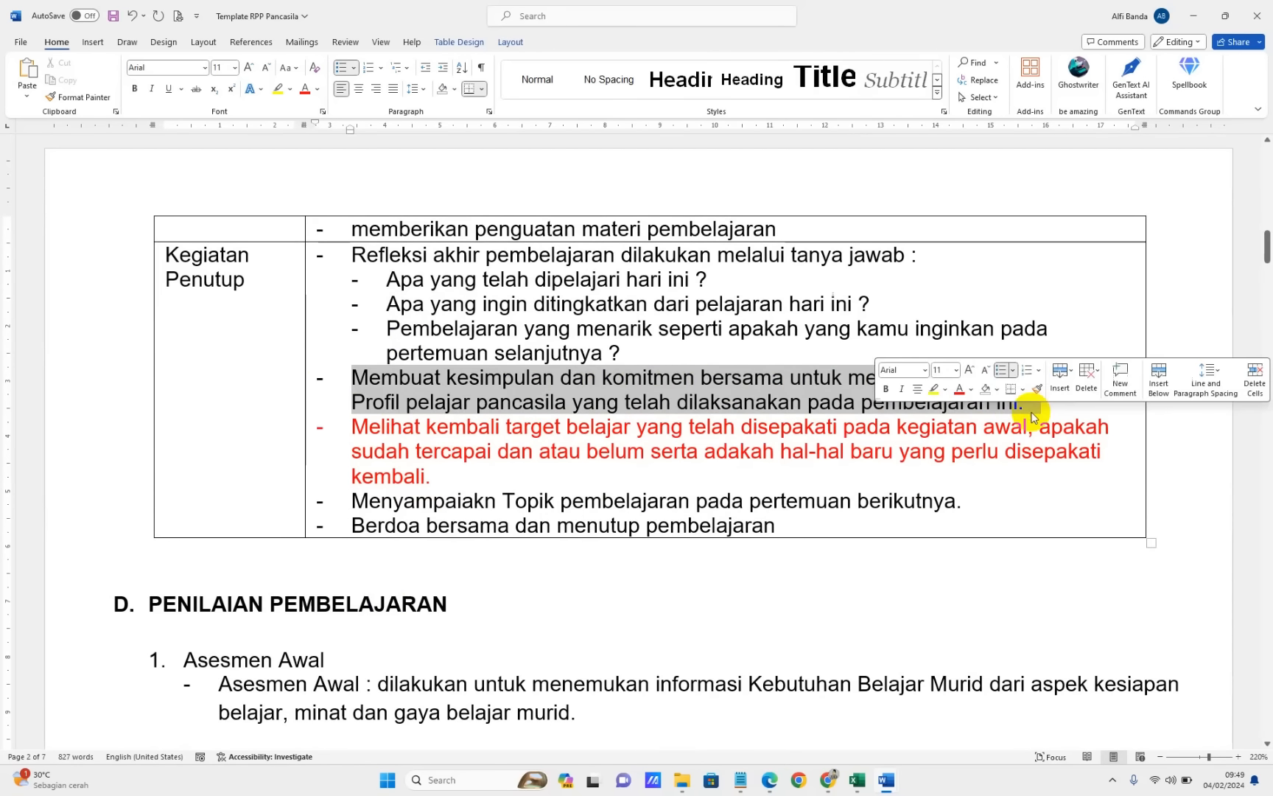
click(587, 450)
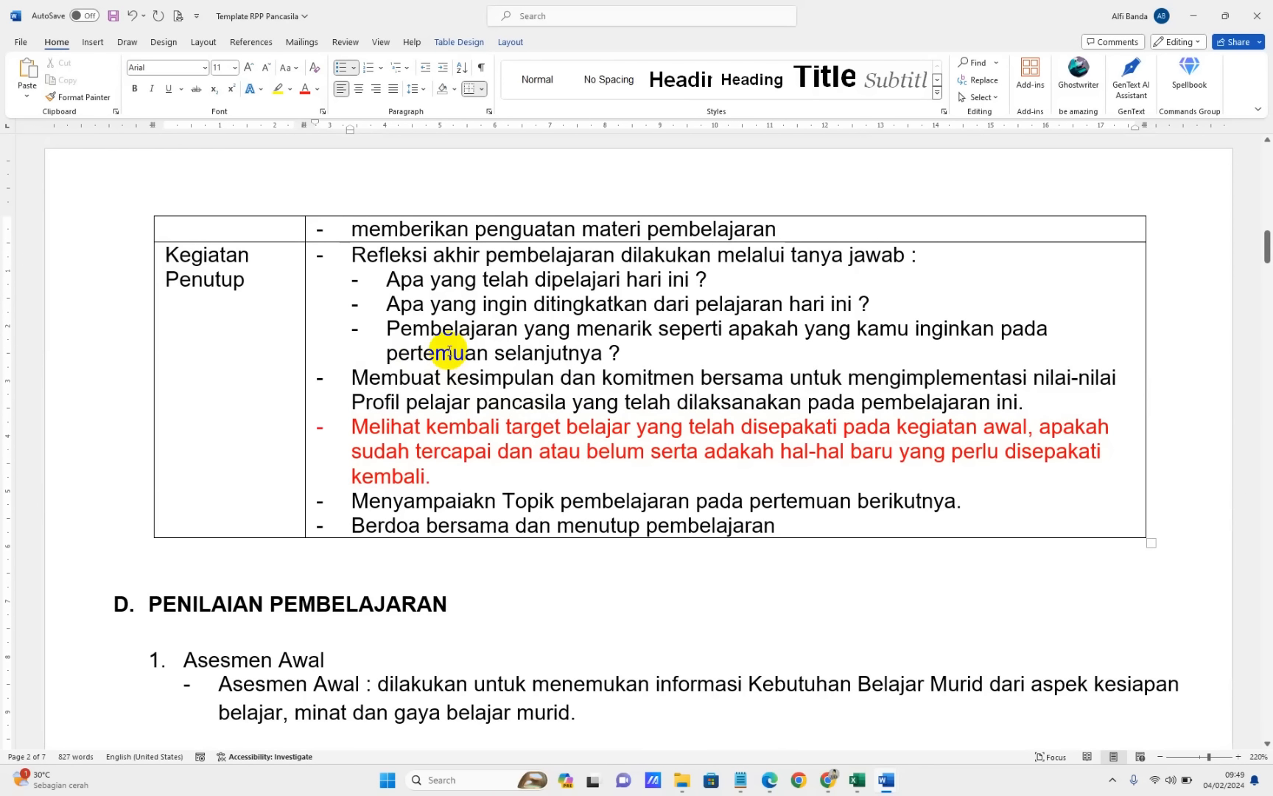
scroll(319, 449, down, 5)
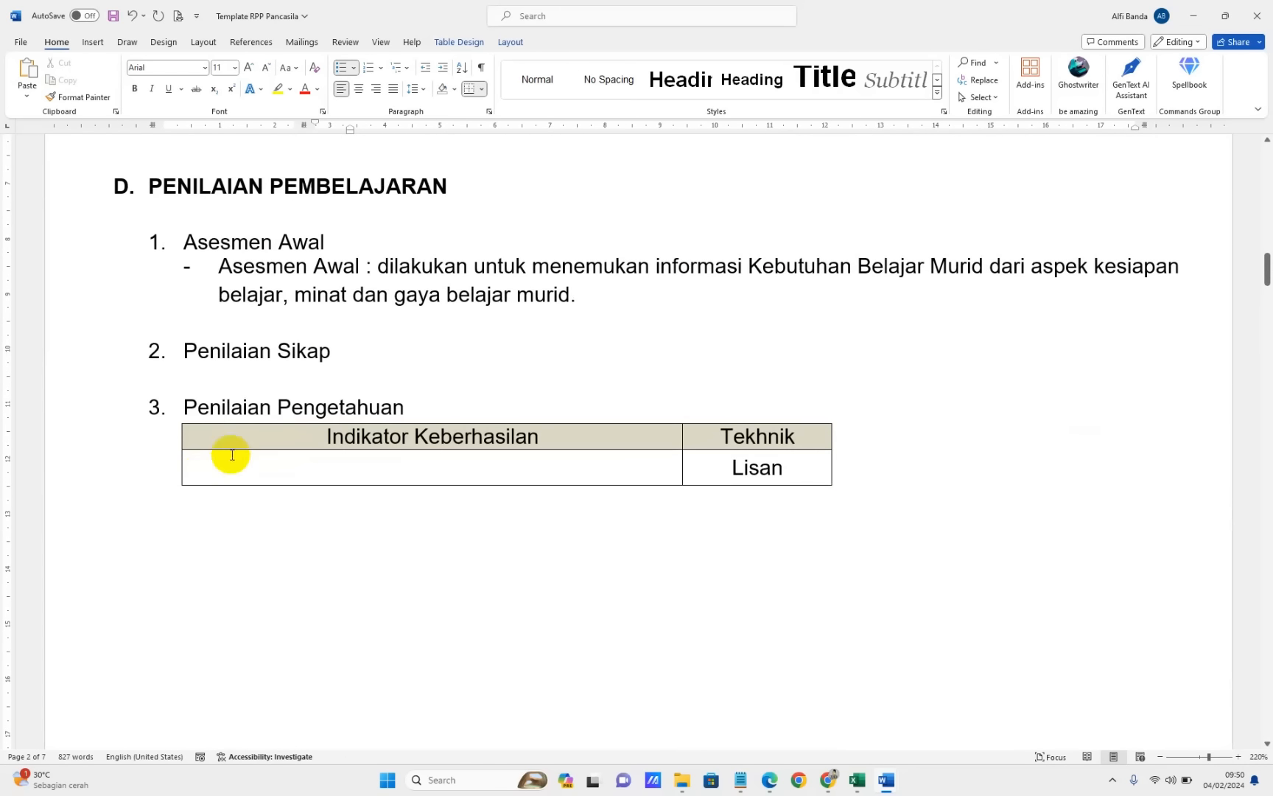
click(226, 487)
Convert the section B heading "Profil Pelajar Pancasila" to all uppercase
scroll(242, 445, up, 10)
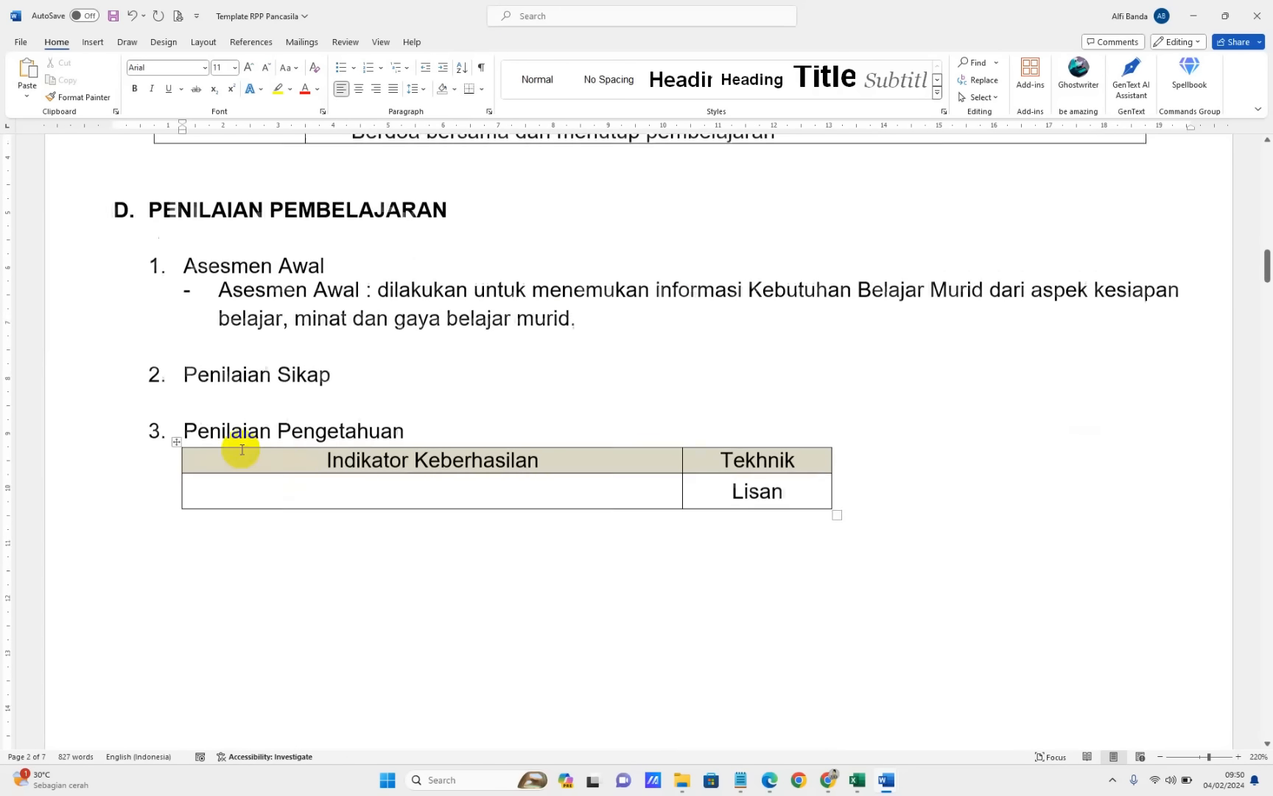
scroll(241, 450, up, 15)
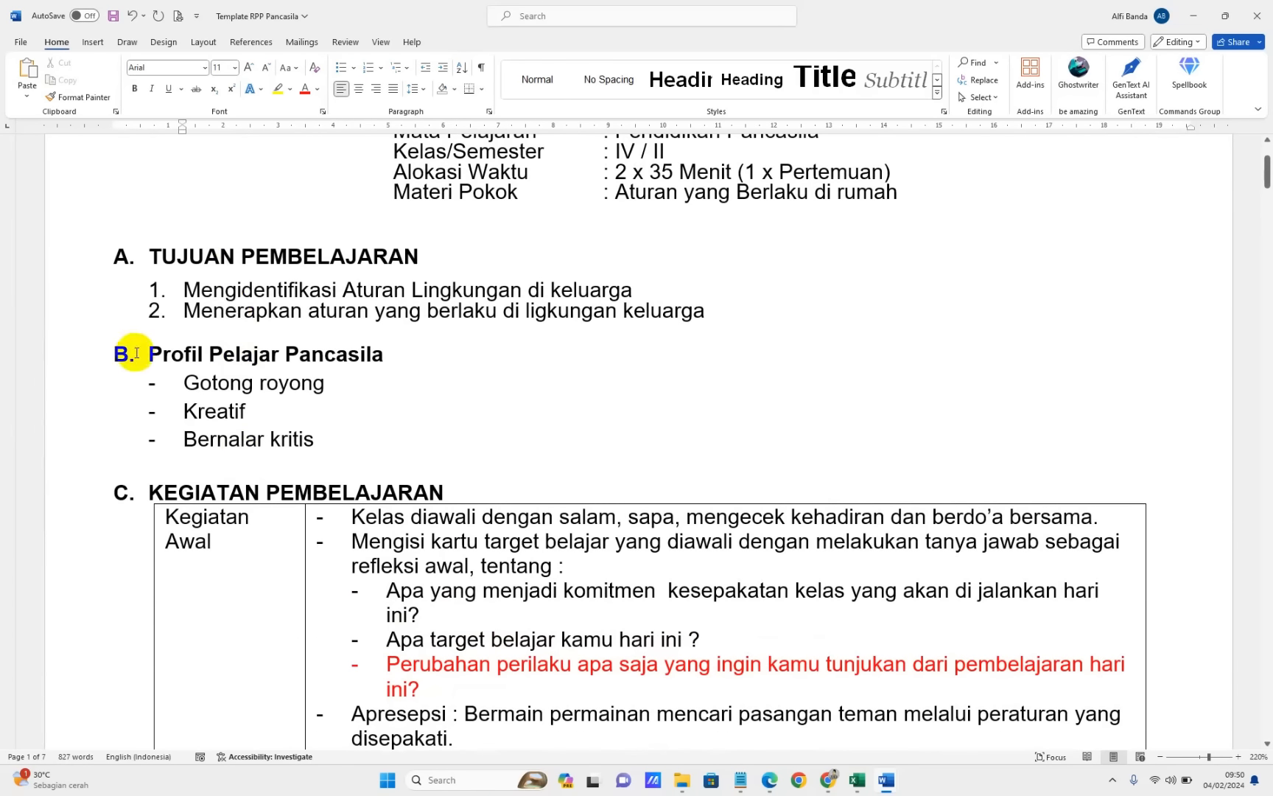
drag(412, 364, 183, 366)
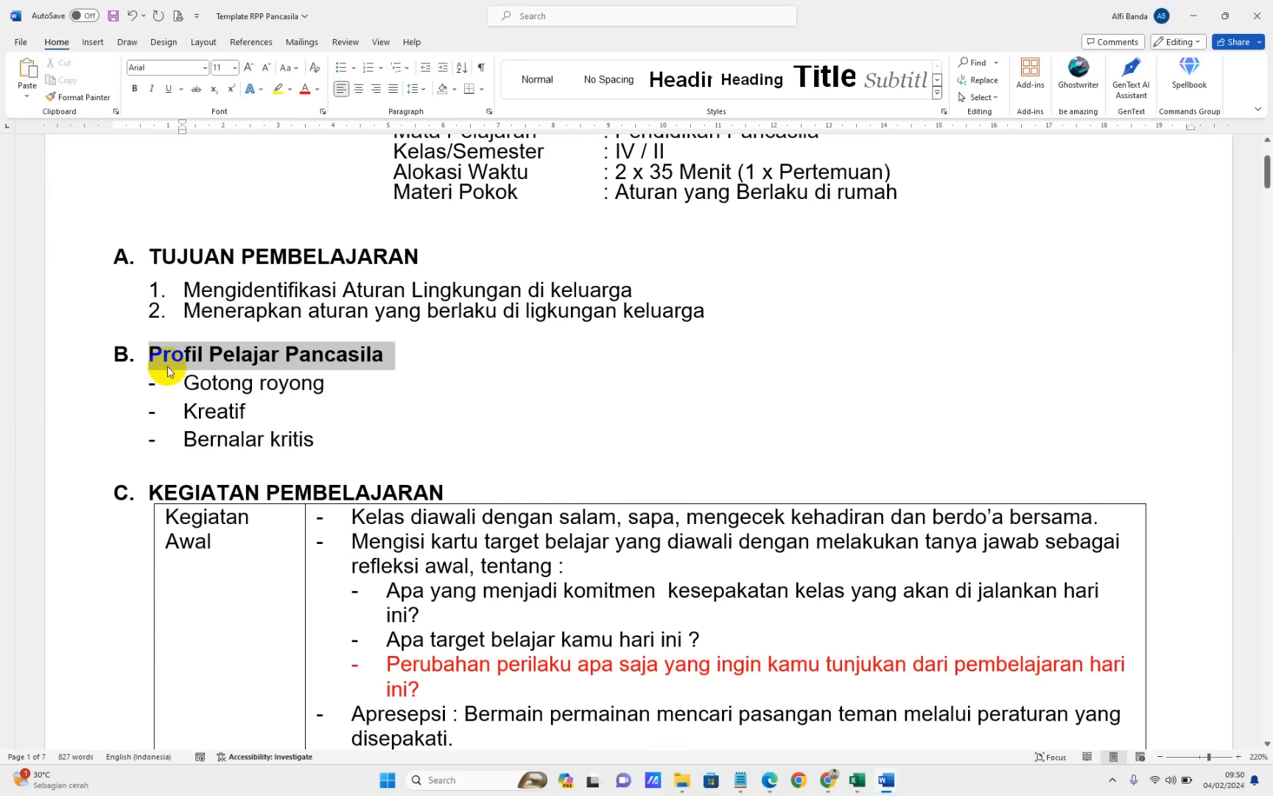
key(shift+F3)
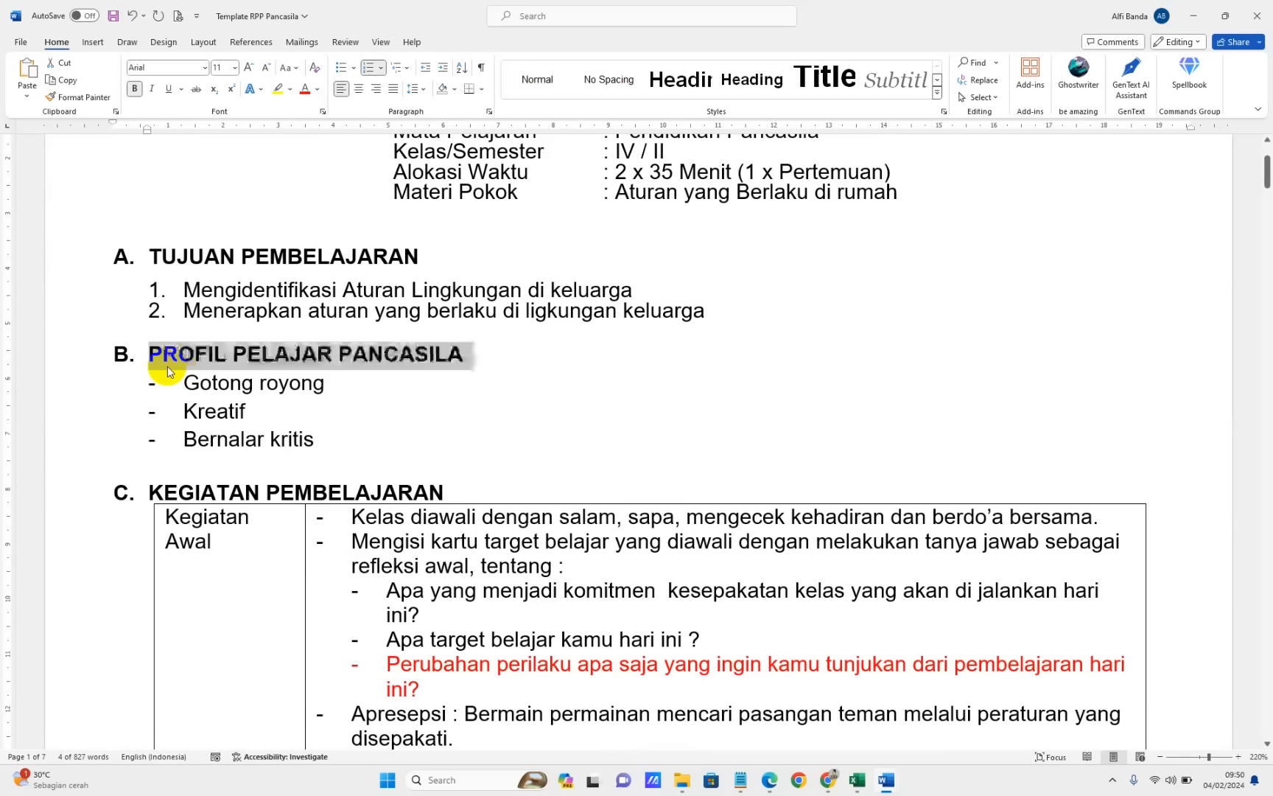
click(197, 479)
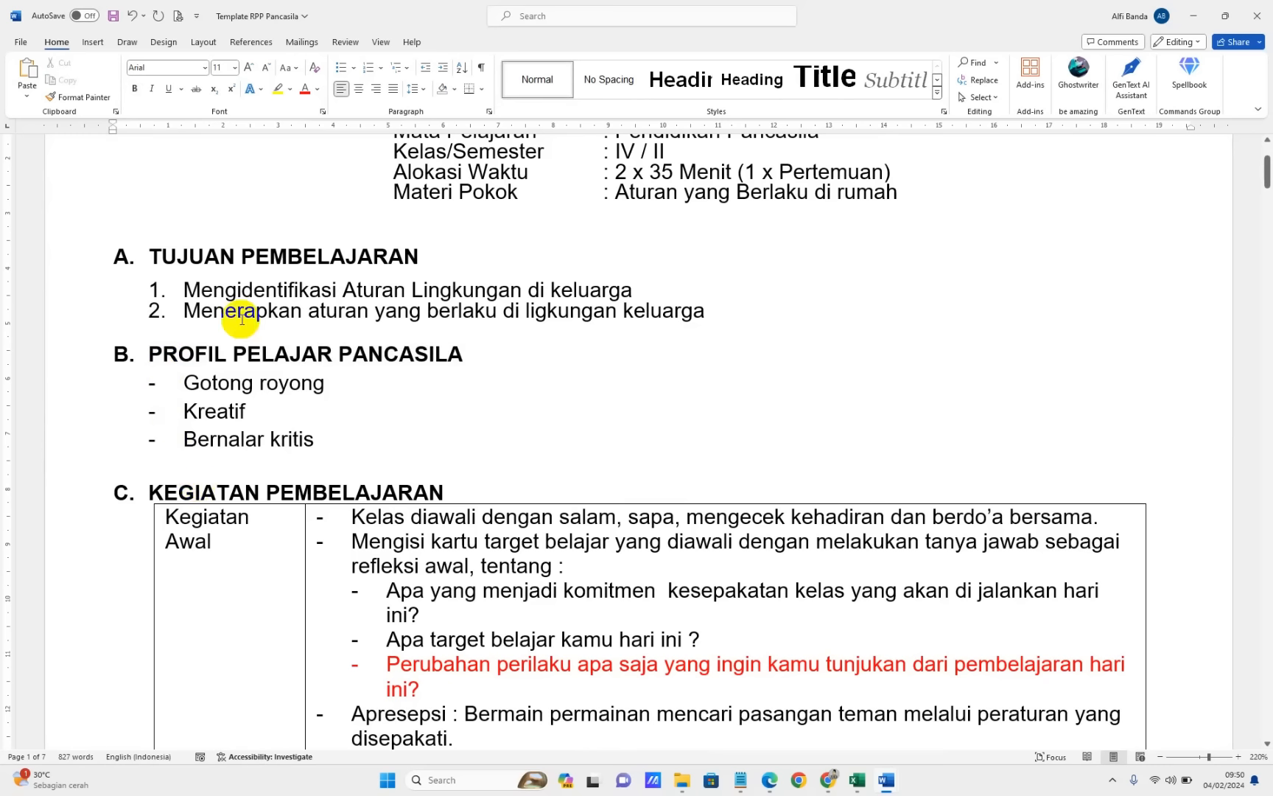
Review the lettered headings A to D in order, along with the numbered assessment items under Penilaian Pembelajaran
drag(243, 254, 326, 248)
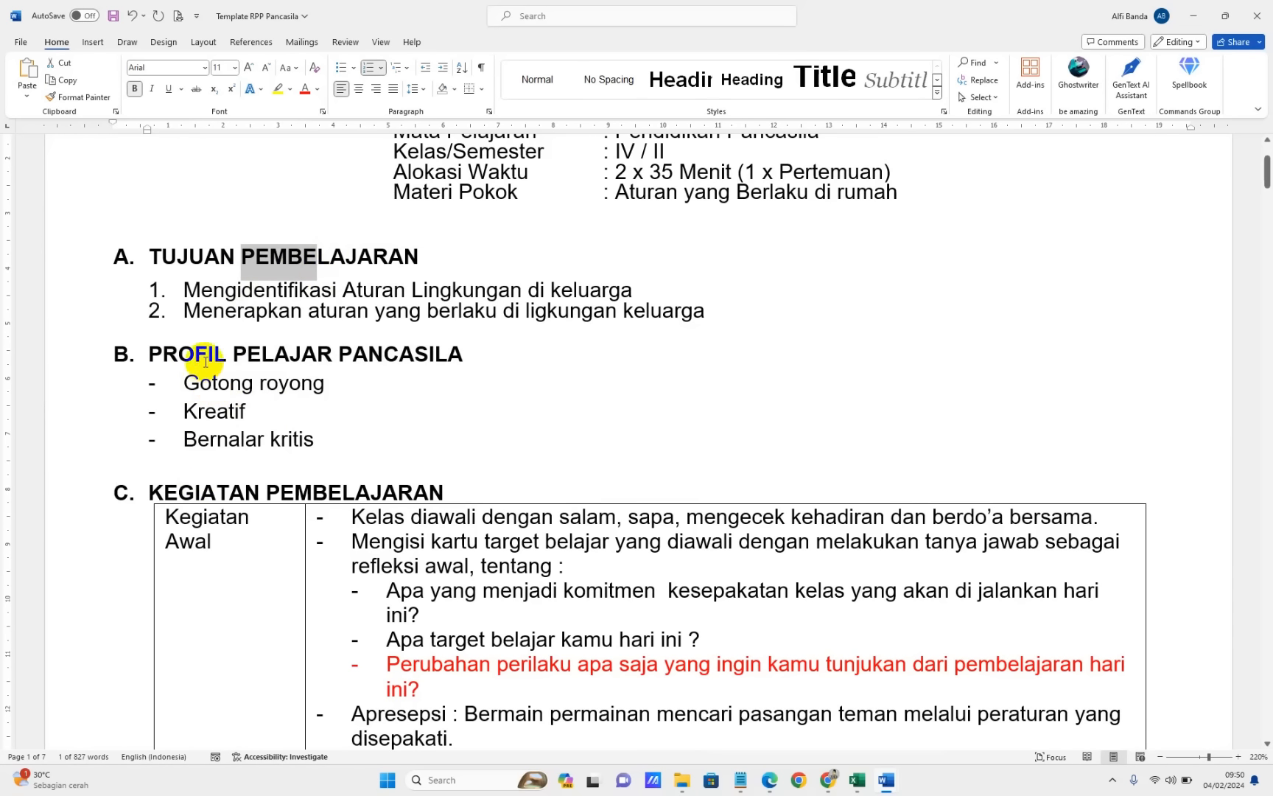
drag(201, 358, 392, 365)
drag(262, 492, 389, 489)
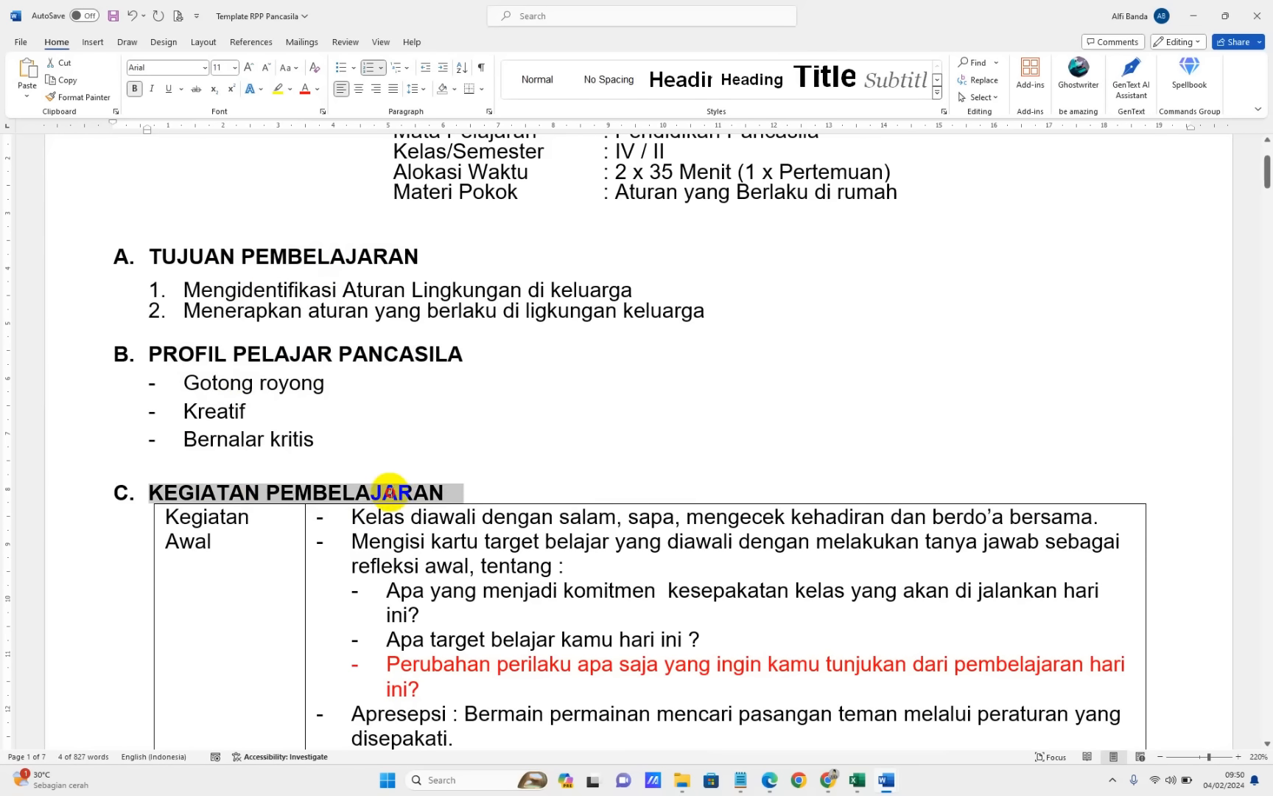
scroll(389, 488, down, 1)
scroll(387, 495, down, 15)
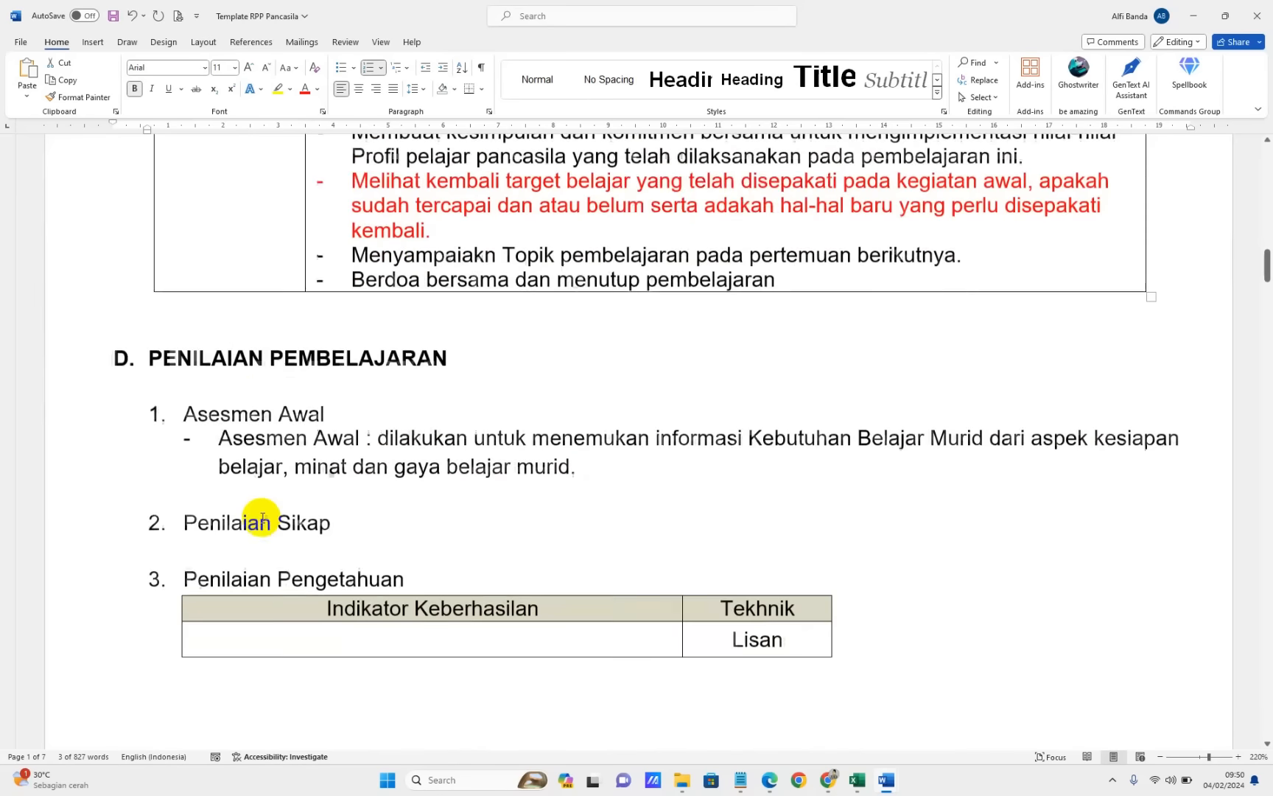
drag(230, 271, 396, 269)
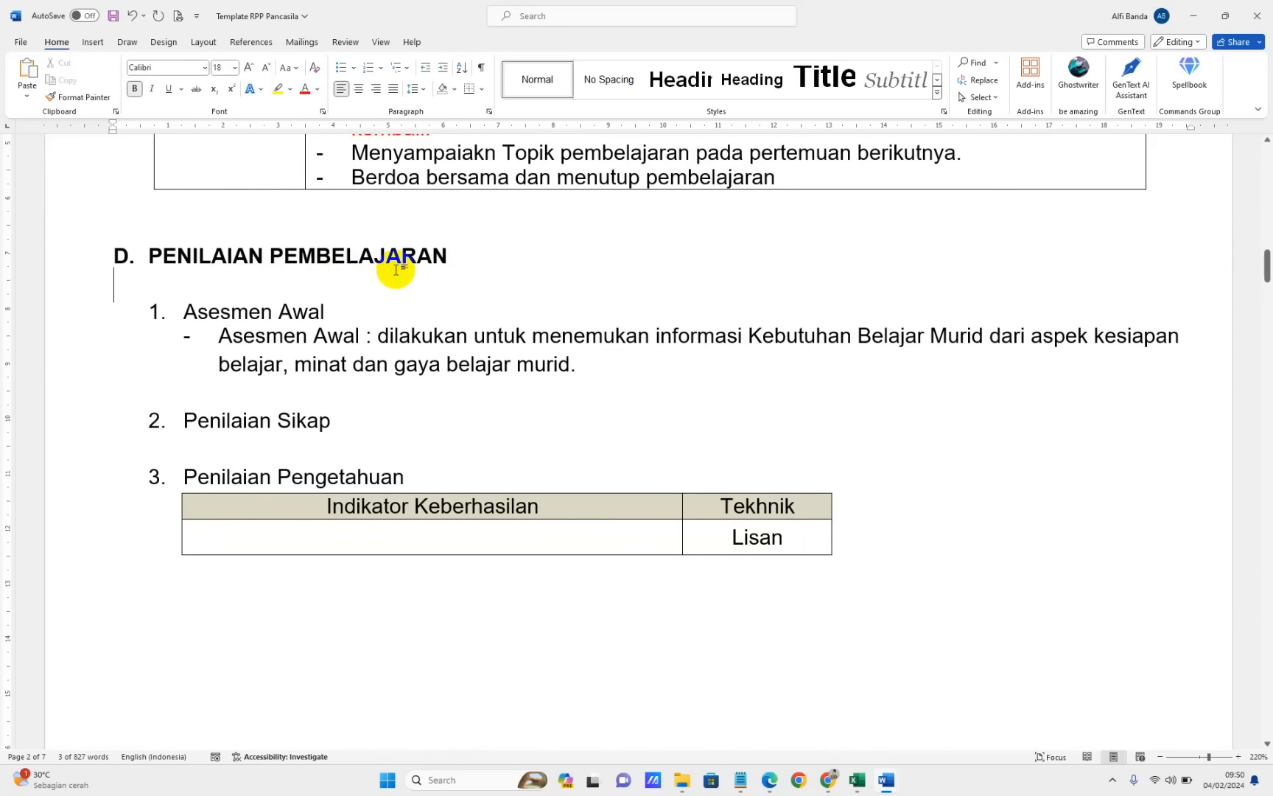
click(258, 324)
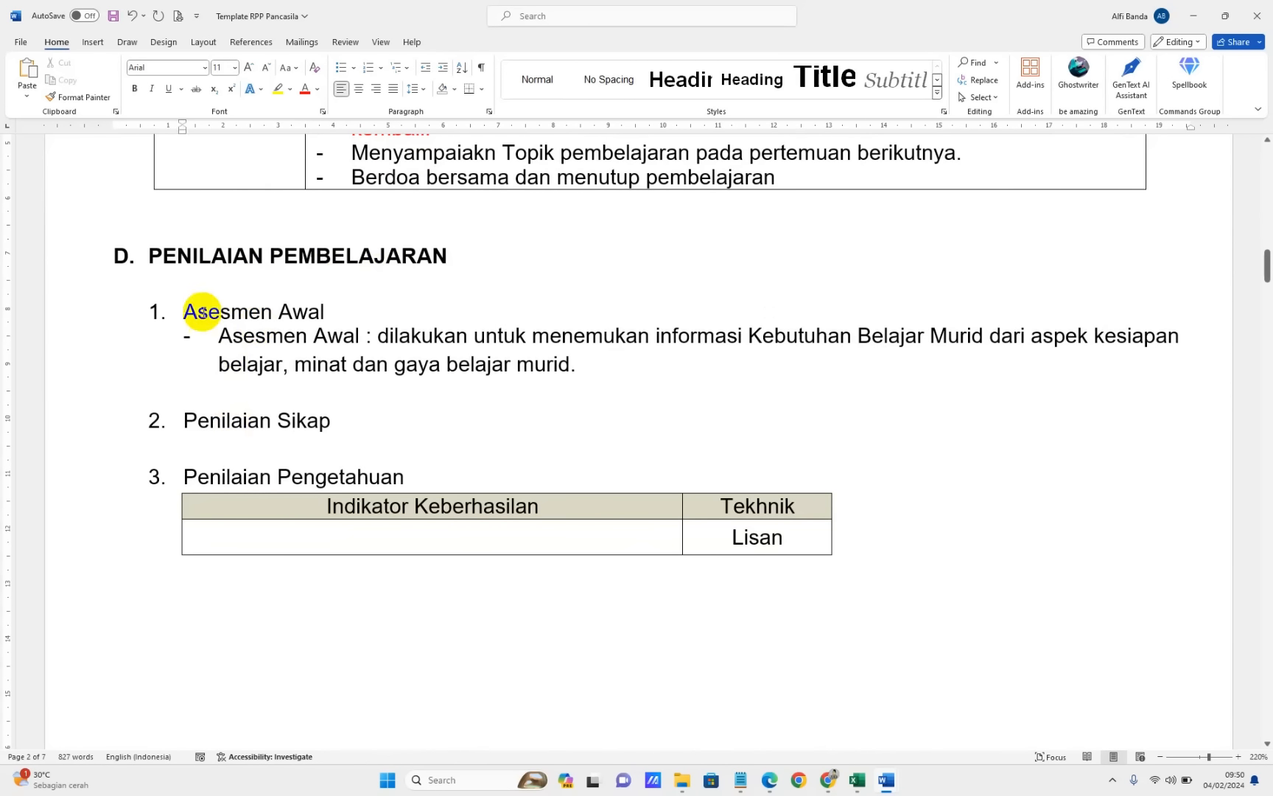
drag(190, 309, 255, 583)
click(250, 611)
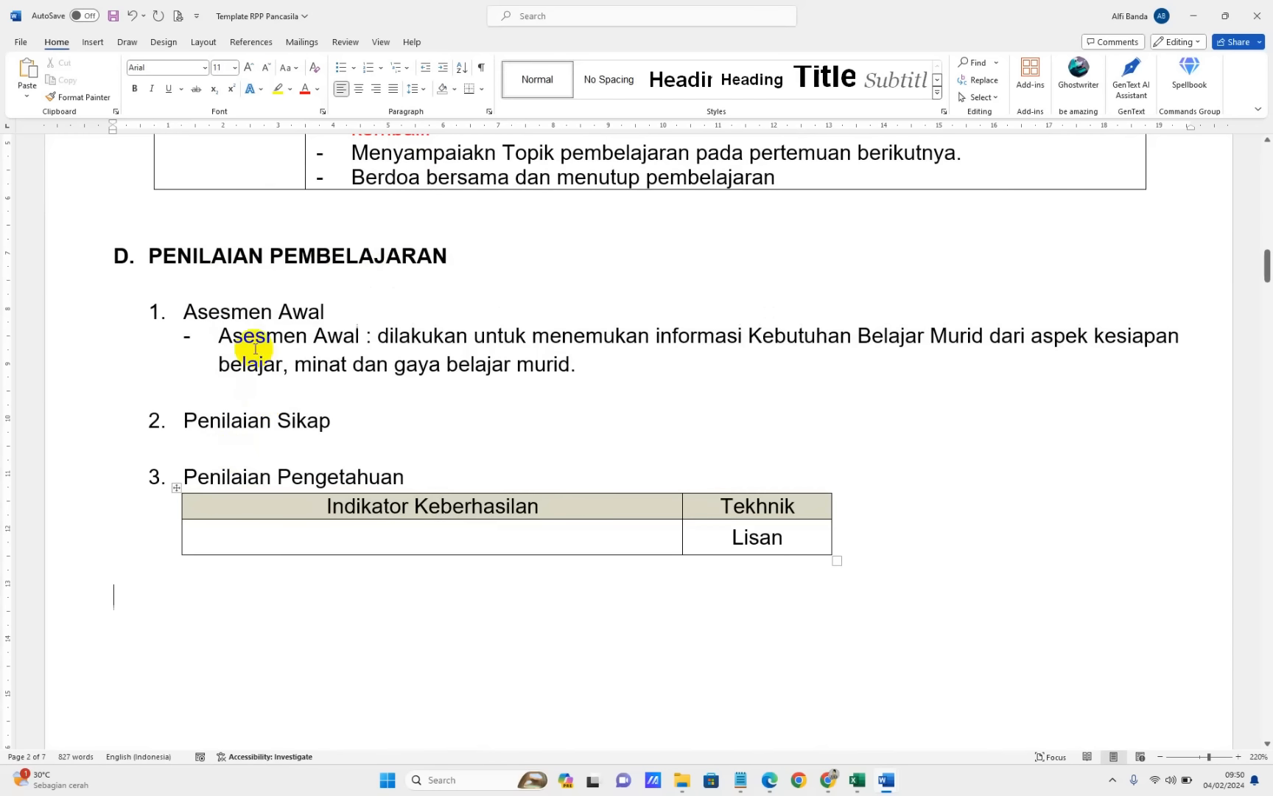
drag(226, 317, 285, 517)
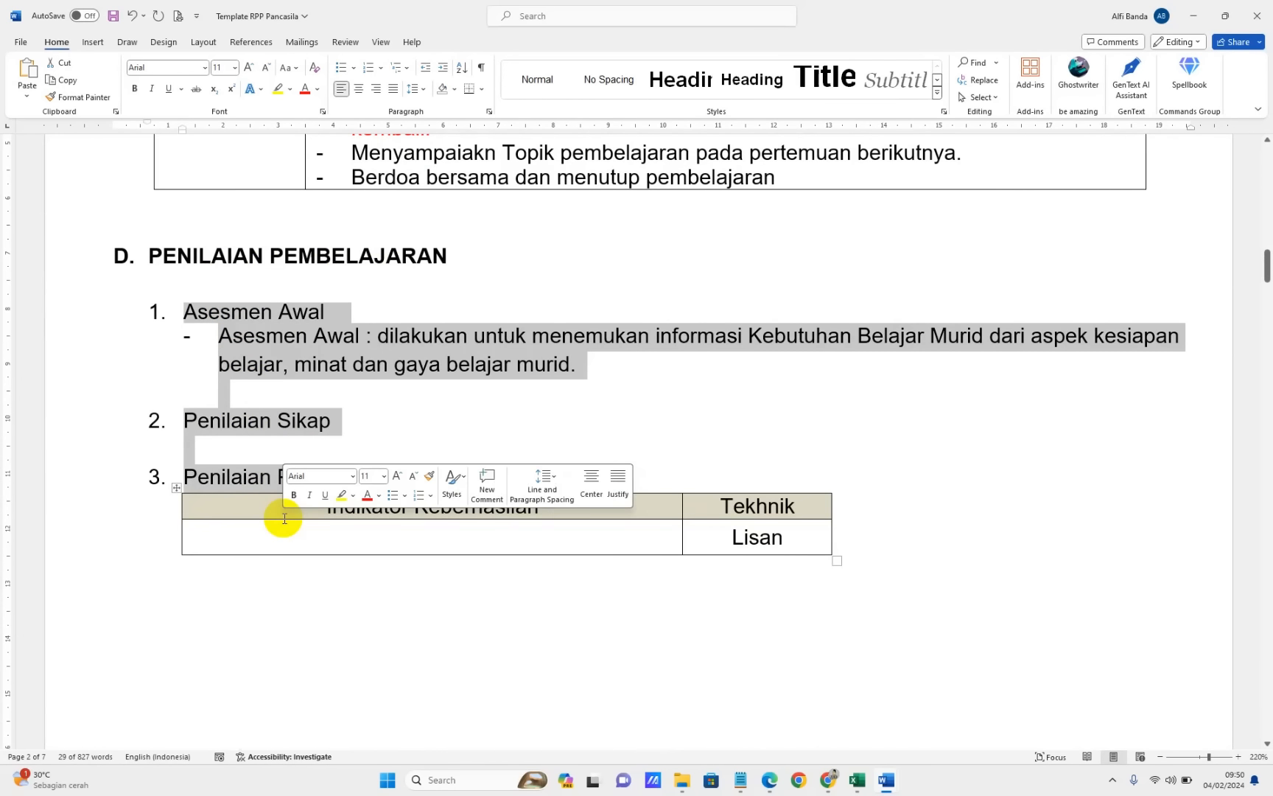
Examine the Penilaian Ketrampilan rubric and the student and teacher reflection headings that follow it, checking the pages around them
scroll(274, 530, down, 5)
scroll(274, 529, down, 10)
scroll(270, 514, up, 5)
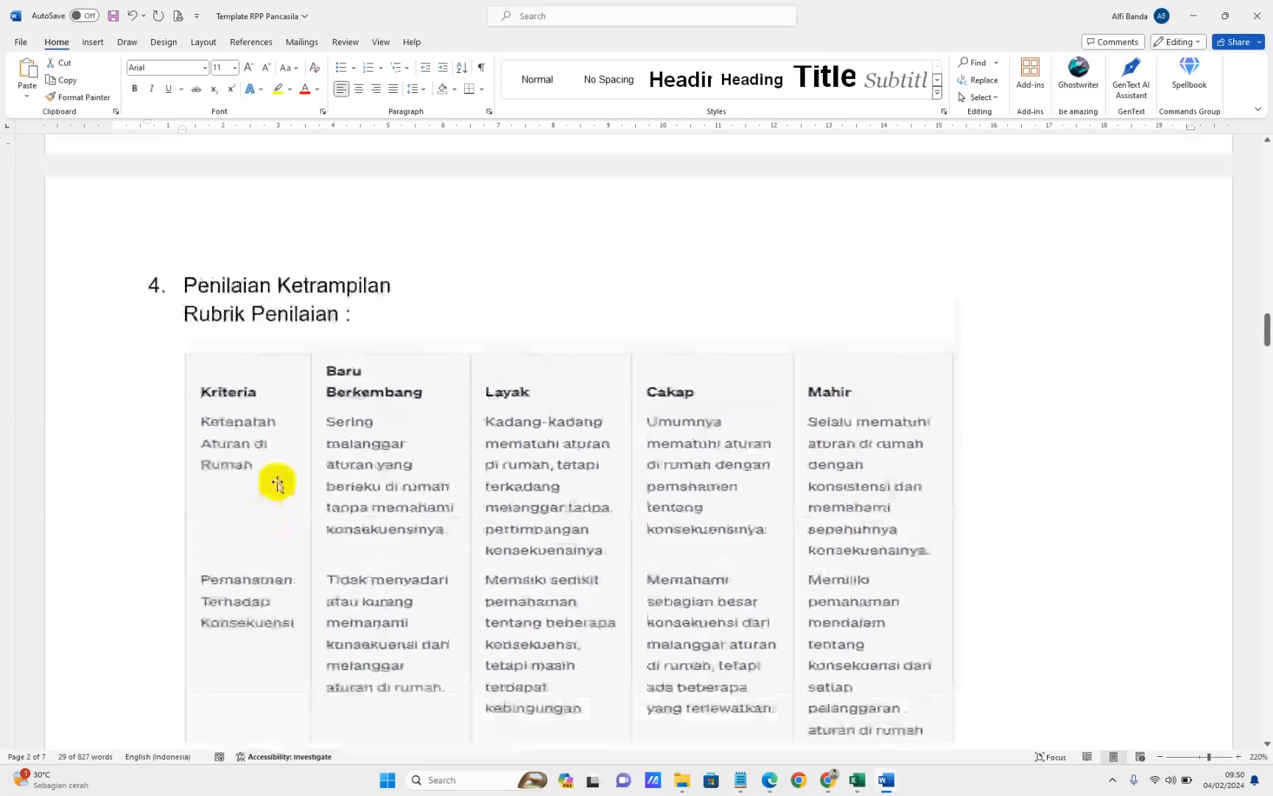
click(246, 392)
scroll(234, 420, down, 4)
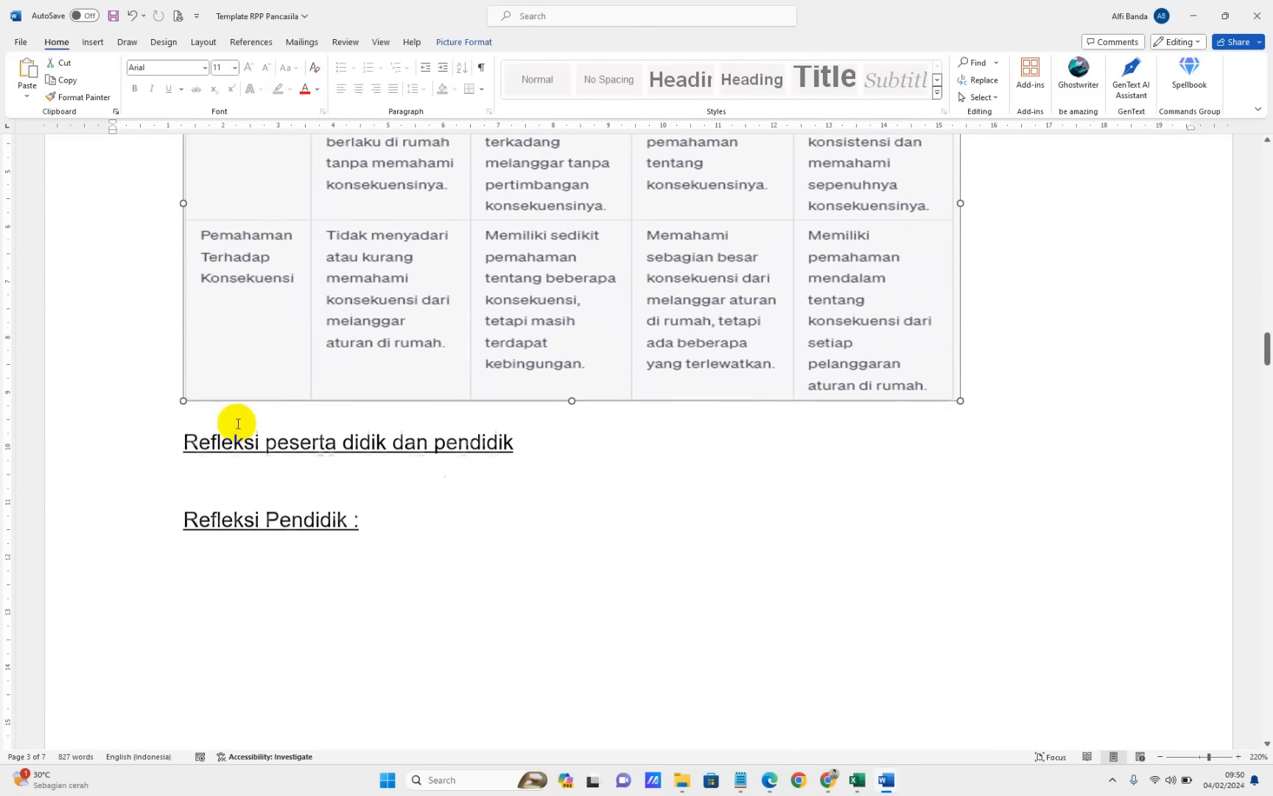
click(196, 470)
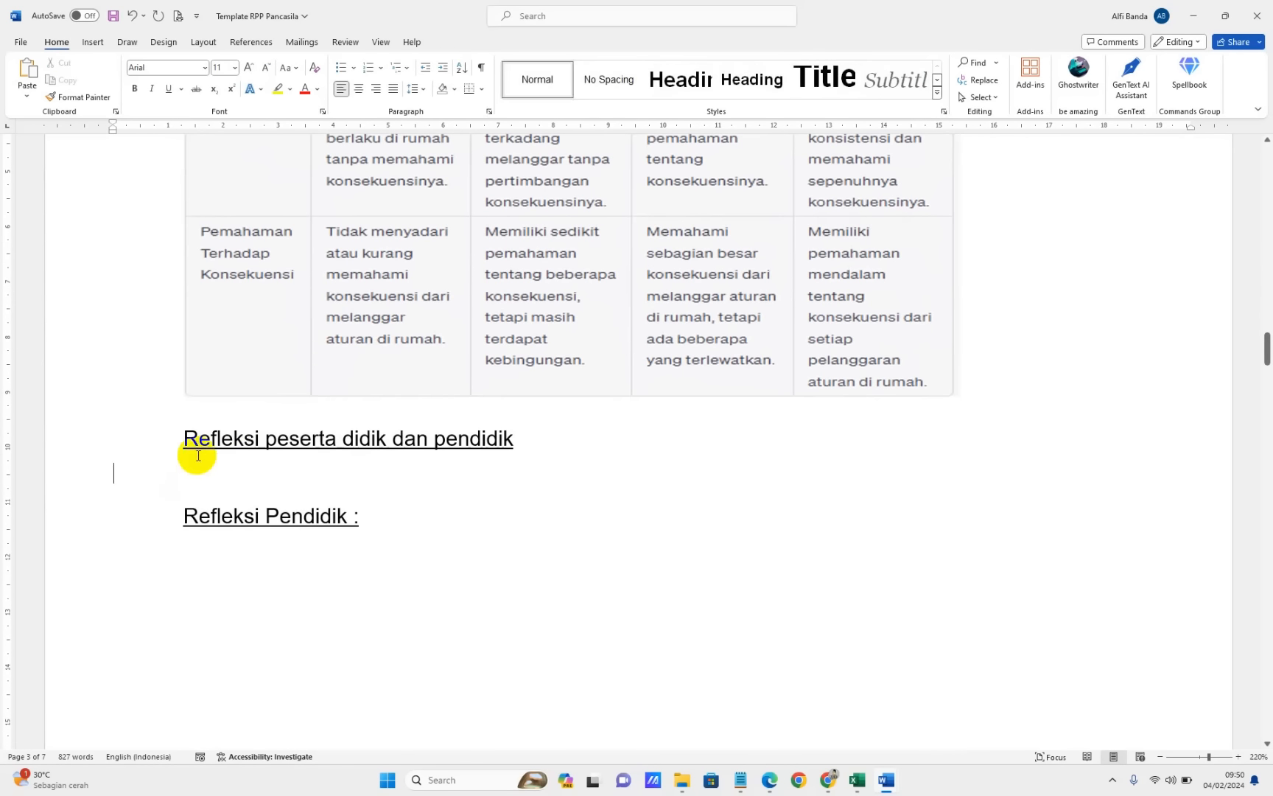
click(405, 442)
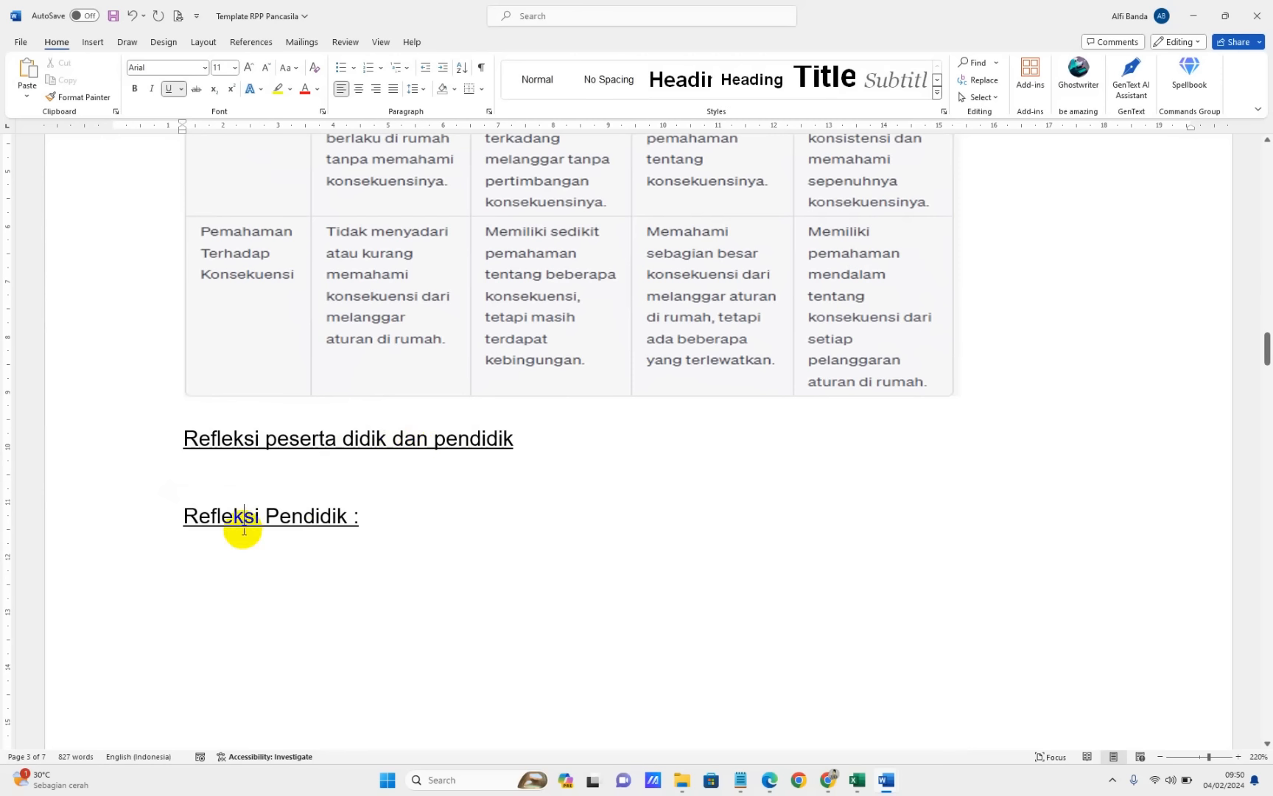
scroll(346, 520, down, 10)
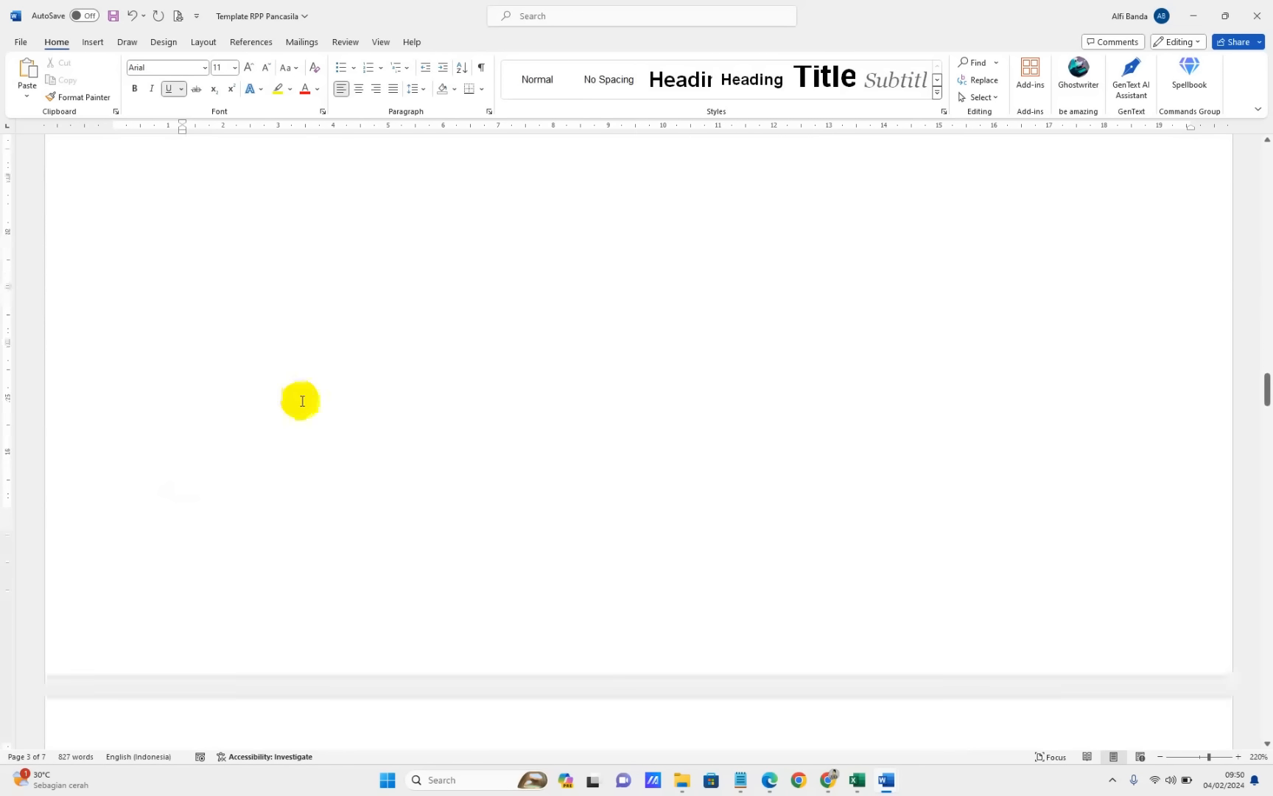
scroll(302, 401, down, 3)
scroll(303, 400, up, 12)
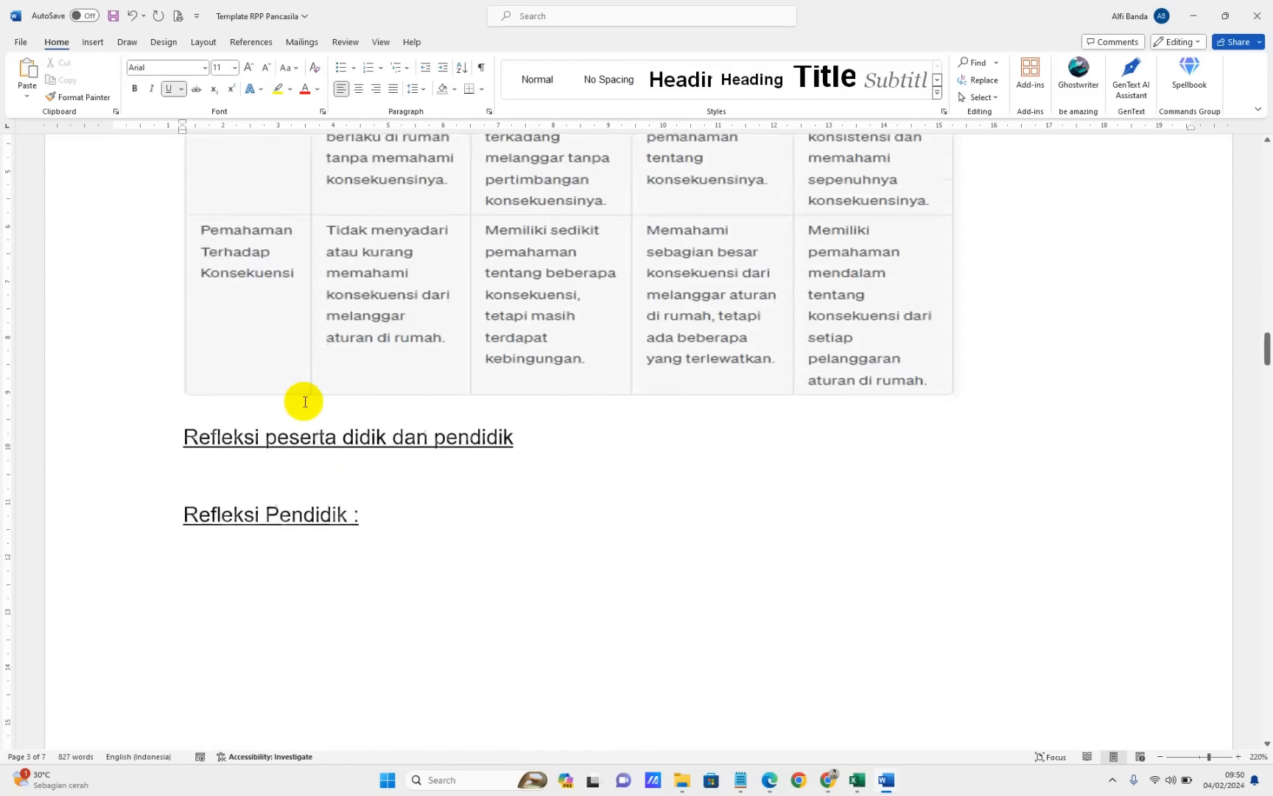
scroll(304, 402, up, 15)
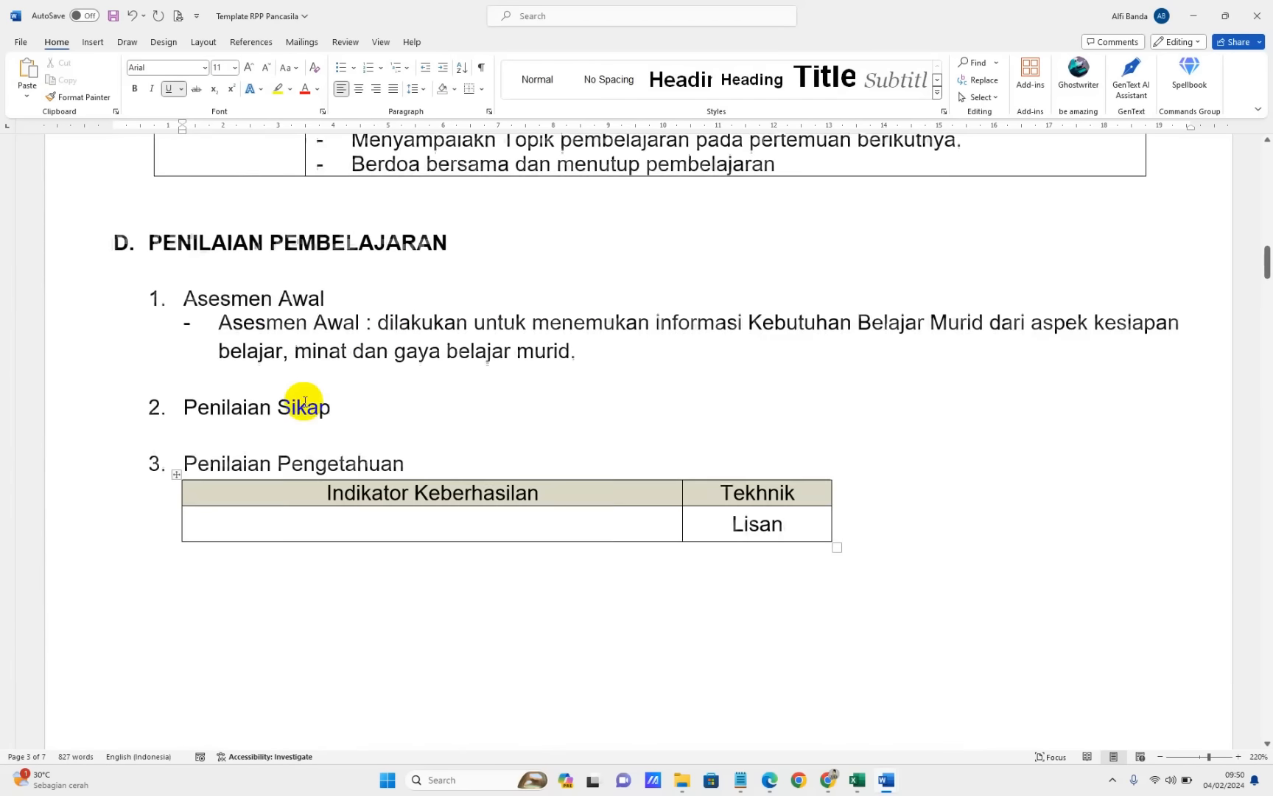
scroll(304, 401, up, 2)
scroll(304, 399, up, 7)
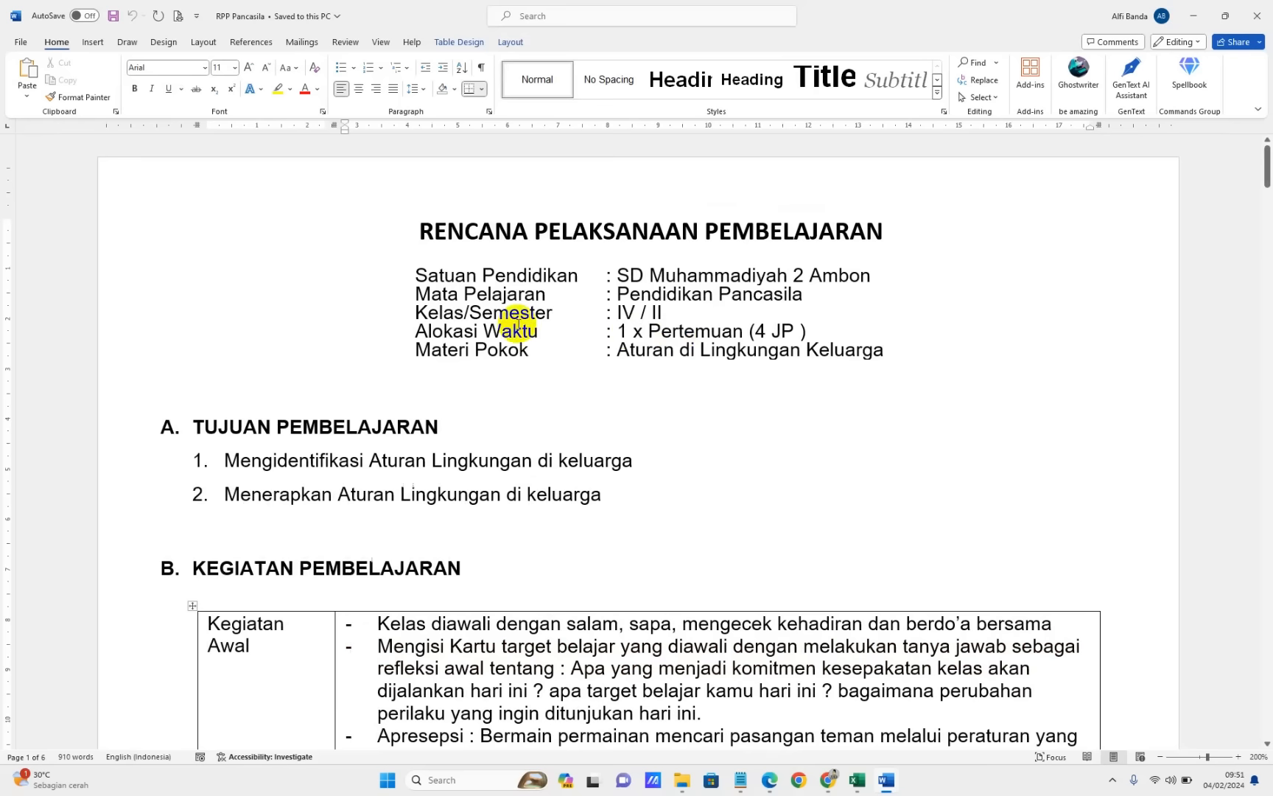
Review the RPP identity block, Tujuan Pembelajaran and the Profil Pelajar Pancasila items, continuing to the start of Kegiatan Pembelajaran
scroll(518, 324, down, 8)
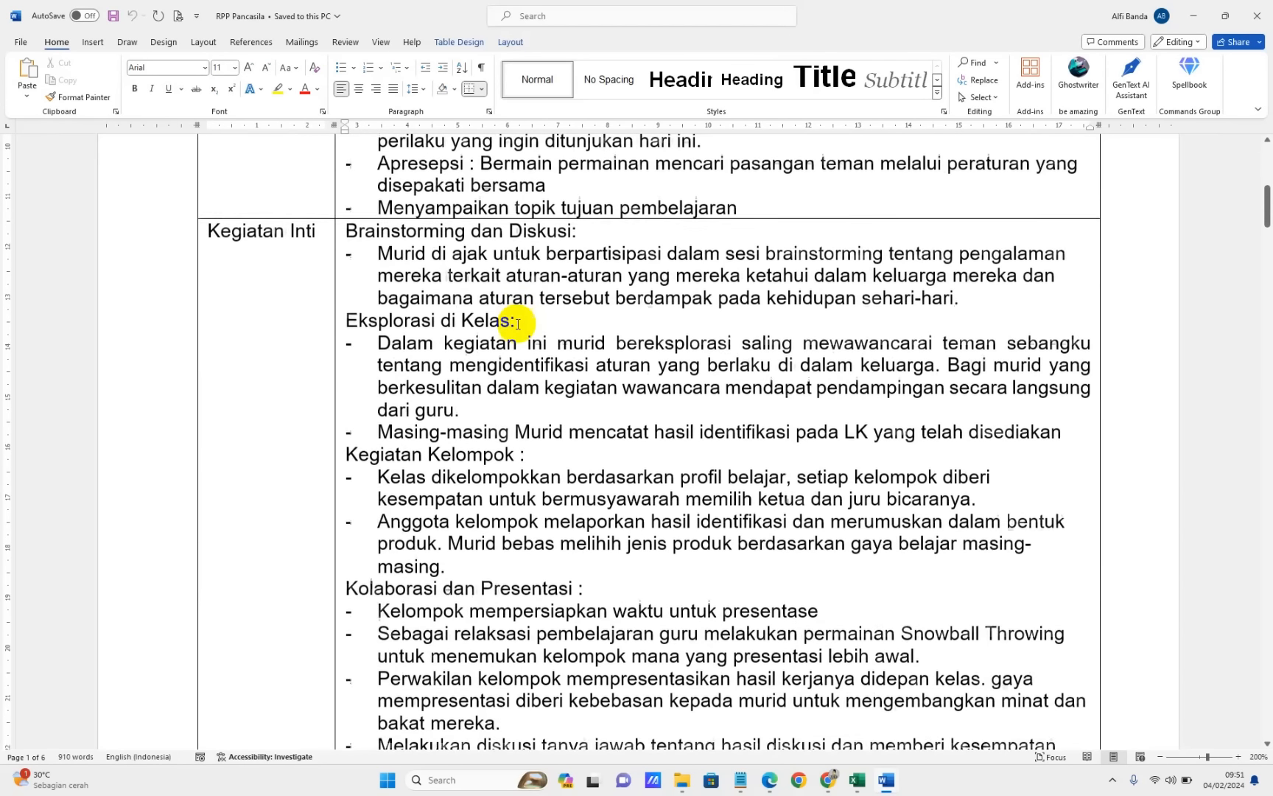
scroll(518, 324, up, 8)
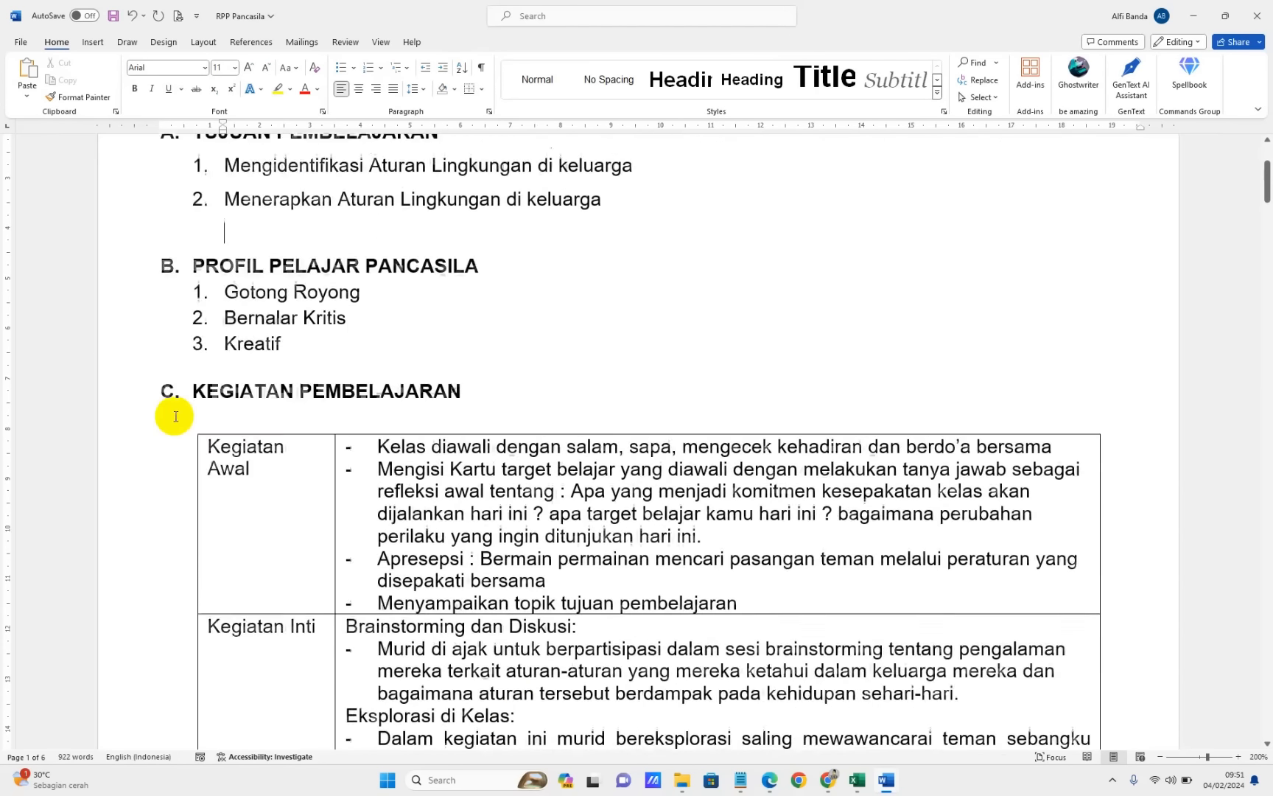
click(620, 215)
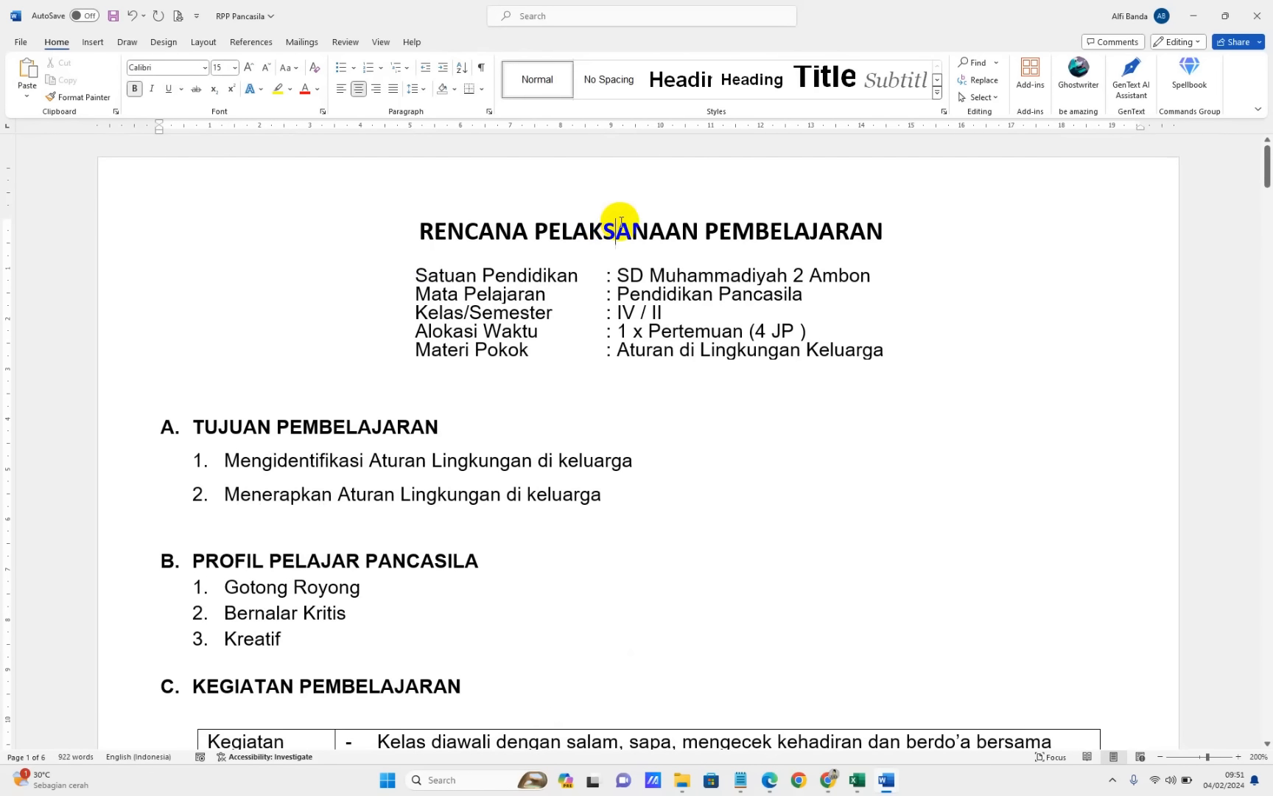
click(542, 276)
scroll(298, 549, down, 3)
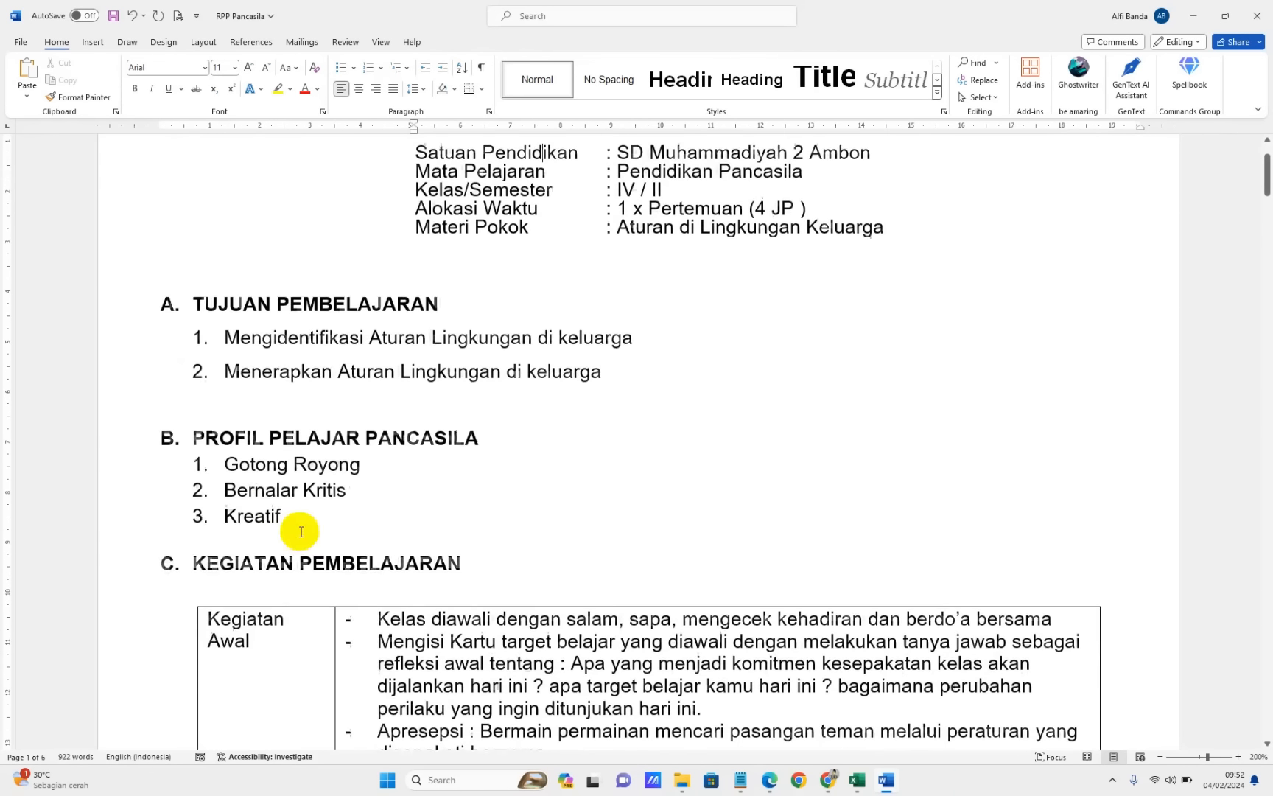
click(251, 459)
scroll(272, 466, down, 2)
scroll(272, 466, down, 2)
click(321, 238)
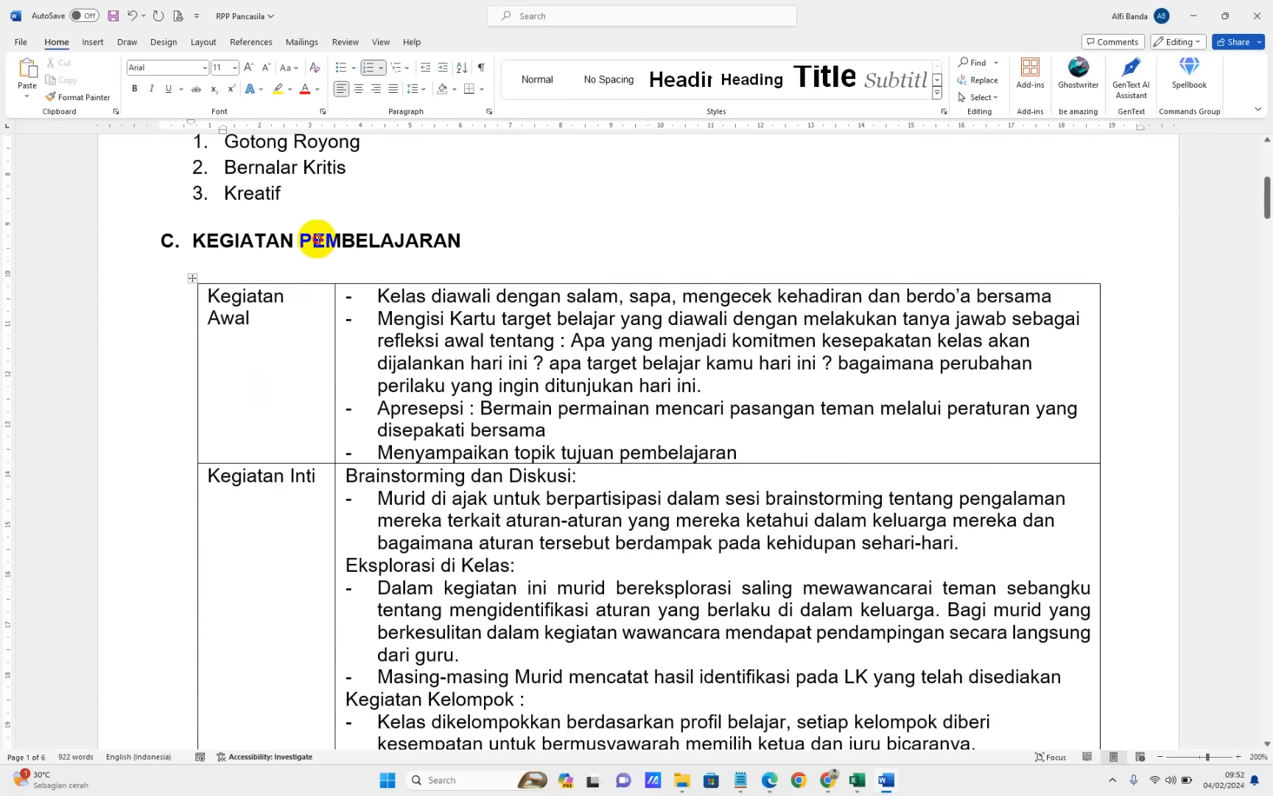
Read through the Kegiatan Inti activities and the Kegiatan Penutup reflection questions, including the conclusion and commitment point
scroll(471, 400, down, 4)
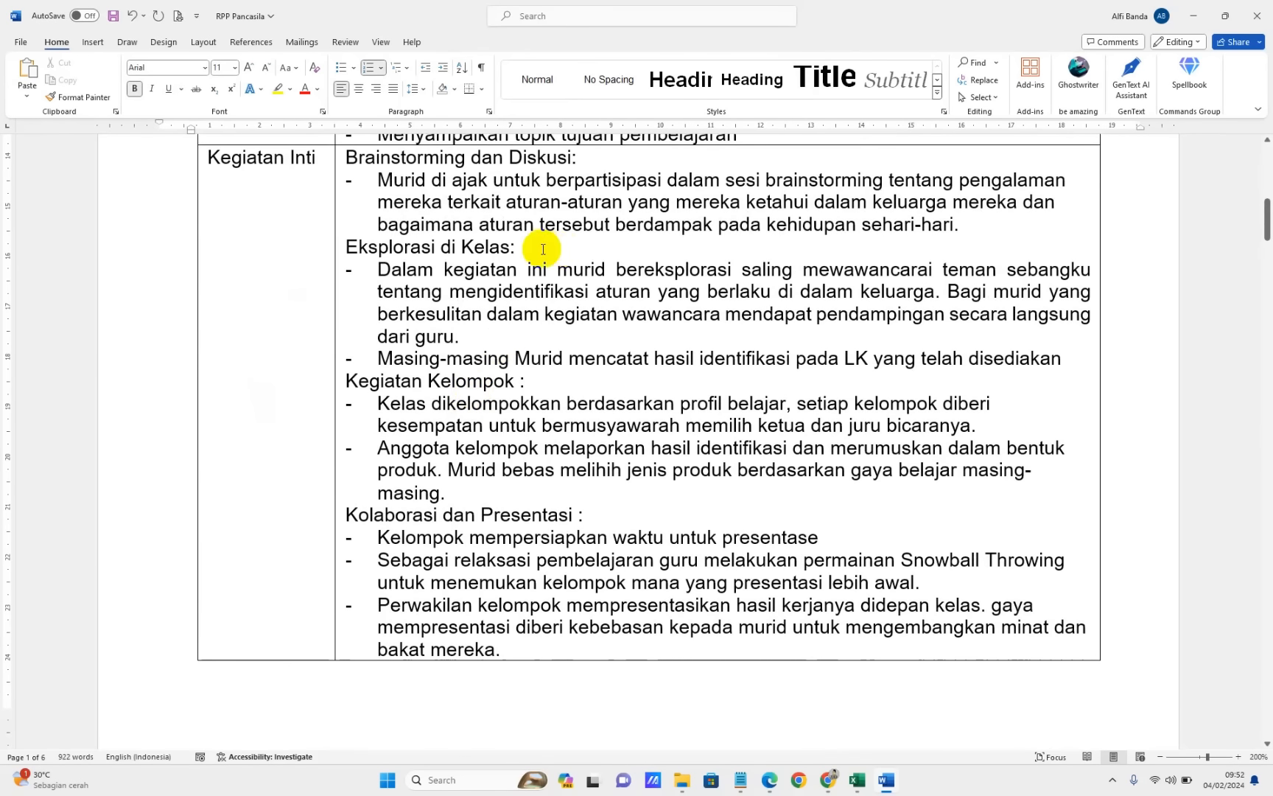
scroll(523, 410, down, 4)
scroll(528, 414, down, 6)
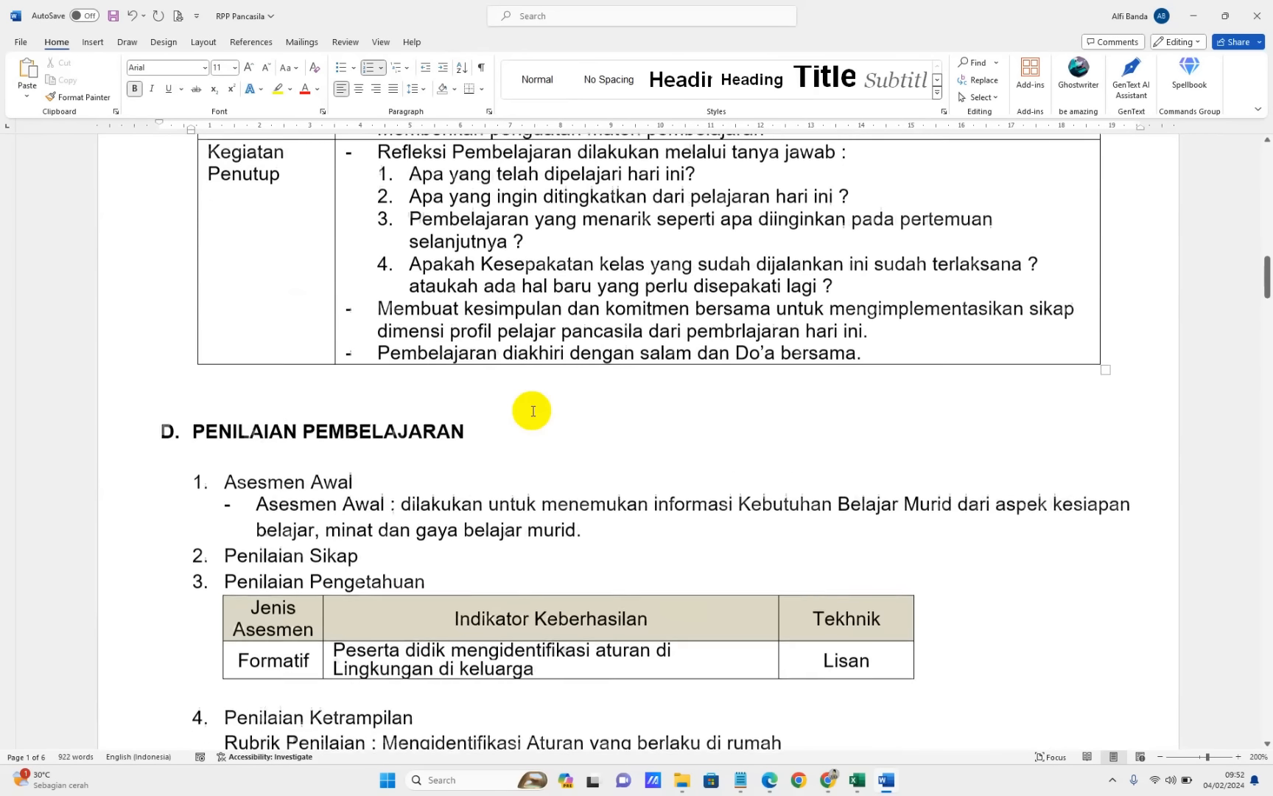
scroll(531, 412, up, 2)
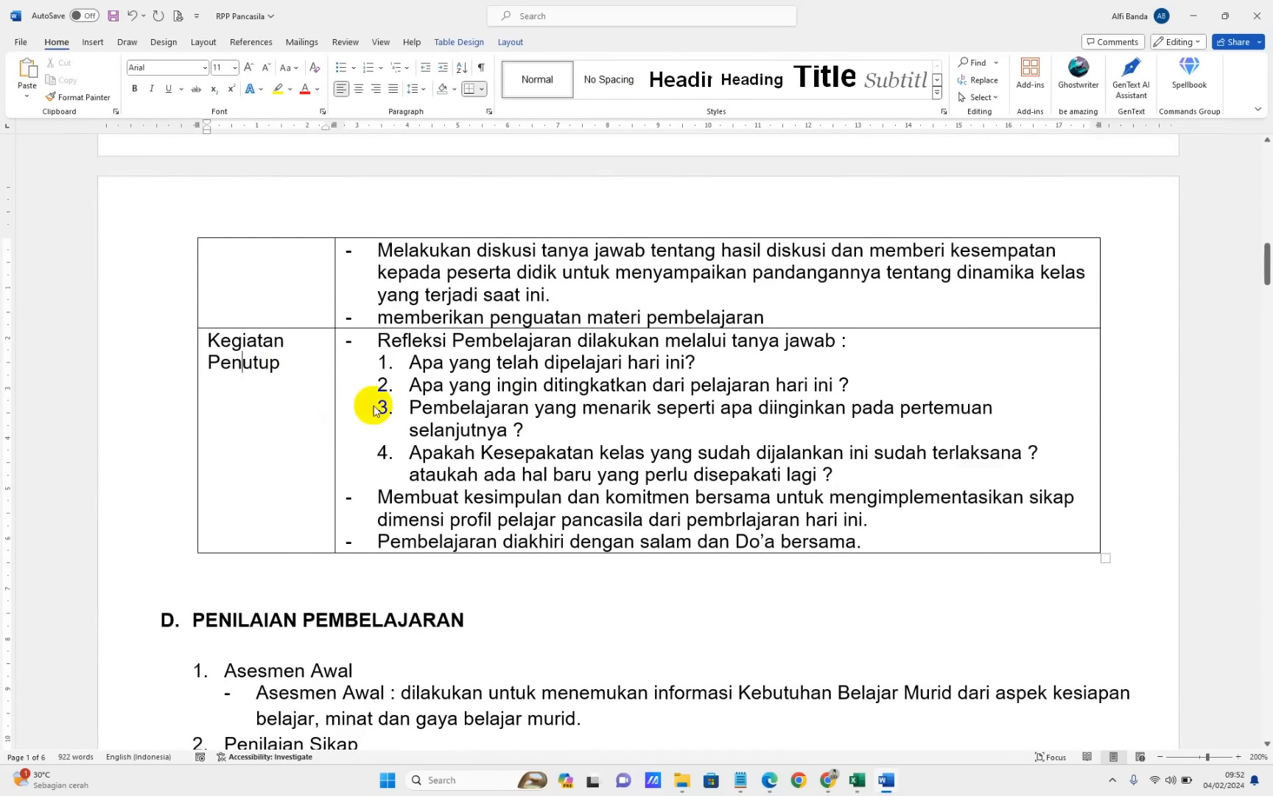
drag(450, 384, 588, 521)
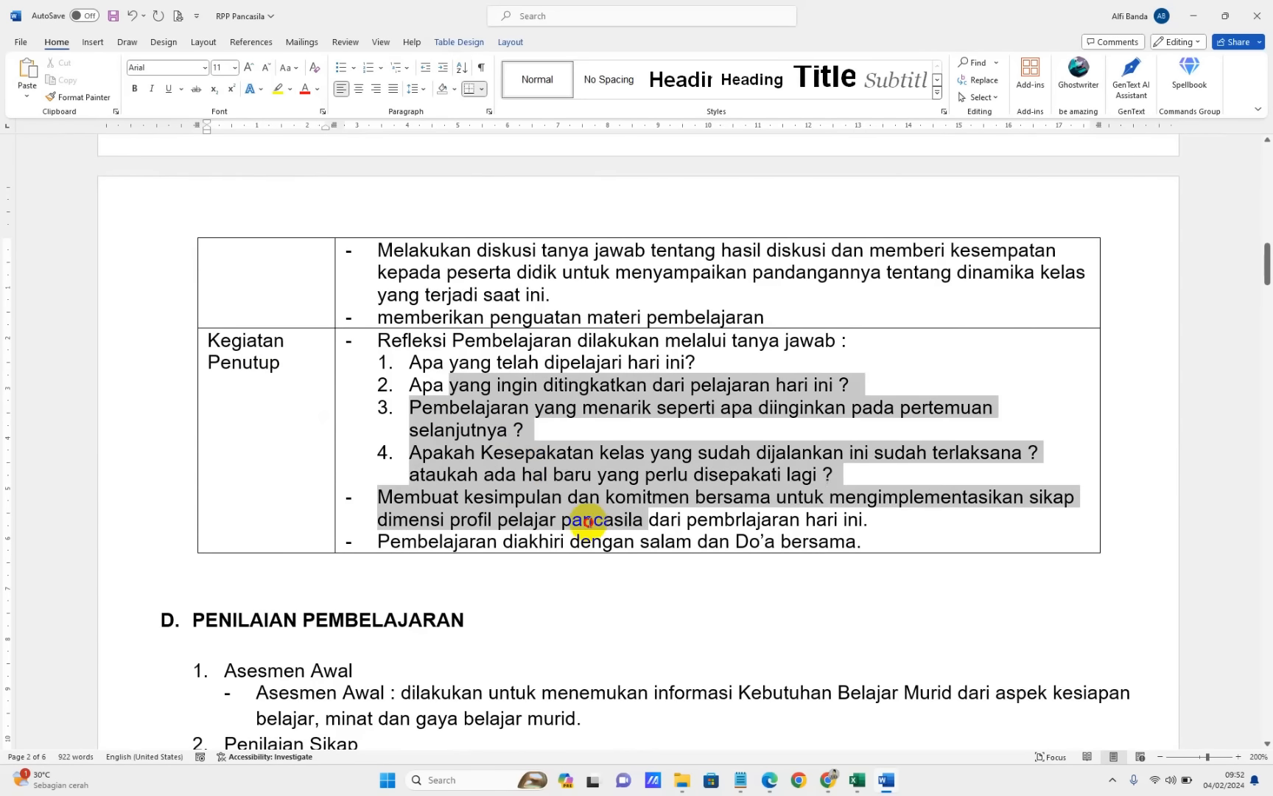
click(419, 405)
Add ": Observasi" after the Penilaian Sikap item under Penilaian Pembelajaran
scroll(418, 399, down, 3)
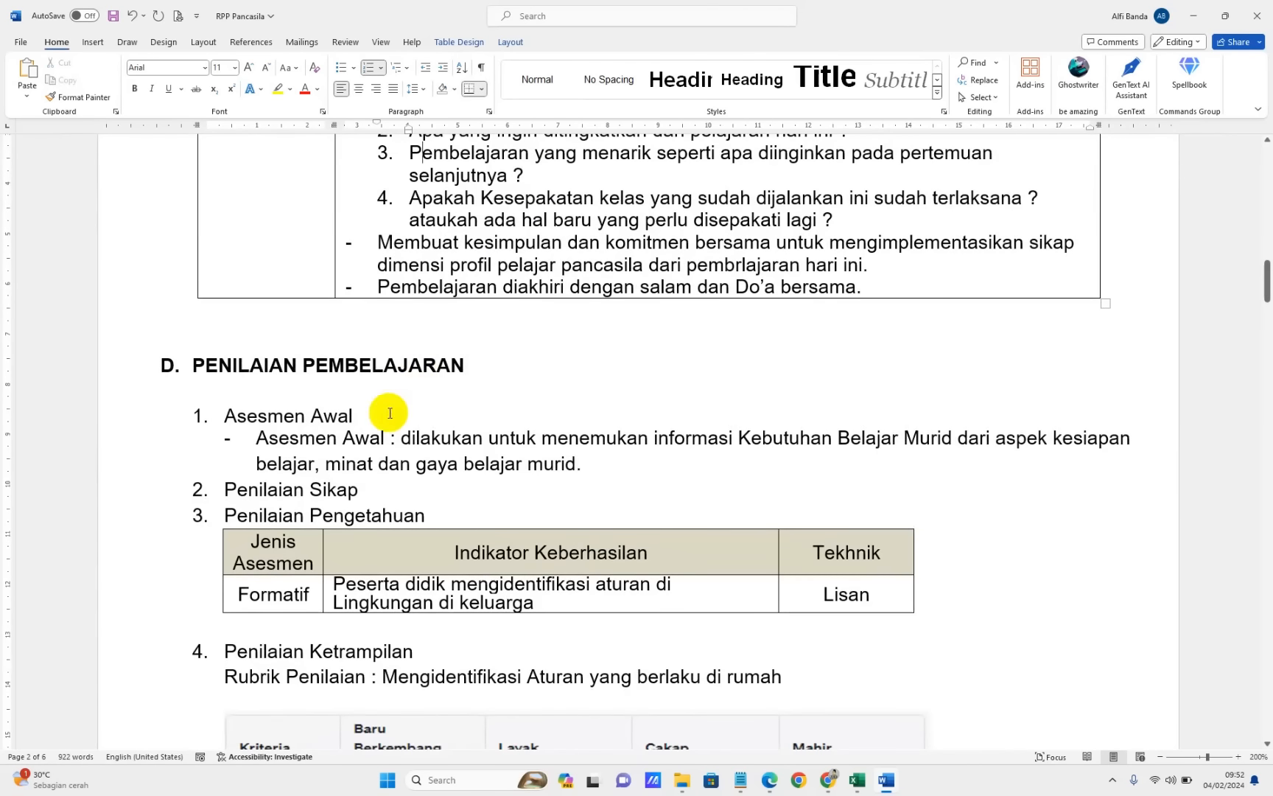
scroll(308, 367, down, 2)
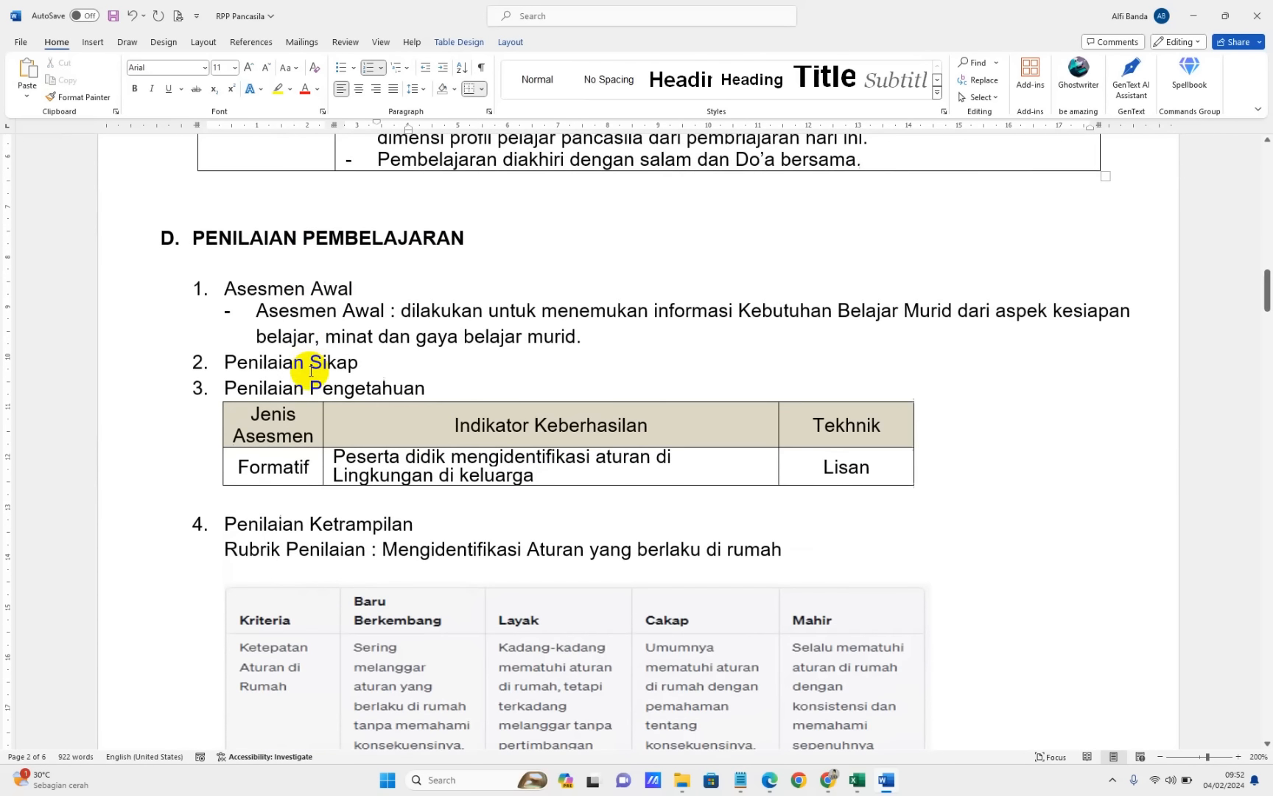
click(282, 293)
drag(504, 333, 573, 337)
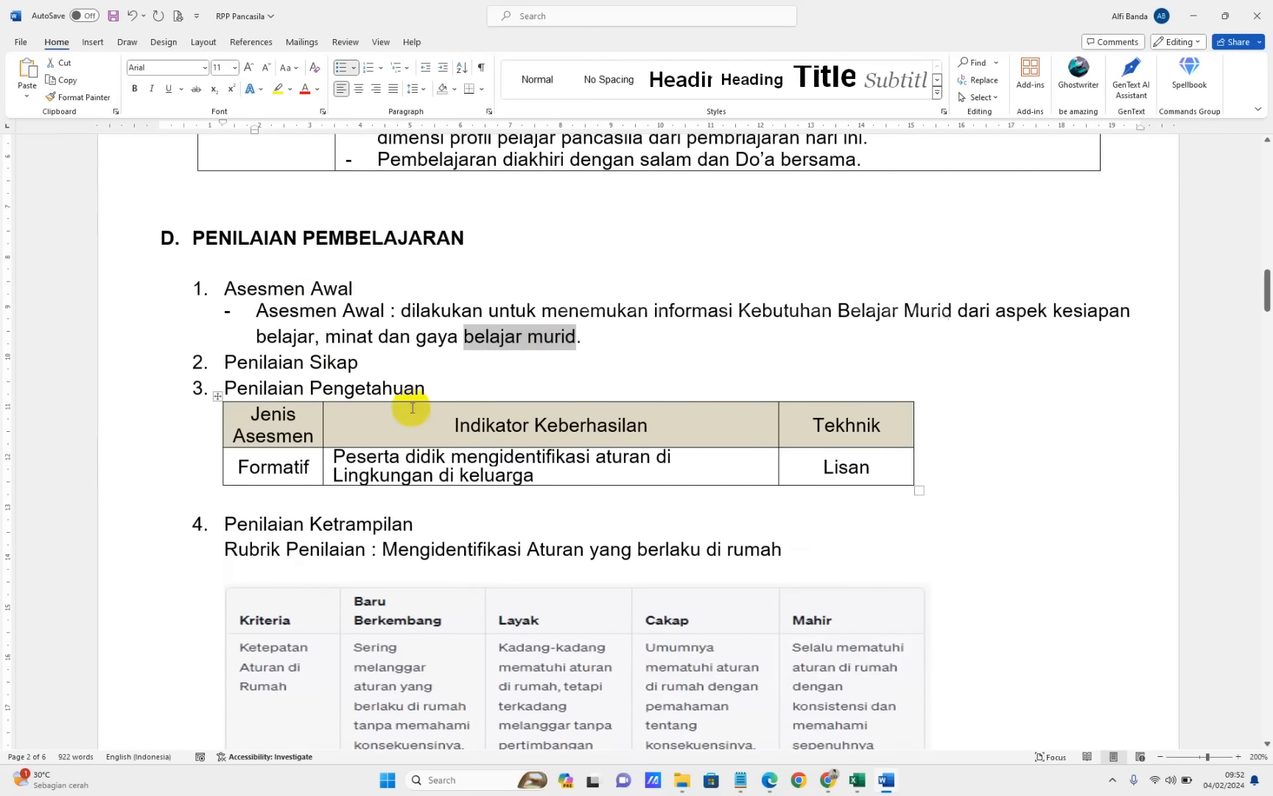
click(382, 366)
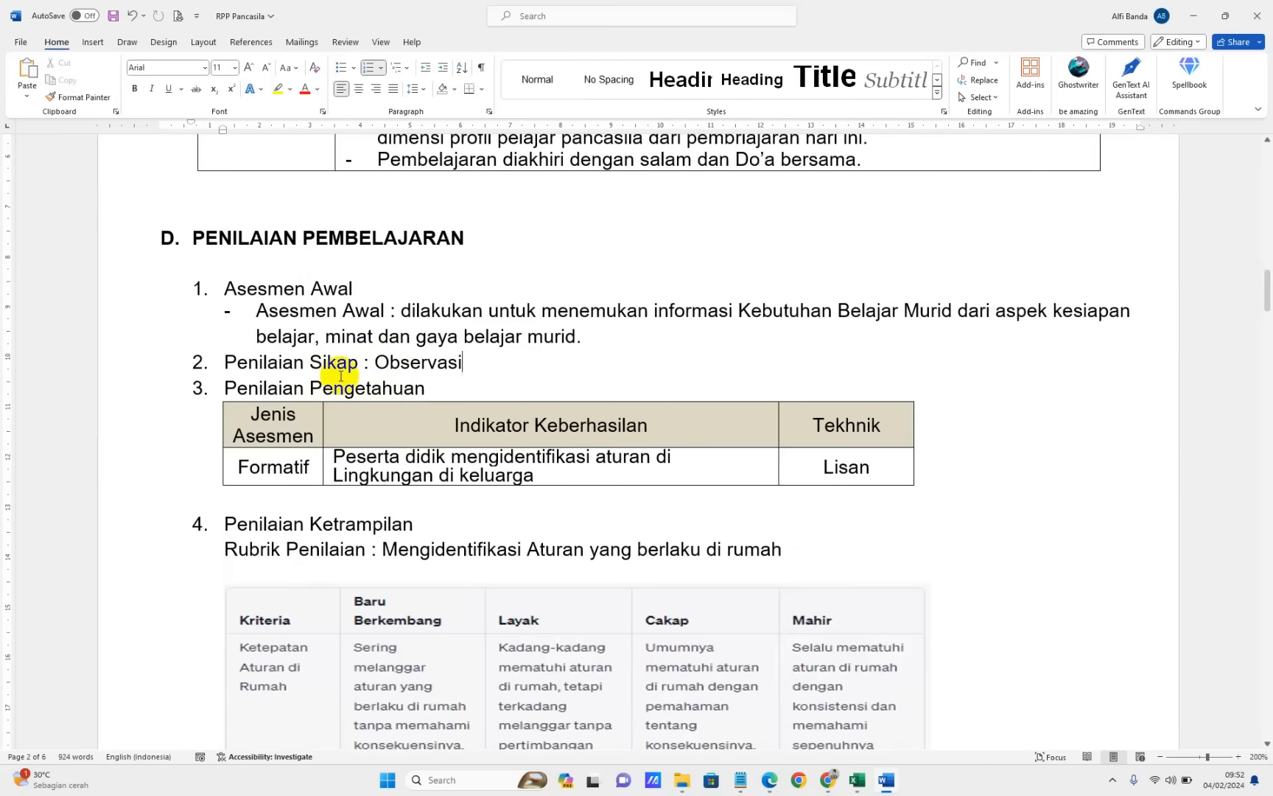
Examine the Penilaian Pengetahuan table, the Penilaian Ketrampilan rubric and the student and teacher reflection questions
scroll(250, 397, down, 3)
click(381, 347)
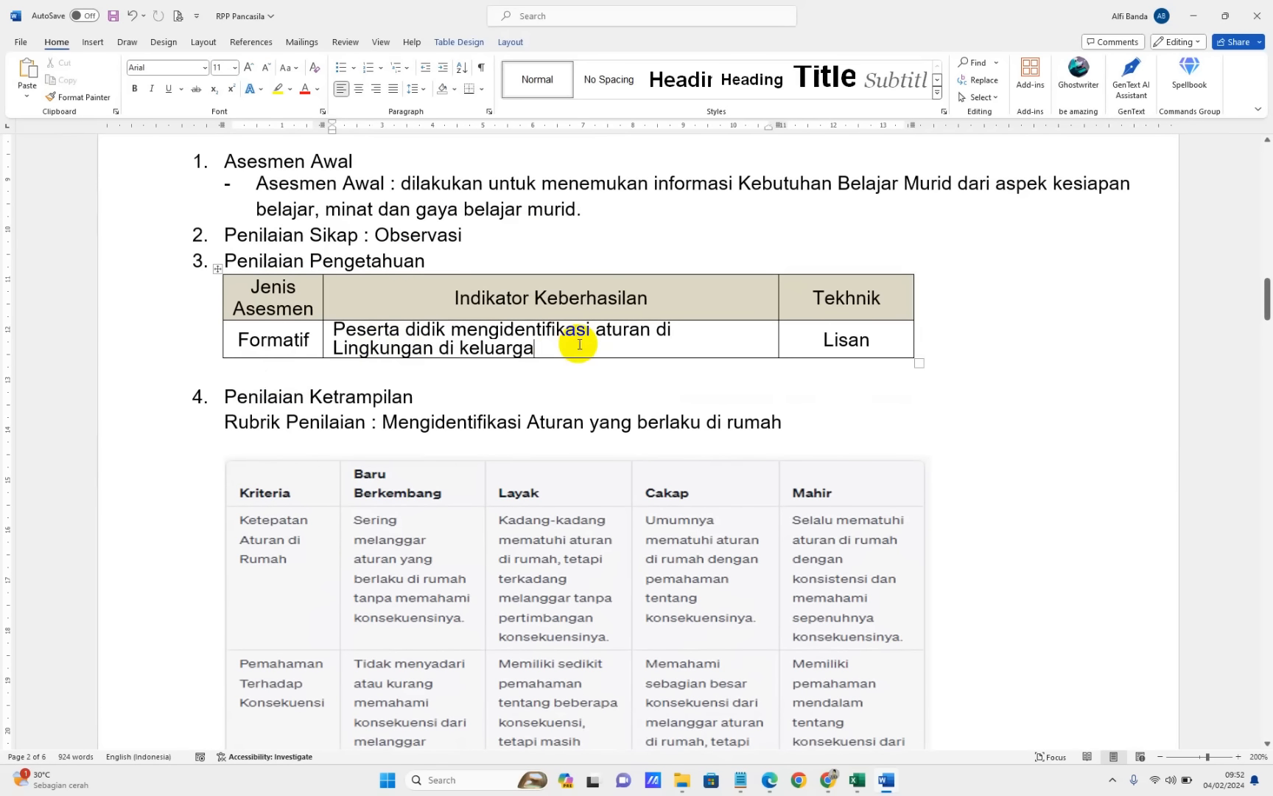
scroll(285, 435, down, 5)
click(322, 174)
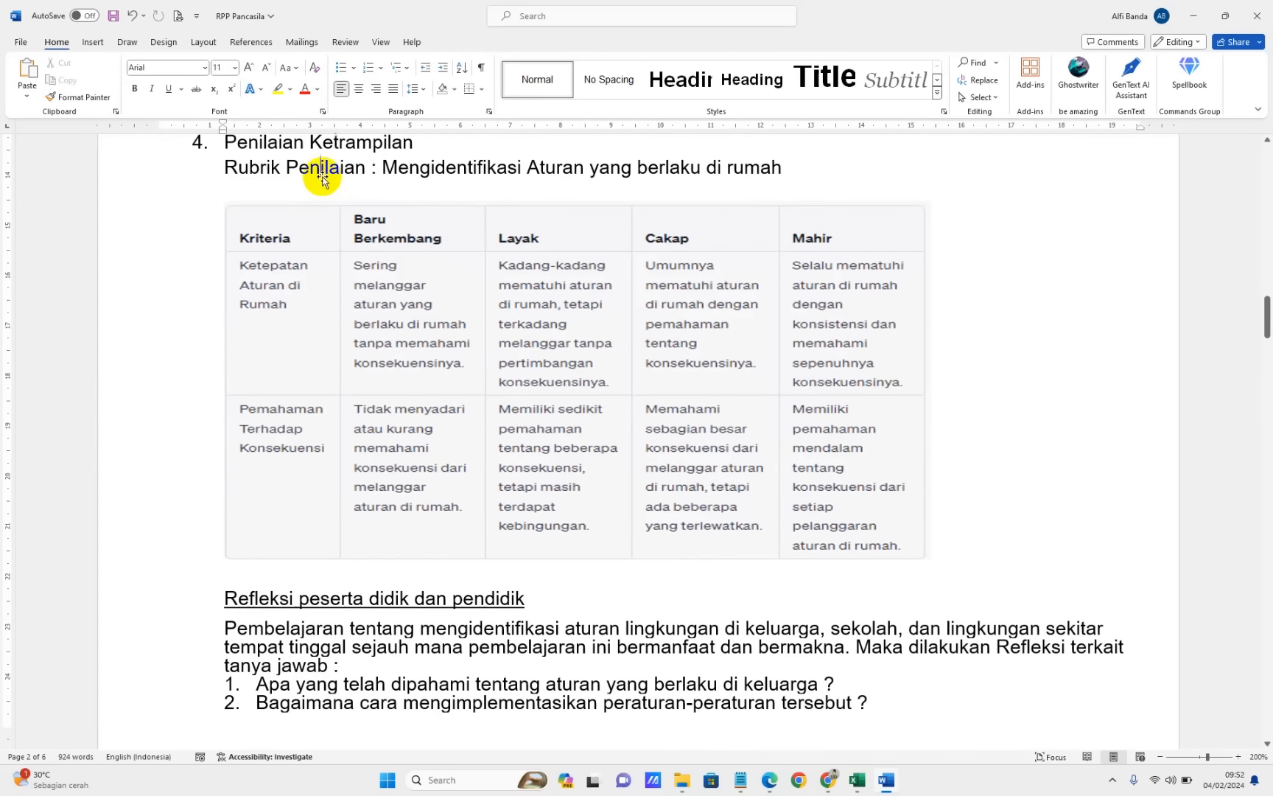
click(465, 390)
click(147, 439)
scroll(210, 401, down, 8)
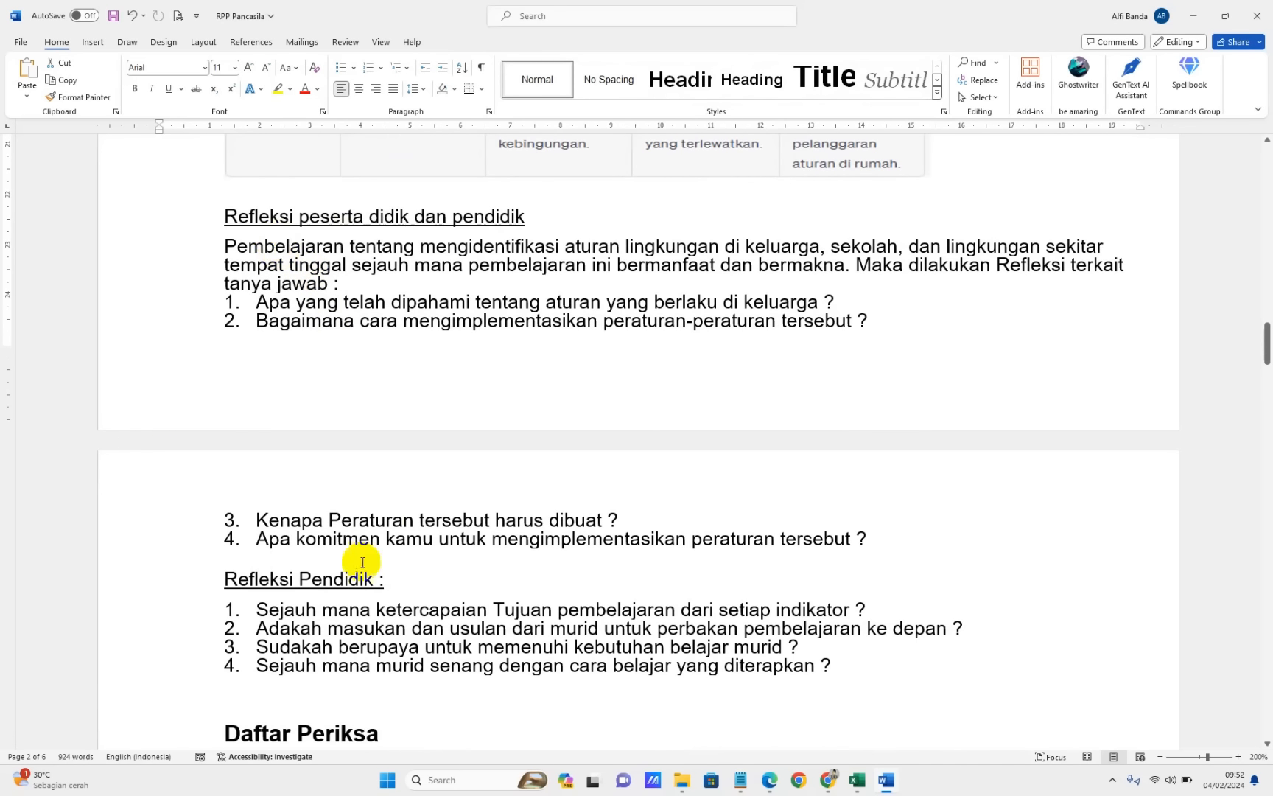
click(324, 609)
Insert a page break before the Daftar Periksa heading so the checklist starts on a new page
scroll(327, 604, down, 6)
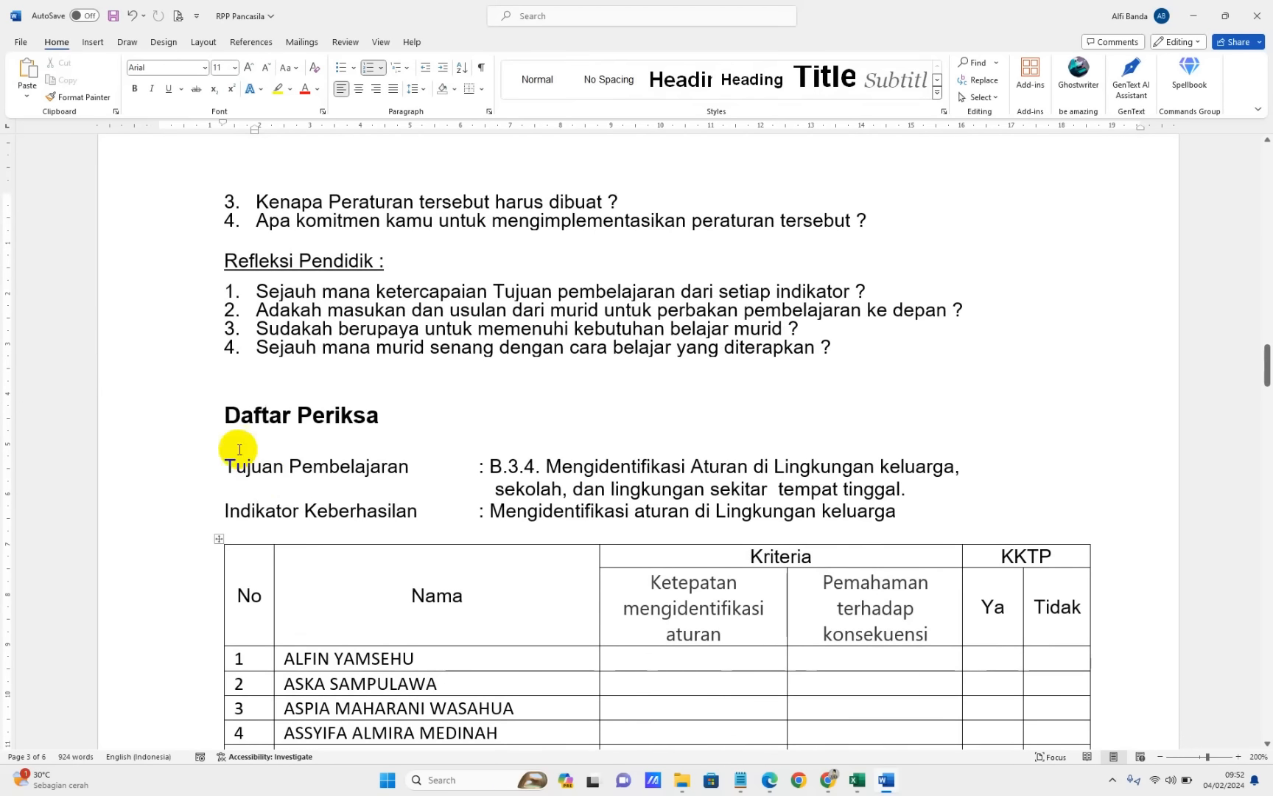
click(227, 417)
key(ctrl+Return)
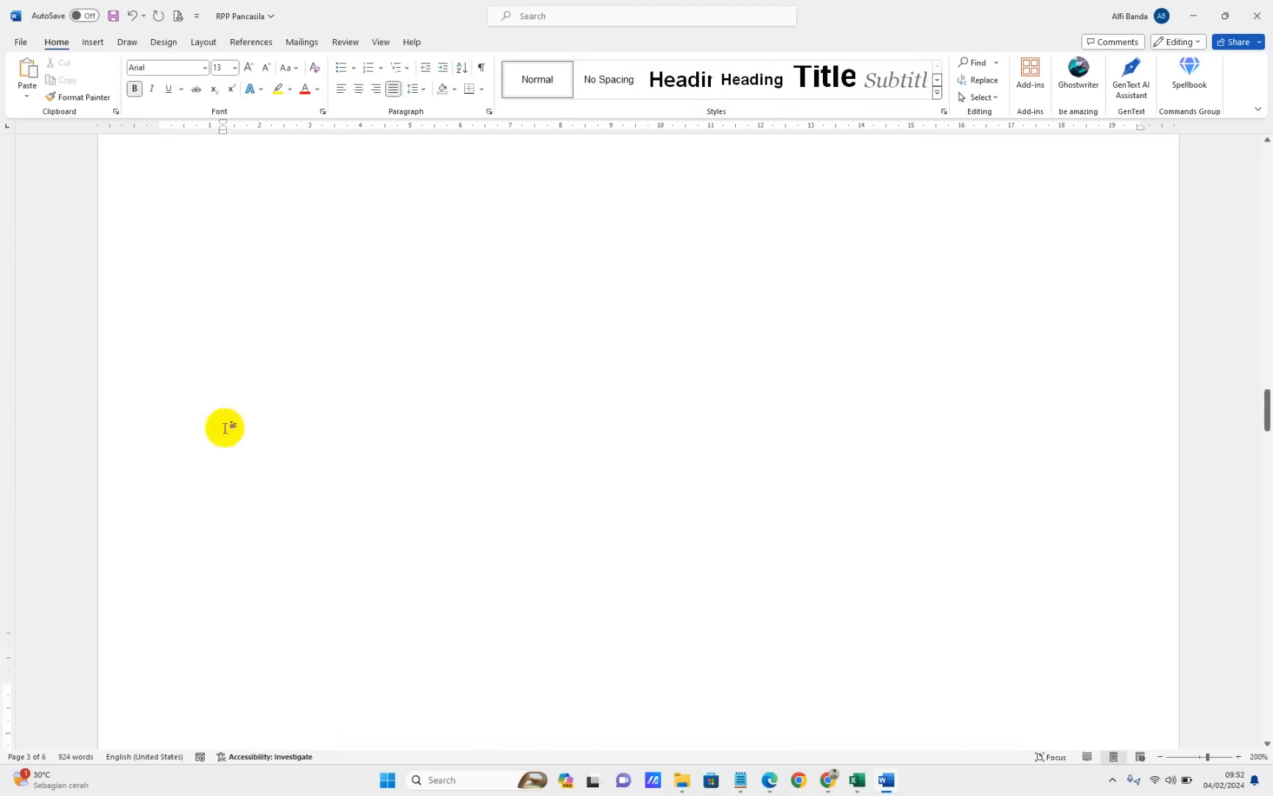
scroll(227, 424, down, 10)
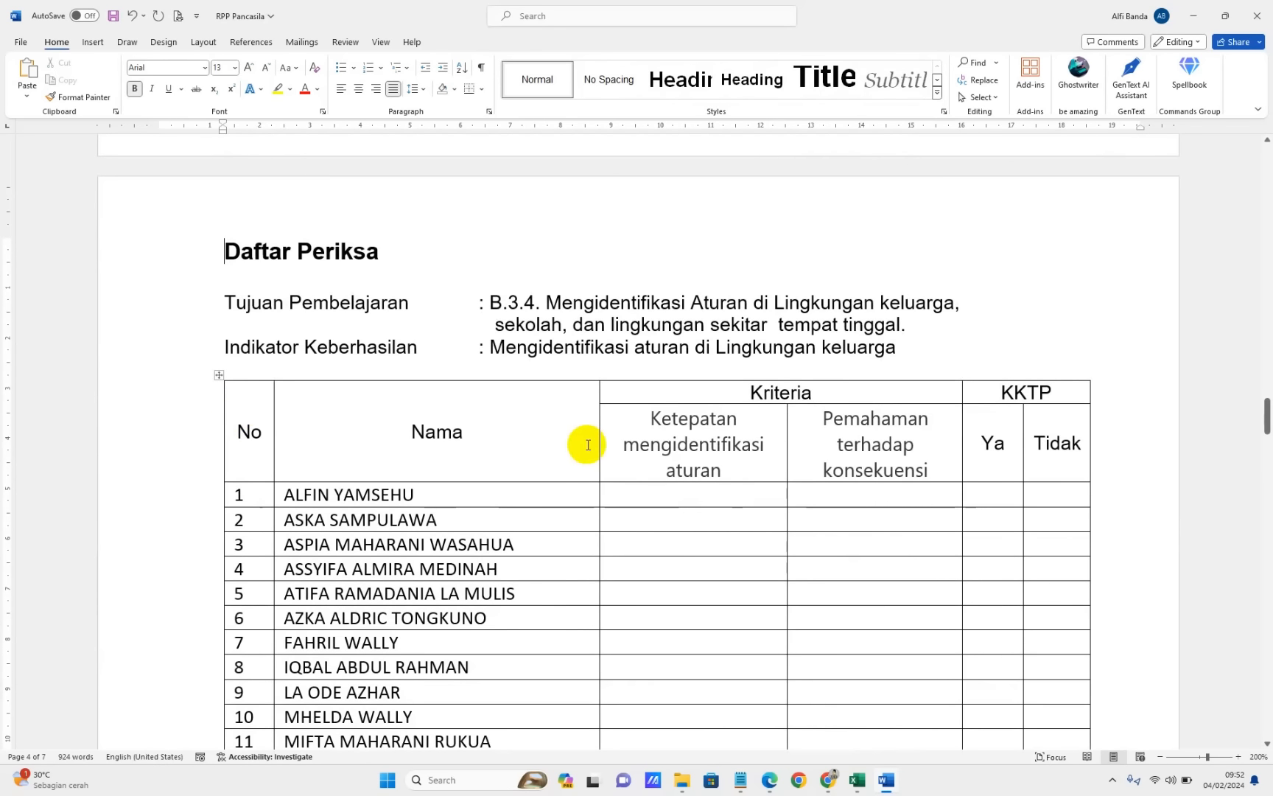
Compare the two criteria columns of the Daftar Periksa table with the Penilaian Ketrampilan rubric and reflection pages
scroll(426, 379, down, 1)
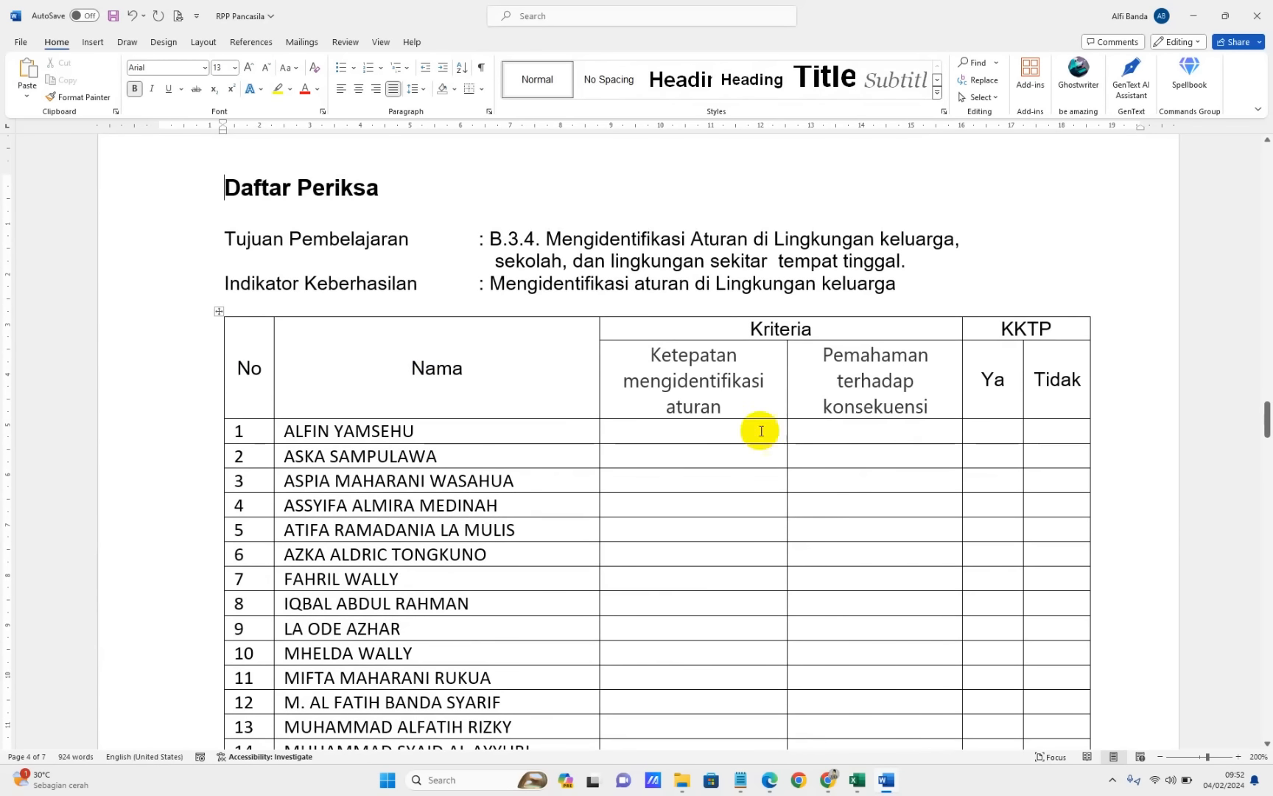
scroll(464, 342, up, 6)
scroll(464, 342, up, 15)
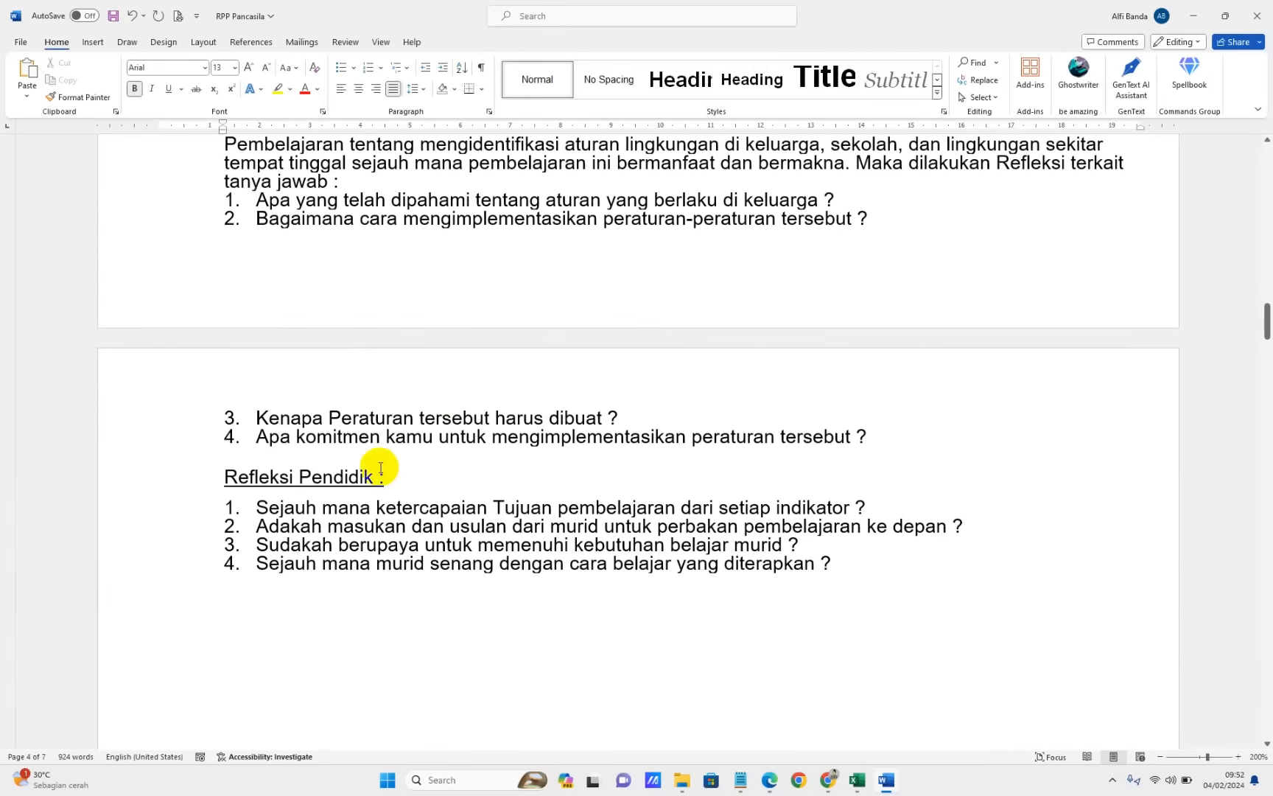
scroll(420, 427, up, 6)
scroll(387, 442, down, 7)
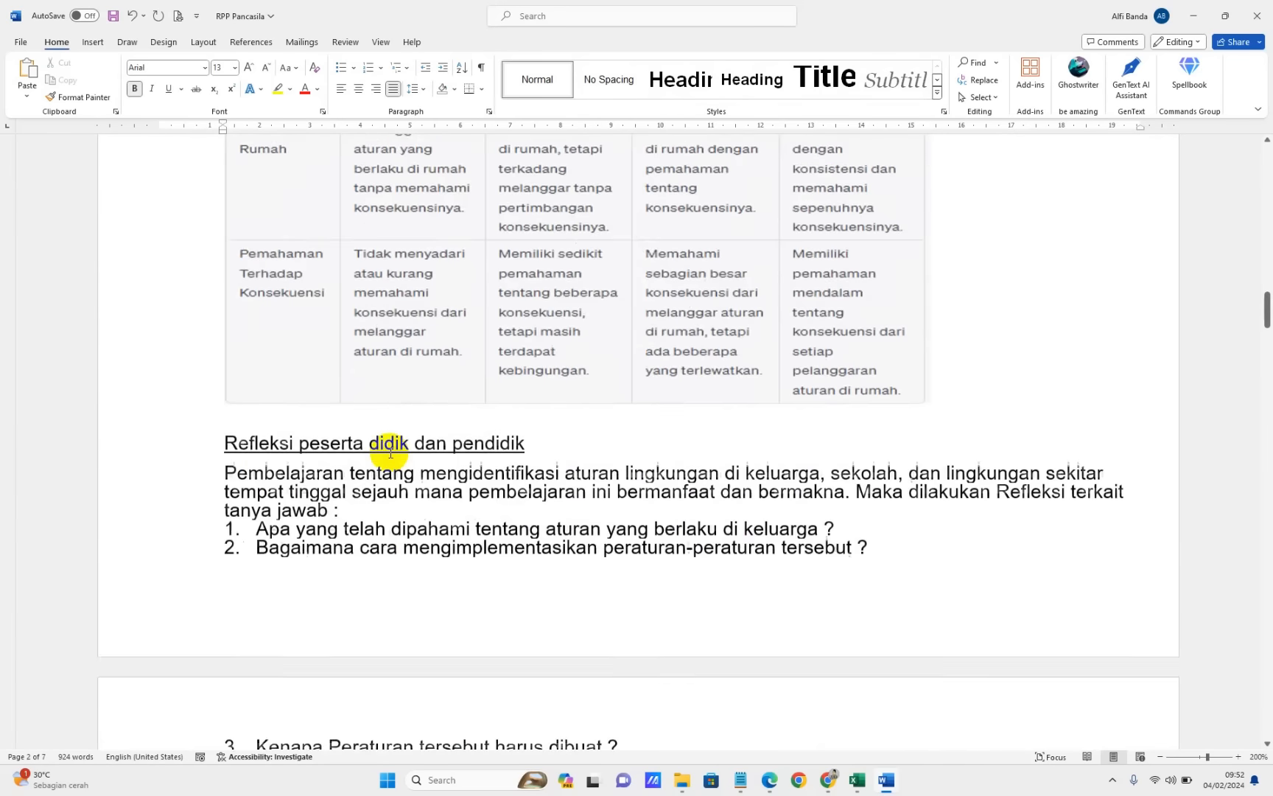
scroll(390, 455, up, 1)
scroll(389, 454, down, 20)
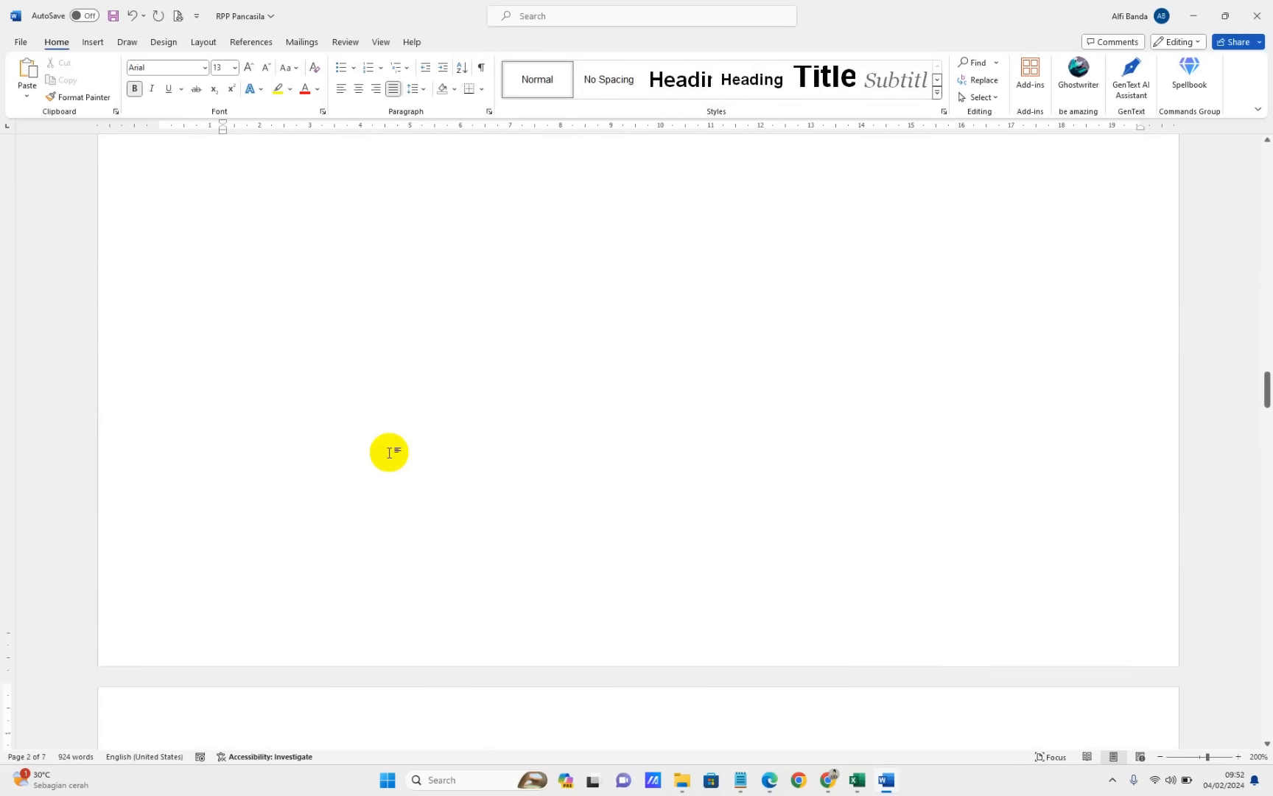
scroll(390, 453, down, 3)
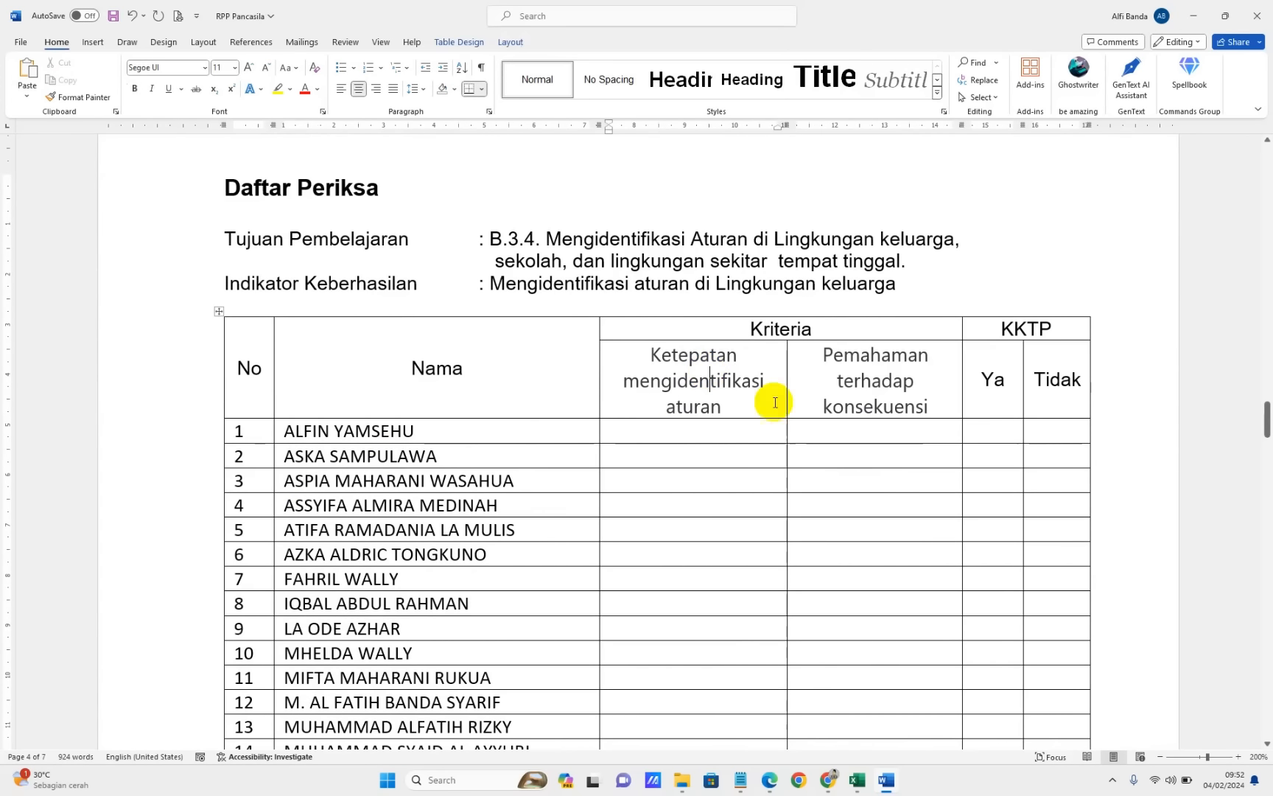
click(841, 393)
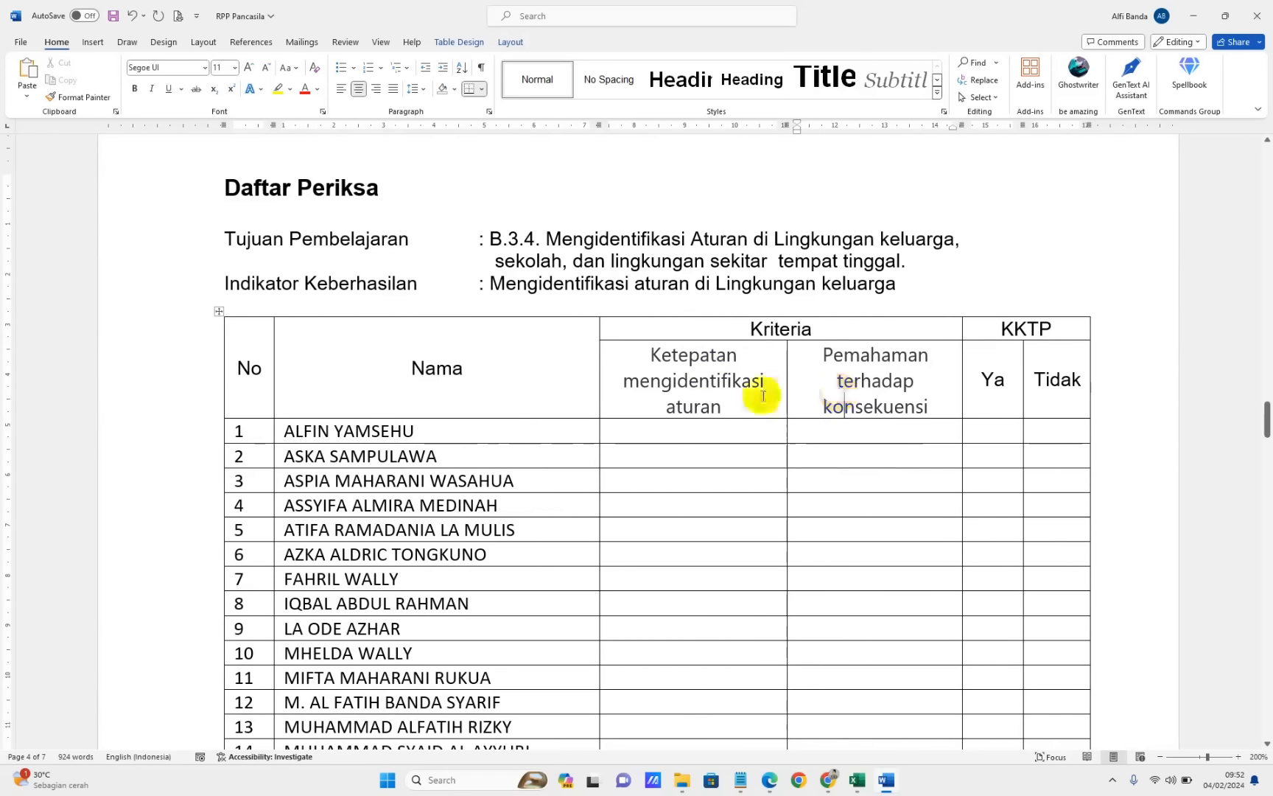
Look over the Lembar Kerja Identifikasi Peraturan di Keluarga worksheet and the Pengayaan dan remedial section
scroll(247, 317, down, 10)
scroll(244, 326, down, 10)
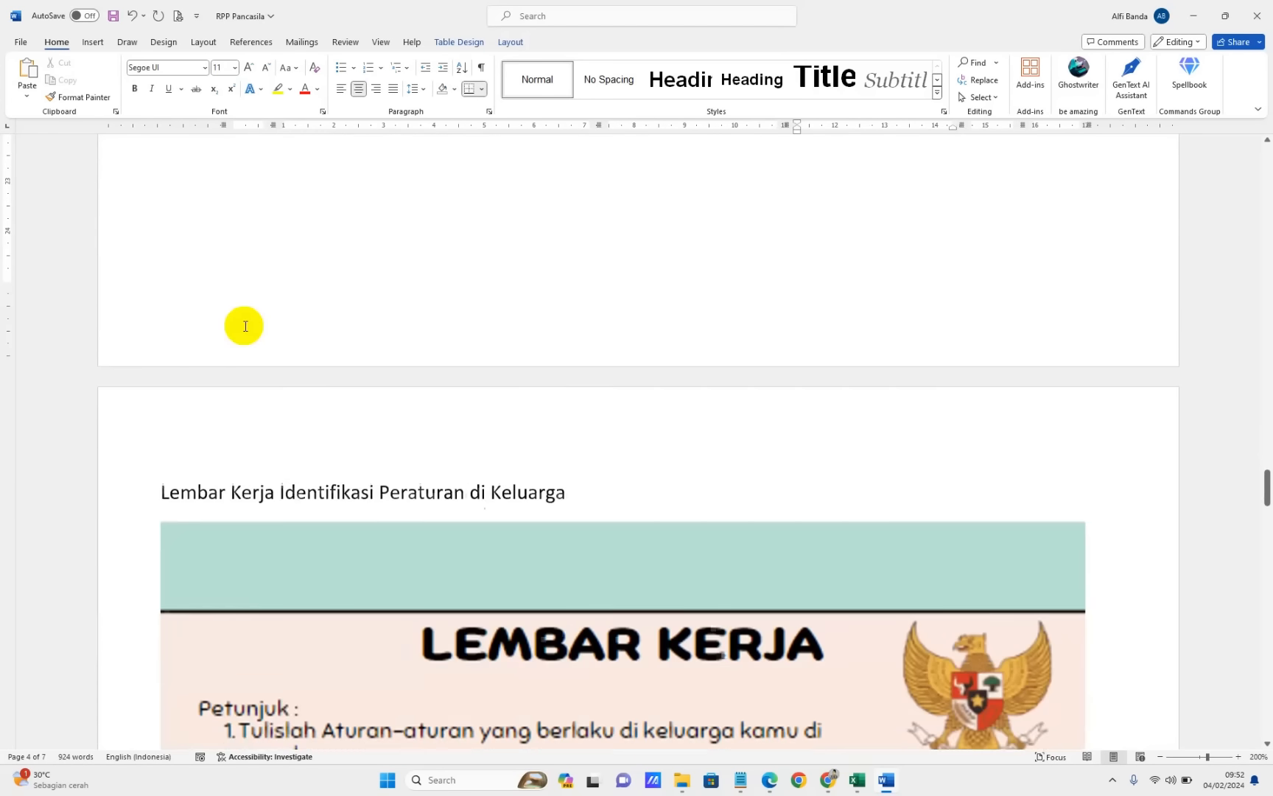
ctrl+scroll(244, 326, down, 2)
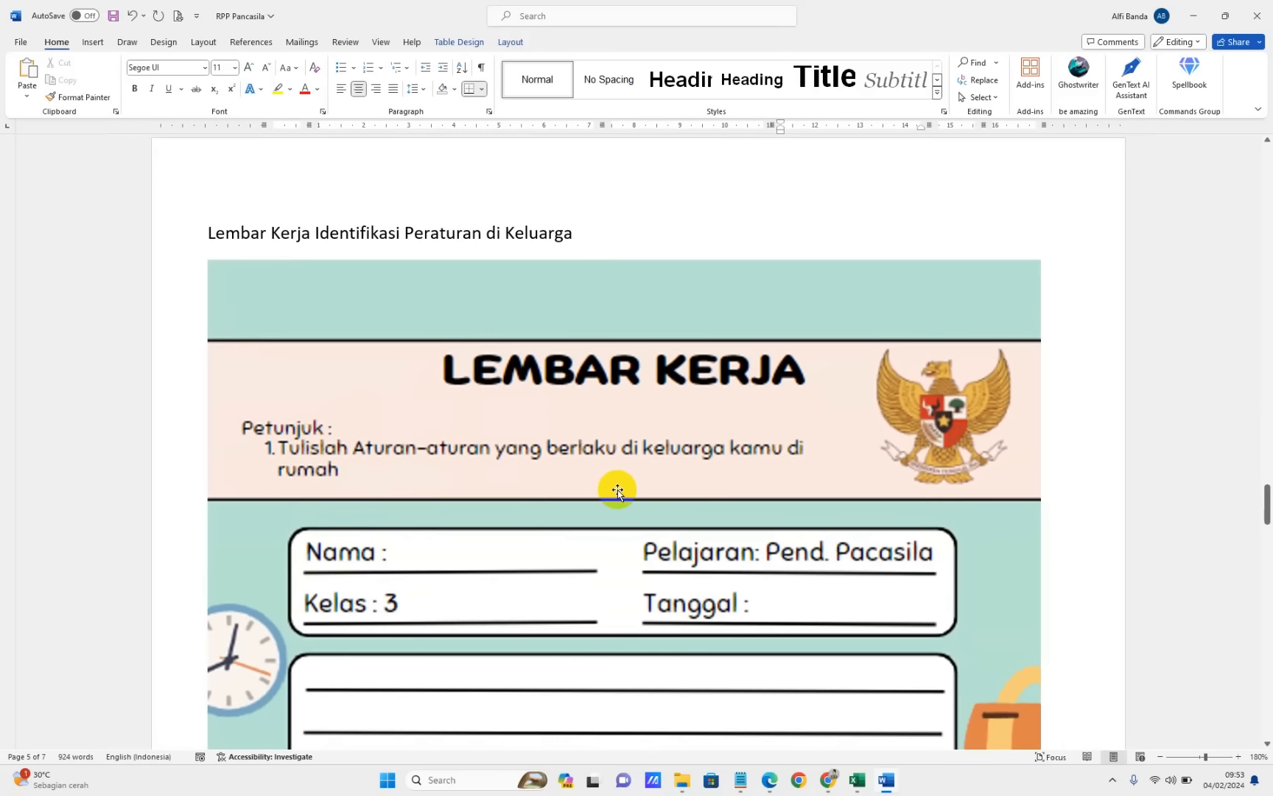
scroll(589, 526, down, 15)
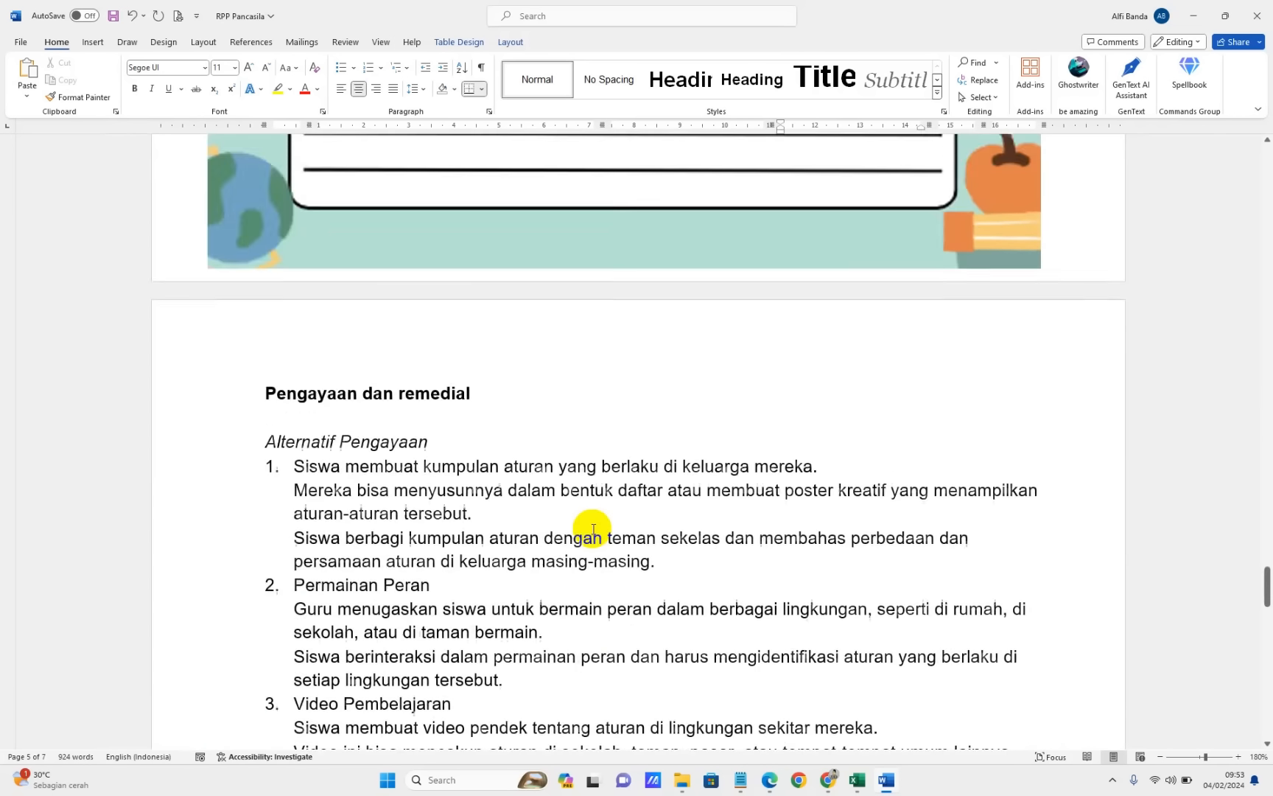
scroll(593, 529, down, 3)
ctrl+scroll(449, 296, down, 1)
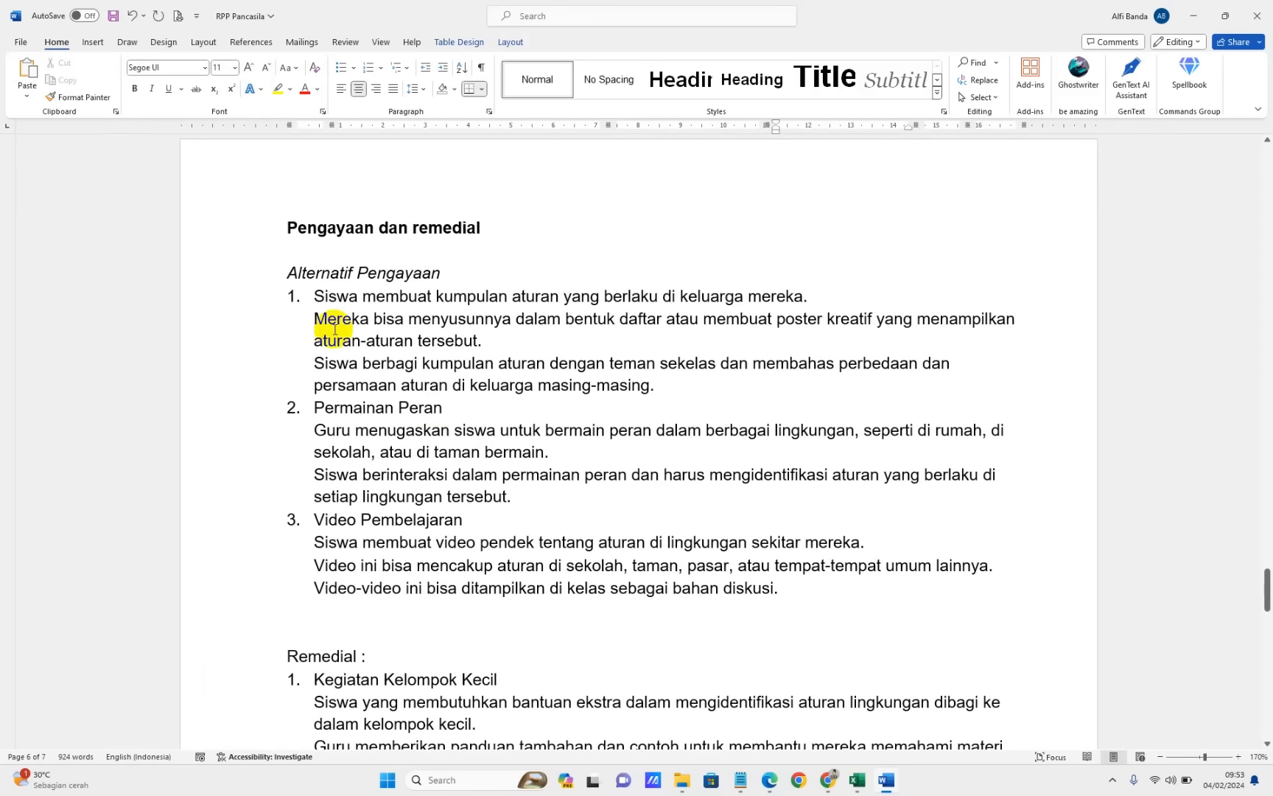
click(345, 272)
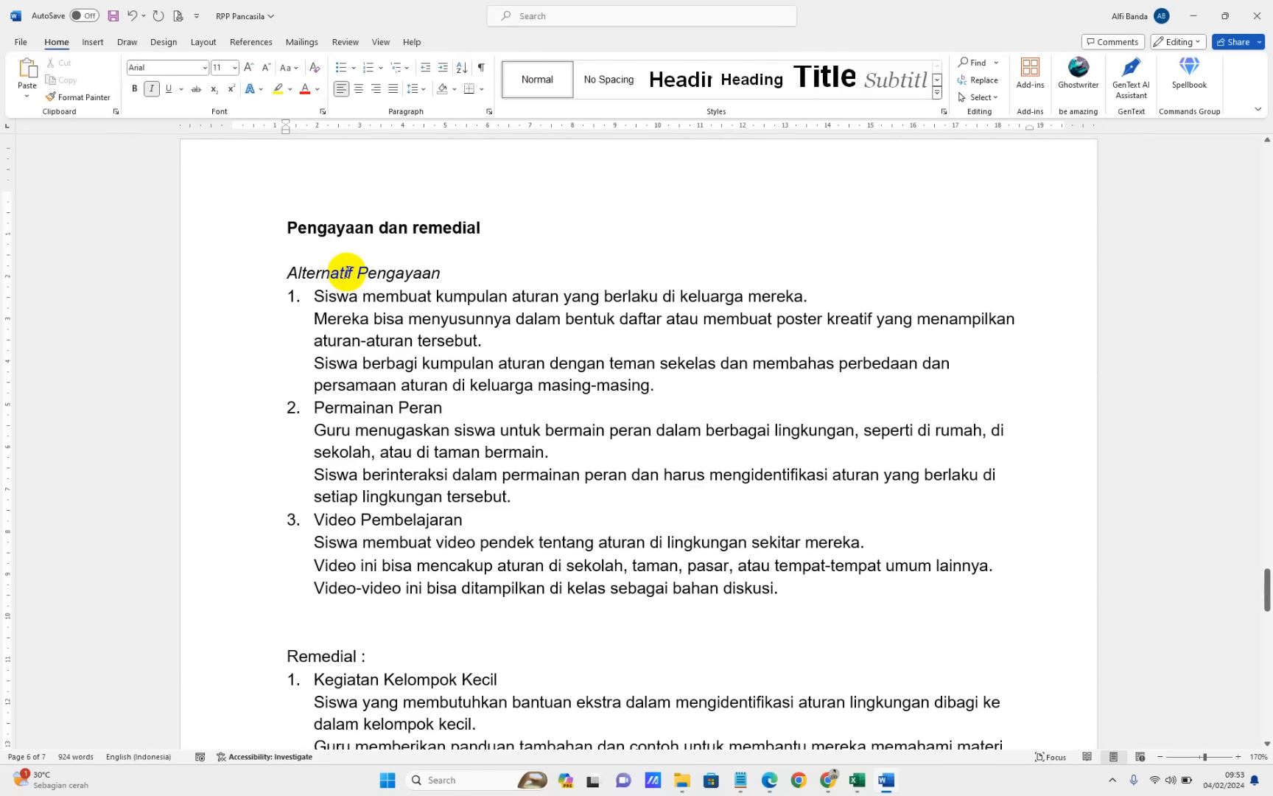
Examine the Bahan bacaan pendidik dan peserta didik section with the Mematuhi Aturan story and its dialogue
scroll(377, 435, down, 15)
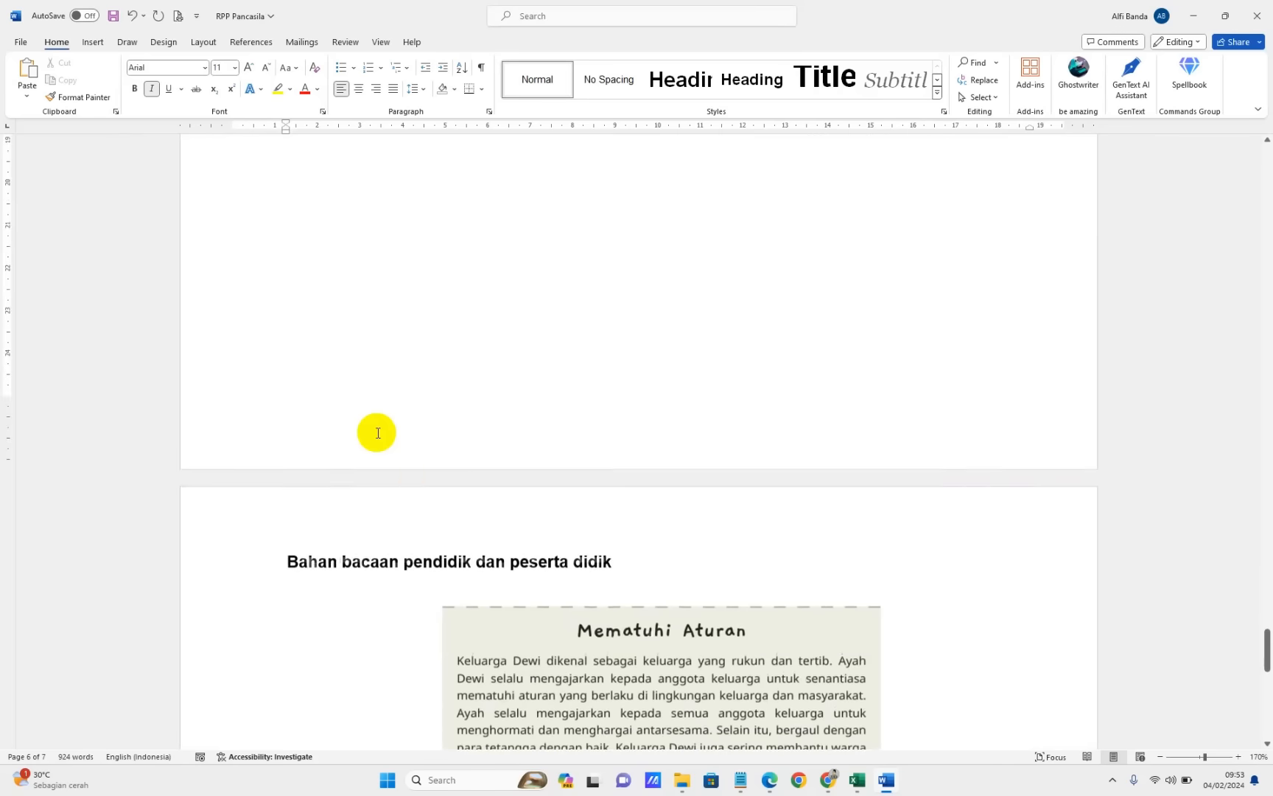
scroll(377, 434, down, 3)
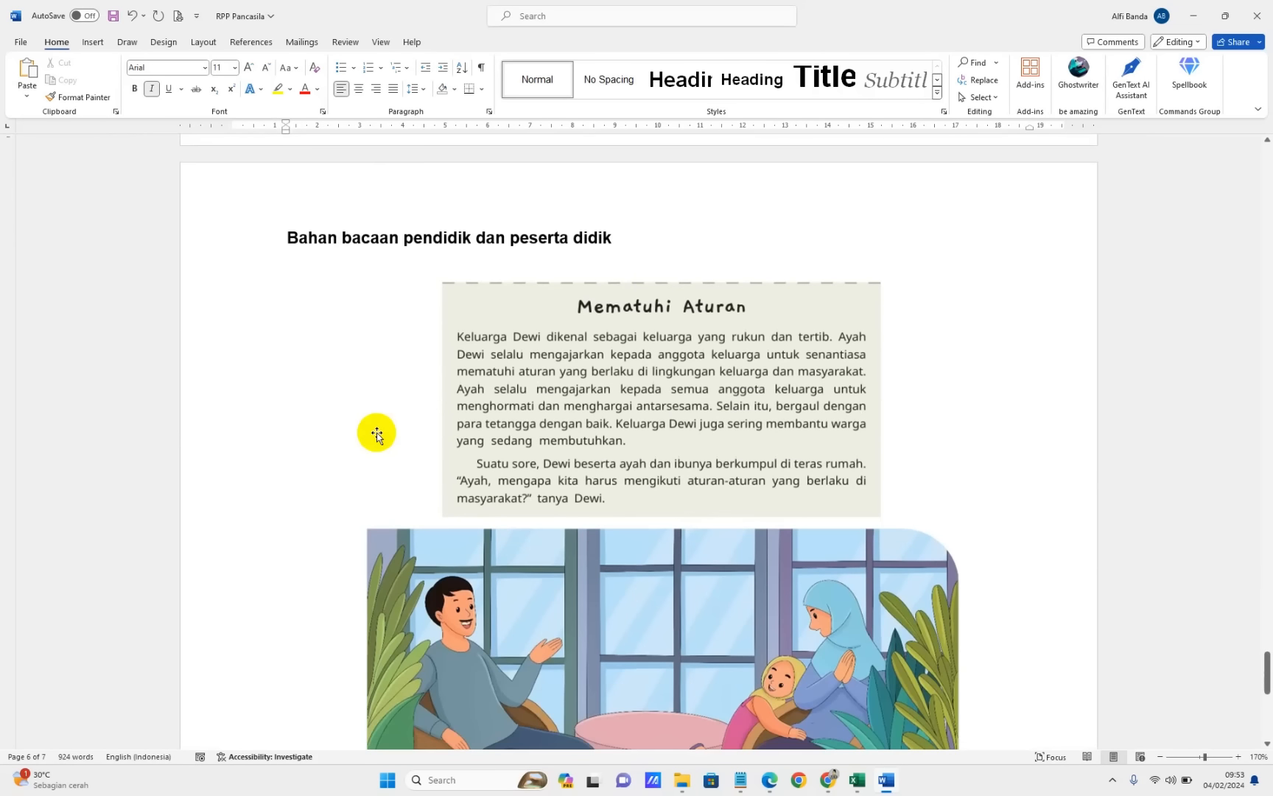
scroll(376, 437, up, 1)
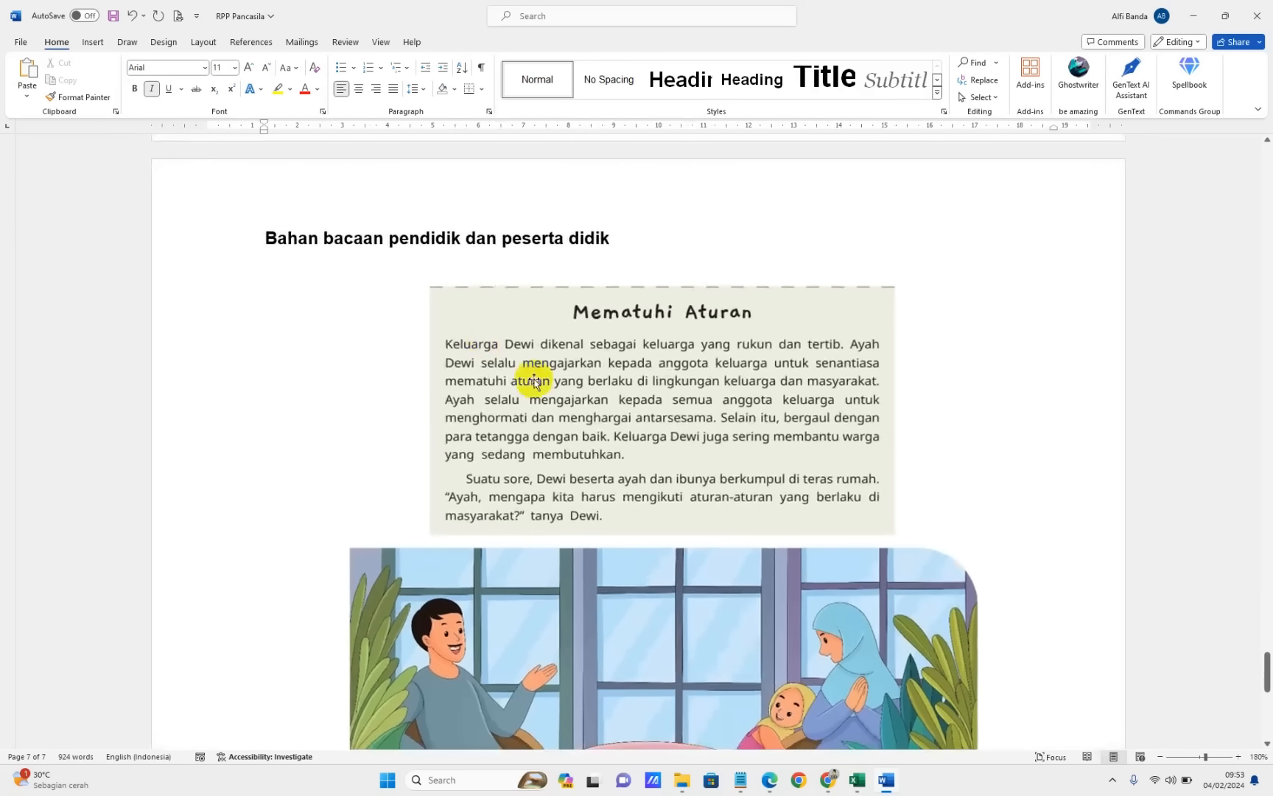
scroll(593, 398, down, 1)
scroll(596, 396, down, 4)
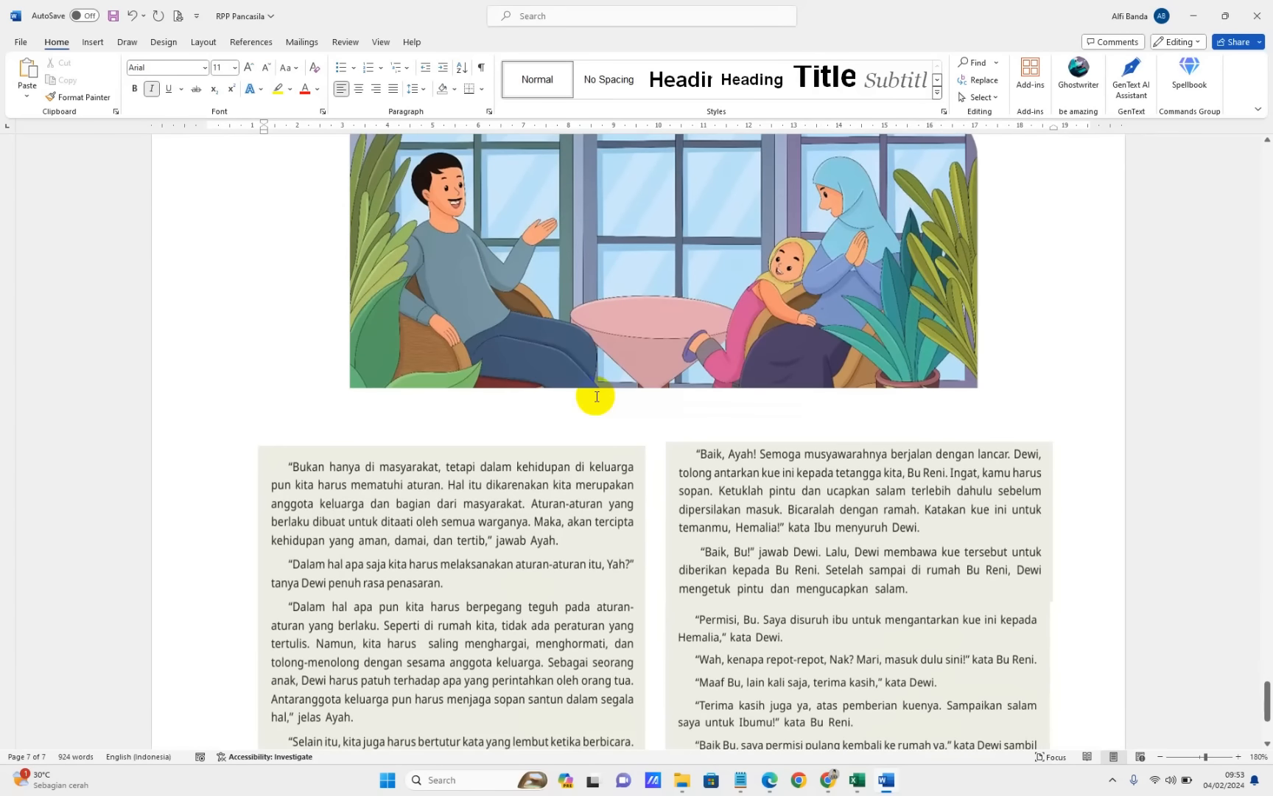
scroll(596, 398, up, 5)
scroll(596, 396, up, 4)
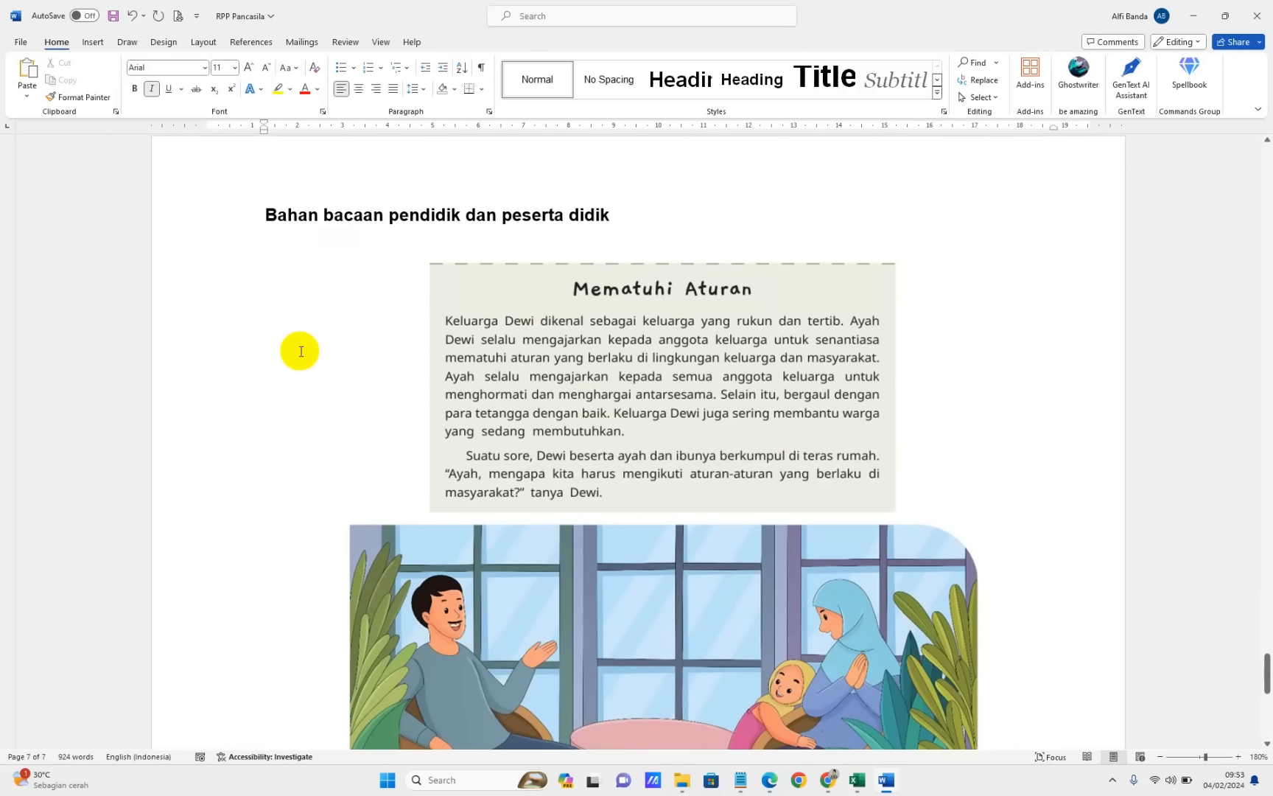
Check the rest of the Mematuhi Aturan dialogue and save the RPP Pancasila lesson plan
scroll(300, 352, down, 8)
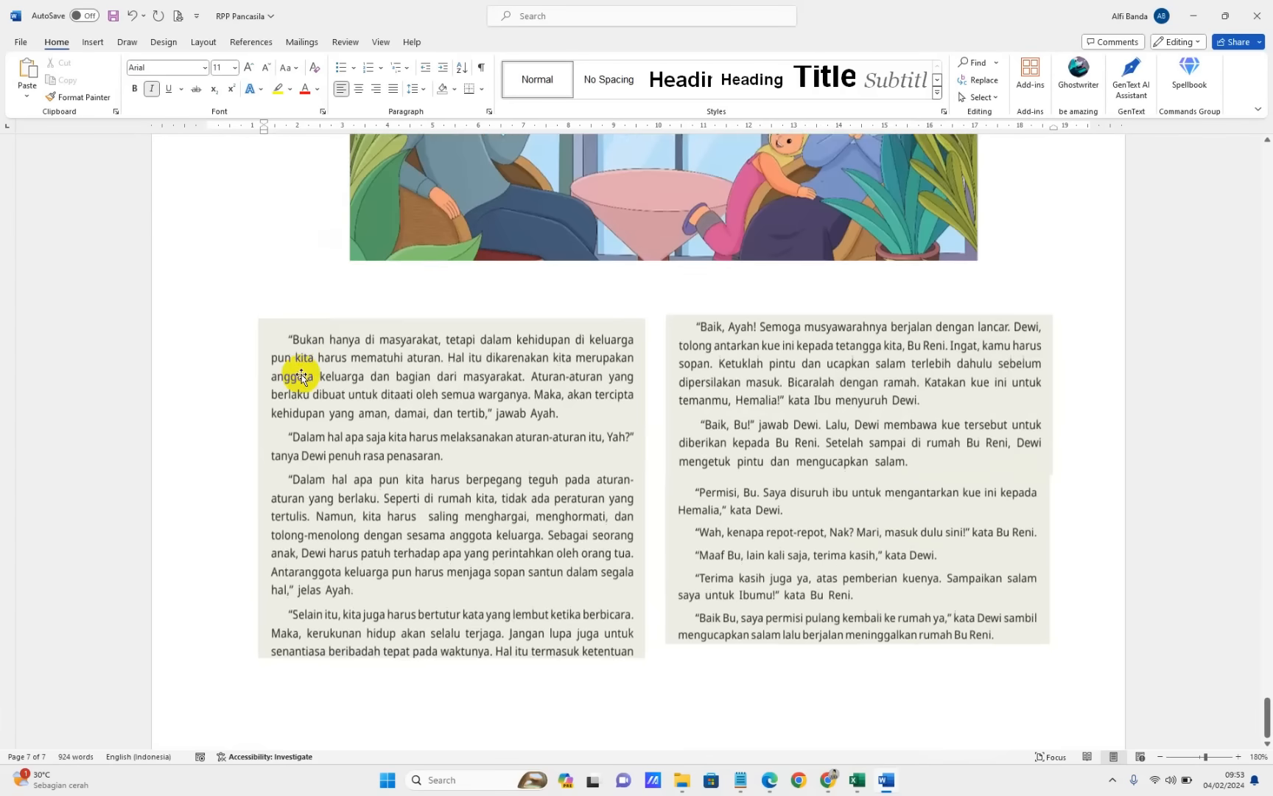
ctrl+scroll(331, 382, down, 10)
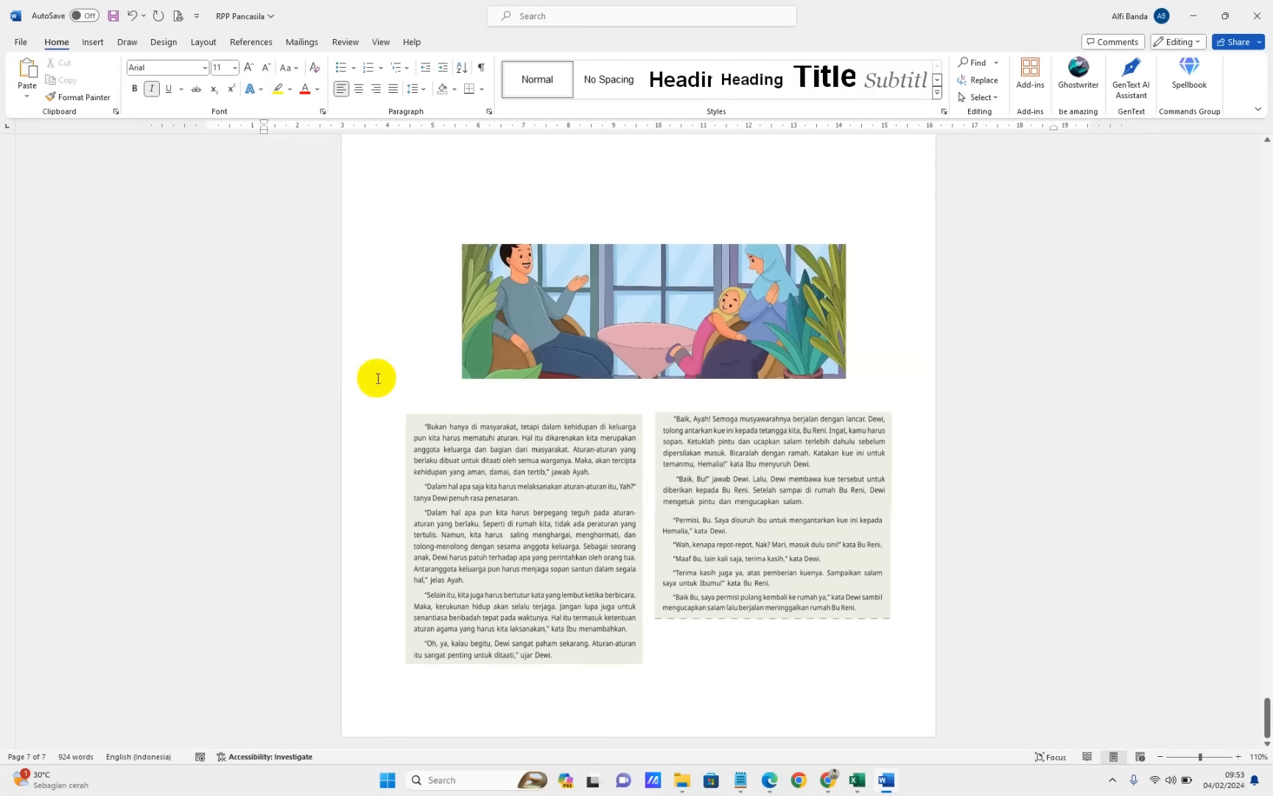
drag(1252, 612, 1255, 163)
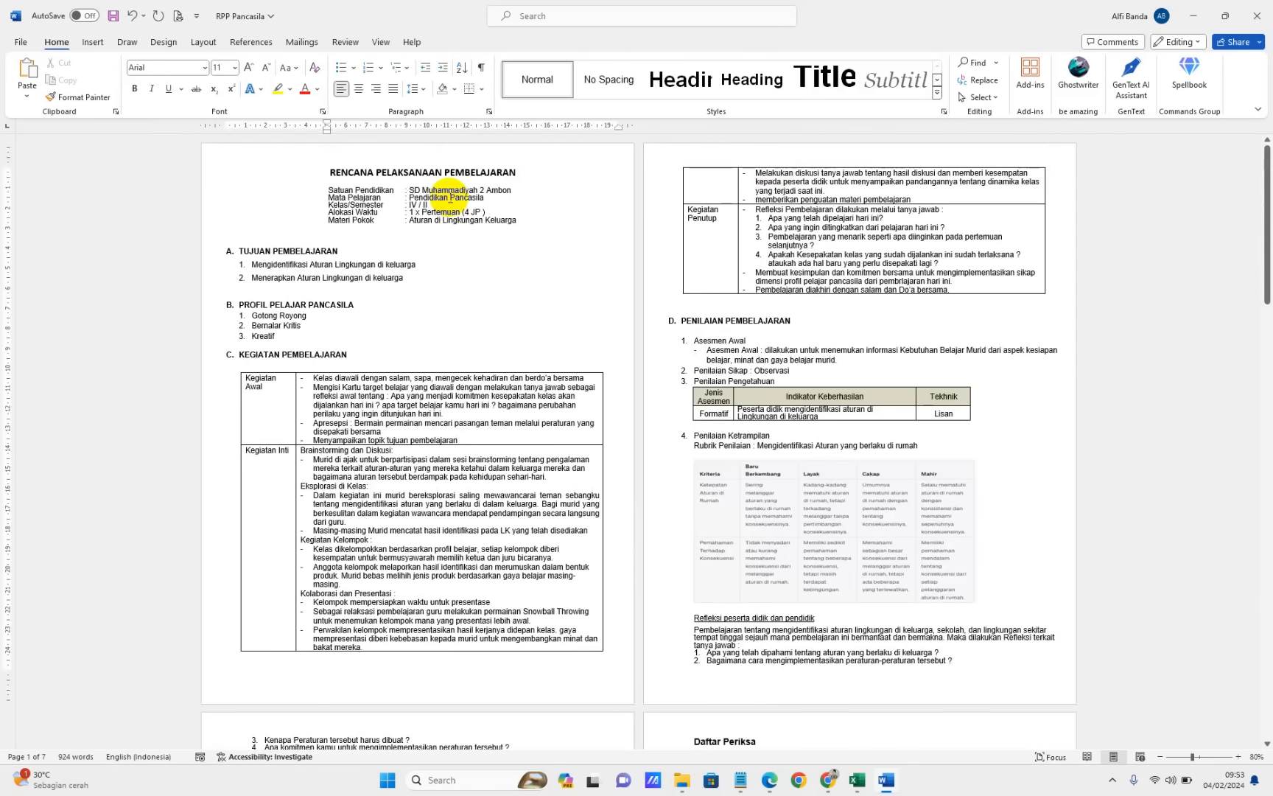
ctrl+scroll(443, 200, up, 6)
click(443, 200)
ctrl+scroll(519, 286, up, 3)
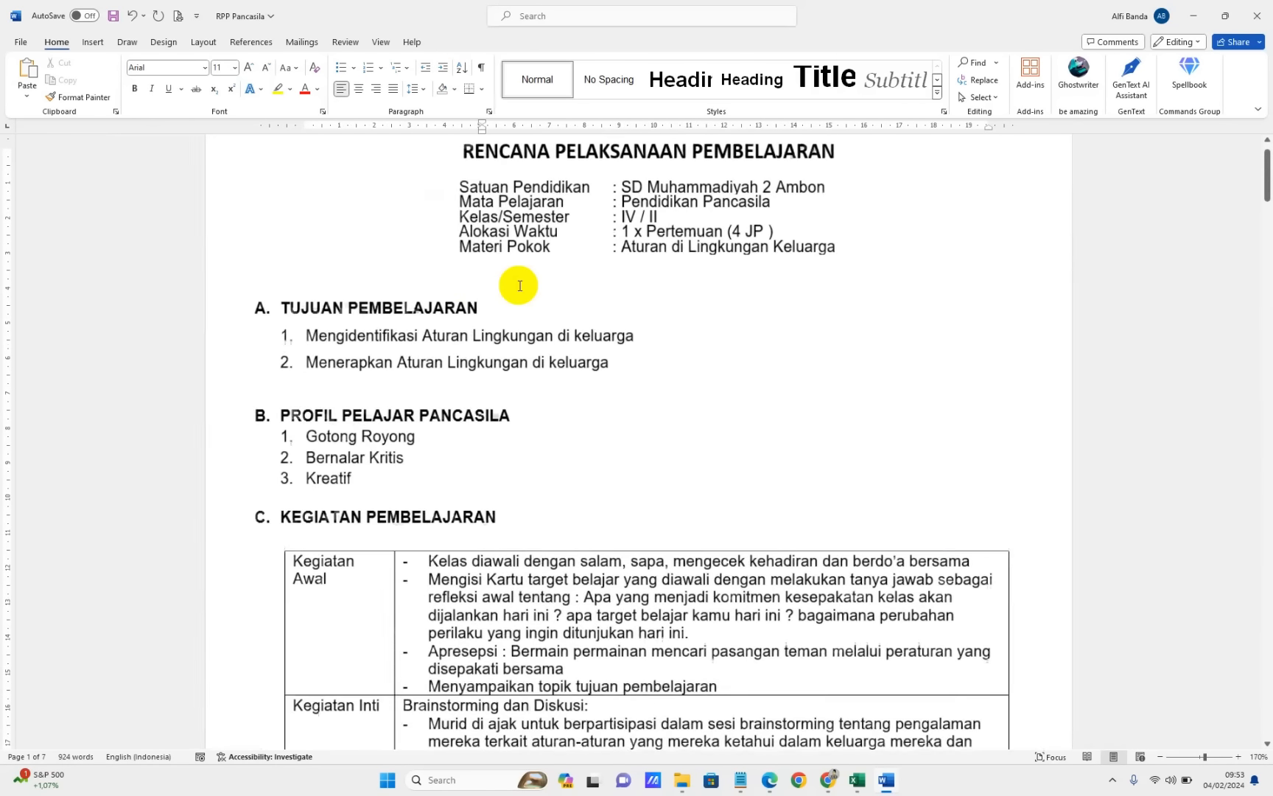
key(ctrl+s)
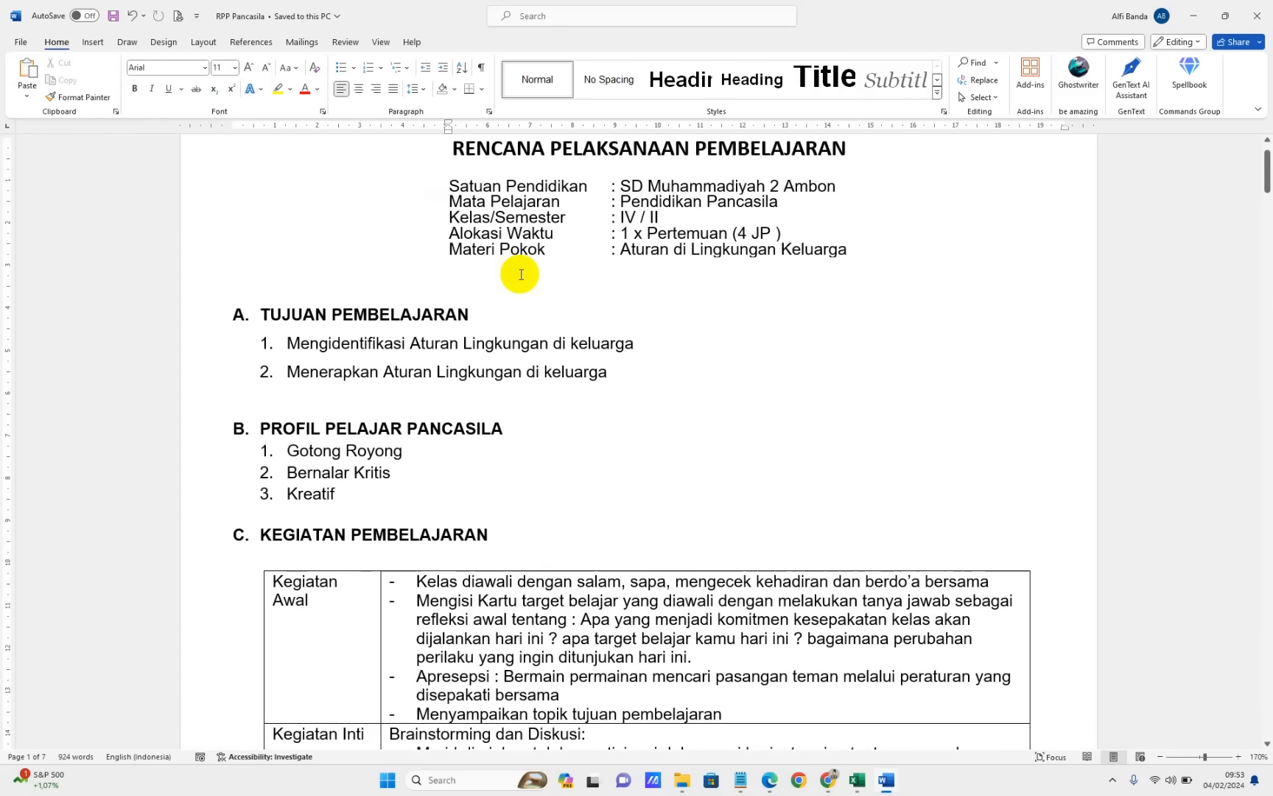
Open the Modul Ajar Pancasila - Fase B document and look over its identity block and Informasi Umum section
click(341, 314)
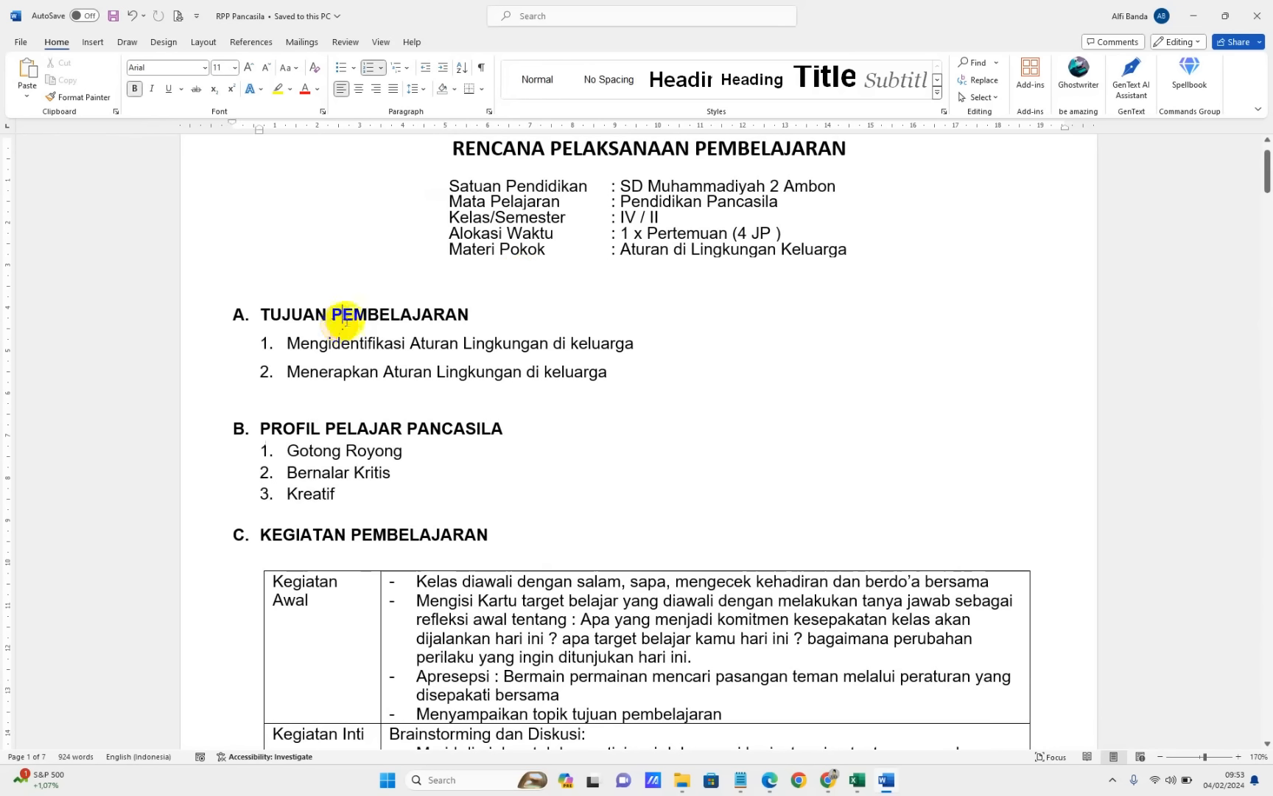
click(271, 280)
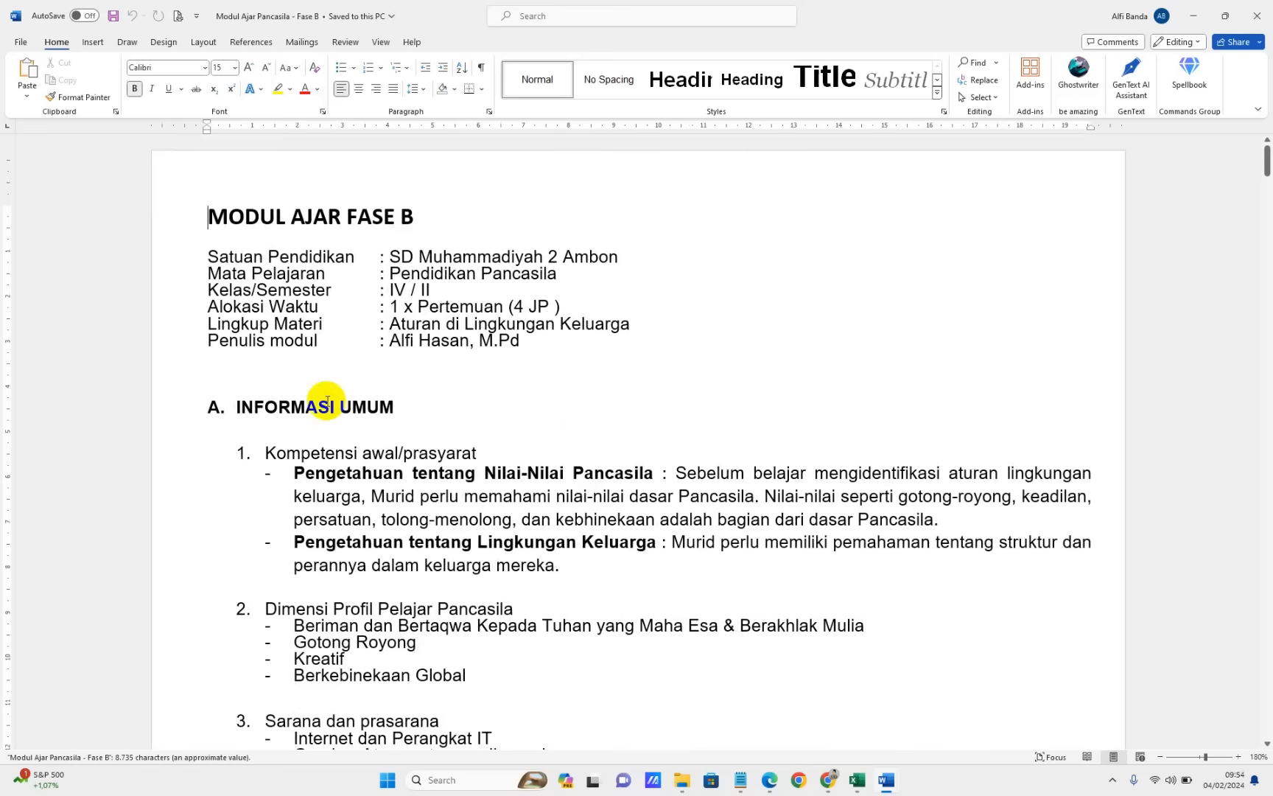
scroll(324, 383, down, 3)
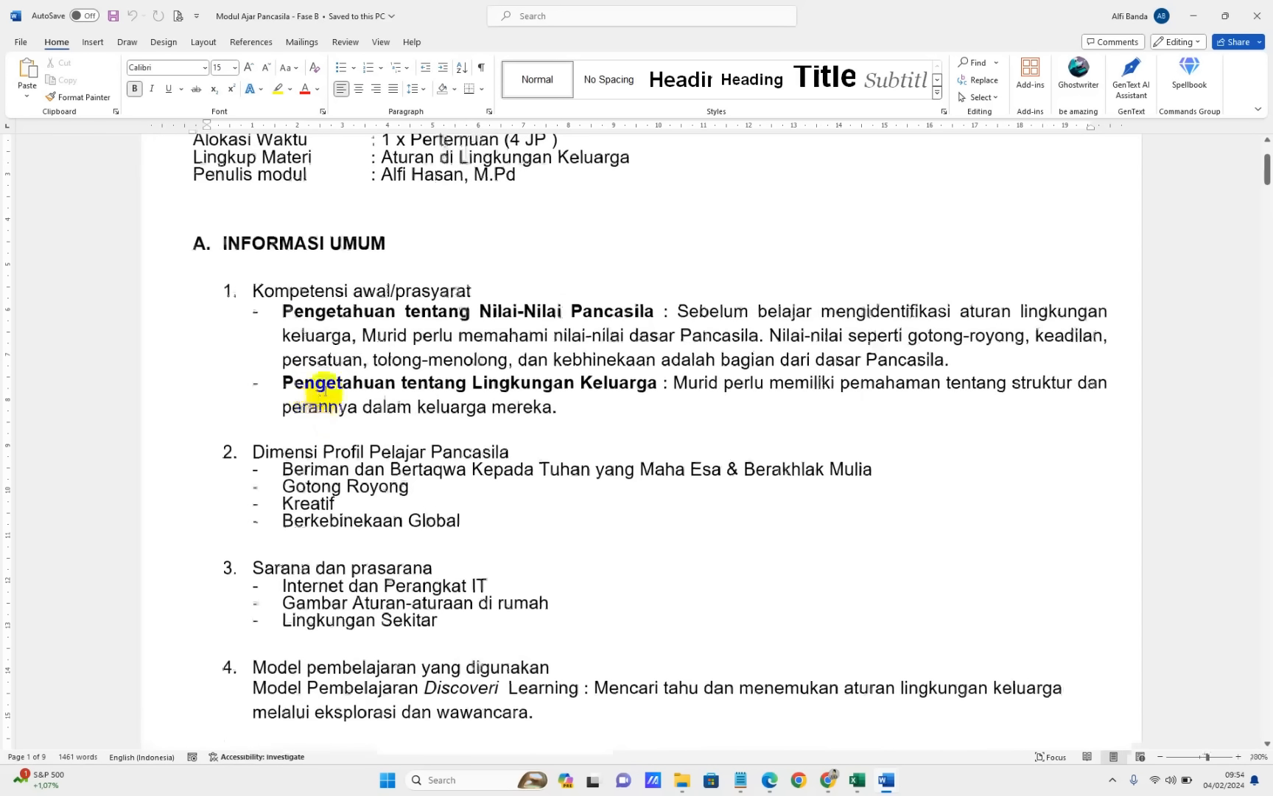
scroll(324, 390, up, 1)
scroll(324, 390, down, 5)
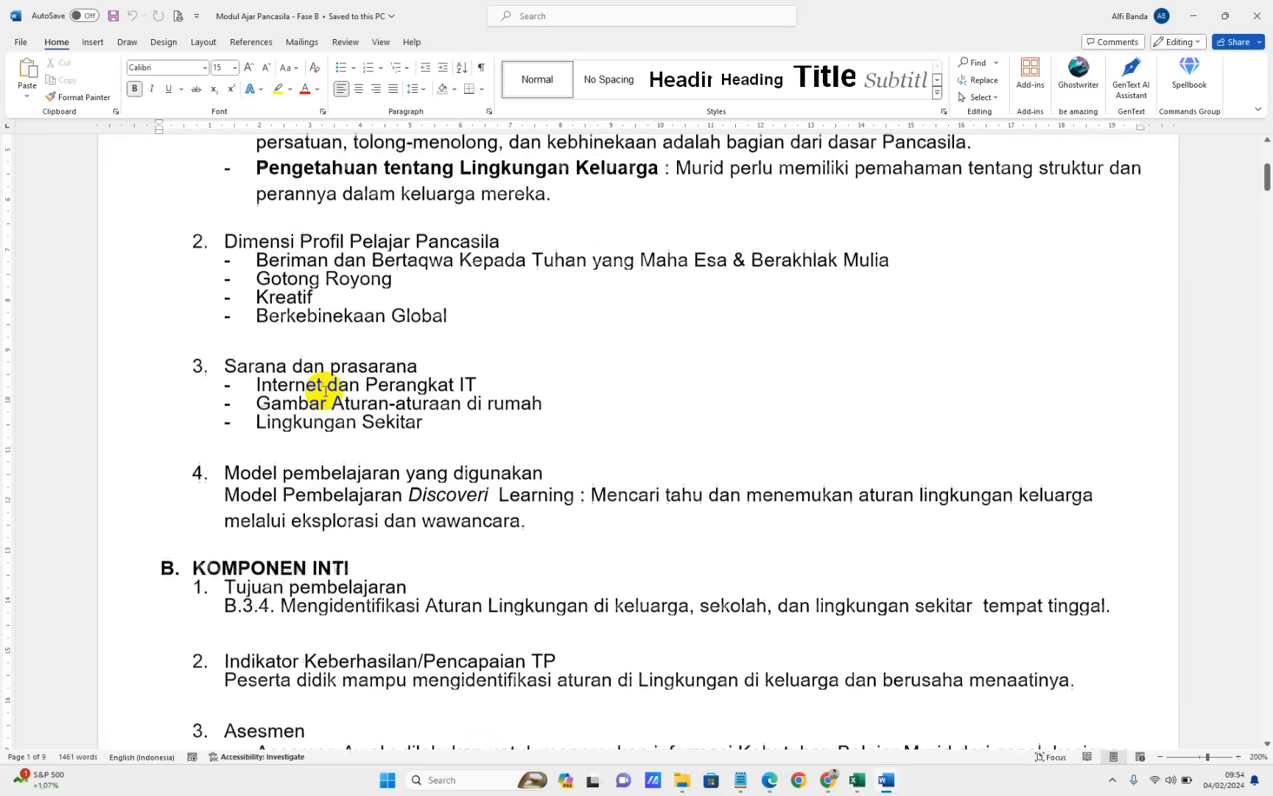
key(ctrl+Home)
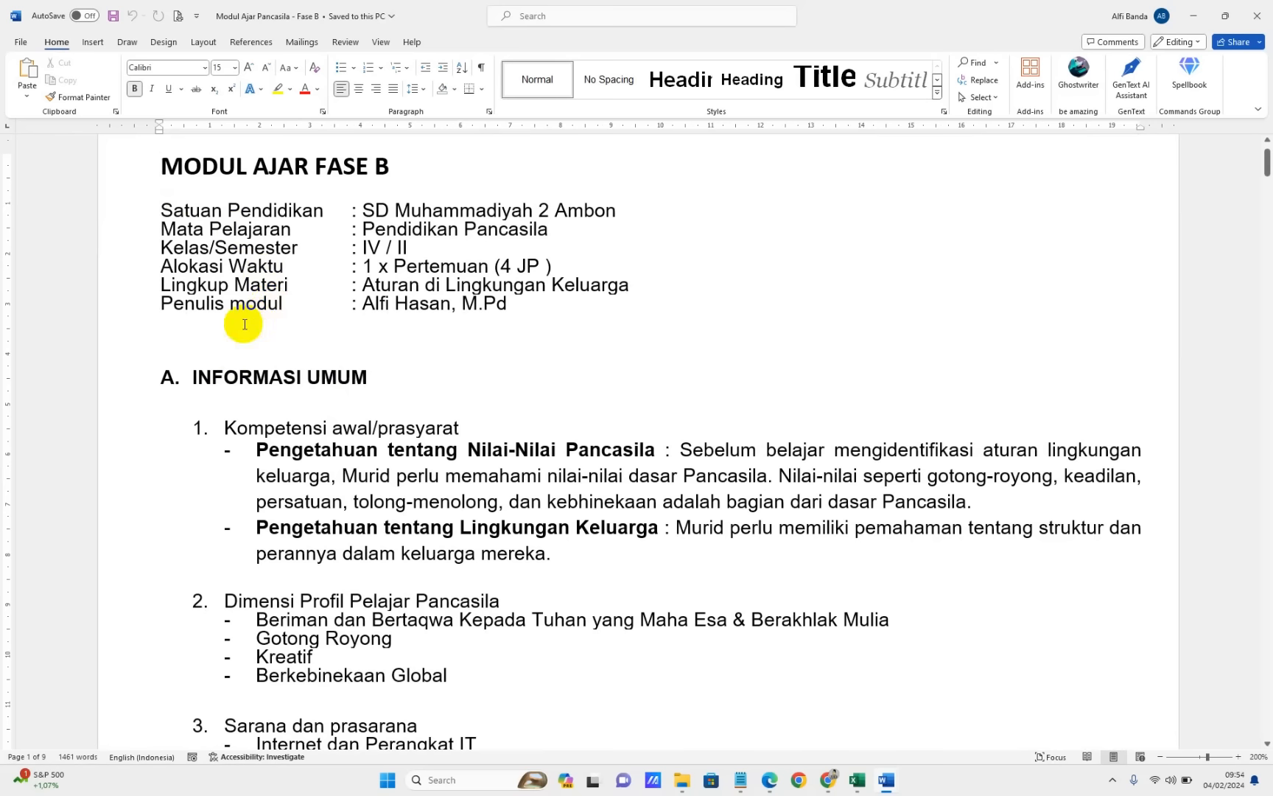
scroll(236, 322, down, 3)
scroll(247, 302, up, 2)
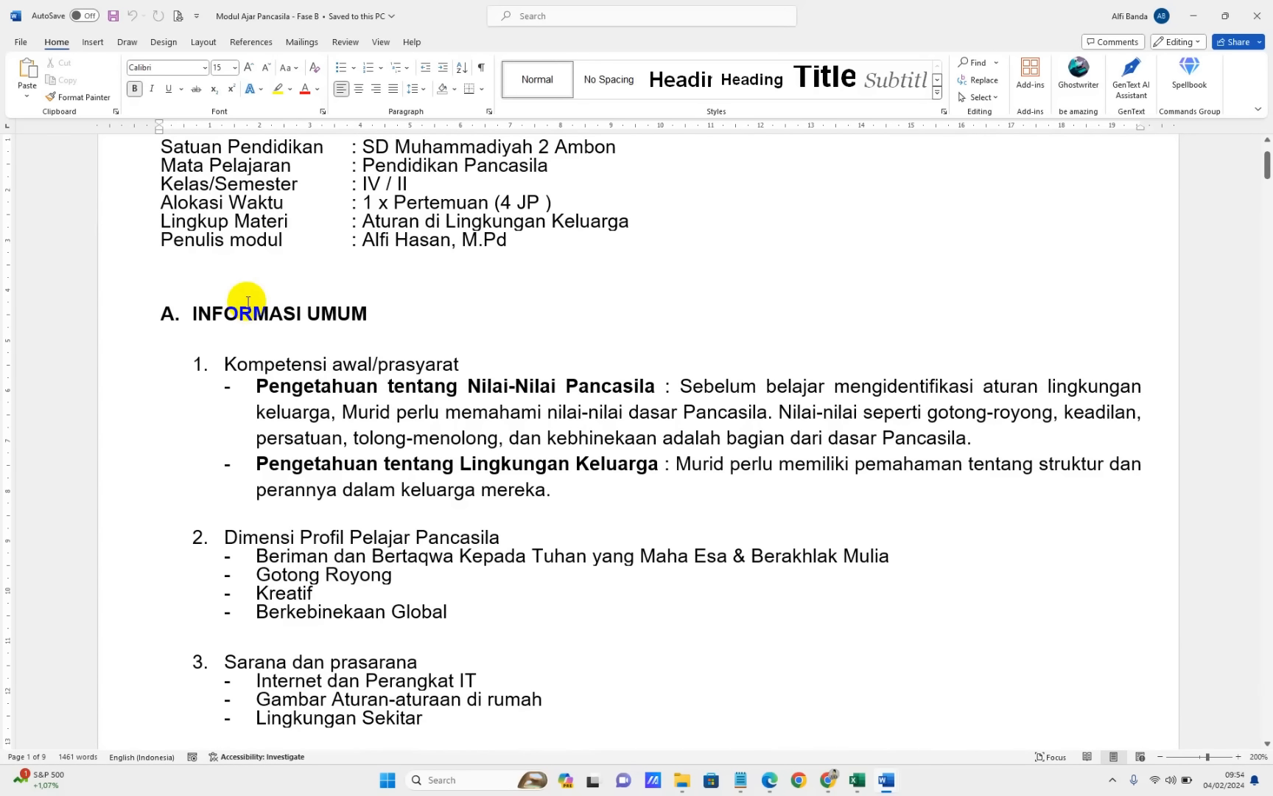
scroll(273, 353, down, 1)
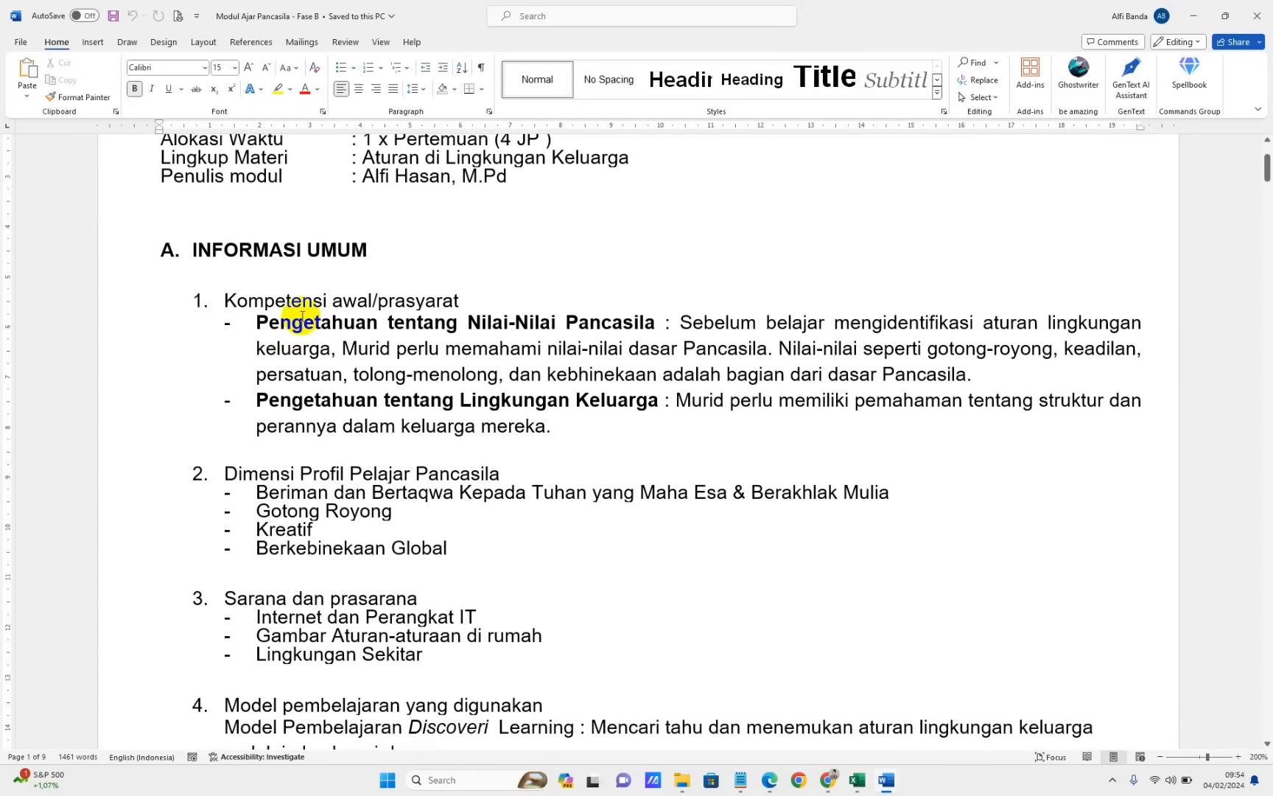
Examine the Kompetensi awal/prasyarat item and its two points on Pancasila values and the family environment
drag(304, 302, 369, 302)
scroll(339, 301, up, 2)
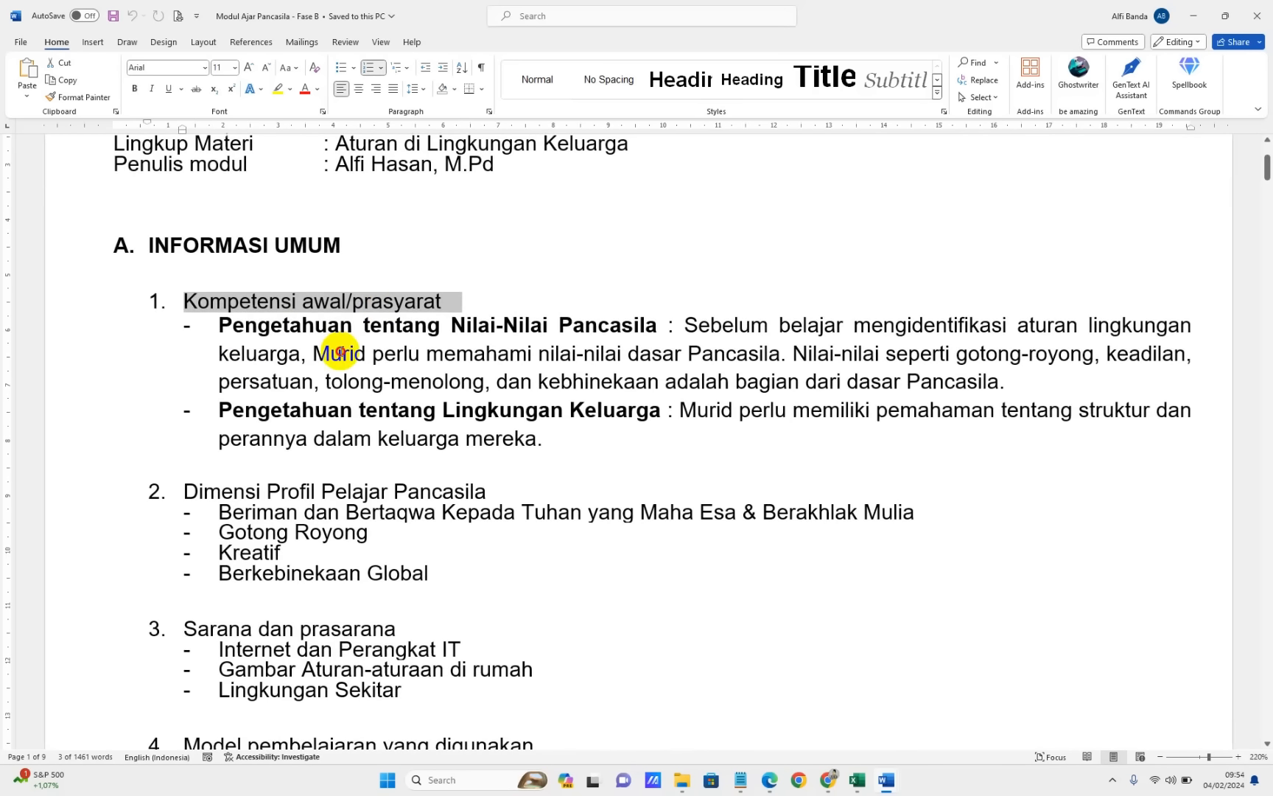
click(339, 353)
scroll(335, 349, down, 2)
scroll(346, 351, up, 1)
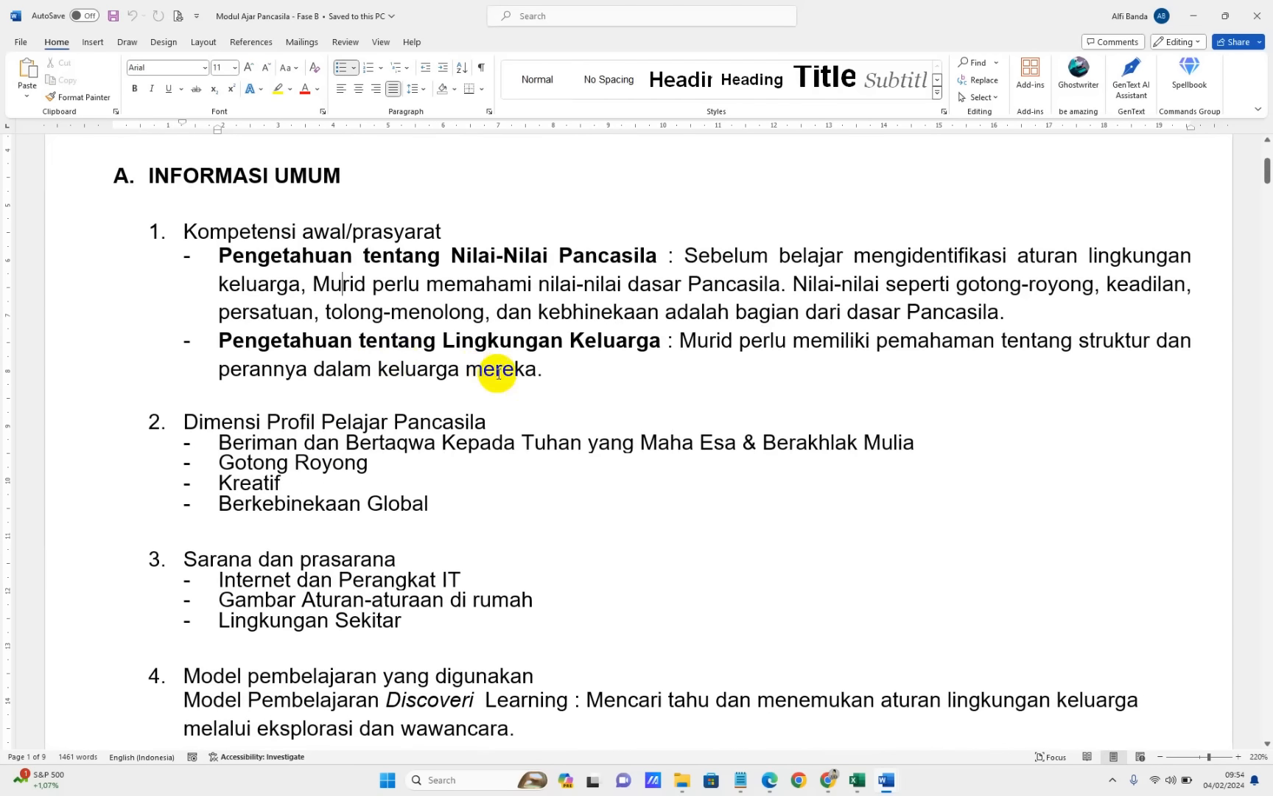
drag(527, 369, 239, 259)
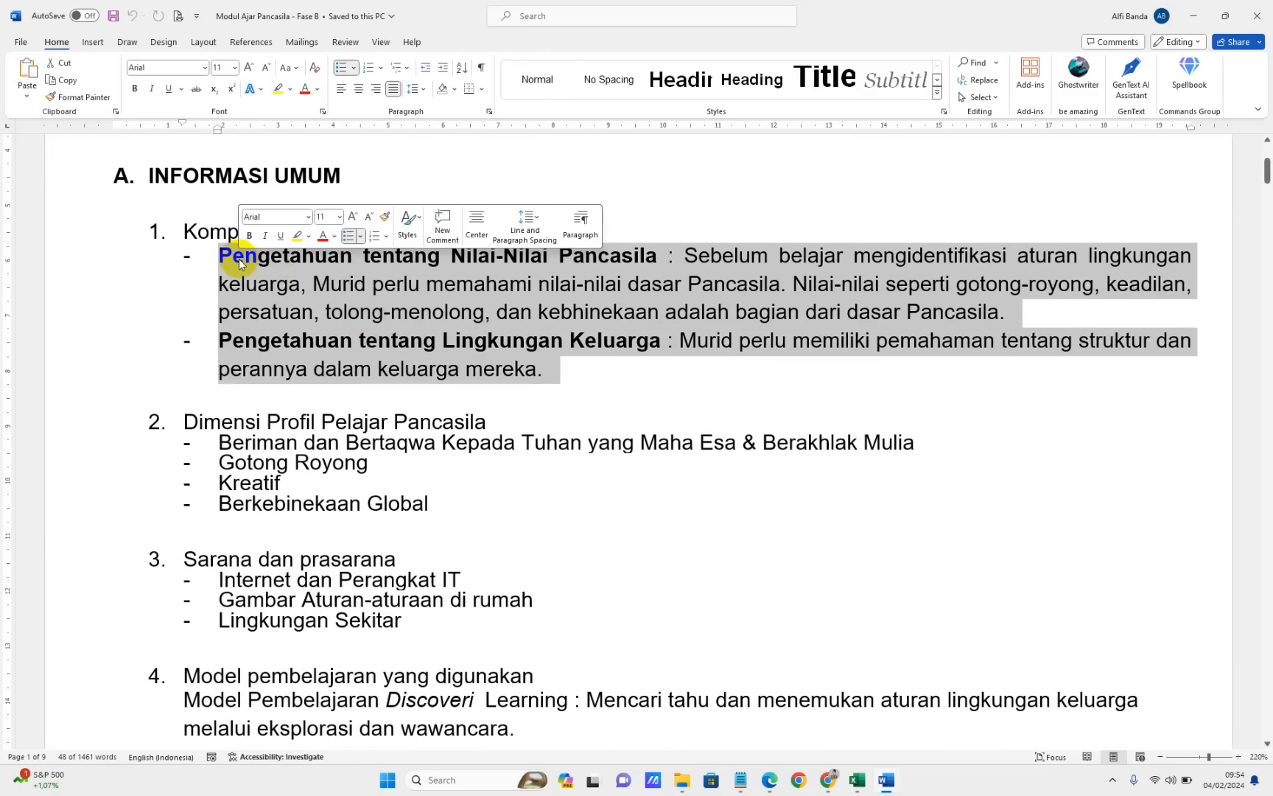
scroll(193, 329, down, 1)
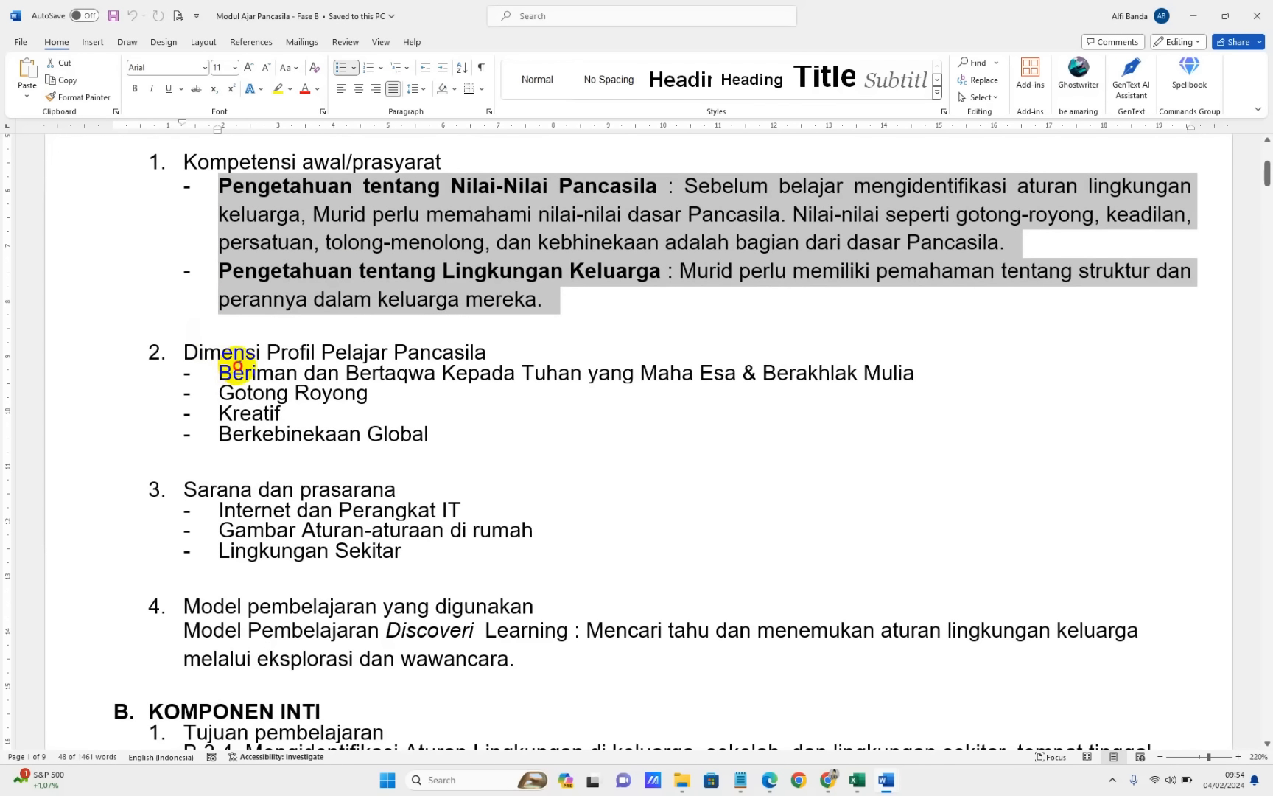
Review the Komponen Inti section with its Tujuan pembelajaran, Indikator Keberhasilan and Asesmen items
click(234, 373)
scroll(254, 416, down, 4)
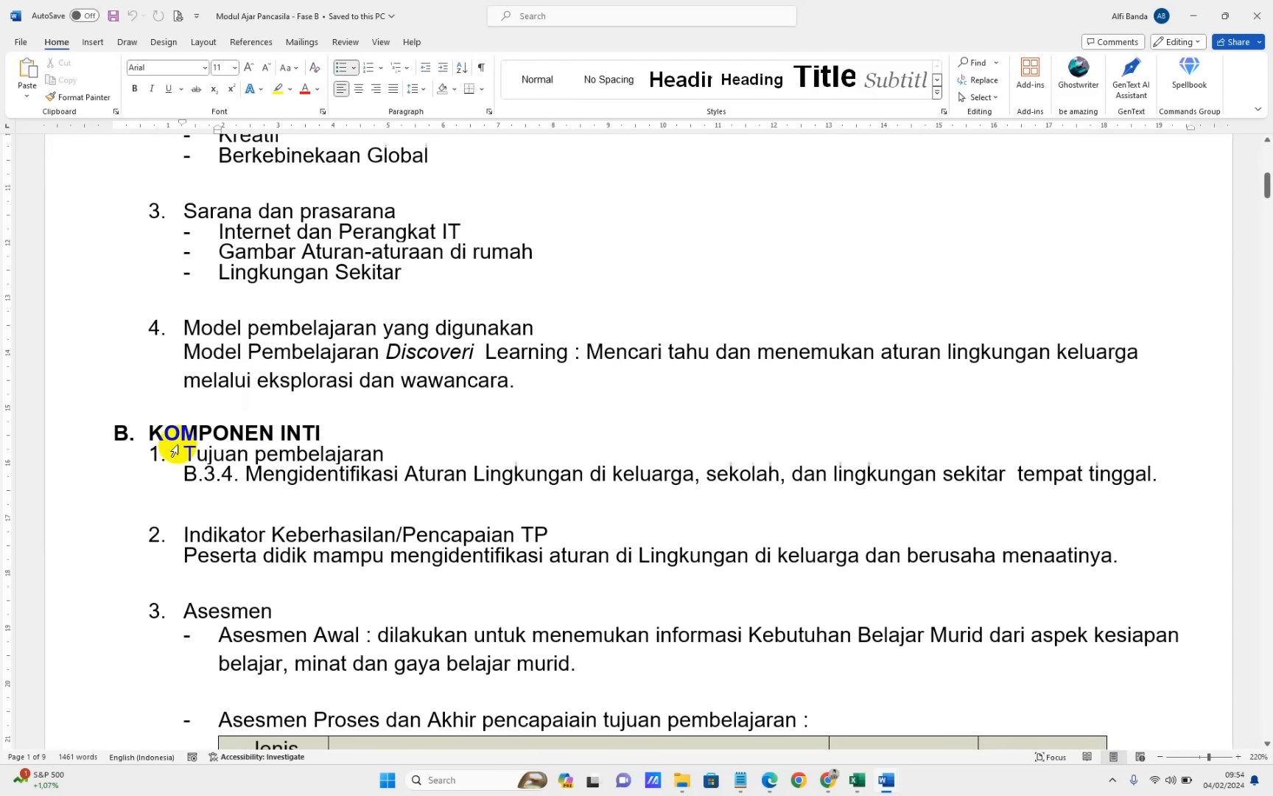
scroll(226, 274, down, 4)
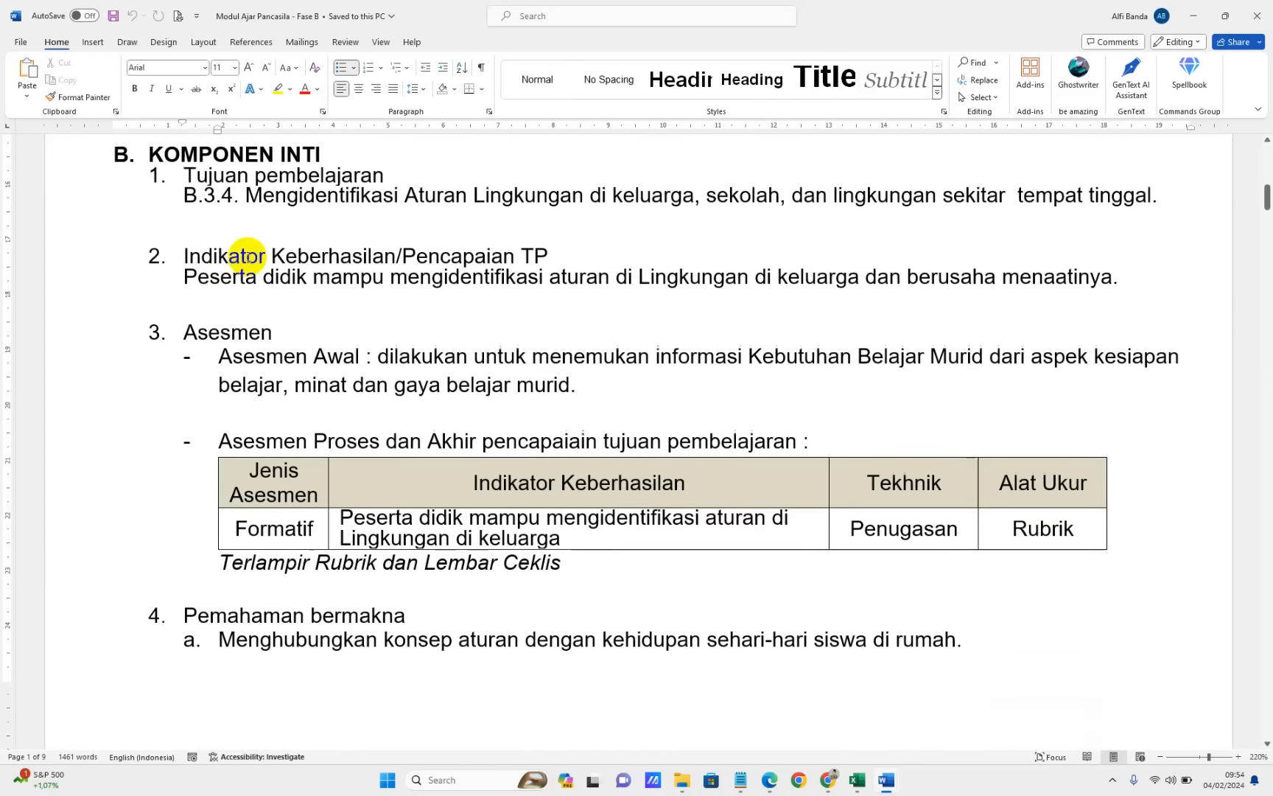
click(305, 276)
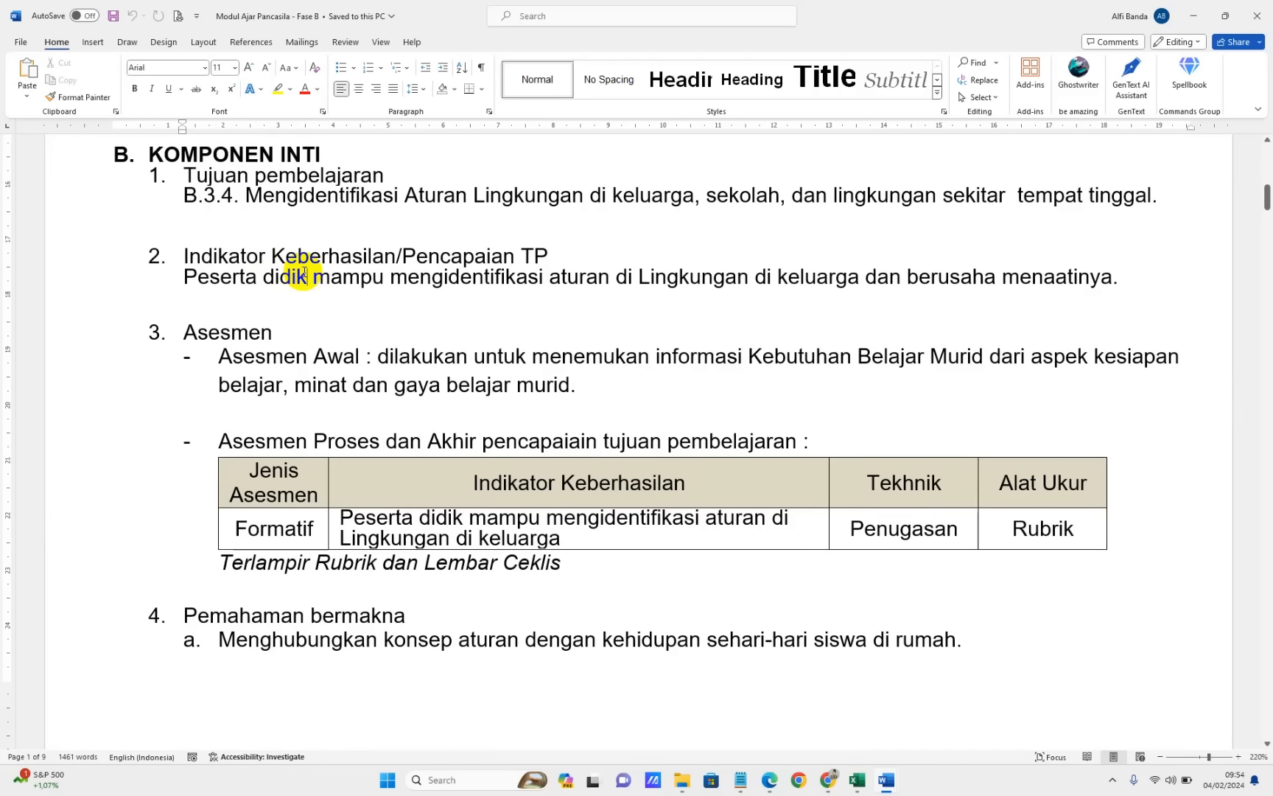
scroll(431, 269, down, 3)
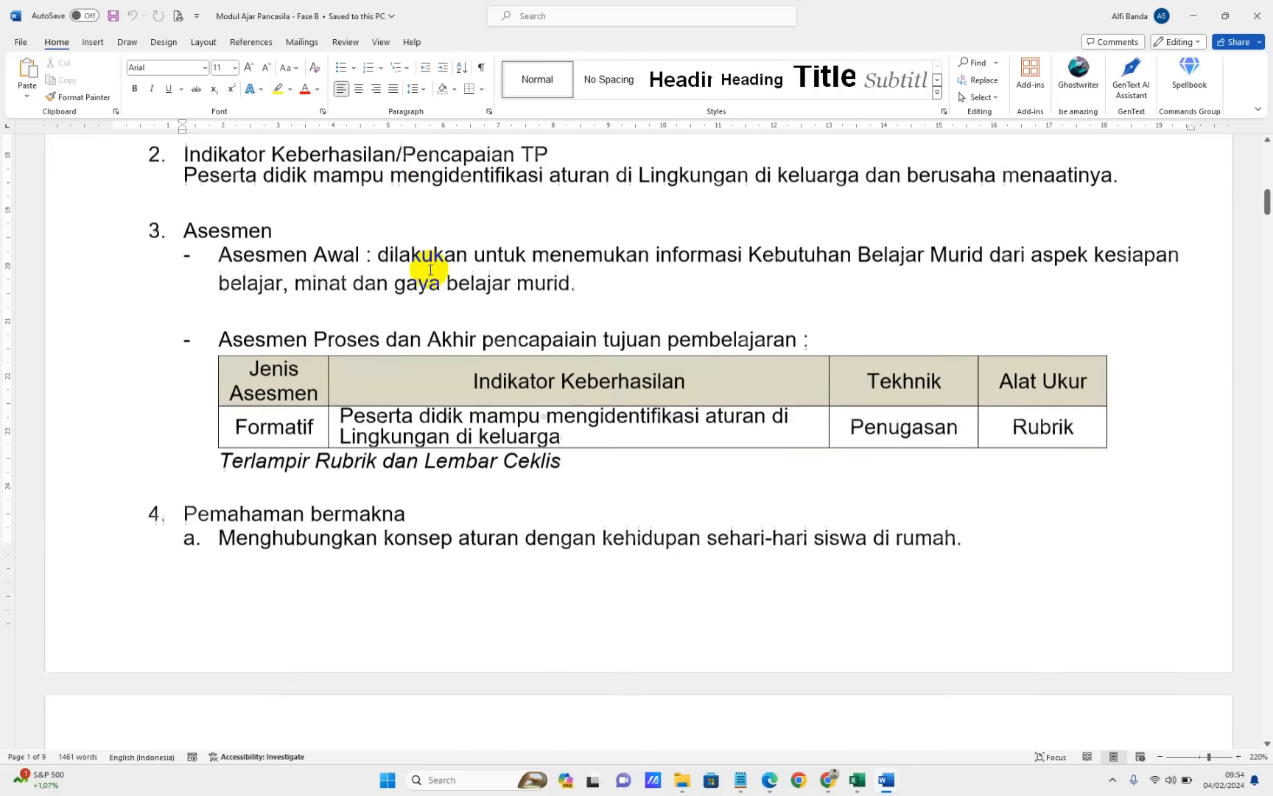
scroll(270, 278, up, 2)
click(213, 305)
scroll(245, 463, down, 5)
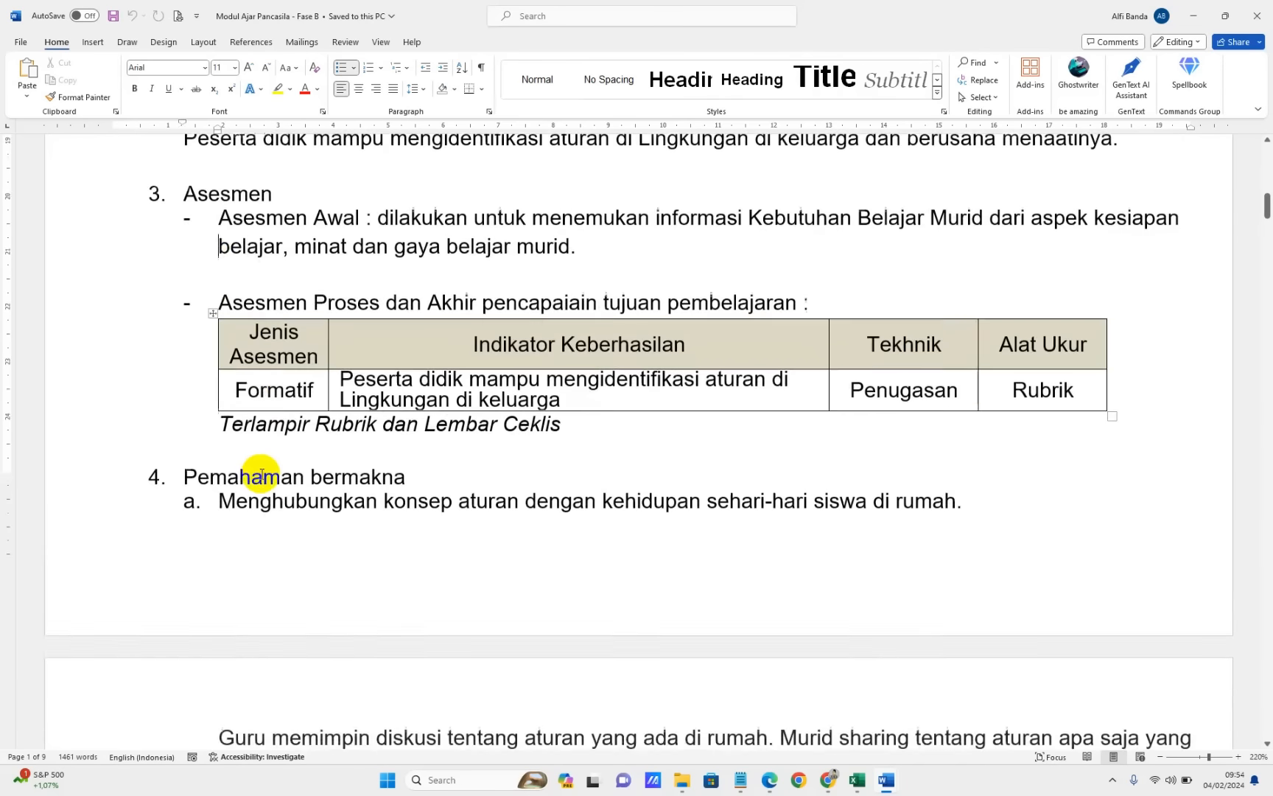
Add blank lines above the Pemahaman bermakna heading so that it starts on the next page
click(233, 180)
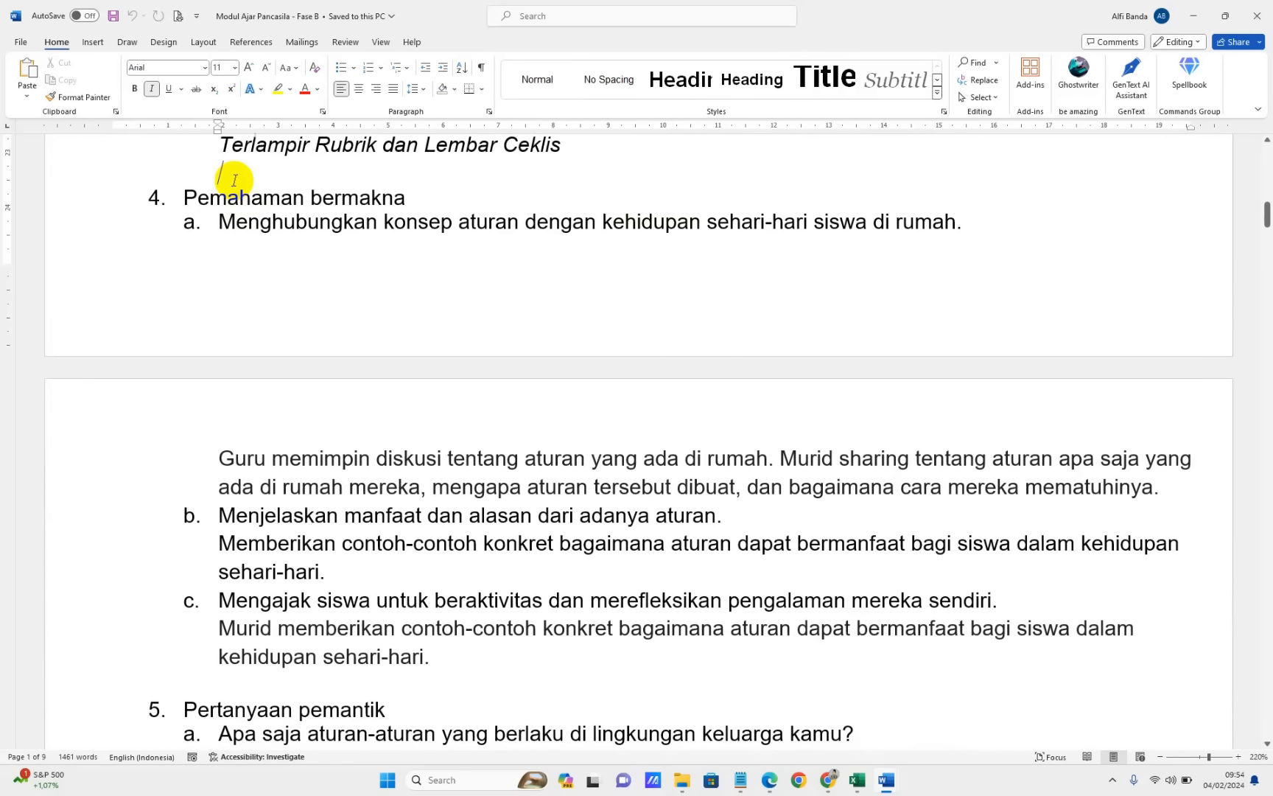
key(Return)
key(Return)
scroll(228, 205, down, 4)
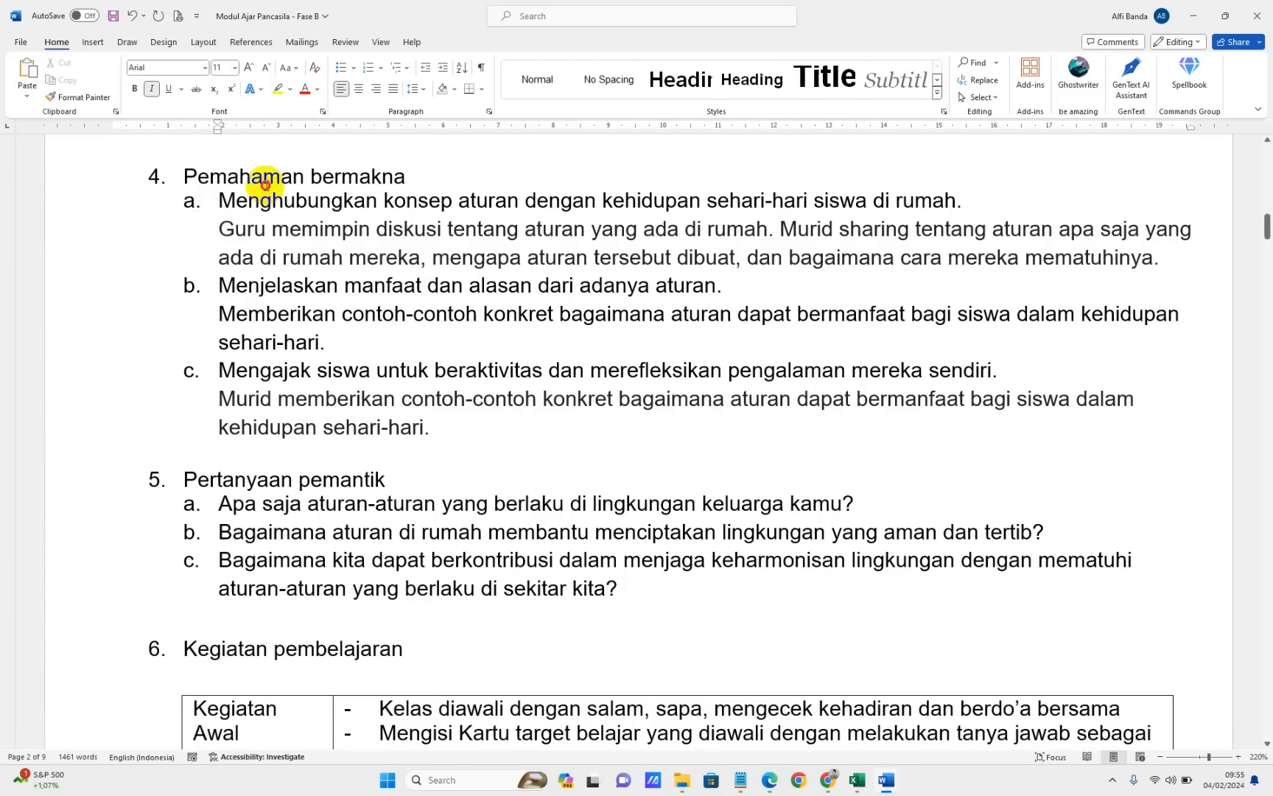
Read through the Pemahaman bermakna points and the three Pertanyaan pemantik questions
drag(262, 176, 582, 421)
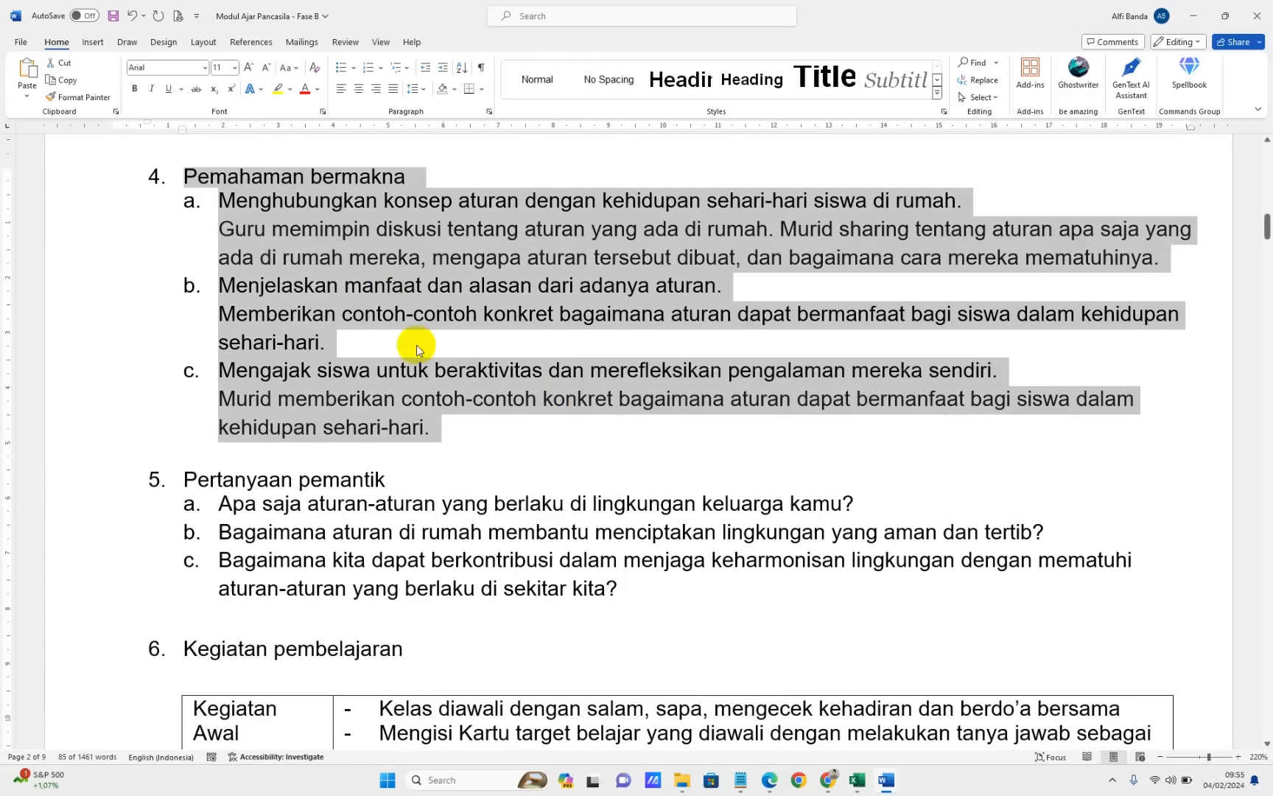
click(339, 294)
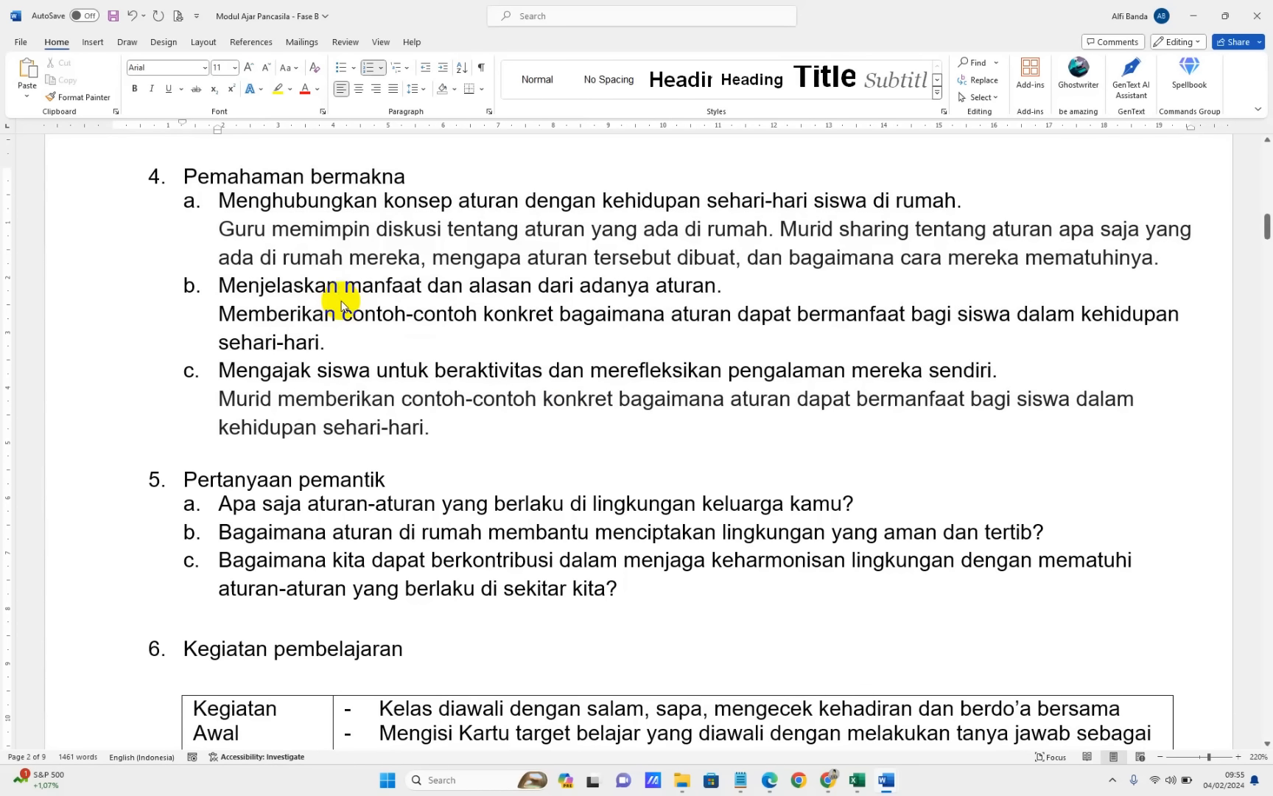
drag(341, 302, 366, 287)
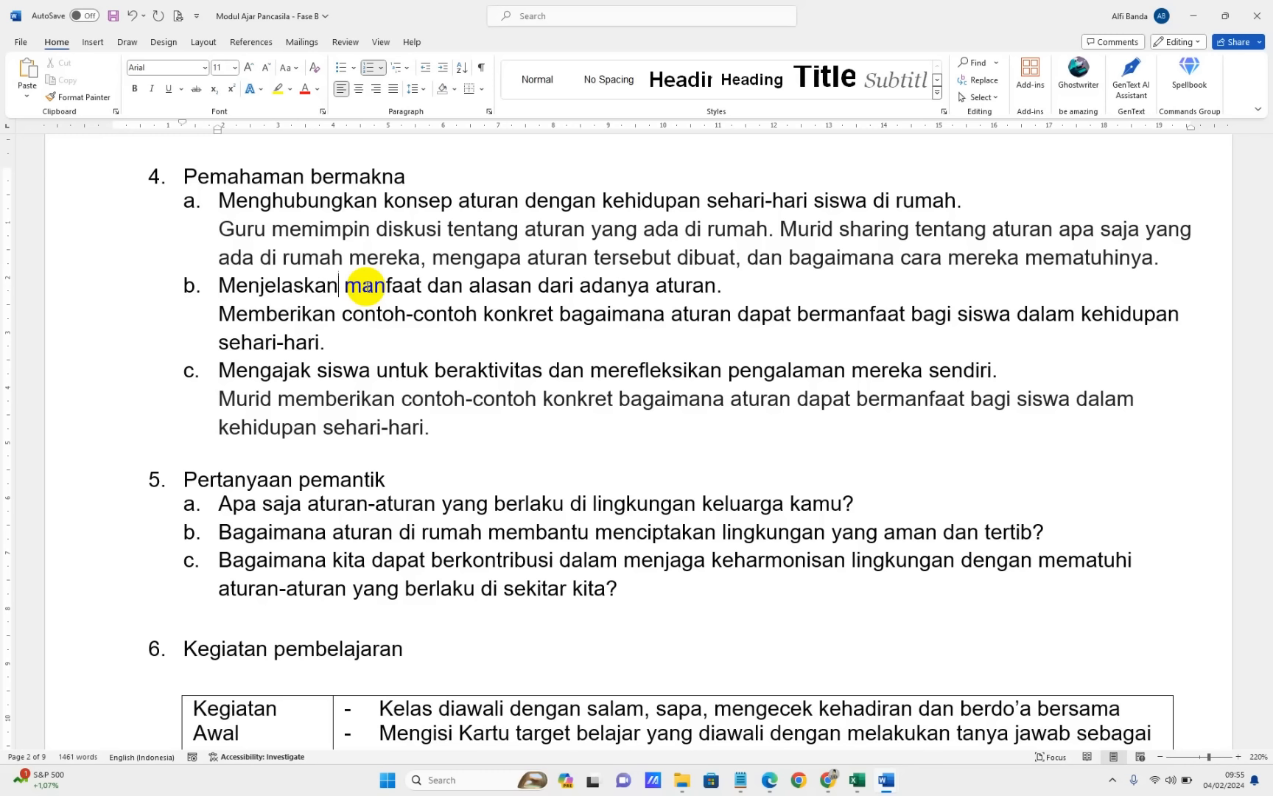
scroll(365, 286, down, 1)
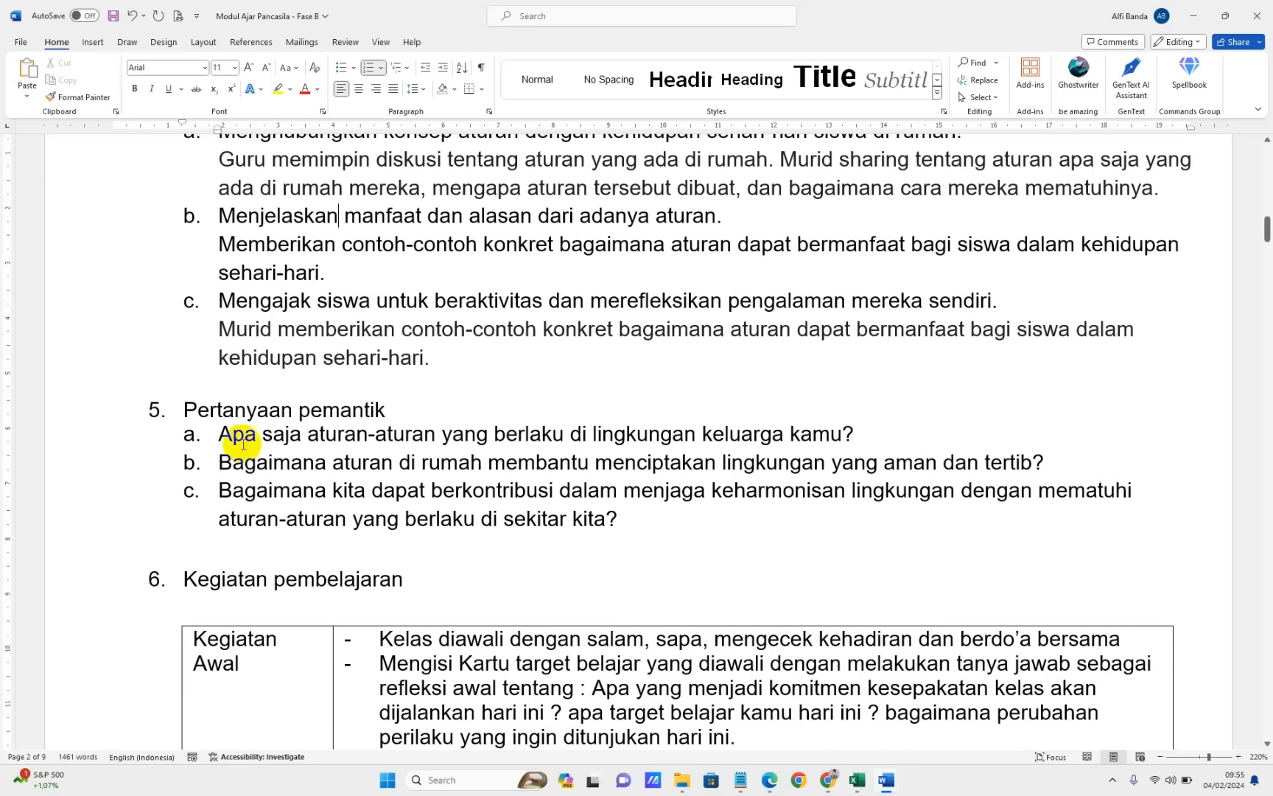
drag(263, 434, 572, 522)
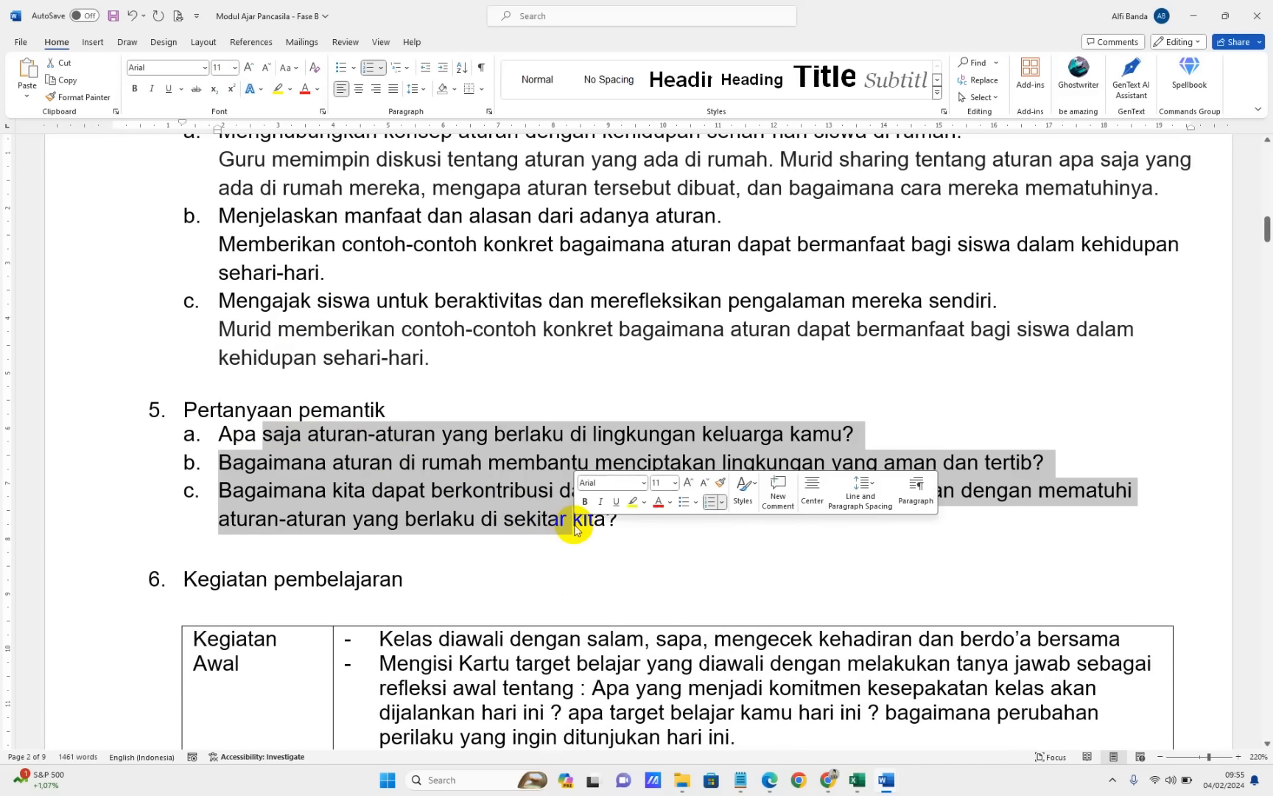
click(408, 492)
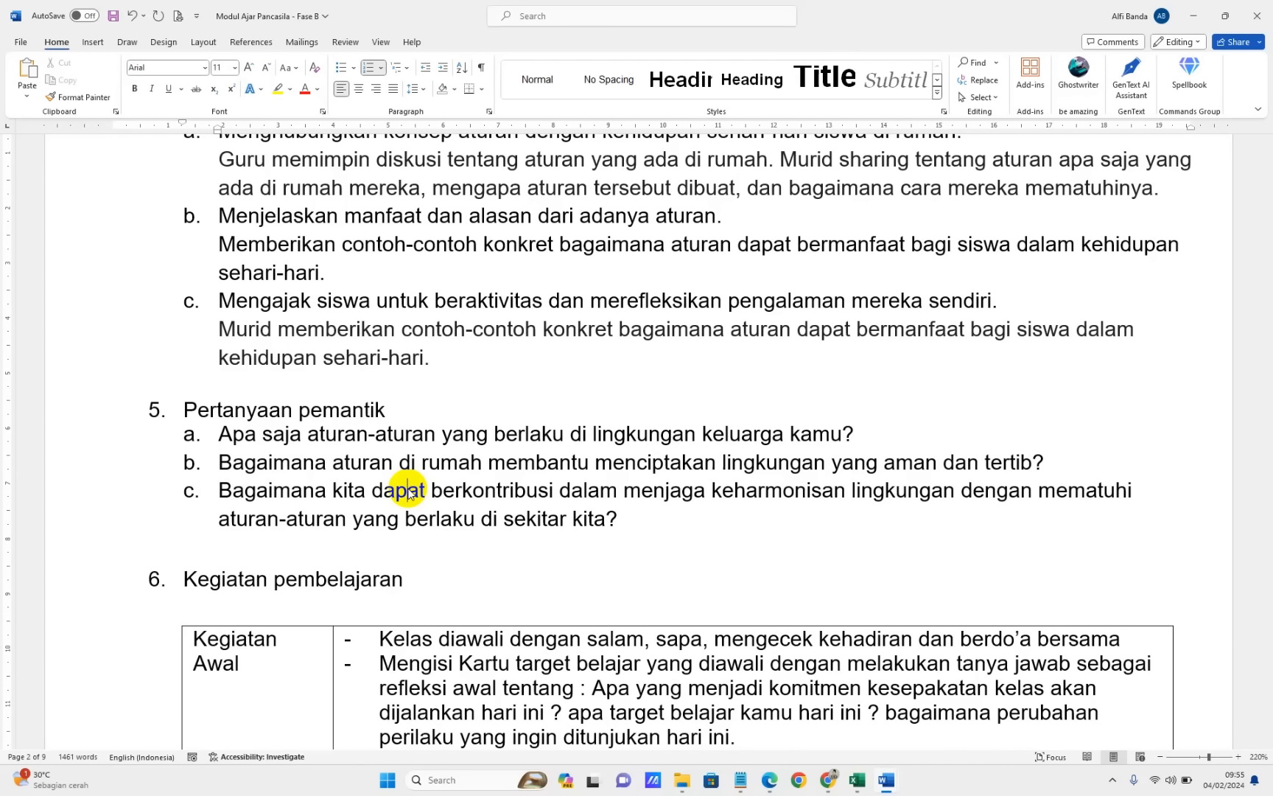
Look over the Kegiatan pembelajaran table, the reflection questions and the Lampiran pages with rubric, Daftar Periksa and Lembar Kerja
scroll(408, 491, down, 4)
scroll(398, 468, down, 1)
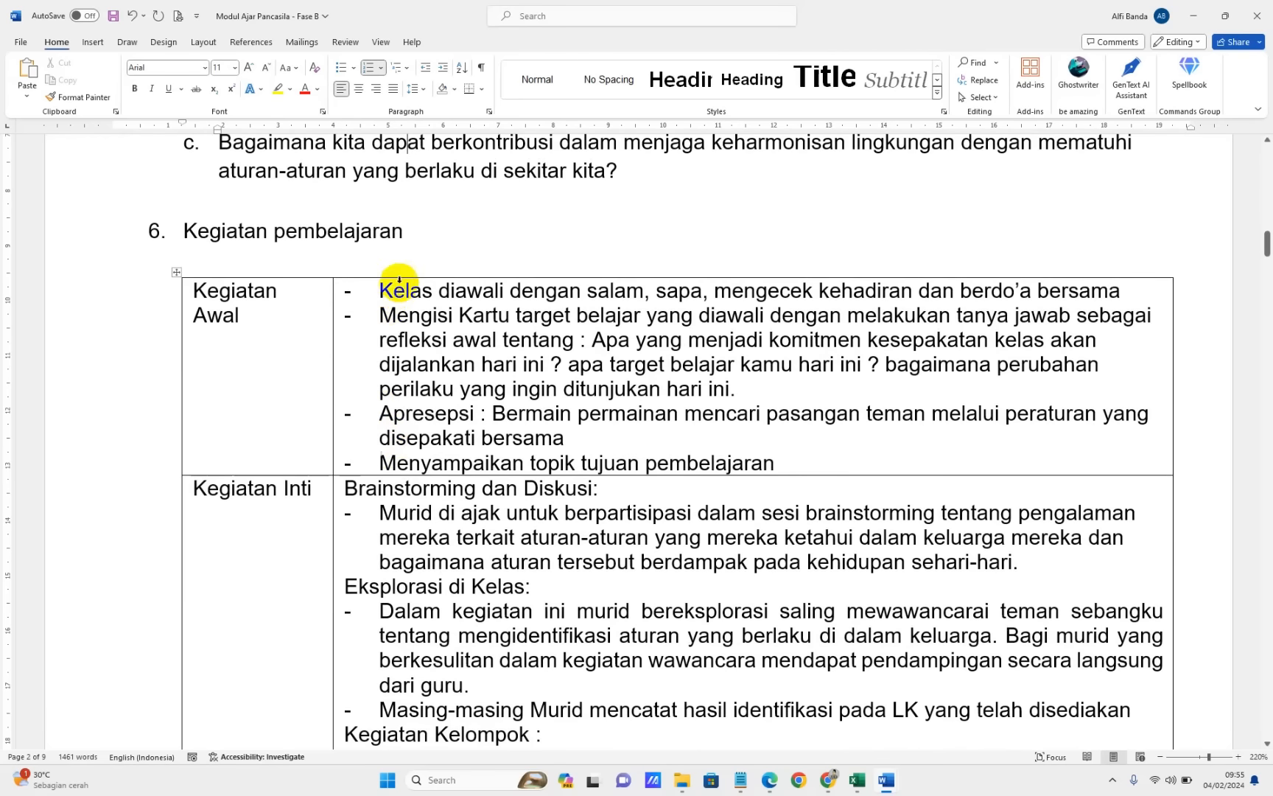
scroll(399, 280, down, 15)
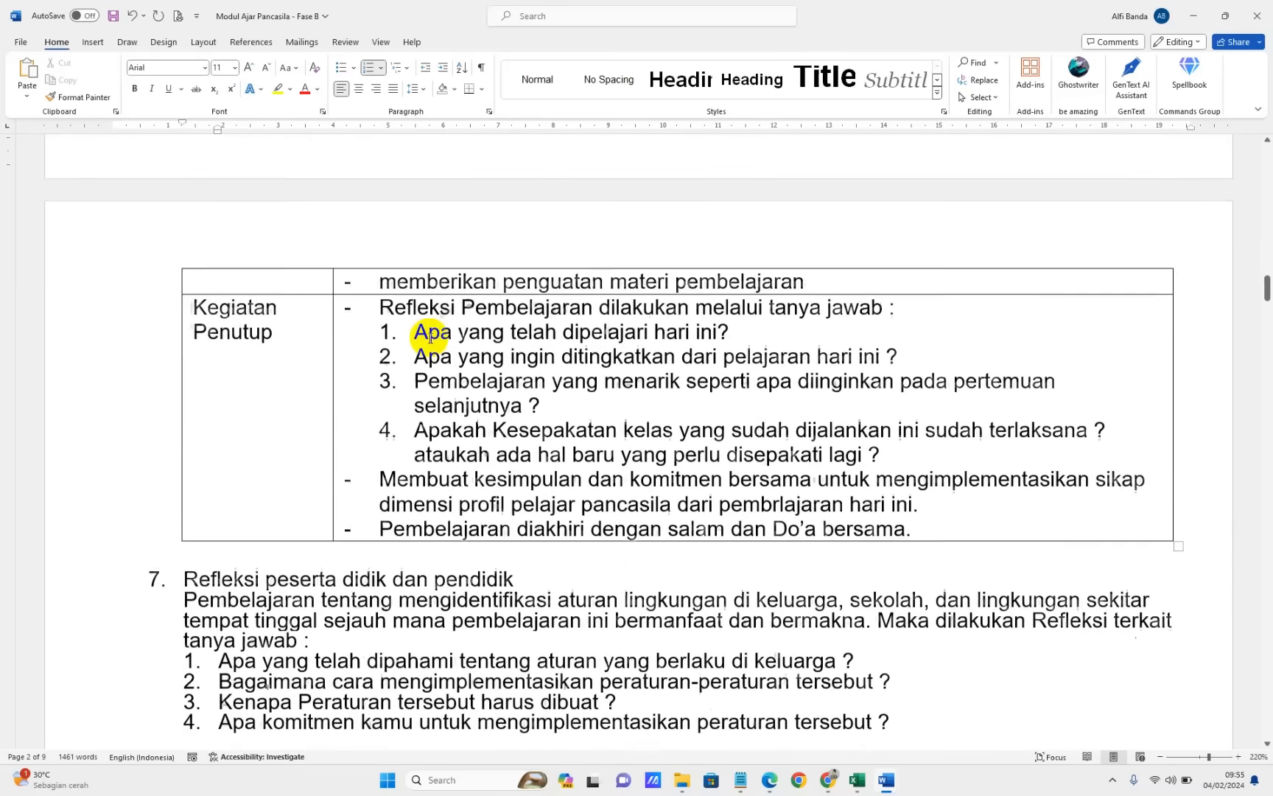
scroll(426, 335, down, 9)
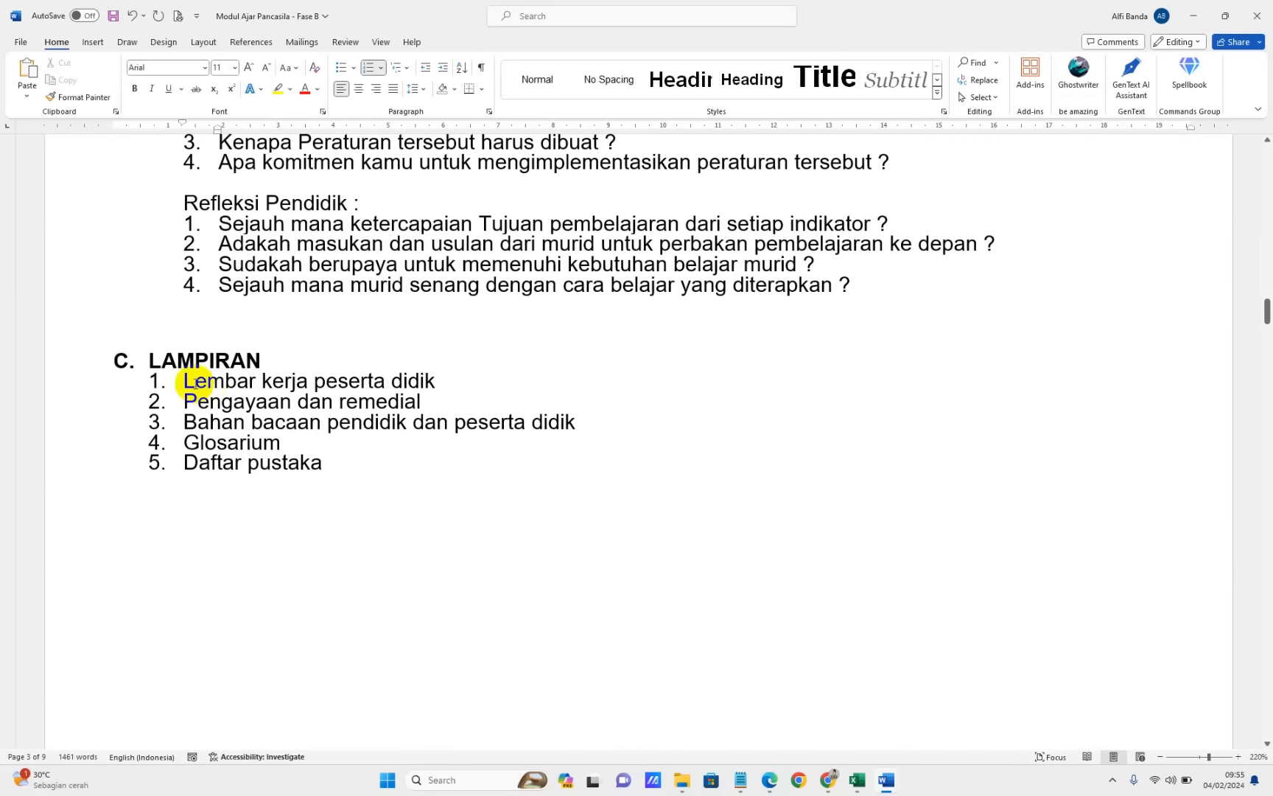
scroll(284, 505, down, 8)
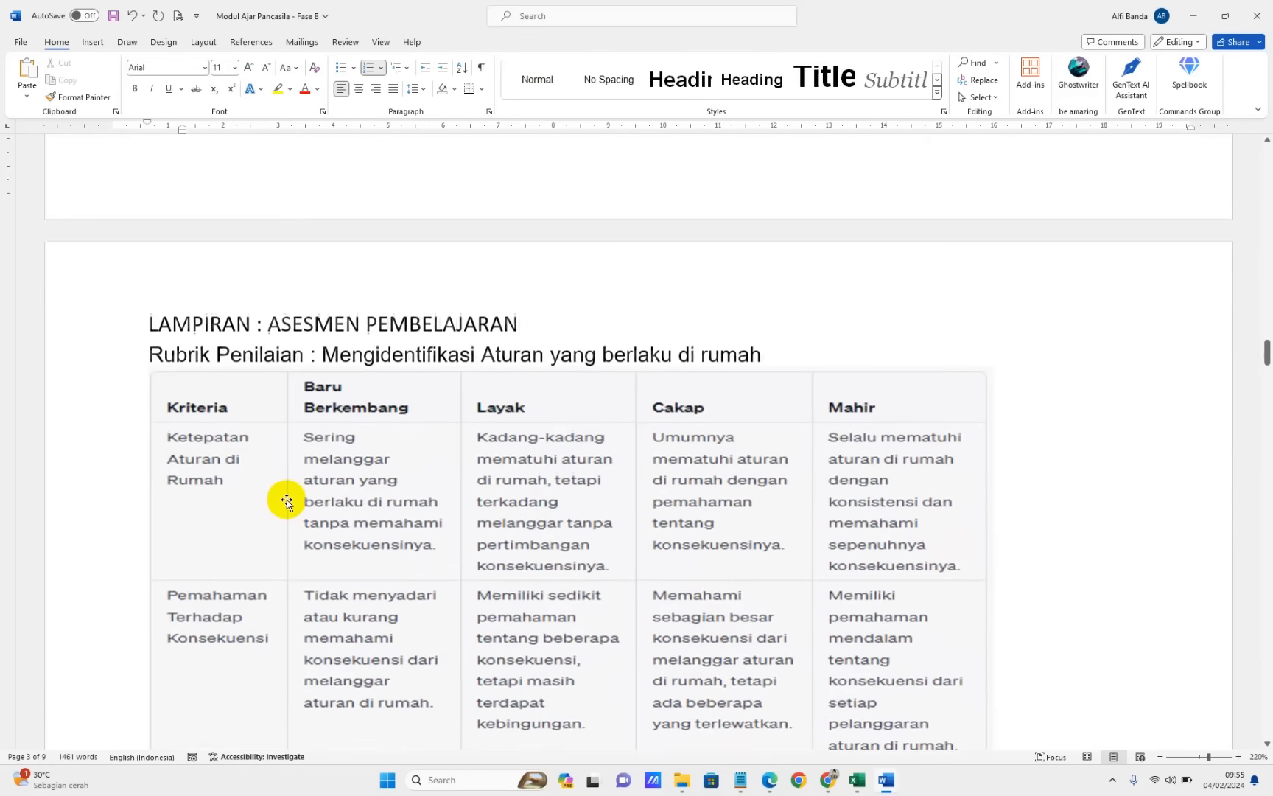
scroll(287, 502, down, 7)
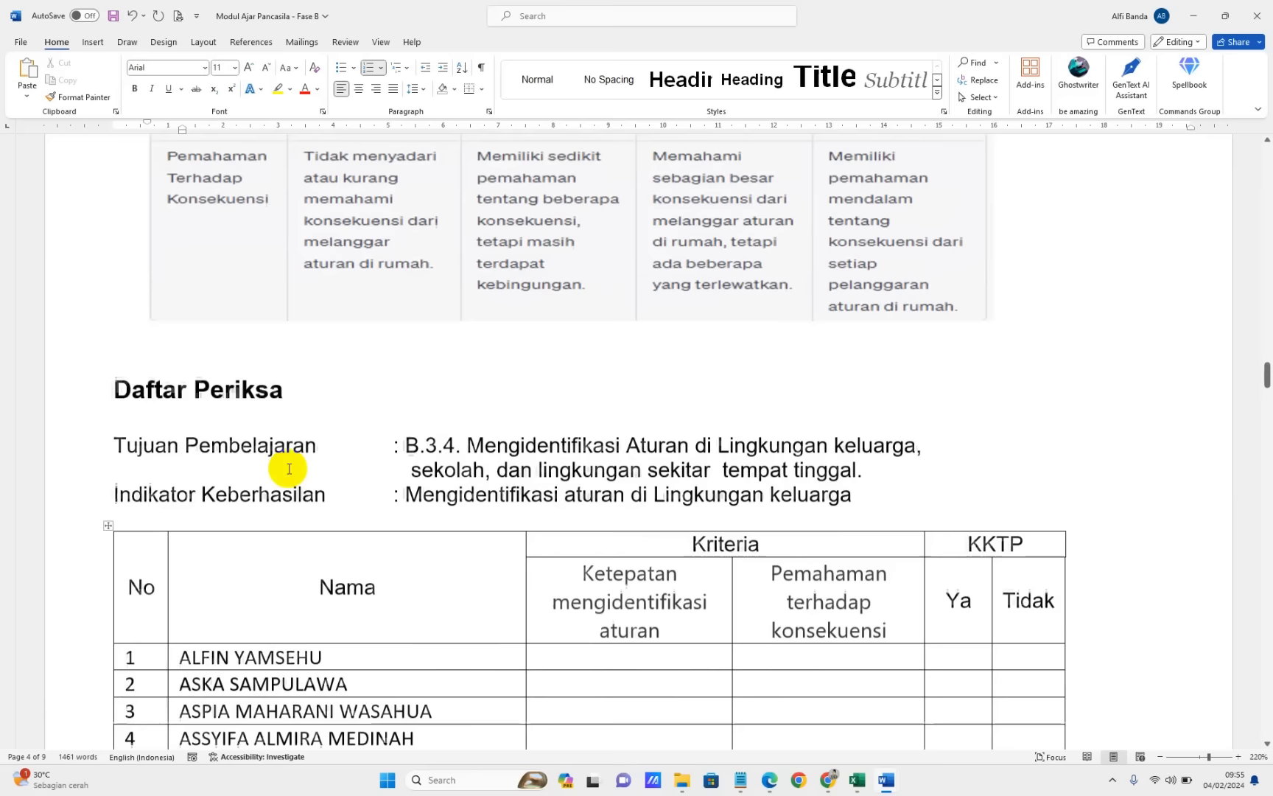
scroll(289, 468, down, 10)
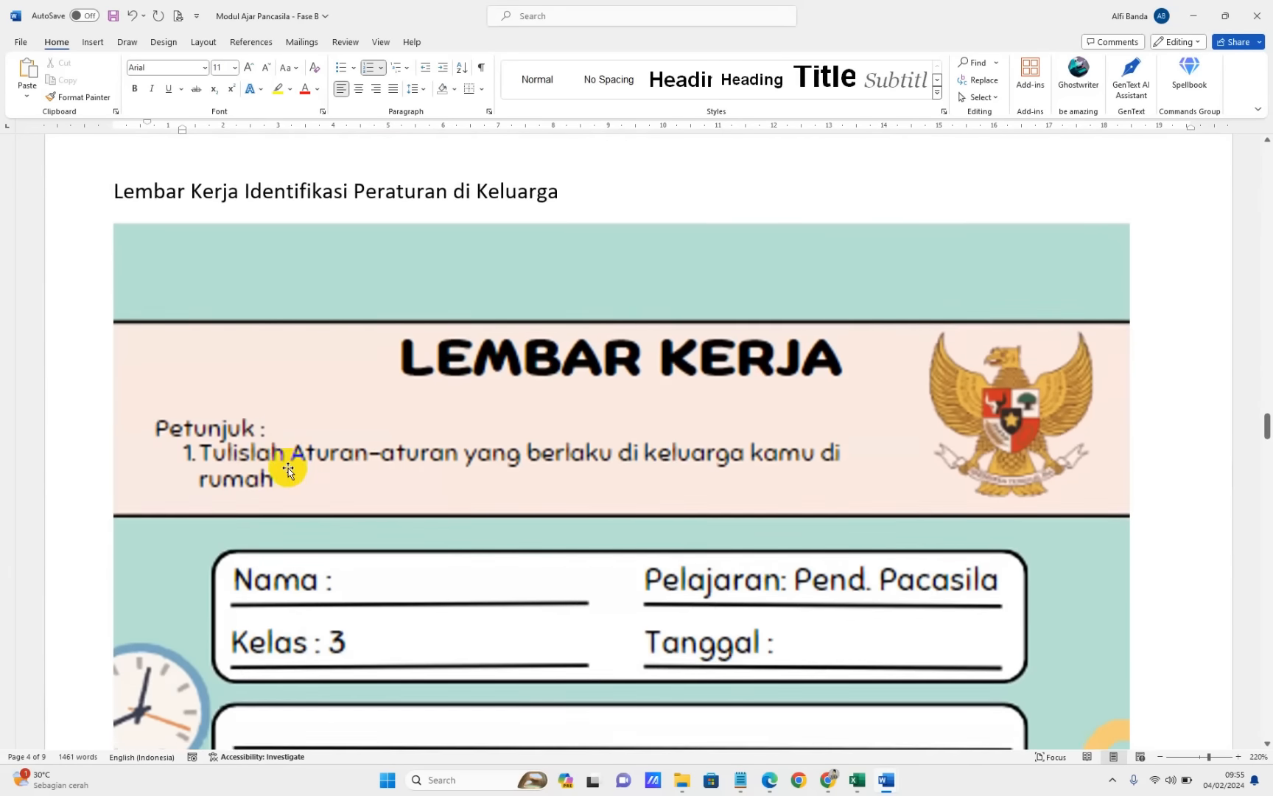
Look through the rest of the teaching module: Pengayaan dan remedial, Bahan bacaan, Glosarium and Daftar Pustaka
scroll(288, 470, down, 10)
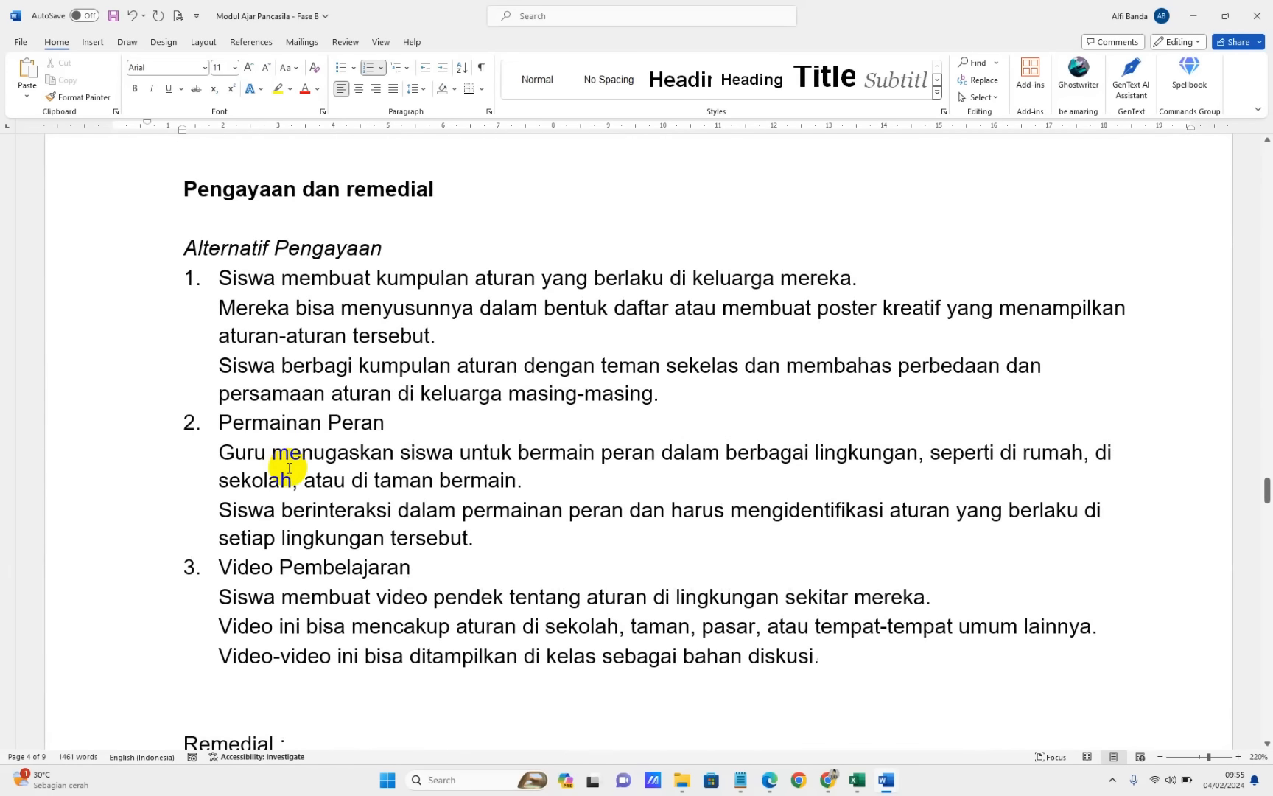
scroll(289, 469, down, 12)
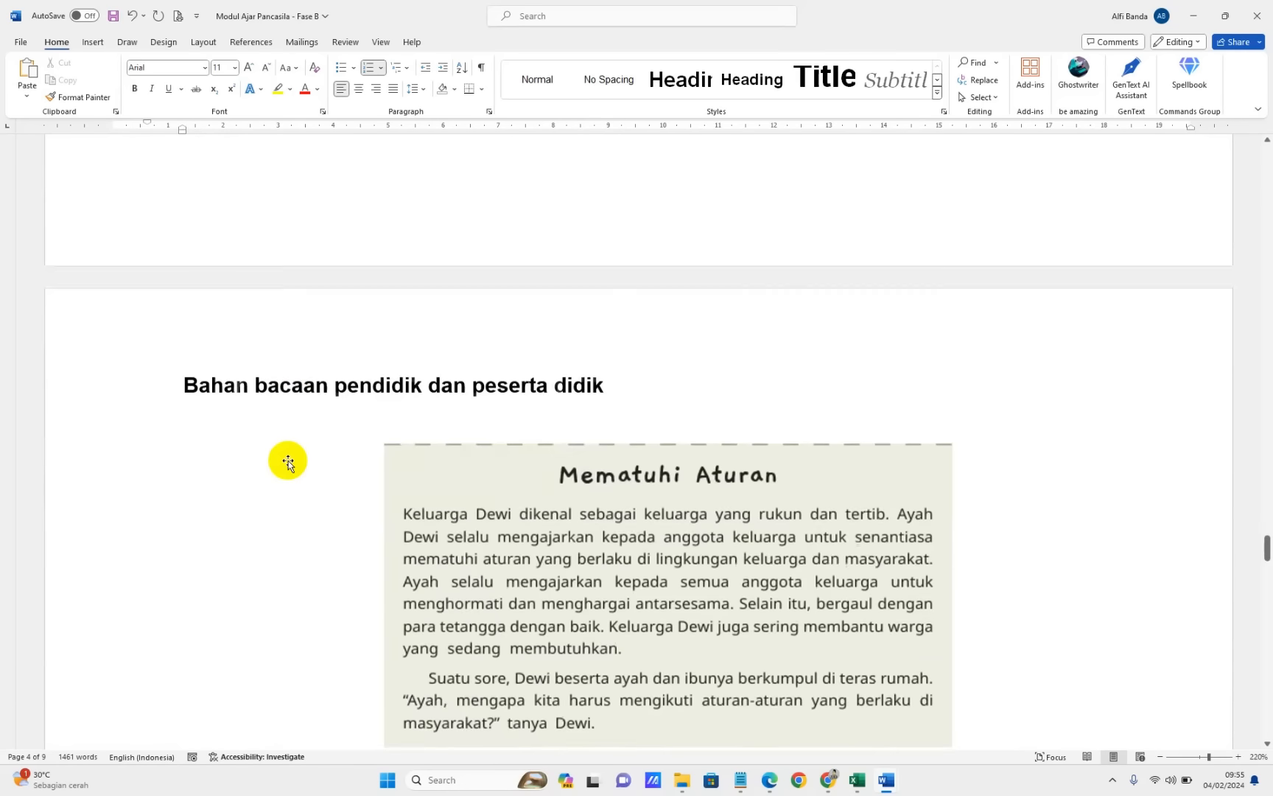
scroll(288, 461, down, 12)
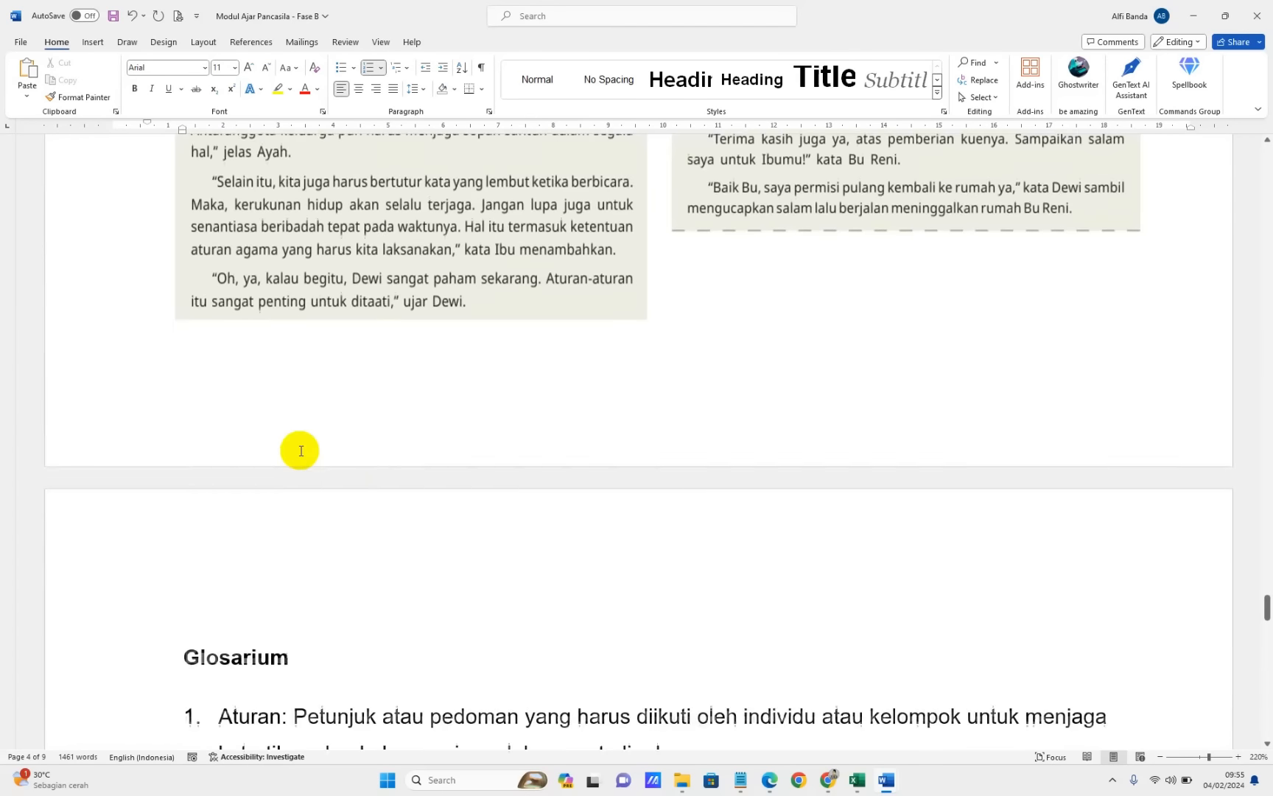
scroll(300, 451, down, 5)
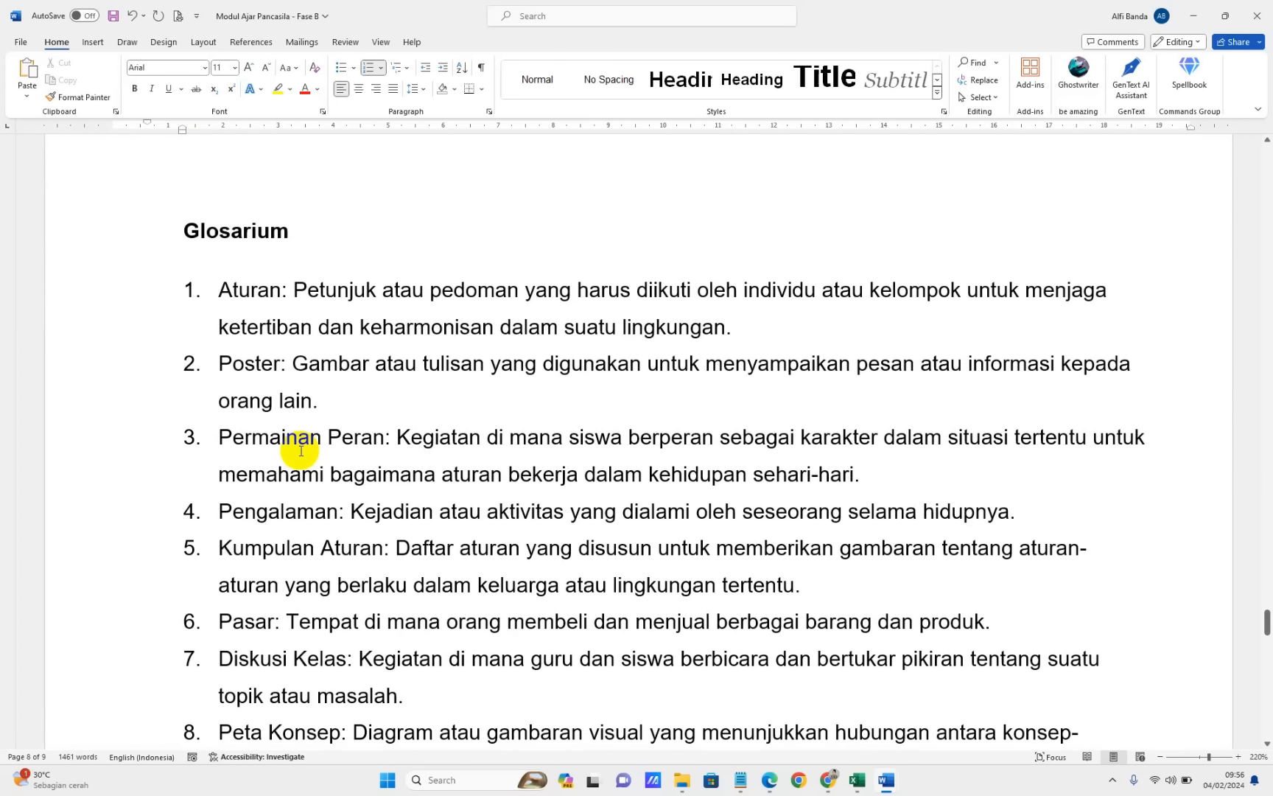
scroll(301, 451, down, 12)
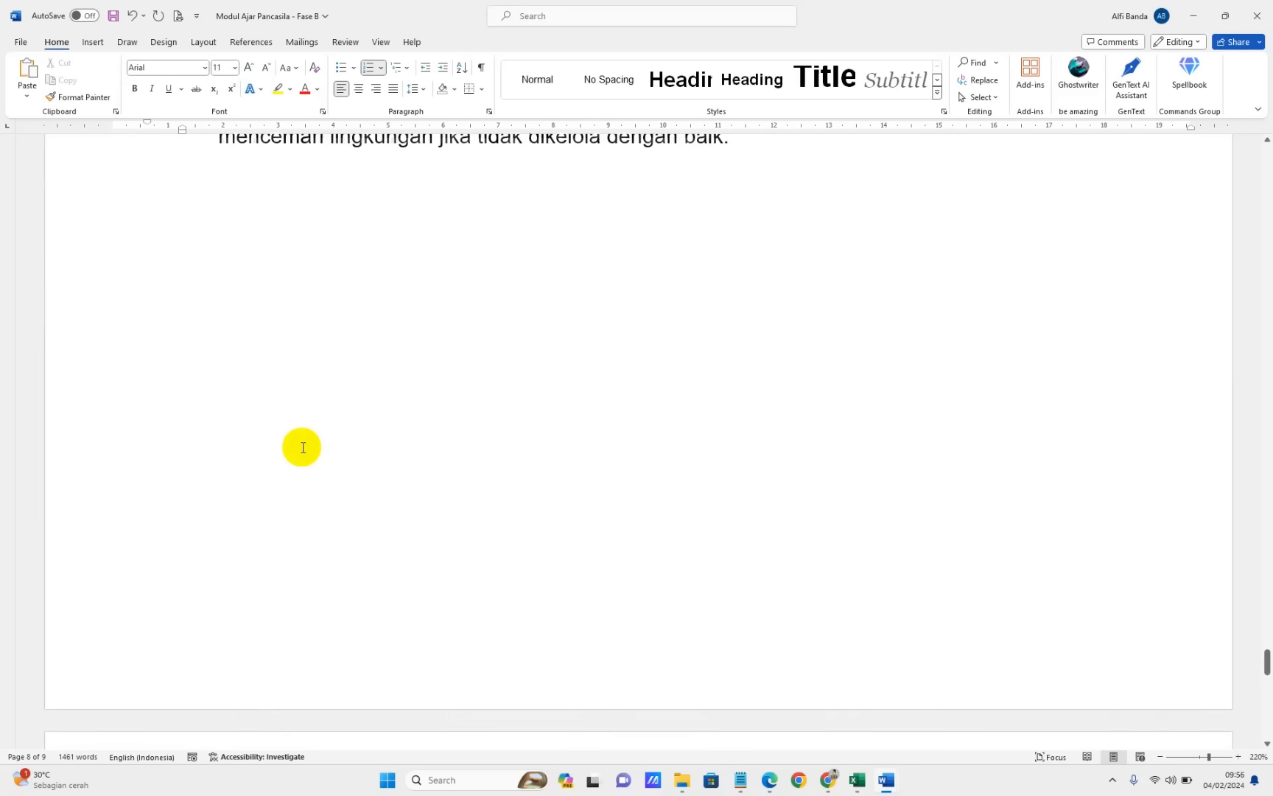
scroll(302, 446, down, 15)
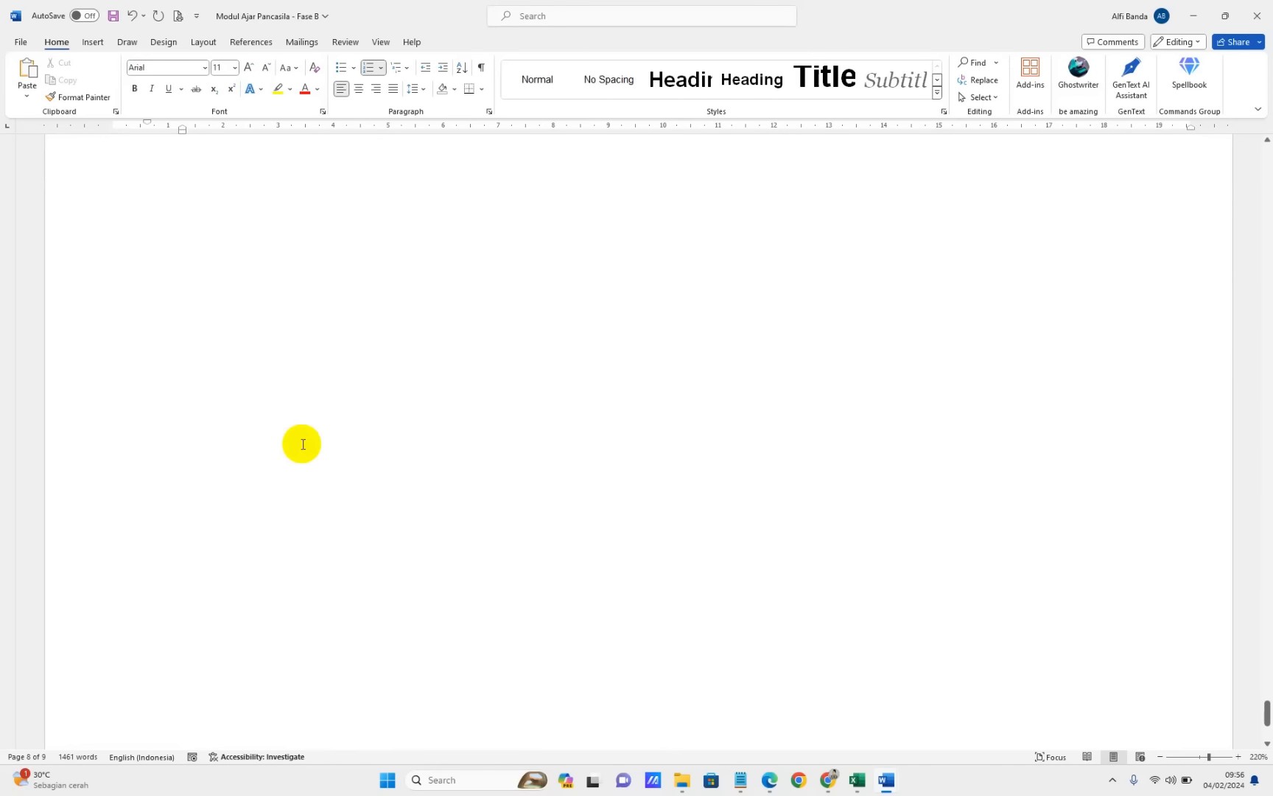
scroll(300, 443, down, 6)
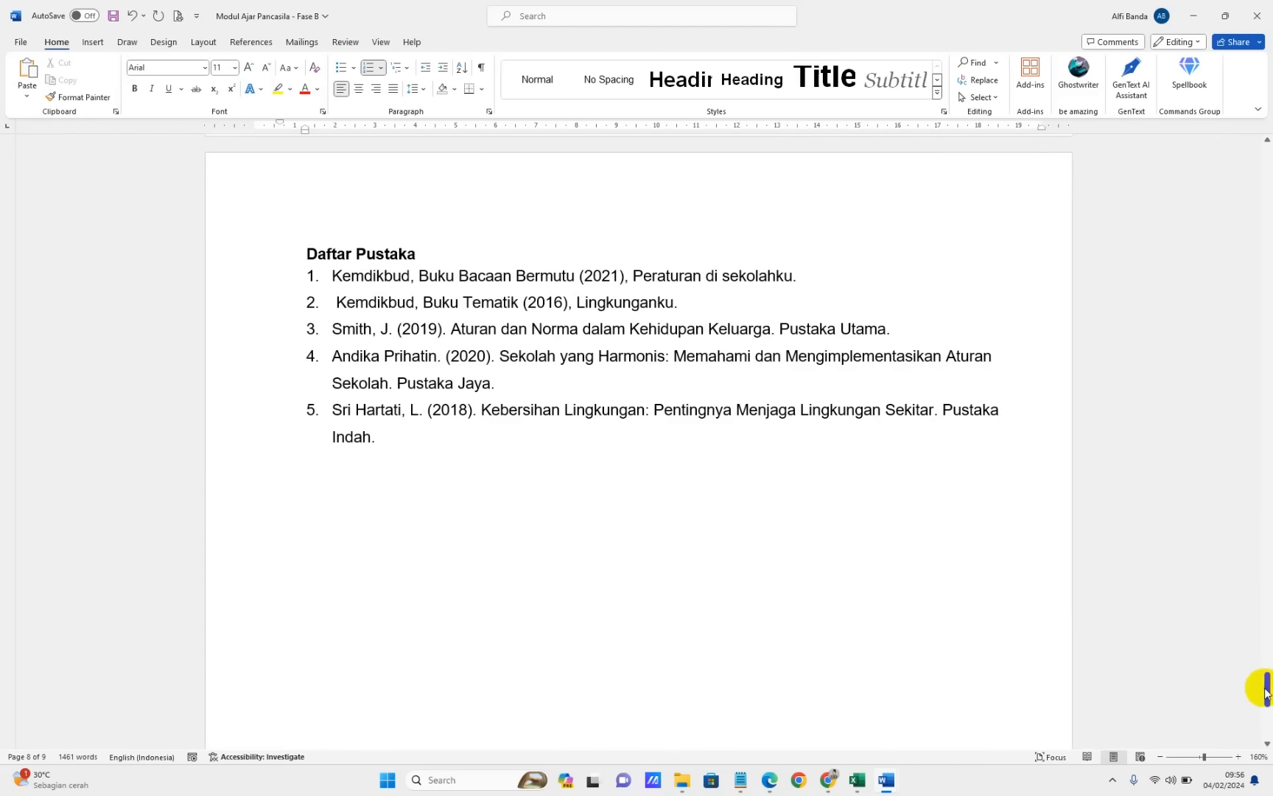
drag(1266, 693, 1242, 156)
click(630, 341)
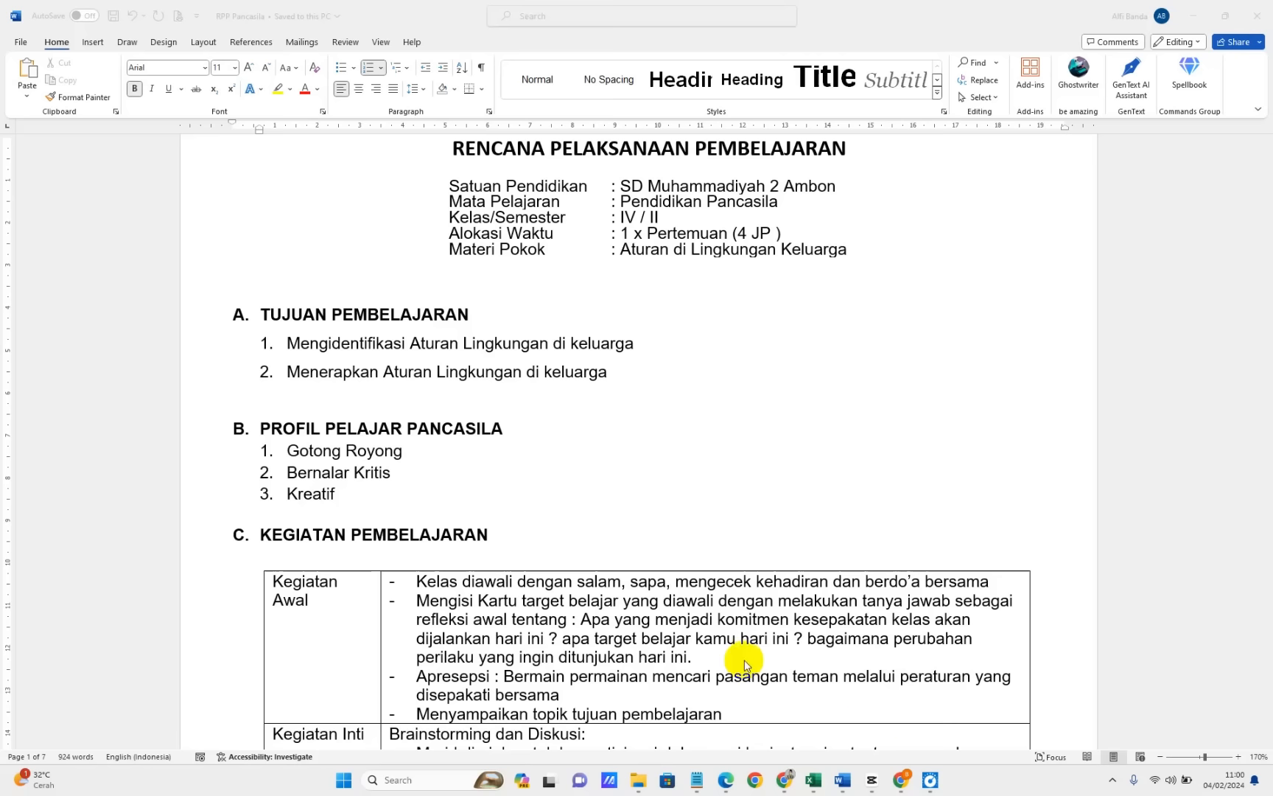
Review the RPP Pancasila document from the learning activities through the reflection questions to the Bahan bacaan pages
scroll(743, 659, down, 12)
scroll(740, 661, down, 10)
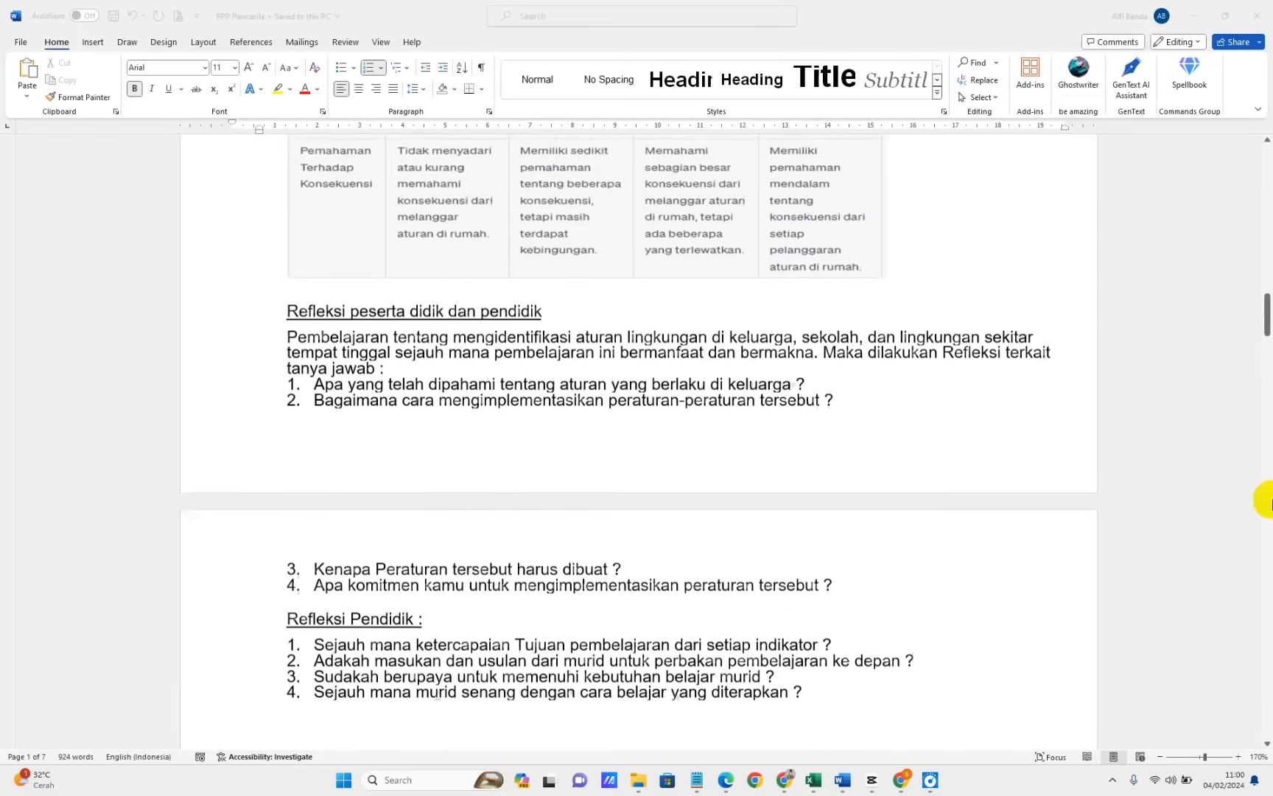
drag(1265, 319, 1258, 715)
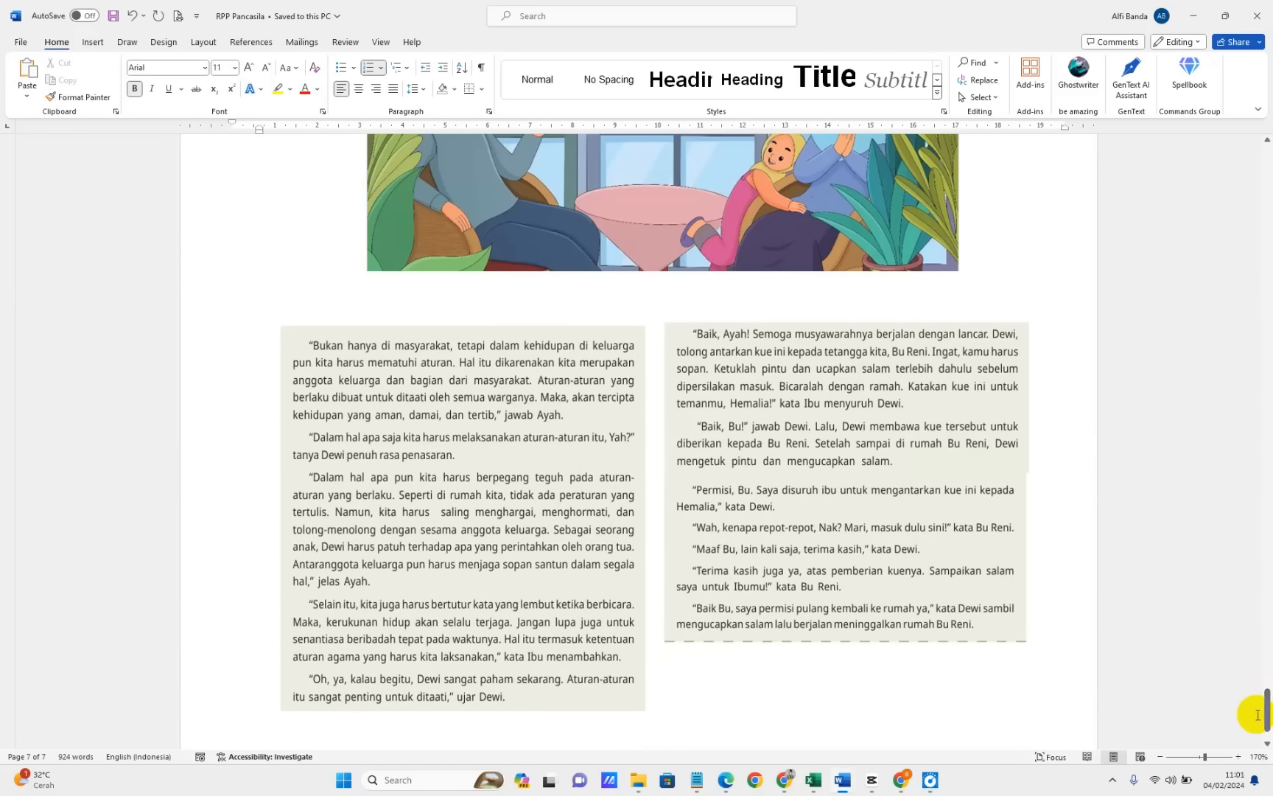
scroll(1122, 666, up, 4)
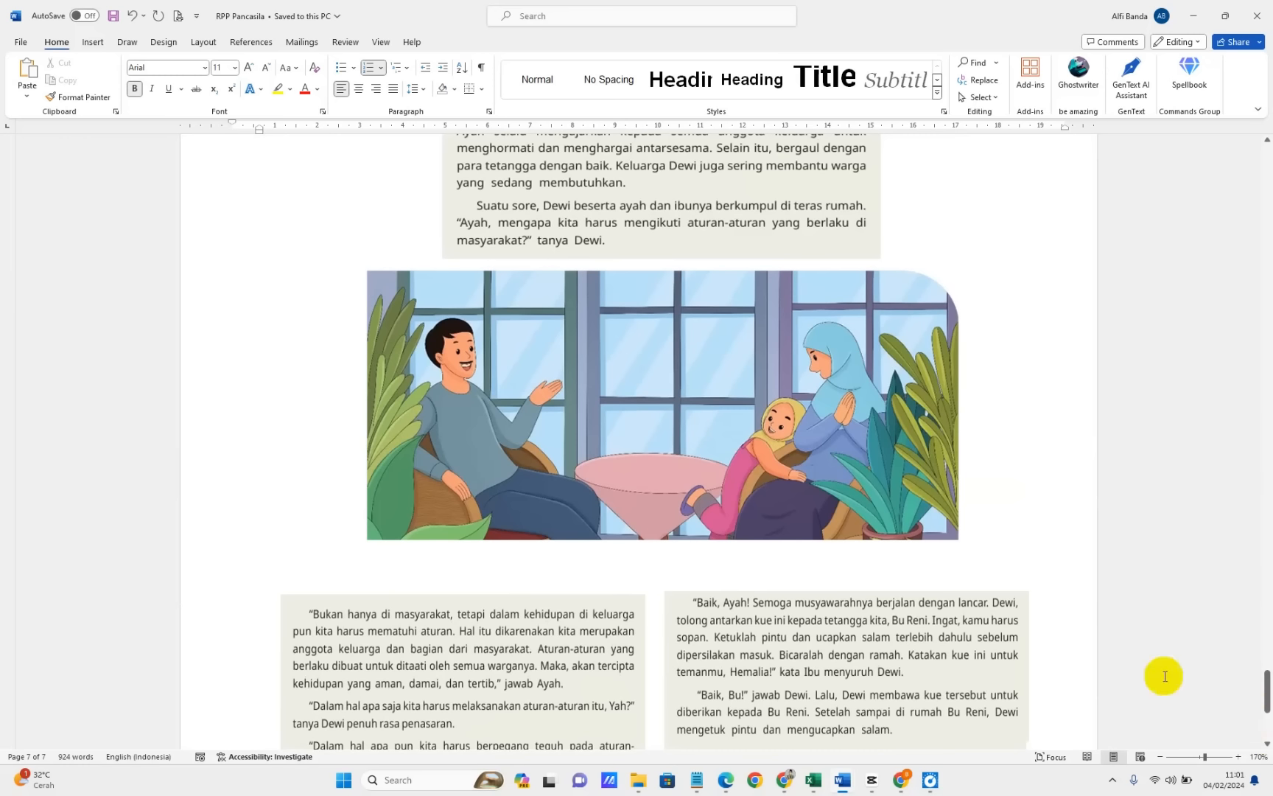
scroll(659, 531, up, 2)
scroll(678, 540, up, 4)
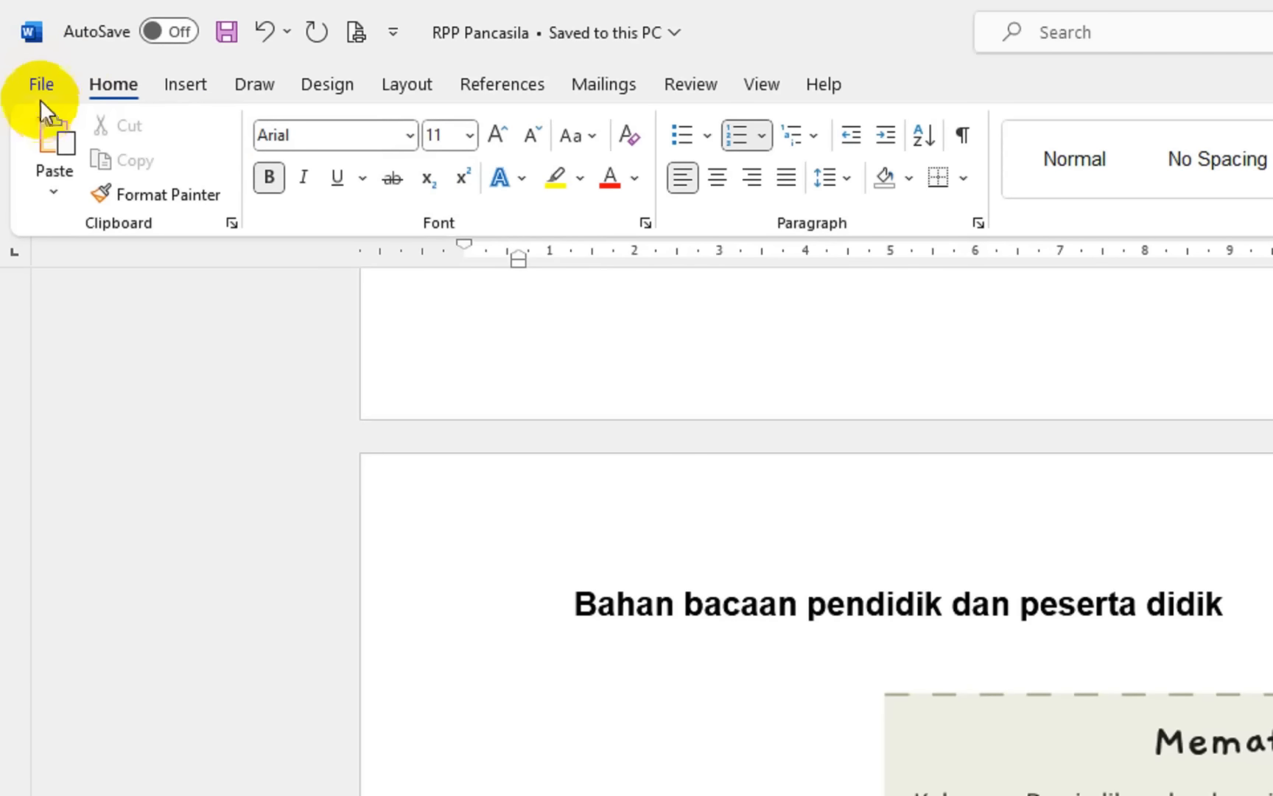
Save the lesson plan as a PDF named RPP Untuk Observasi and view the published file in Foxit PDF Reader
click(41, 84)
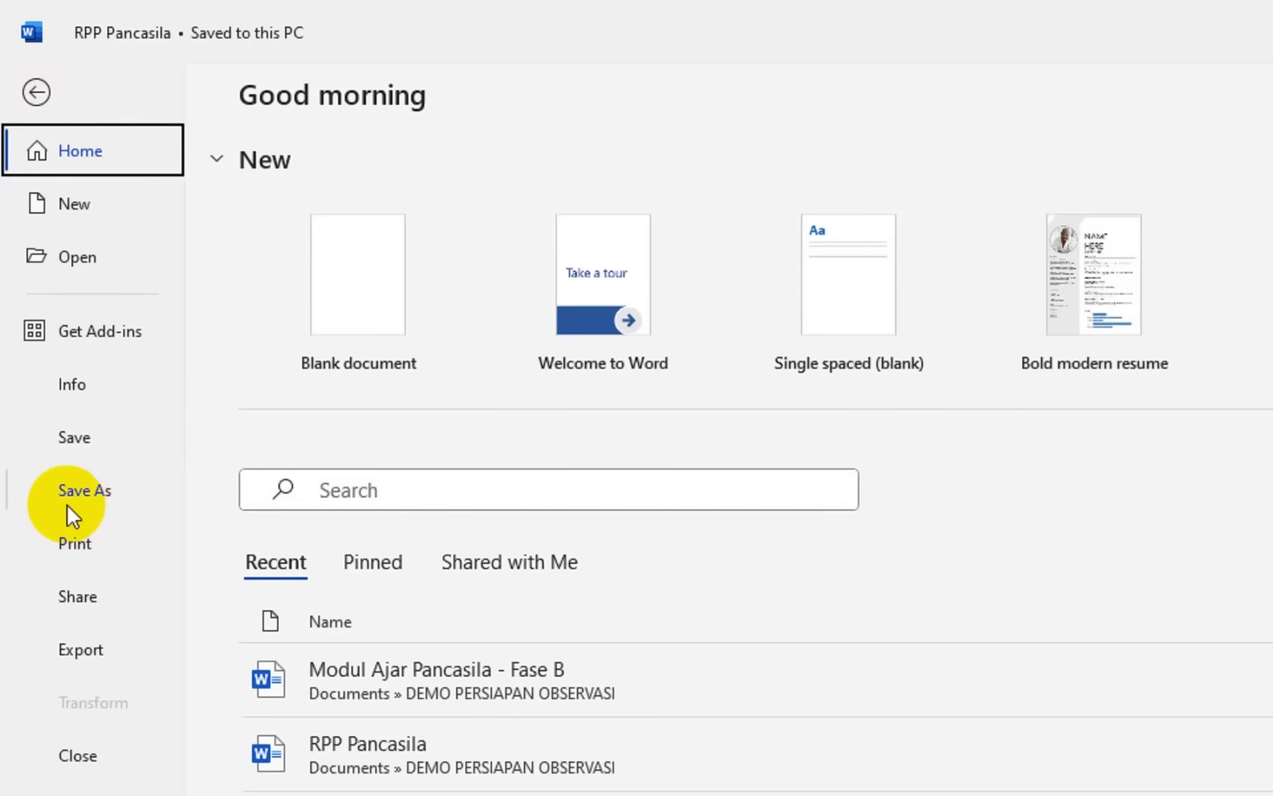
click(92, 490)
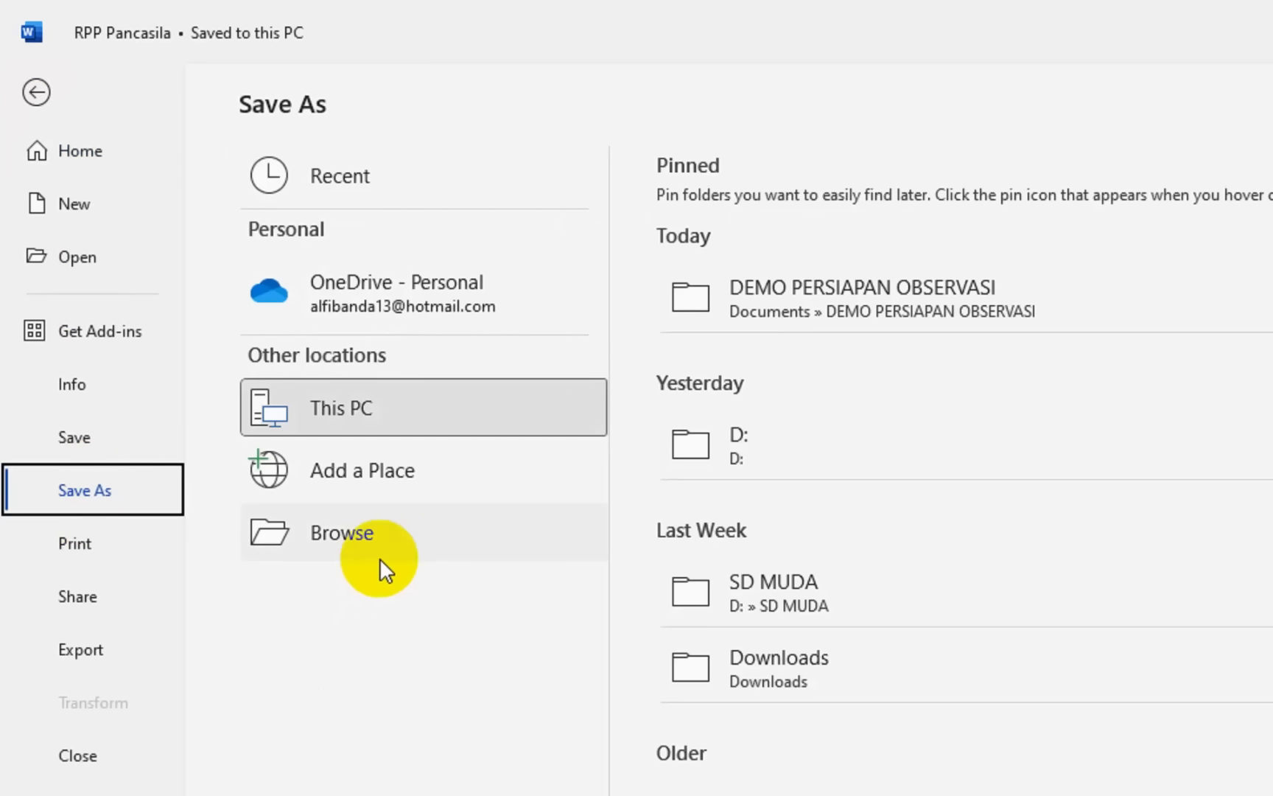
click(335, 537)
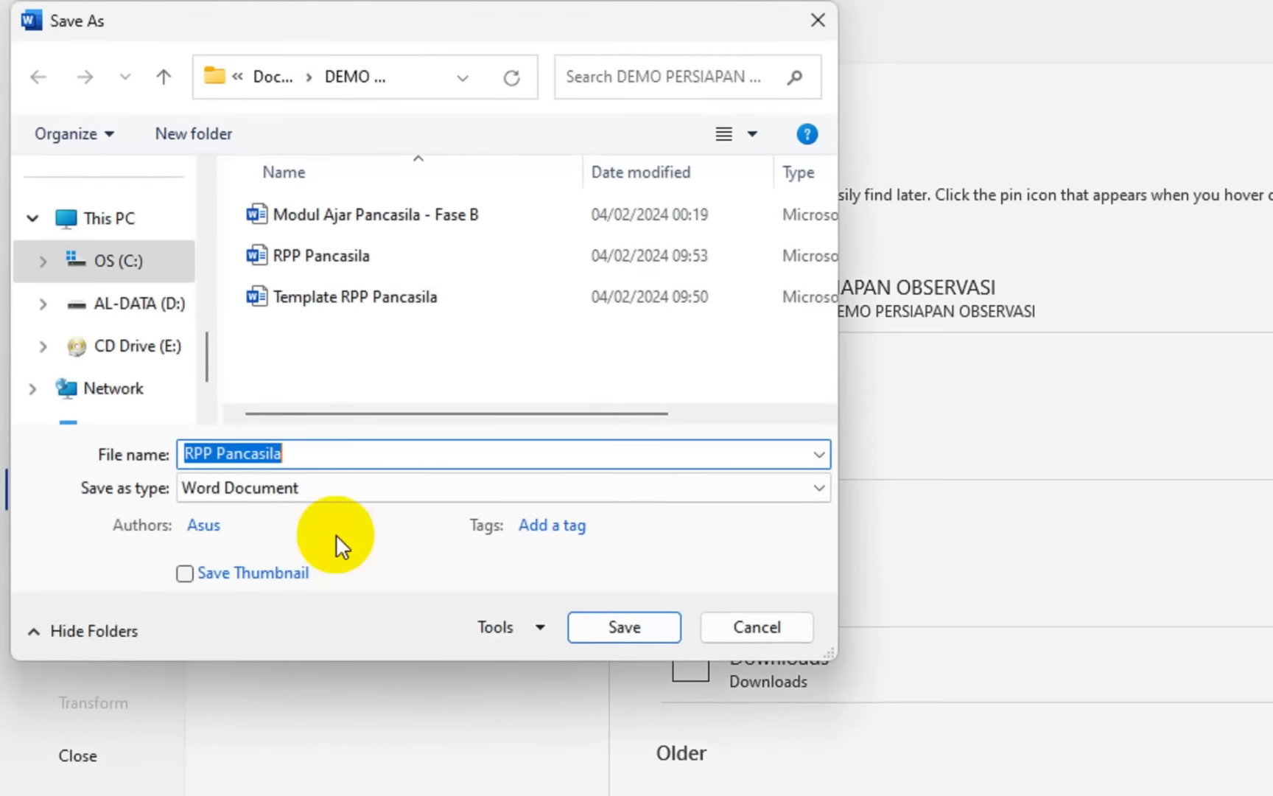
click(258, 481)
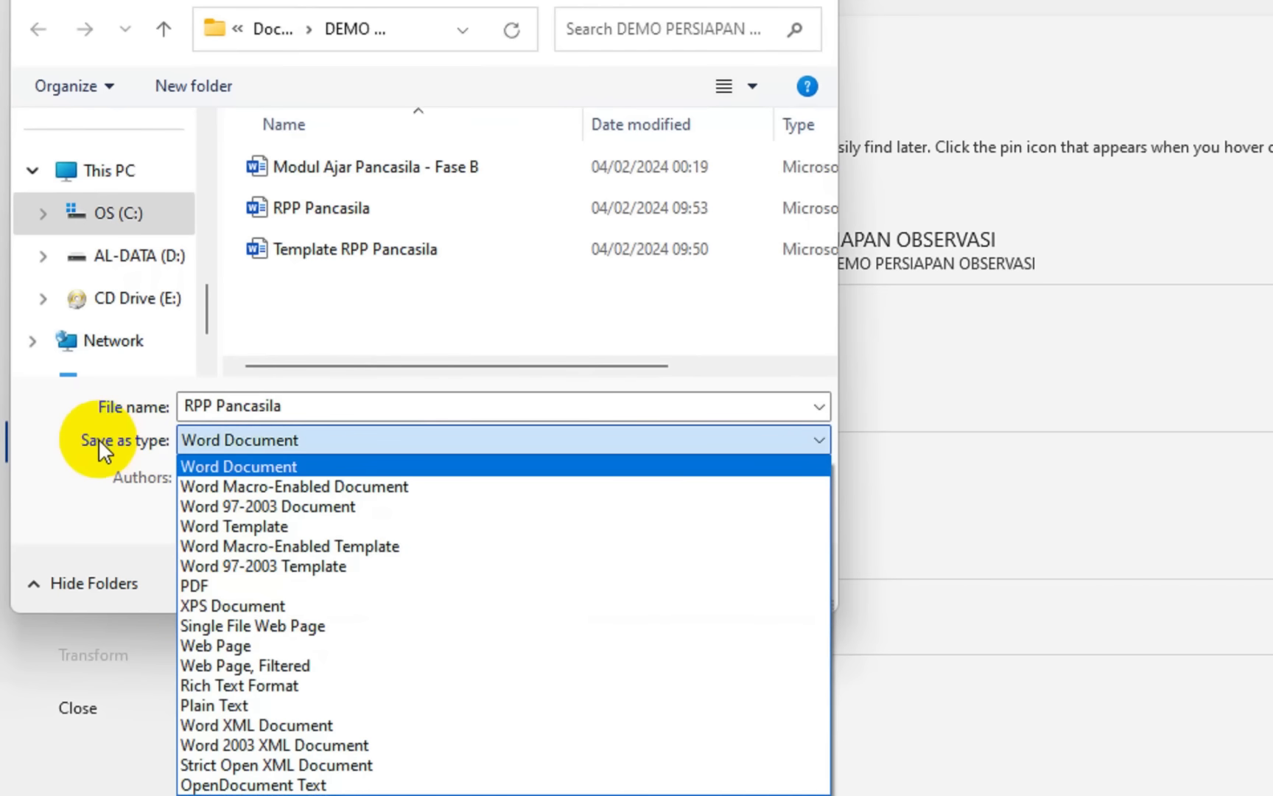
click(207, 586)
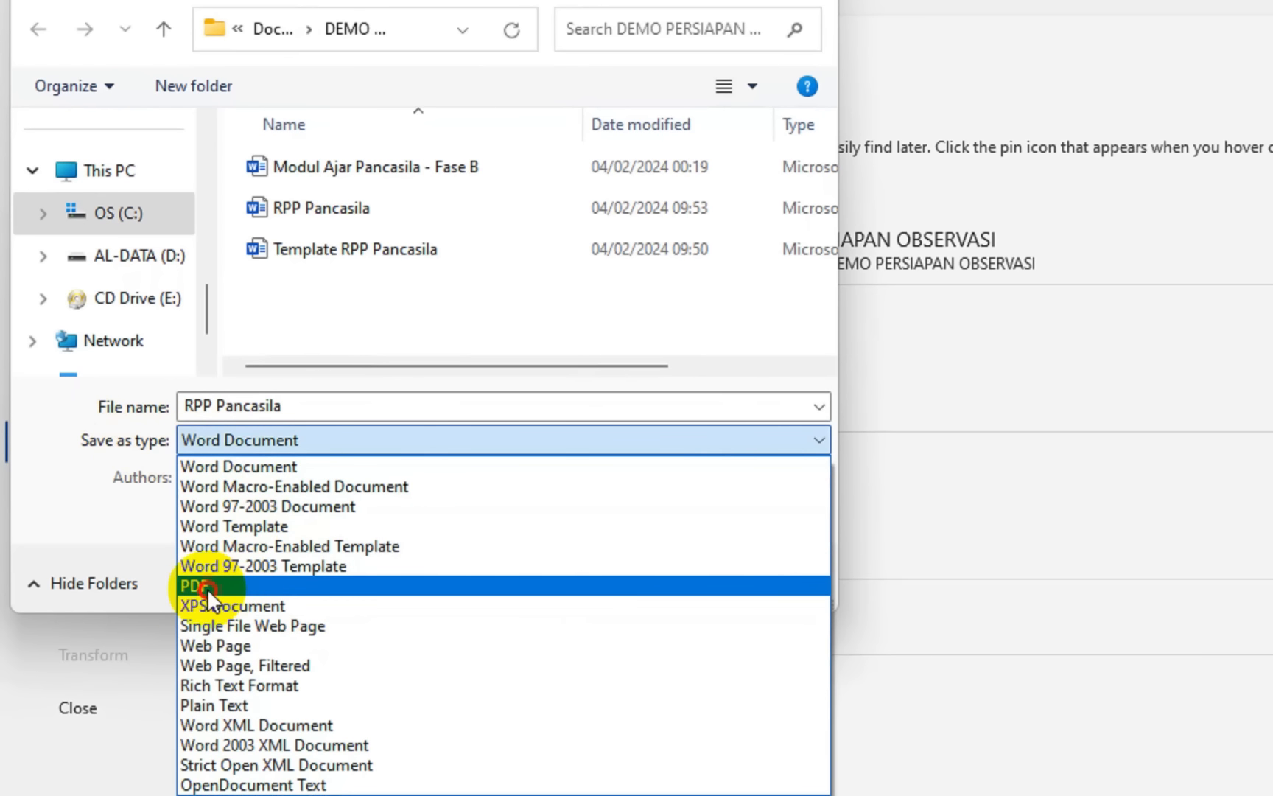
click(304, 403)
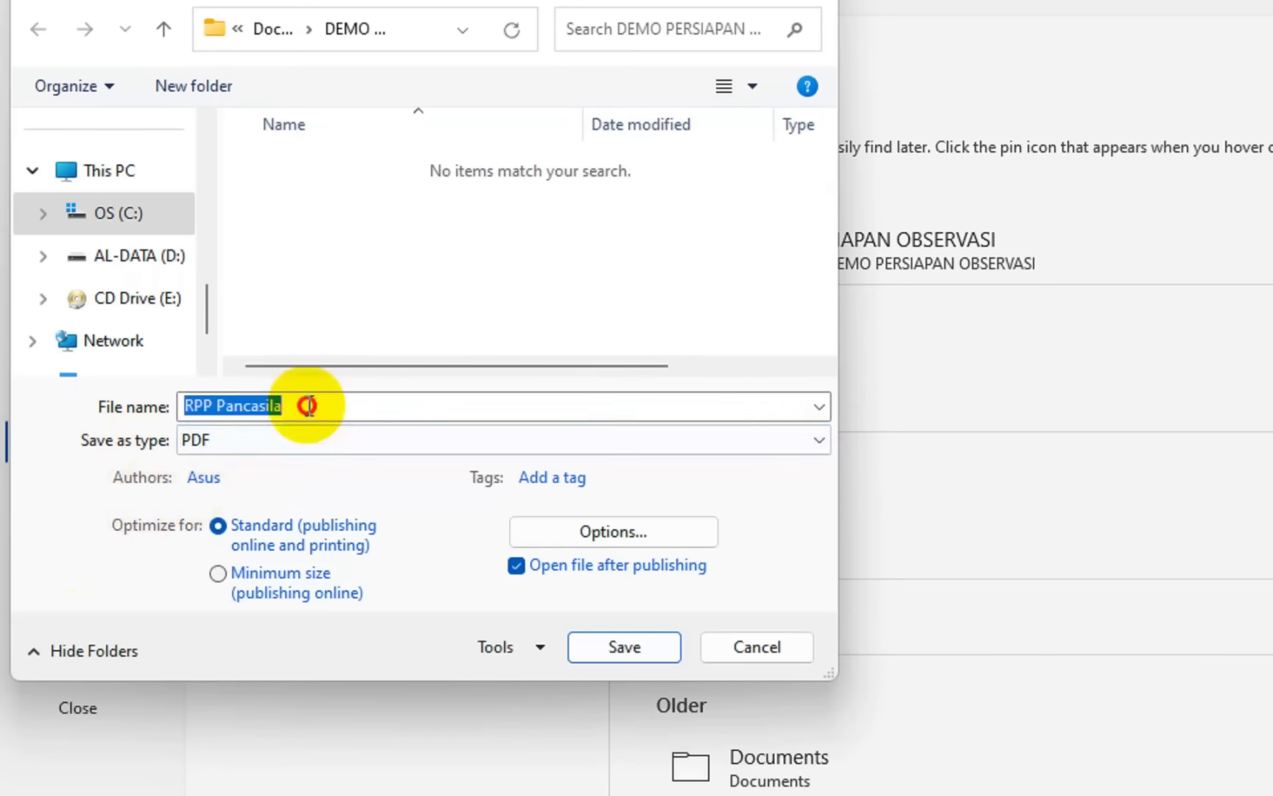
text(RPP Untuk Observasi)
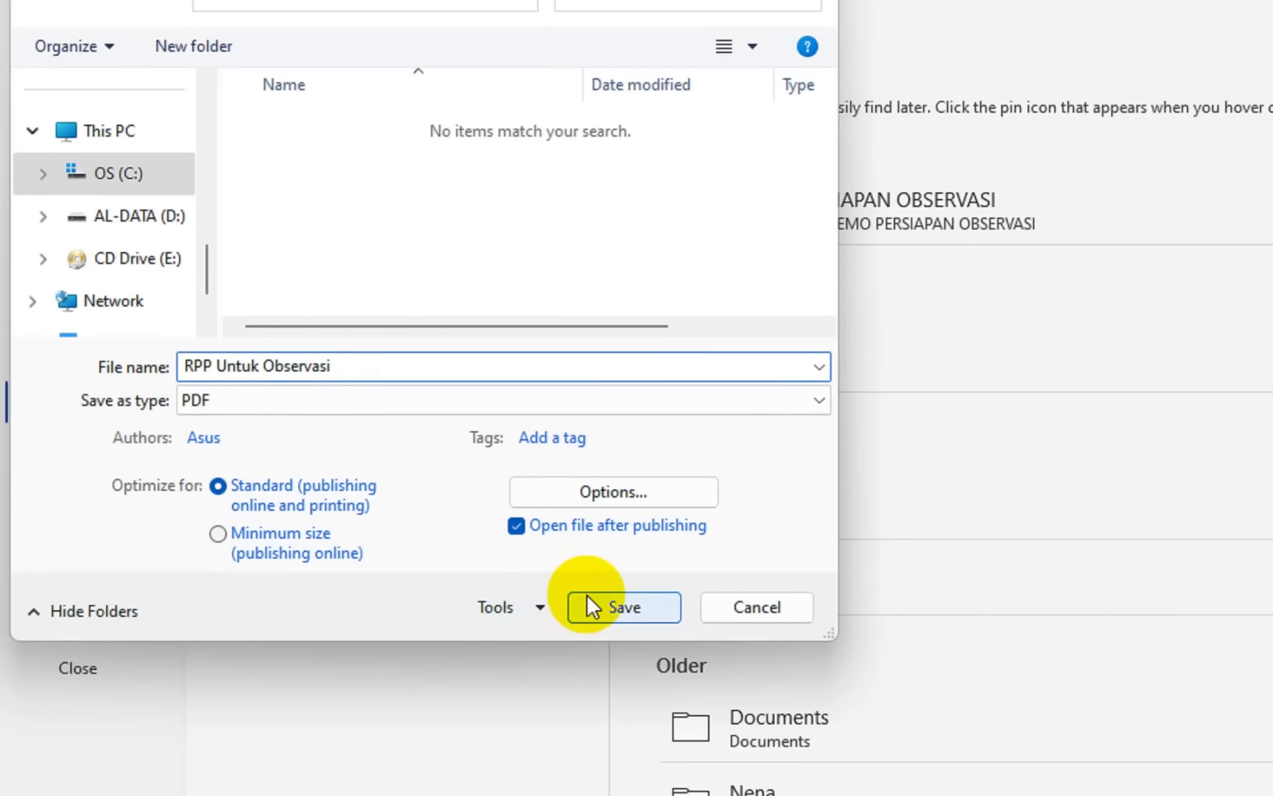
click(604, 641)
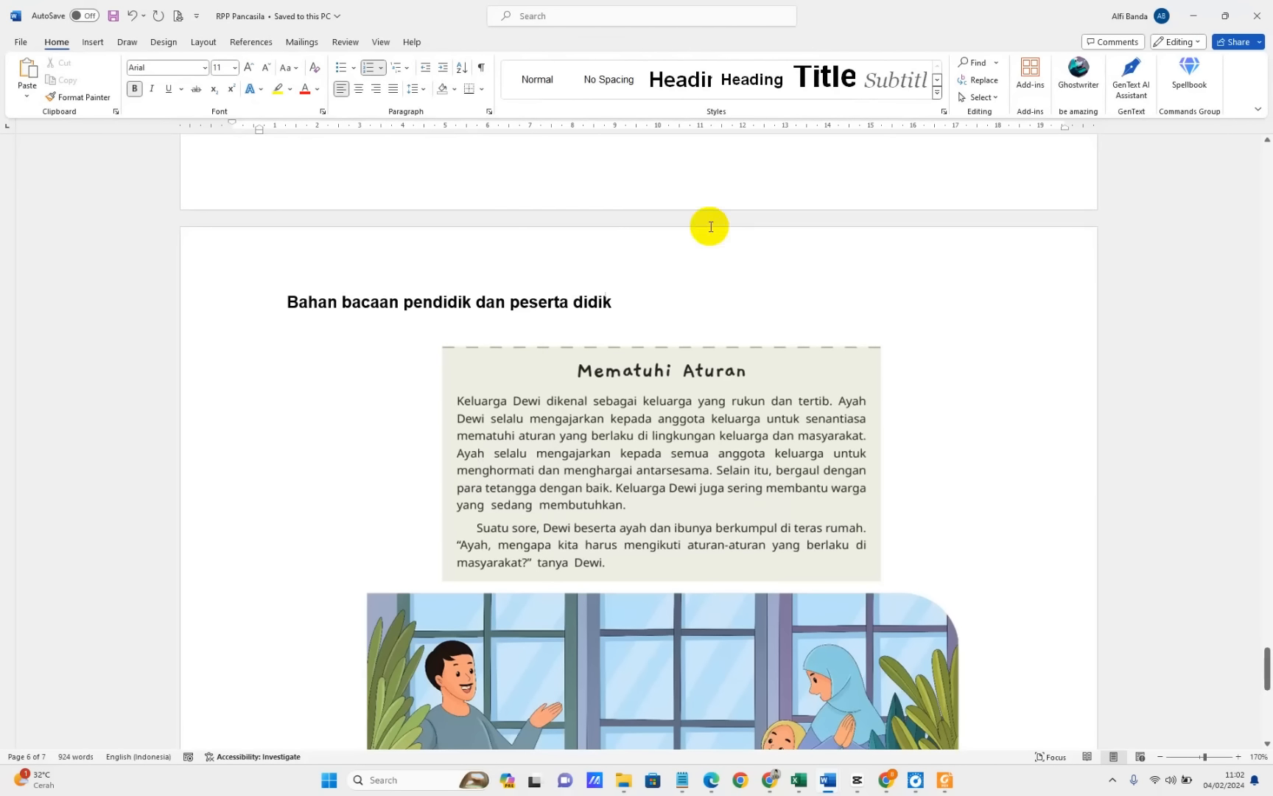
mouse_move(951, 790)
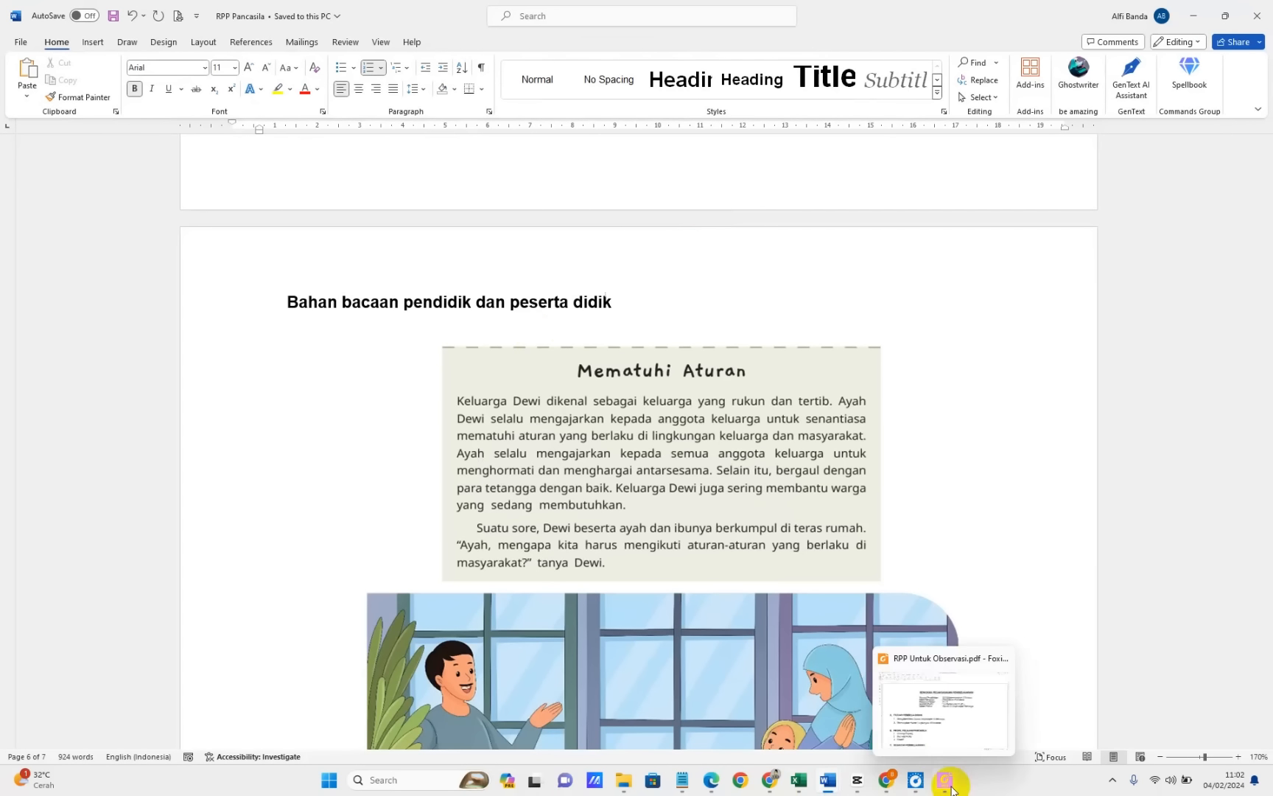
click(950, 756)
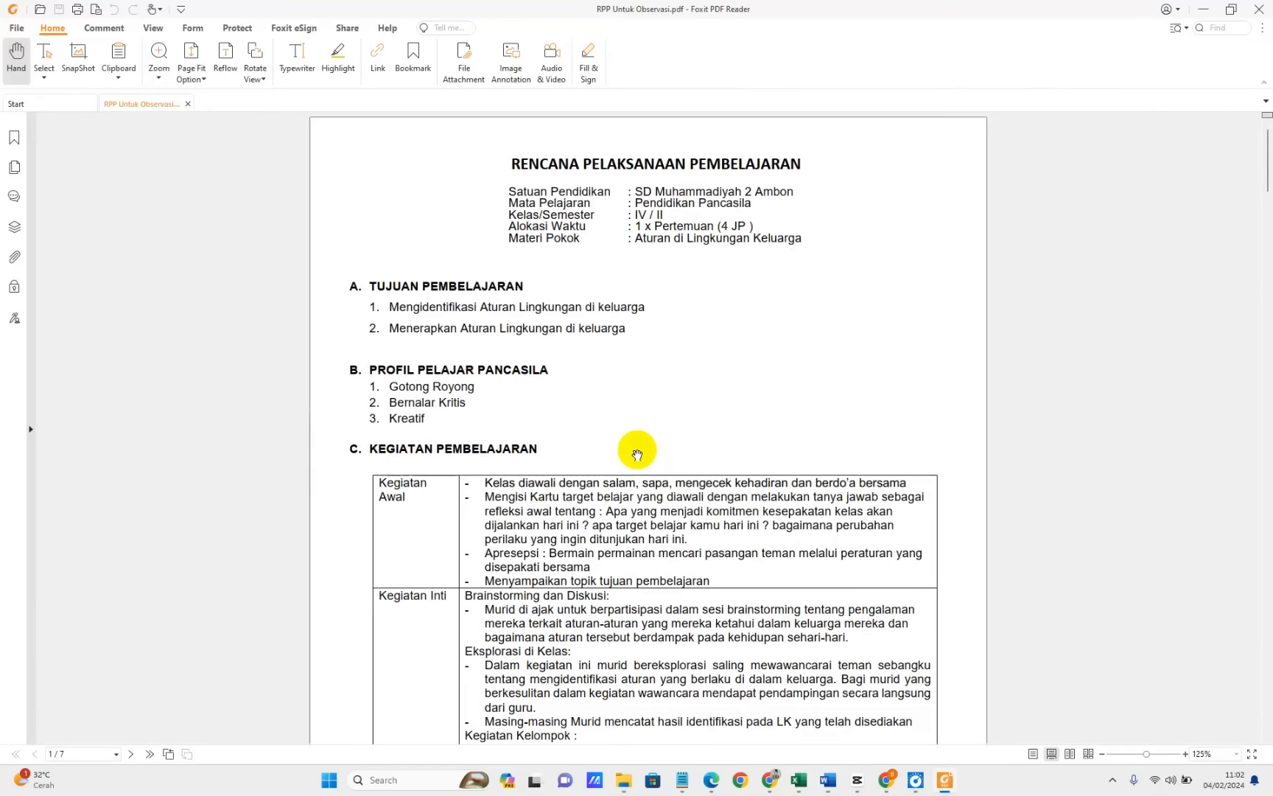
Switch to Microsoft Edge and open the Dokumen Persiapan form from the observation steps in Merdeka Mengajar's Pengelolaan Kinerja
mouse_move(781, 777)
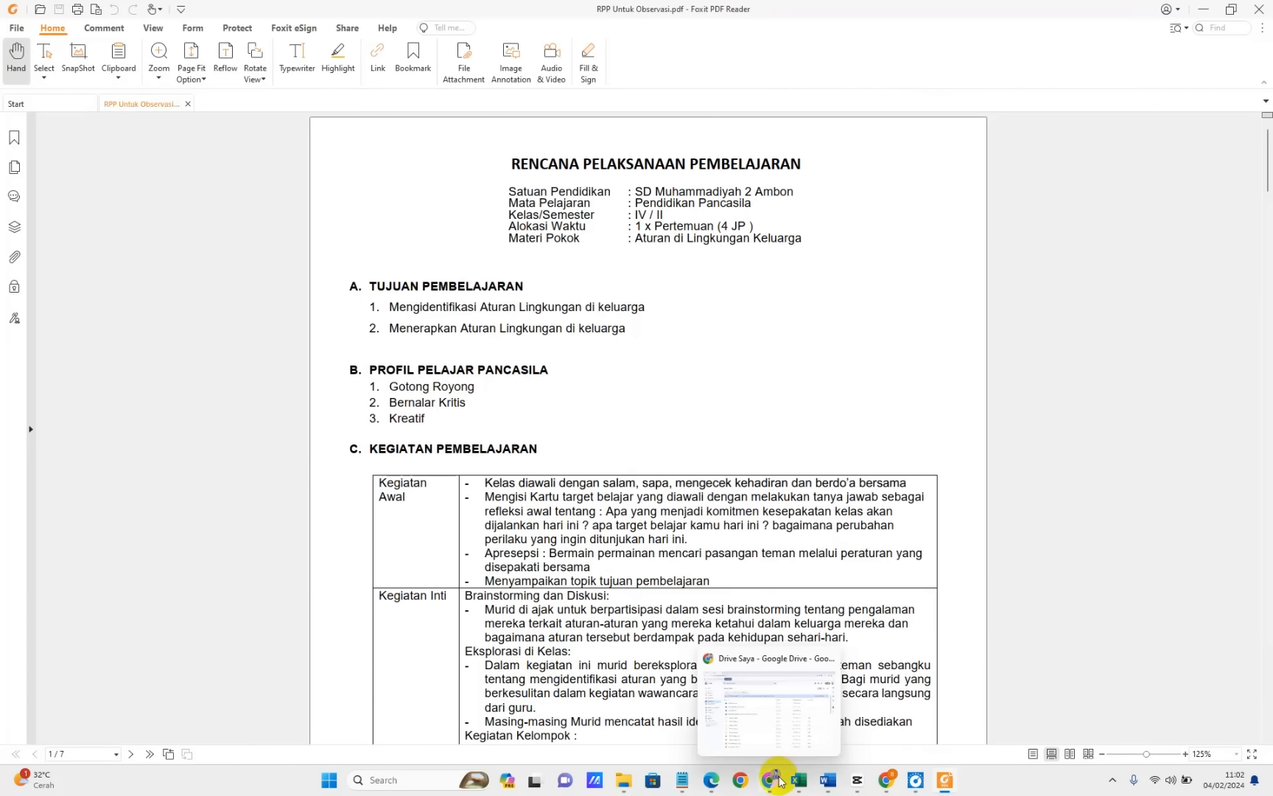
click(720, 783)
scroll(421, 389, down, 6)
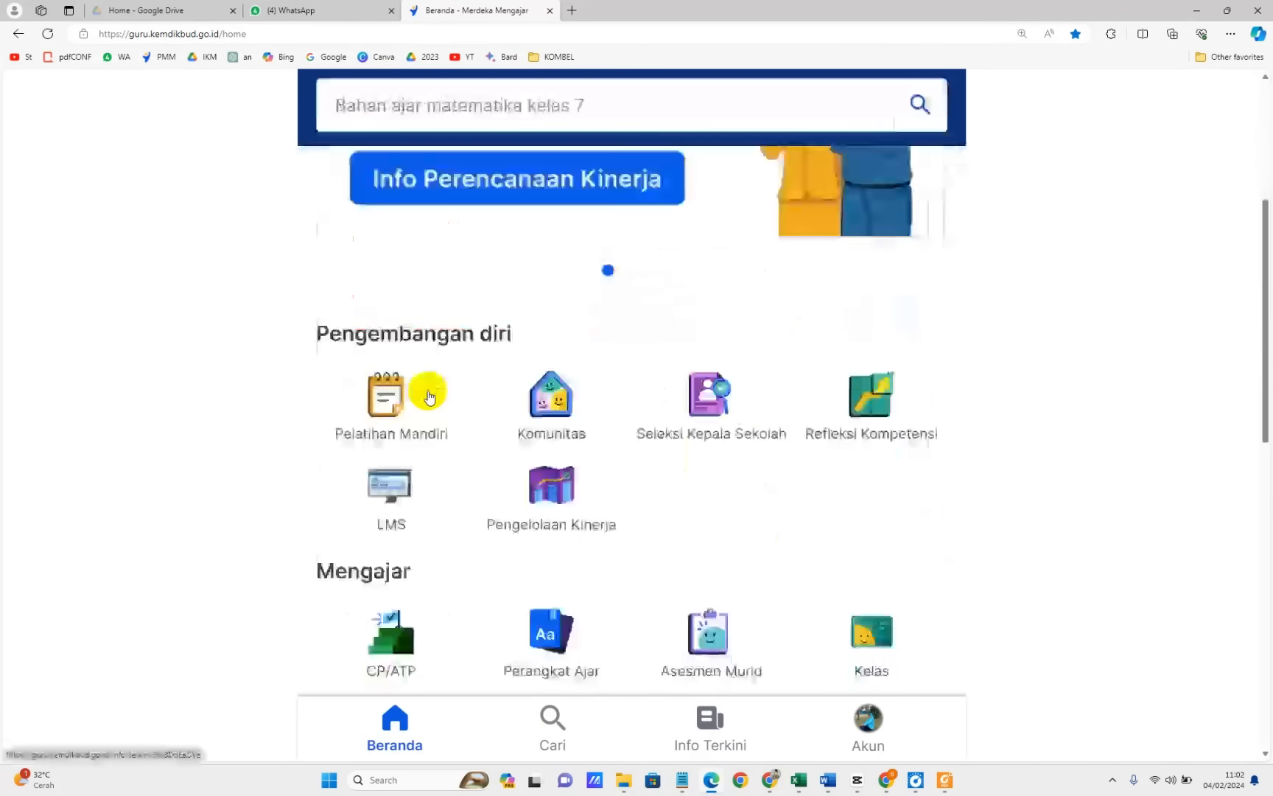
scroll(429, 396, down, 1)
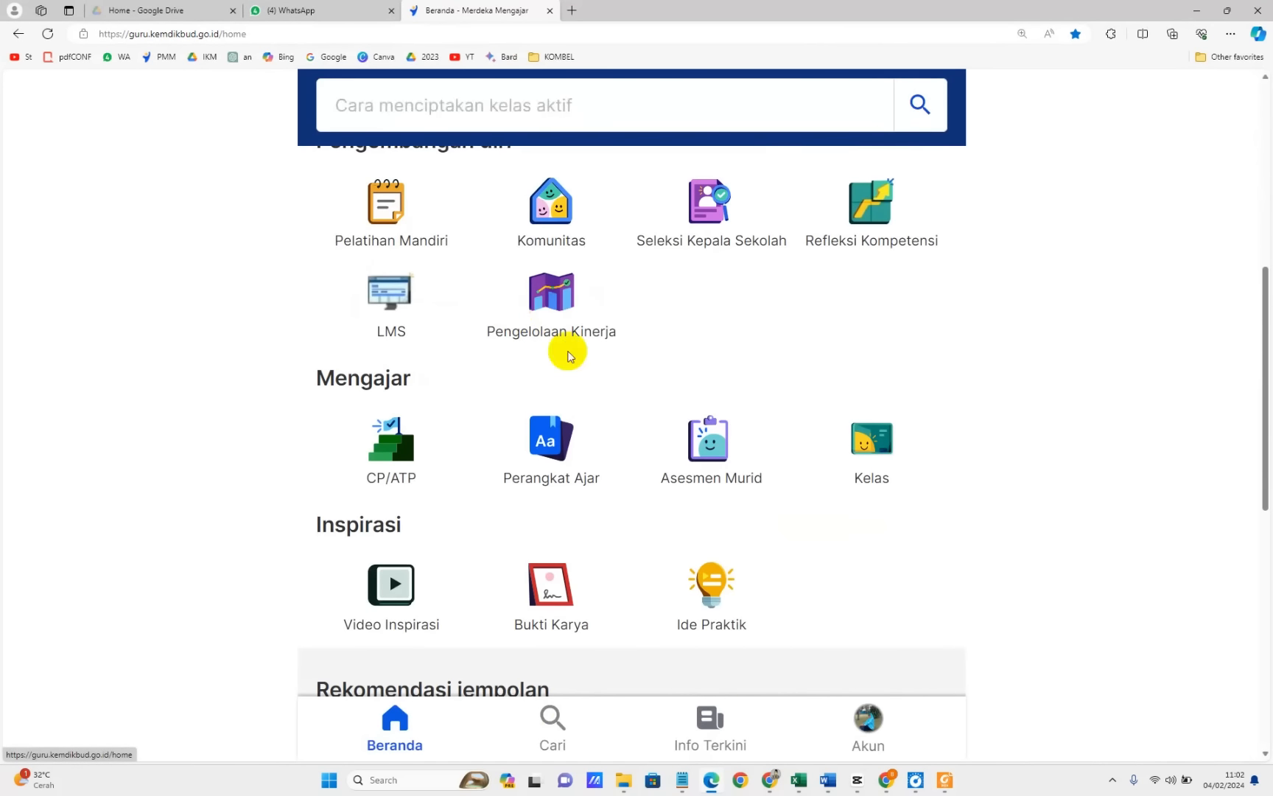
click(539, 302)
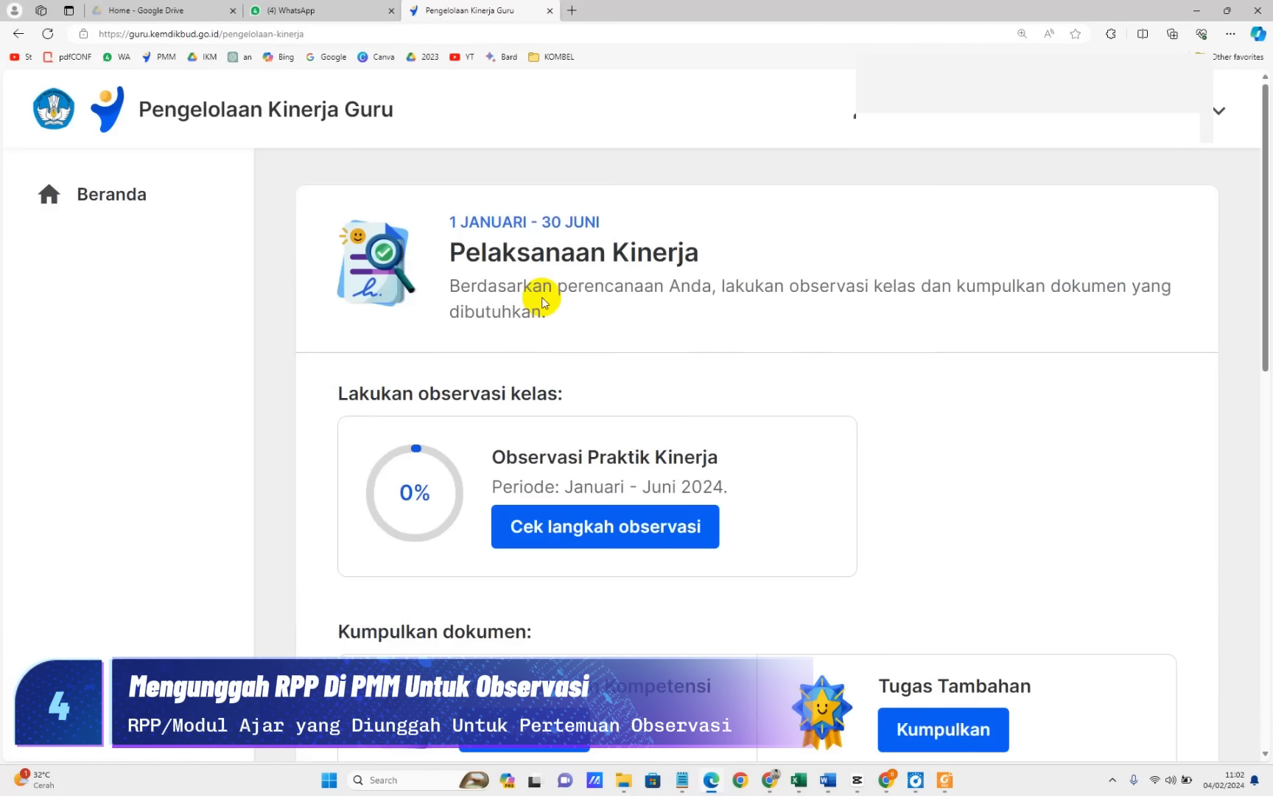
click(550, 531)
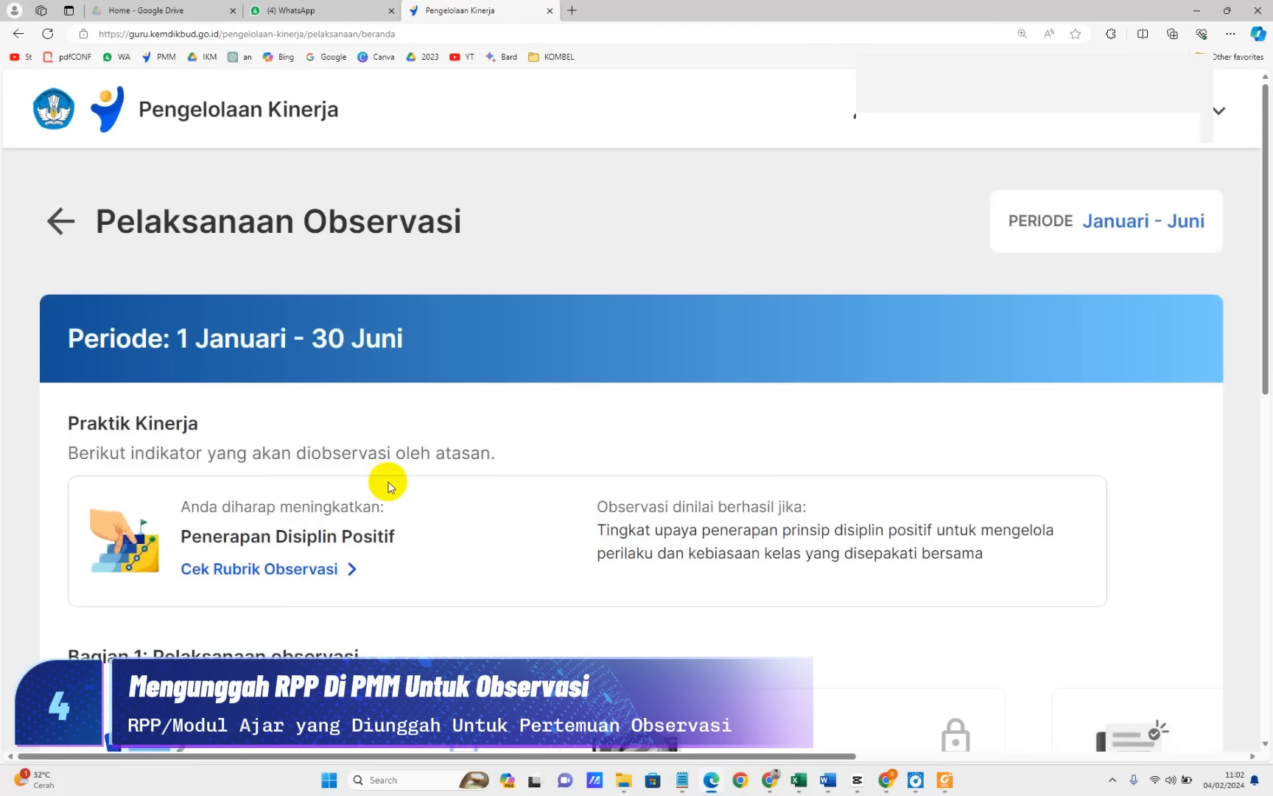
scroll(389, 486, down, 5)
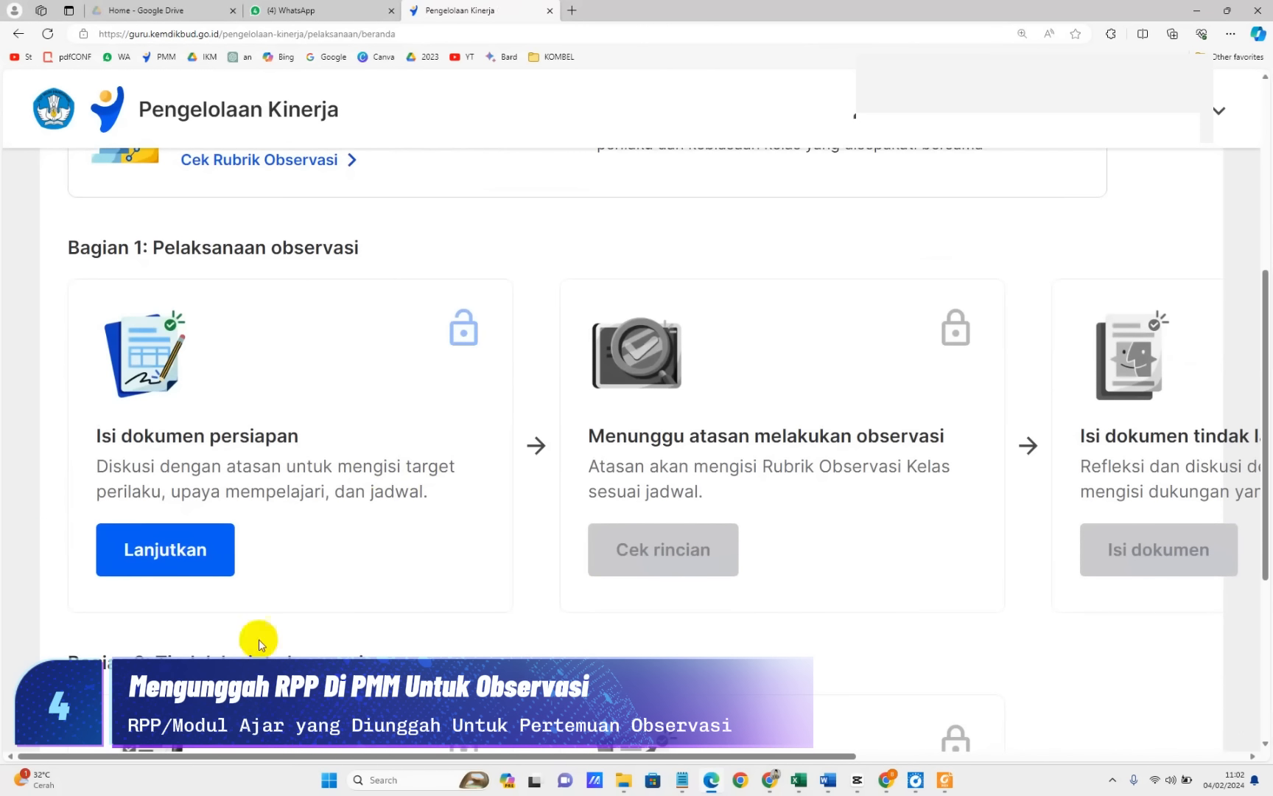
click(170, 560)
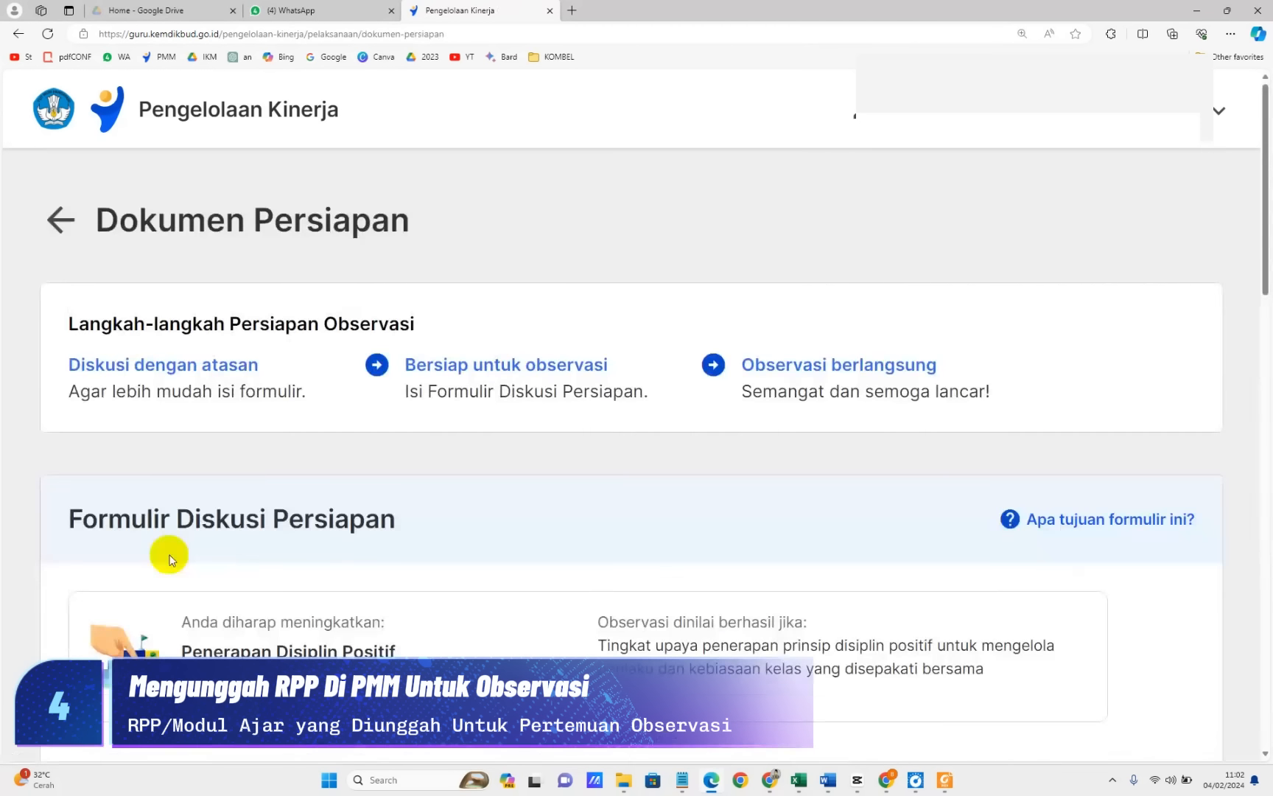
scroll(383, 507, down, 12)
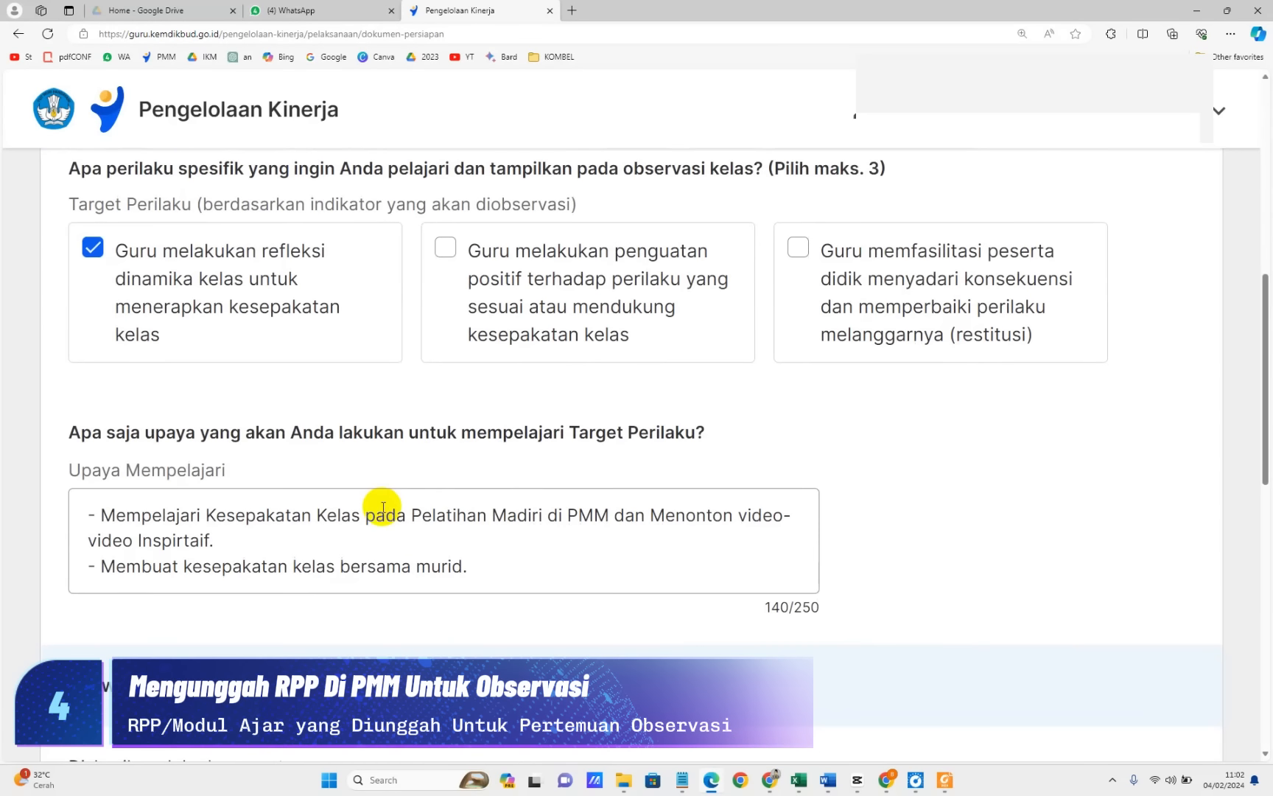
scroll(383, 507, down, 4)
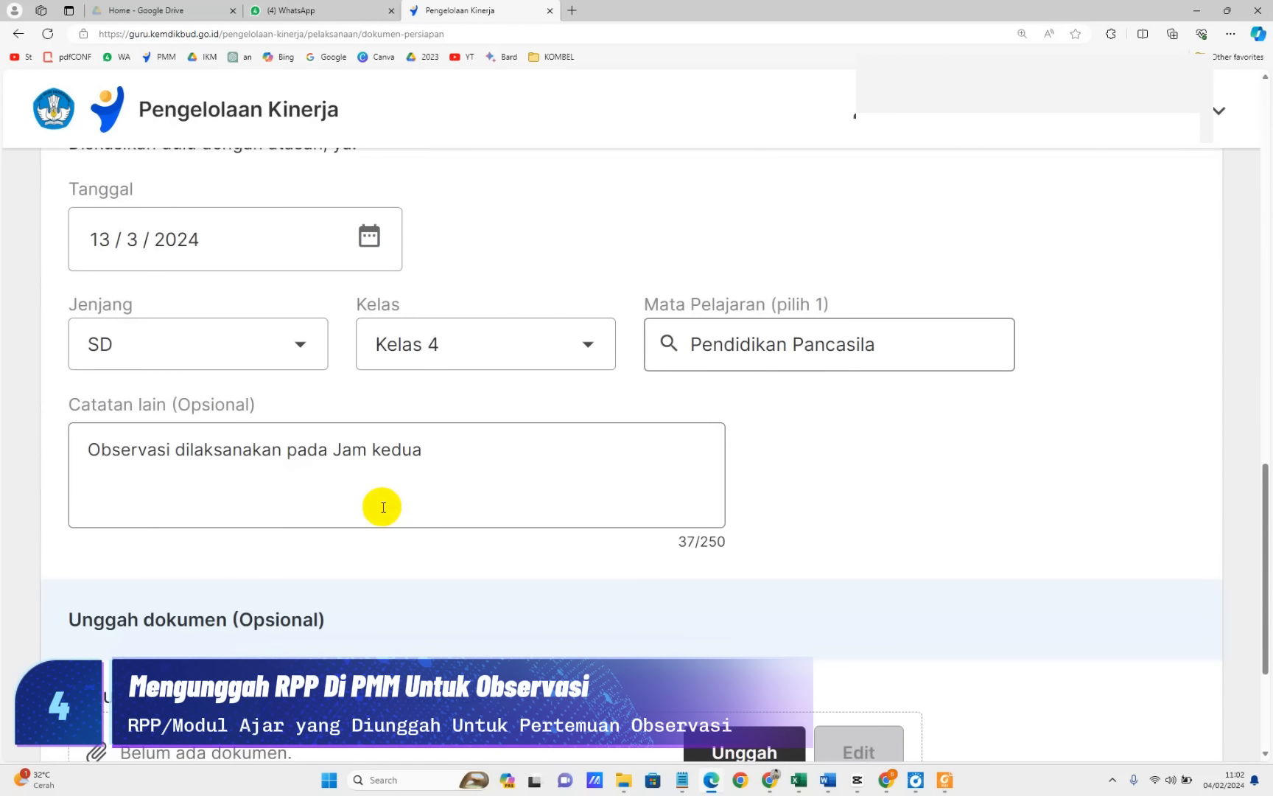
scroll(497, 563, down, 3)
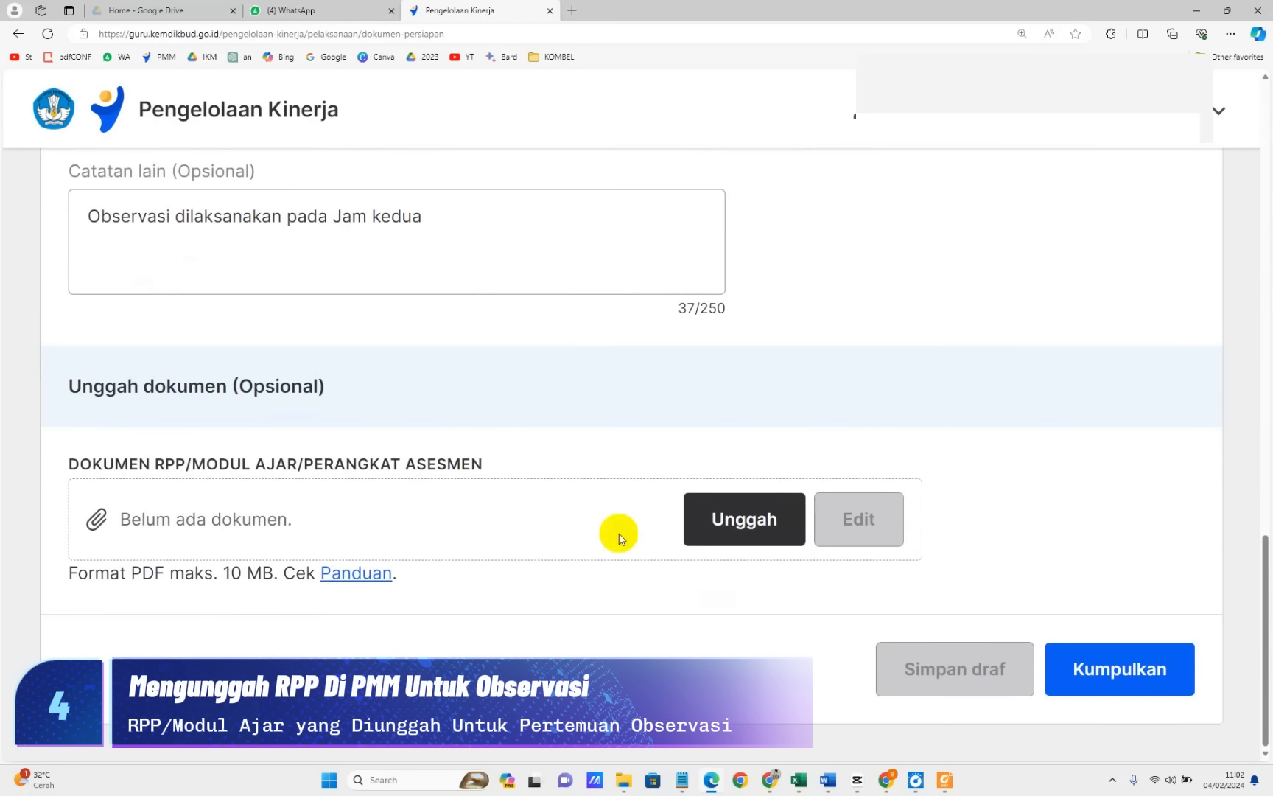
key(ctrl+minus)
click(726, 568)
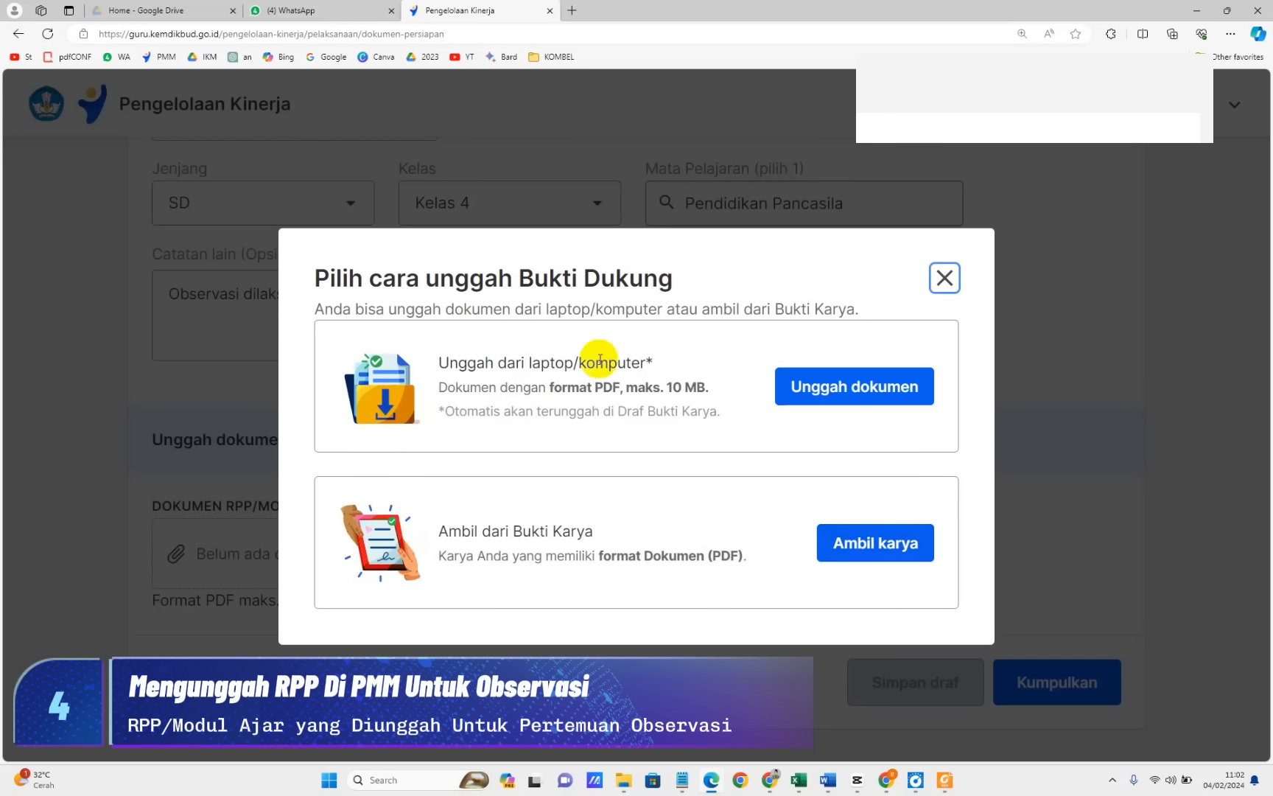
click(836, 394)
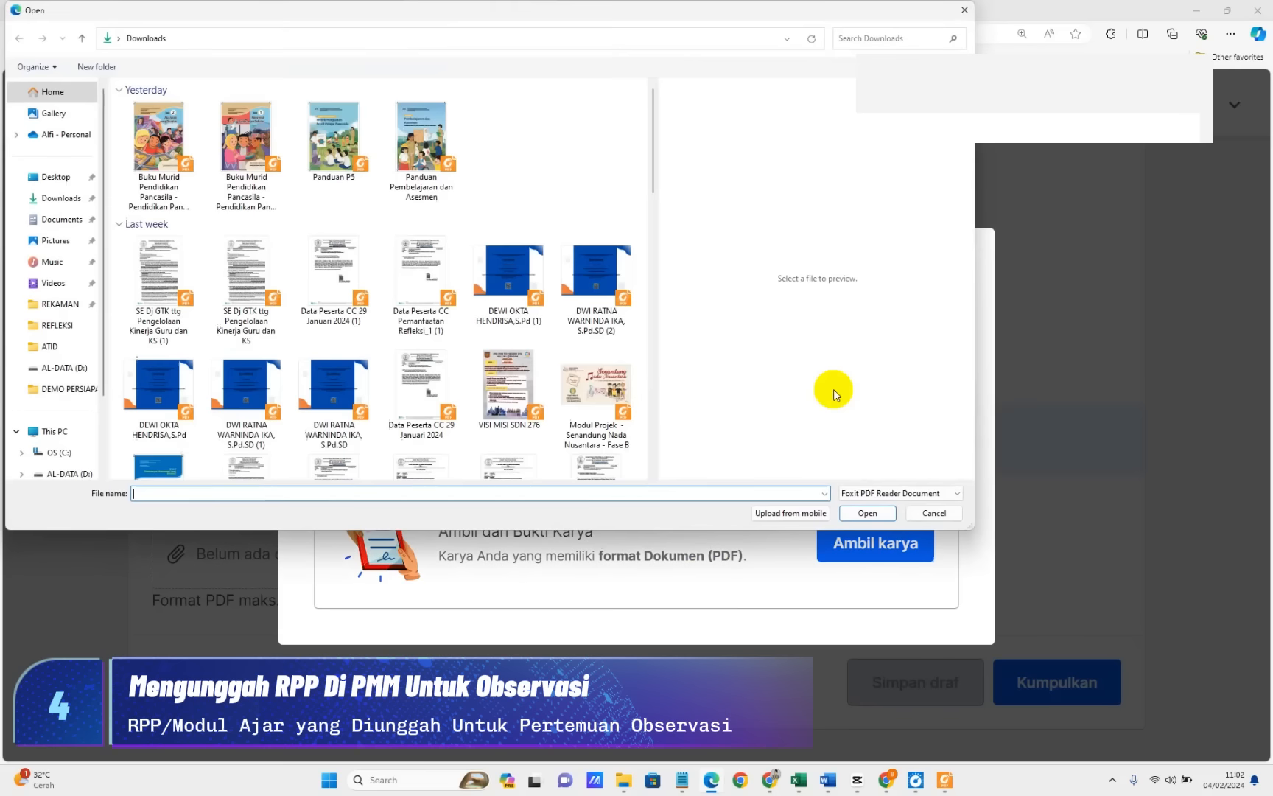
click(76, 218)
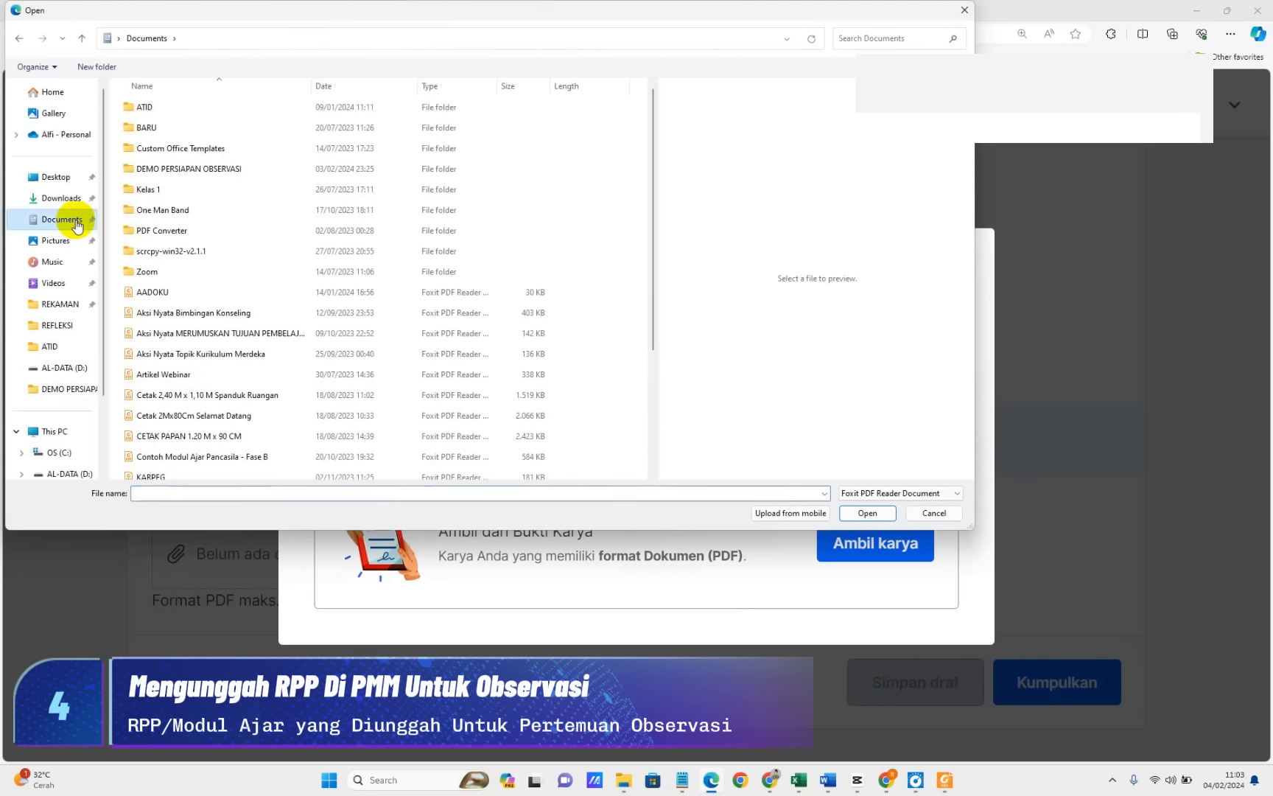
double_click(166, 169)
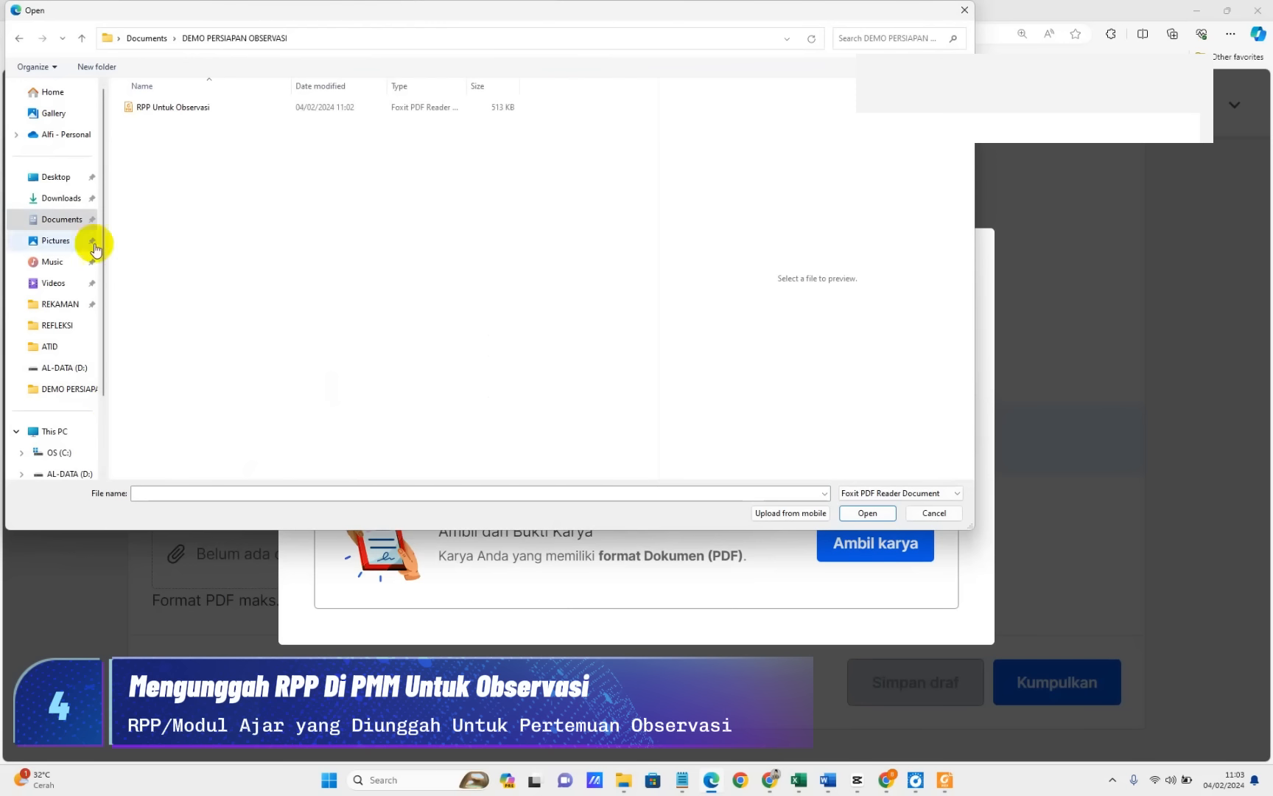
click(164, 116)
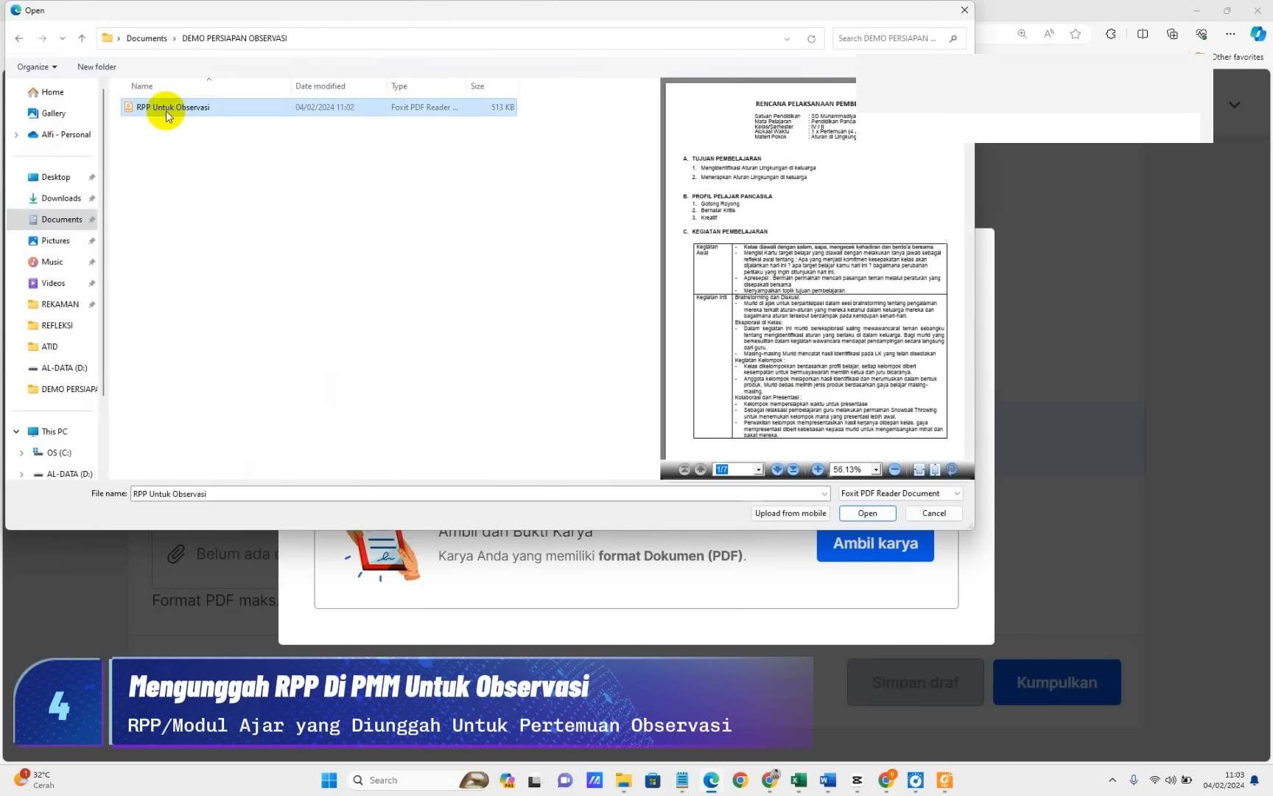
click(884, 519)
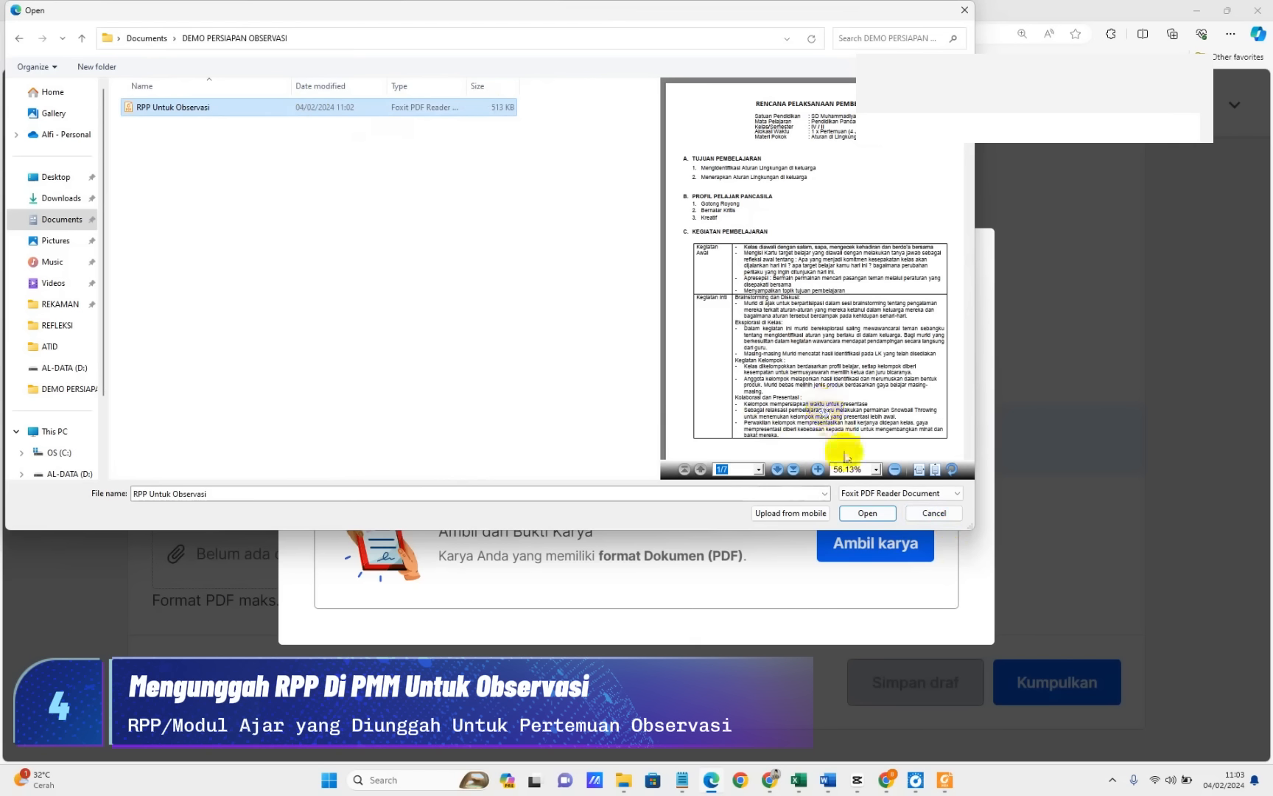
click(932, 514)
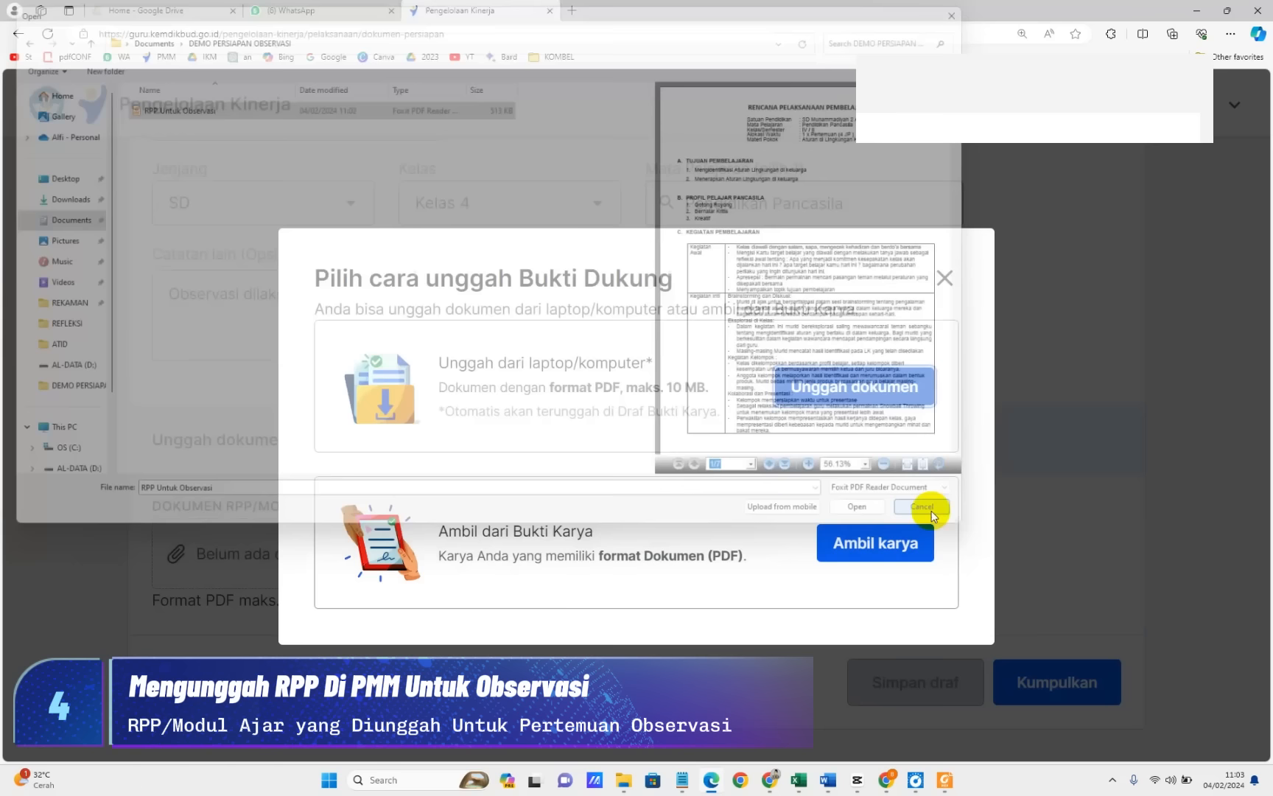
click(944, 278)
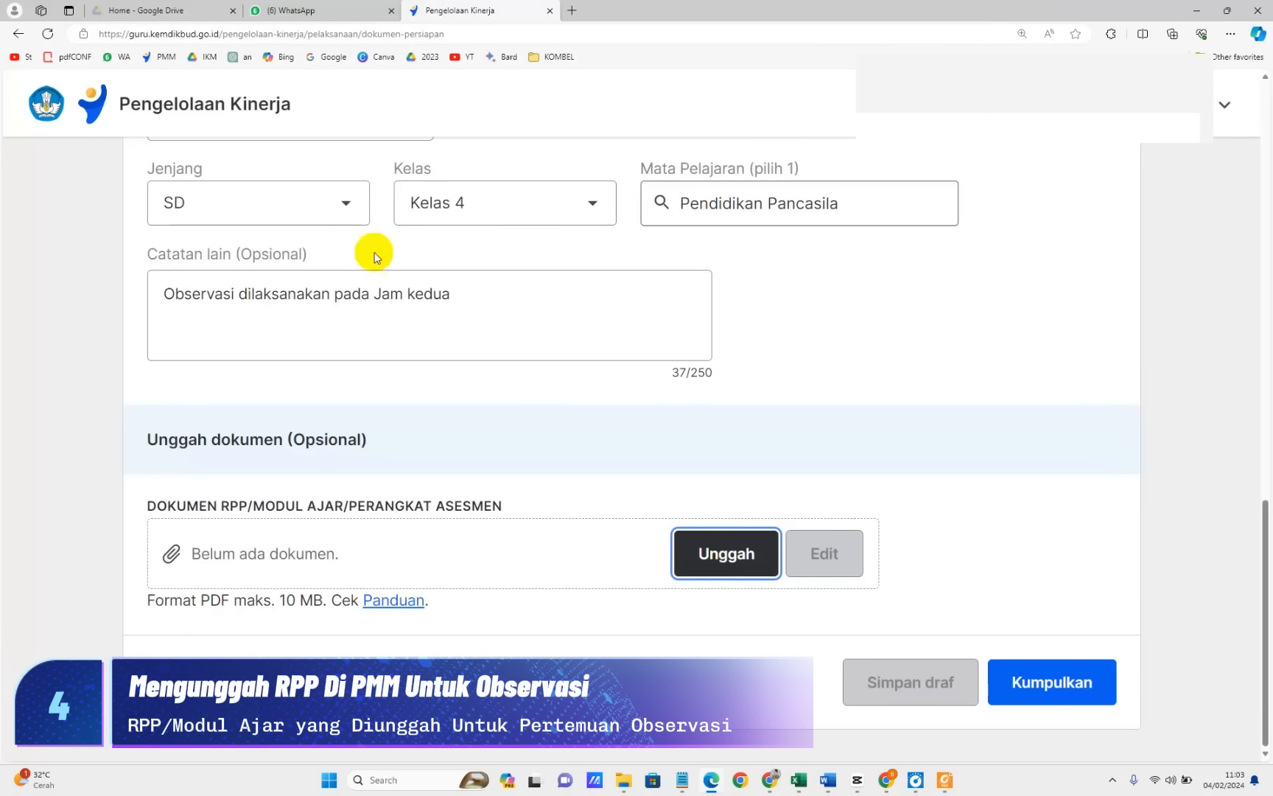
Open the Karya Saya list in Bukti Karya from the PMM home page
click(146, 57)
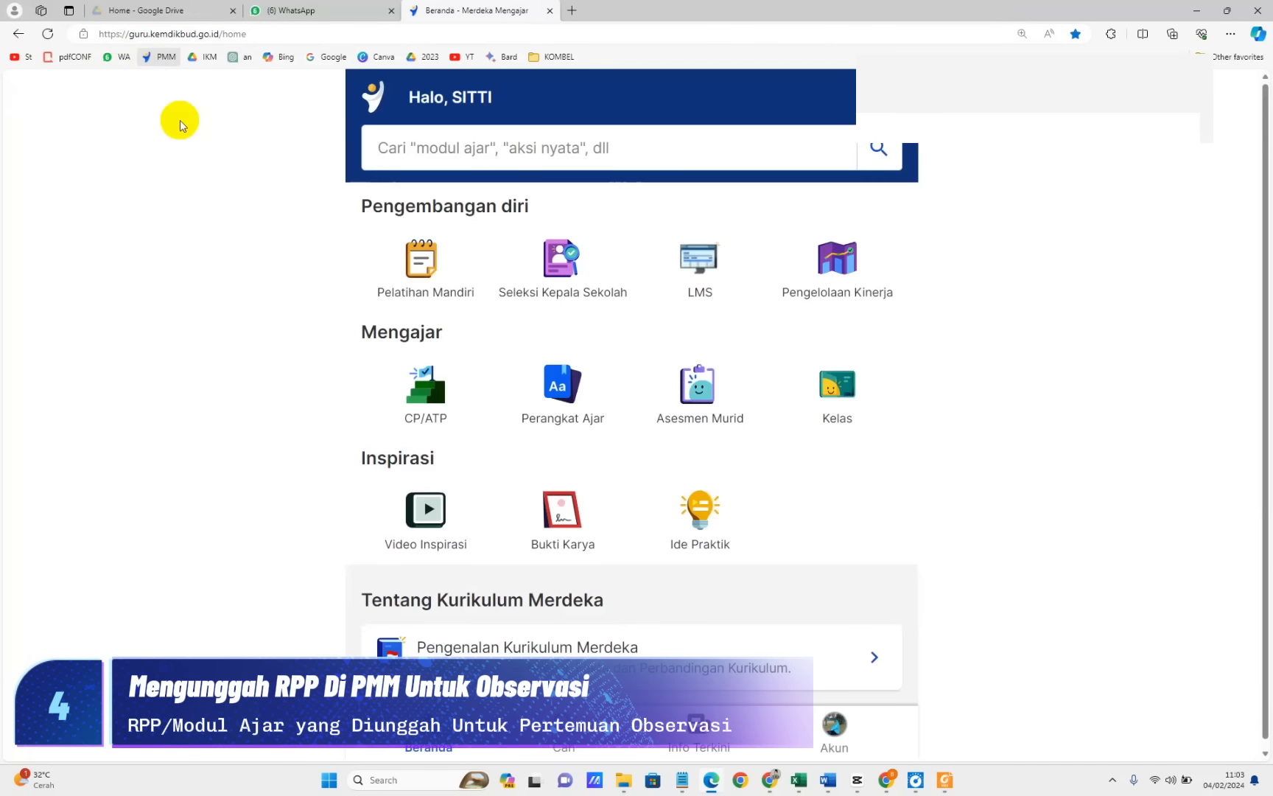
scroll(639, 450, down, 5)
scroll(640, 451, down, 2)
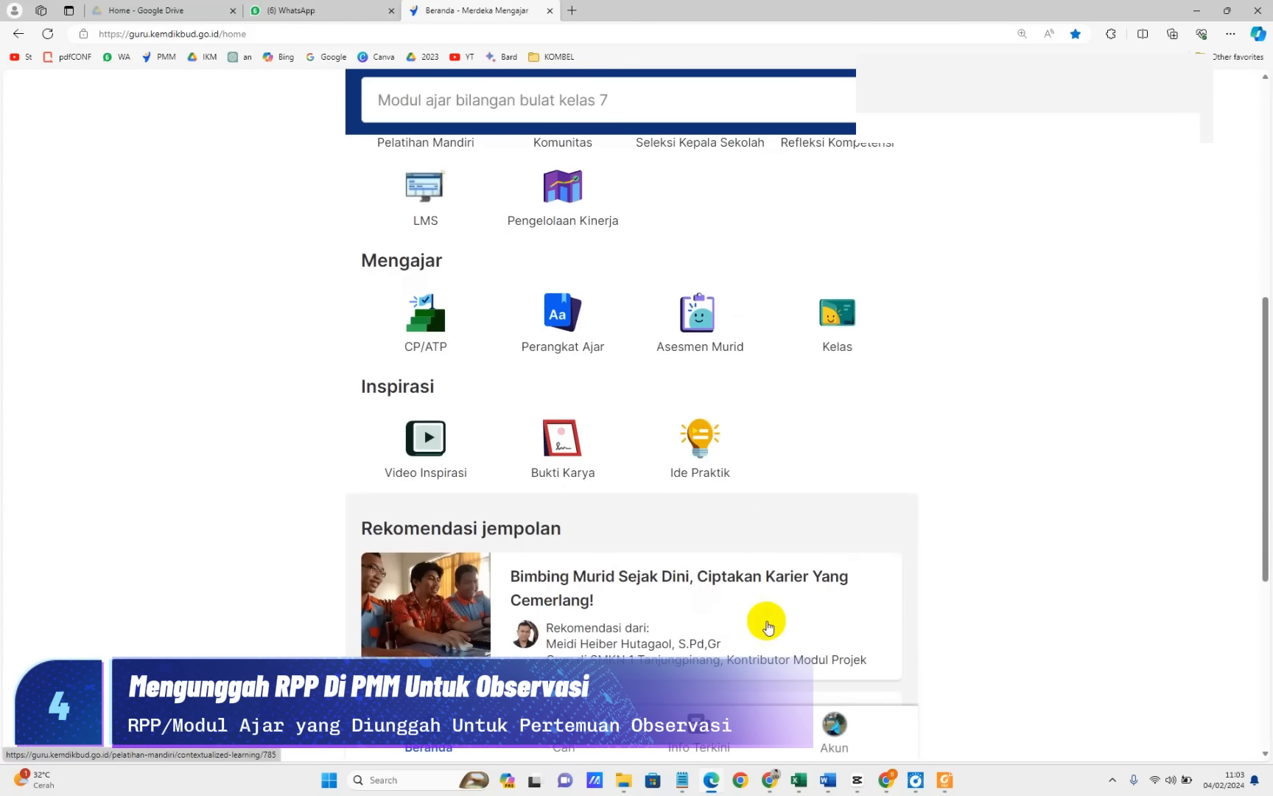
click(564, 458)
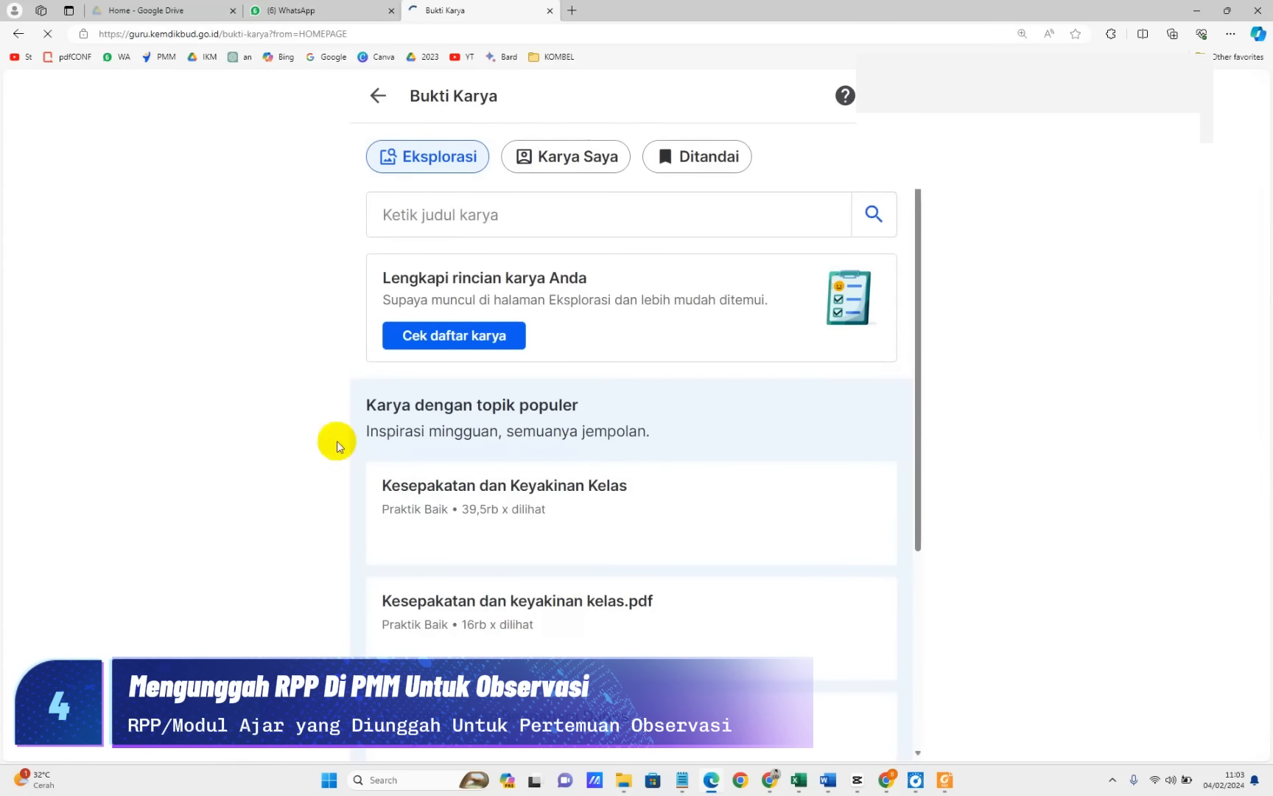
click(558, 158)
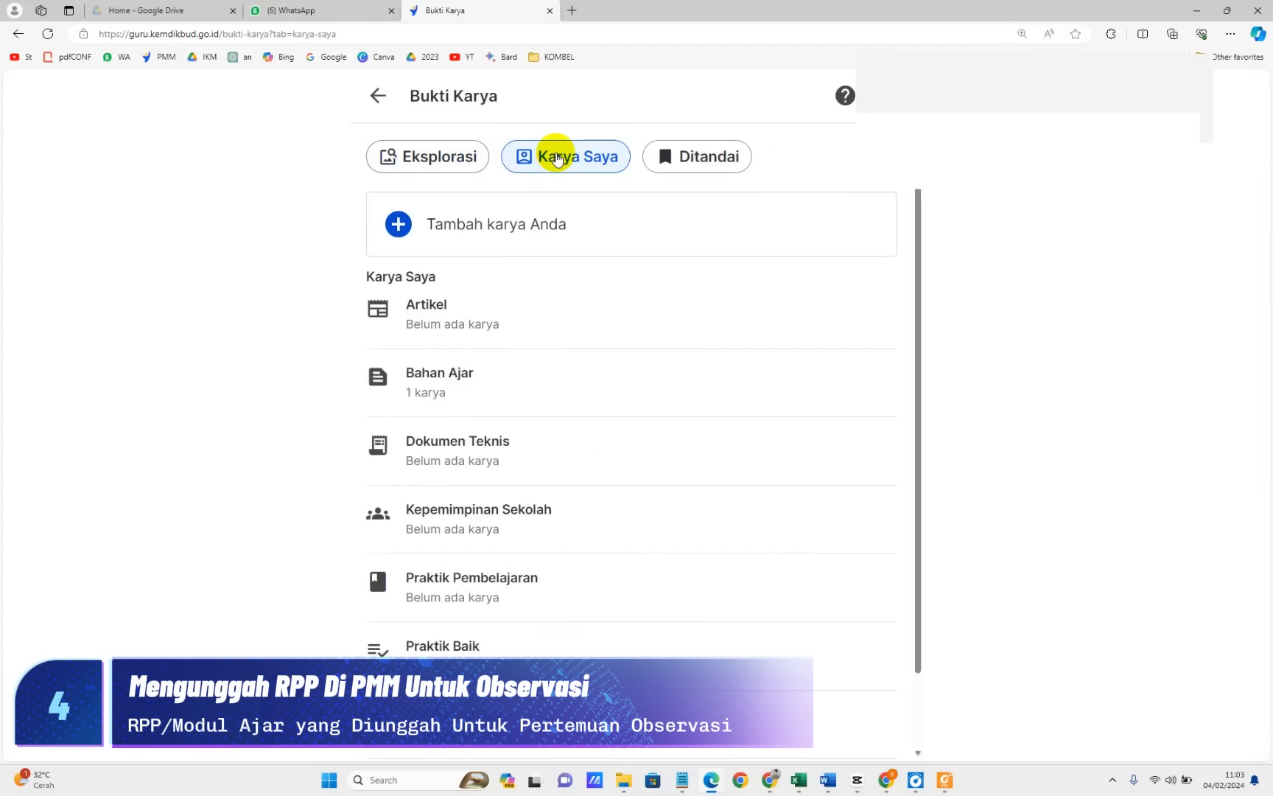
Add a new work to Karya Saya with the category RPP/Modul Ajar and the form Dokumen
click(490, 227)
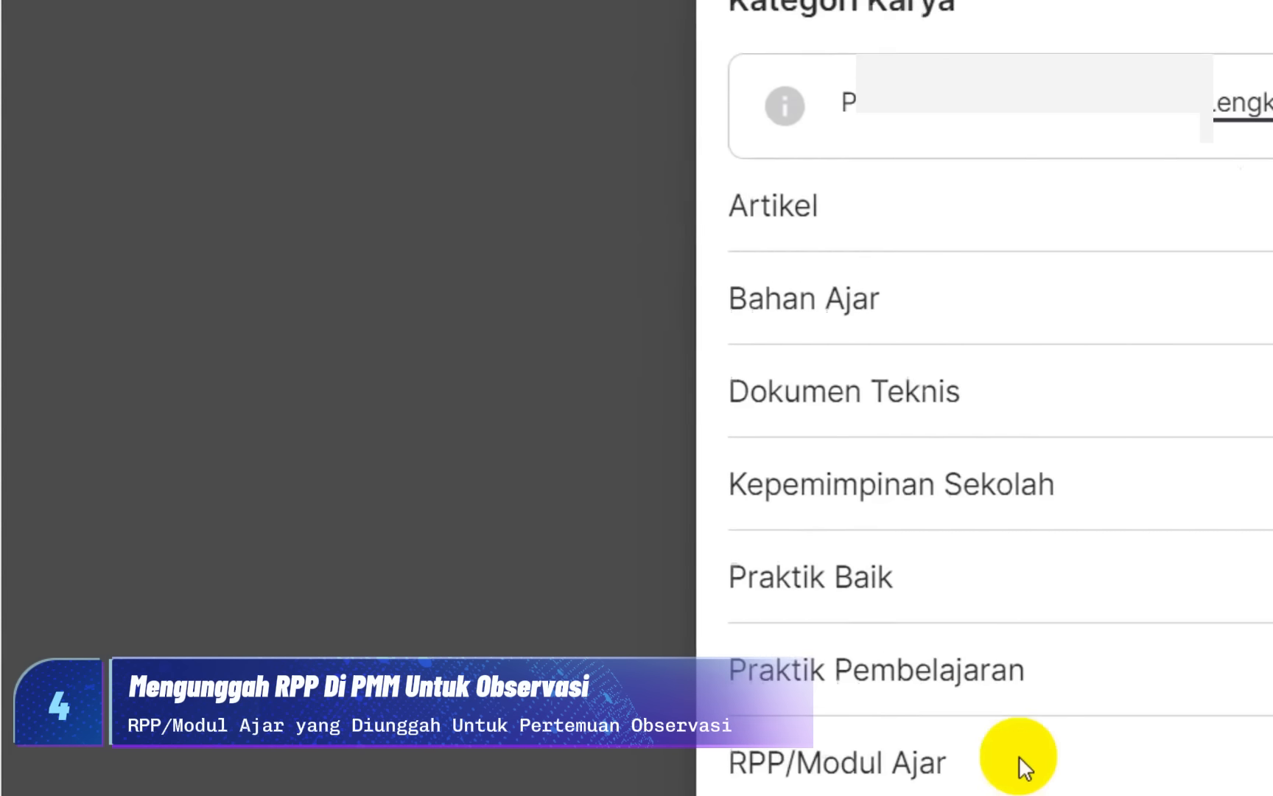
click(825, 764)
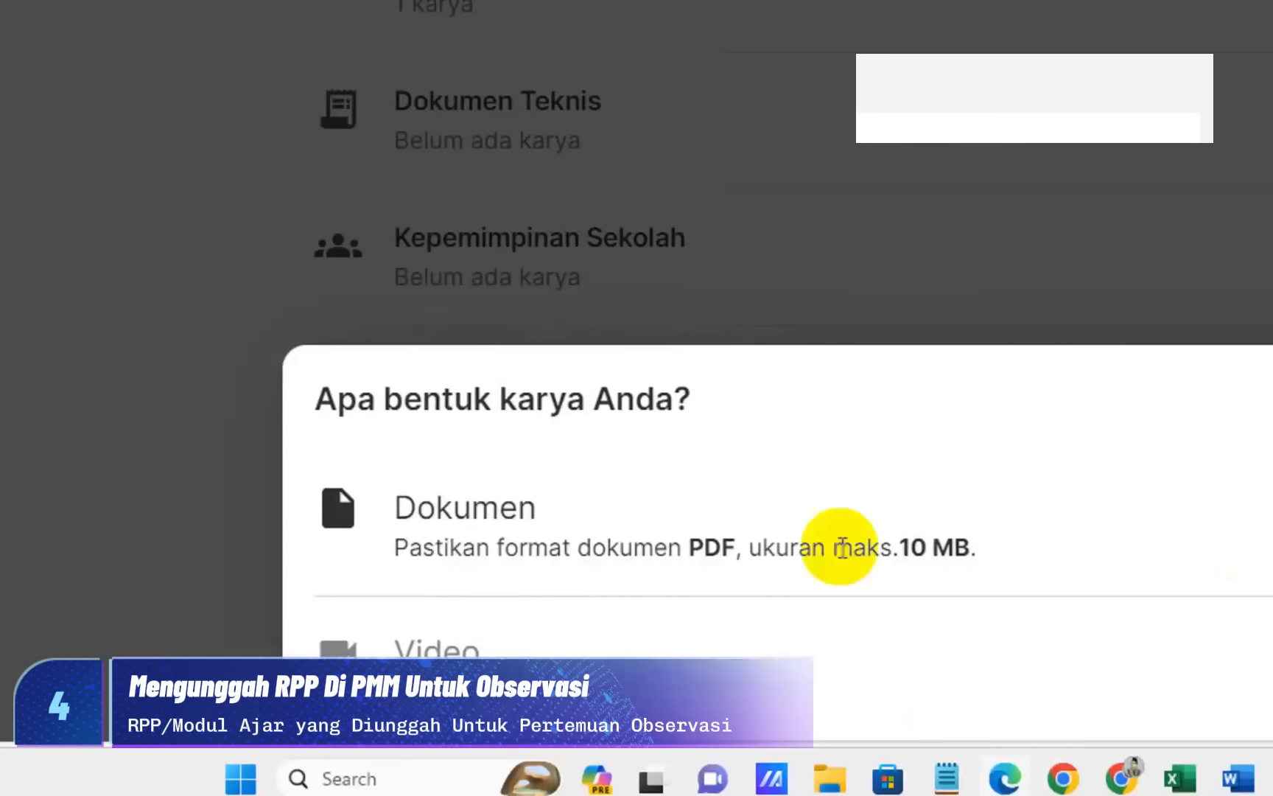
click(459, 526)
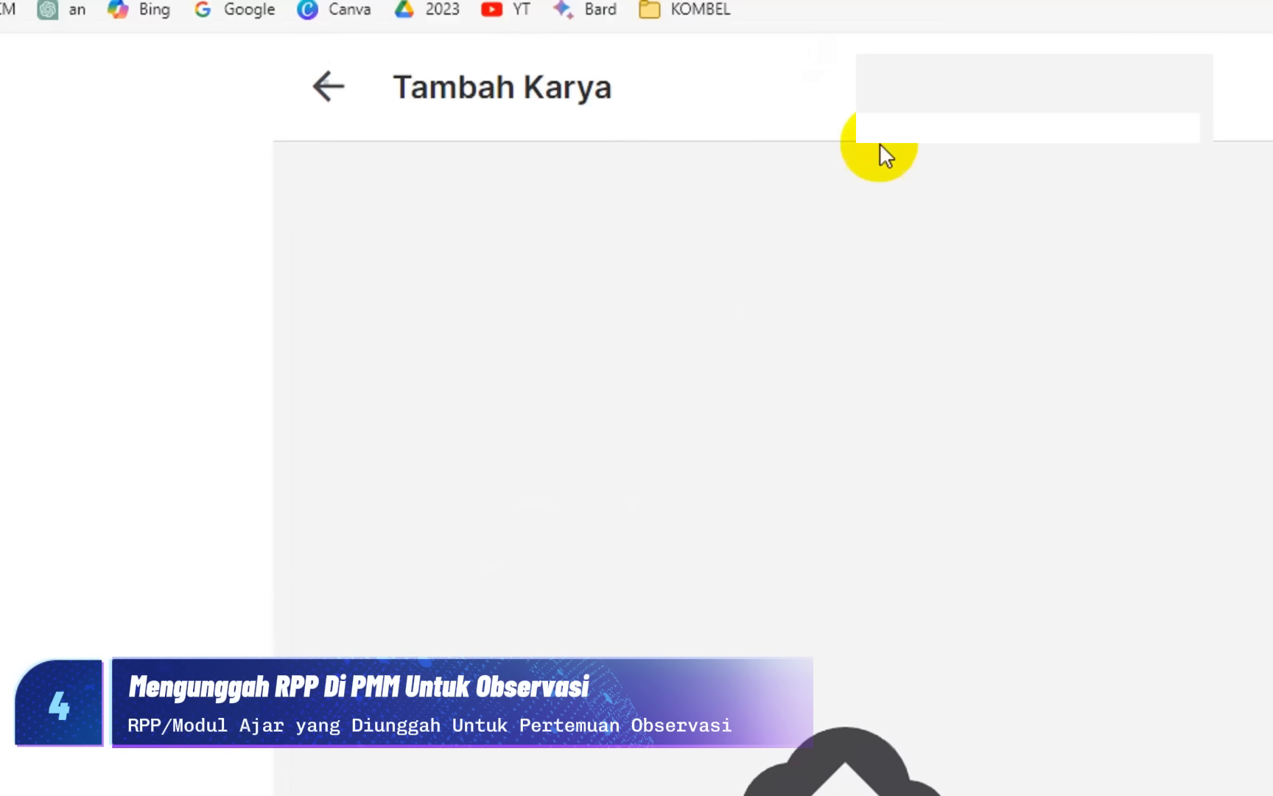
Upload the PDF RPP Untuk Observasi from the DEMO PERSIAPAN OBSERVASI folder in Documents as the new work's document
click(862, 660)
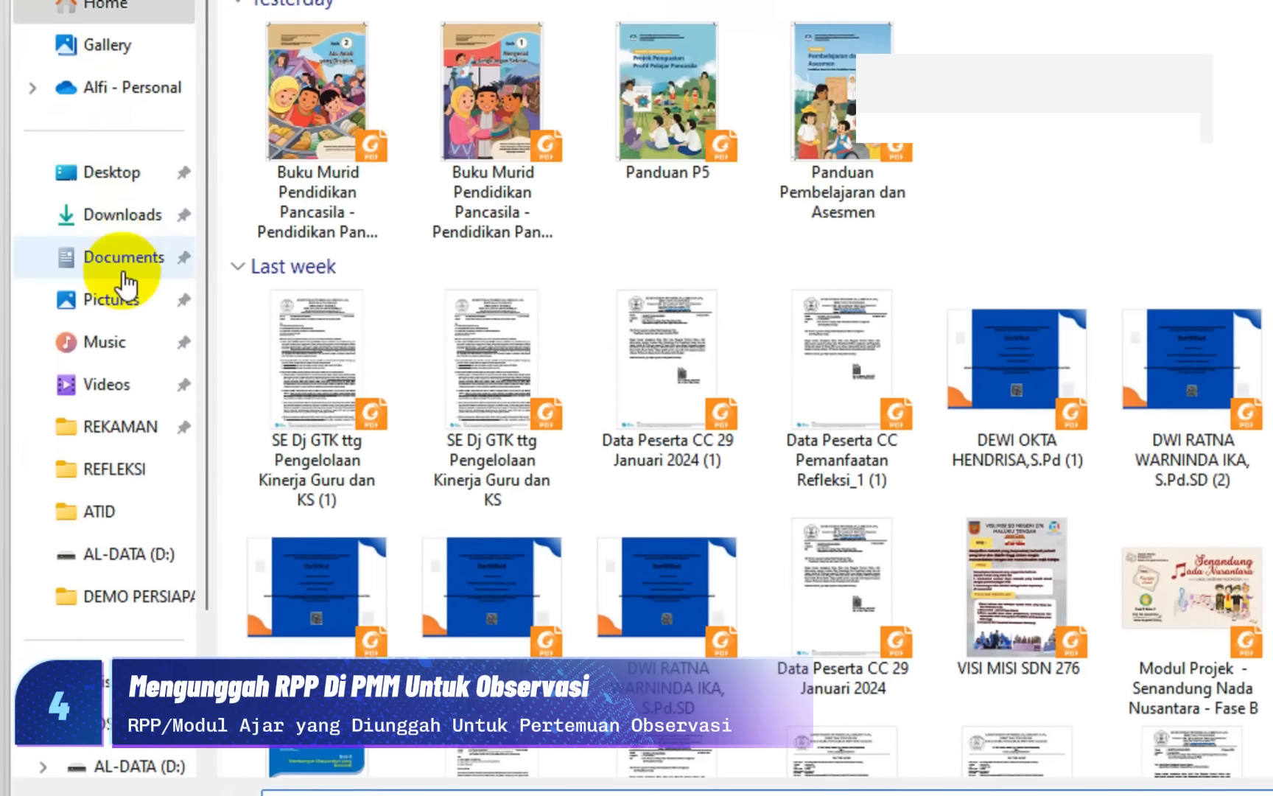
click(99, 258)
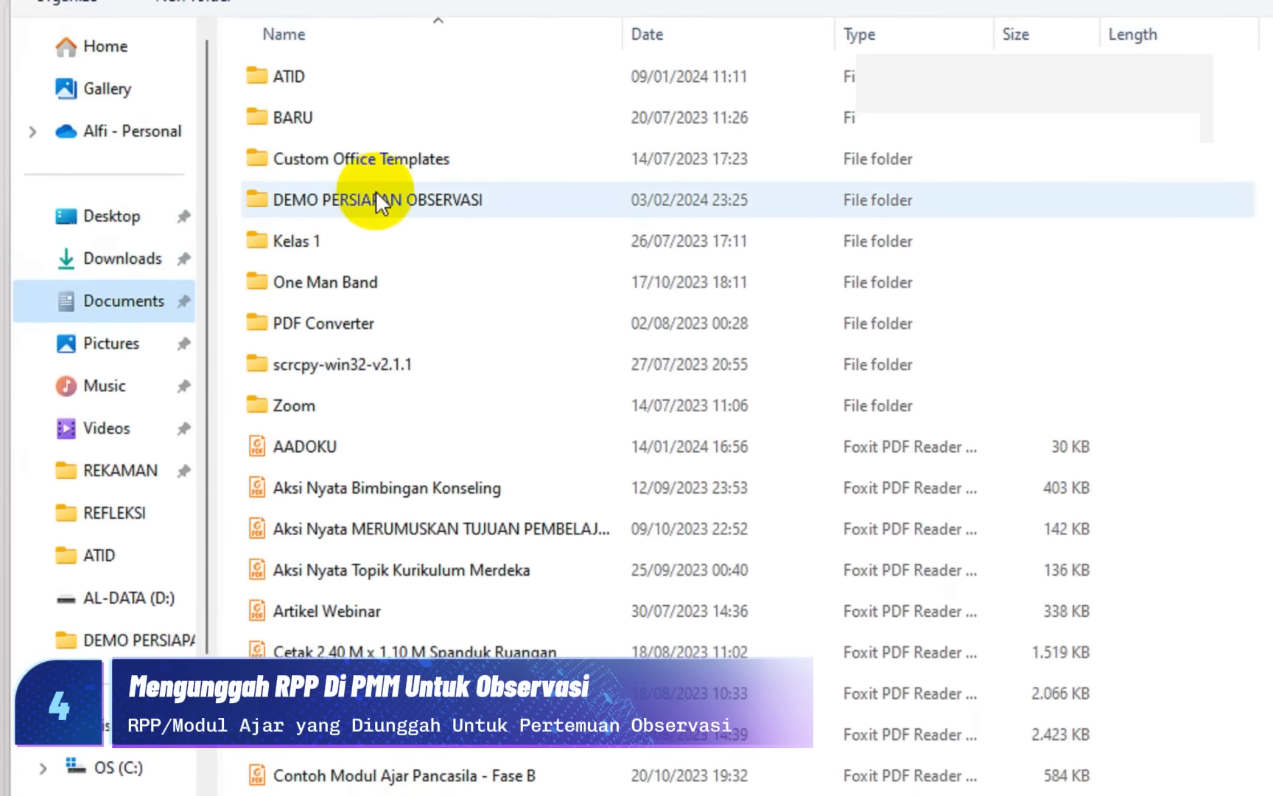
double_click(375, 173)
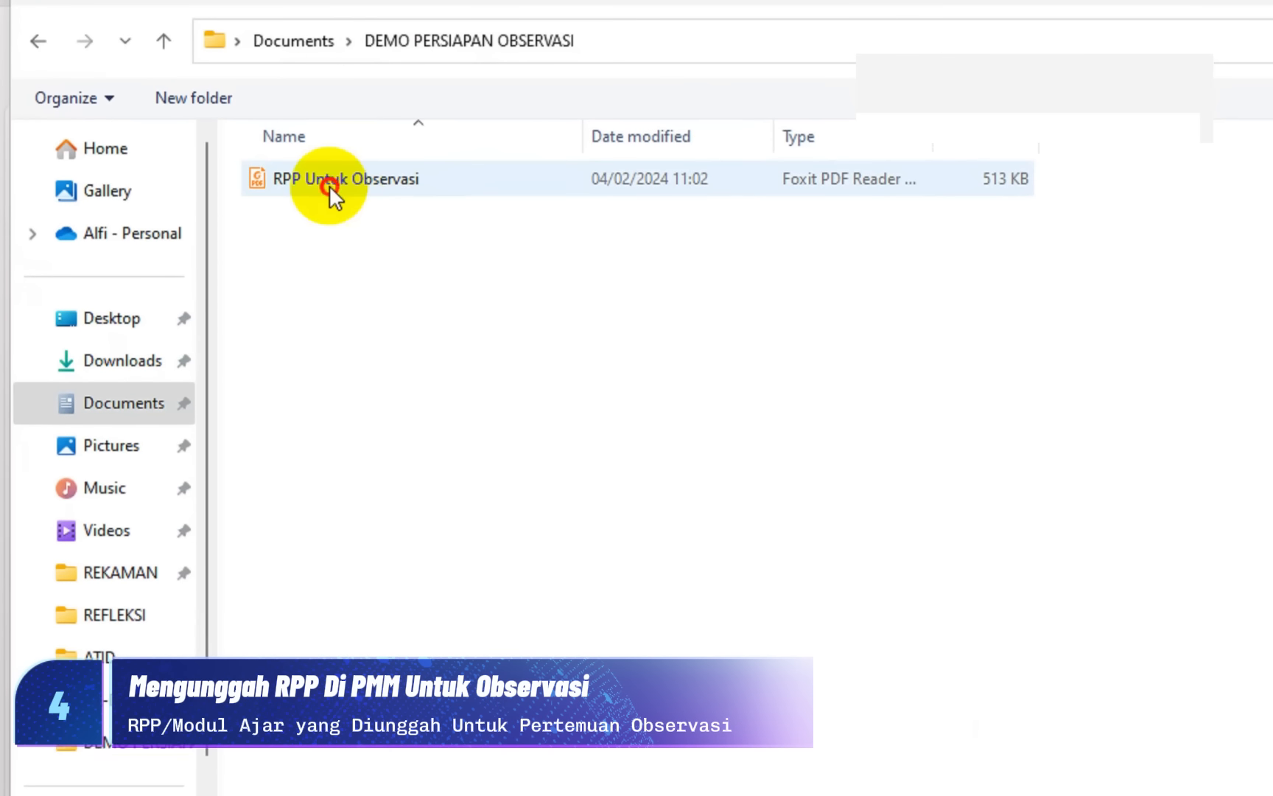
click(331, 148)
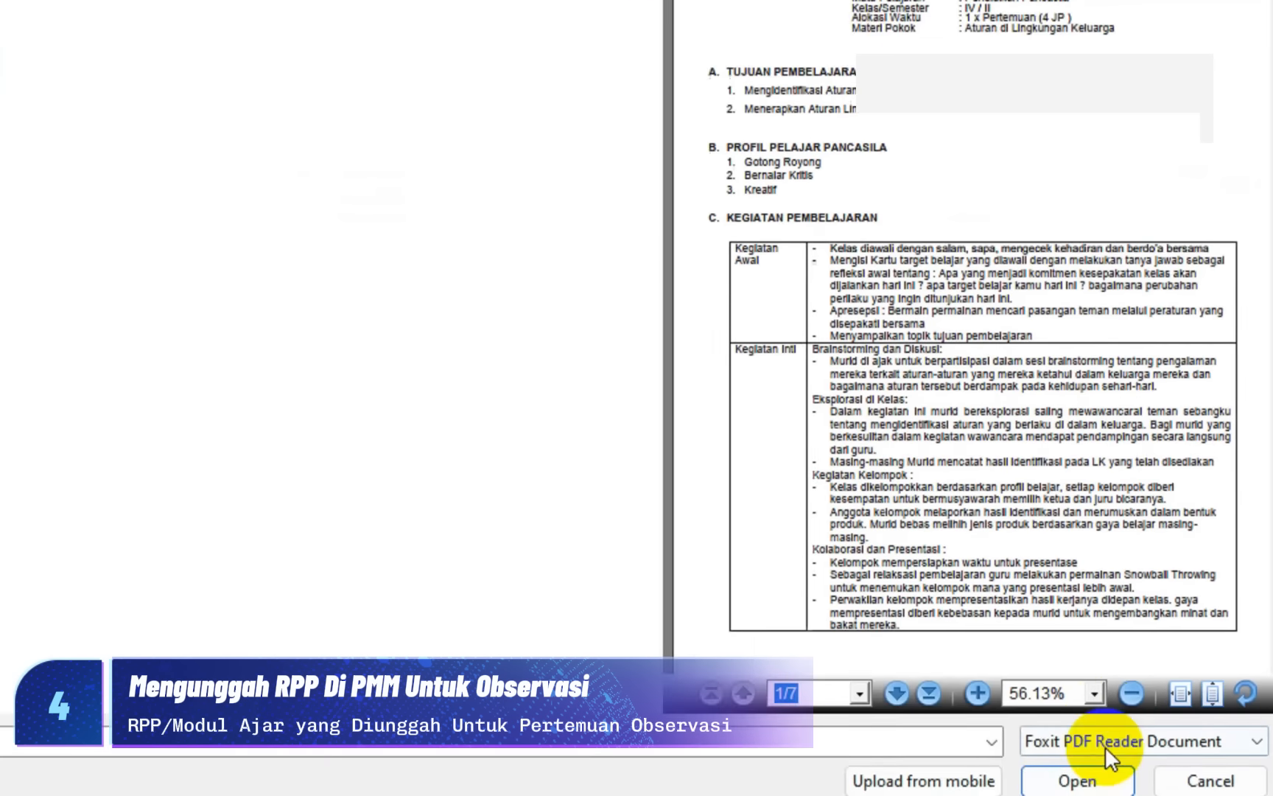
click(1031, 658)
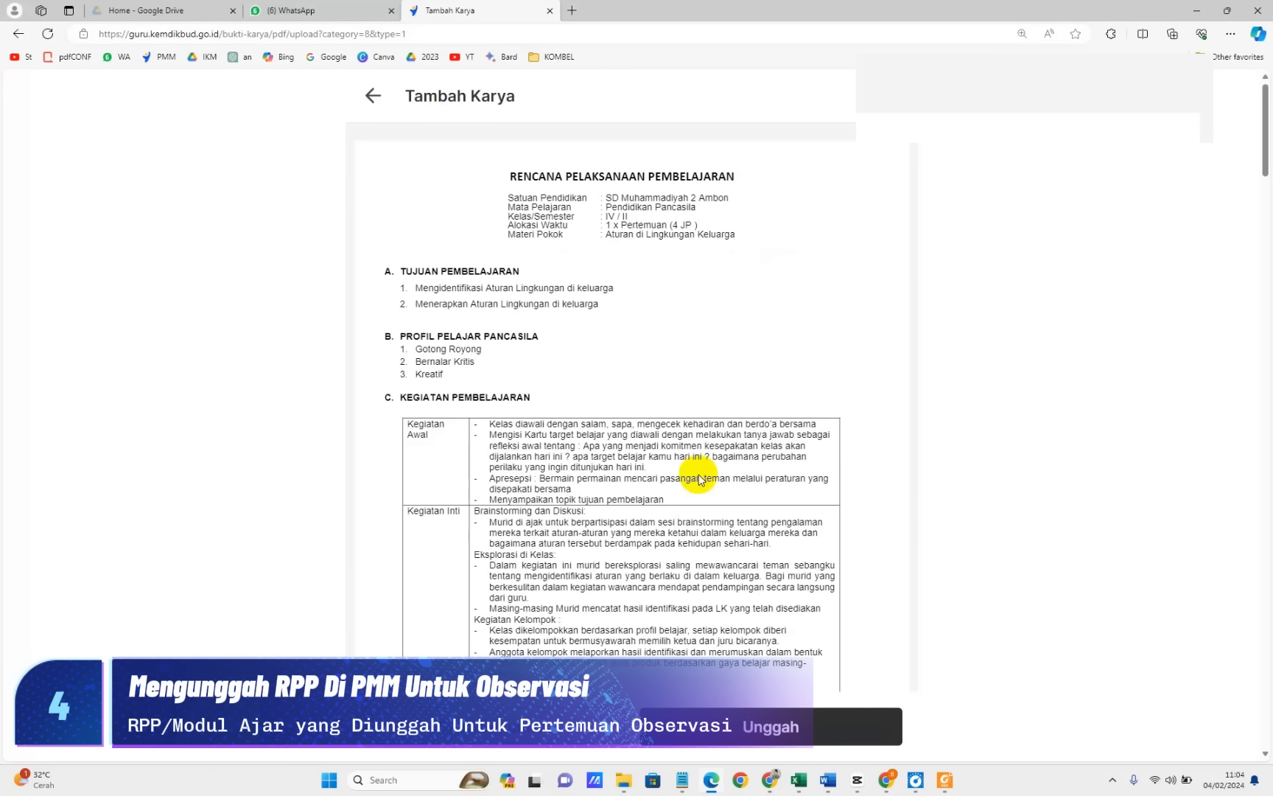
scroll(698, 479, down, 4)
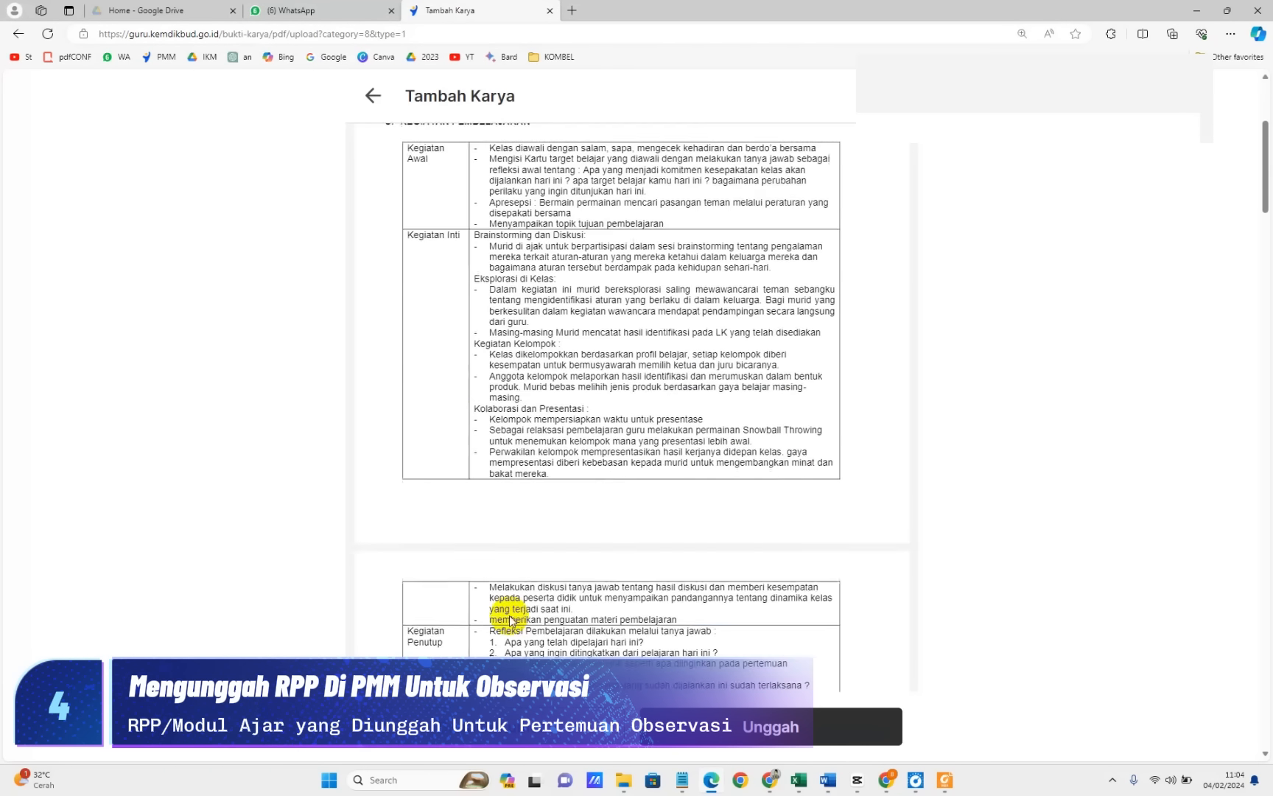
click(794, 729)
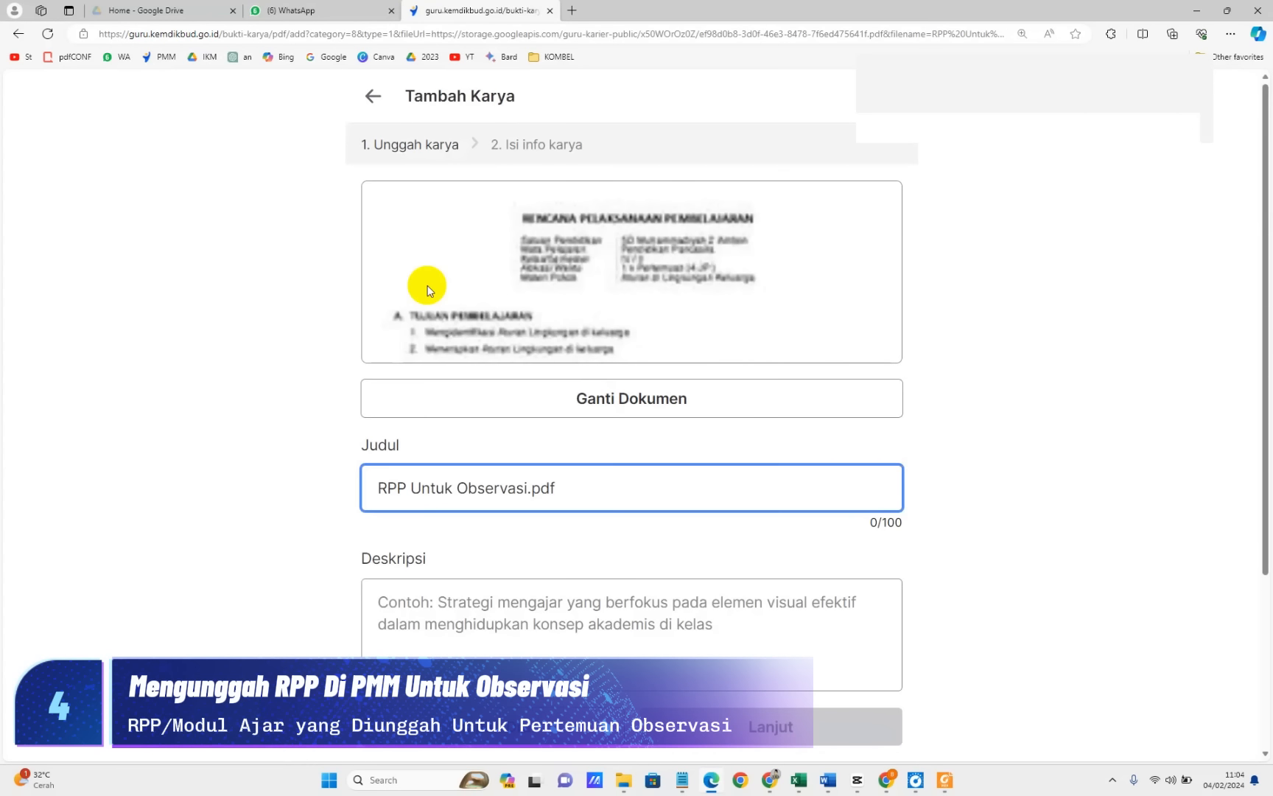
Set Deskripsi to "Rencana Pelaksanaan Pembelajaran untuk Kegiata Observasi KElas Mapel PPKn" and Tujuan to "Tujuan pada peningkatan Disiplin Positif melalui pembelajaran diferensiasi dan KSE"
scroll(451, 531, down, 3)
click(416, 367)
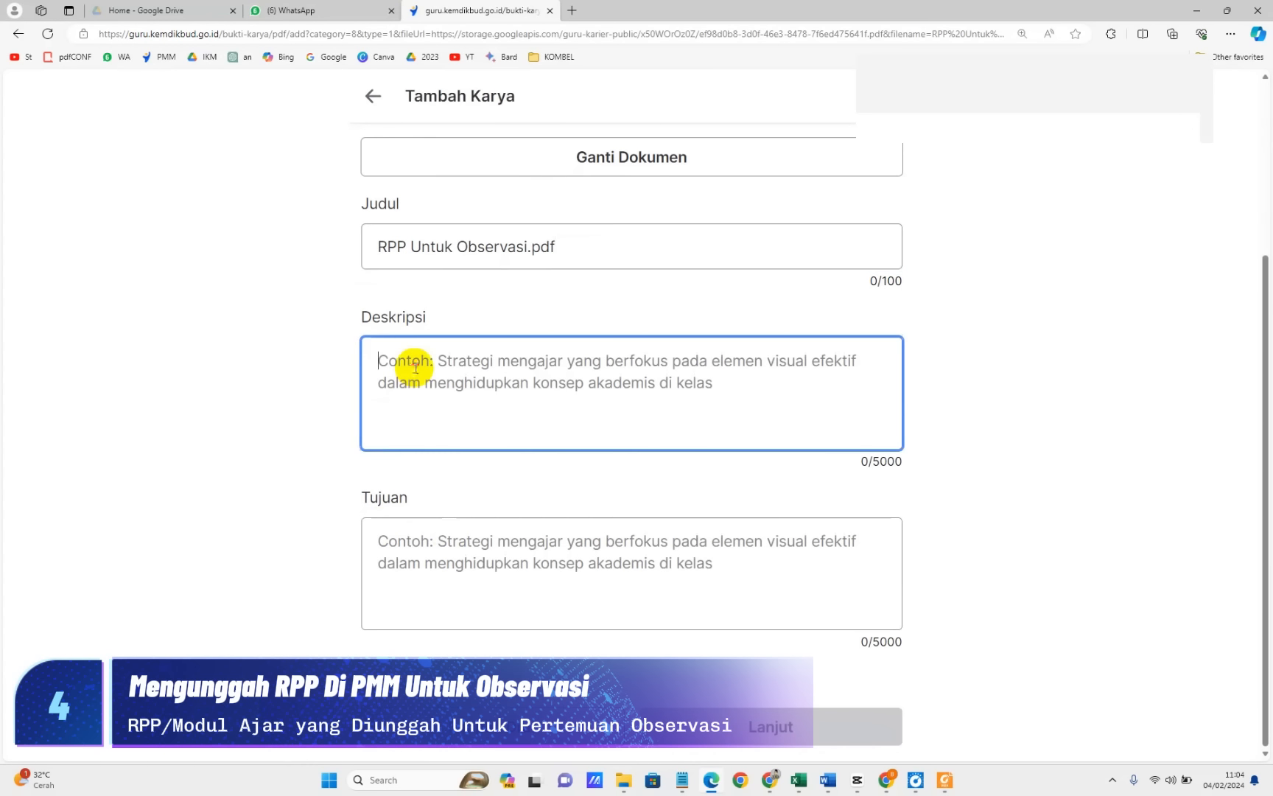
text(Rencana Pelaksanaan Pembelajaran untuk Kegiata Observasi KElas Mapel PPKn)
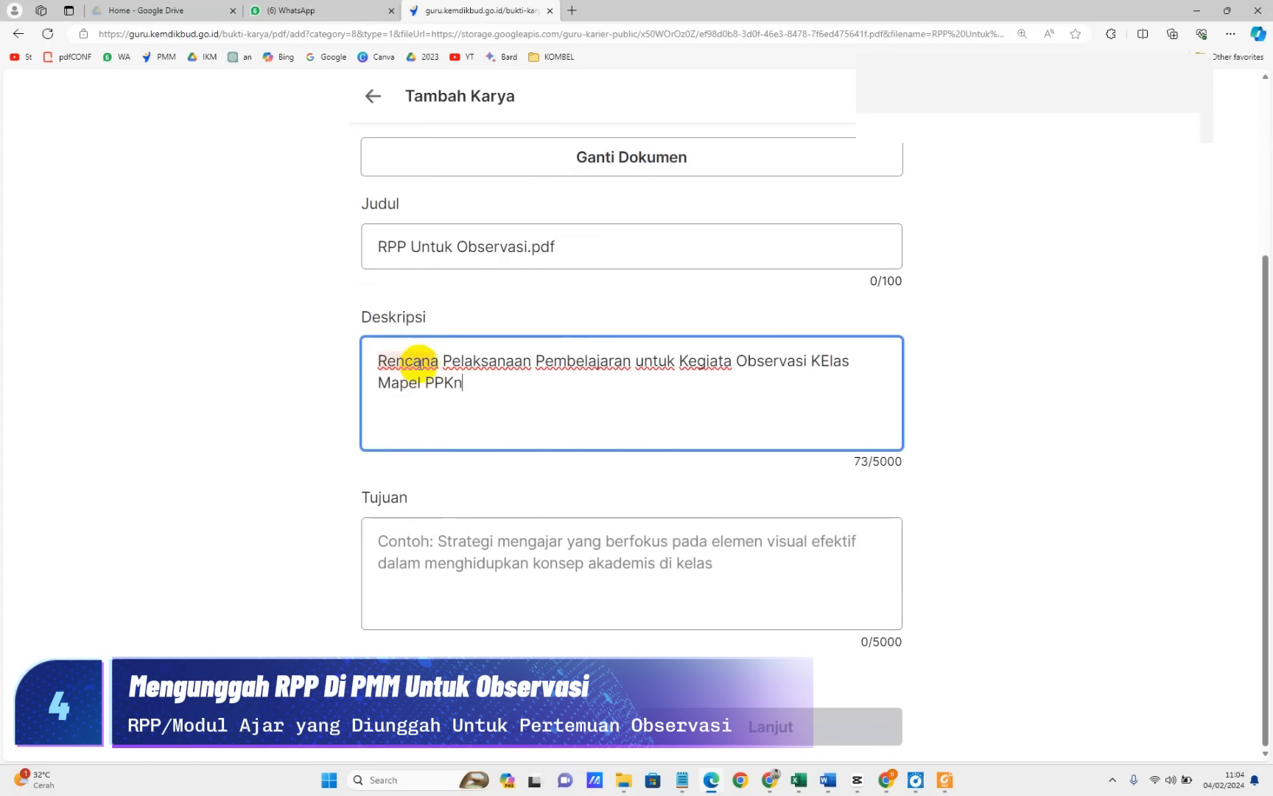
click(447, 554)
text(Tujuan pada peningkatan Disiplin Positif melalui pembelajaran diferensiasi dan KSE)
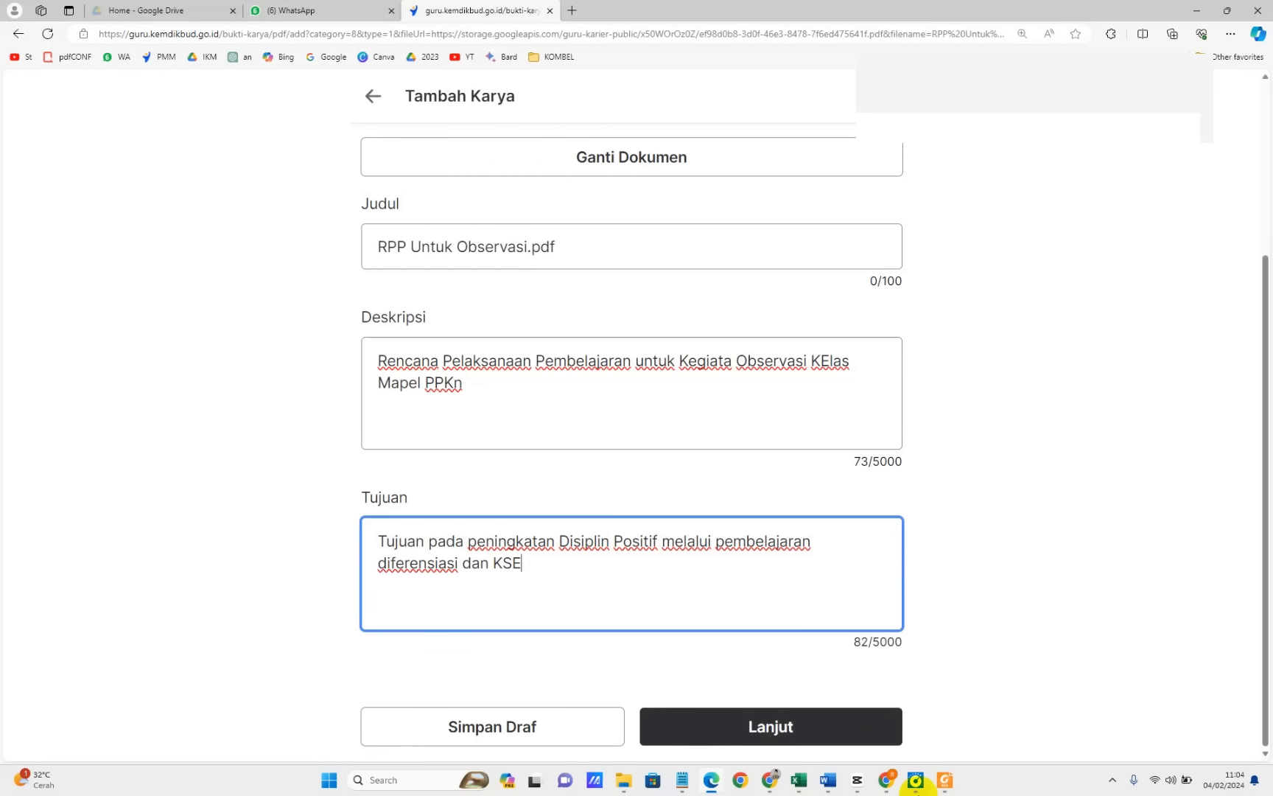
click(741, 726)
Set the work's Jenjang to SD and its Kelas to 4 in the additional information
click(503, 308)
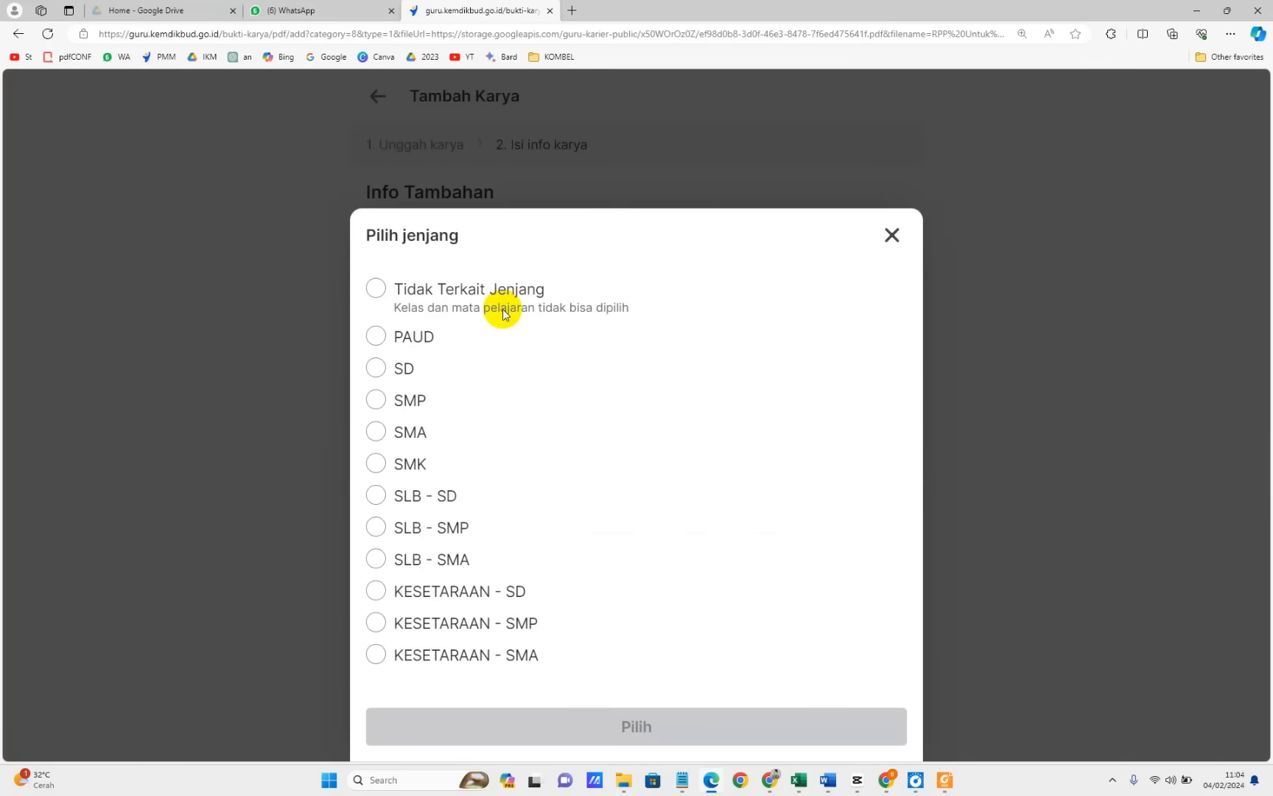
click(375, 368)
click(635, 727)
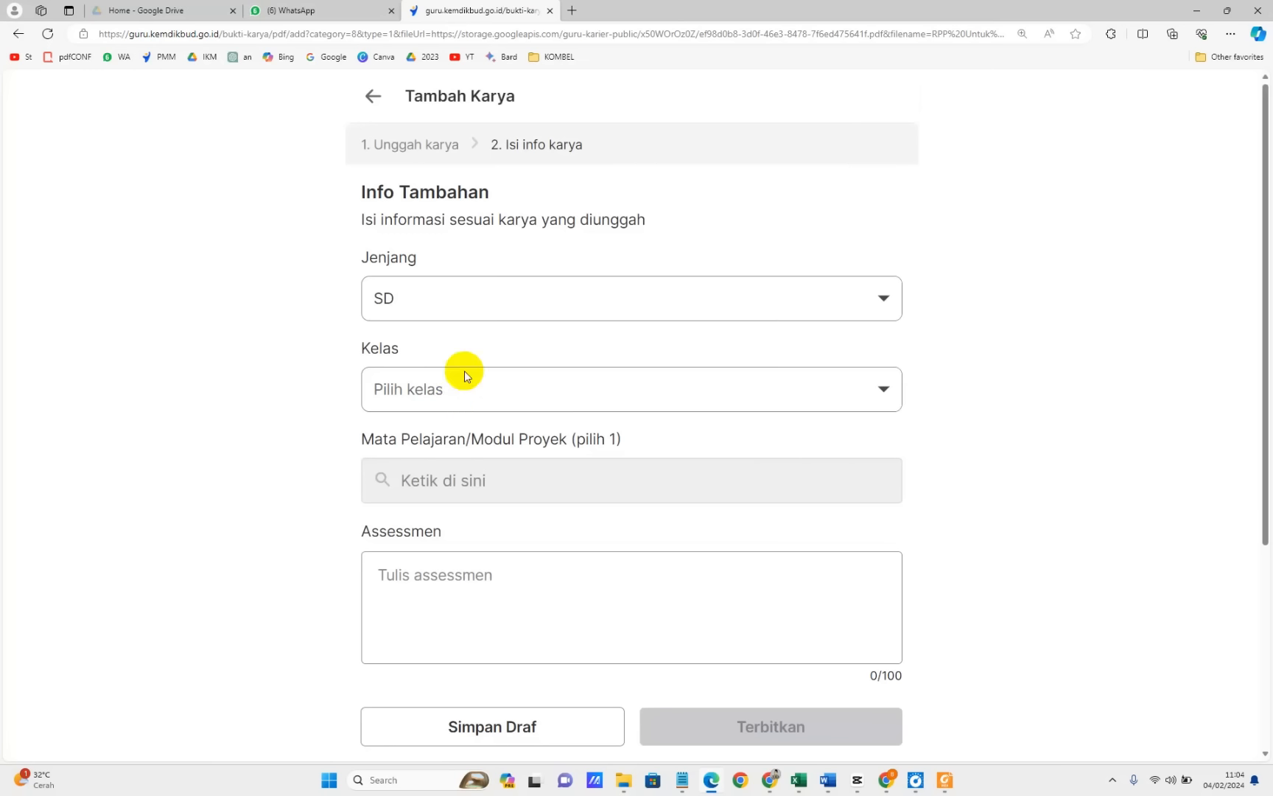
click(458, 394)
click(375, 590)
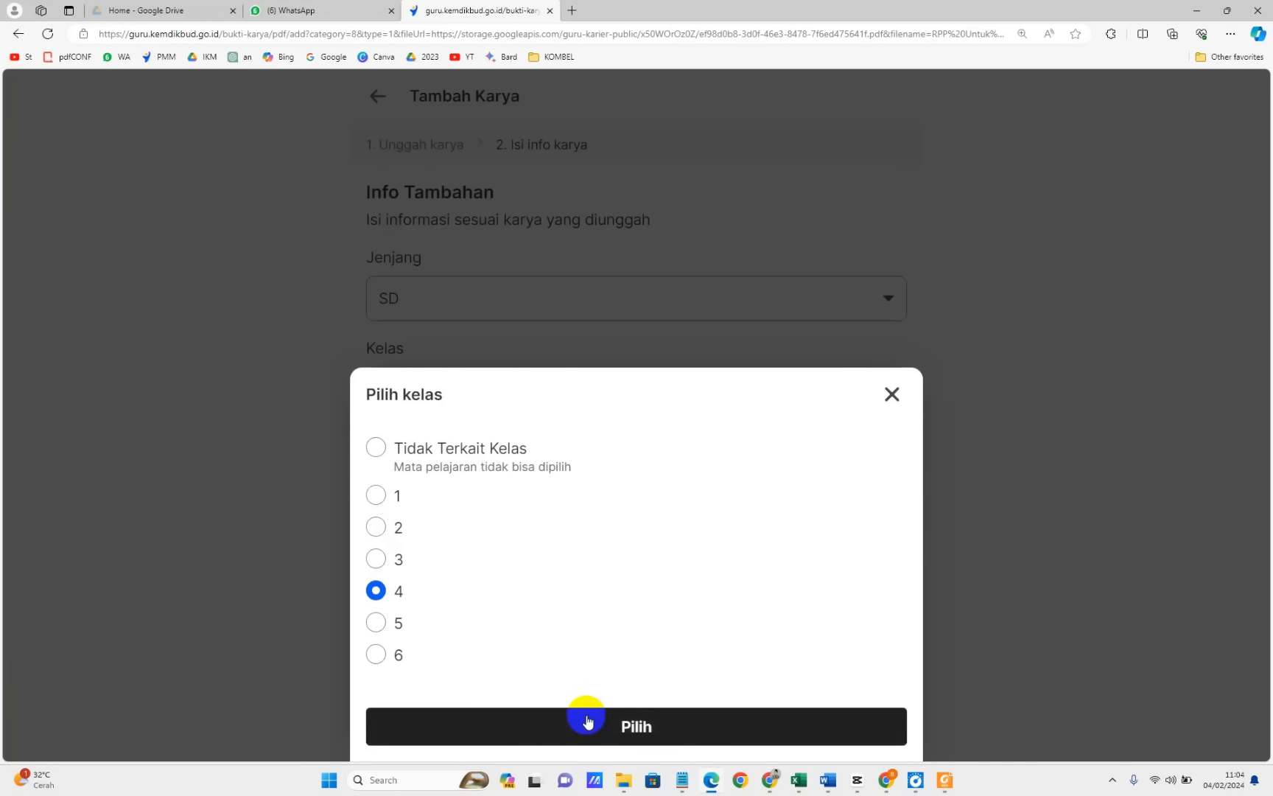
click(583, 722)
Search the subjects for "panca" and choose Pendidikan Pancasila dan Kewarganegaraan (K. 2013) as the work's Mata Pelajaran
click(451, 479)
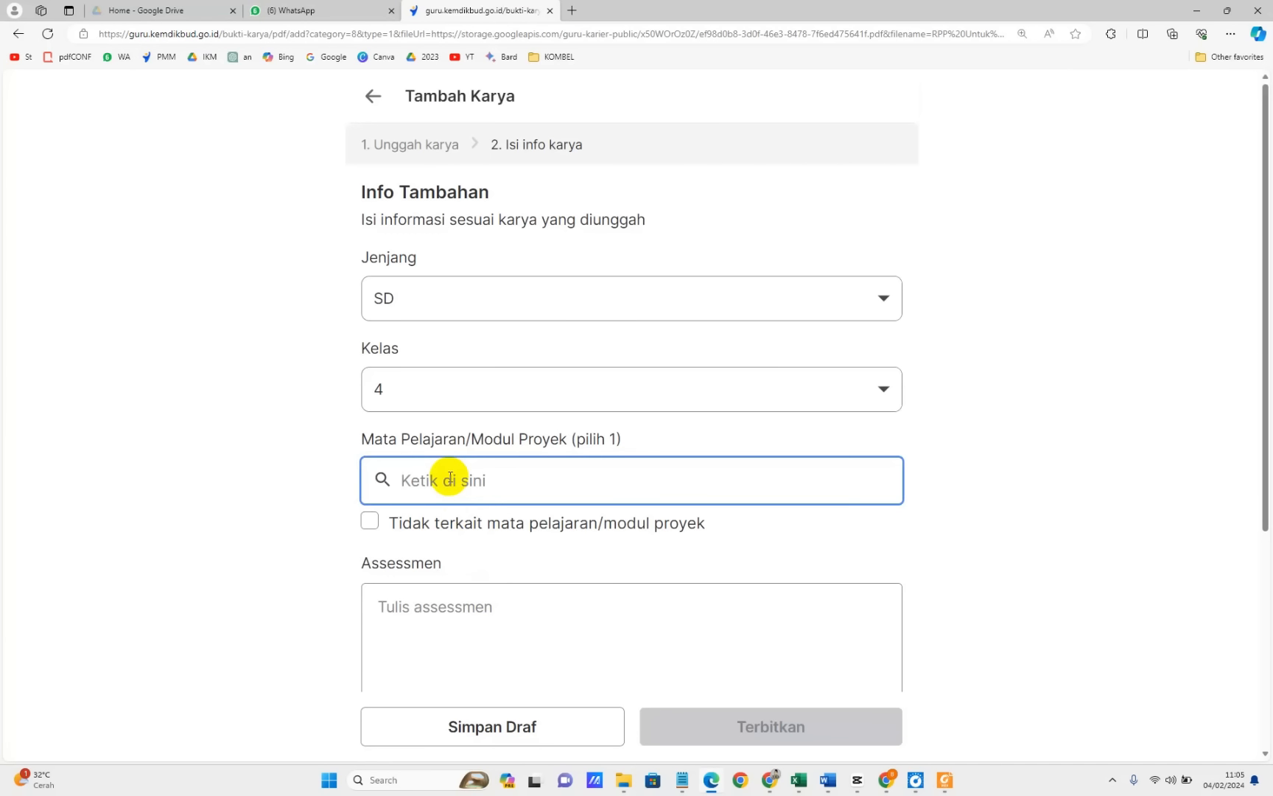
text(panca)
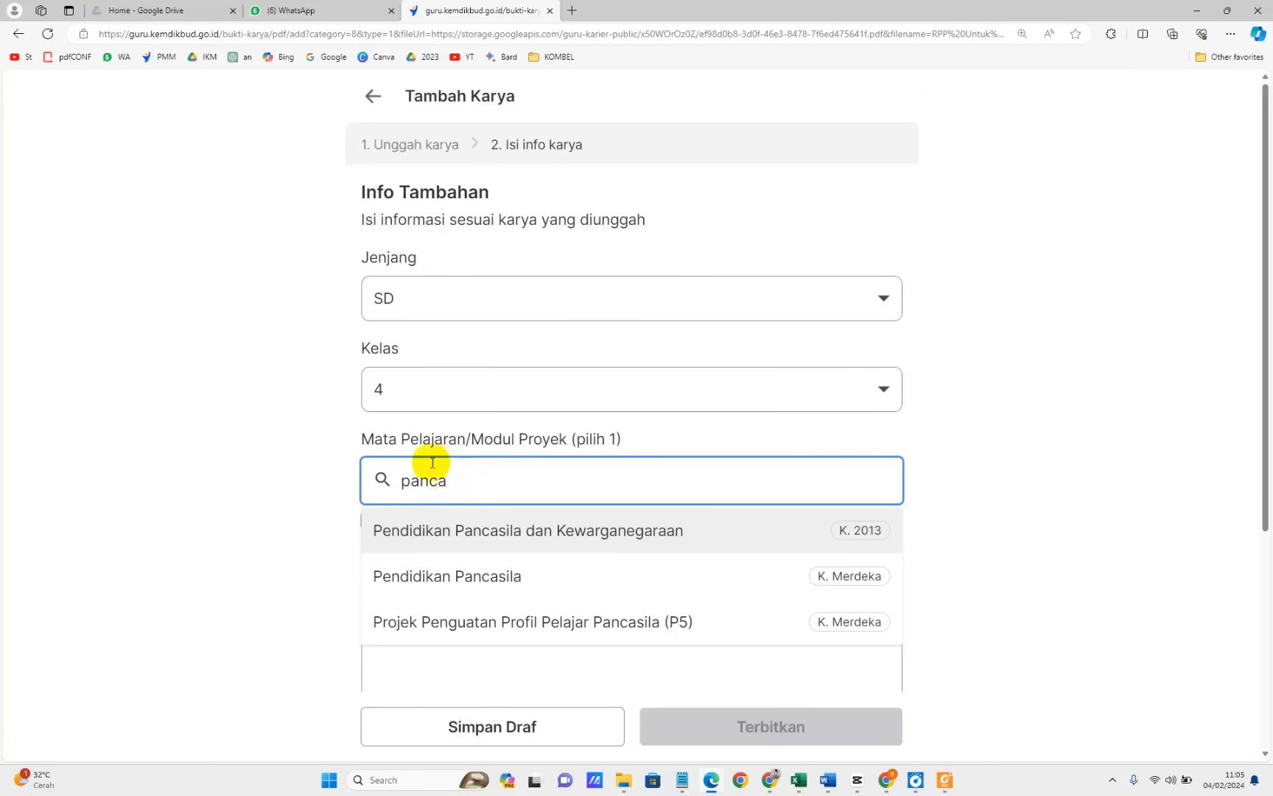
click(521, 542)
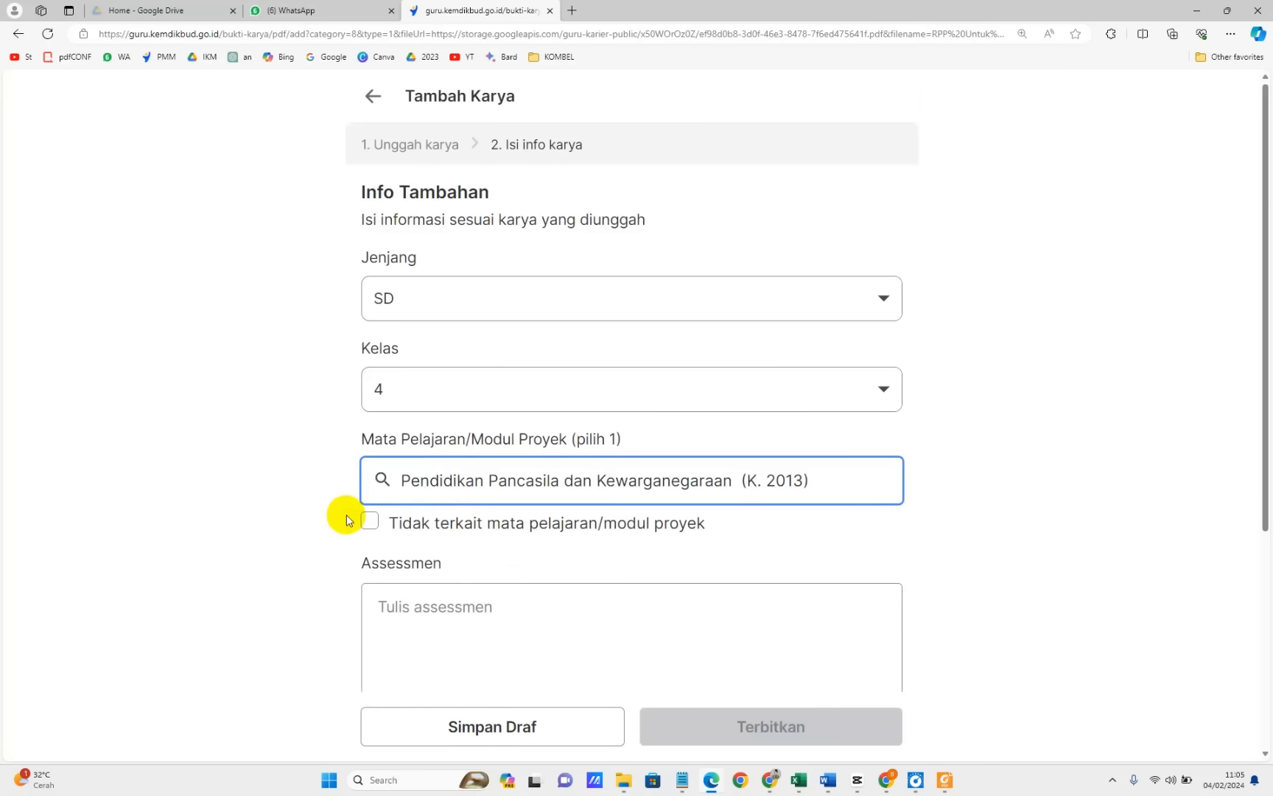
scroll(488, 417, down, 4)
scroll(528, 355, up, 3)
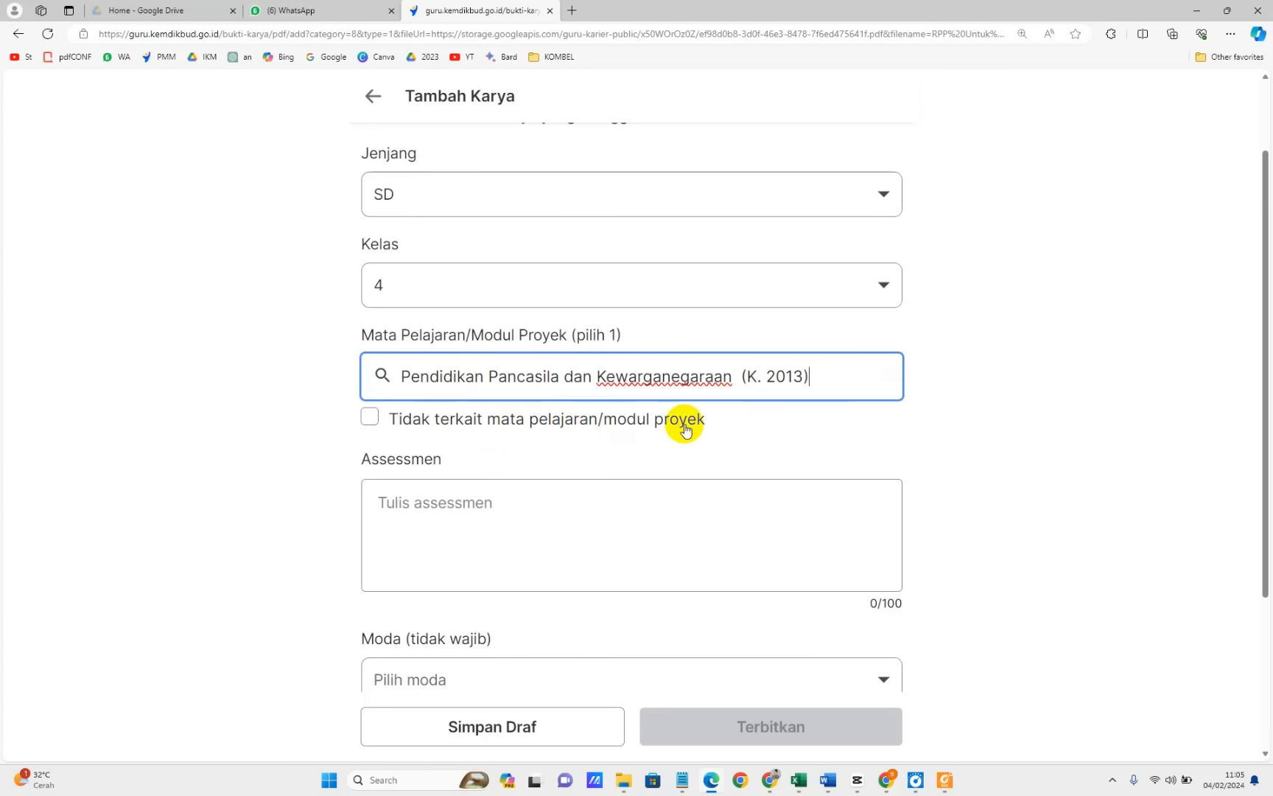
Fill in the work's Assessmen with "Asesmen disesuaikan dengan kurikulum"
scroll(368, 516, down, 1)
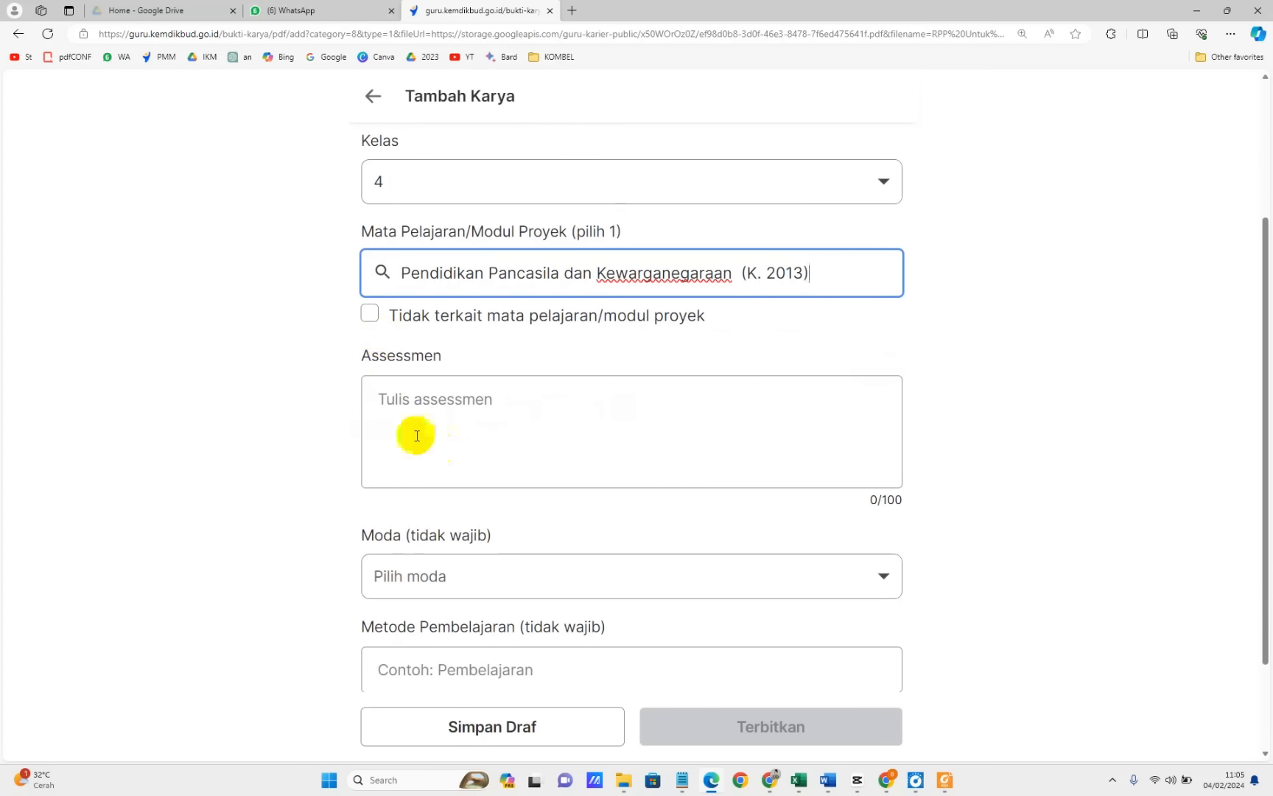
click(396, 401)
text(Asesmen)
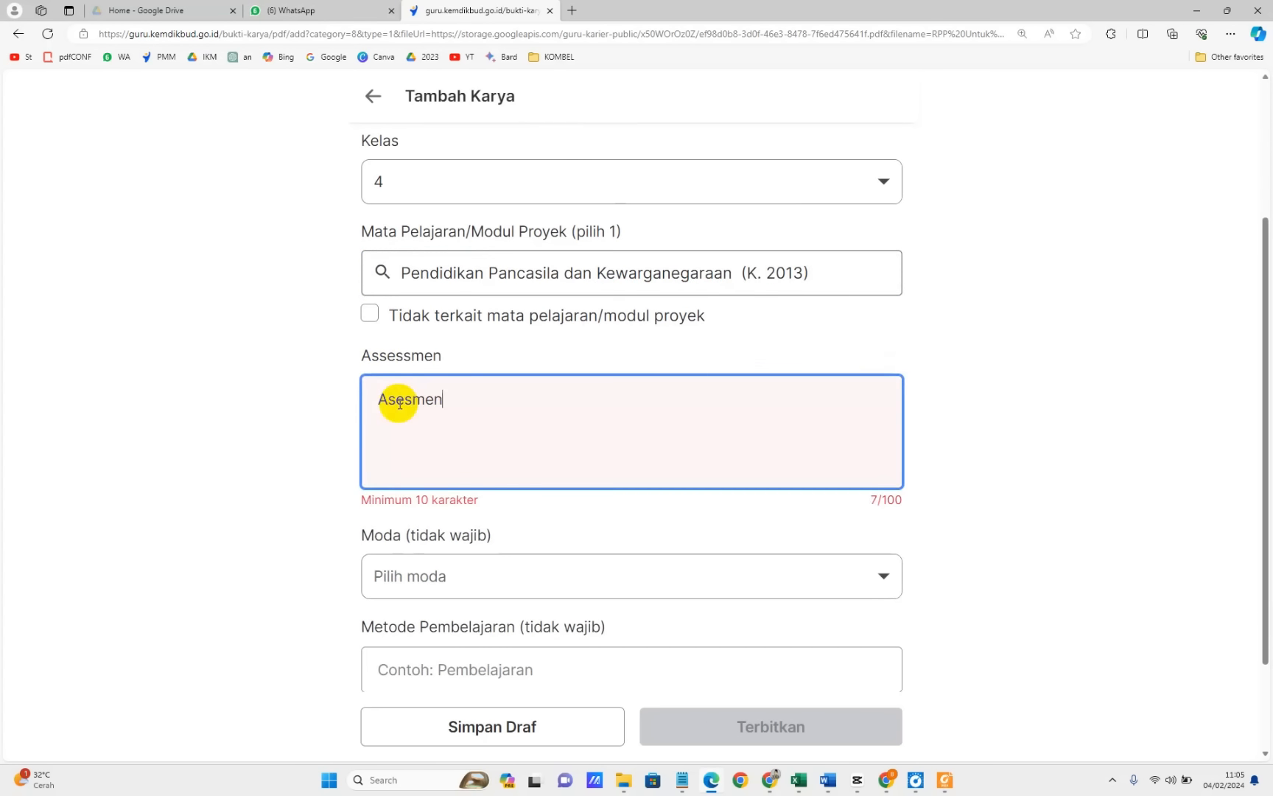
text( disesuaikan dengan kurikulum)
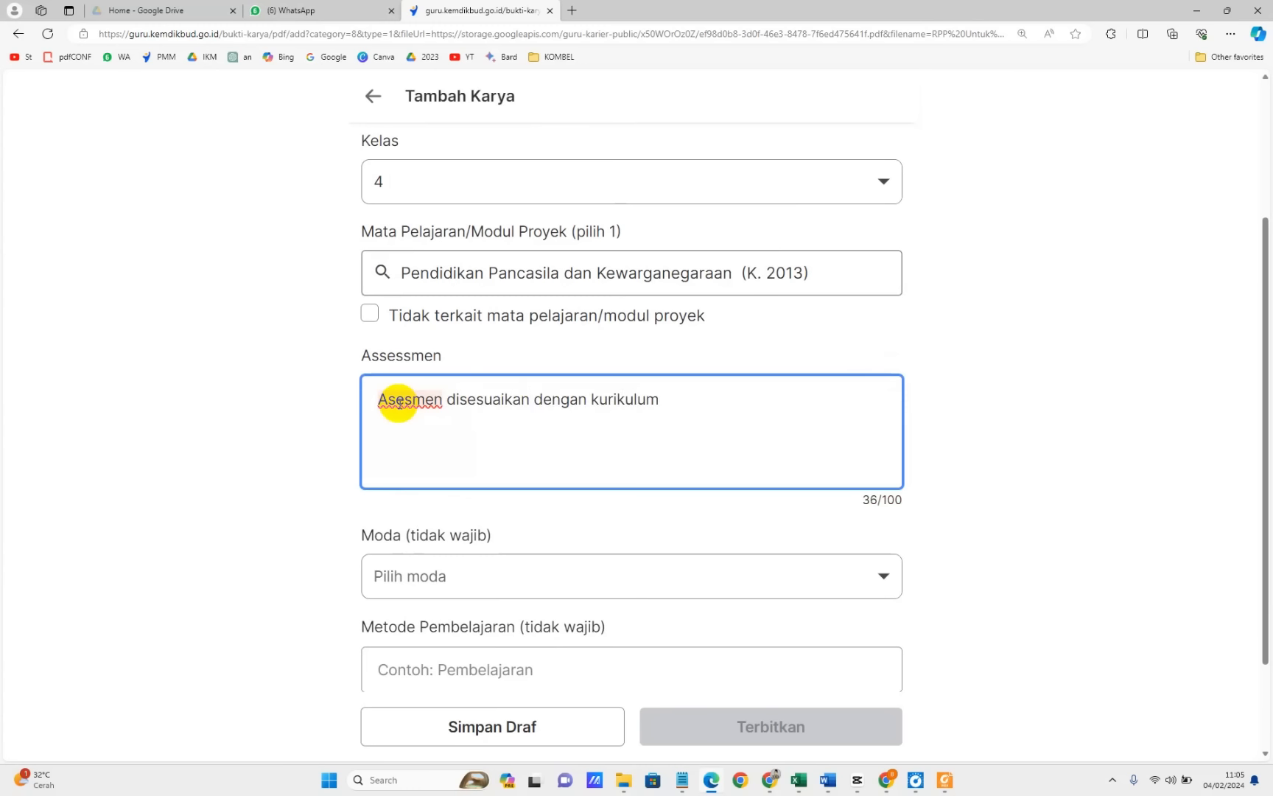
Leave Moda unset, accept the no-plagiarism and terms statement, publish the work and open its details
scroll(332, 426, down, 2)
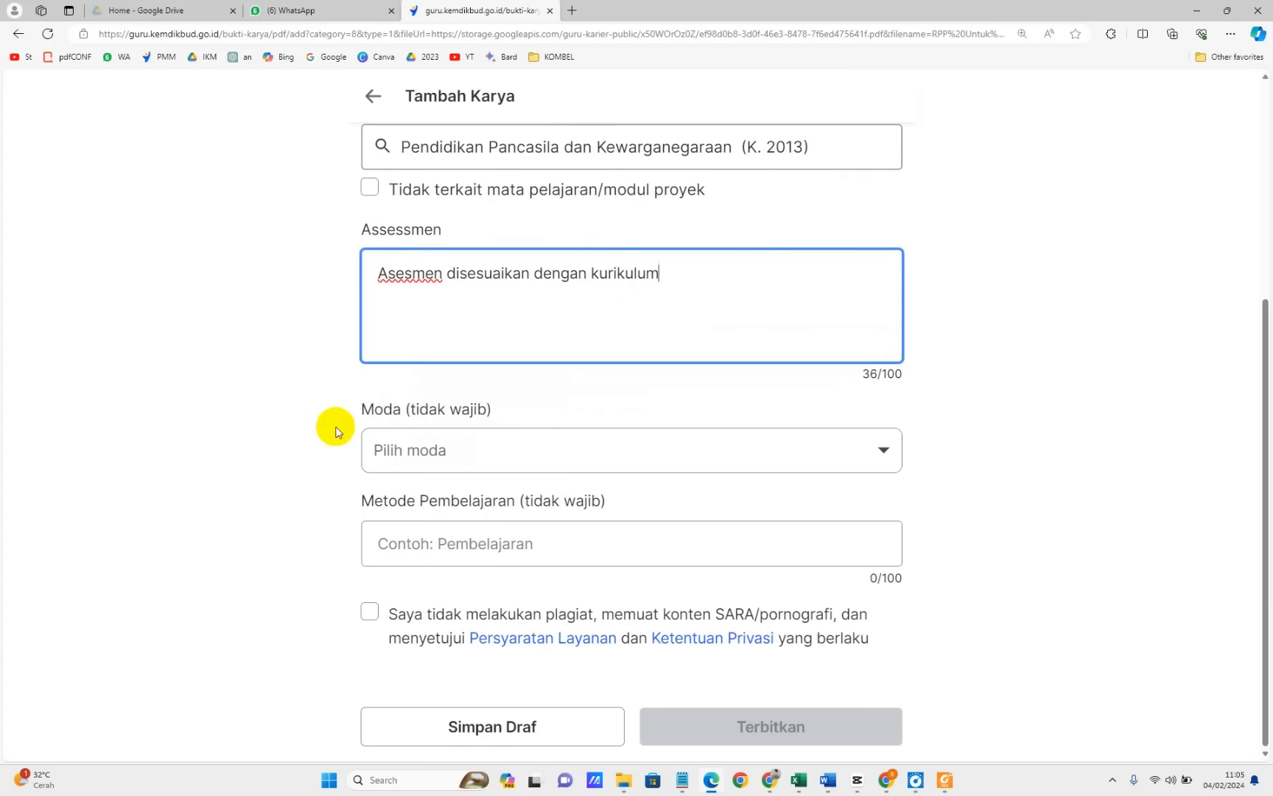
click(421, 449)
click(292, 504)
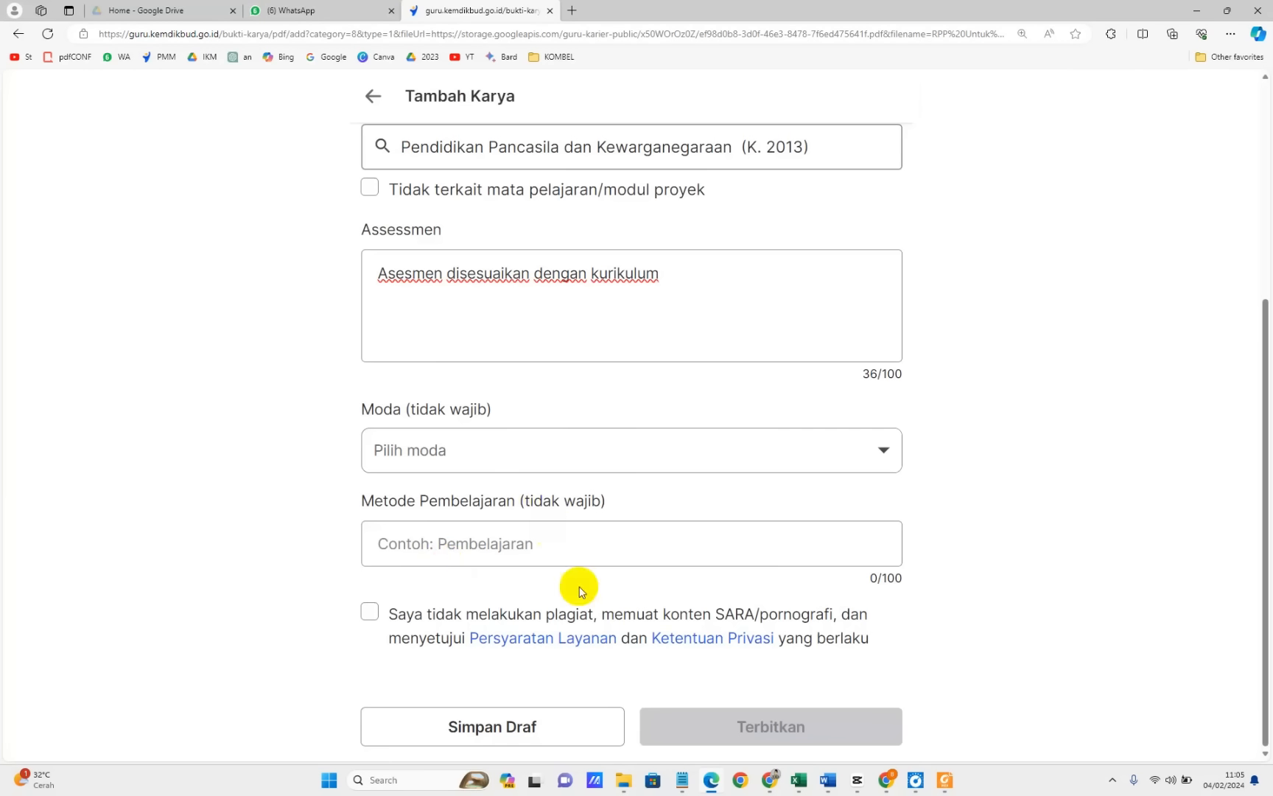
click(369, 611)
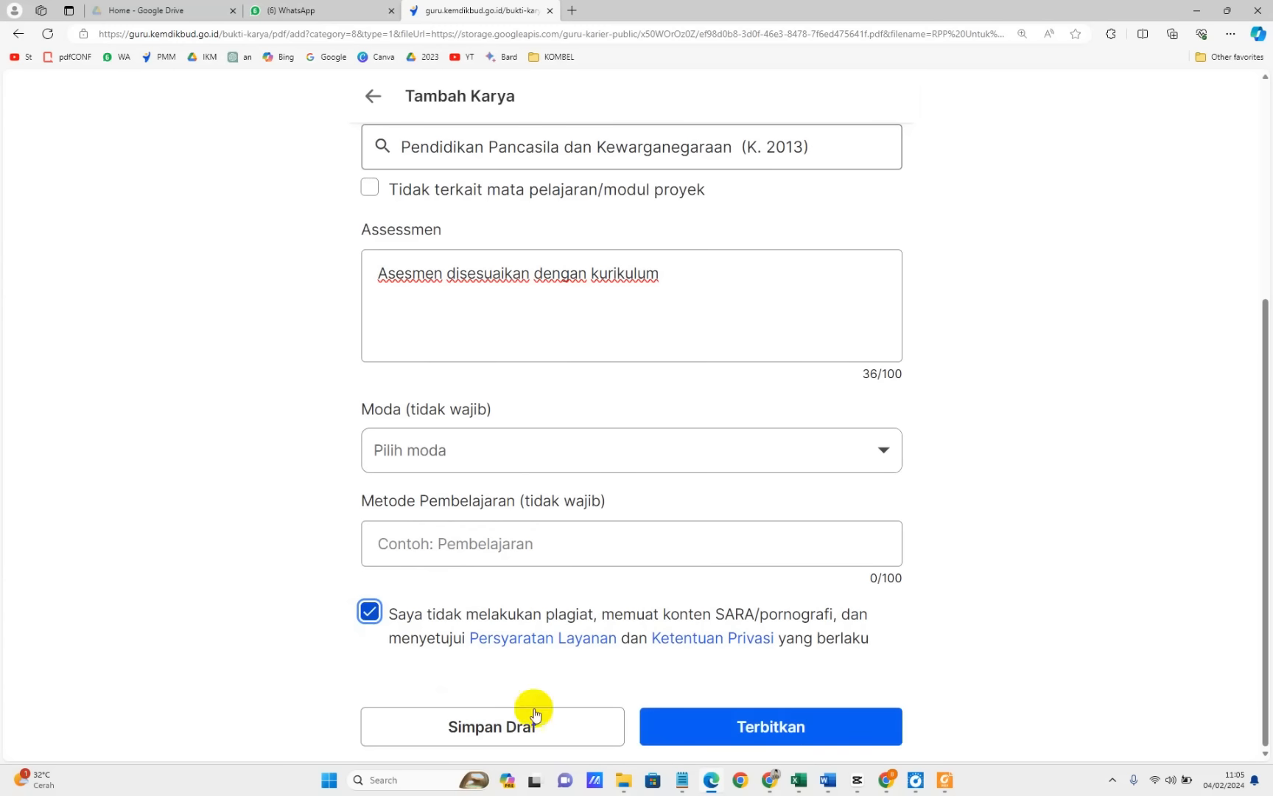
click(758, 730)
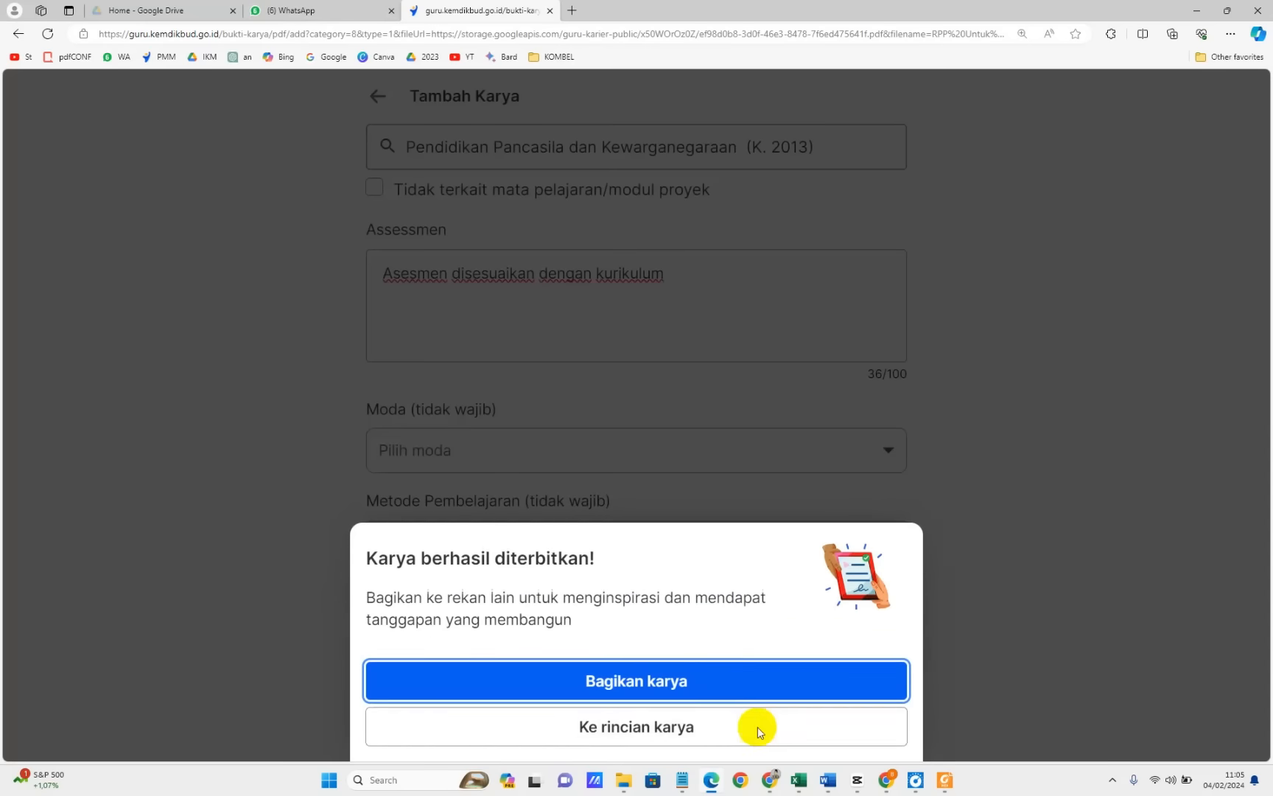
click(588, 725)
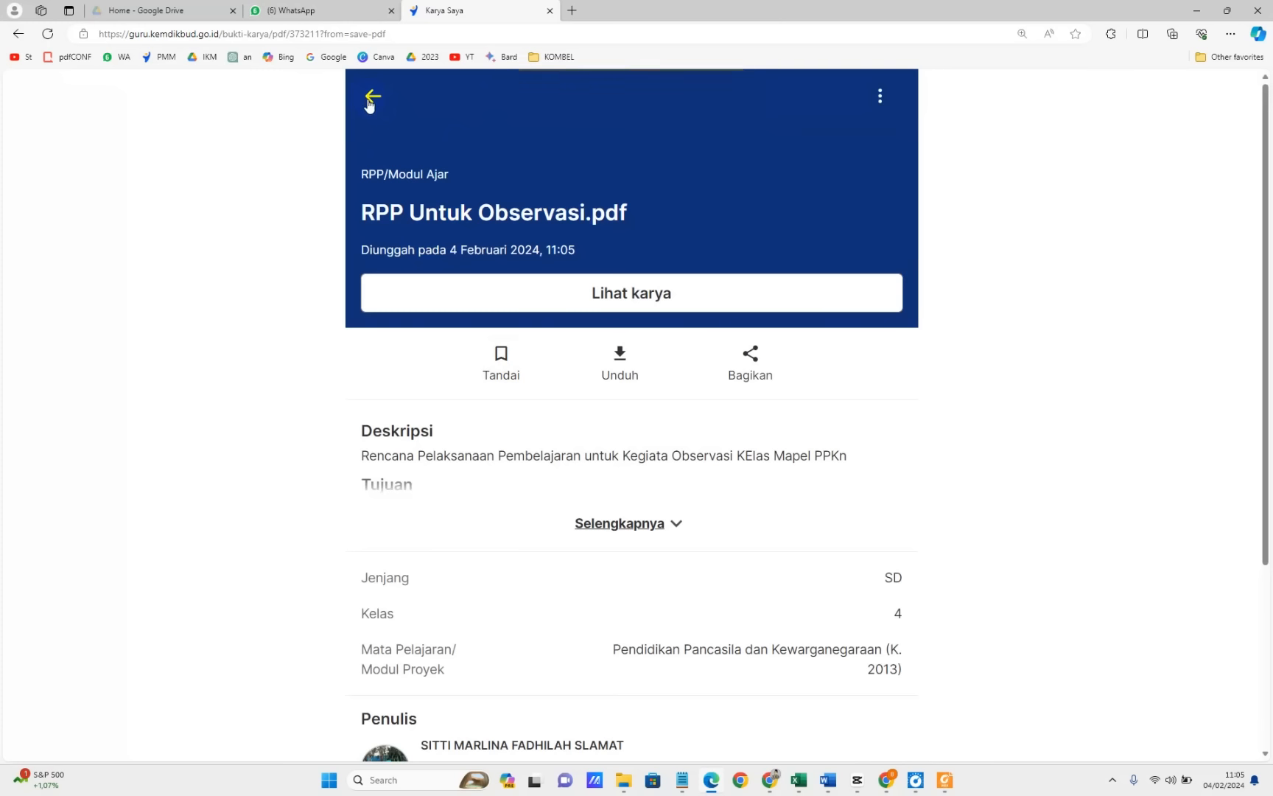
Leave the published work's details and return to the PMM home page
click(370, 99)
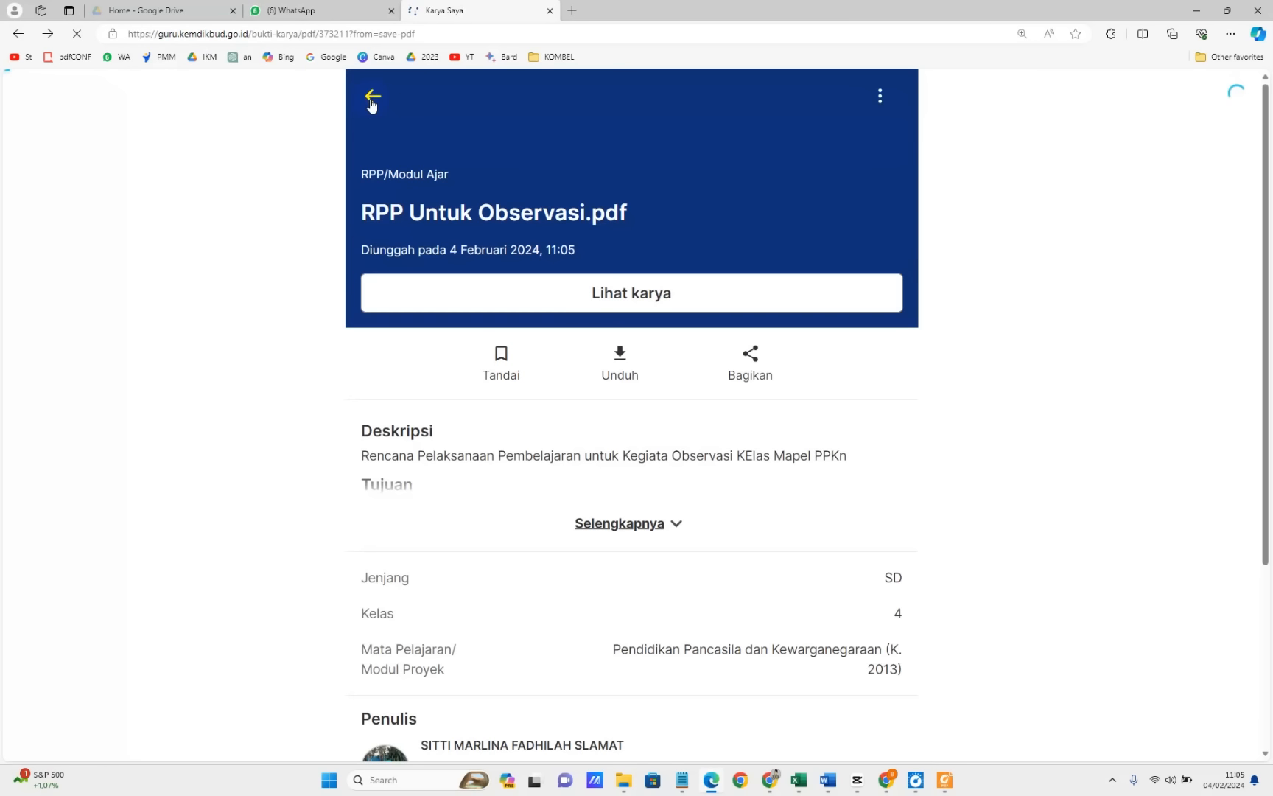
click(371, 100)
click(371, 102)
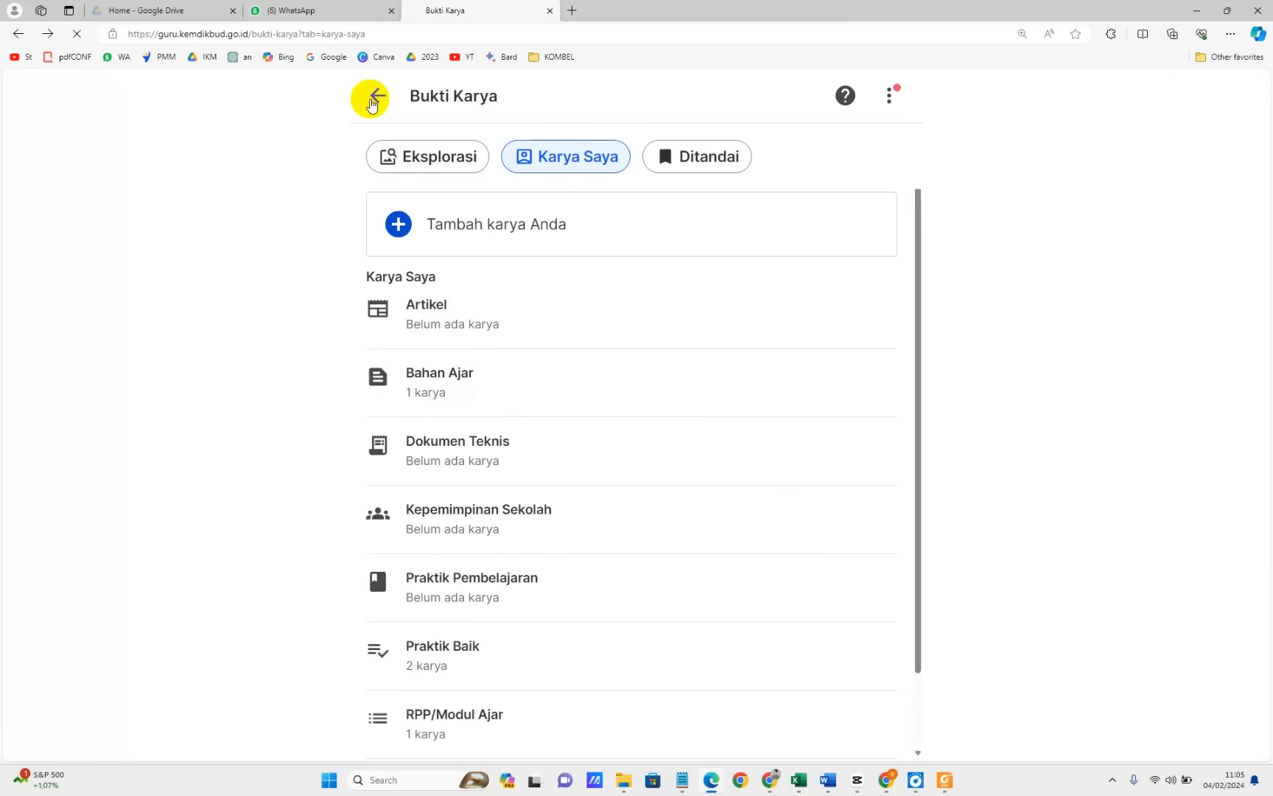
click(370, 100)
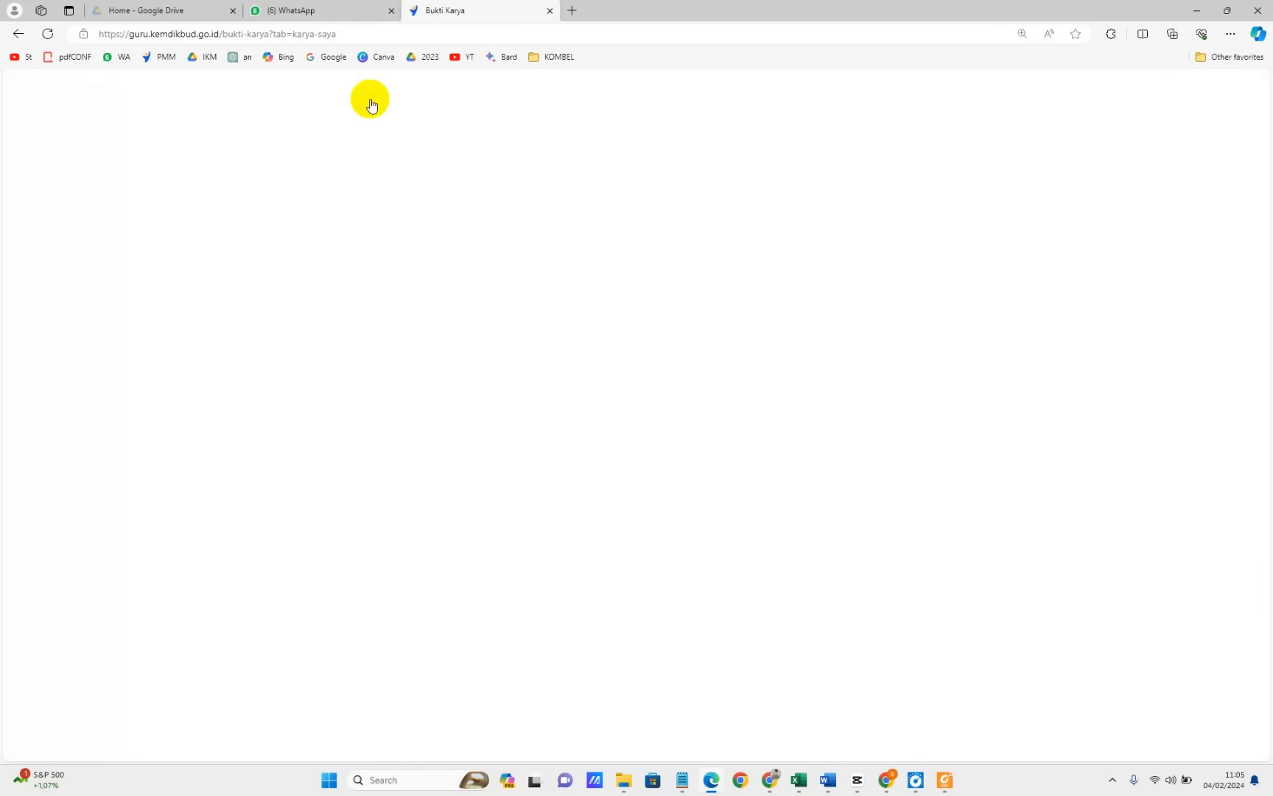
click(156, 57)
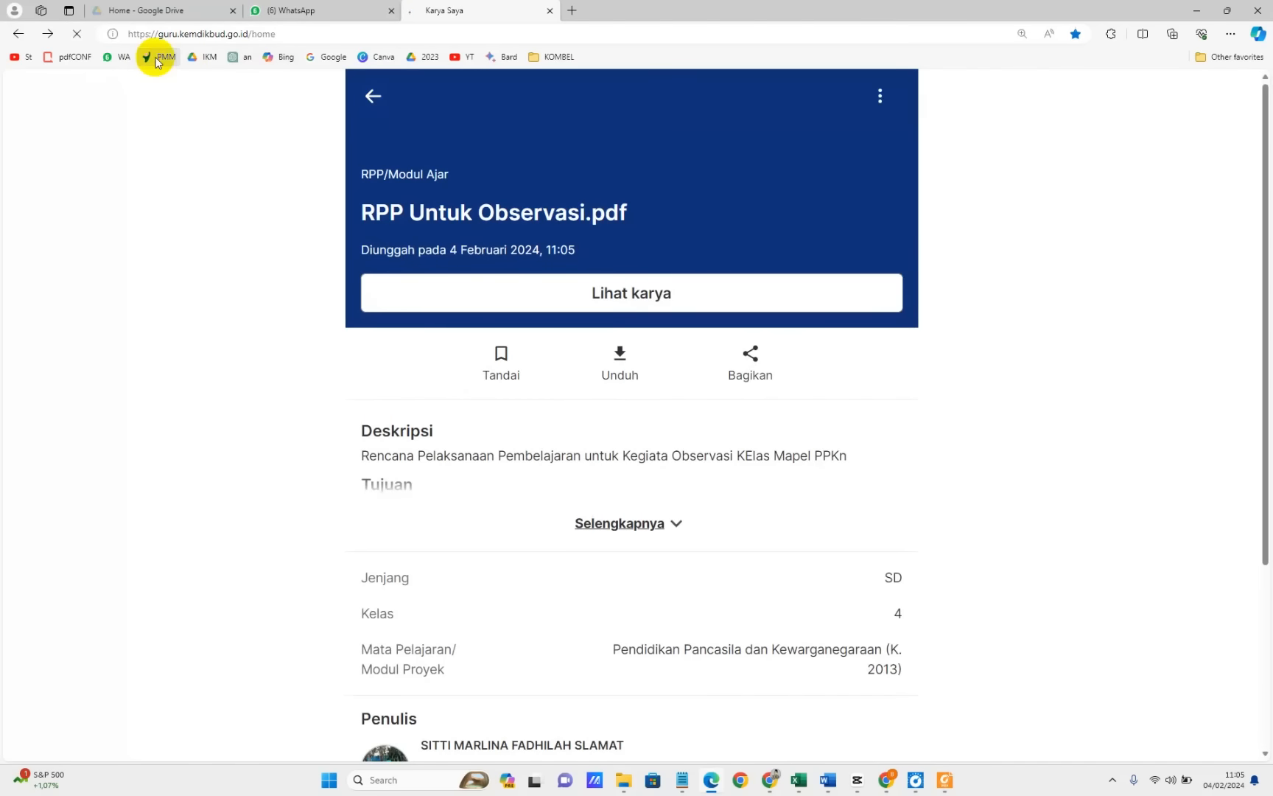
Open the Dokumen Persiapan form from the Observasi Praktik Kinerja steps in Pengelolaan Kinerja
scroll(480, 352, down, 3)
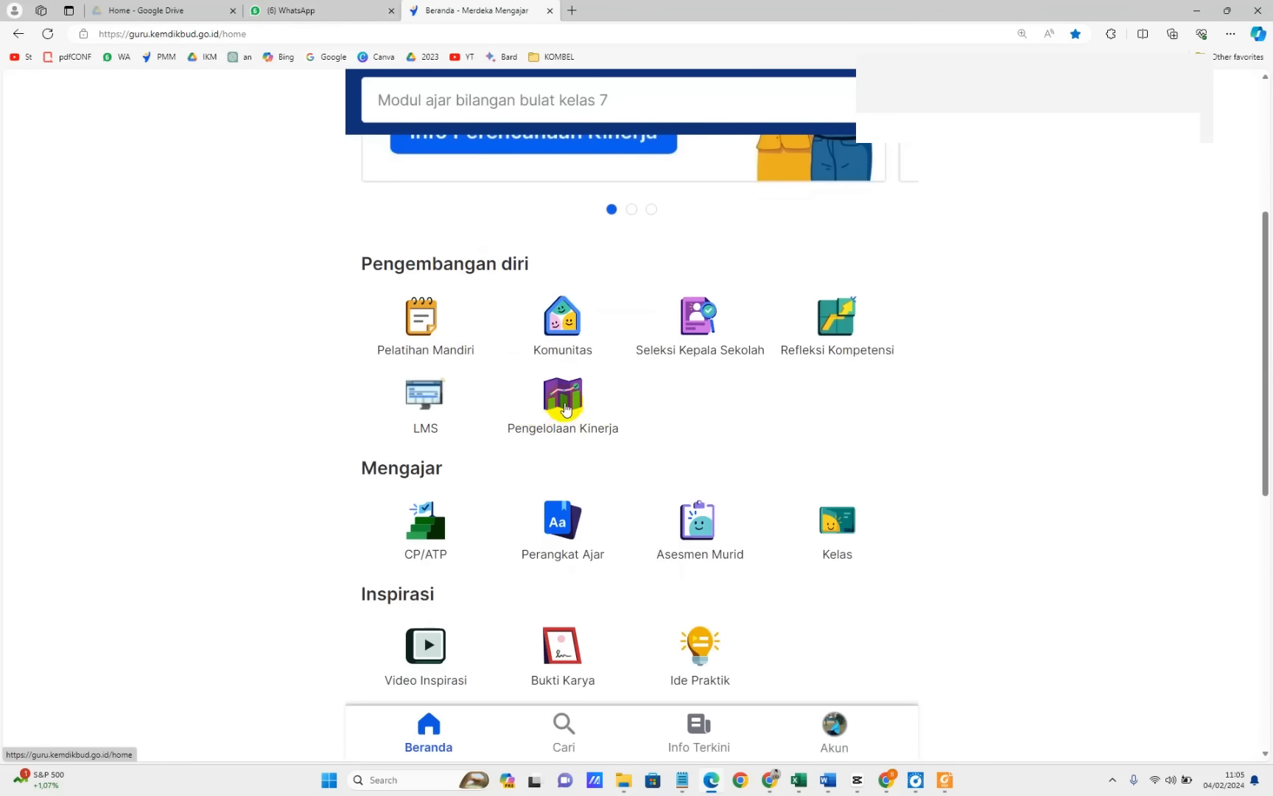
click(565, 406)
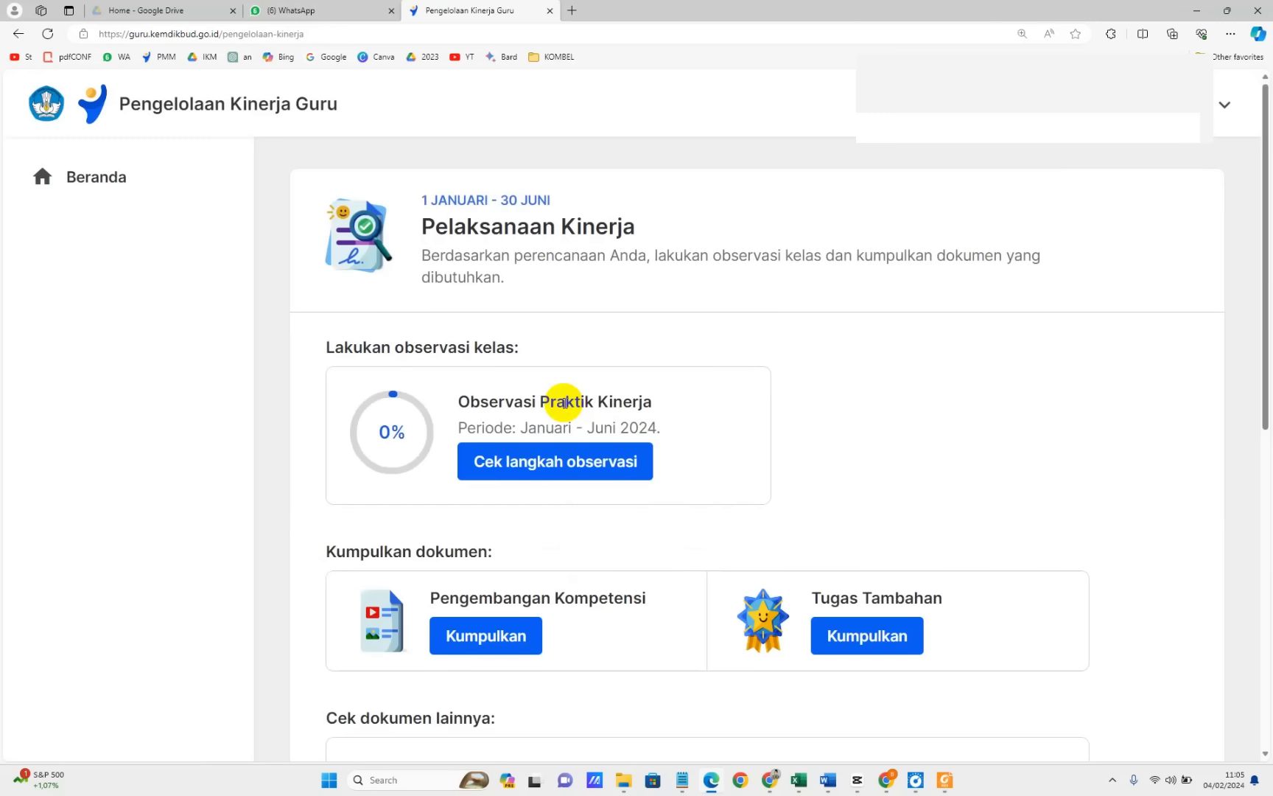
click(536, 472)
scroll(303, 530, down, 4)
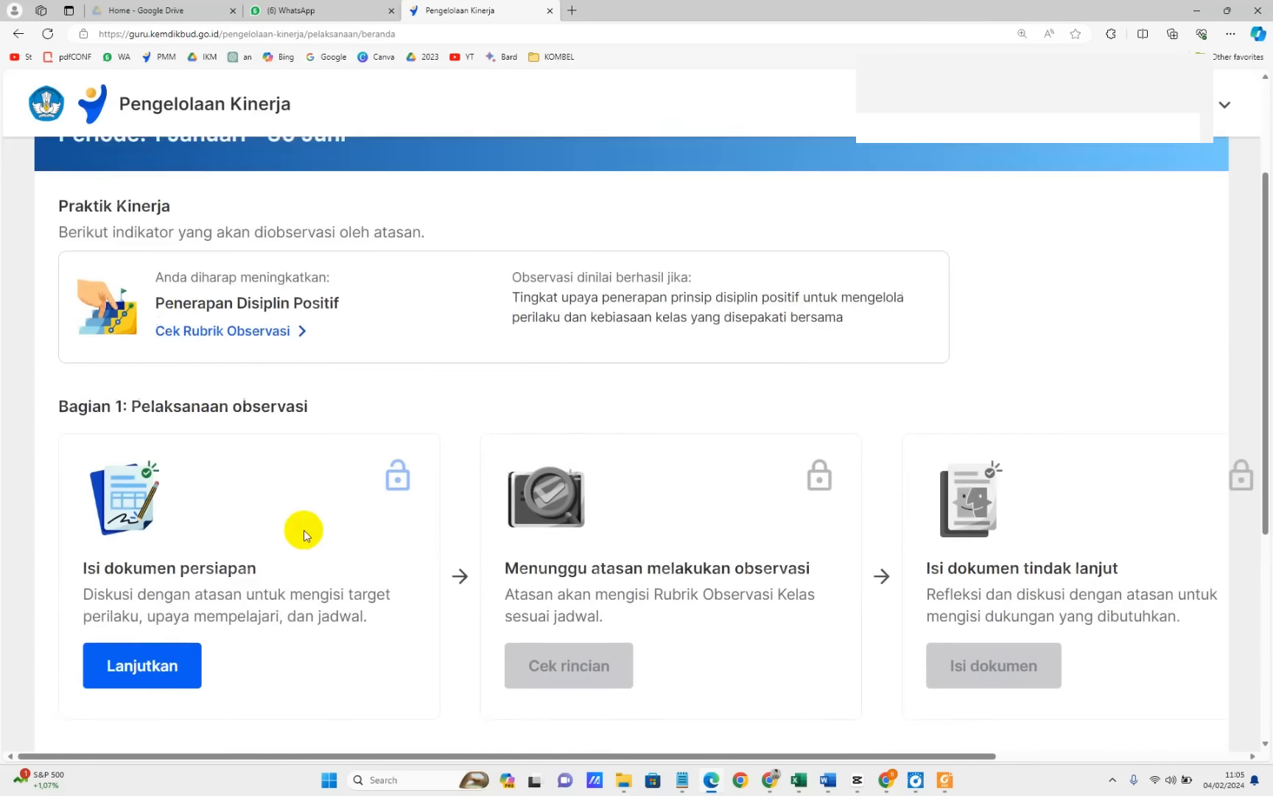
click(136, 530)
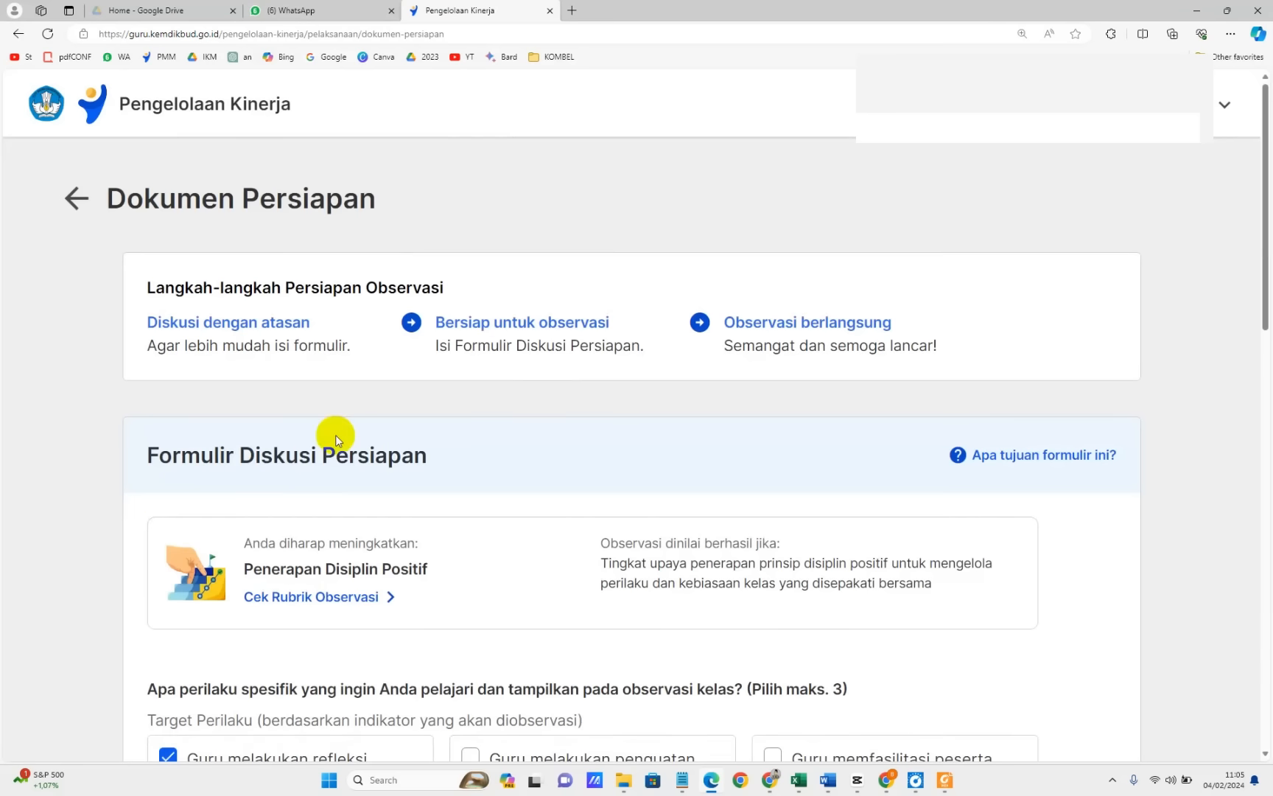
Attach RPP Untuk Observasi.pdf from the RPP/Modul Ajar category of Bukti Karya as the form's supporting document
scroll(335, 434, down, 15)
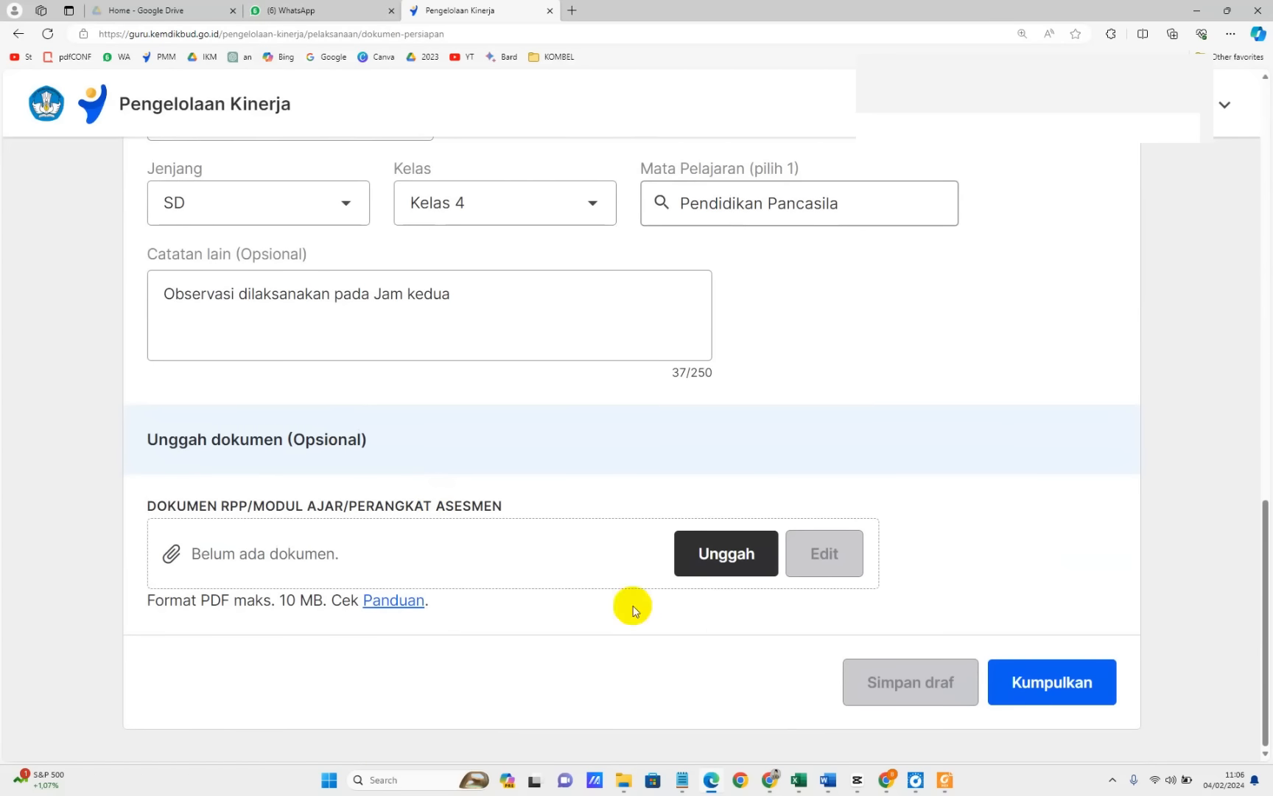
click(728, 562)
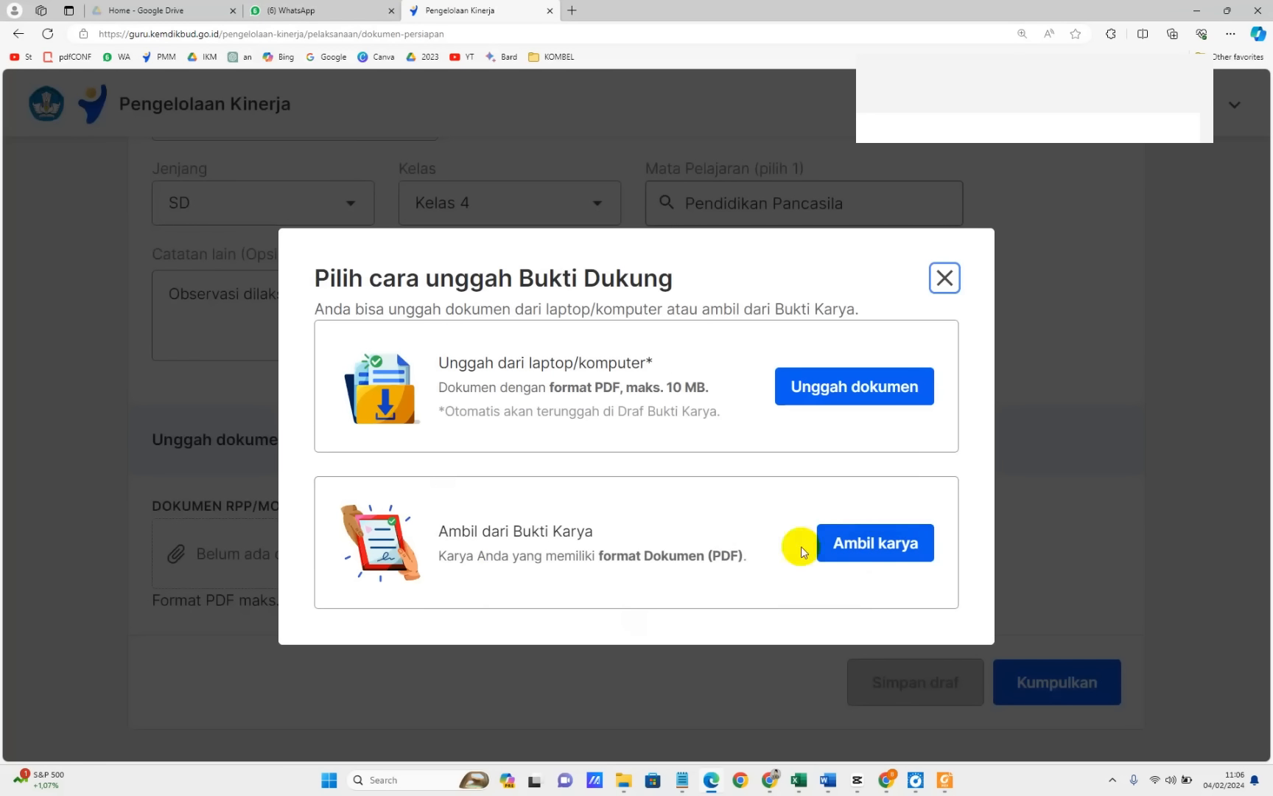
click(881, 553)
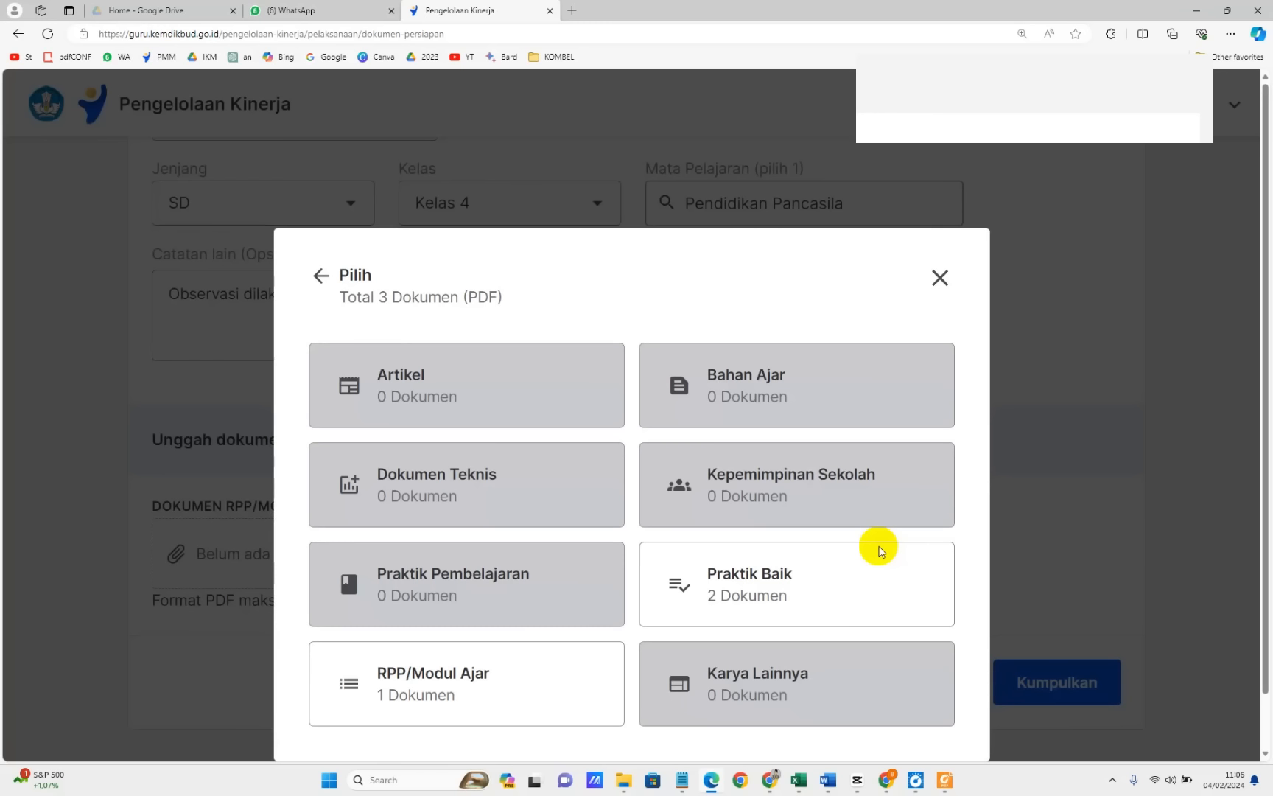
click(432, 685)
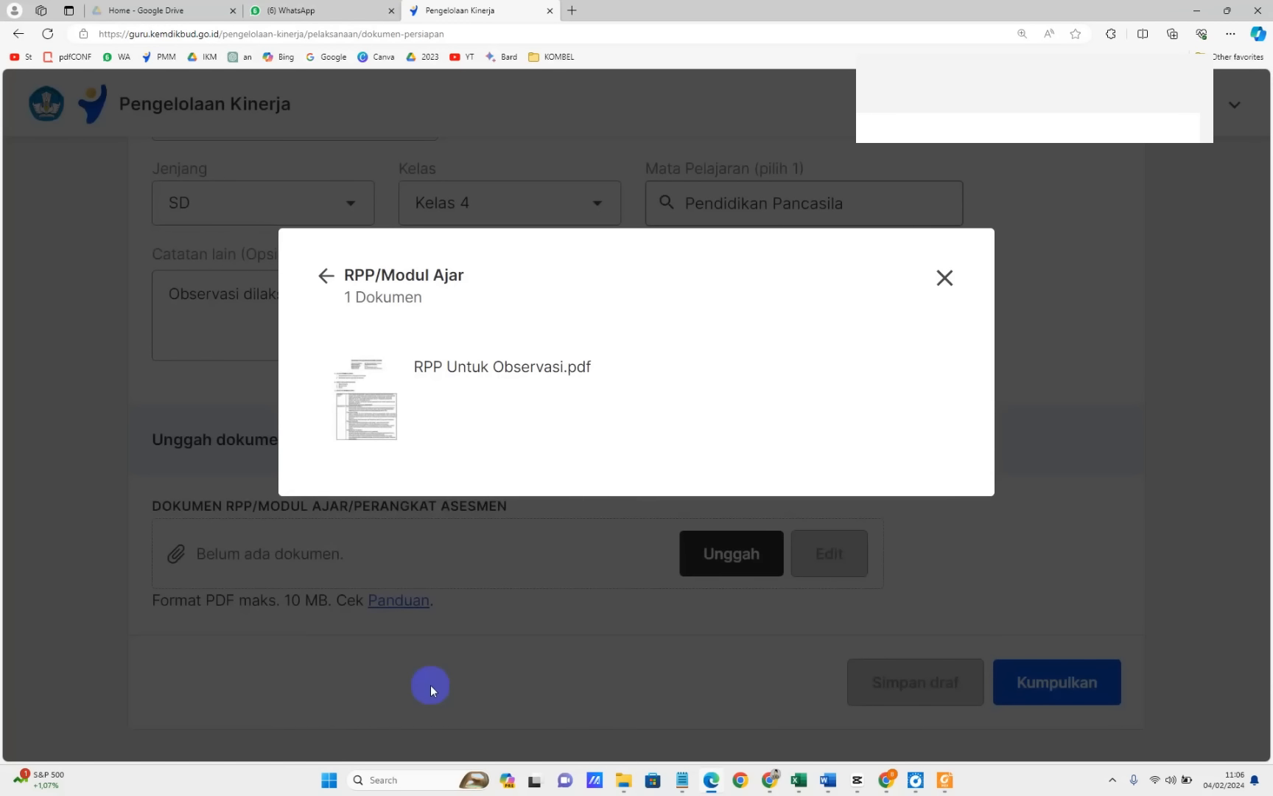
click(459, 394)
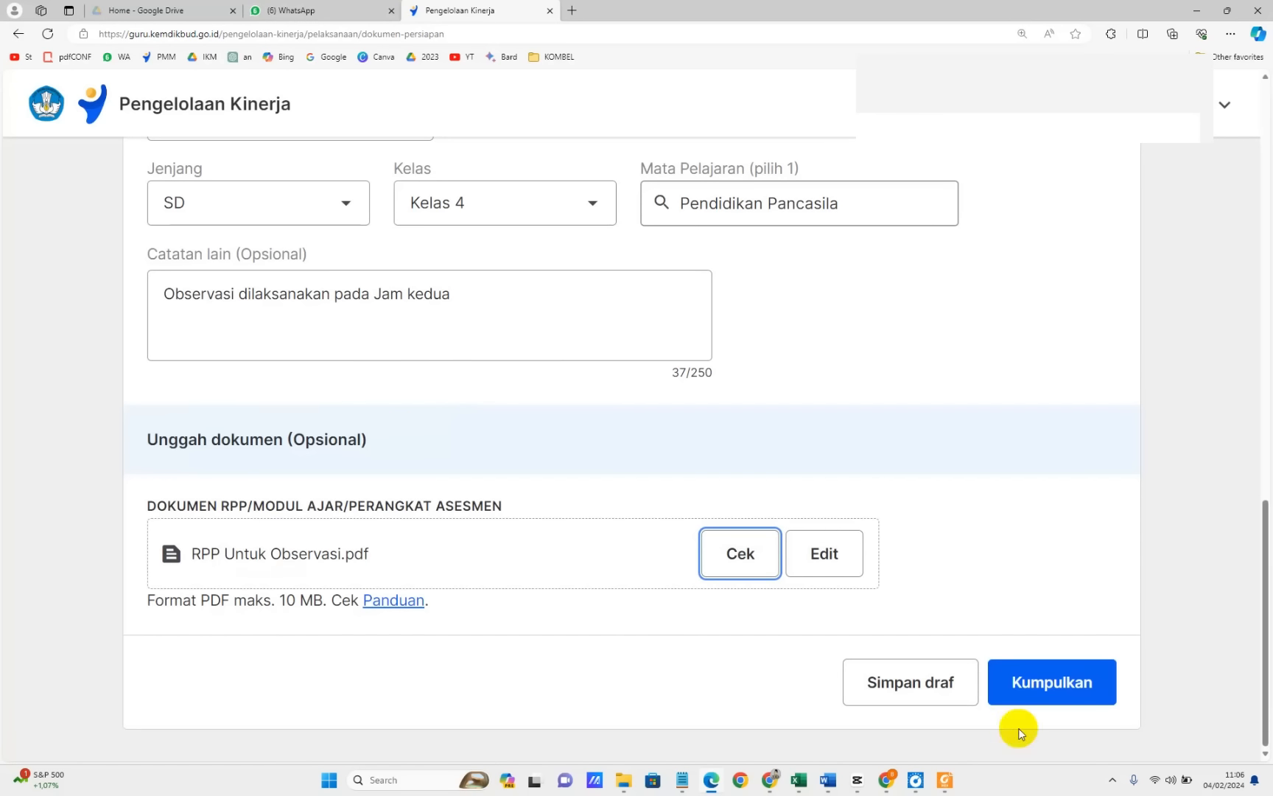
Review the completed preparation form from the Upaya Mempelajari answer through to the attached RPP document
click(1039, 693)
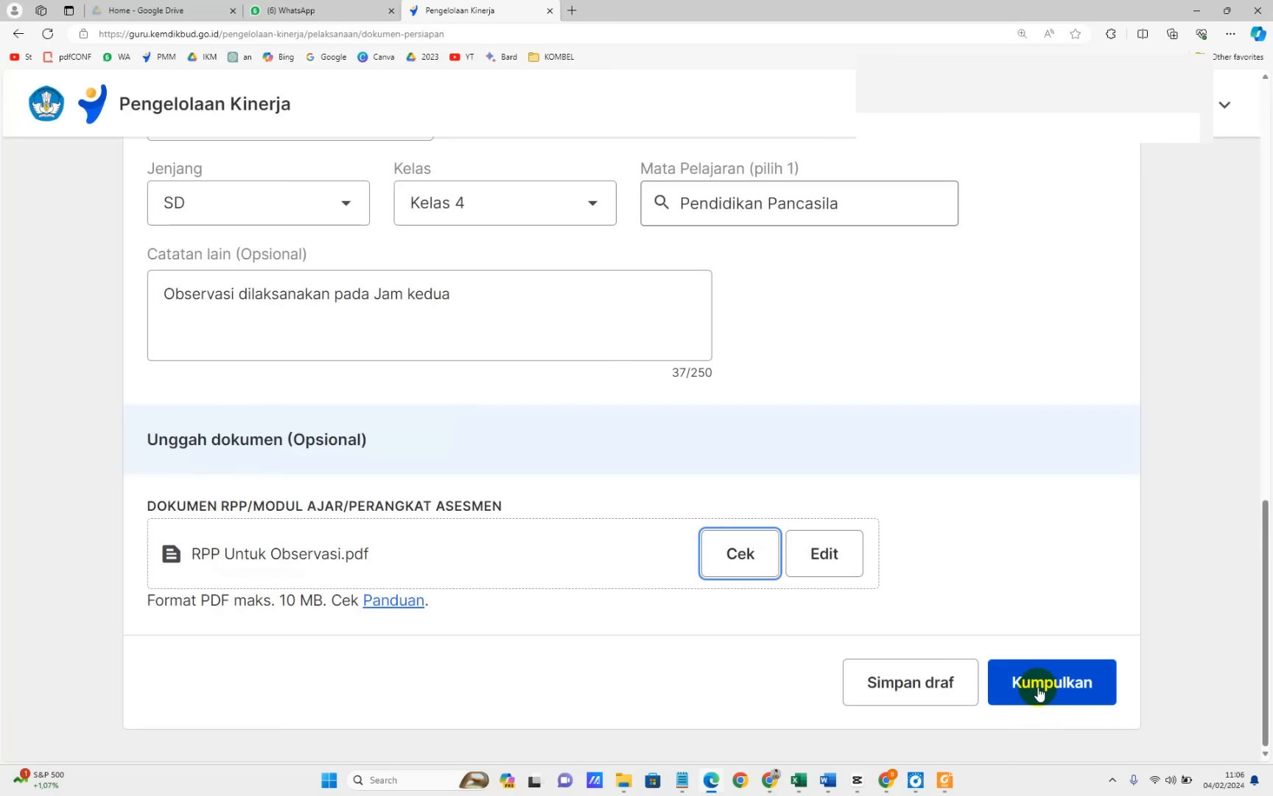
scroll(1039, 693, up, 8)
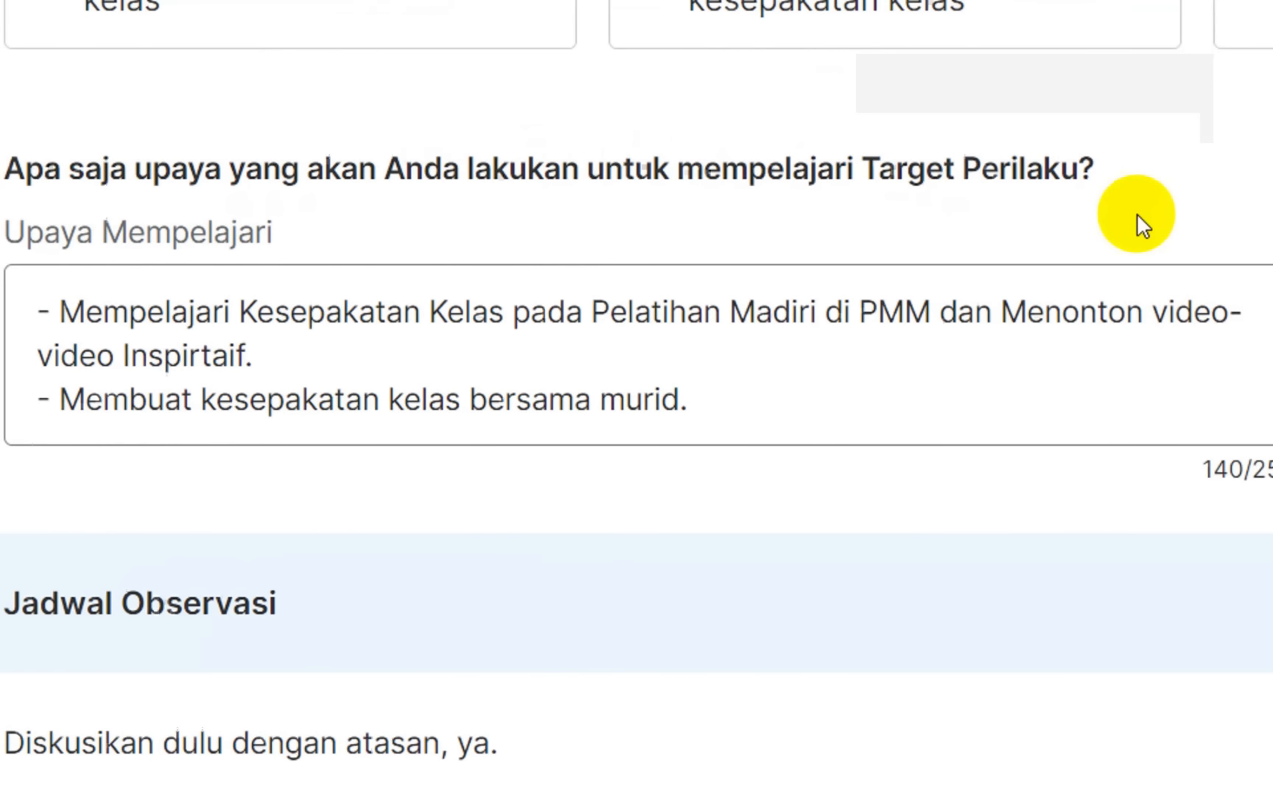
scroll(236, 442, down, 10)
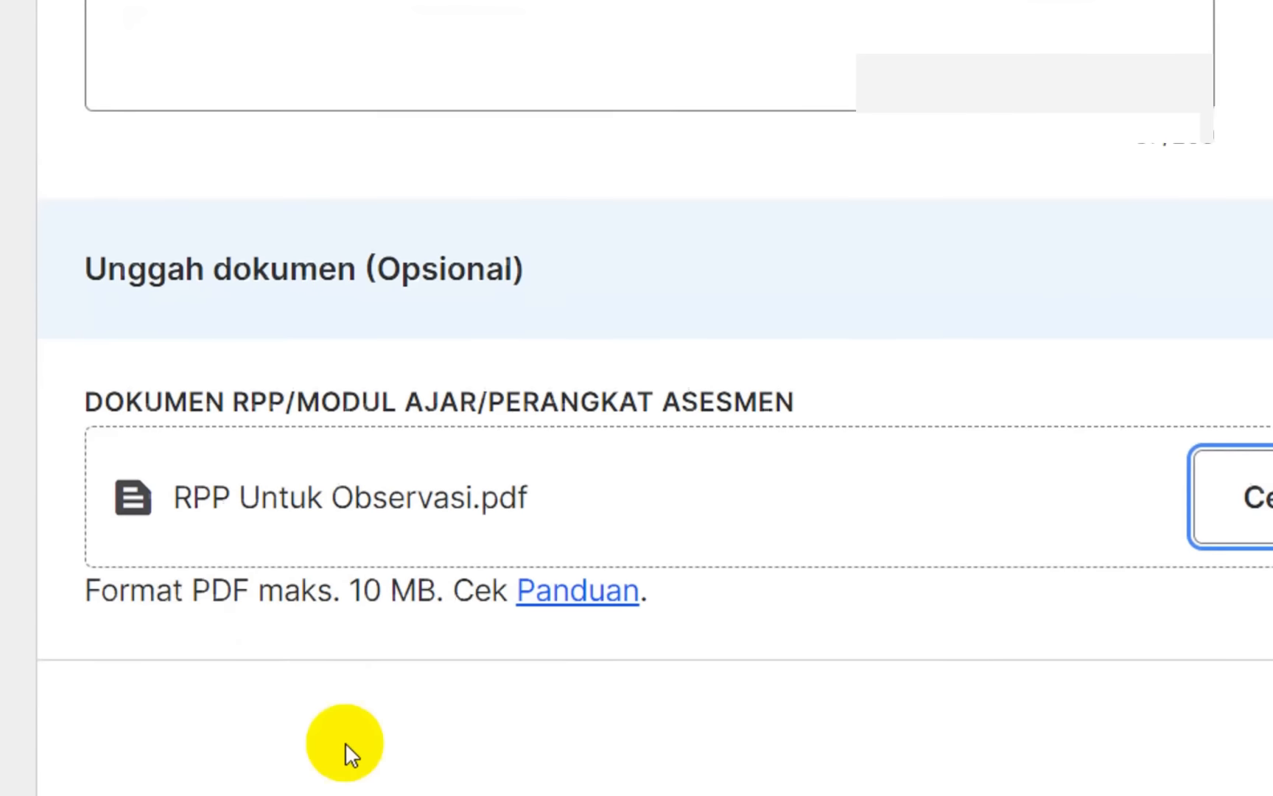